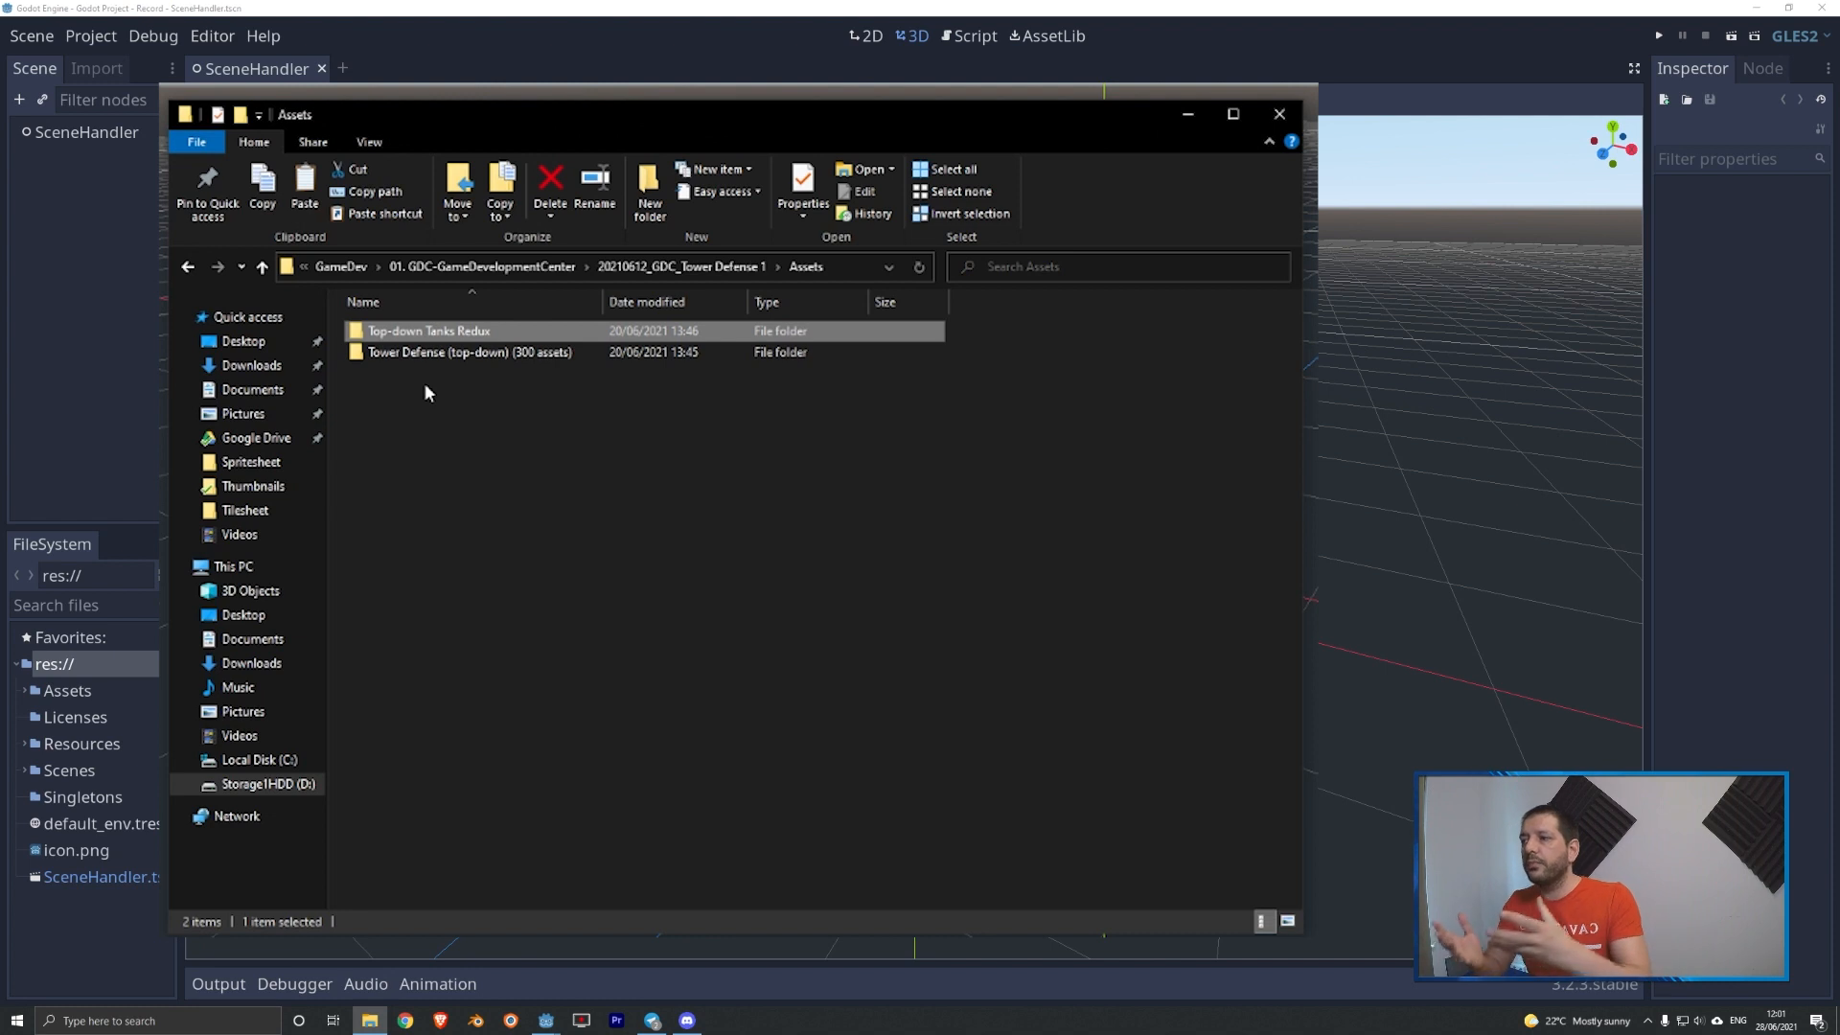
- Examine the terrainTiles_default.png image in the Tilesheet folder of the Top-down Tanks Redux asset pack
{"action": "double_click", "coordinate": [418, 331]}
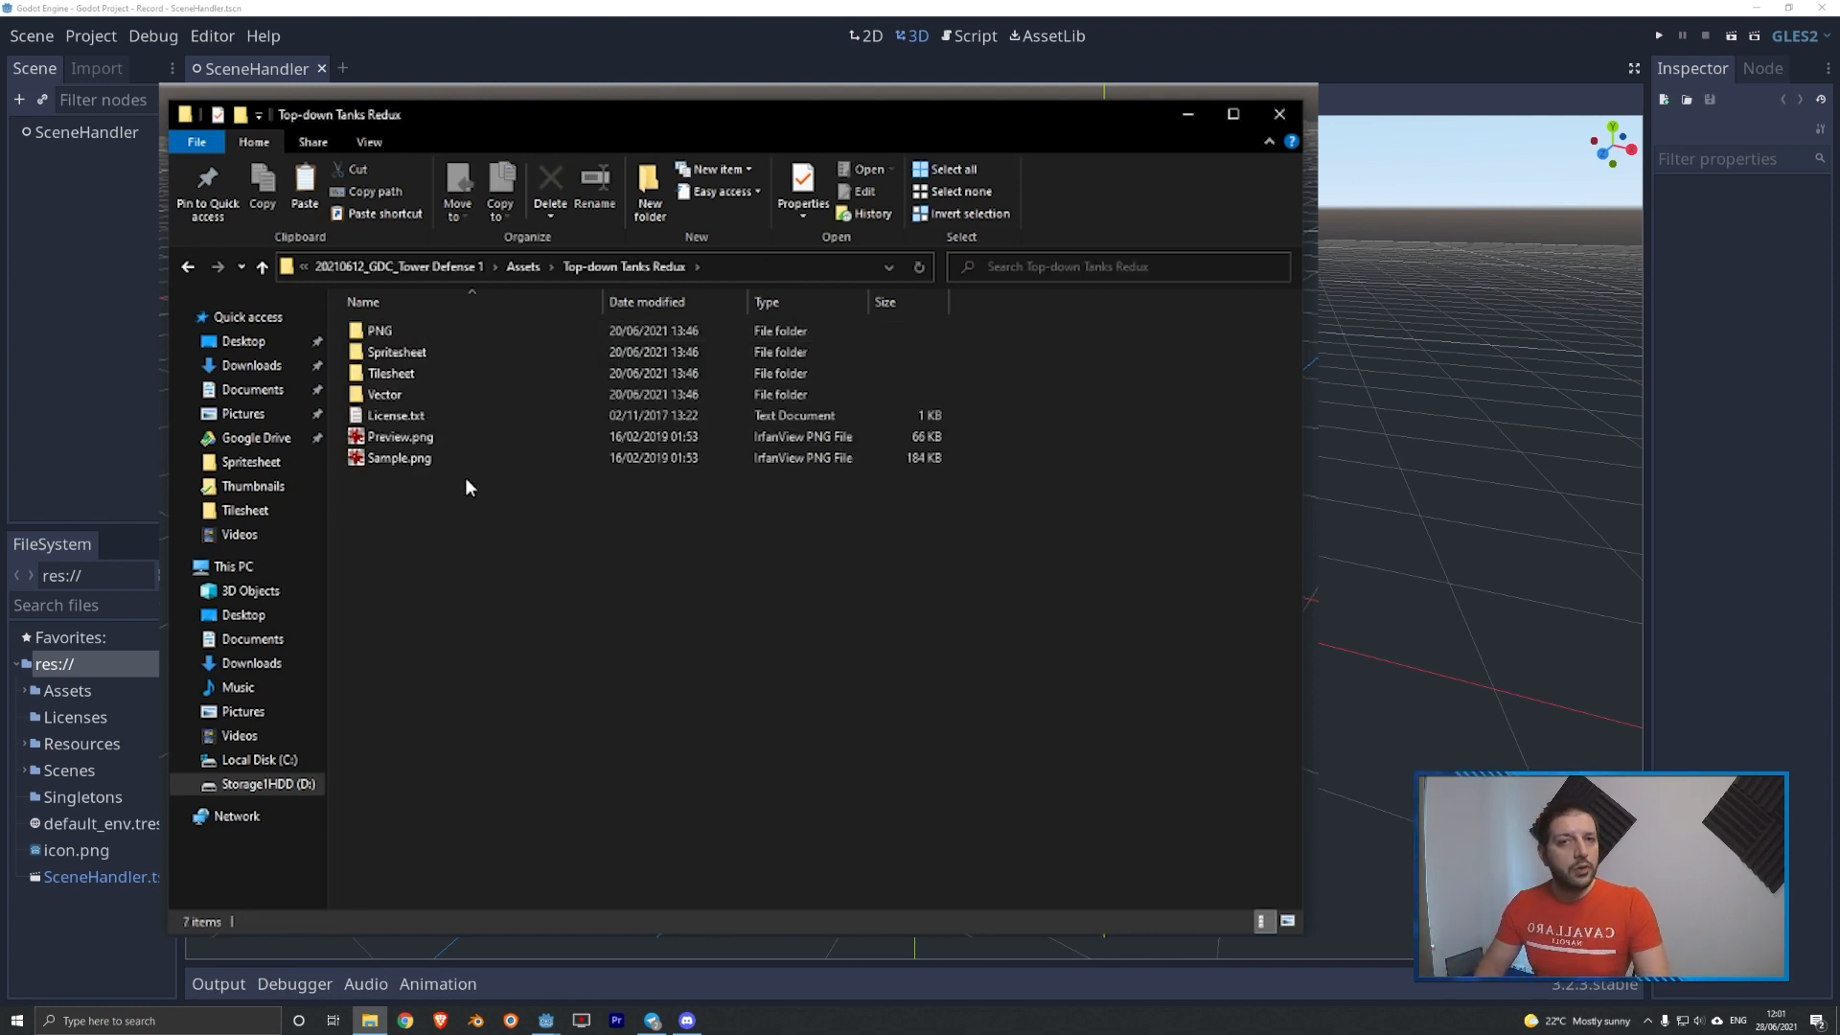
{"action": "double_click", "coordinate": [391, 373]}
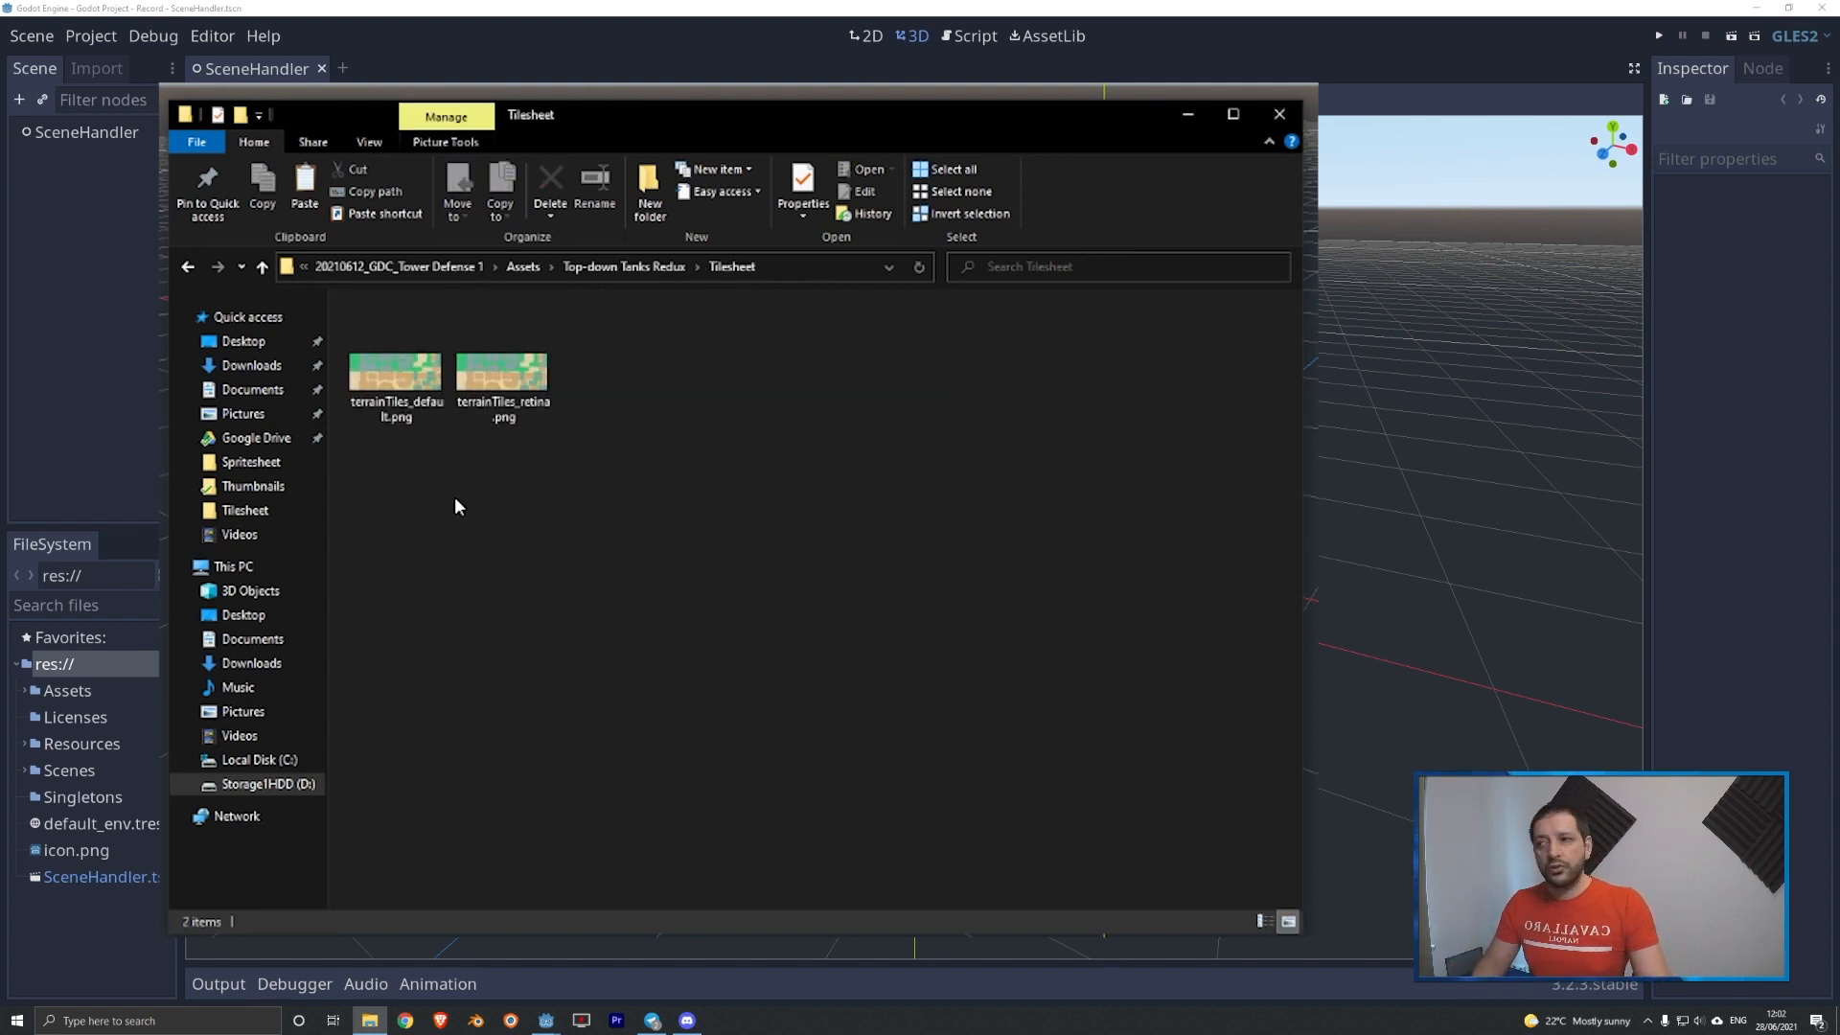
{"action": "left_click", "coordinate": [502, 378]}
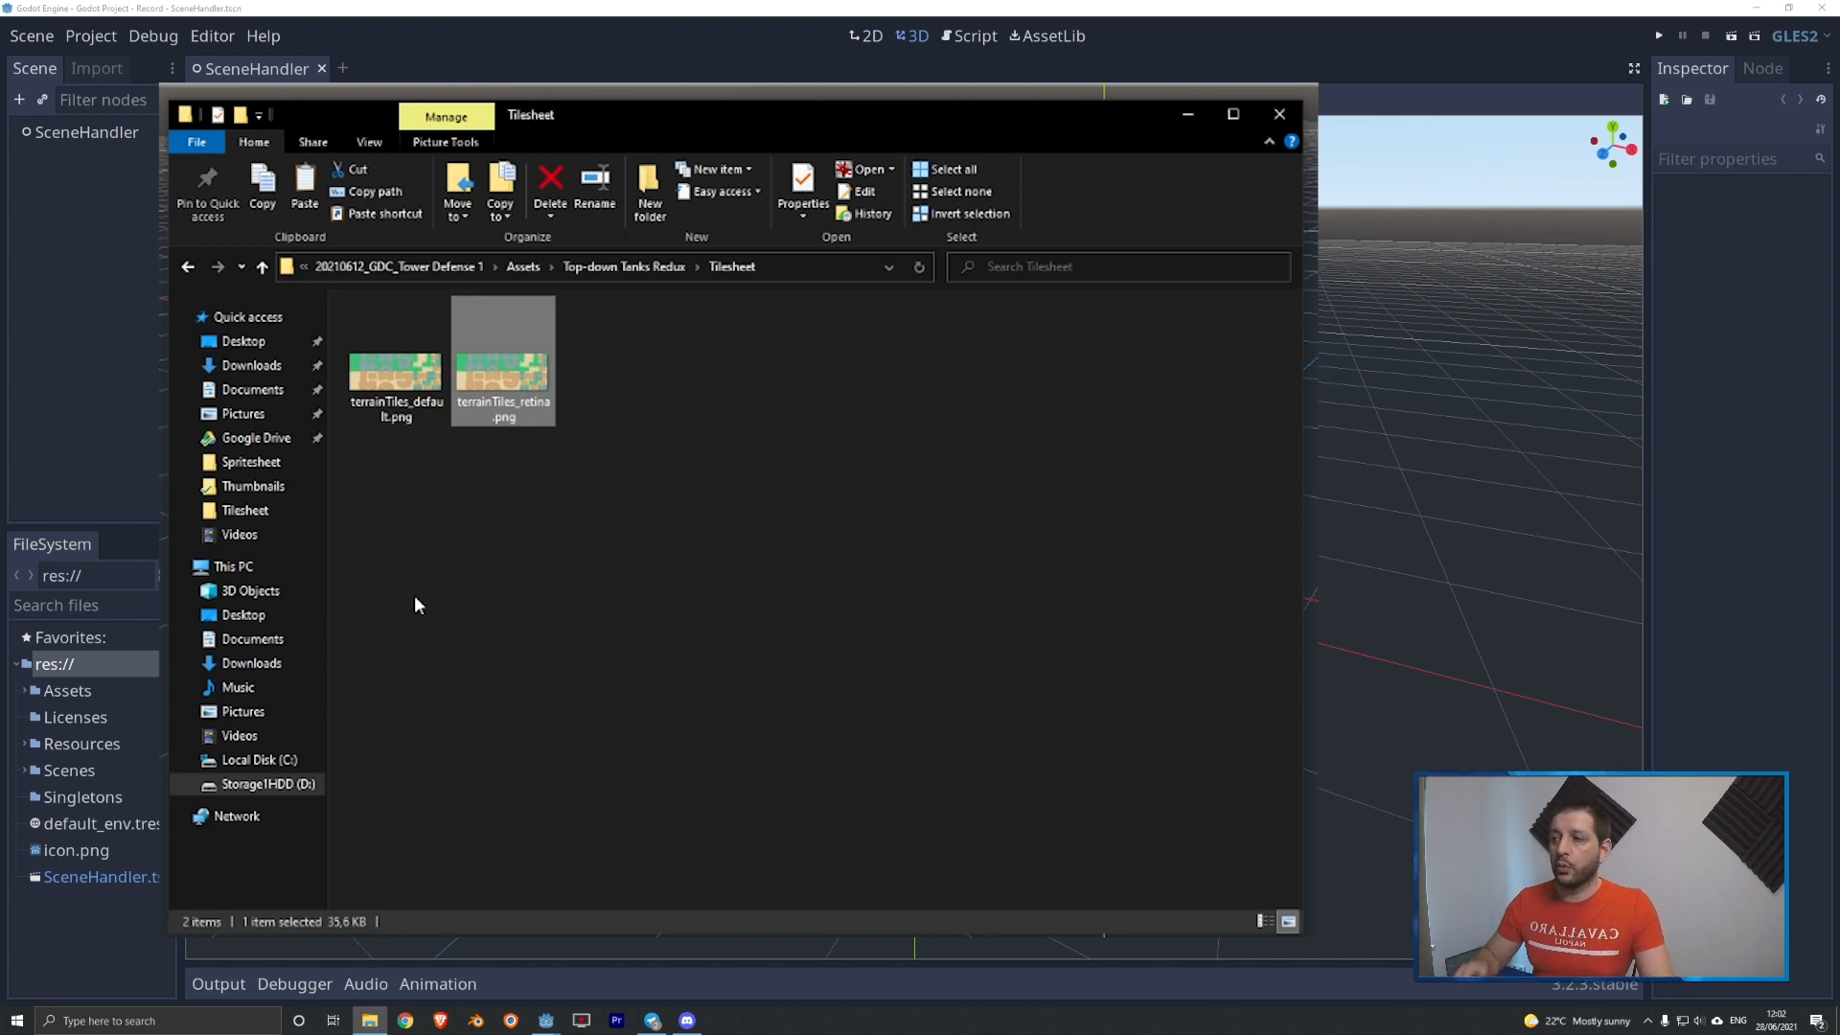
{"action": "left_click", "coordinate": [393, 383]}
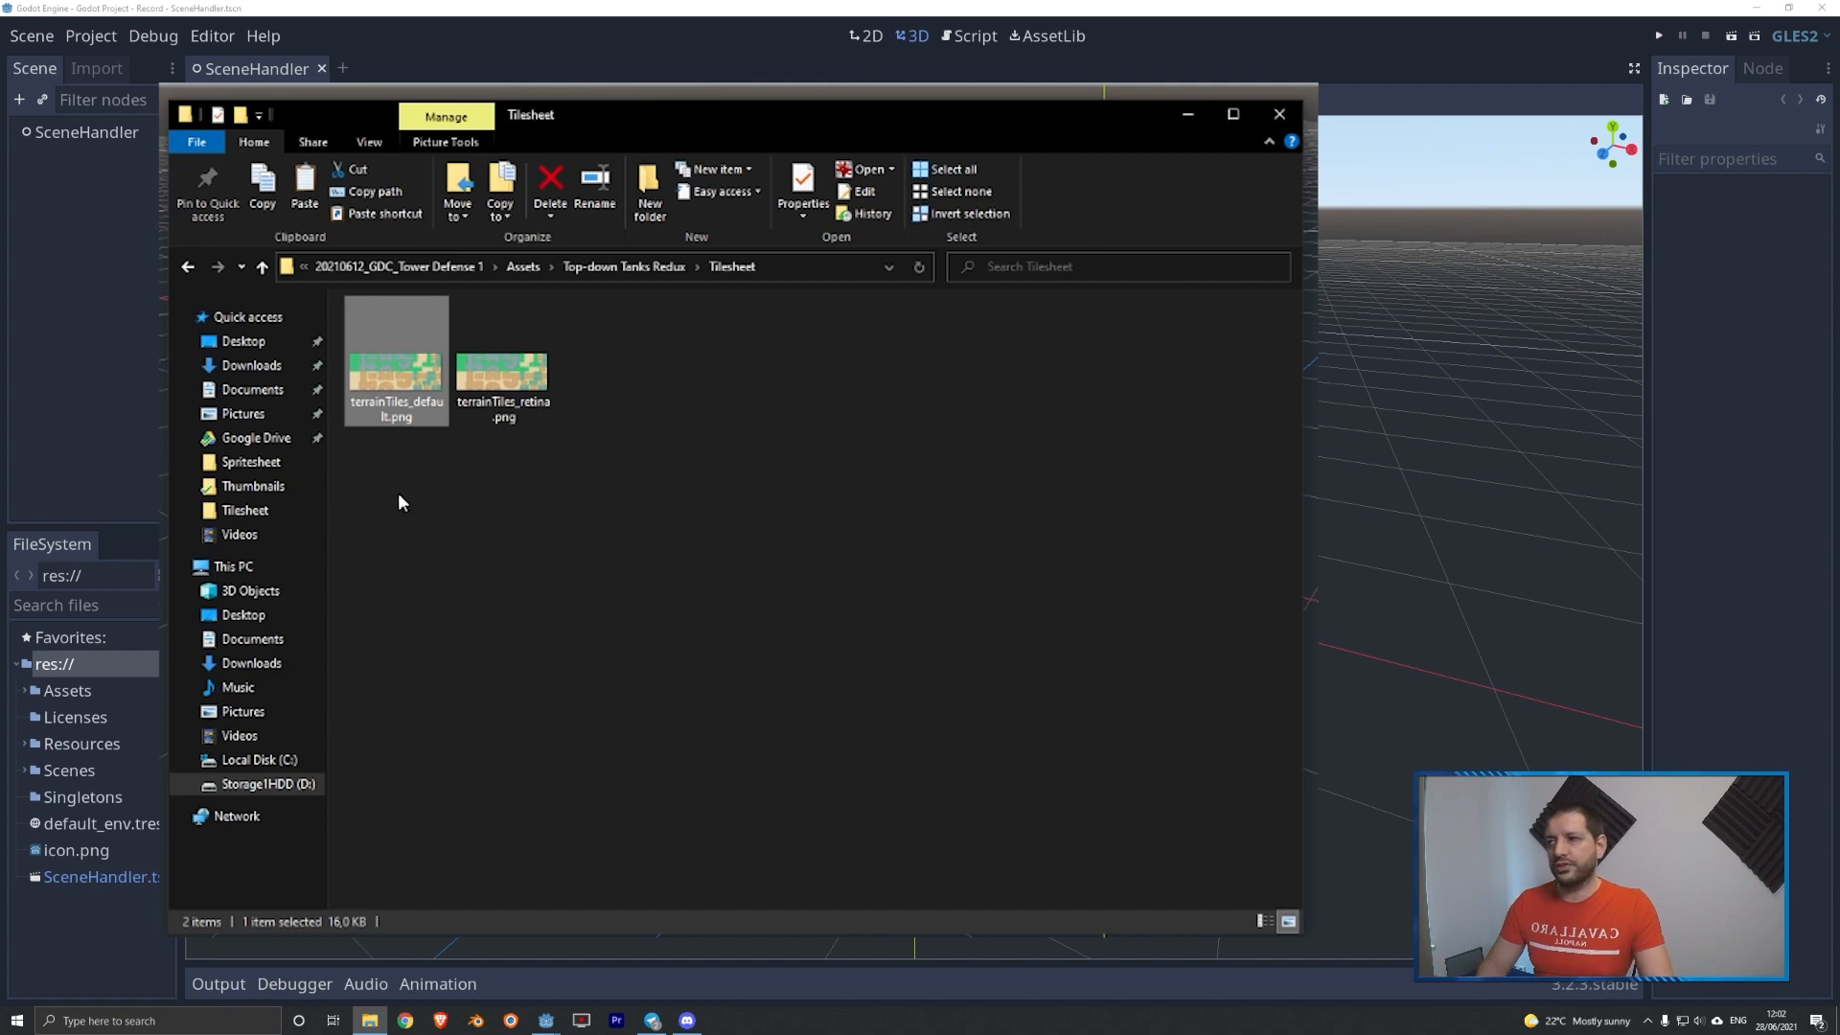
{"action": "double_click", "coordinate": [376, 397]}
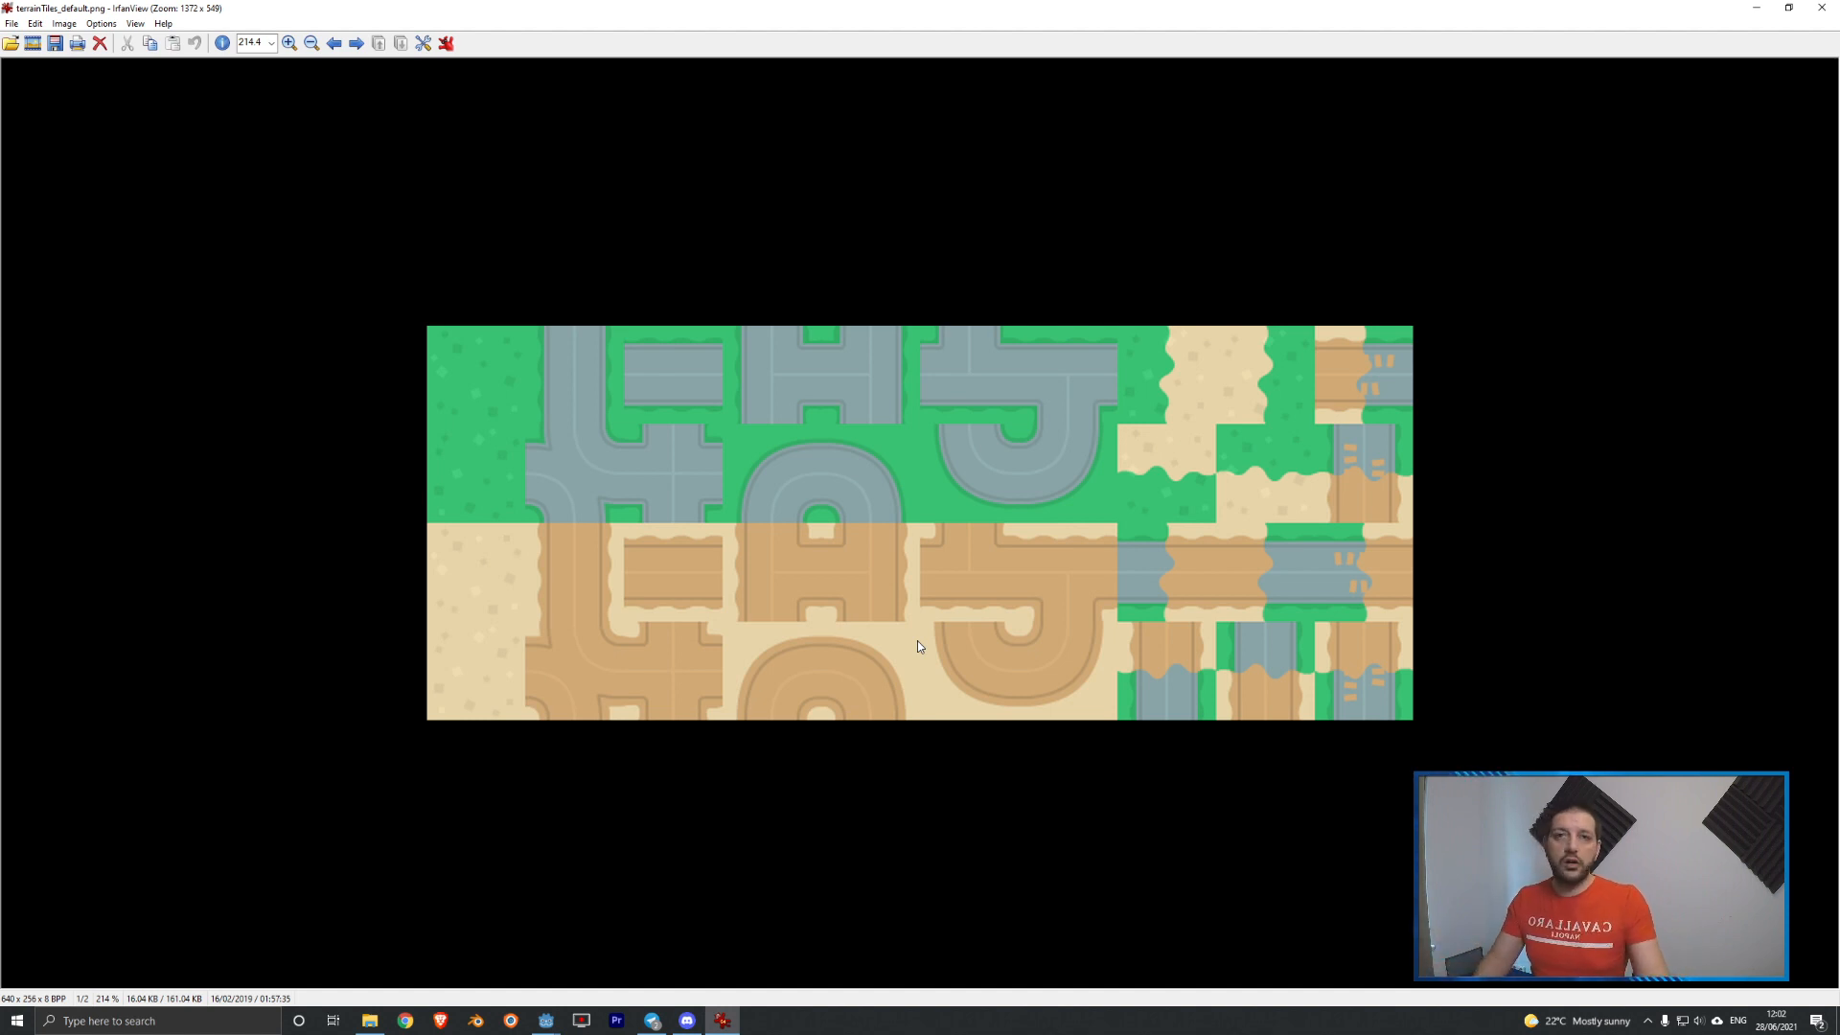
{"action": "left_click", "coordinate": [1822, 8]}
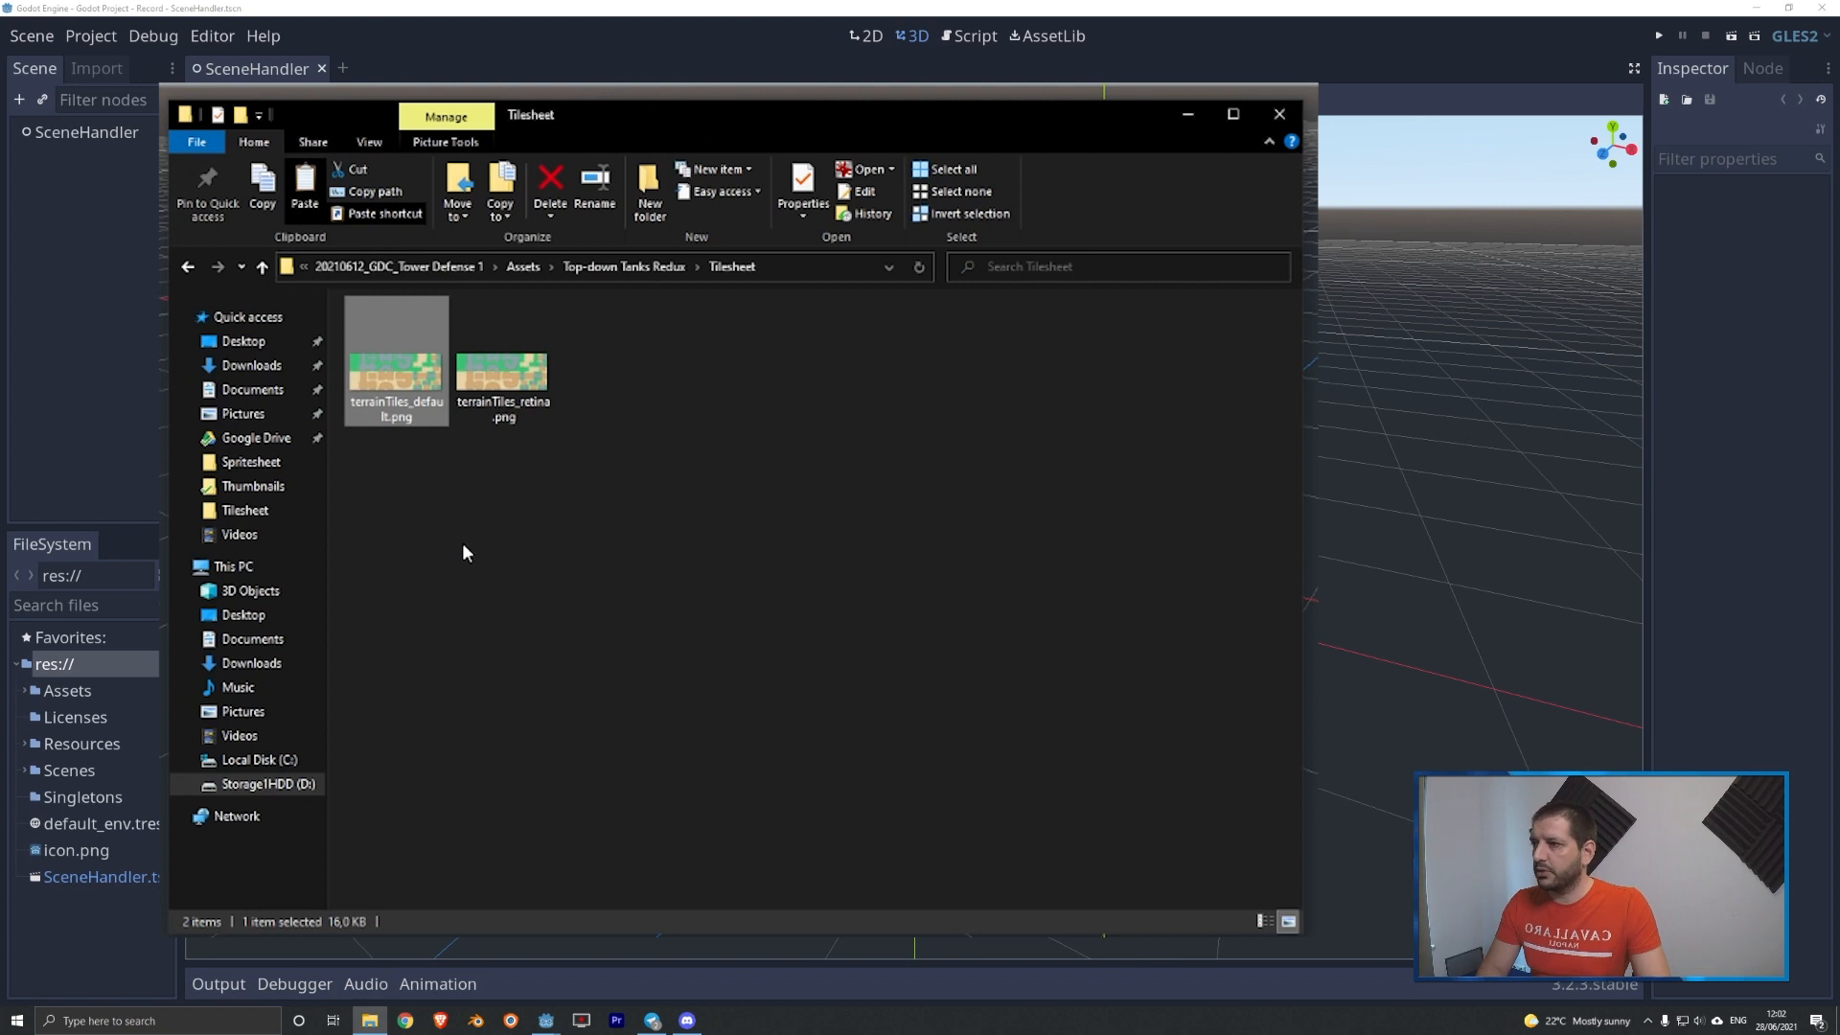
- Copy terrainTiles_default.png into the Assets/Environment/Tilesets folder of the Godot Project - Record directory
{"action": "left_click", "coordinate": [402, 271]}
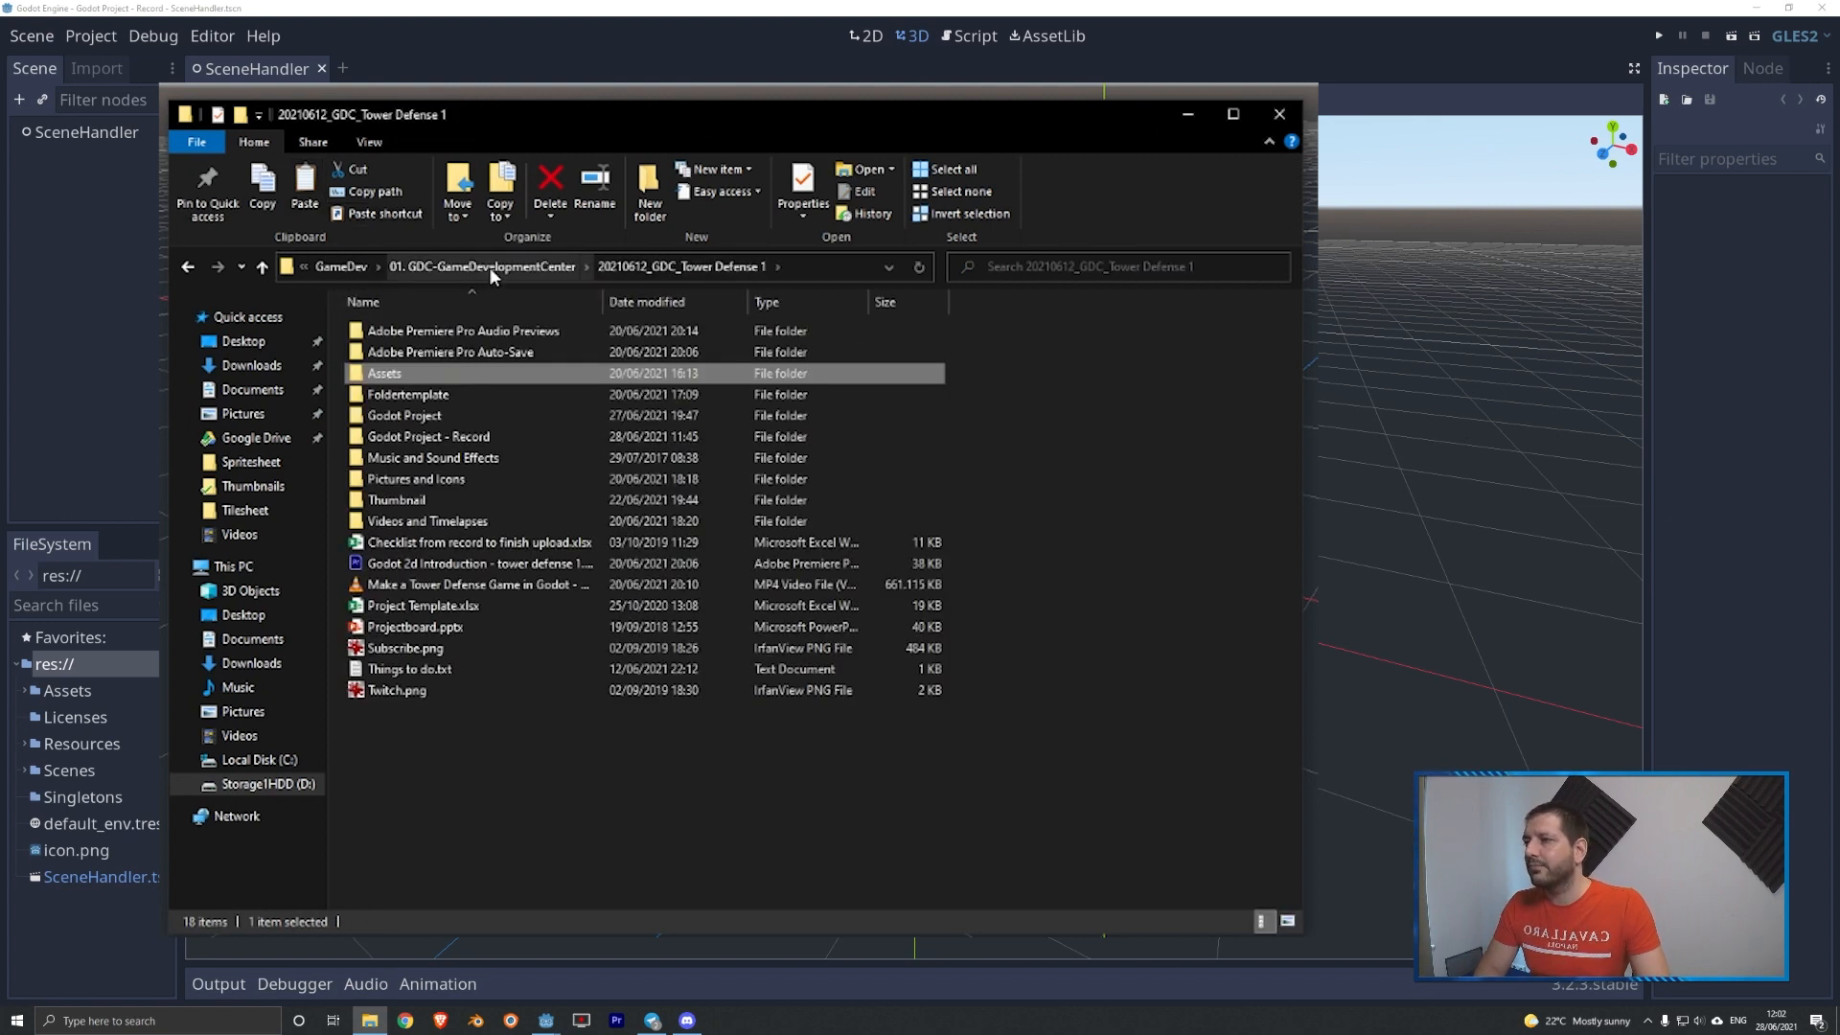
{"action": "double_click", "coordinate": [452, 436]}
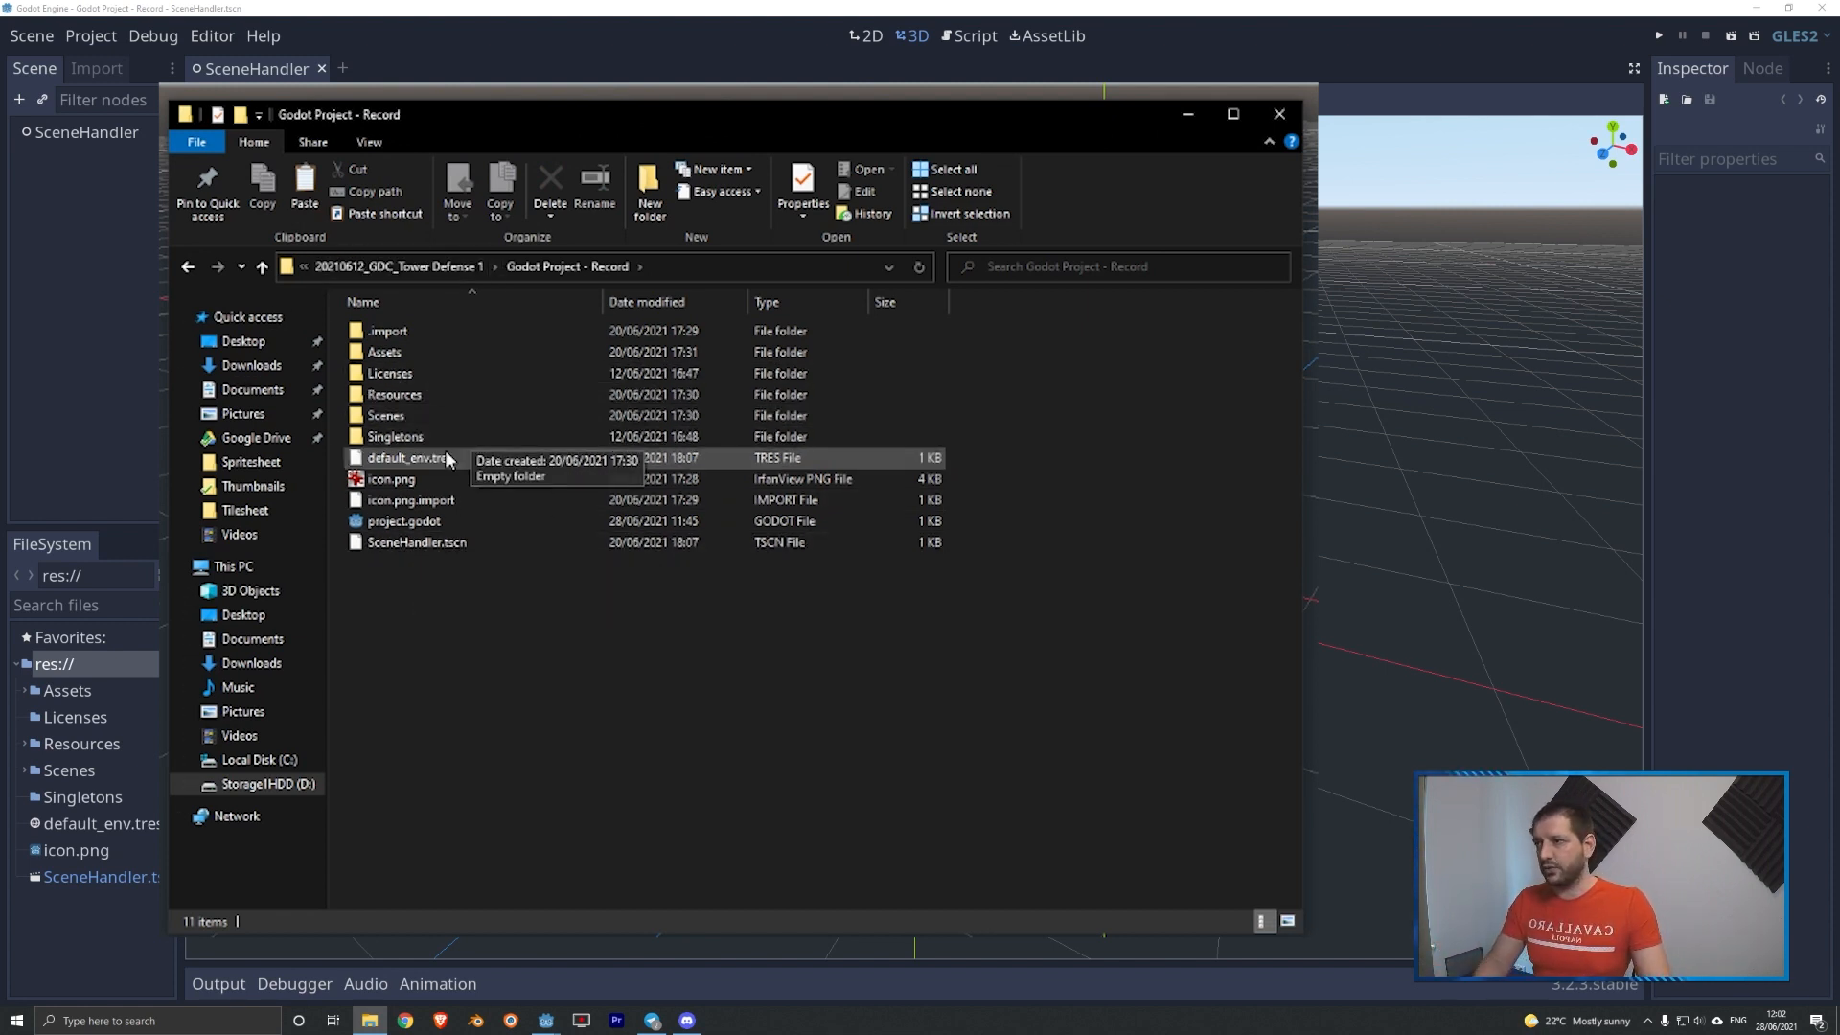
{"action": "double_click", "coordinate": [393, 354]}
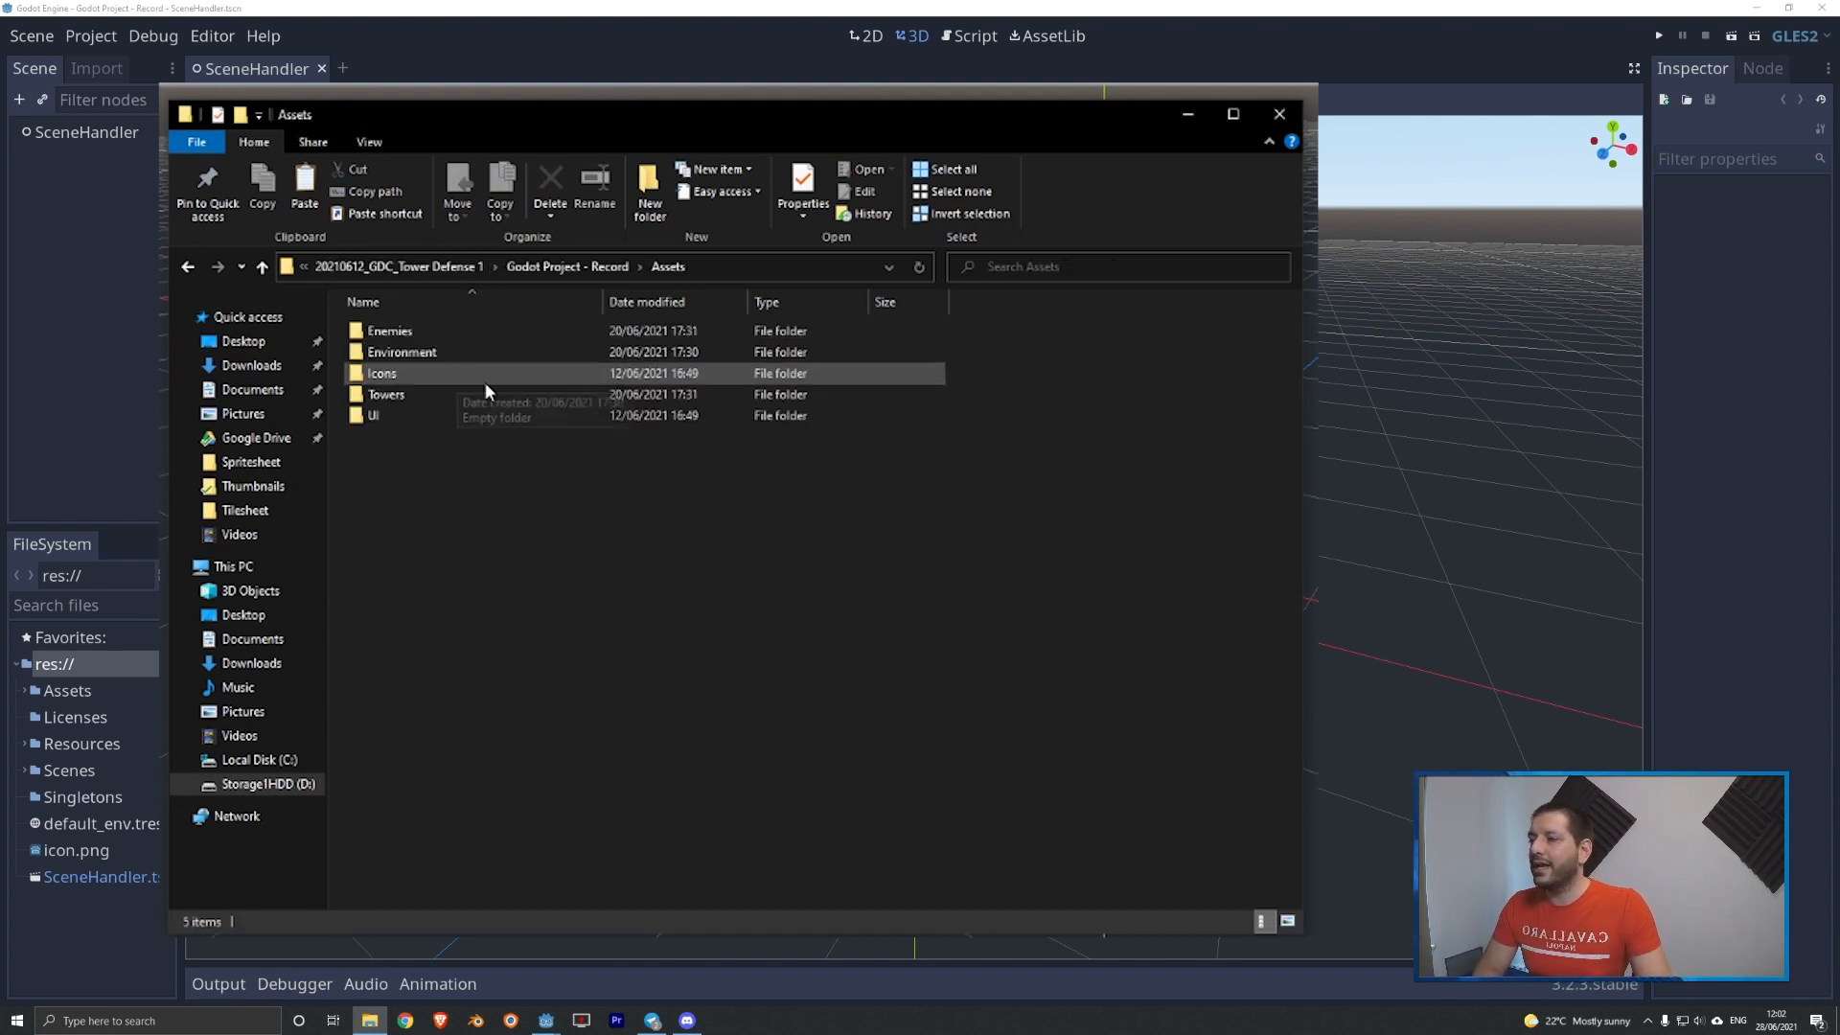
{"action": "double_click", "coordinate": [472, 356]}
{"action": "double_click", "coordinate": [391, 361]}
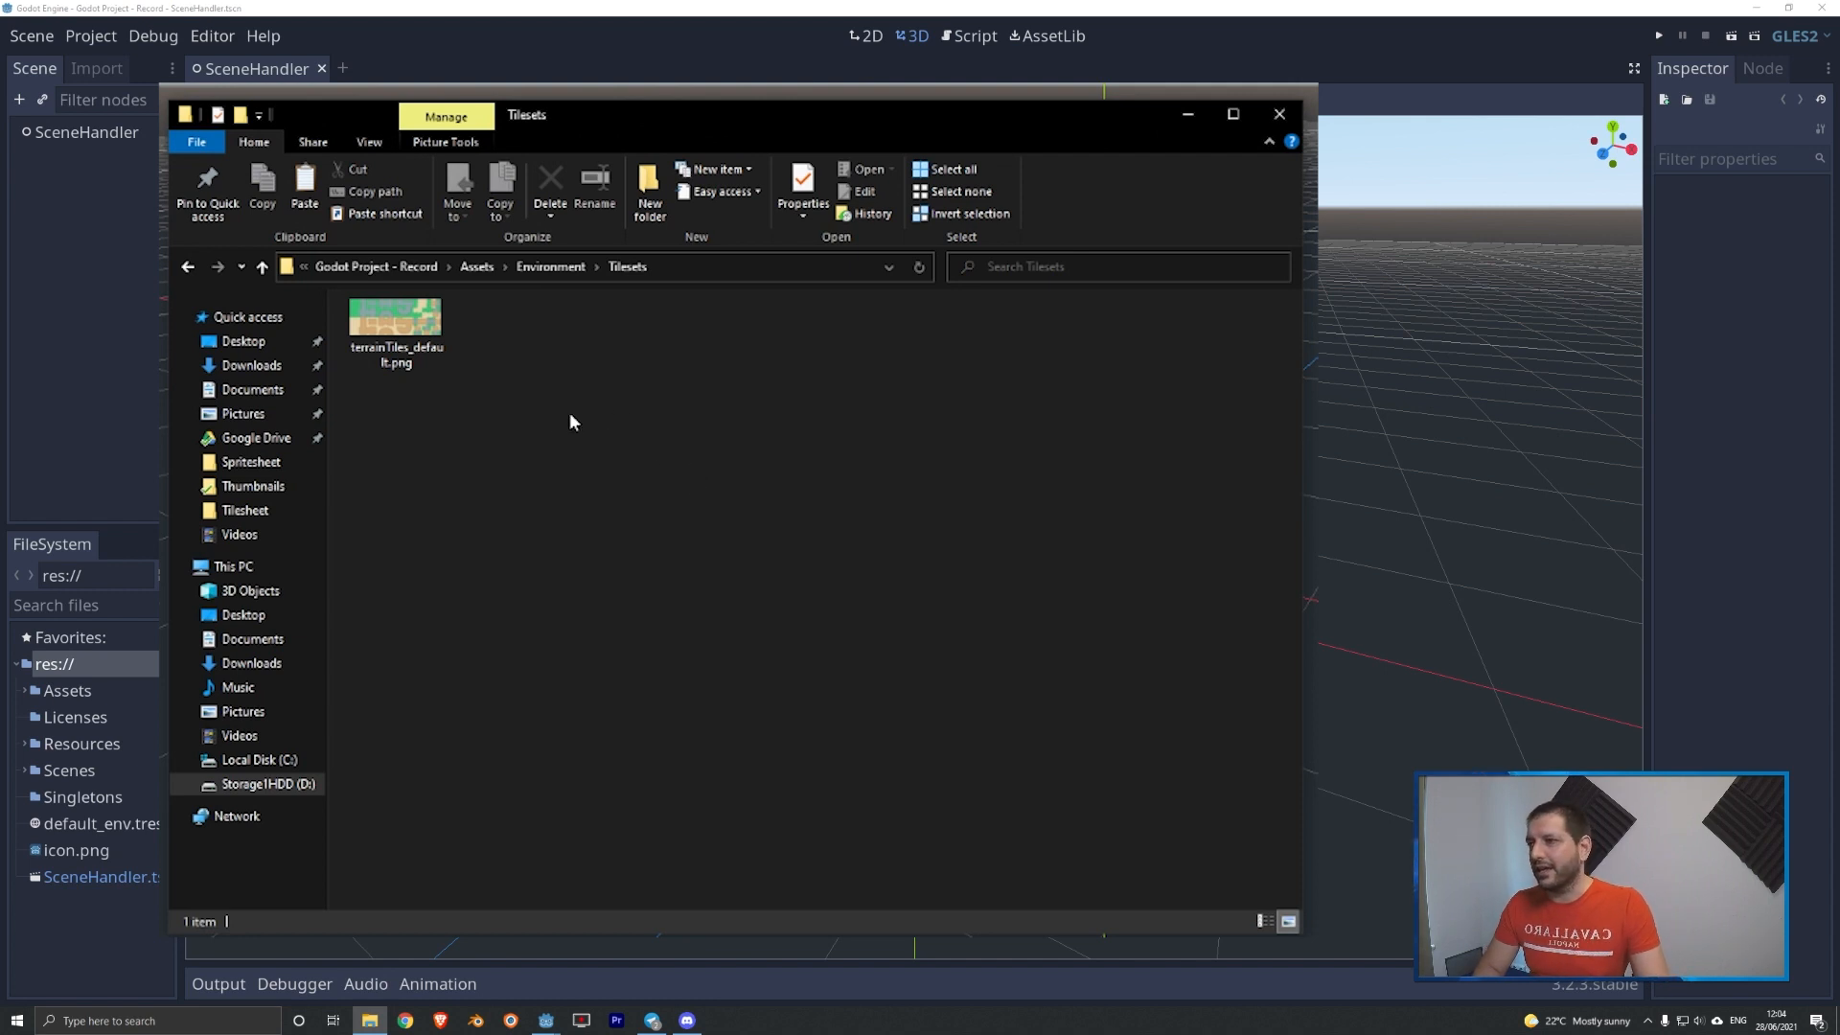
- Examine allSprites_default.png in the Spritesheet folder of the Top-down Tanks Redux source assets
{"action": "left_click", "coordinate": [397, 267]}
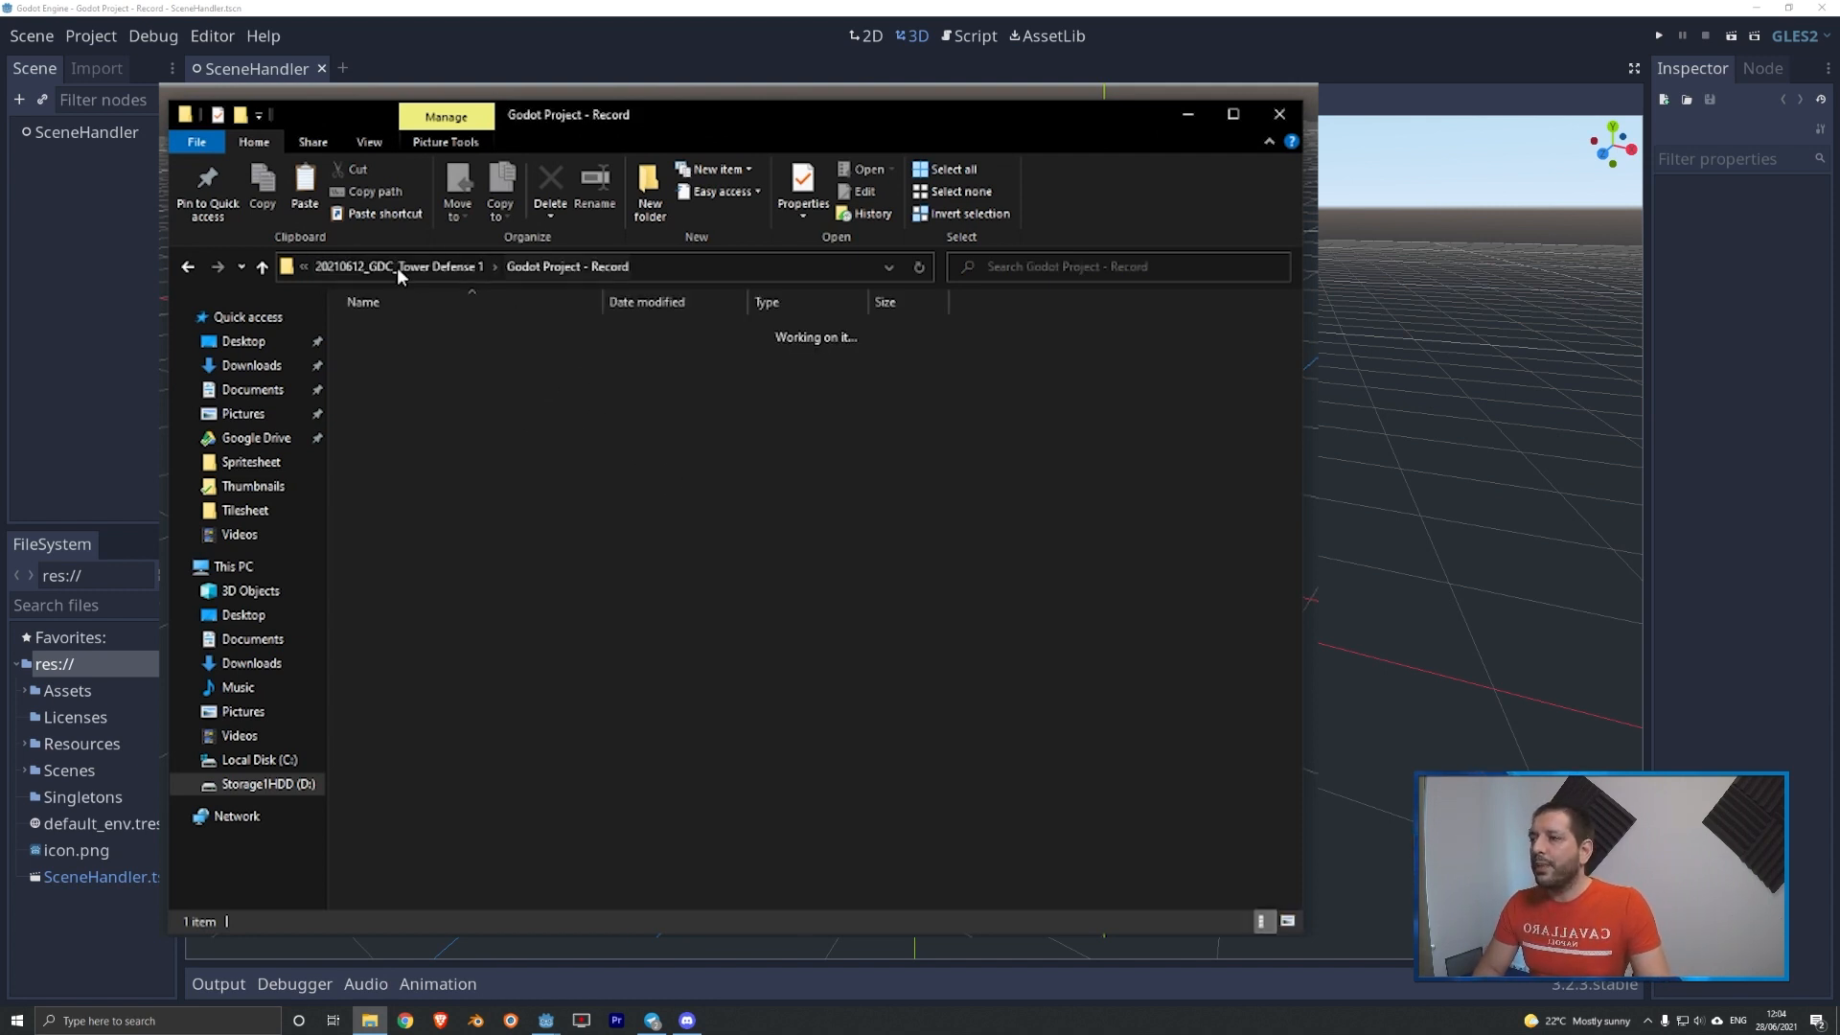
{"action": "left_click", "coordinate": [412, 266]}
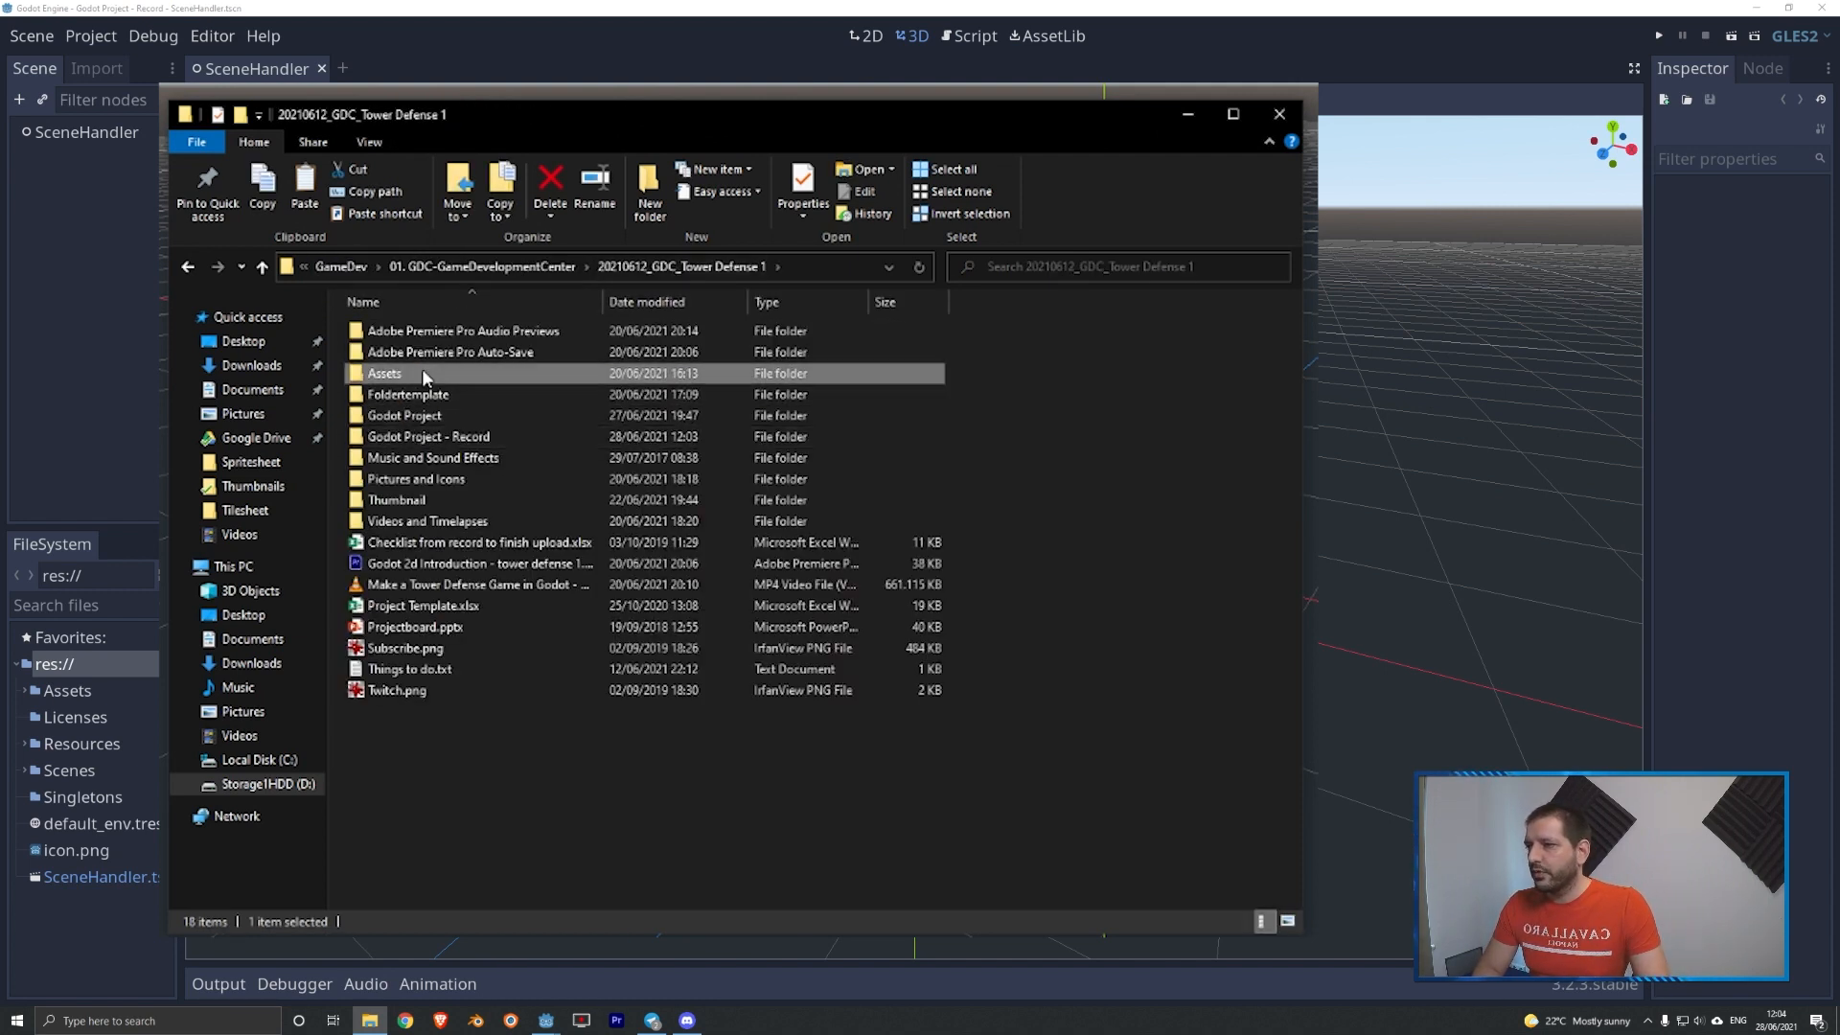
{"action": "double_click", "coordinate": [422, 371]}
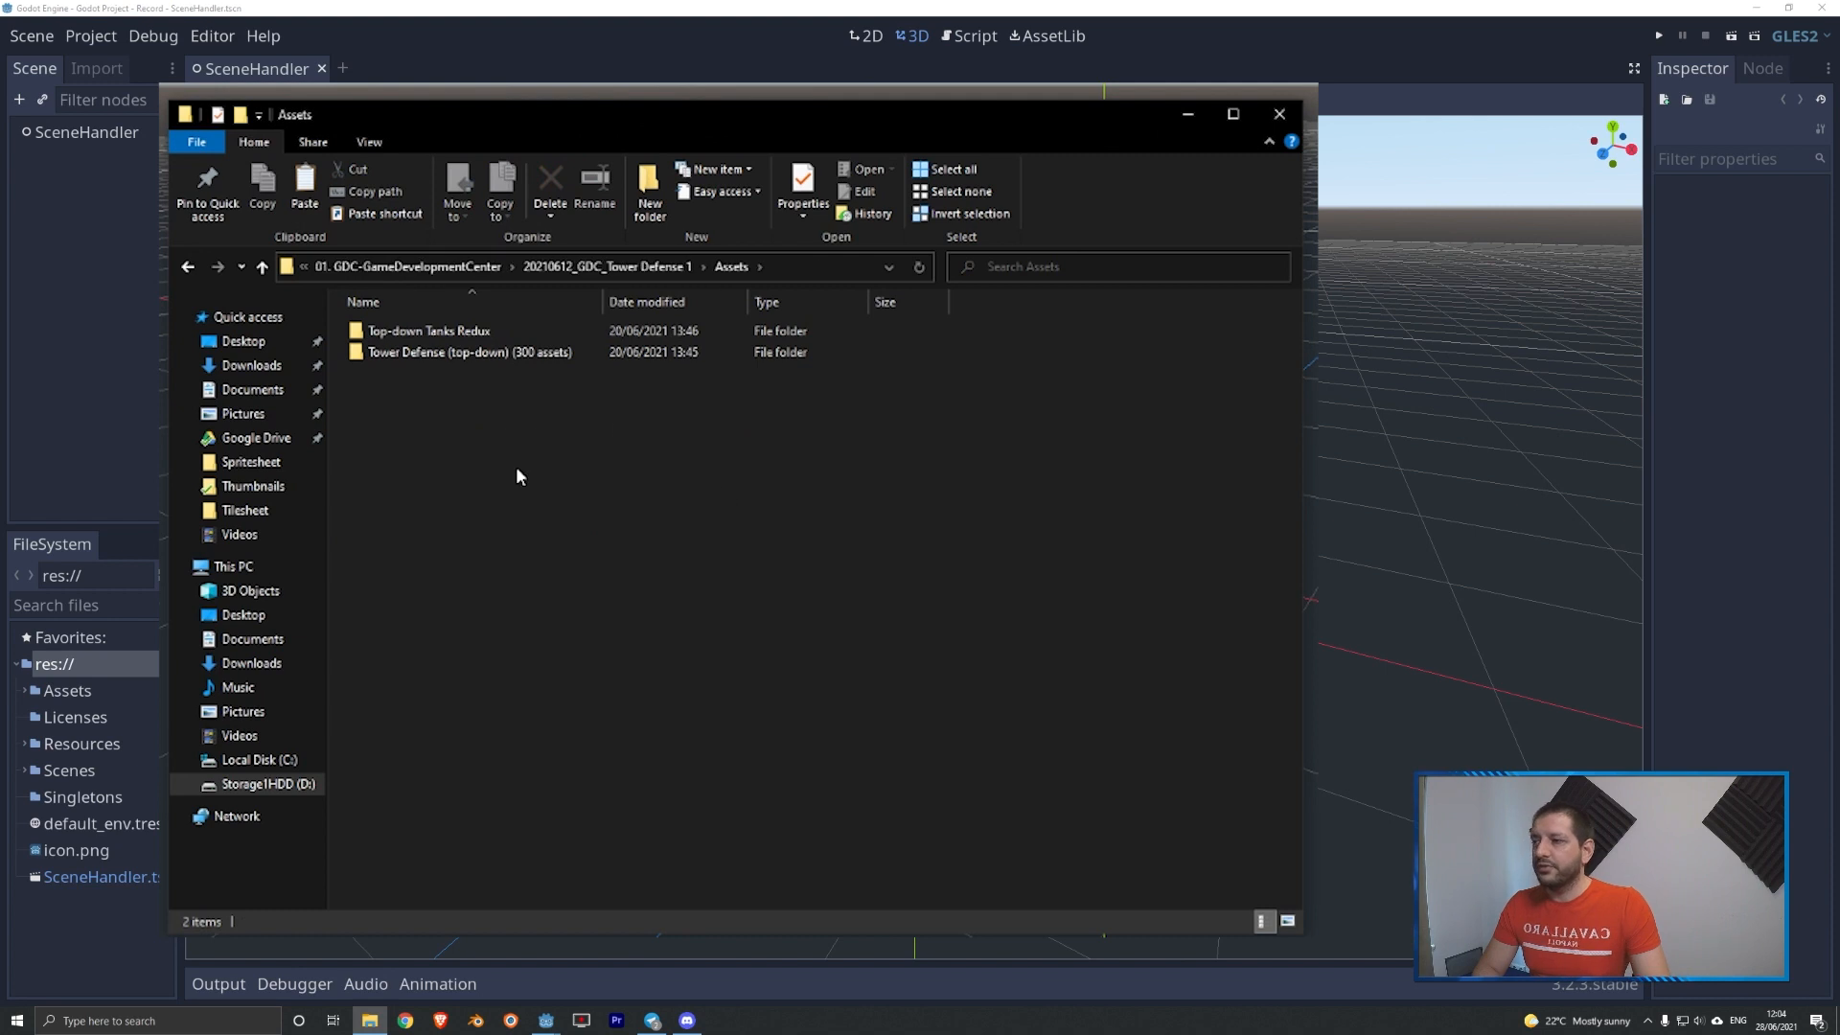
{"action": "double_click", "coordinate": [411, 334]}
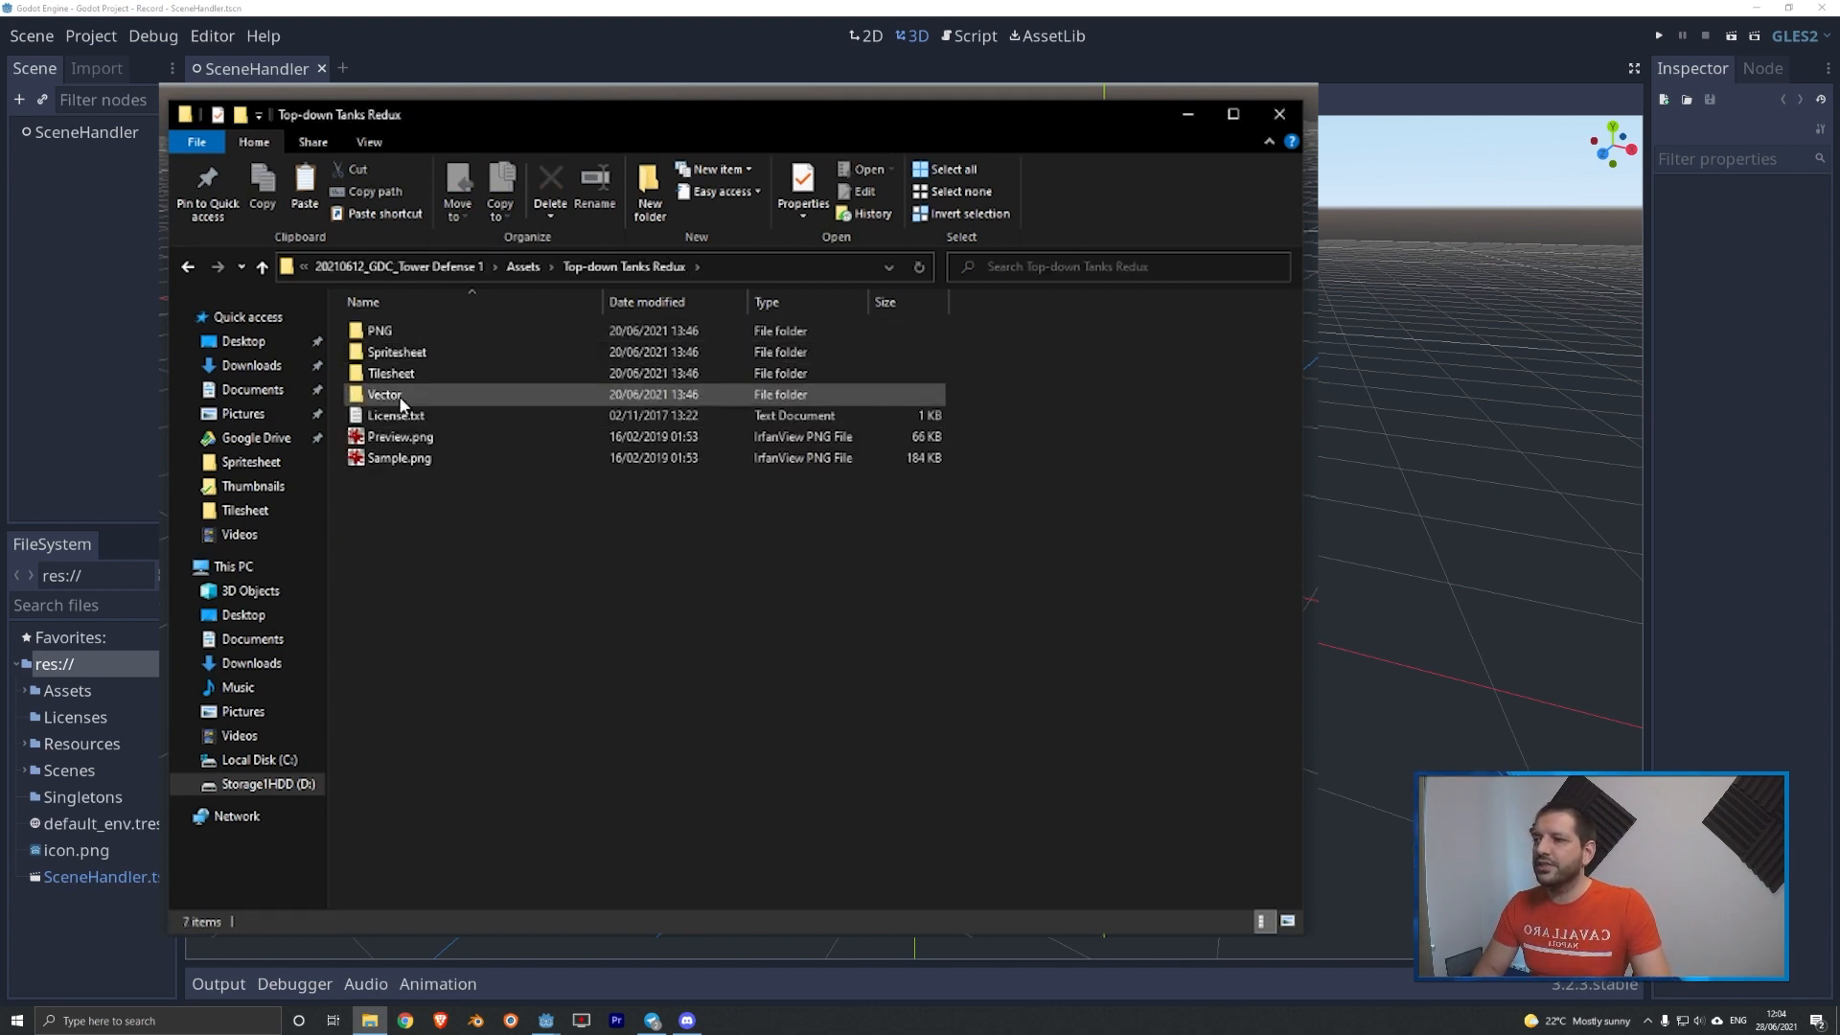
{"action": "double_click", "coordinate": [422, 354]}
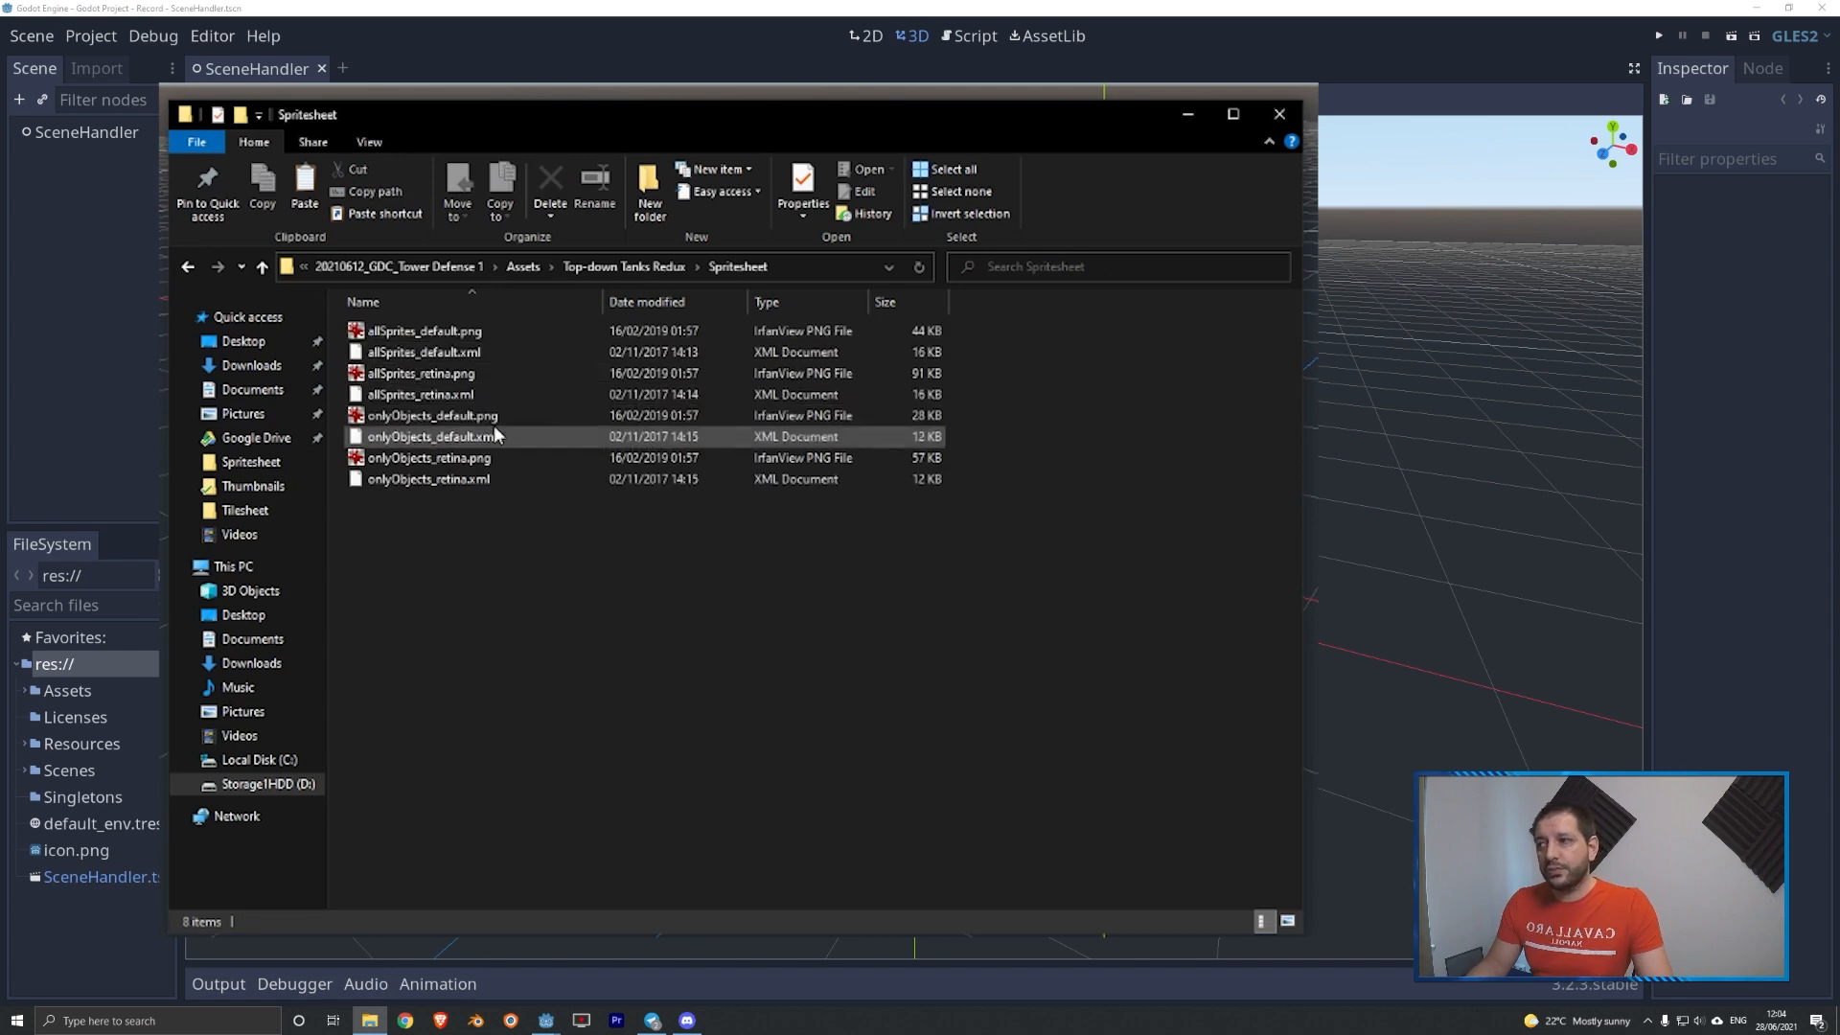
{"action": "double_click", "coordinate": [412, 327]}
{"action": "scroll", "coordinate": [1087, 664], "scroll_direction": "up", "scroll_amount": 3, "text": "ctrl"}
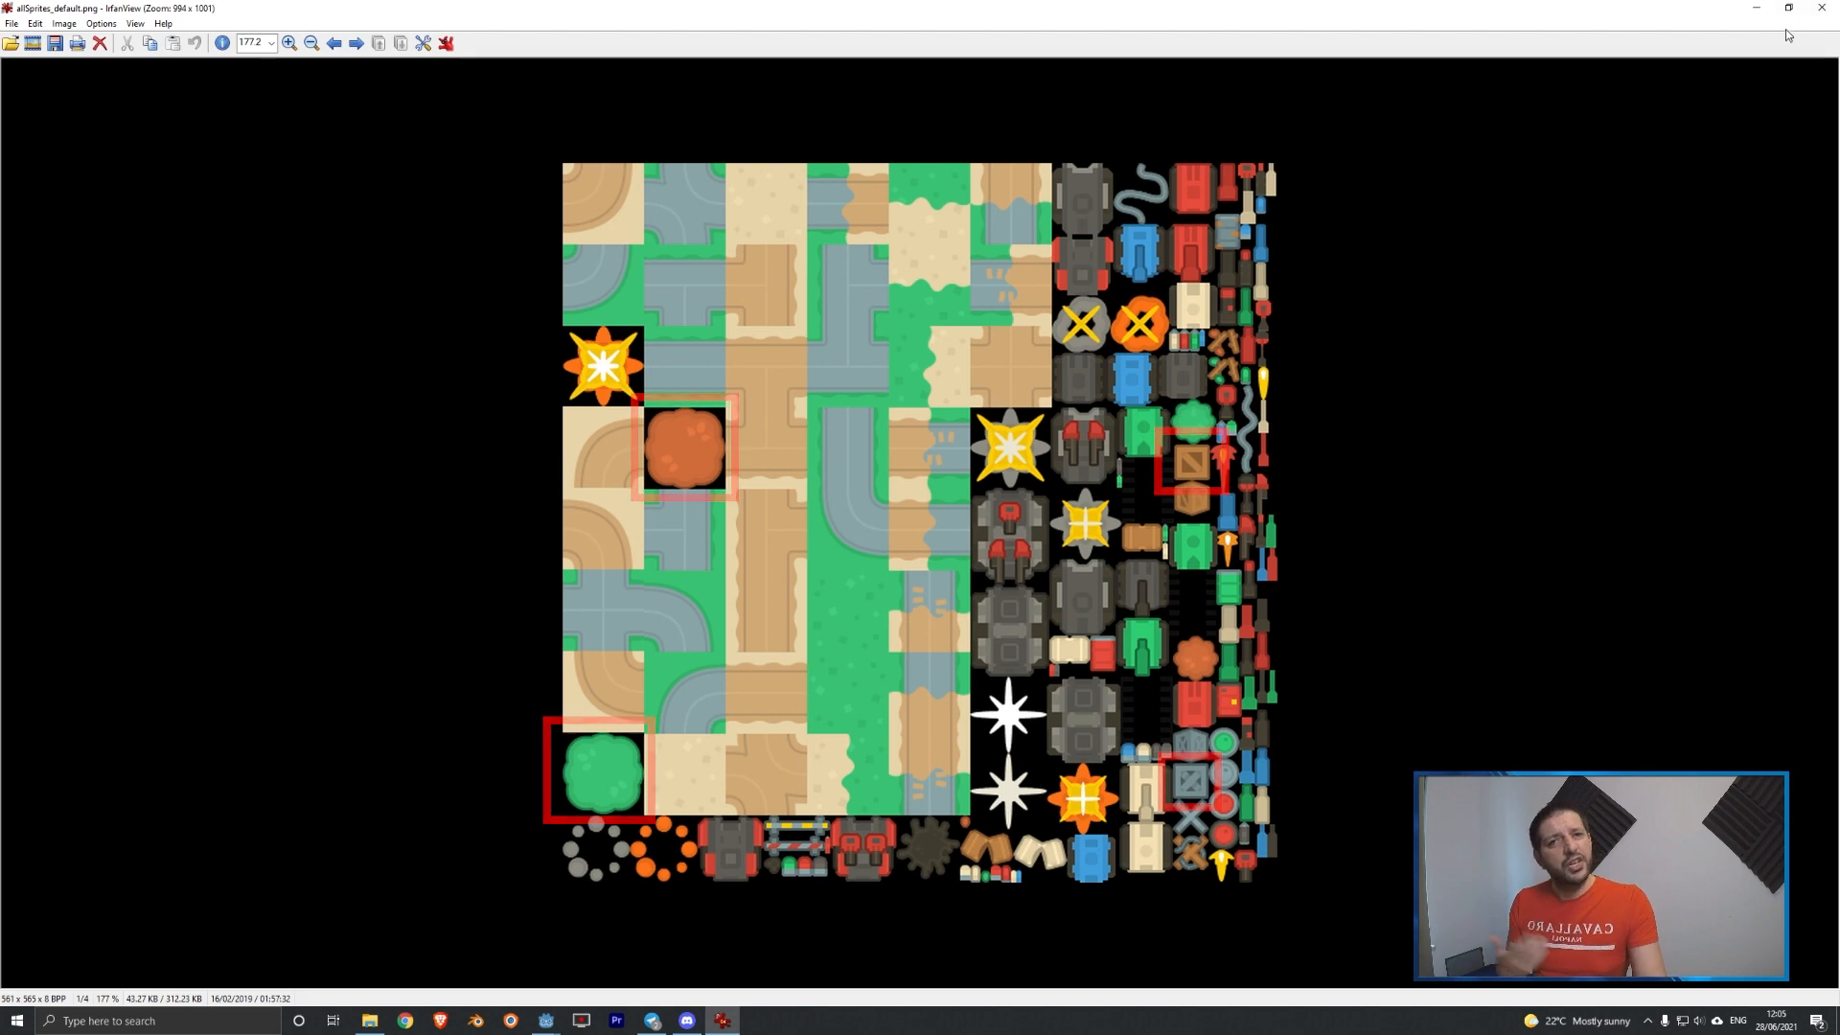
{"action": "left_click", "coordinate": [1822, 9]}
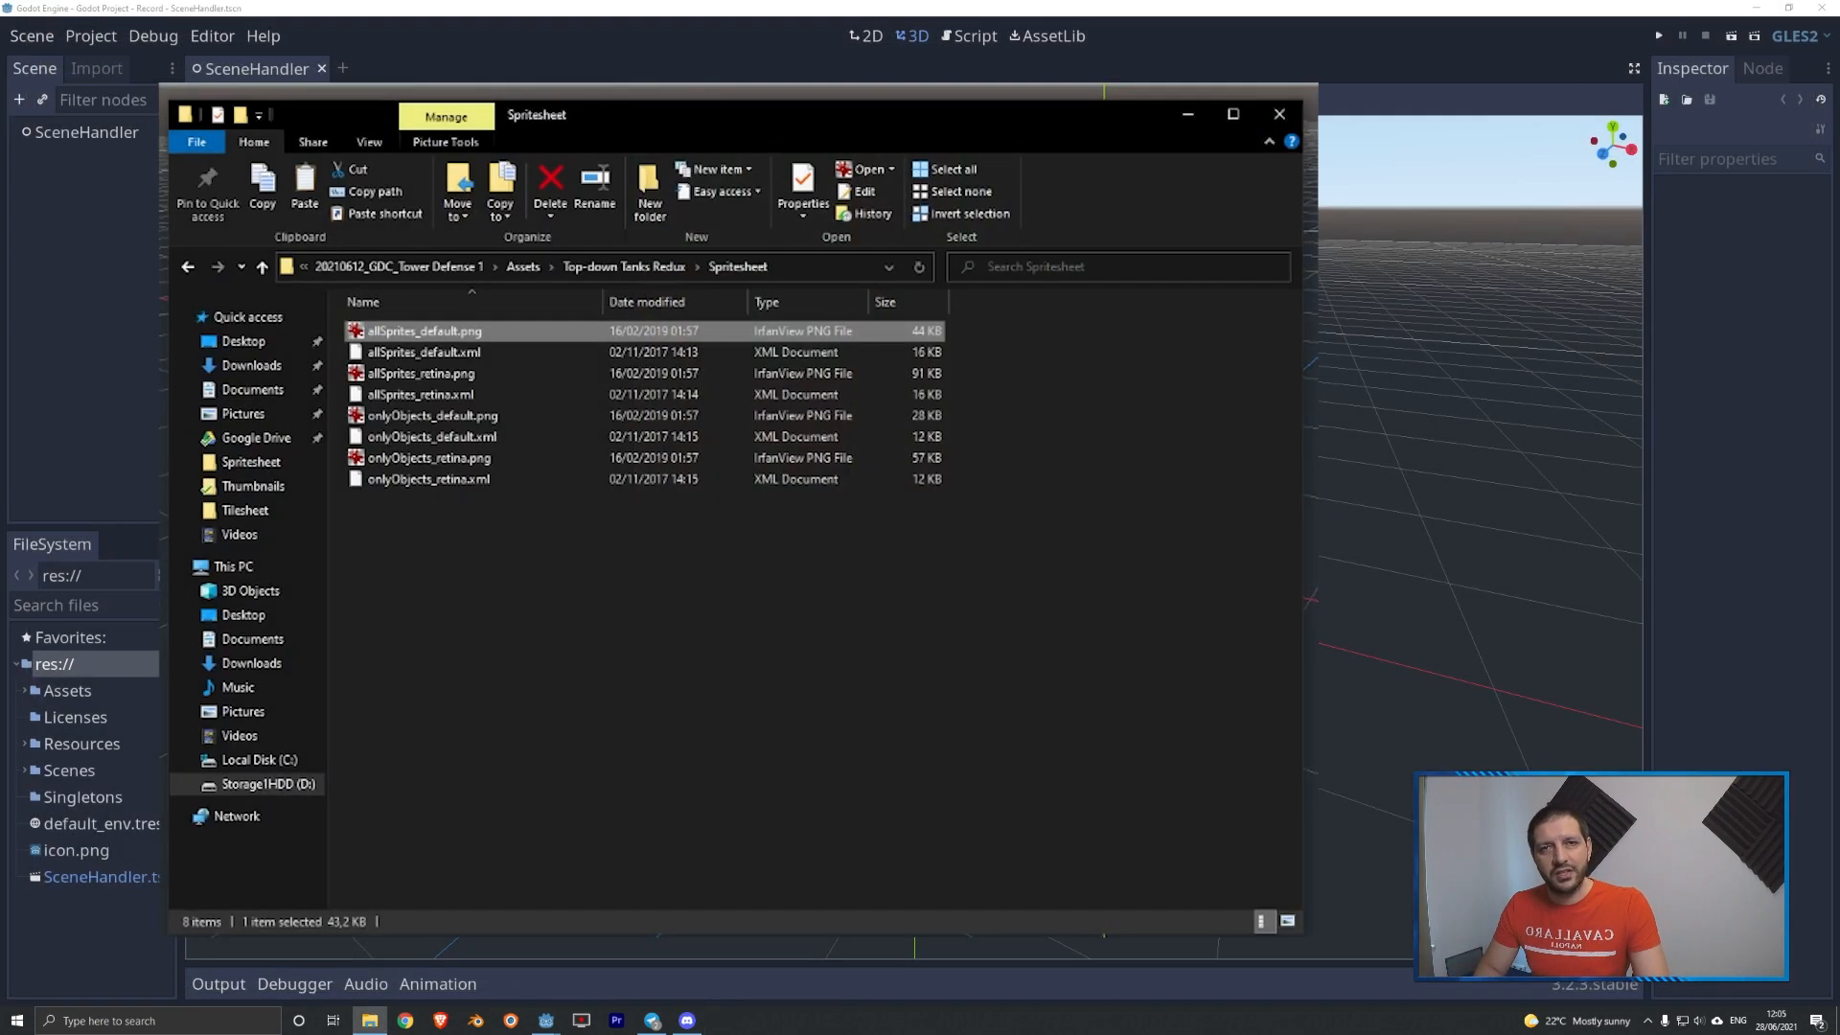
- Look through the individual sprites in the PNG/Default size folder of Top-down Tanks Redux
{"action": "left_click", "coordinate": [609, 268]}
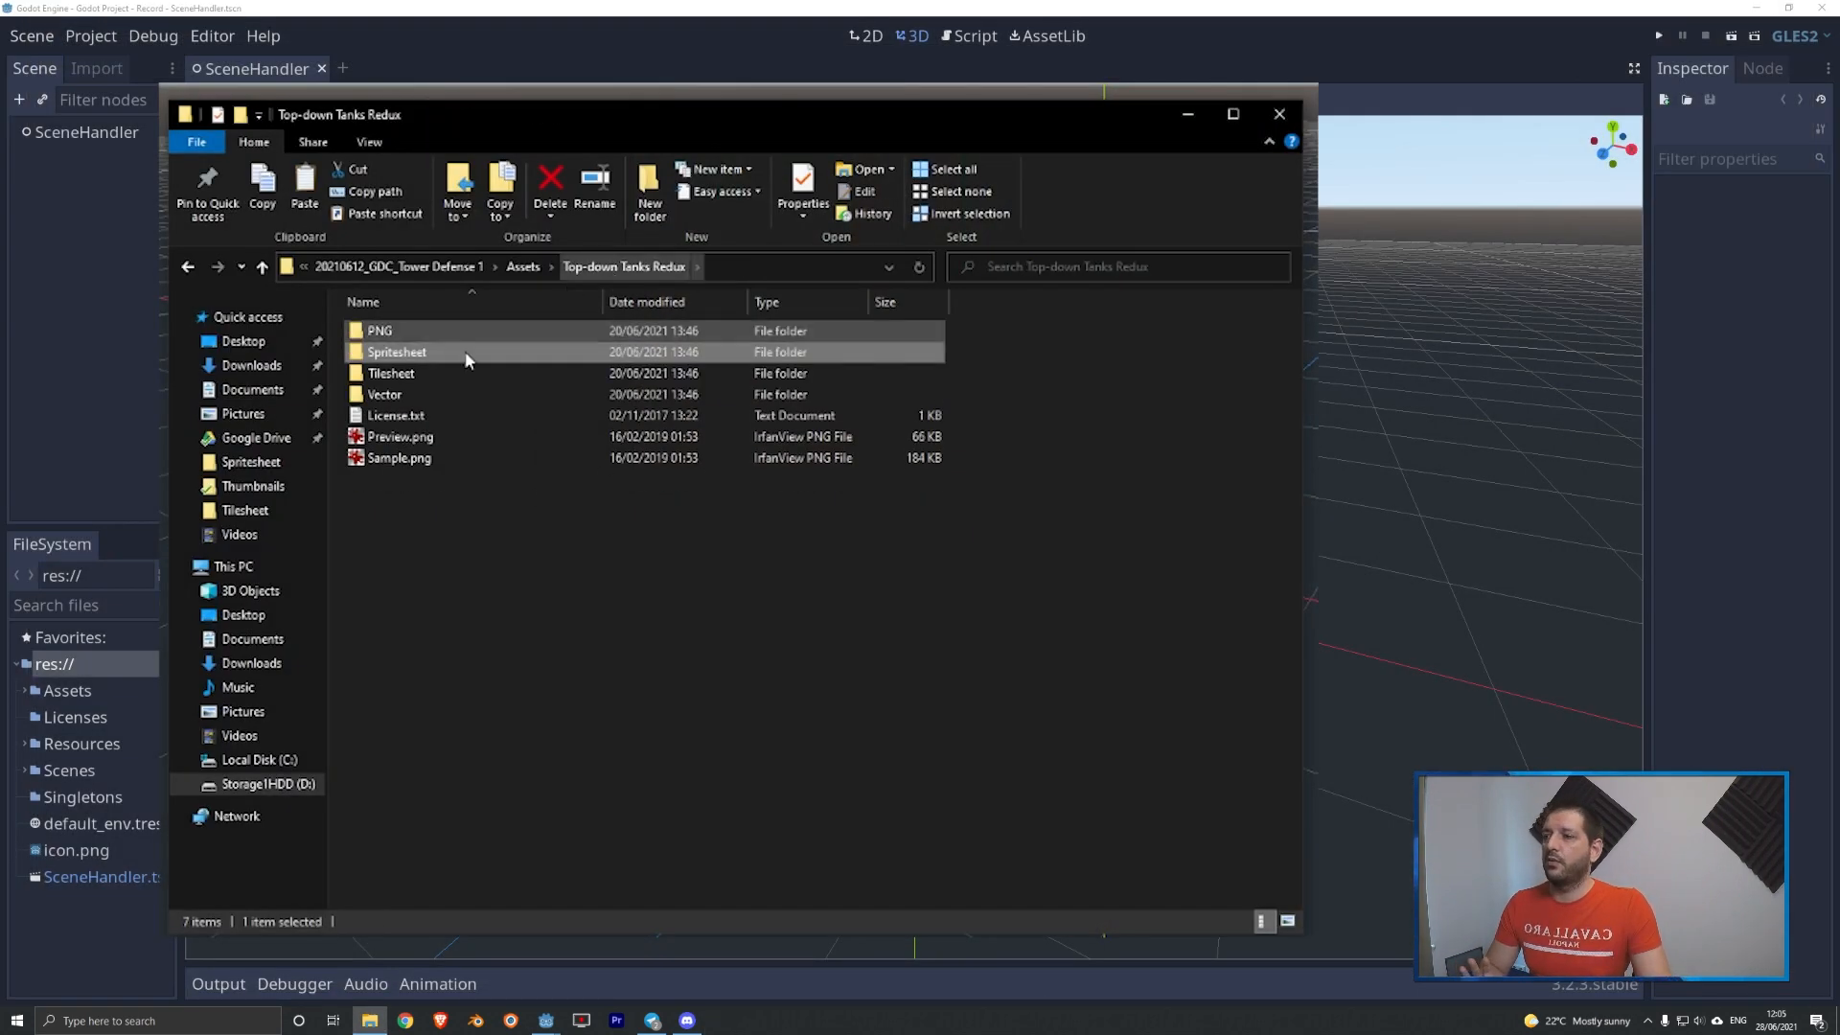
{"action": "double_click", "coordinate": [389, 329]}
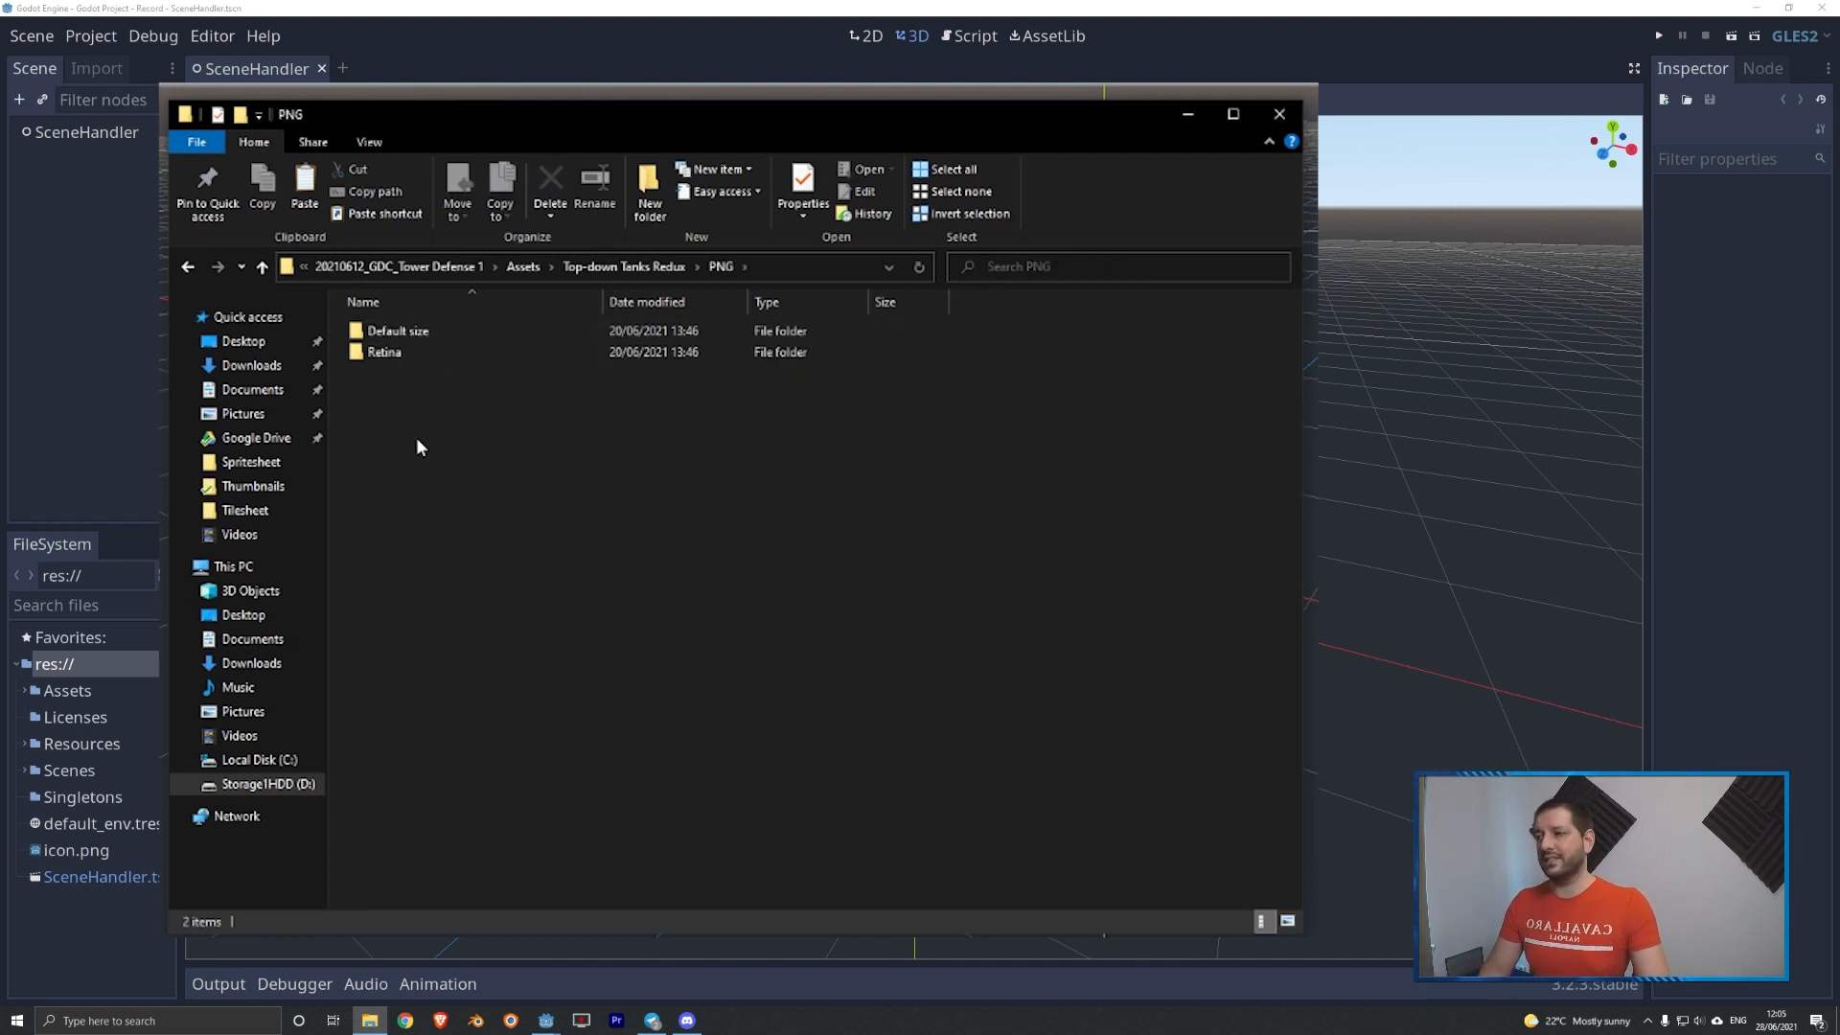
{"action": "double_click", "coordinate": [417, 333]}
{"action": "scroll", "coordinate": [575, 527], "scroll_direction": "down", "scroll_amount": 5}
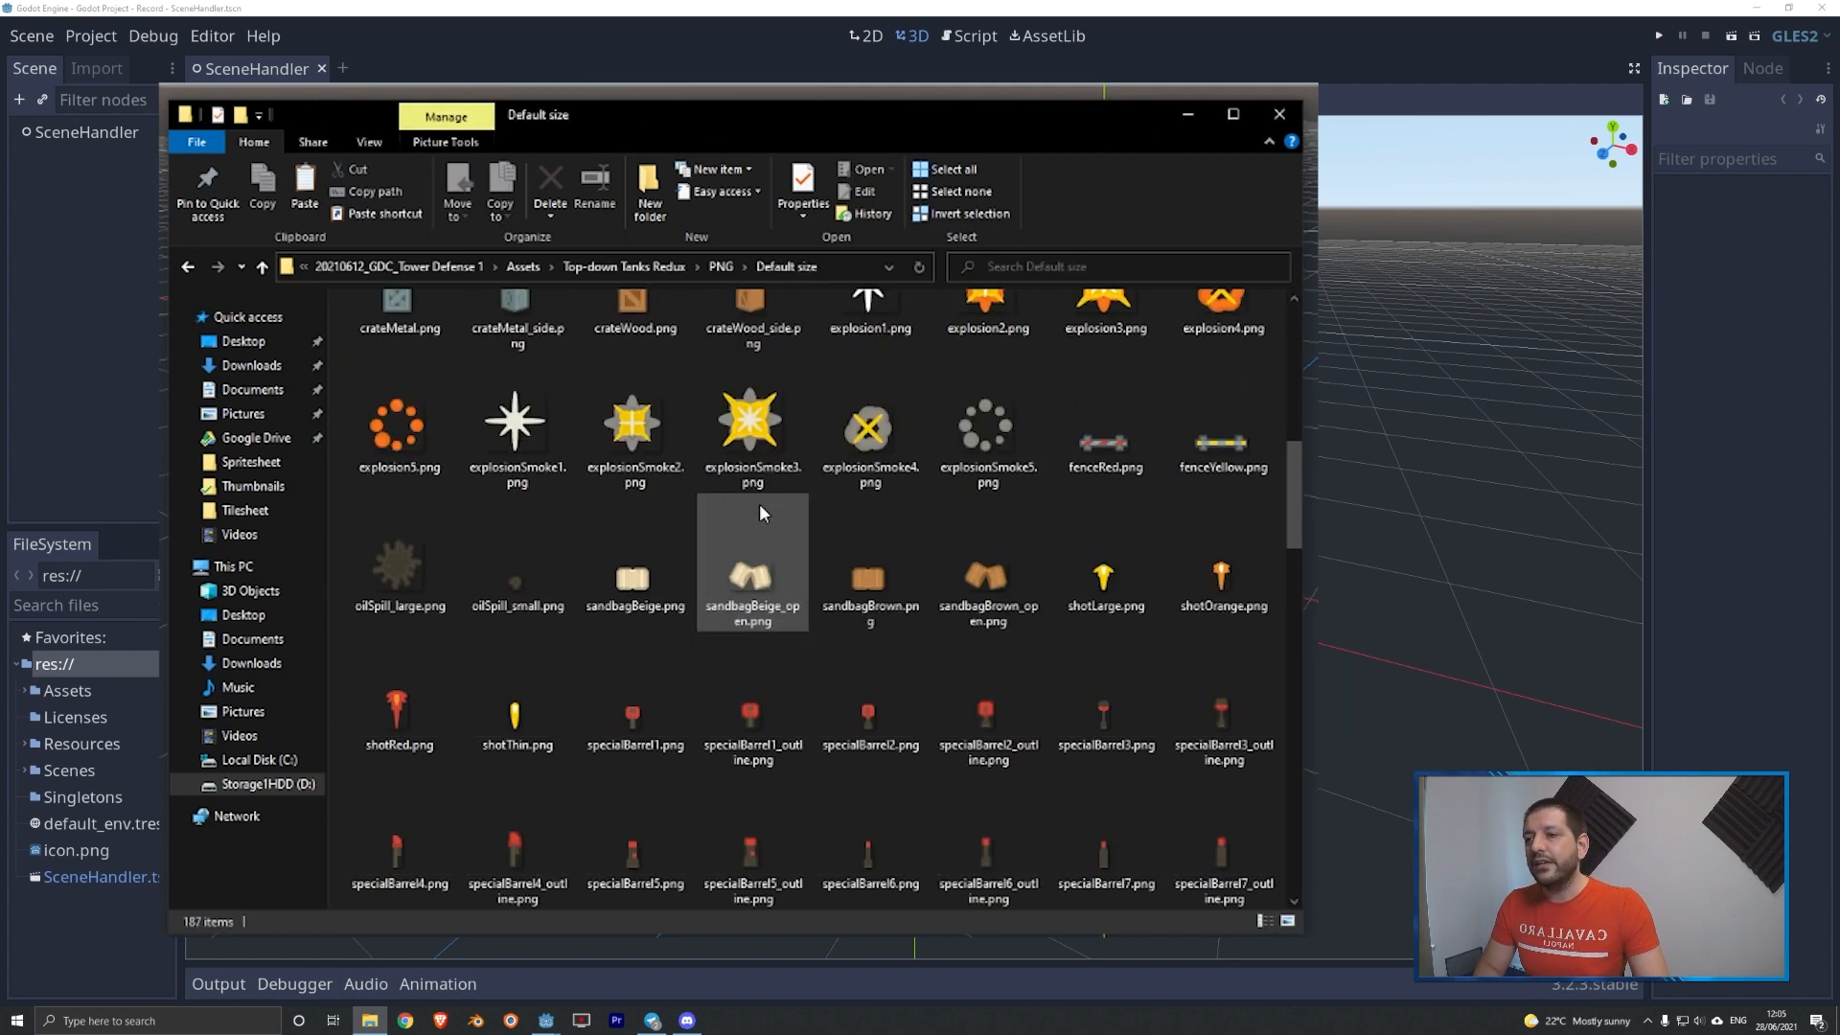
{"action": "scroll", "coordinate": [905, 537], "scroll_direction": "down", "scroll_amount": 5}
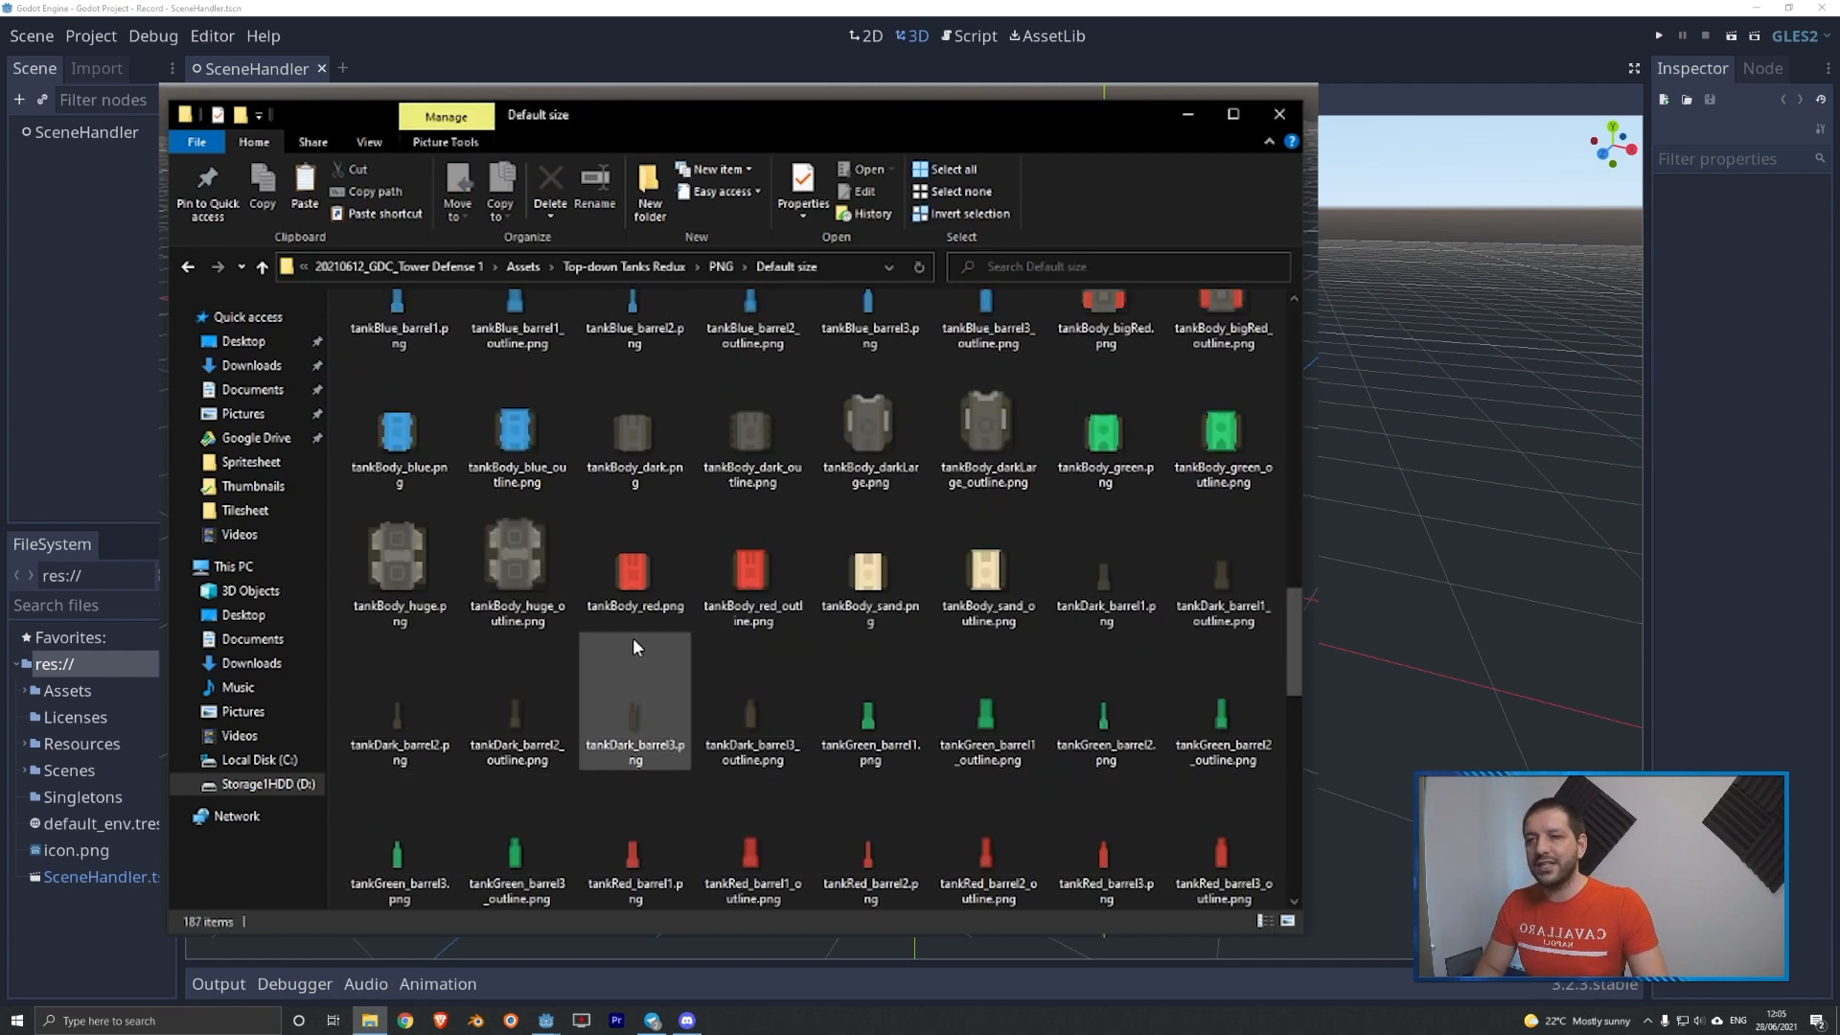
{"action": "scroll", "coordinate": [945, 591], "scroll_direction": "down", "scroll_amount": 3}
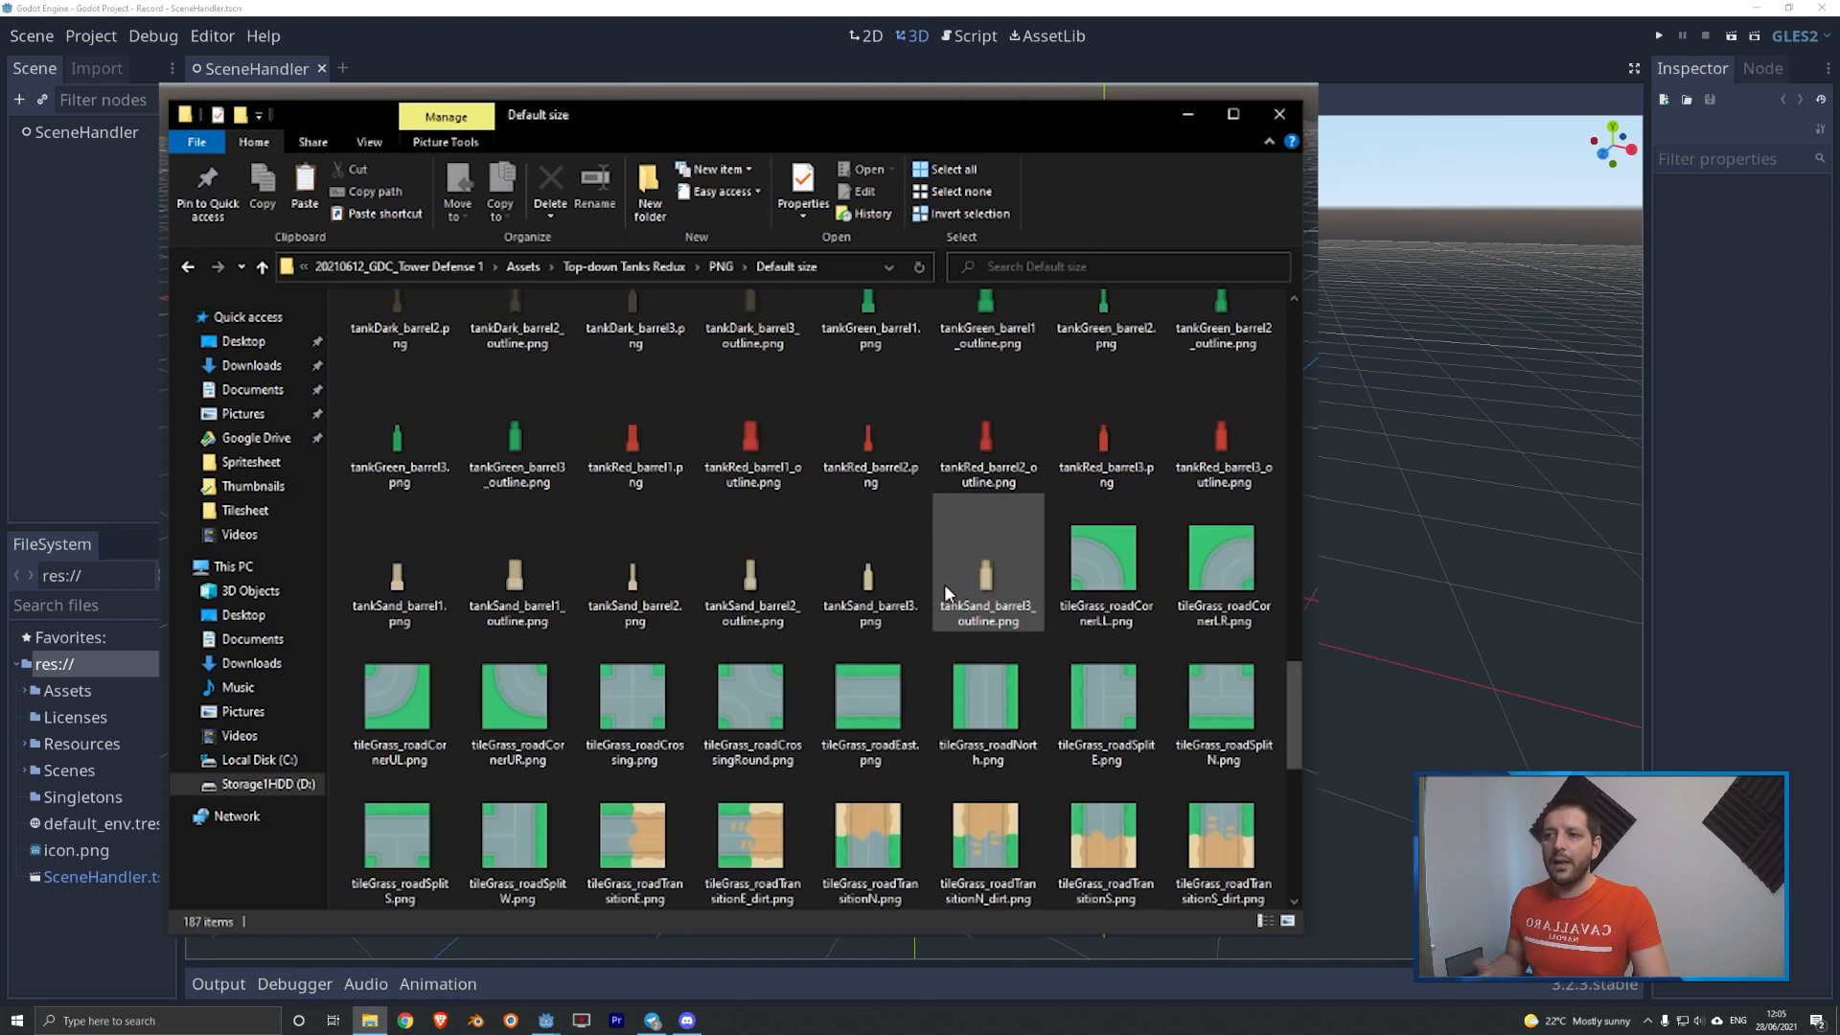
{"action": "scroll", "coordinate": [944, 583], "scroll_direction": "up", "scroll_amount": 8}
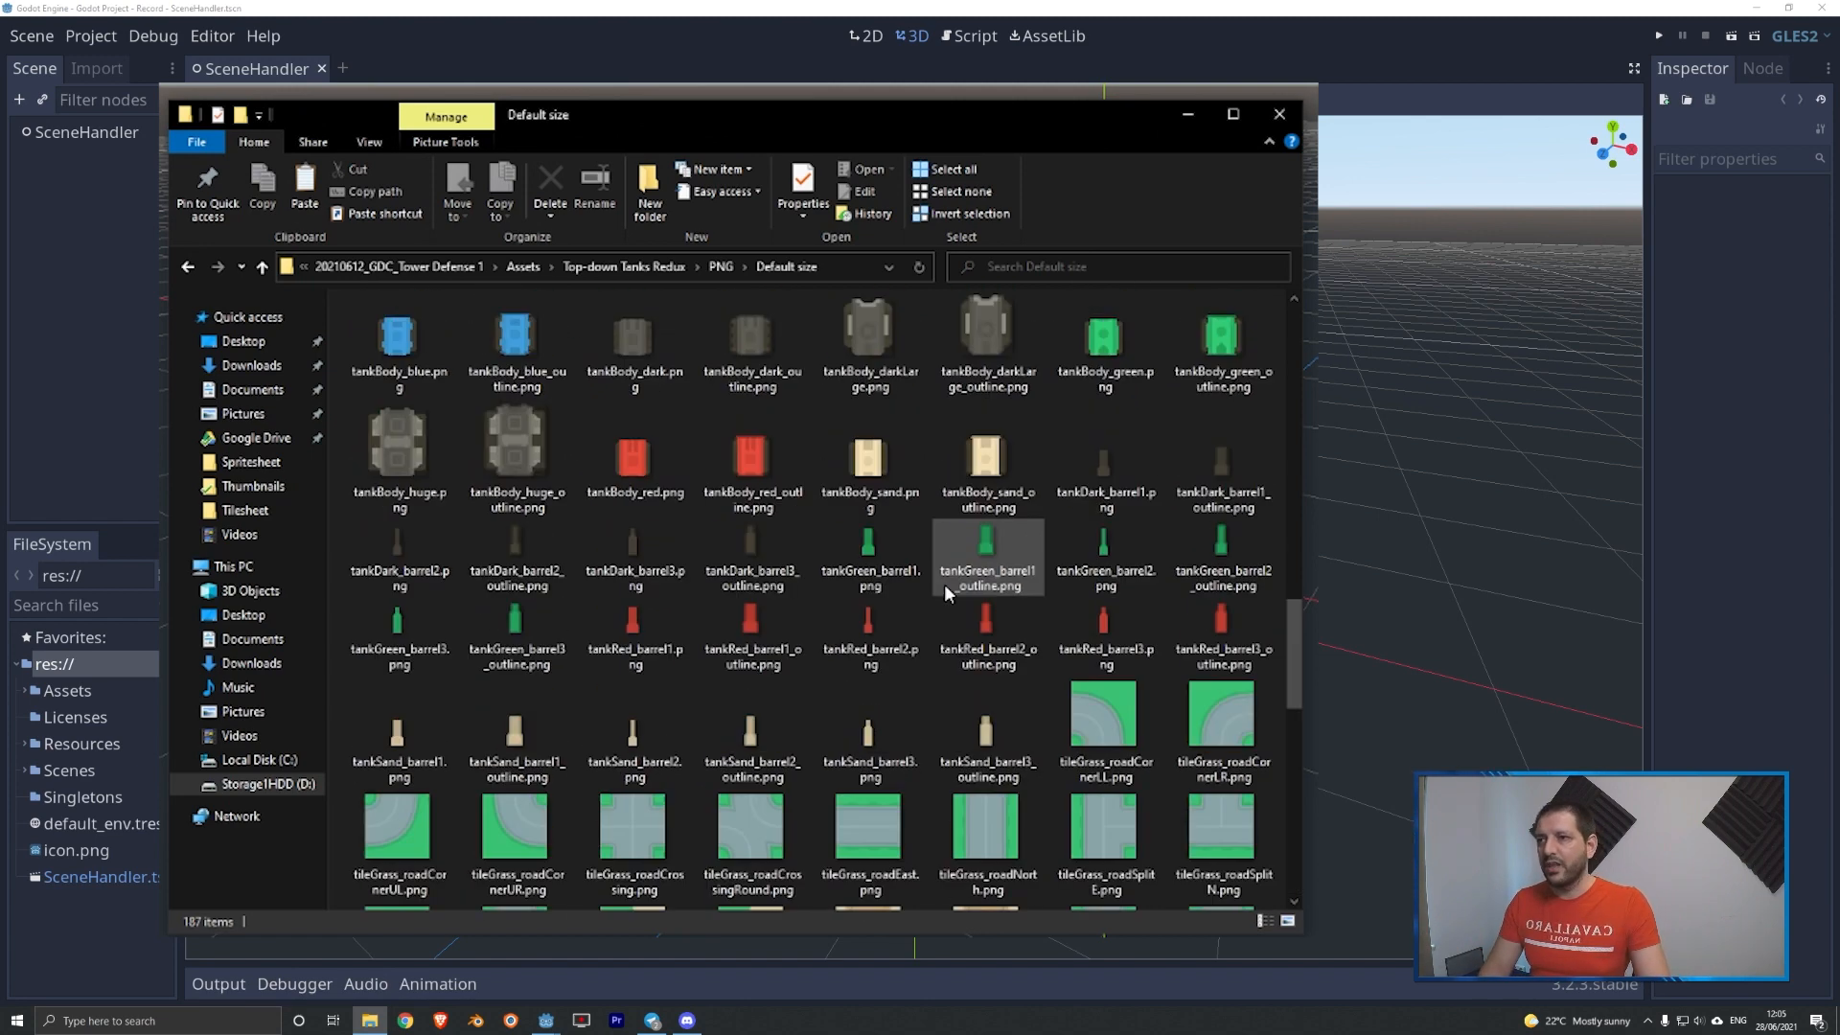
- Search the Default size folder for "tree" and select treeGreen_large.png and treeBrown_large.png for copying
{"action": "left_click", "coordinate": [1037, 268]}
{"action": "type", "text": "j"}
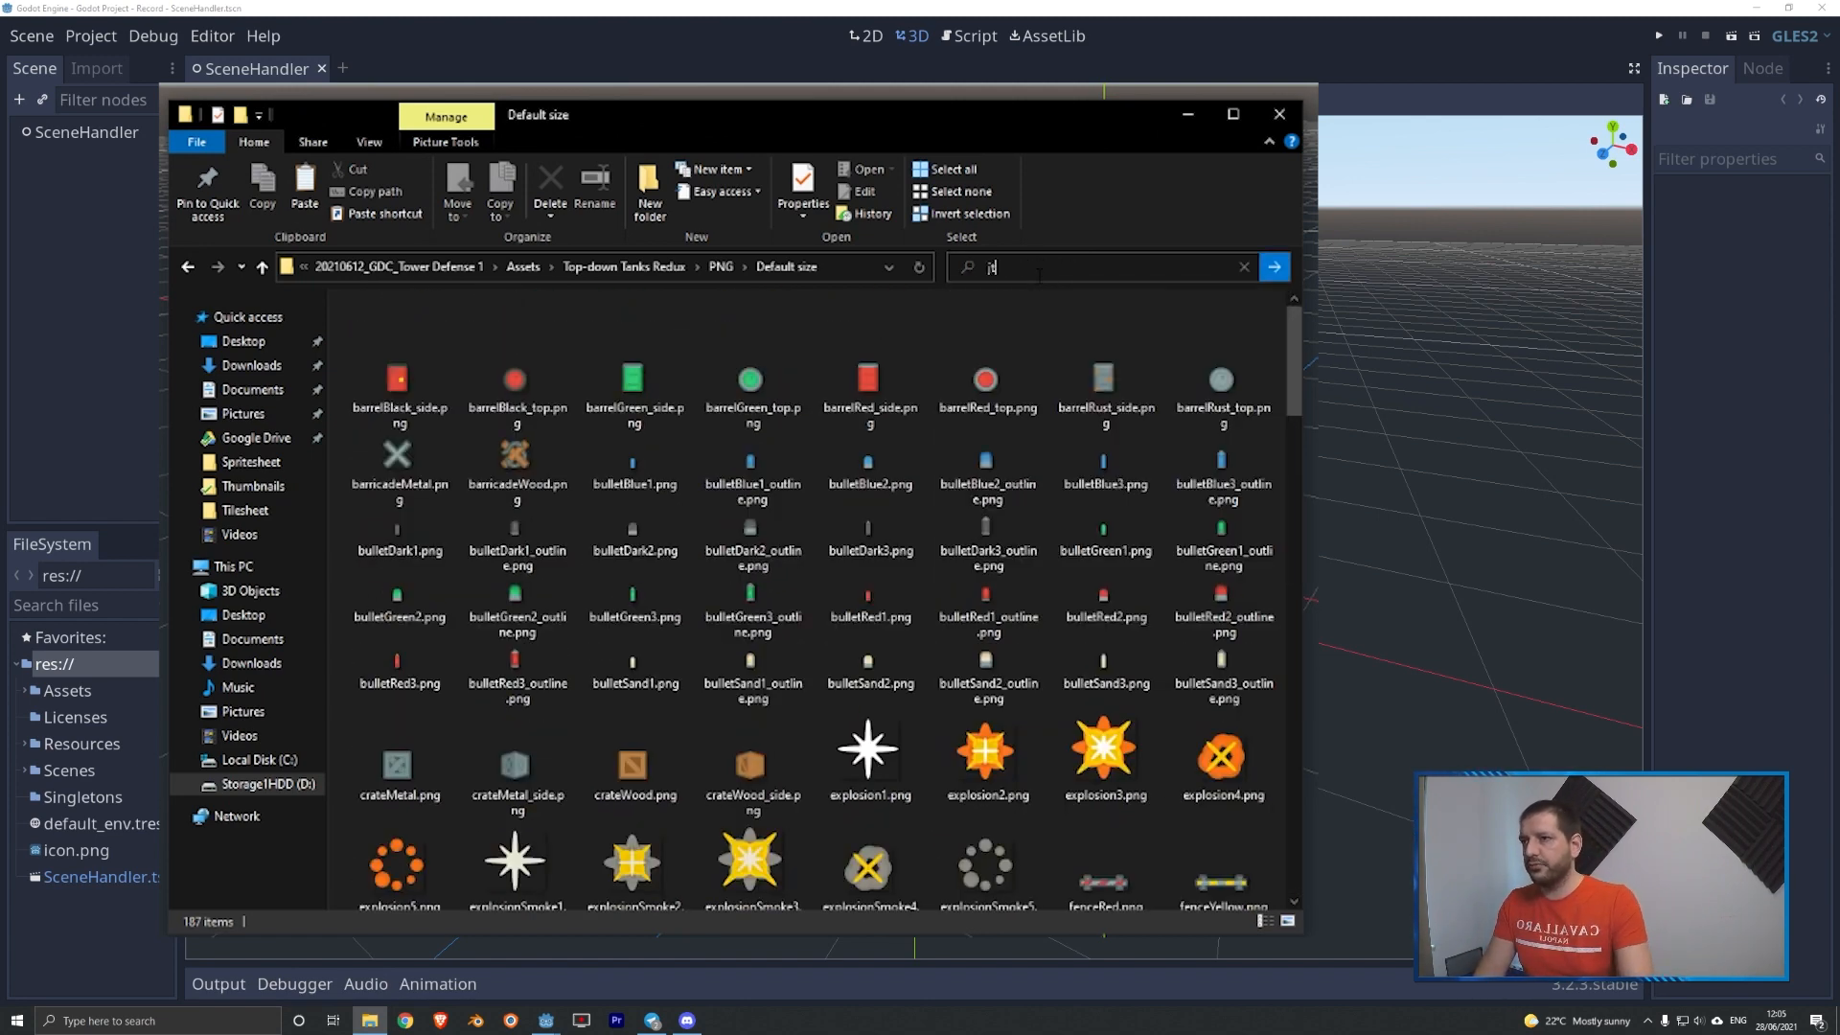
{"action": "key", "text": "BackSpace"}
{"action": "type", "text": "tree"}
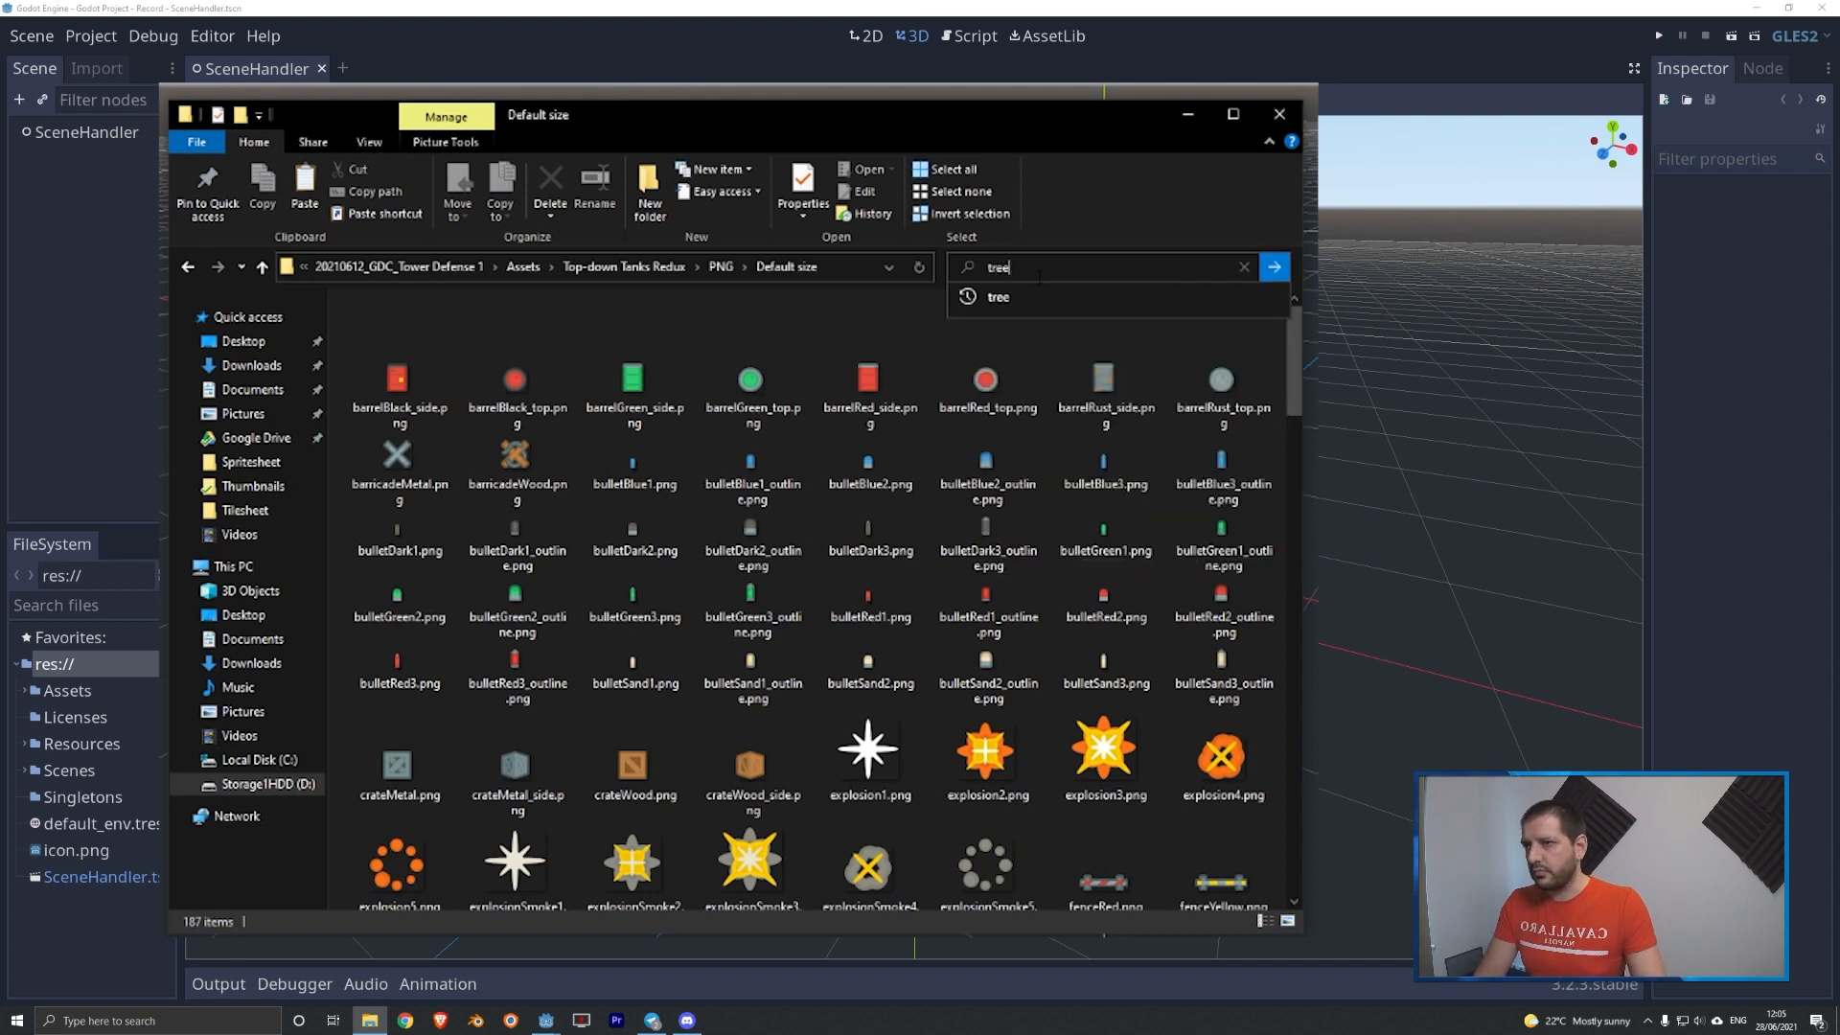
{"action": "left_click", "coordinate": [1035, 297]}
{"action": "left_click", "coordinate": [707, 340]}
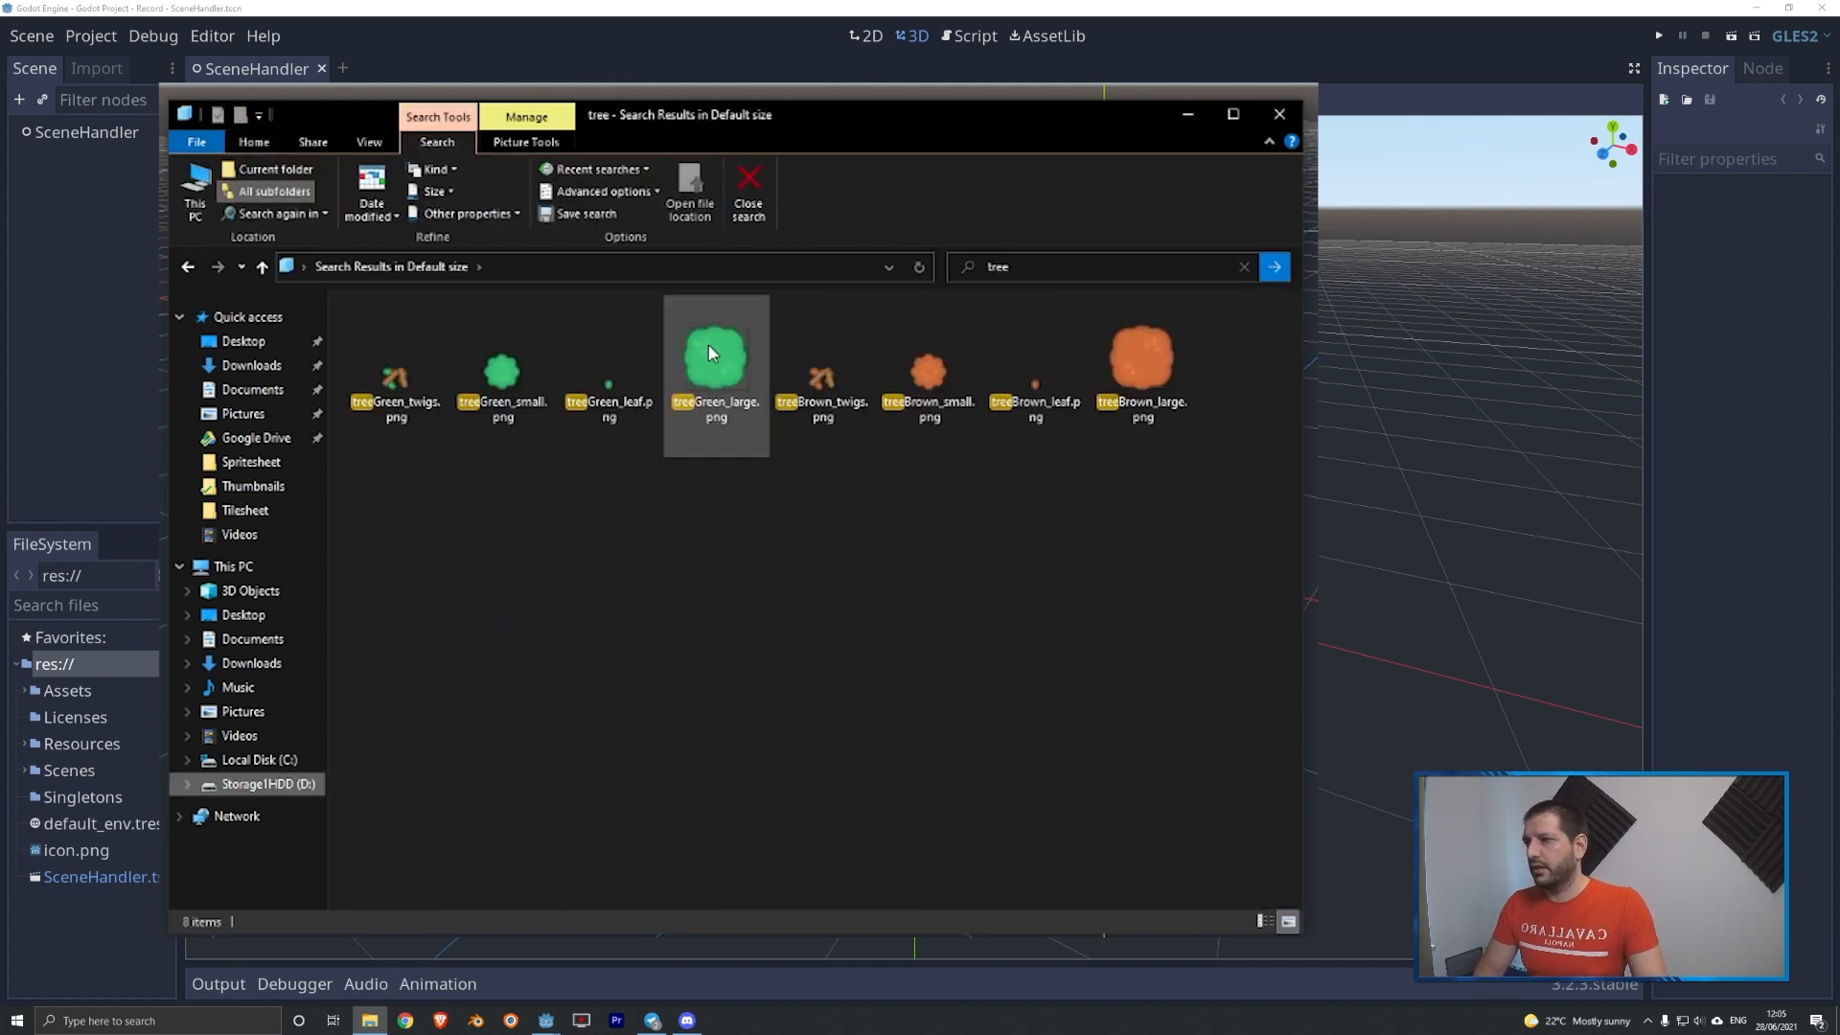
{"action": "left_click", "coordinate": [1153, 345], "text": "ctrl"}
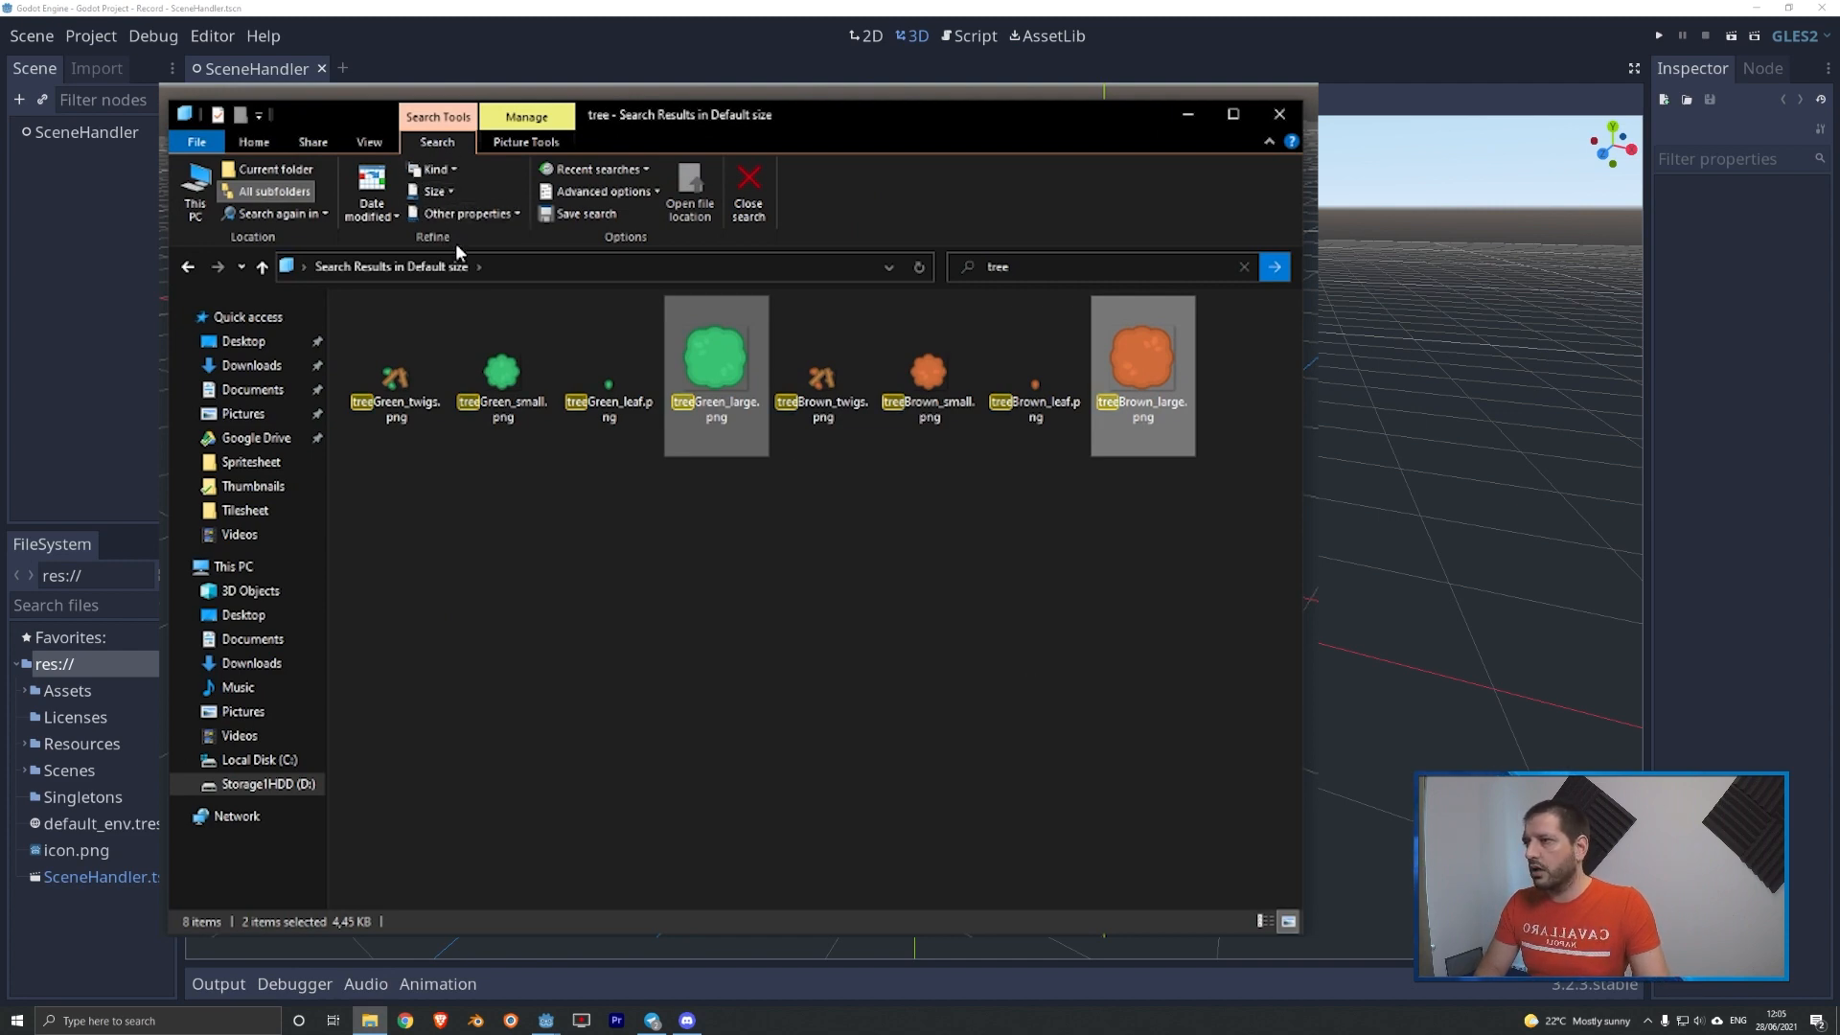
- Paste the two large tree images into the Assets/Environment/Props folder of Godot Project - Record
{"action": "left_click", "coordinate": [188, 269]}
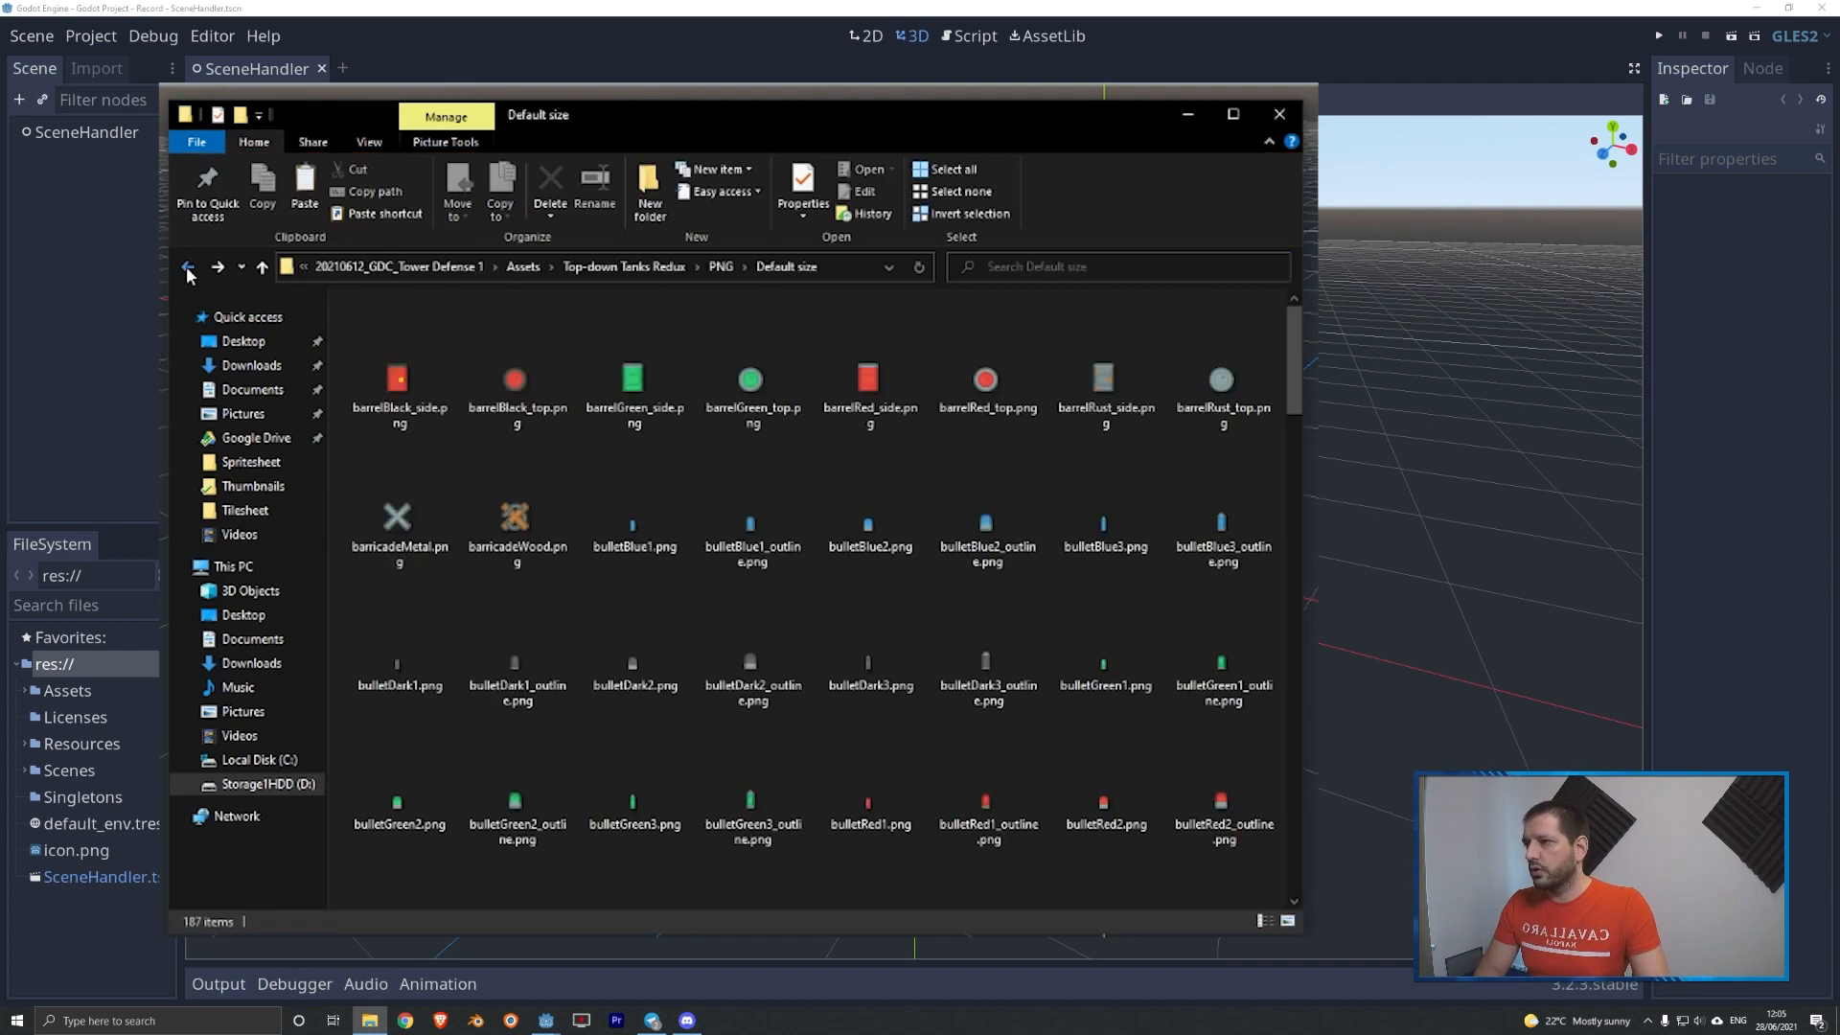
{"action": "left_click", "coordinate": [188, 270]}
{"action": "left_click", "coordinate": [452, 268]}
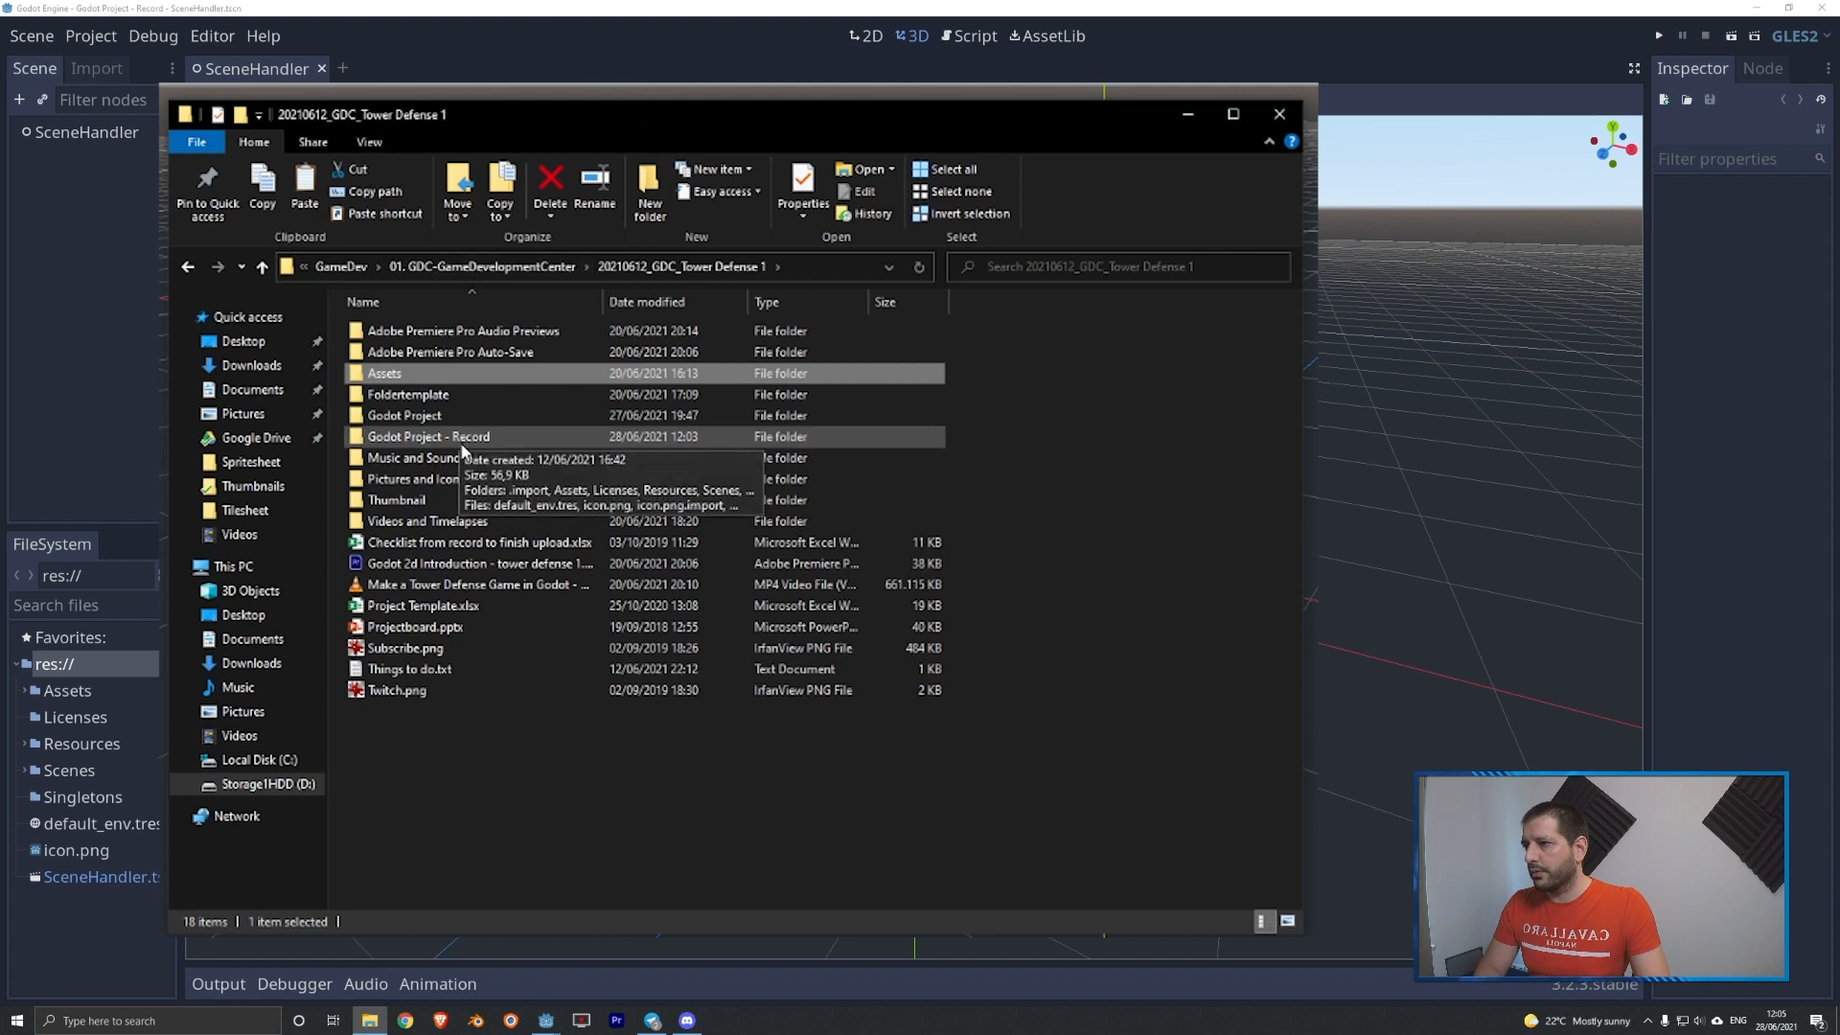
{"action": "double_click", "coordinate": [454, 439]}
{"action": "left_click", "coordinate": [411, 347]}
{"action": "double_click", "coordinate": [413, 351]}
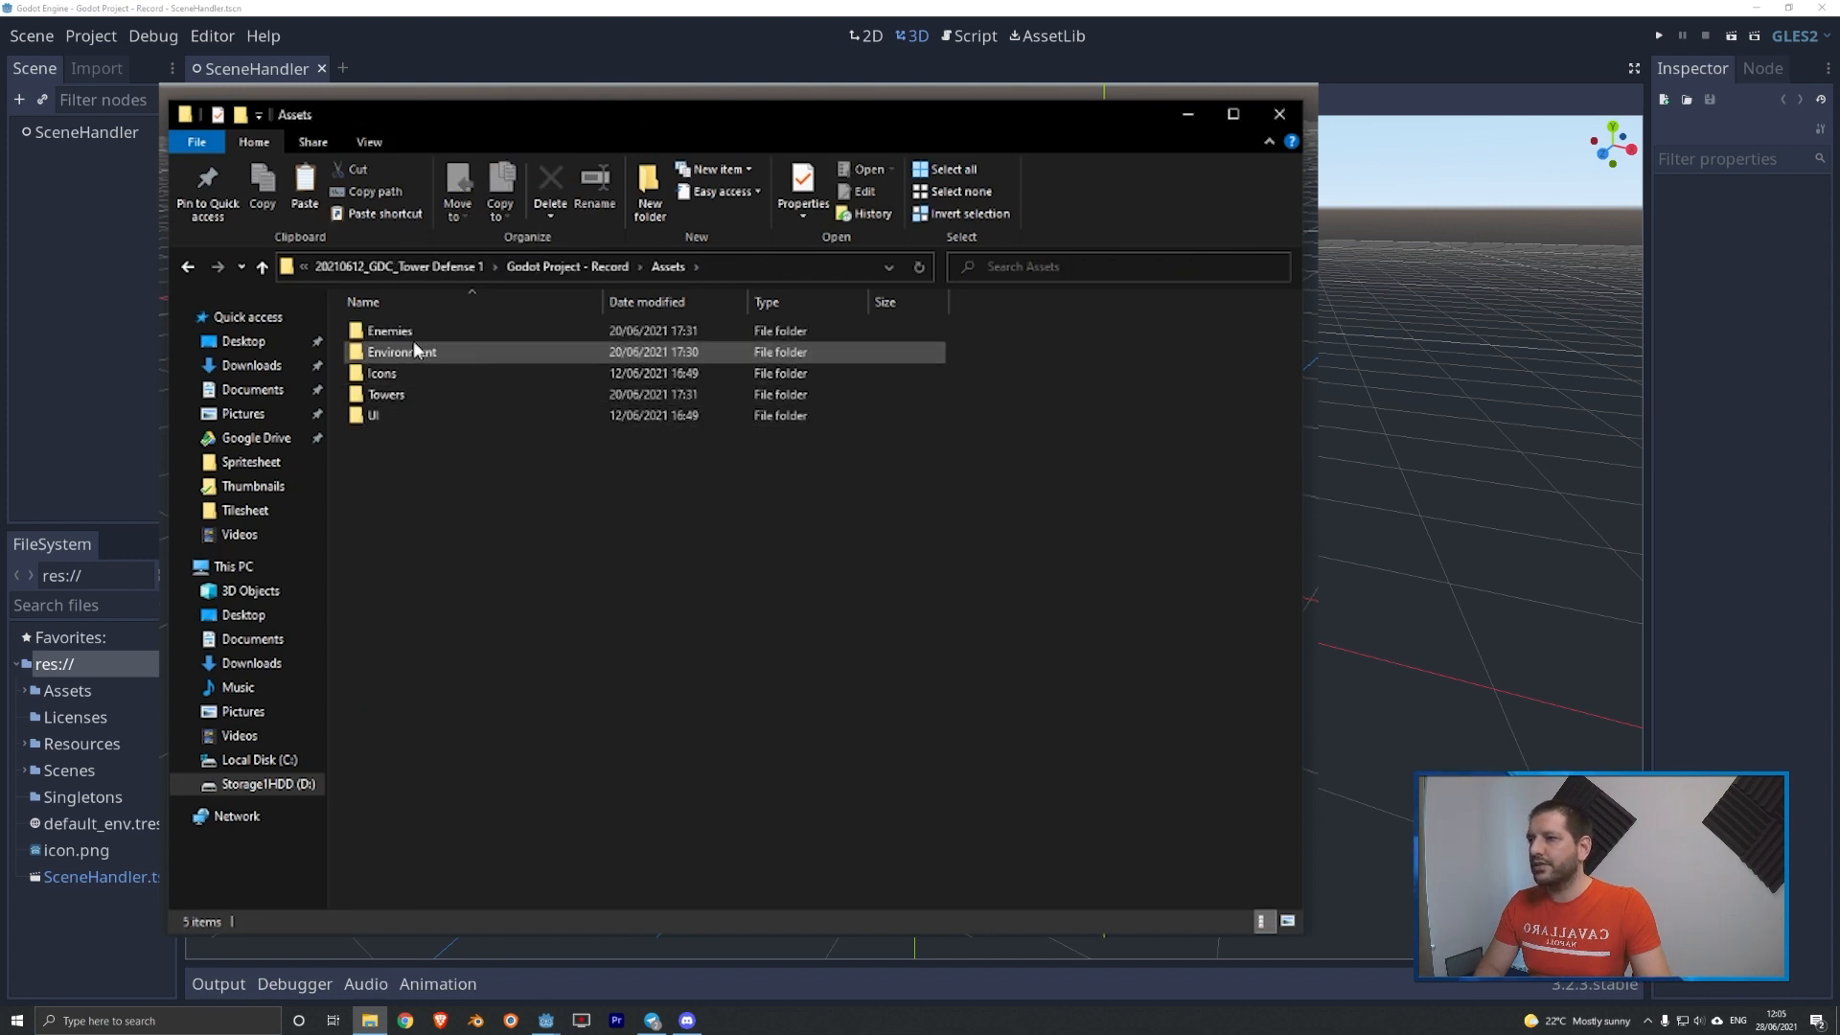
{"action": "double_click", "coordinate": [422, 355]}
{"action": "double_click", "coordinate": [398, 336]}
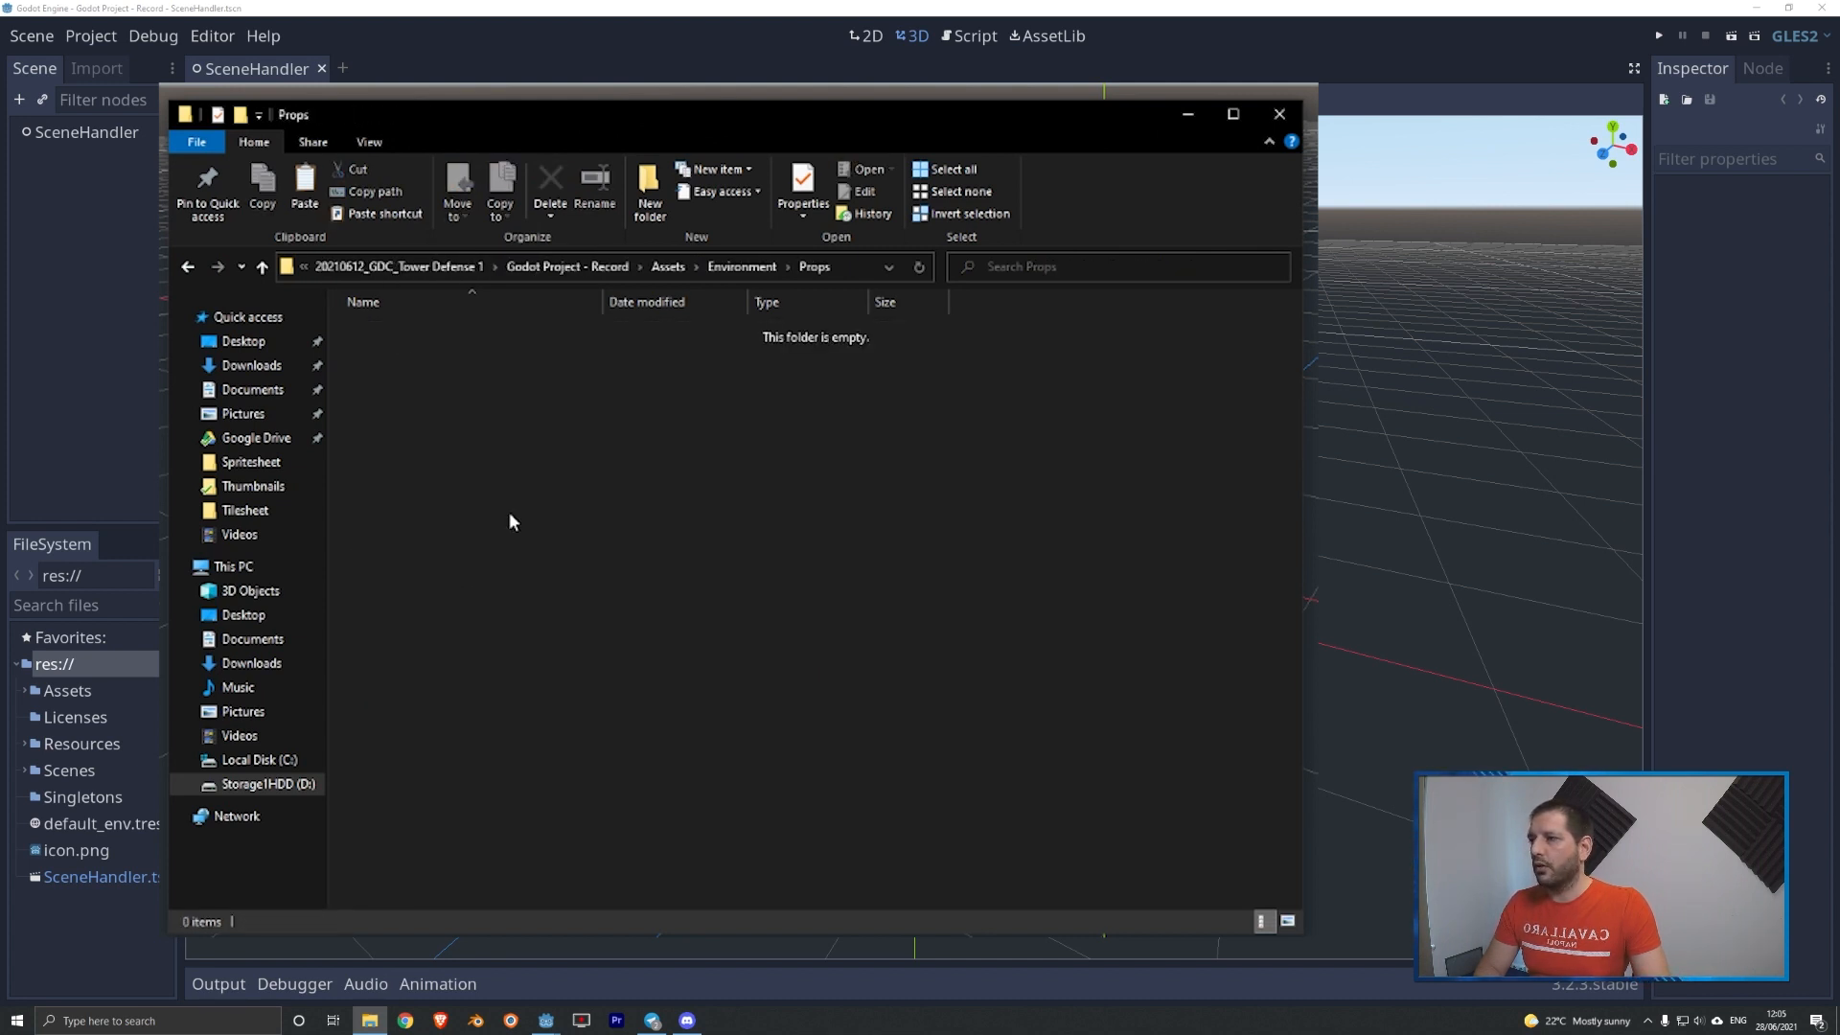
{"action": "key", "text": "ctrl+a"}
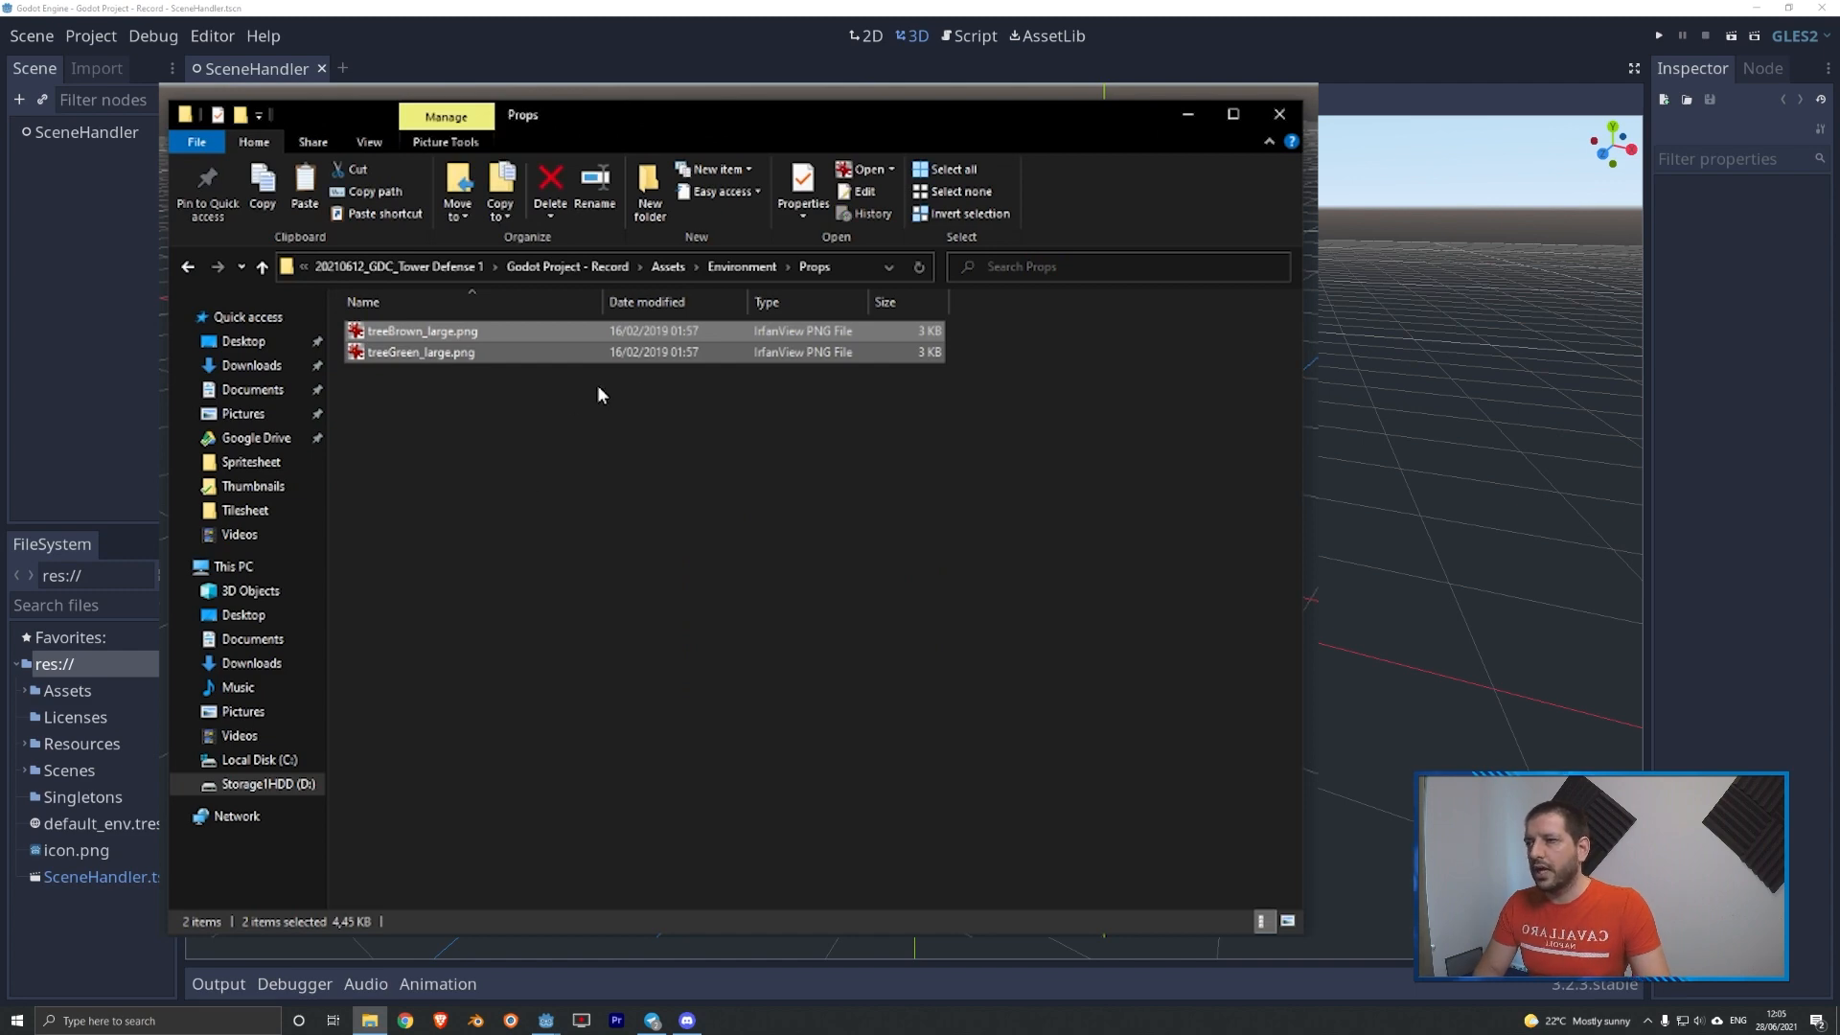
- Go back to the source assets and open the Top-down Tanks Redux/PNG/Default size folder
{"action": "left_click", "coordinate": [425, 269]}
{"action": "left_click", "coordinate": [460, 267]}
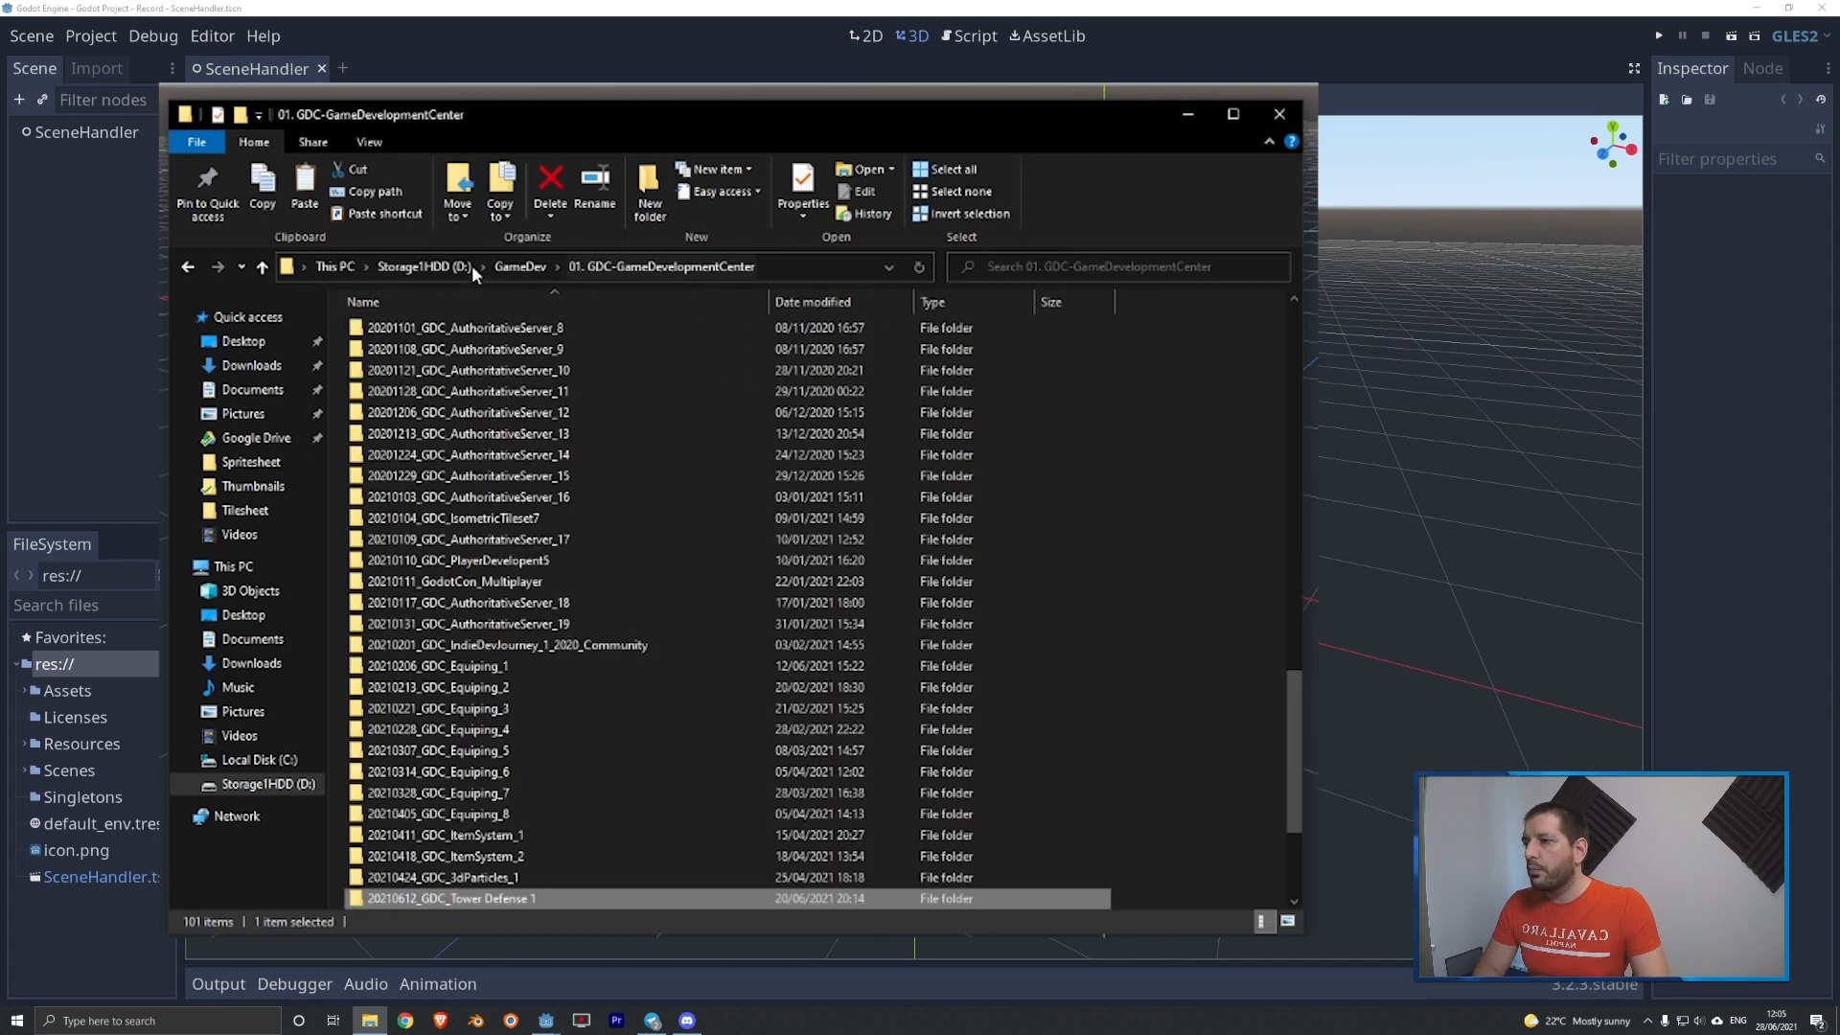
{"action": "double_click", "coordinate": [515, 893]}
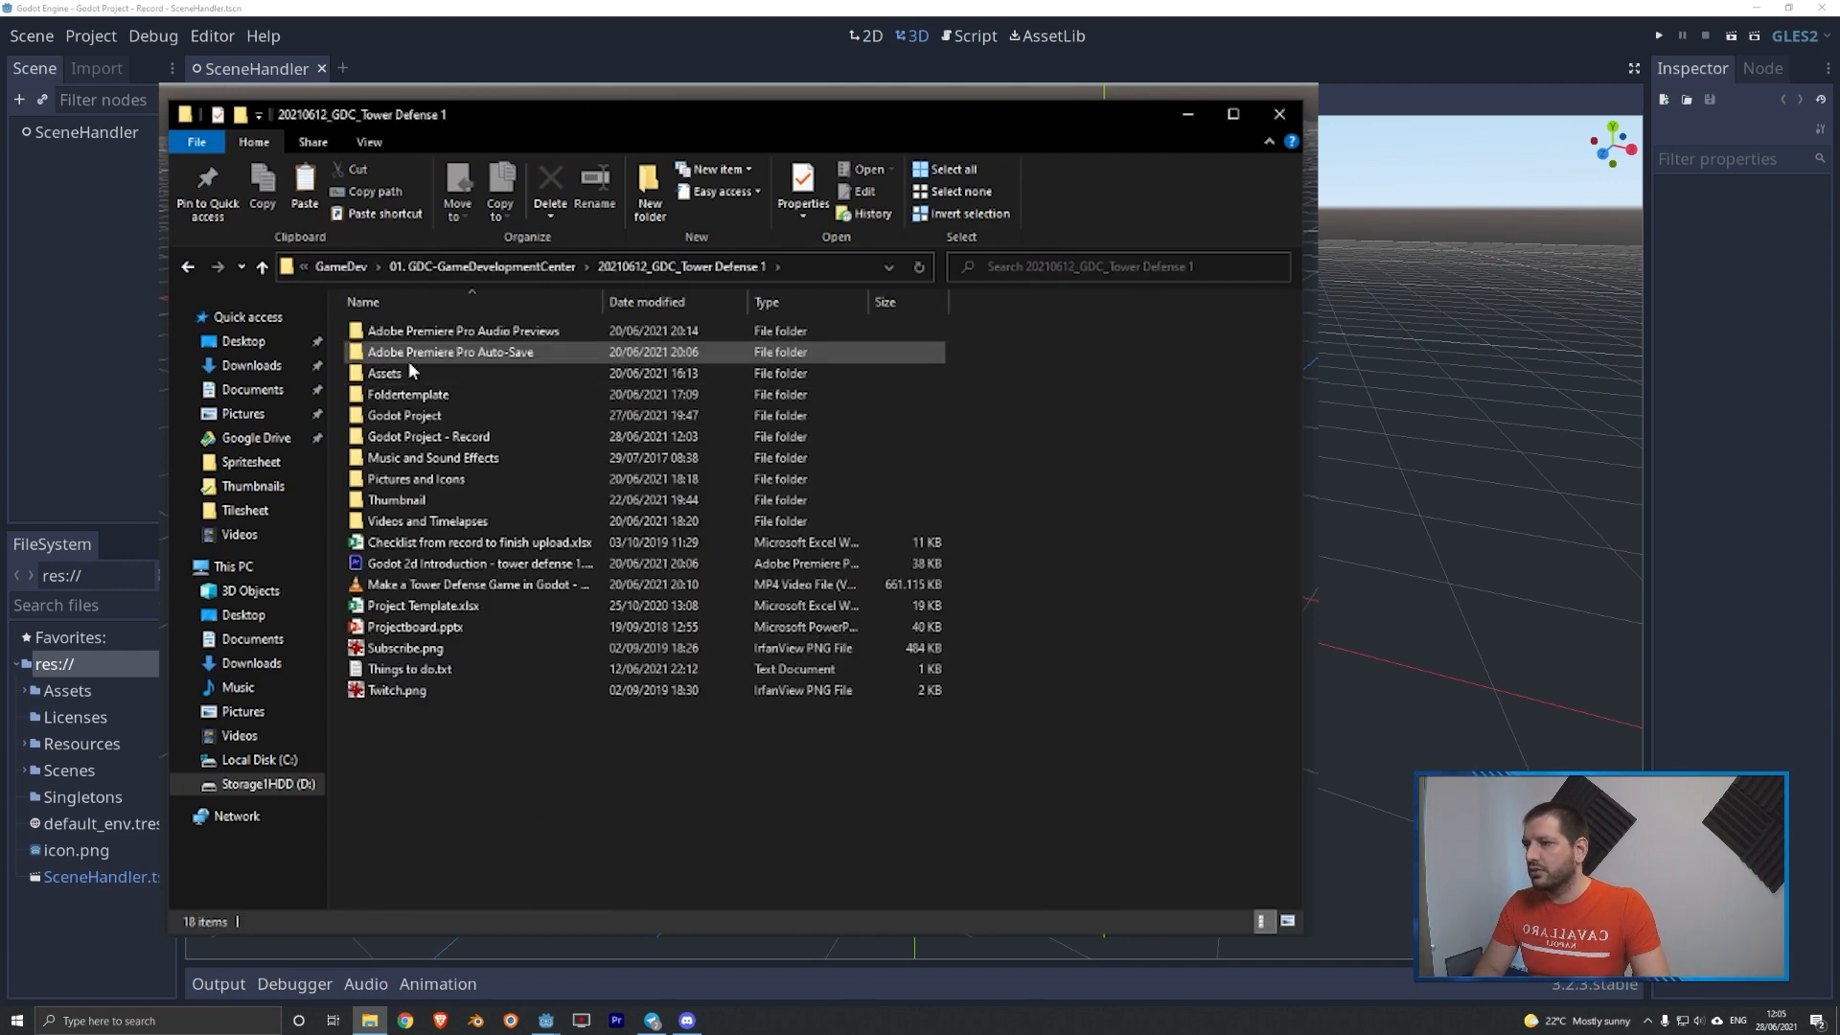
{"action": "double_click", "coordinate": [402, 374]}
{"action": "double_click", "coordinate": [421, 330]}
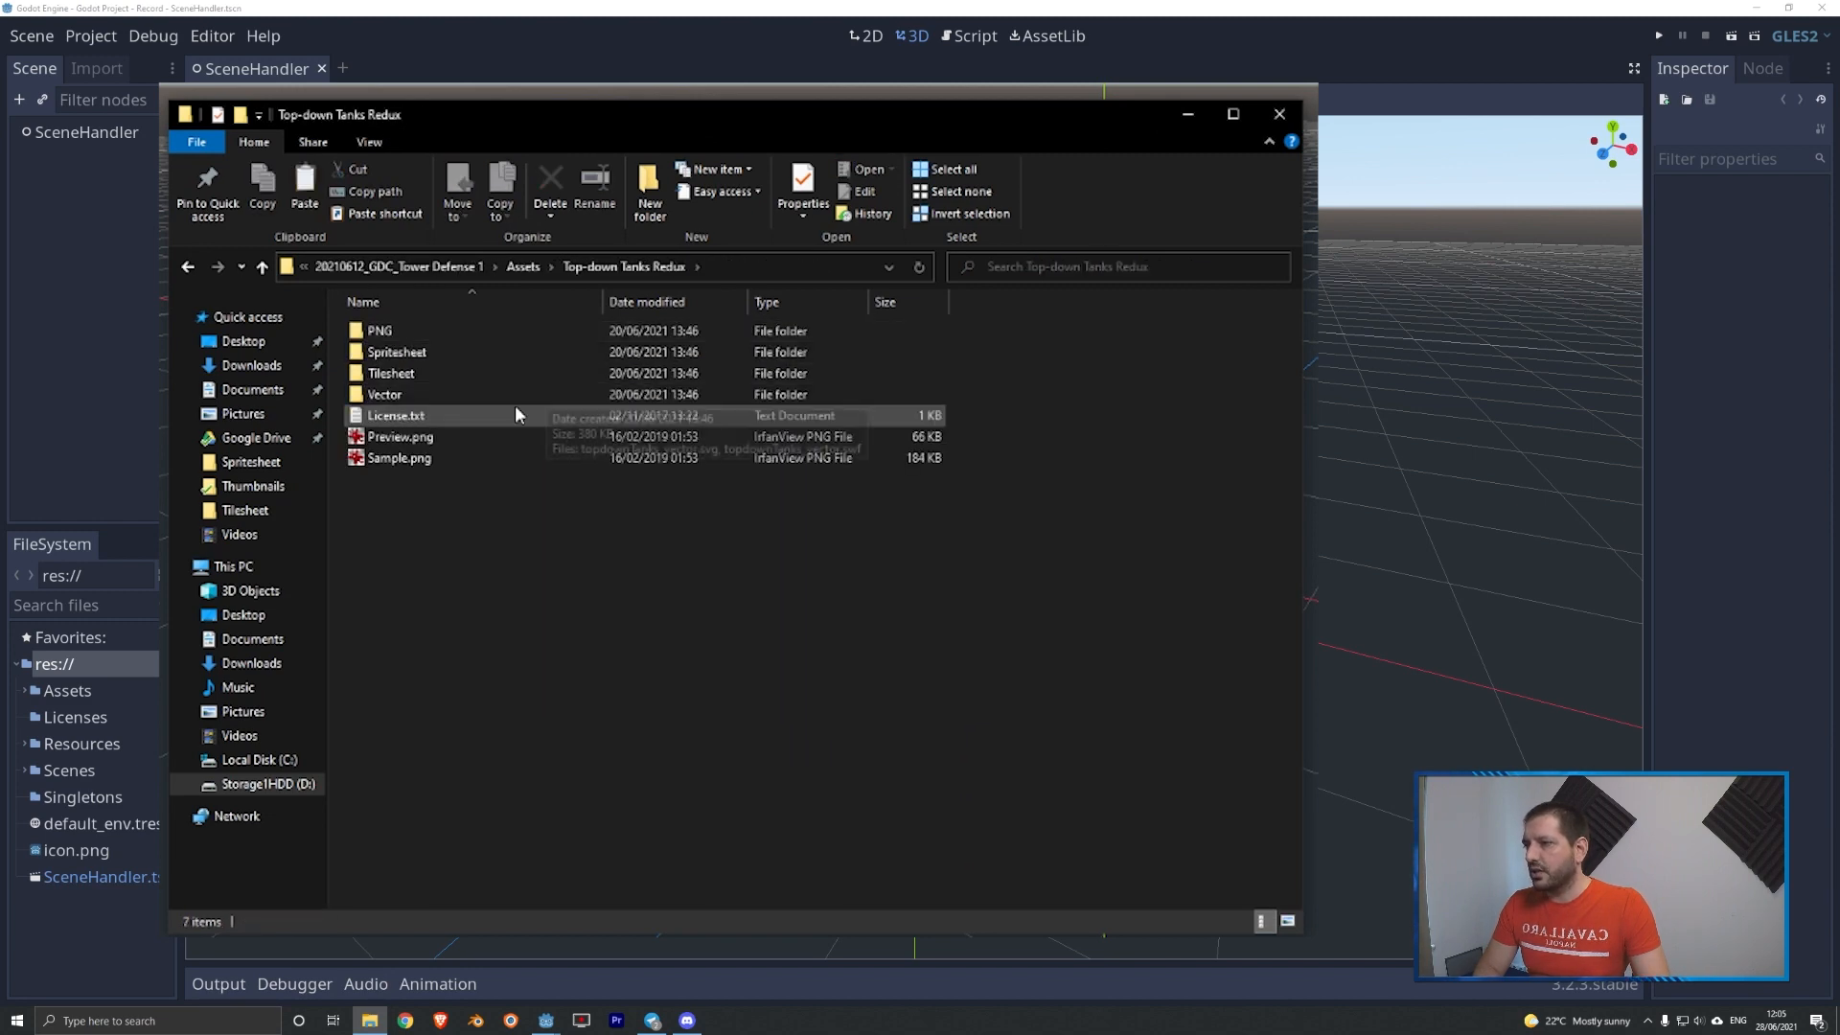
{"action": "double_click", "coordinate": [399, 332]}
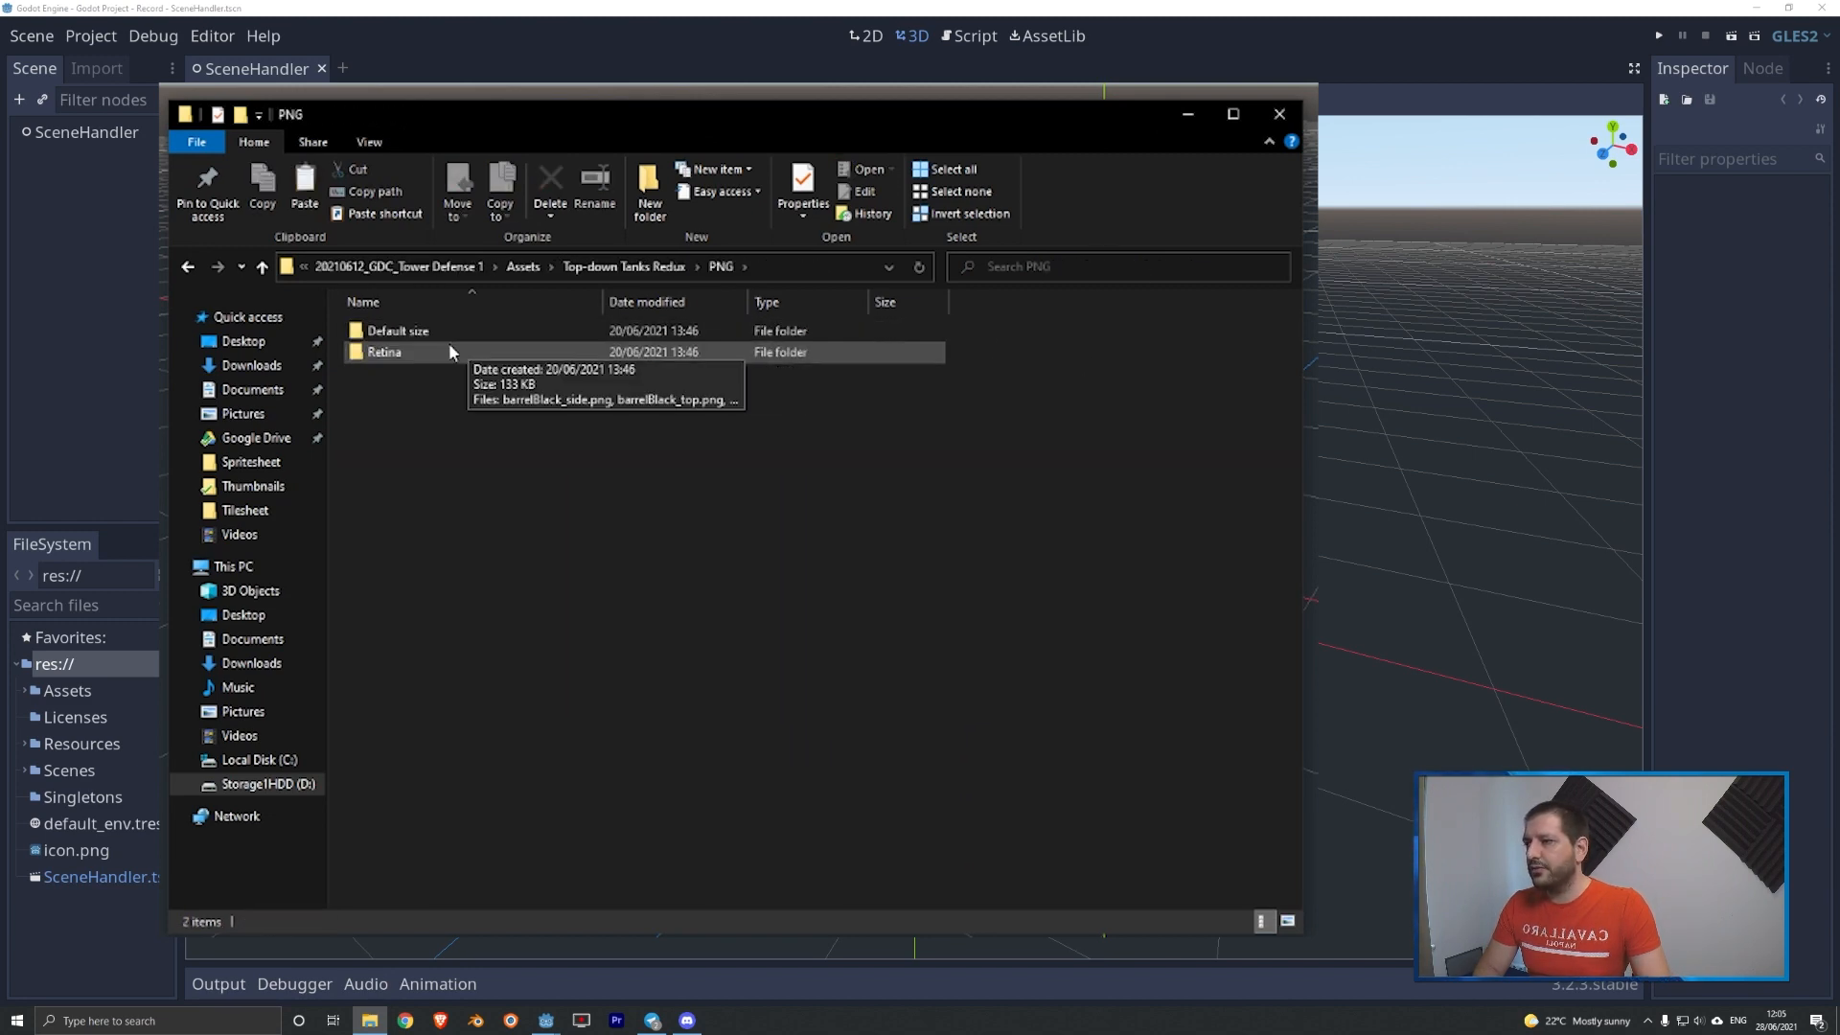
{"action": "left_click", "coordinate": [428, 335]}
{"action": "double_click", "coordinate": [427, 335]}
- Search the Default size folder for "crate" and select crateWood.png and crateMetal.png for copying
{"action": "left_click", "coordinate": [1101, 268]}
{"action": "type", "text": "crate"}
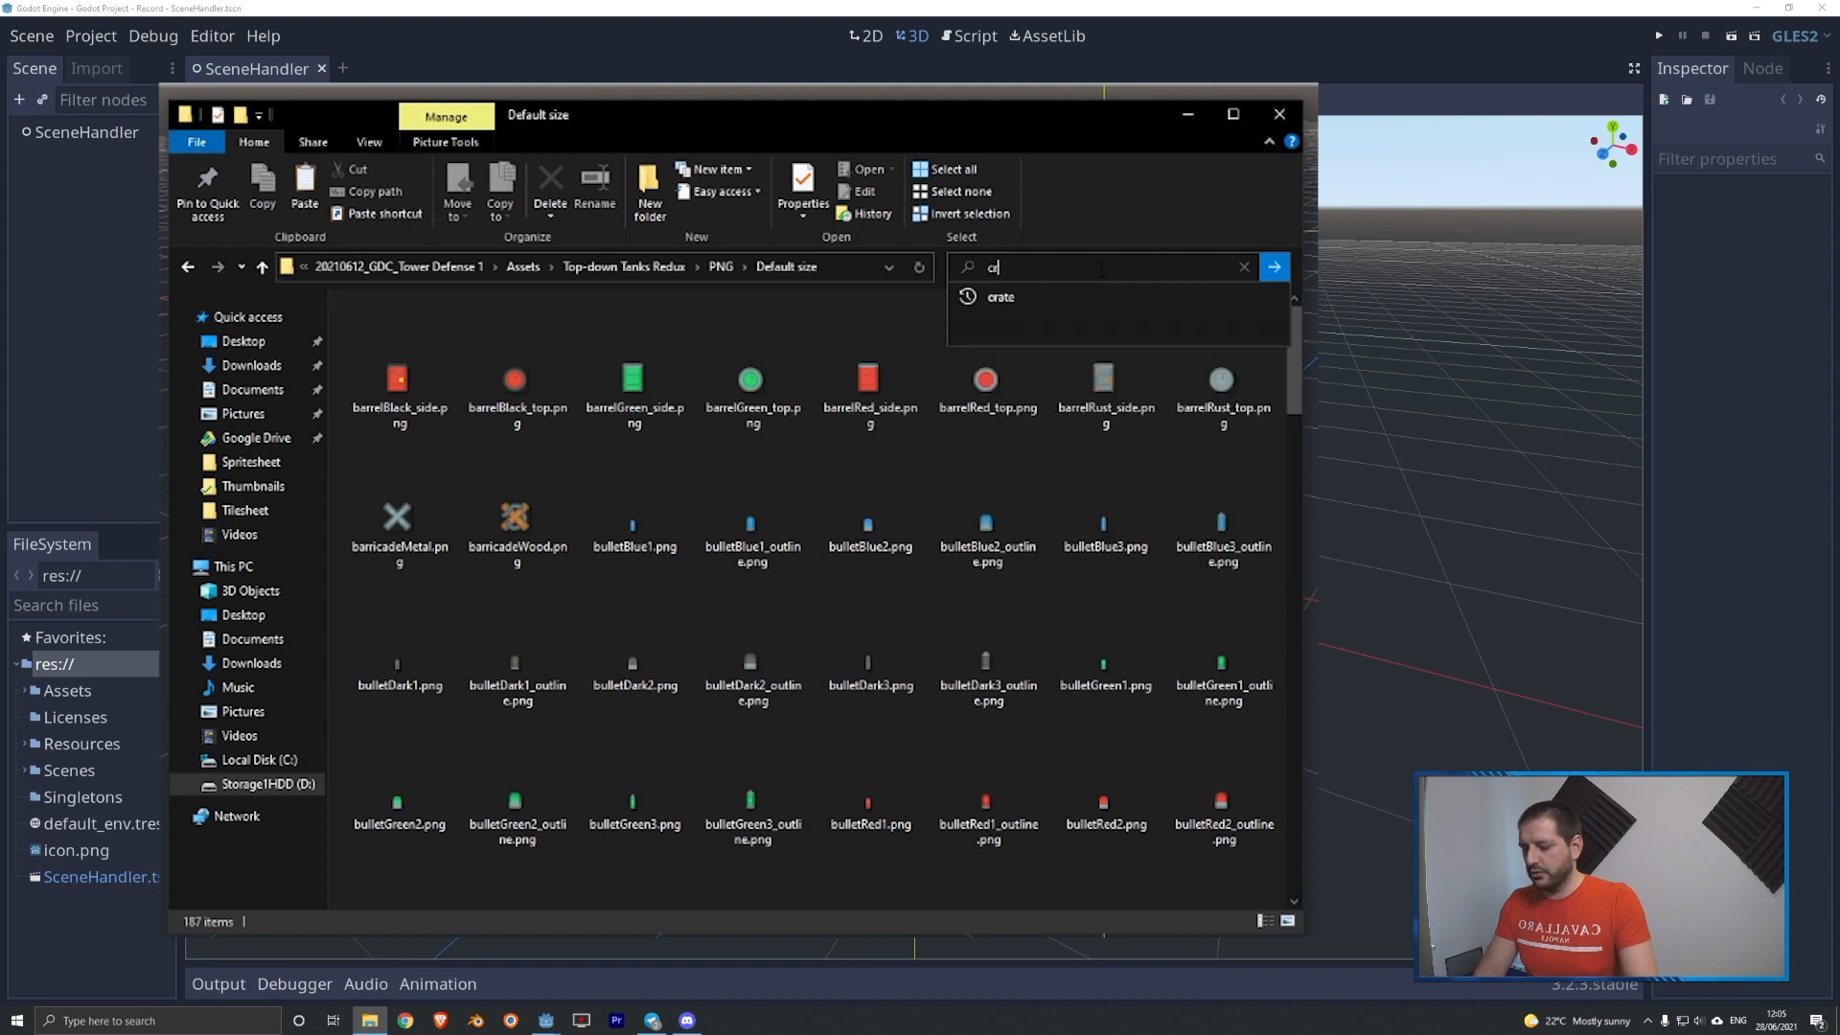
{"action": "left_click", "coordinate": [1064, 285]}
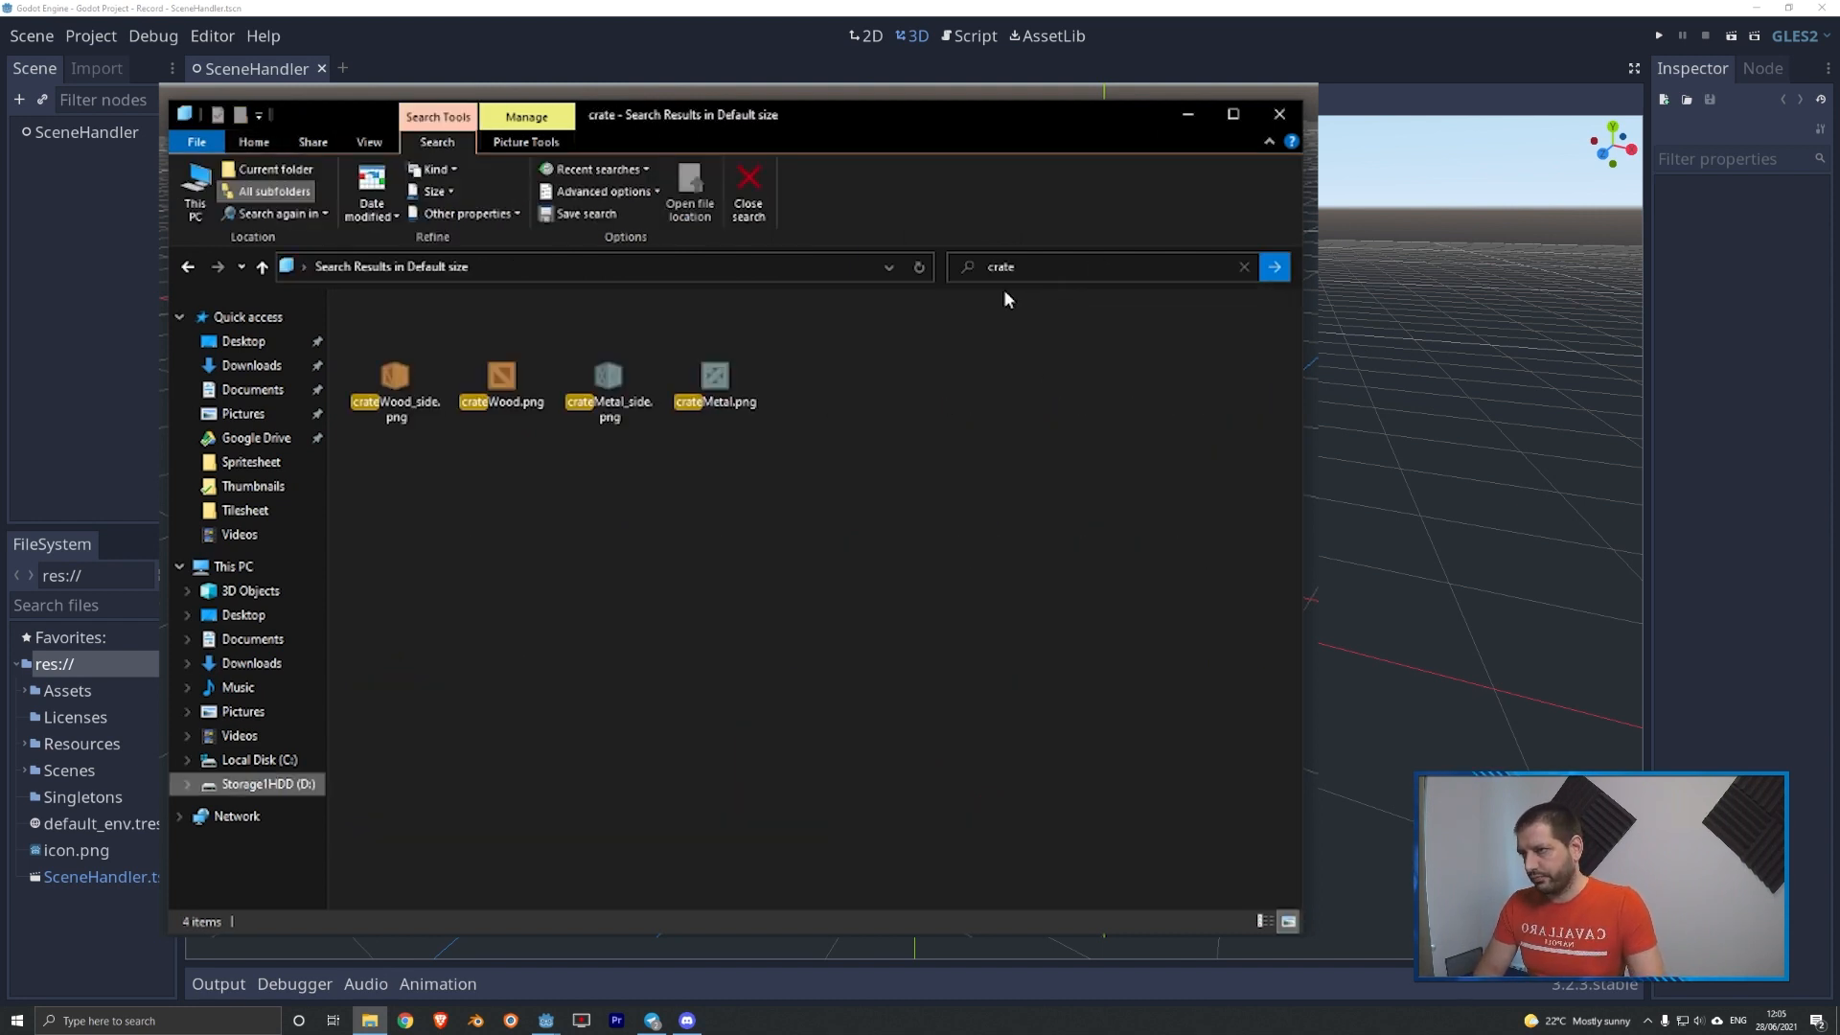
{"action": "left_click", "coordinate": [532, 379]}
{"action": "left_click", "coordinate": [716, 378], "text": "ctrl"}
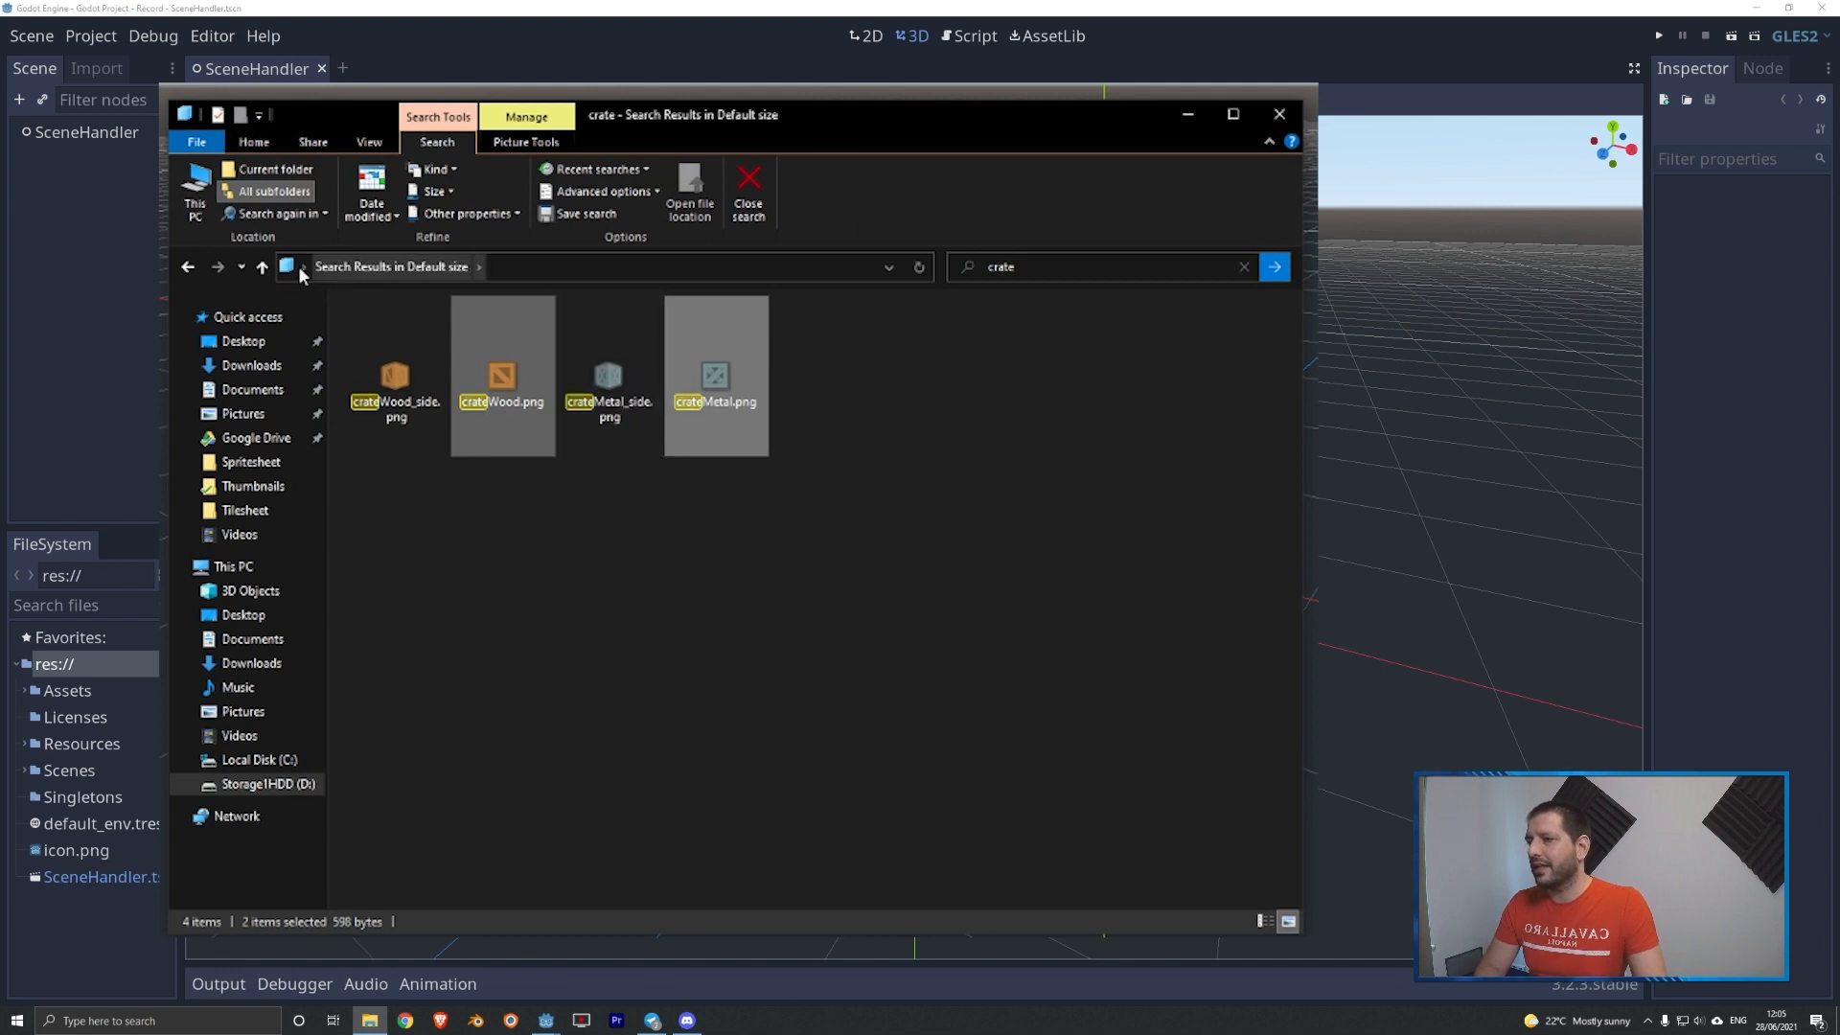
- Paste the two crate images into the Assets/Environment/Props folder of Godot Project - Record
{"action": "left_click", "coordinate": [188, 269]}
{"action": "left_click", "coordinate": [187, 268]}
{"action": "left_click", "coordinate": [187, 269]}
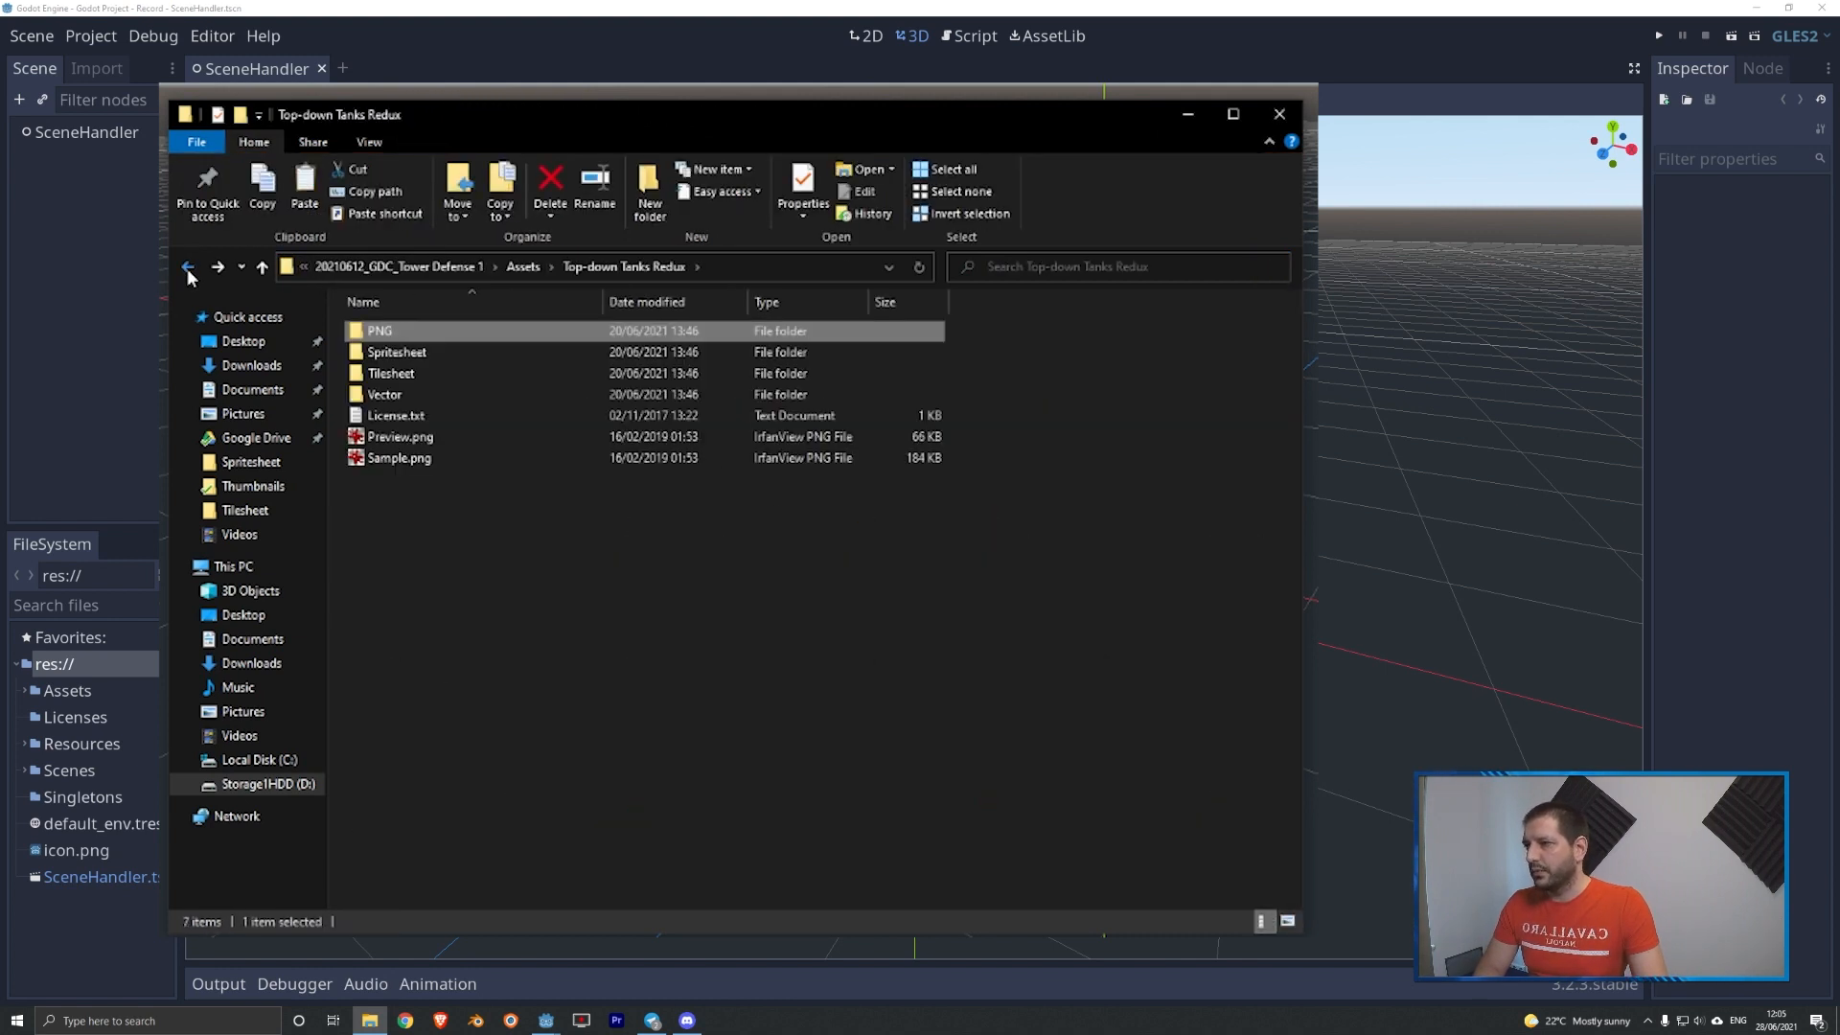
{"action": "left_click", "coordinate": [188, 268]}
{"action": "left_click", "coordinate": [188, 268]}
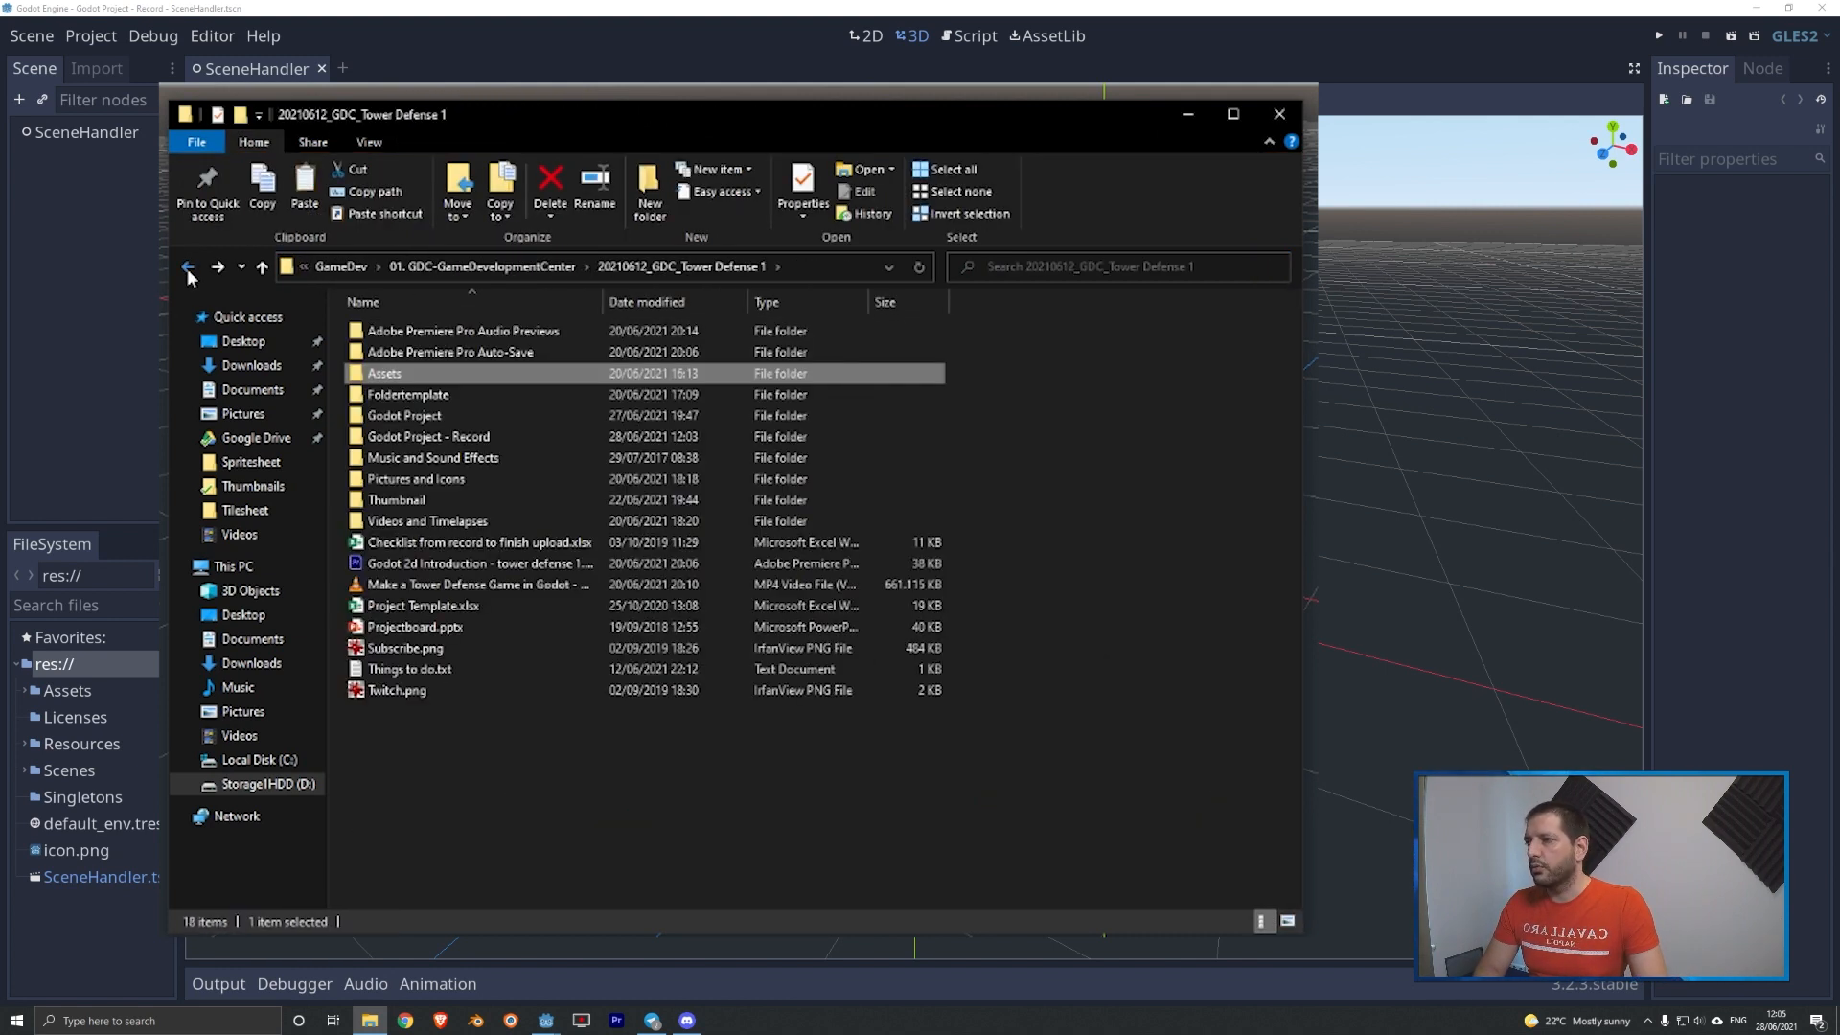
{"action": "double_click", "coordinate": [454, 439]}
{"action": "double_click", "coordinate": [391, 351]}
{"action": "double_click", "coordinate": [394, 352]}
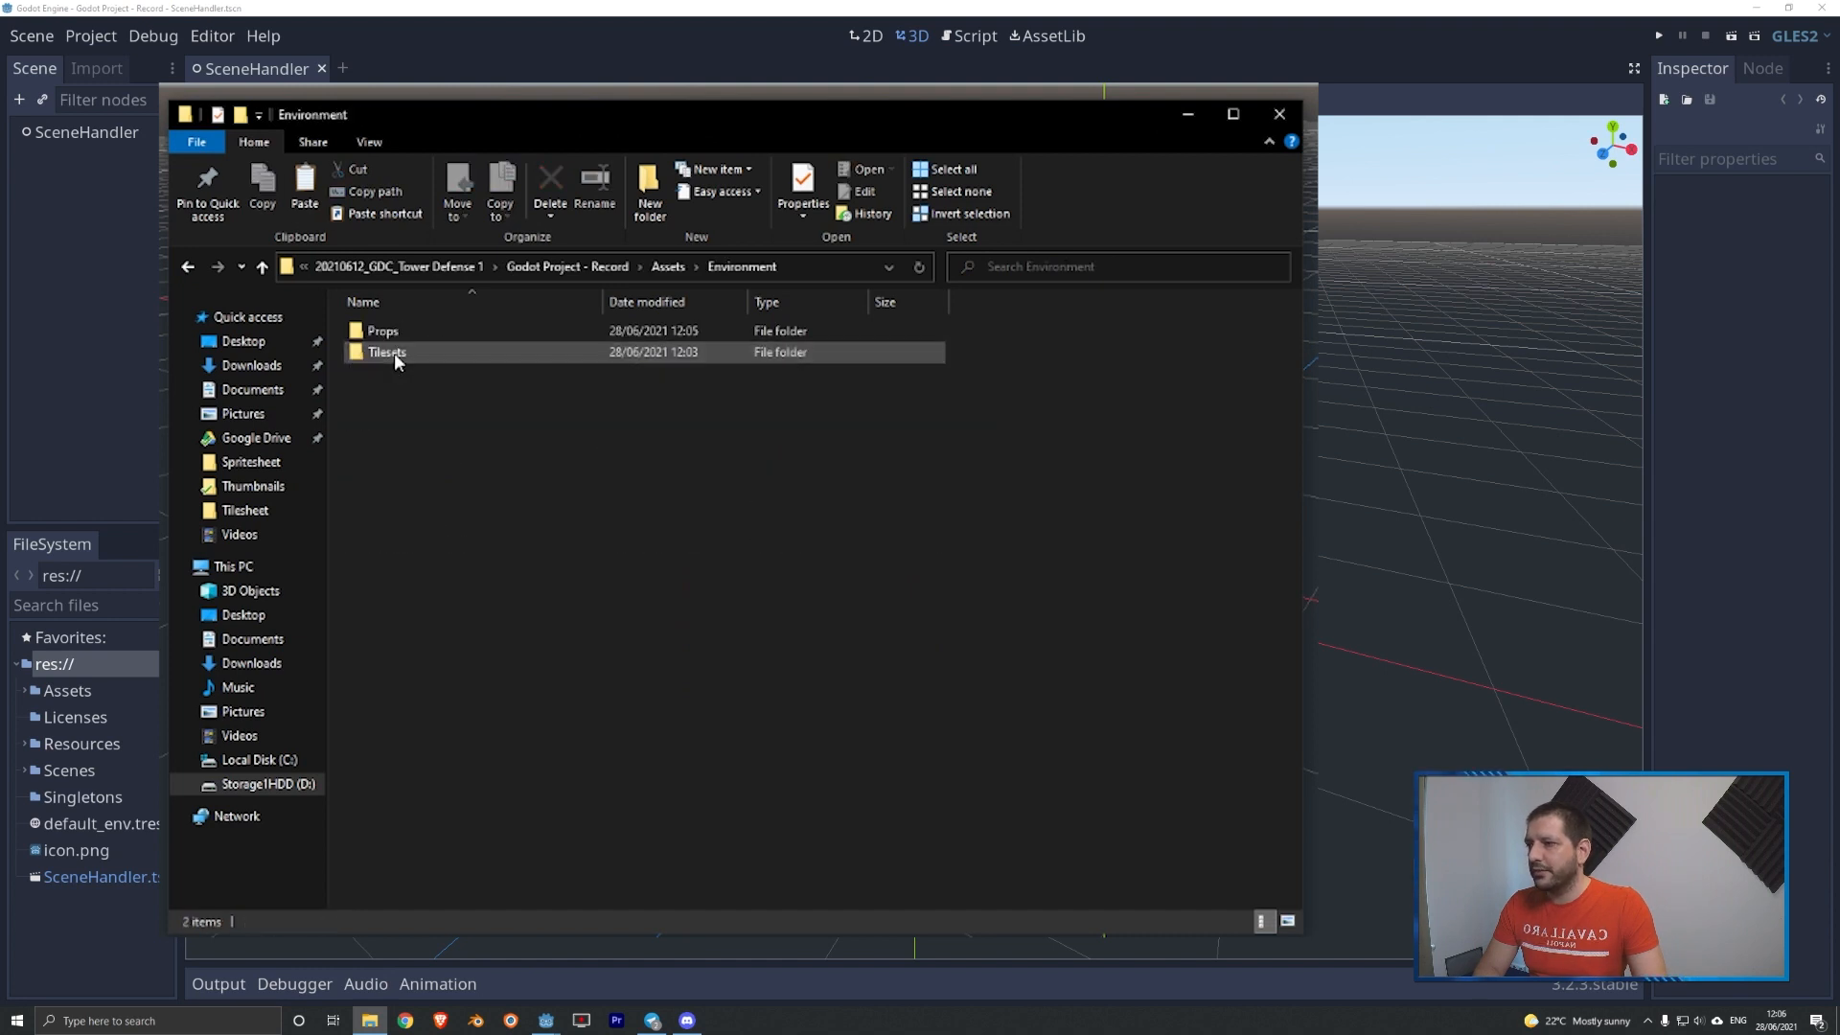
{"action": "double_click", "coordinate": [383, 331]}
{"action": "key", "text": "ctrl+v"}
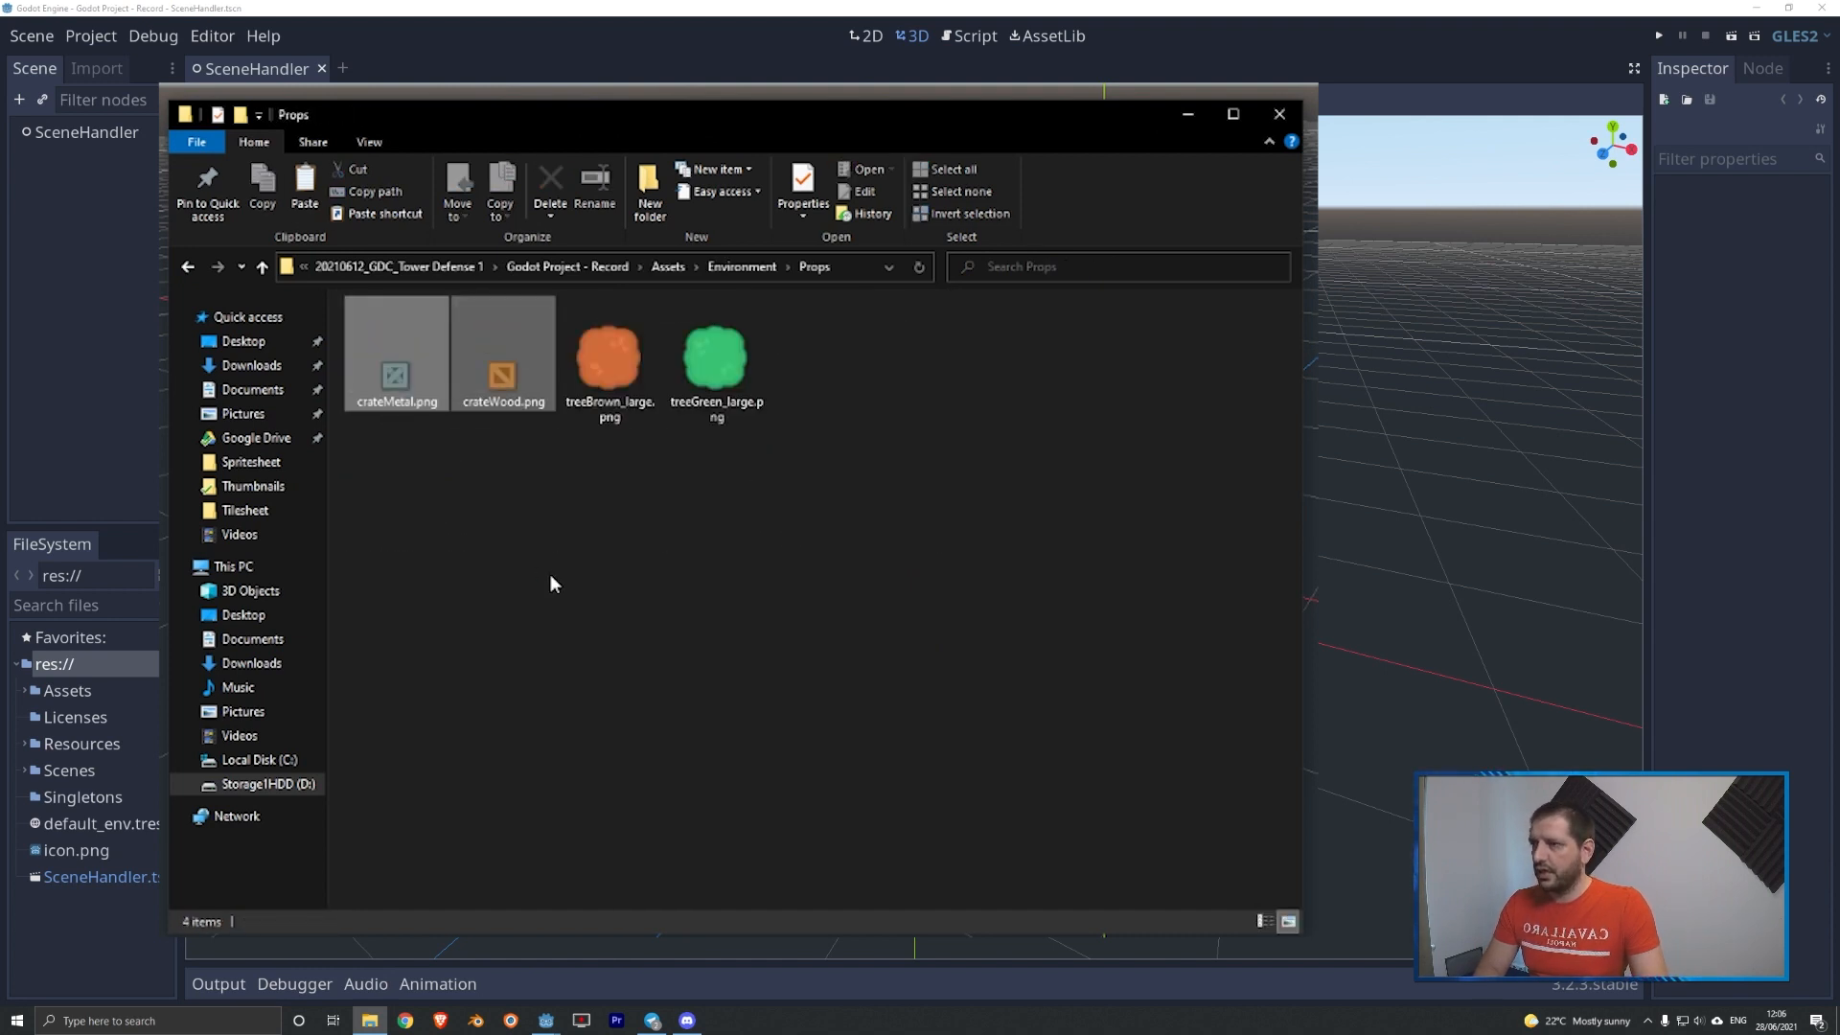
{"action": "left_click", "coordinate": [589, 569]}
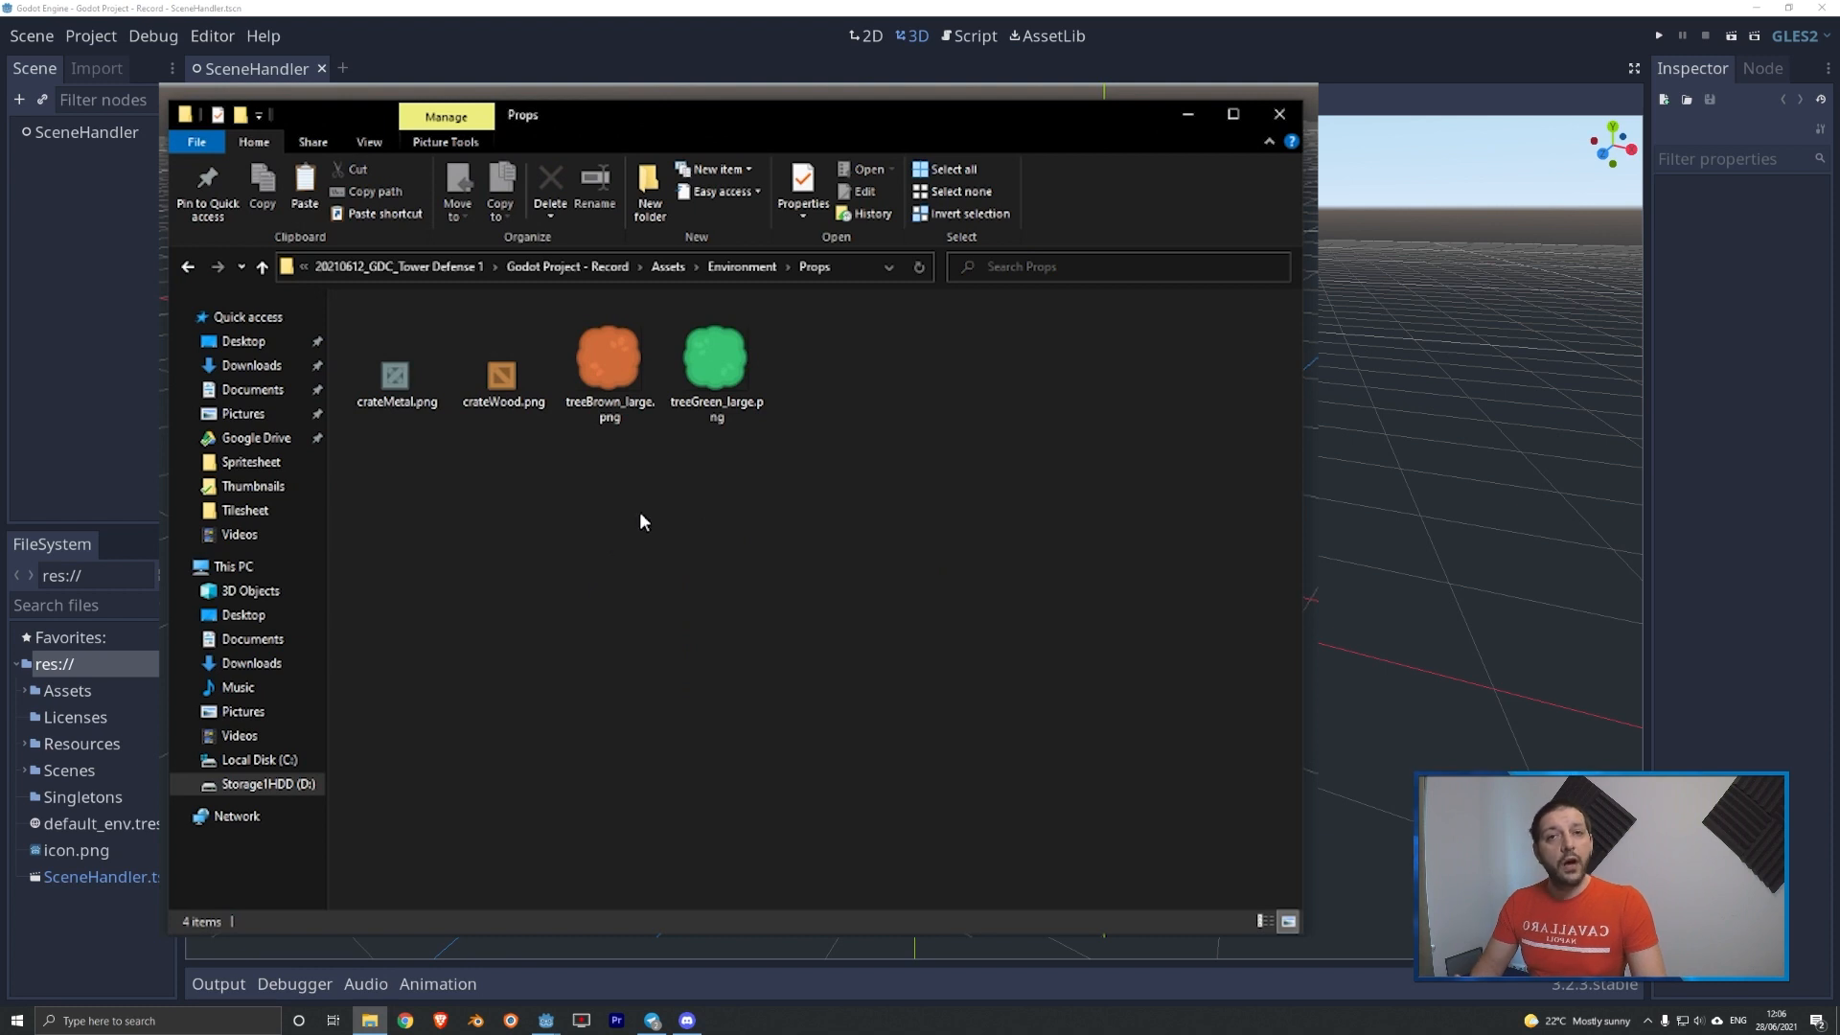
- Switch to Godot and check the imported images in the project's Assets/Environment Props and Tilesets folders
{"action": "left_click", "coordinate": [950, 16]}
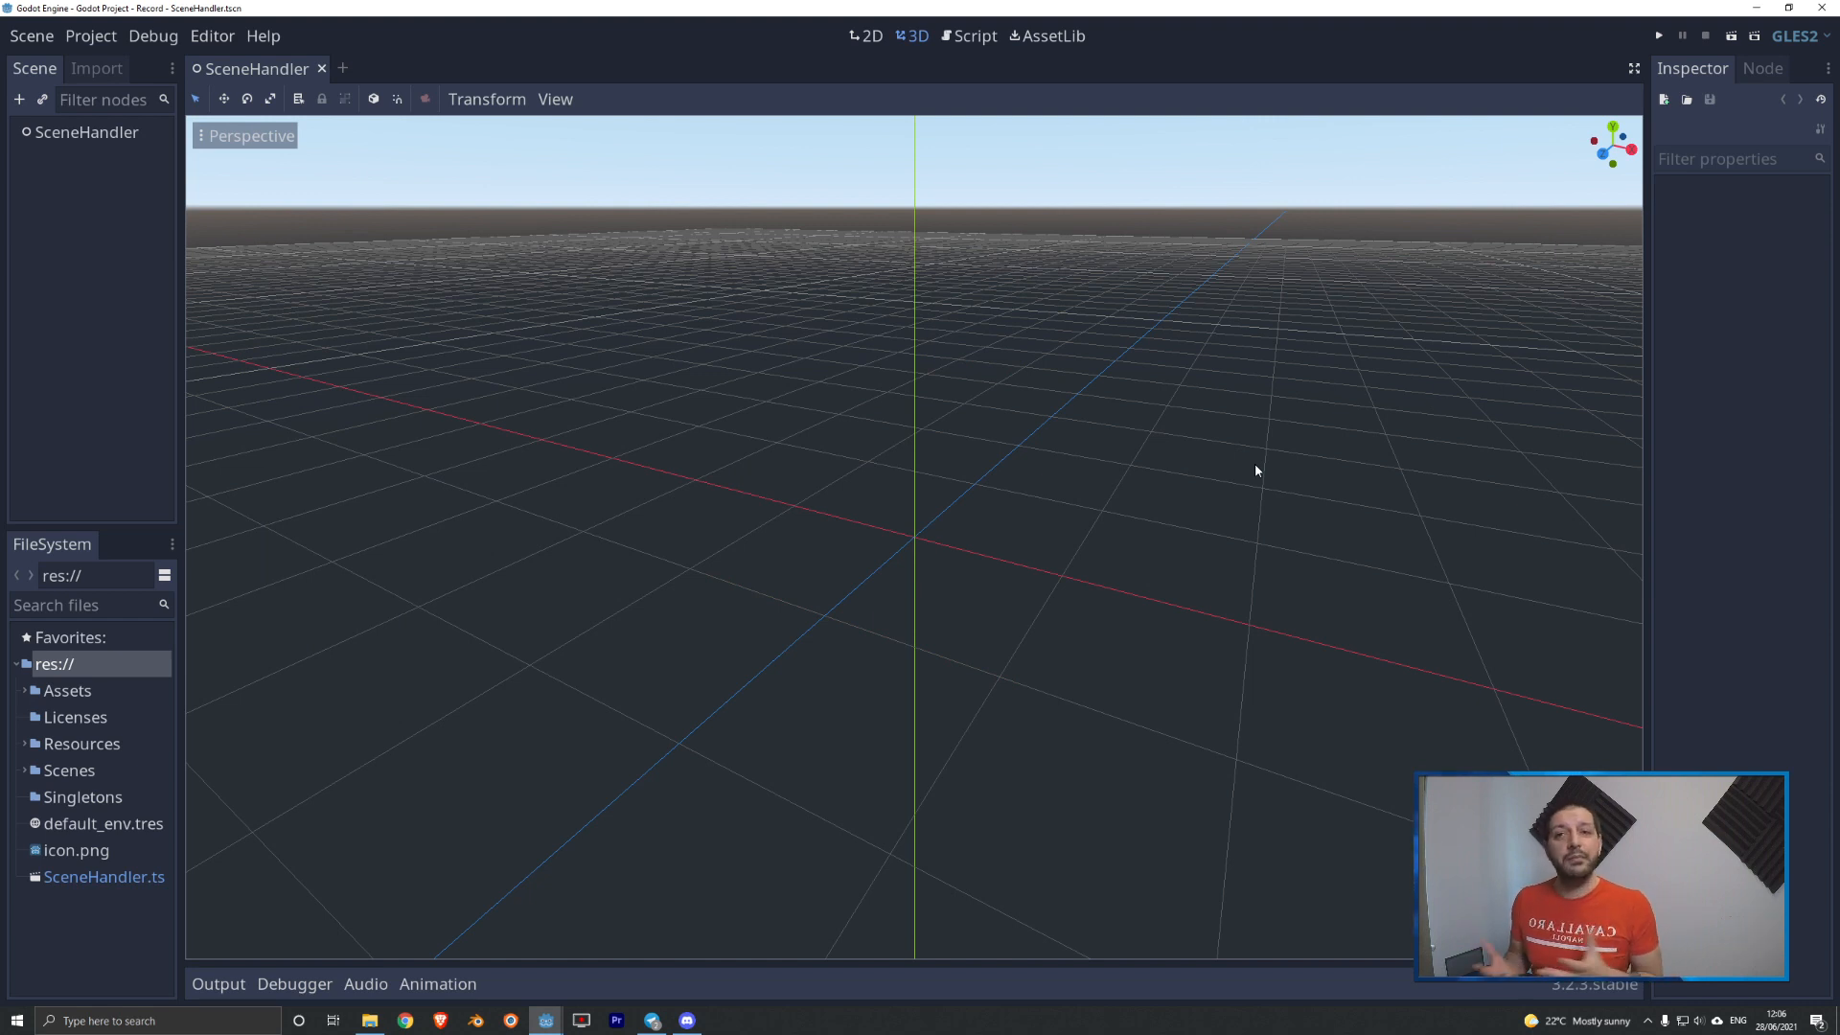
{"action": "left_click", "coordinate": [25, 691]}
{"action": "left_click", "coordinate": [34, 745]}
{"action": "left_click", "coordinate": [41, 771]}
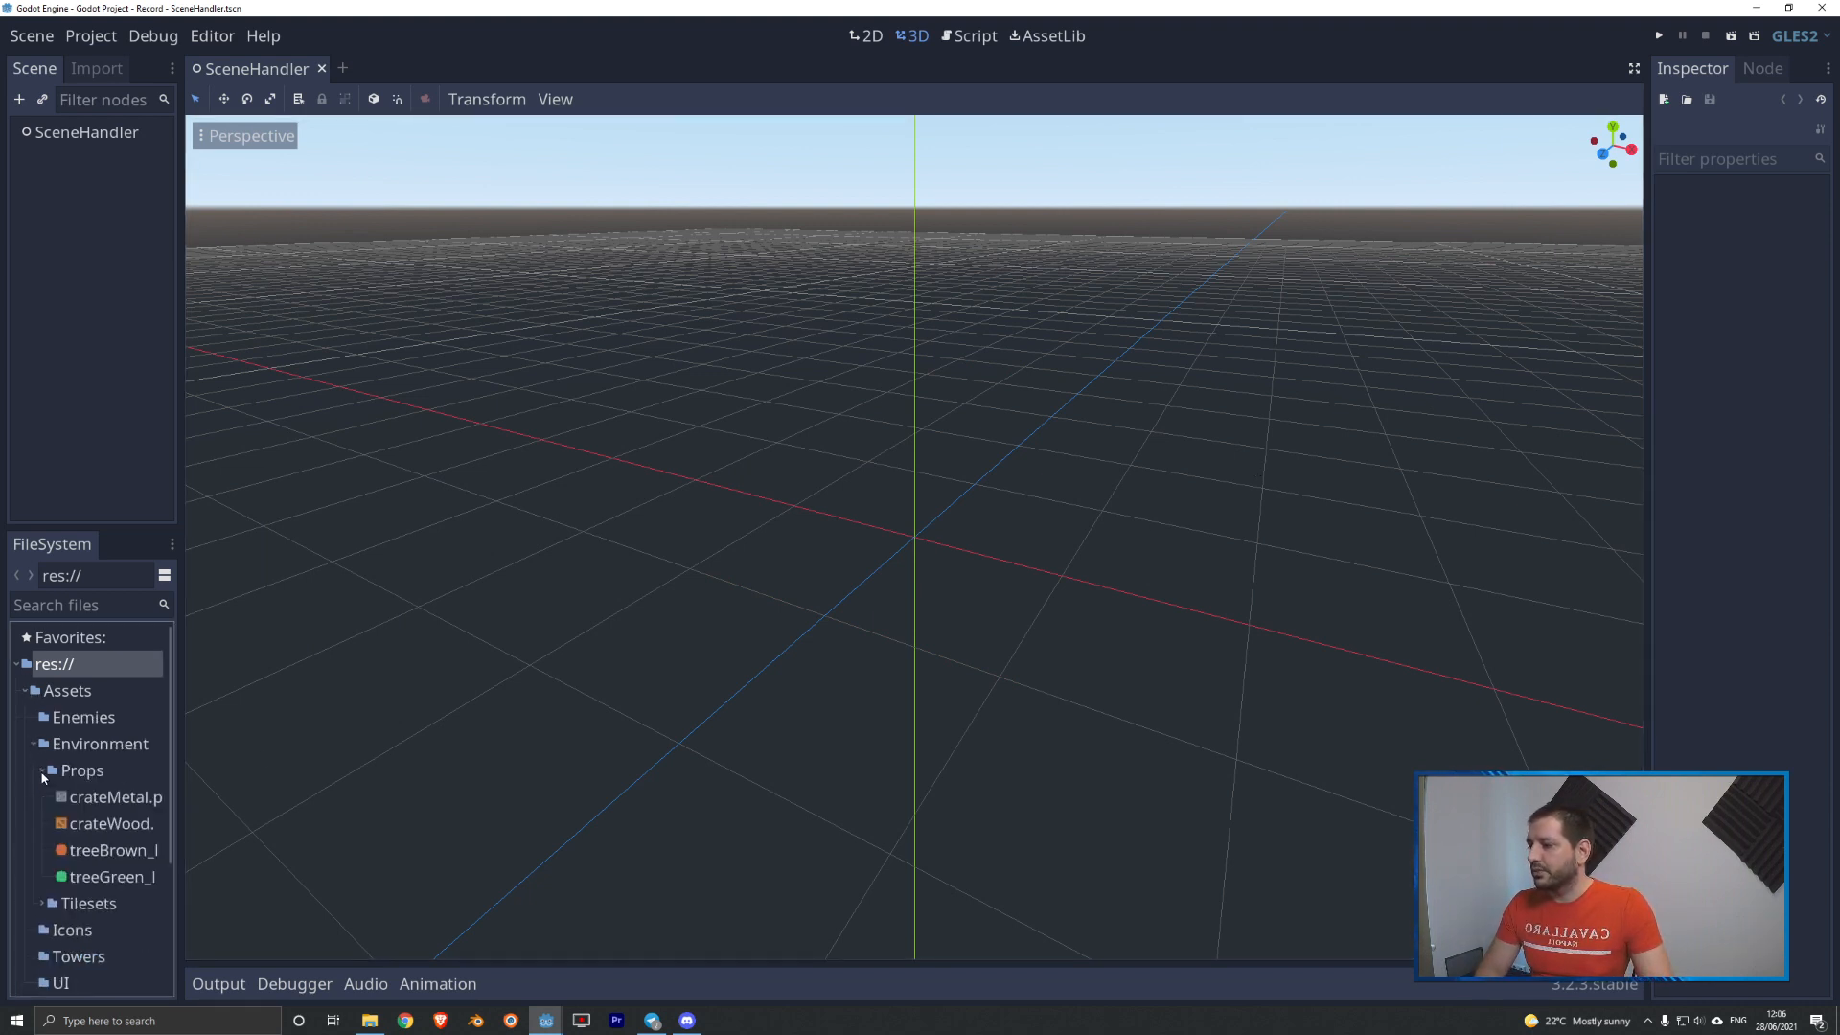
{"action": "scroll", "coordinate": [103, 810], "scroll_direction": "down", "scroll_amount": 2}
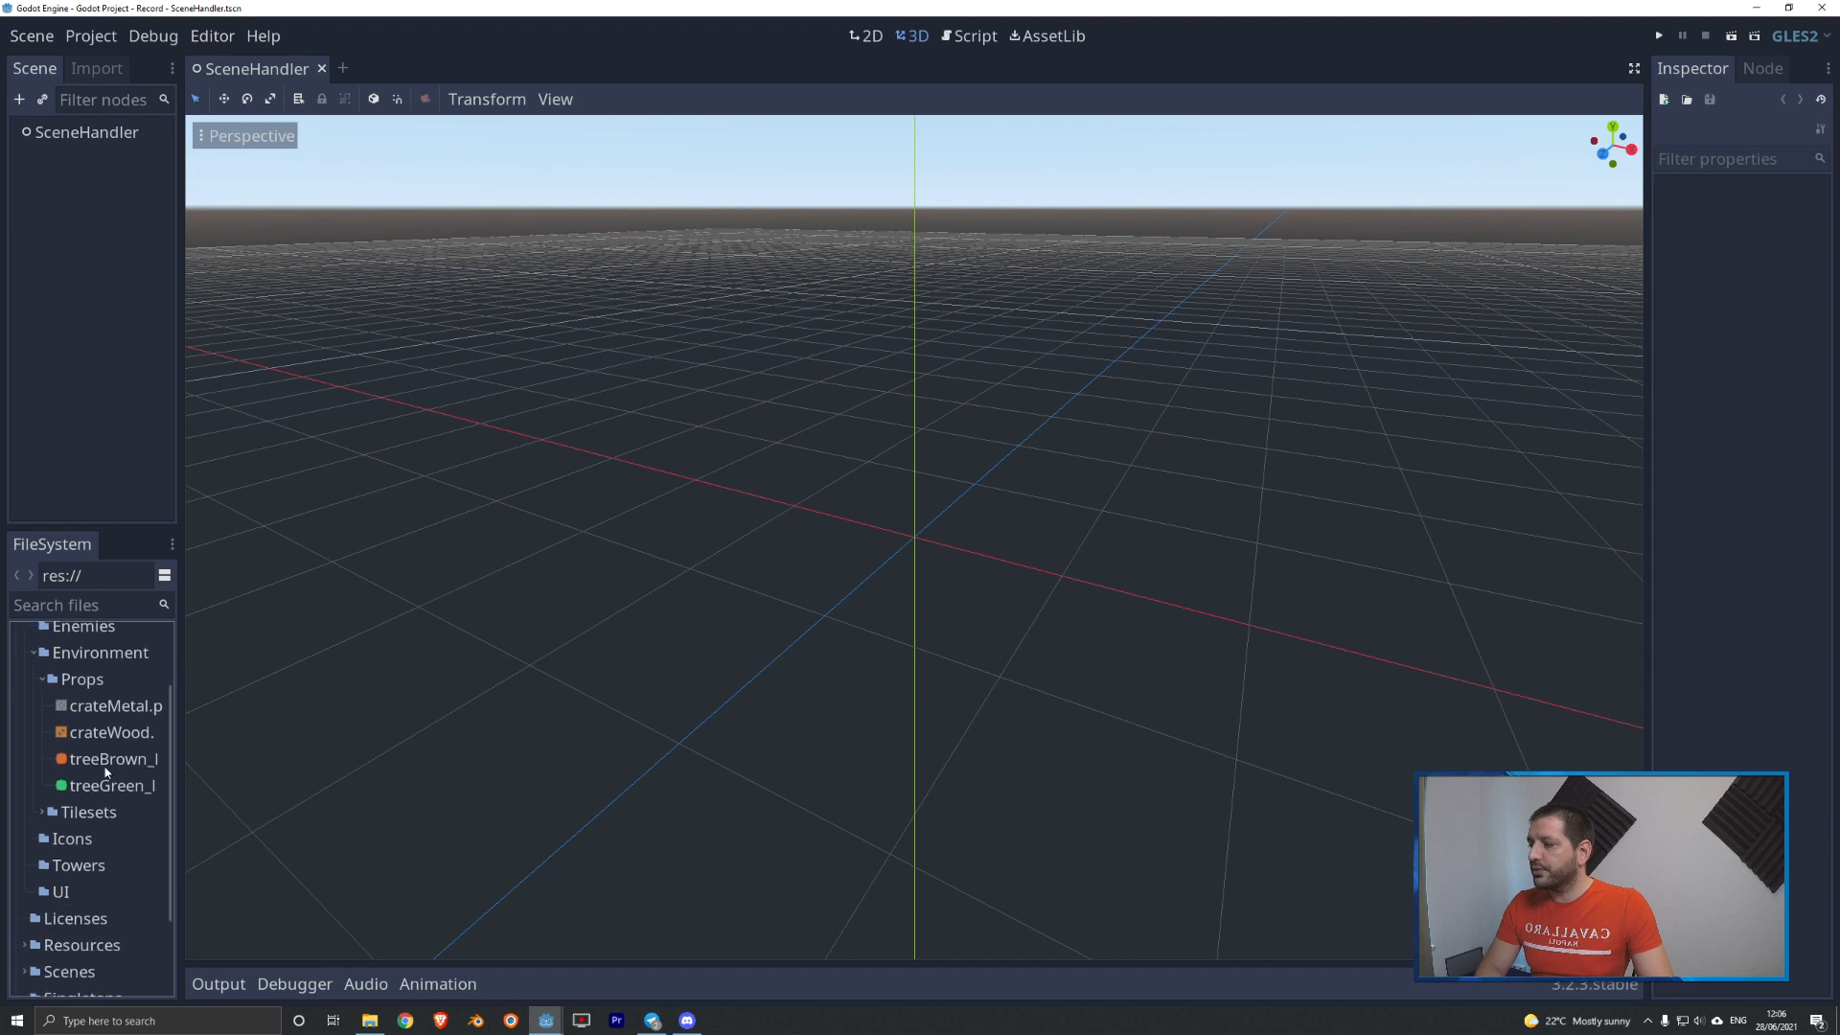
{"action": "left_click", "coordinate": [44, 811]}
{"action": "scroll", "coordinate": [90, 725], "scroll_direction": "down", "scroll_amount": 2}
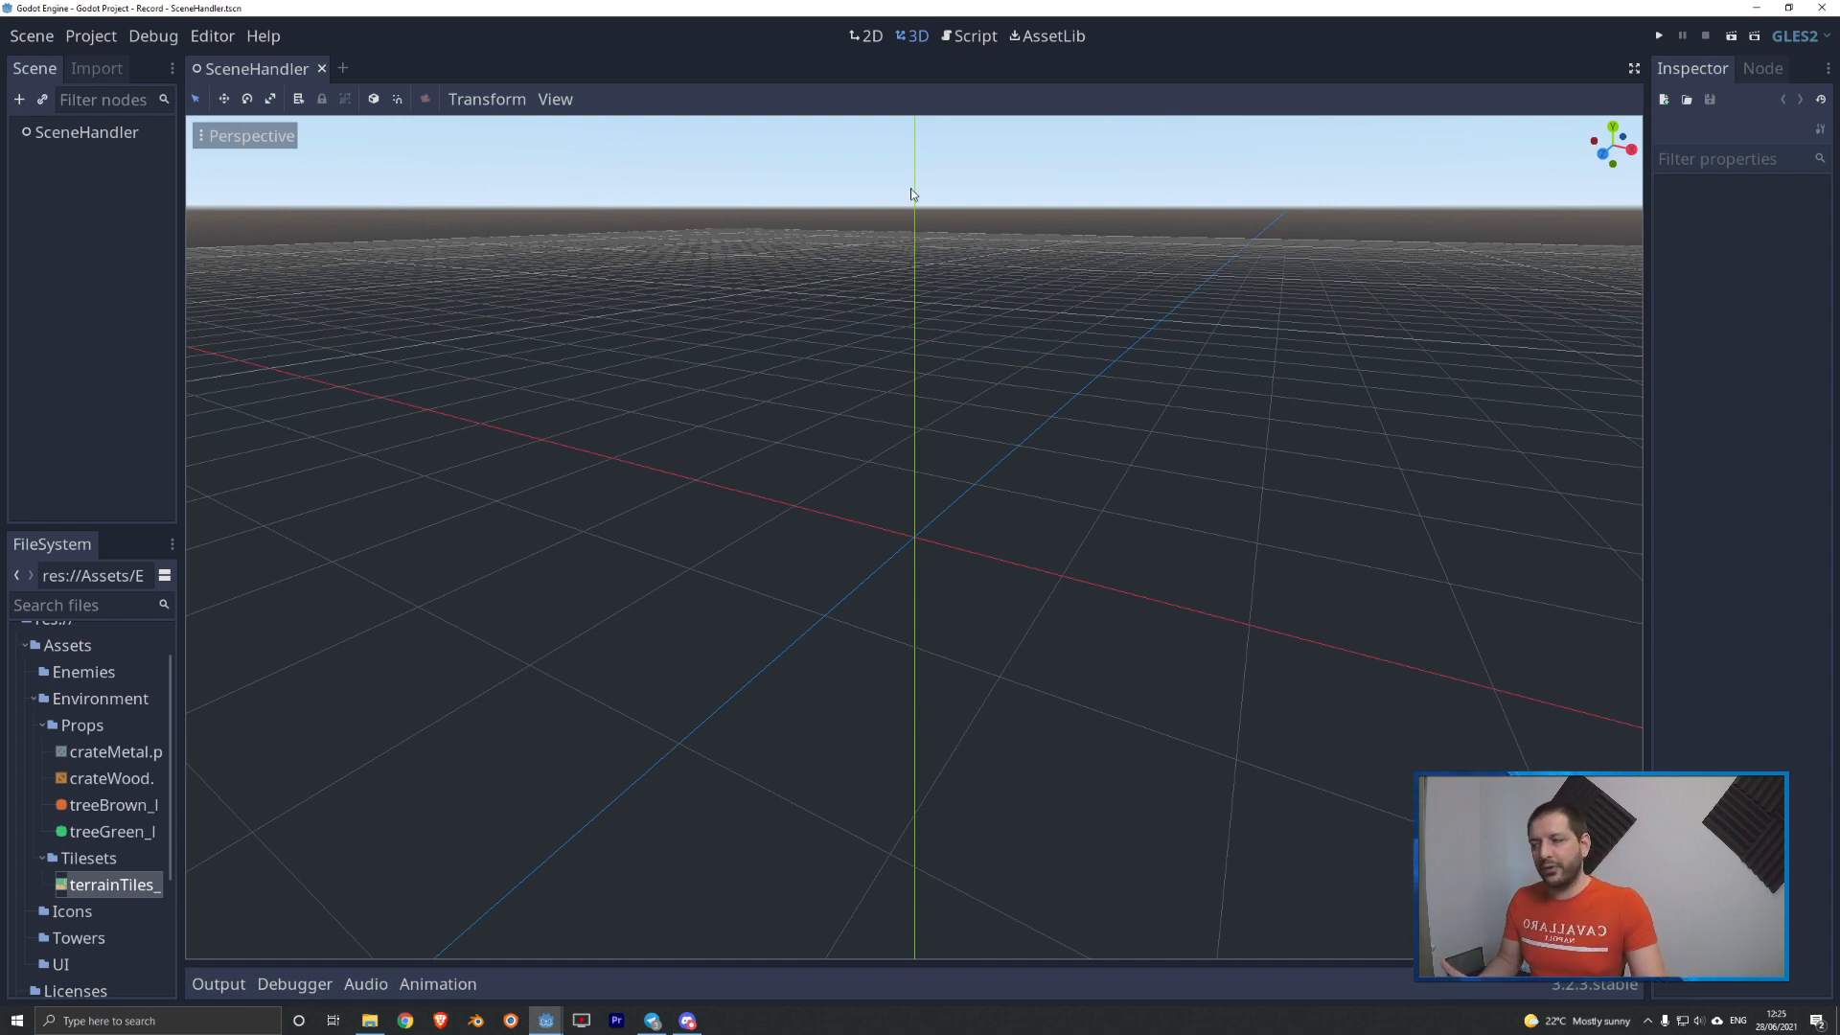
- Create a new scene with a 2D root node and stay in the 2D workspace
{"action": "left_click", "coordinate": [31, 41]}
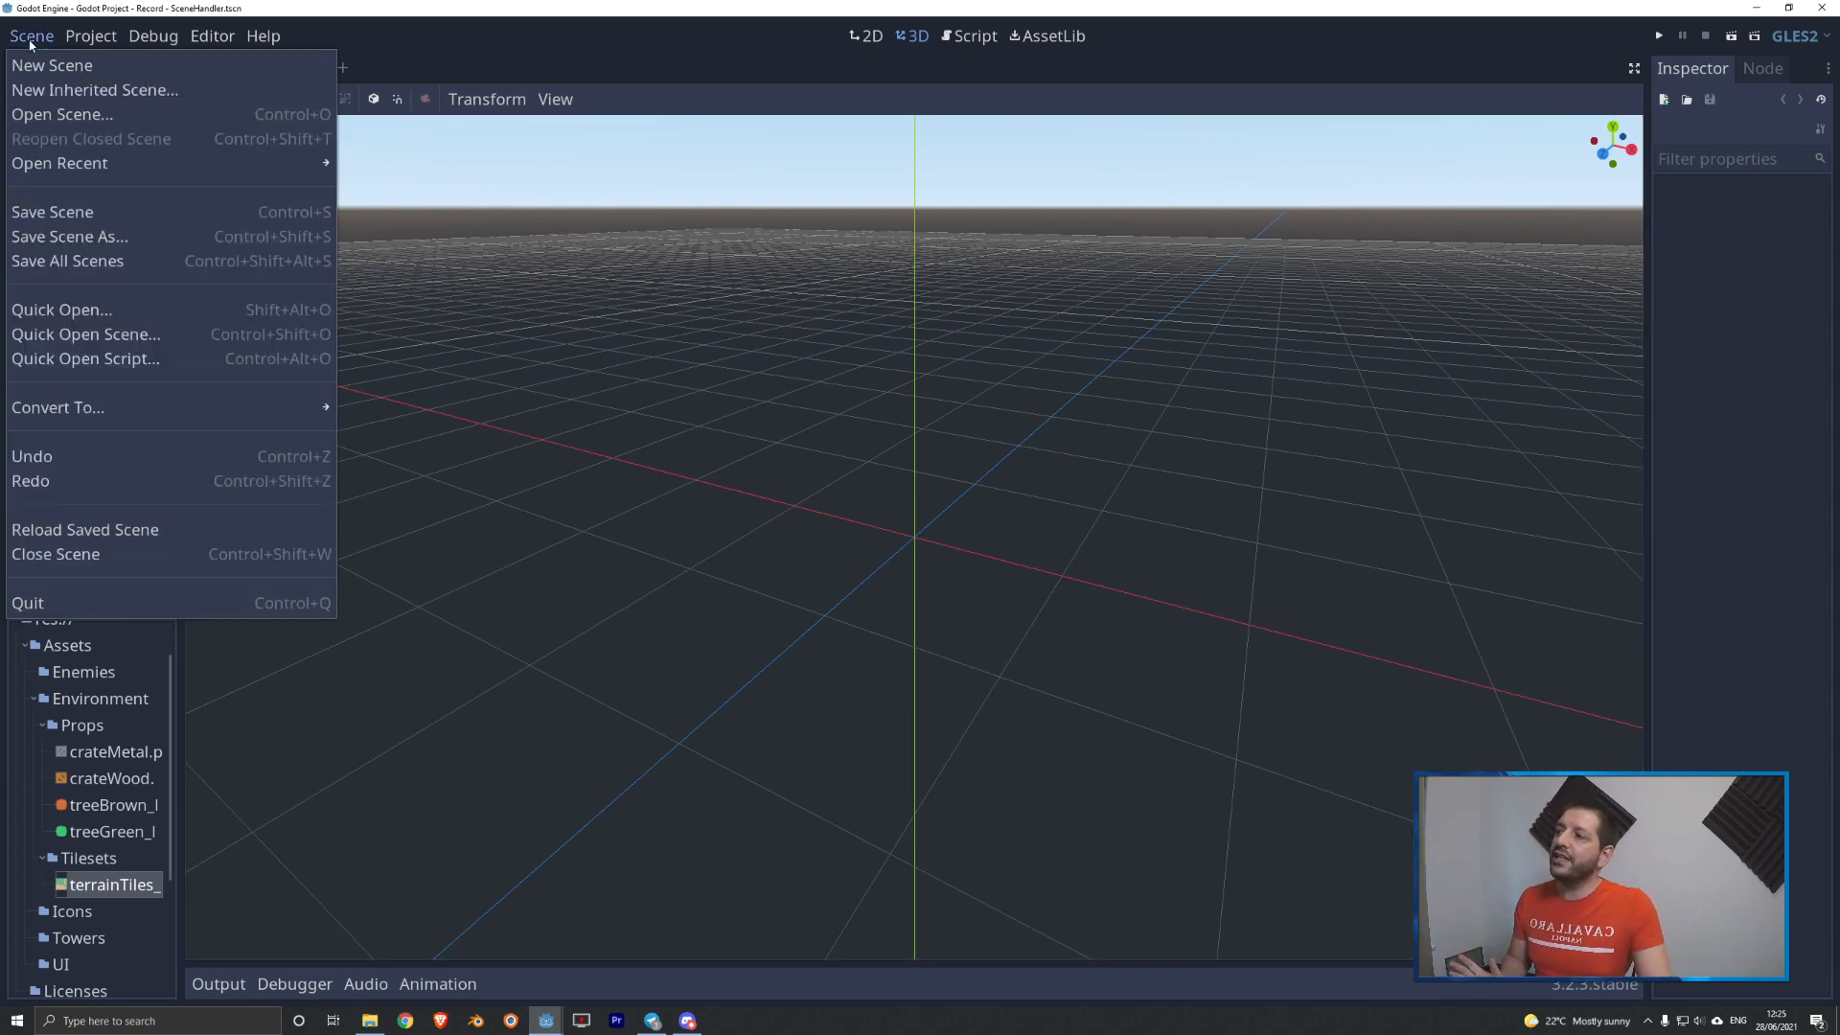
{"action": "left_click", "coordinate": [38, 65]}
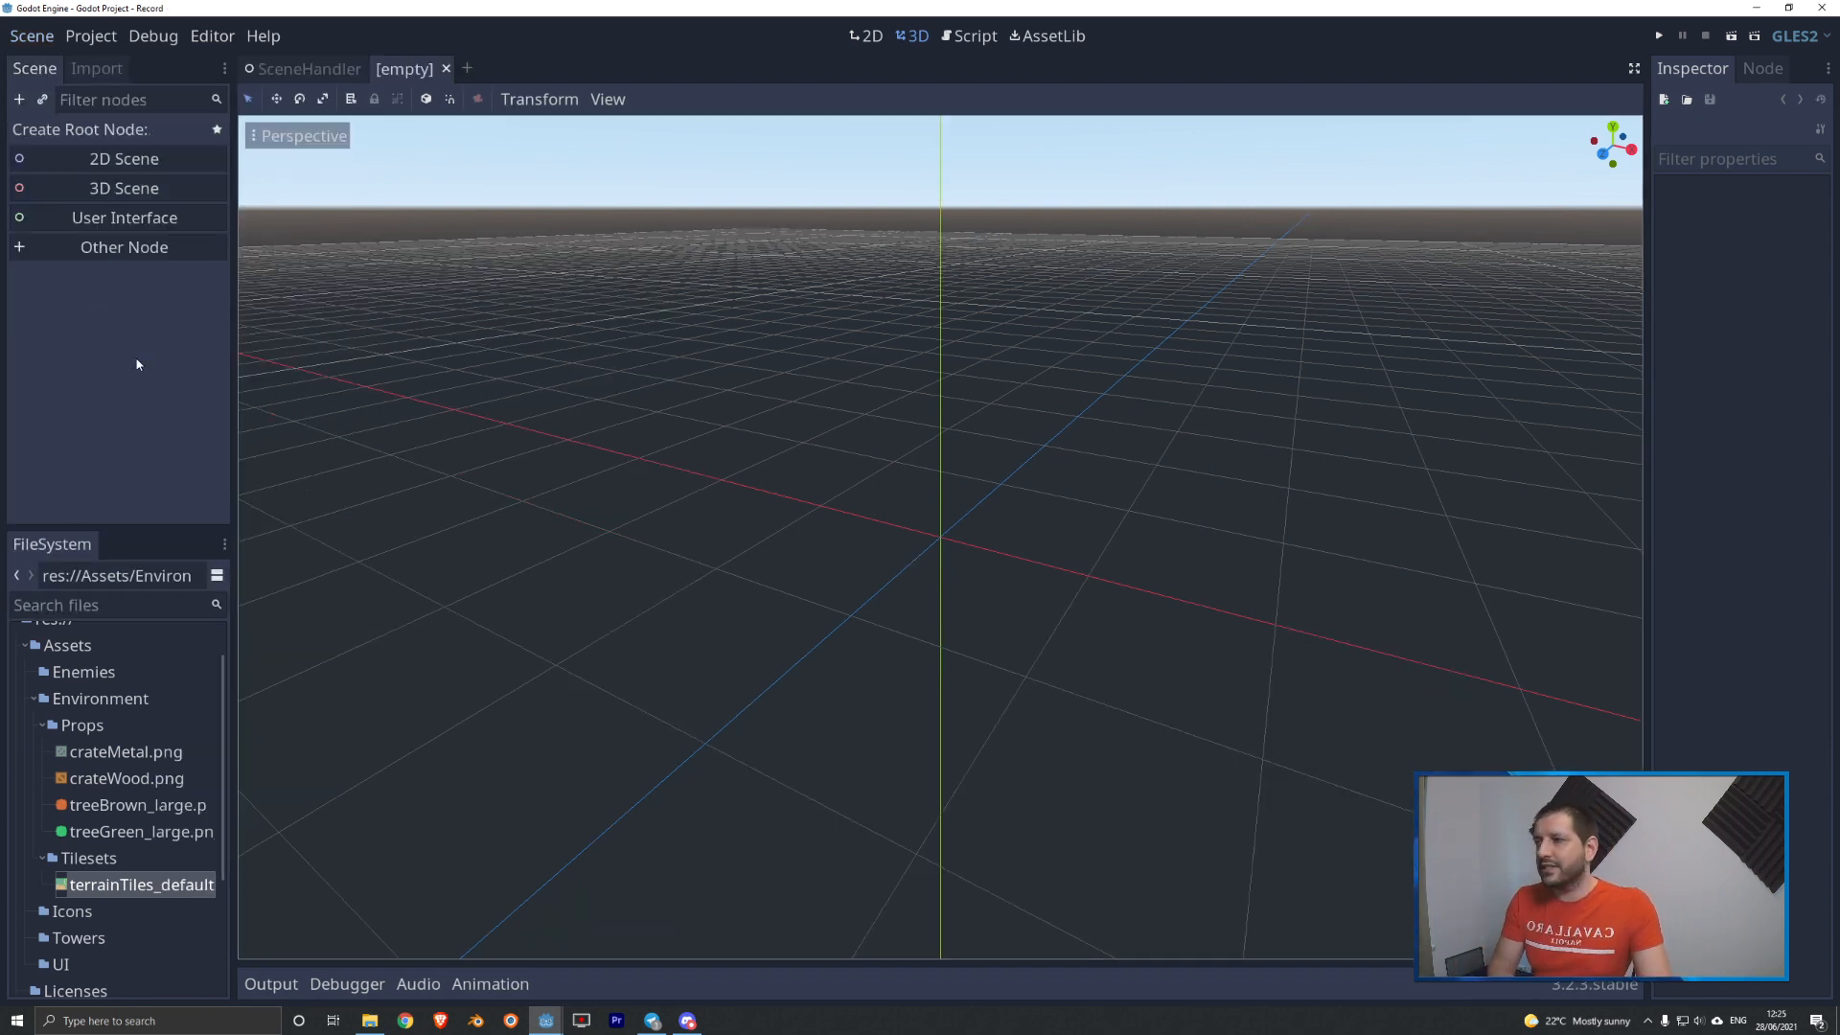
{"action": "left_click", "coordinate": [125, 160]}
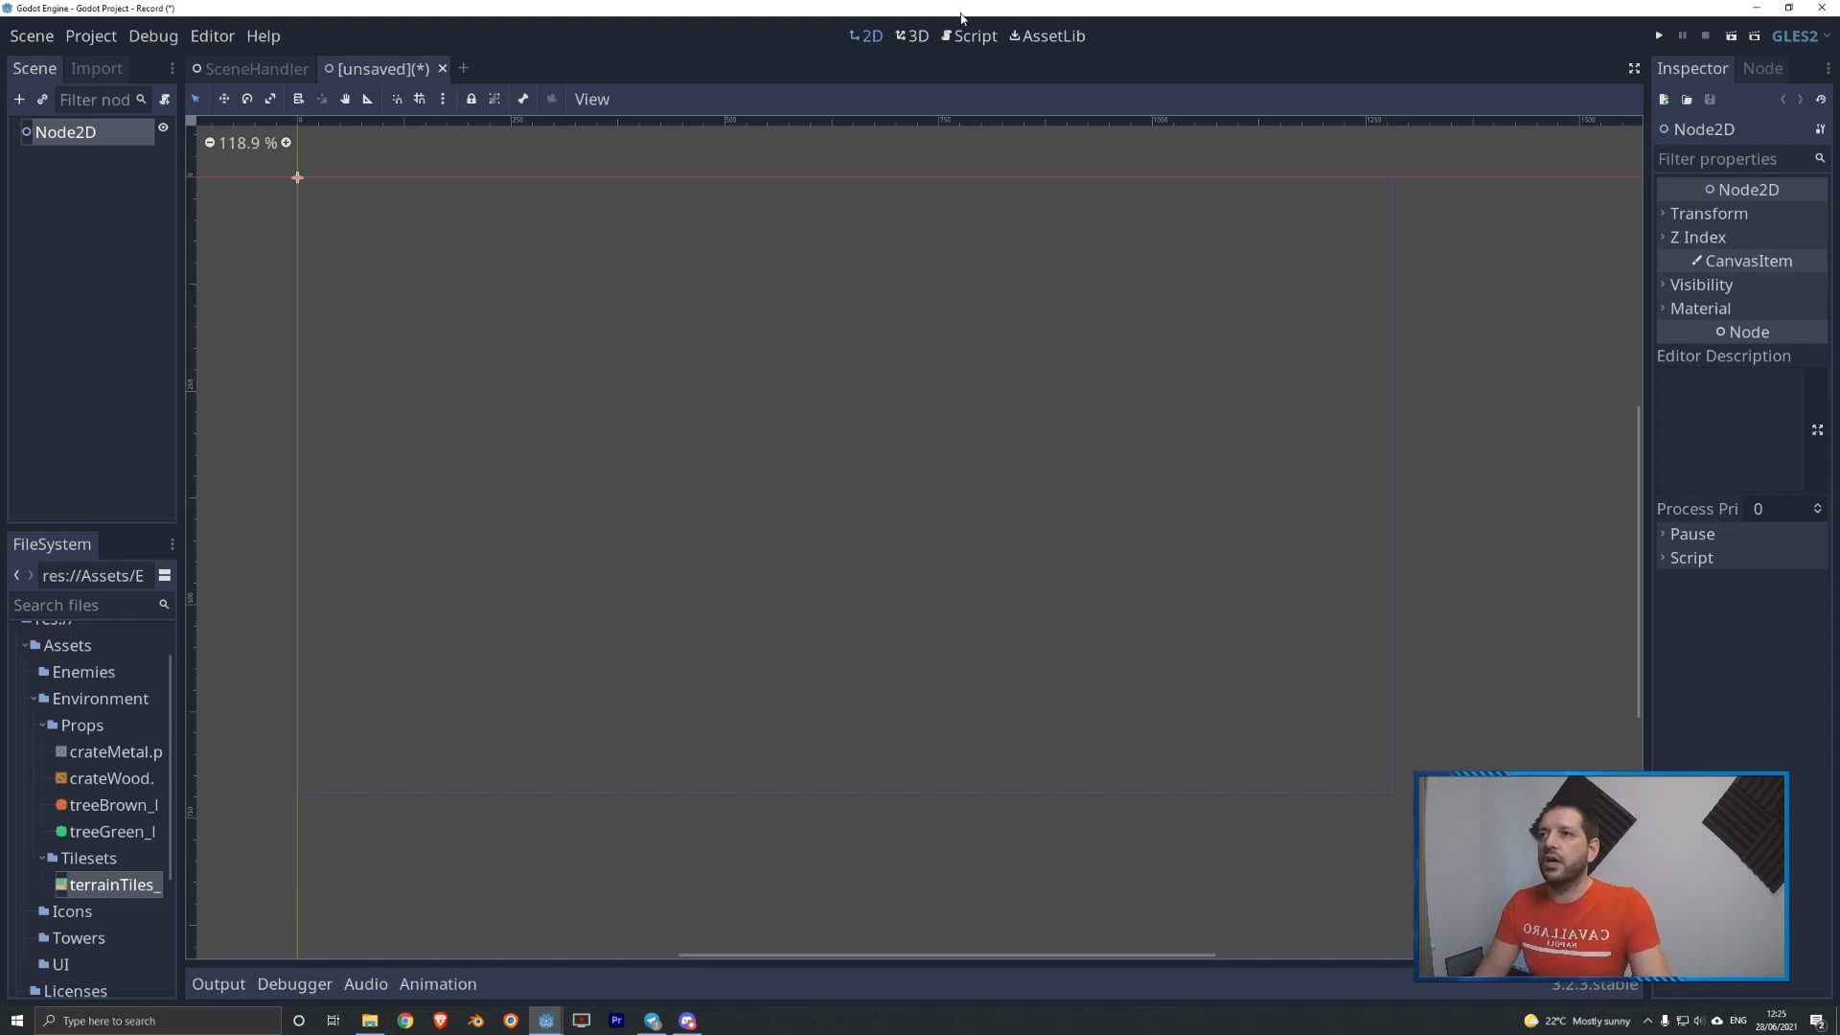
{"action": "left_click", "coordinate": [911, 36]}
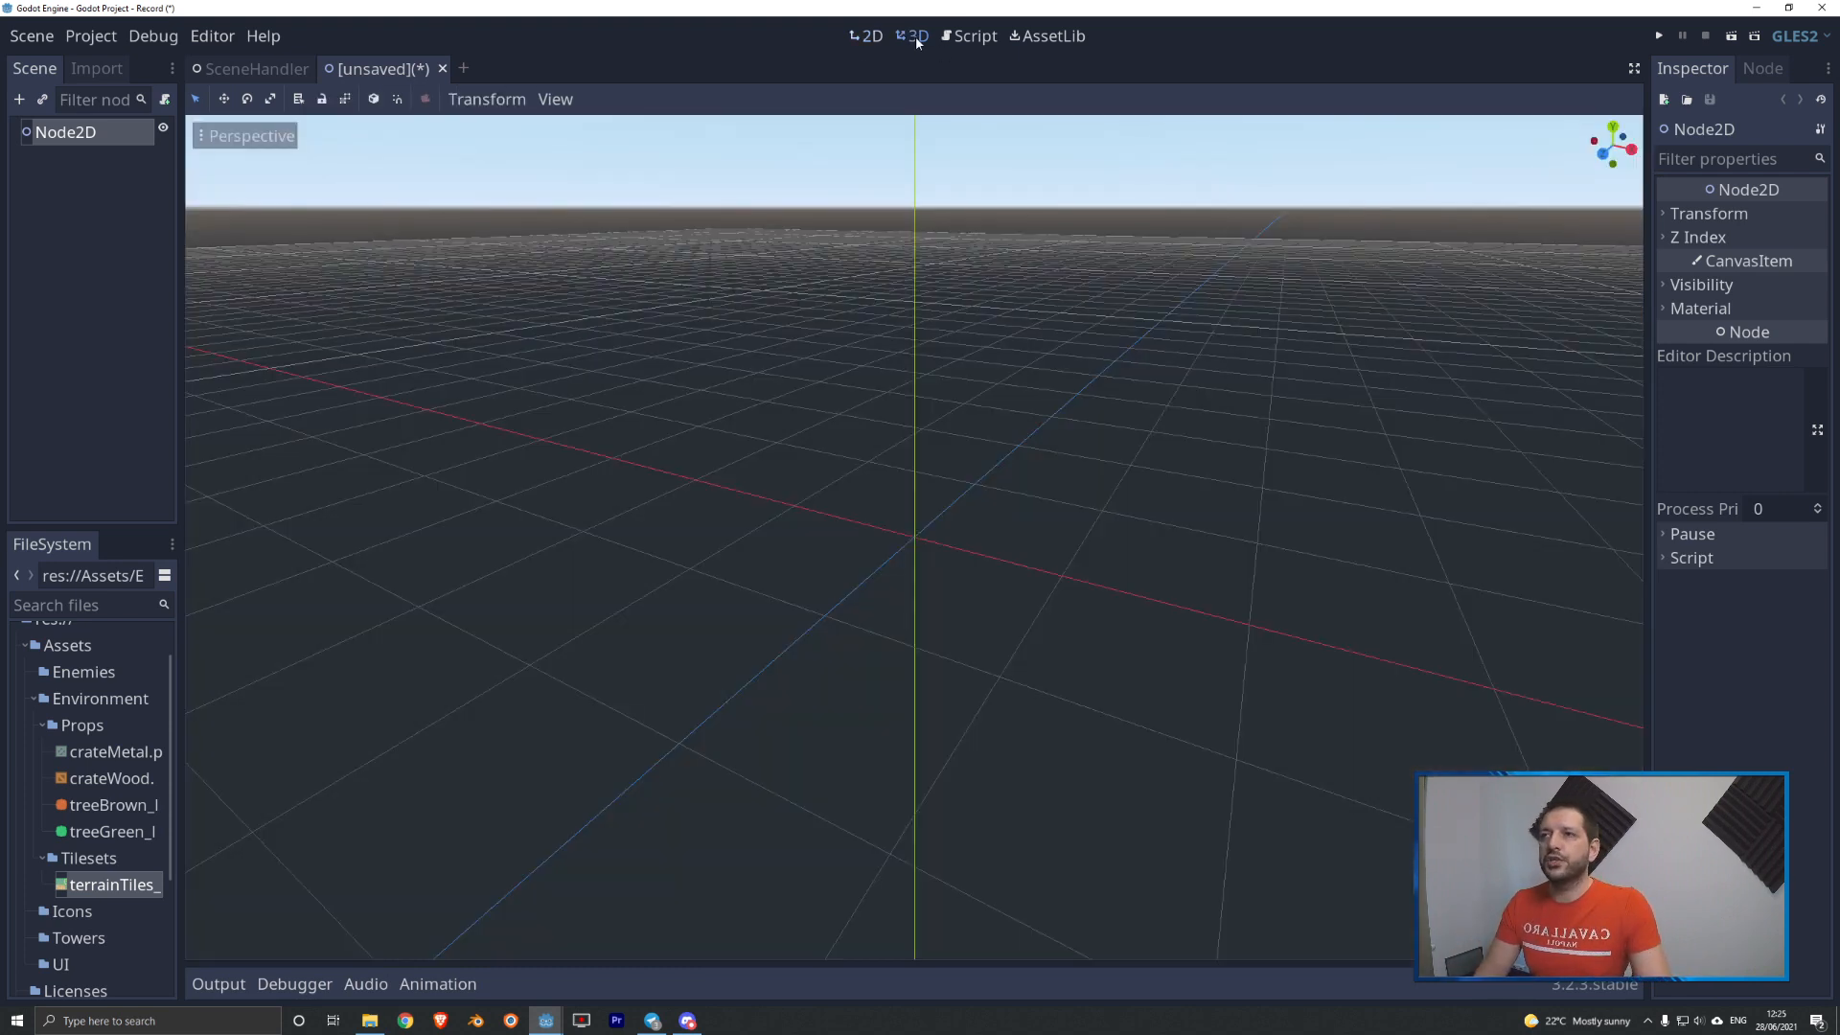
{"action": "left_click", "coordinate": [867, 37]}
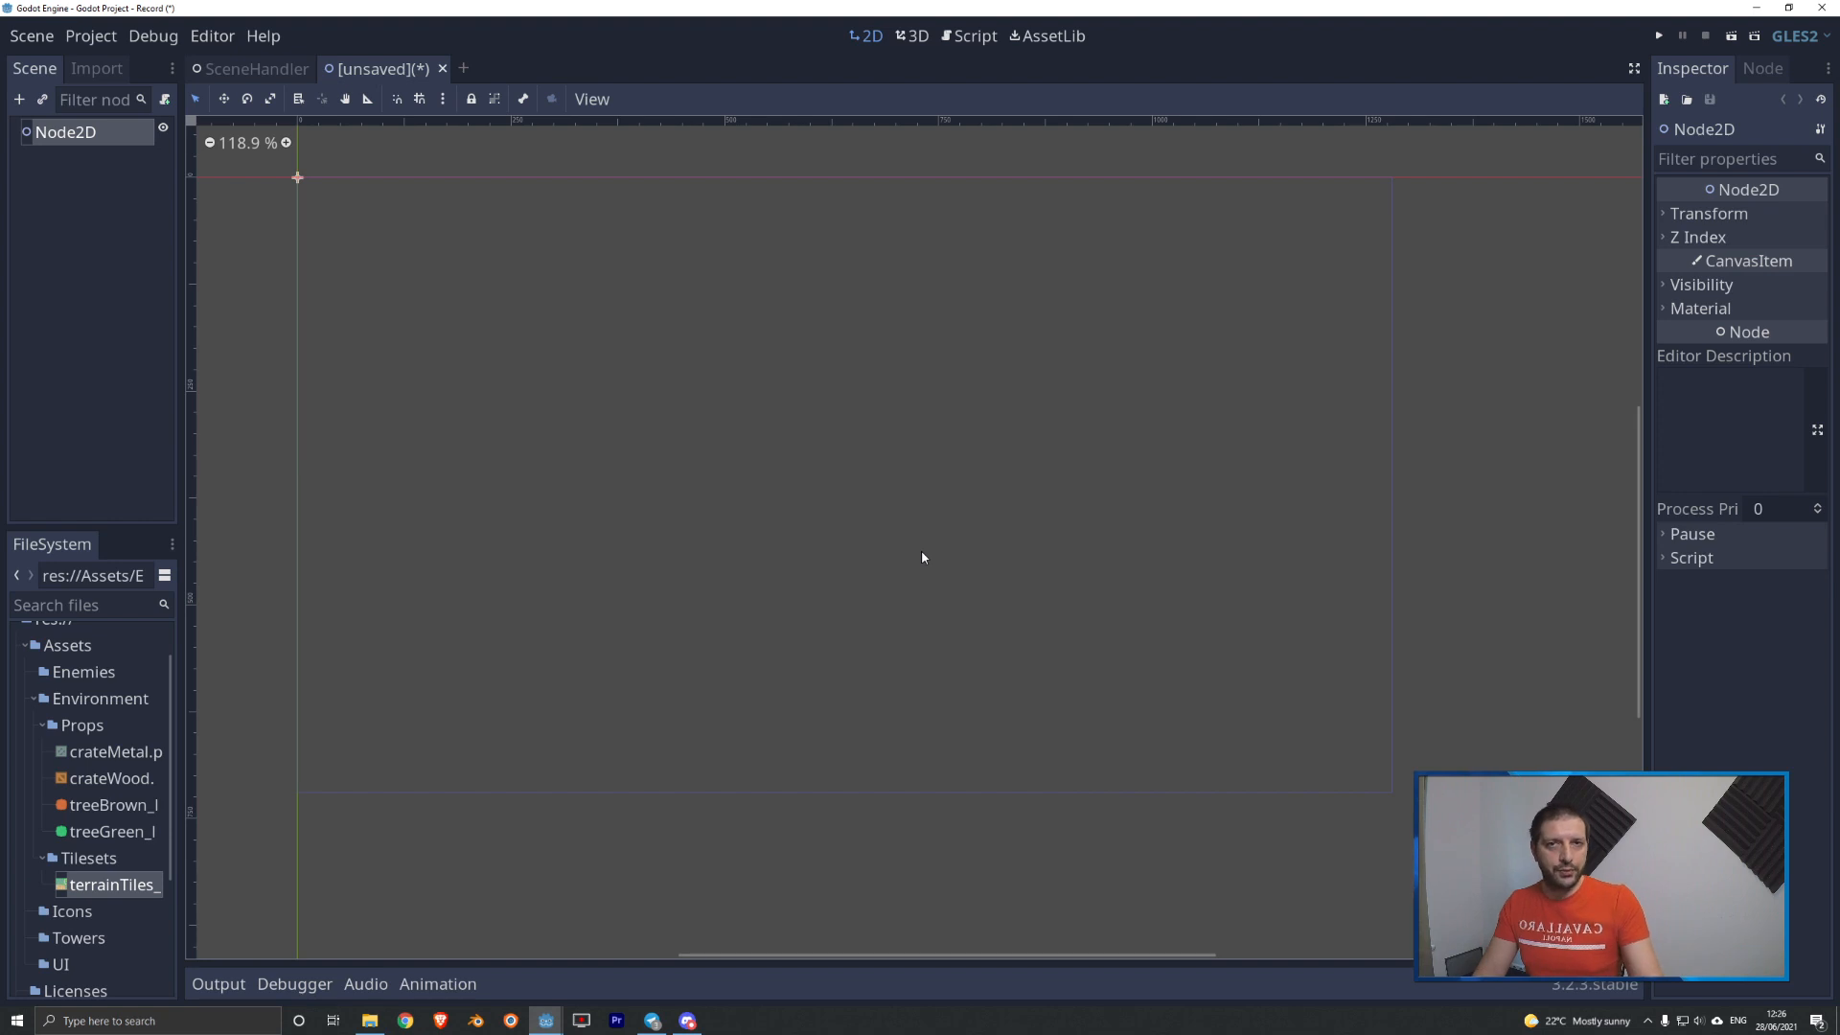
- Rename the new scene's root node to Map1
{"action": "right_click", "coordinate": [72, 142]}
{"action": "left_click", "coordinate": [125, 303]}
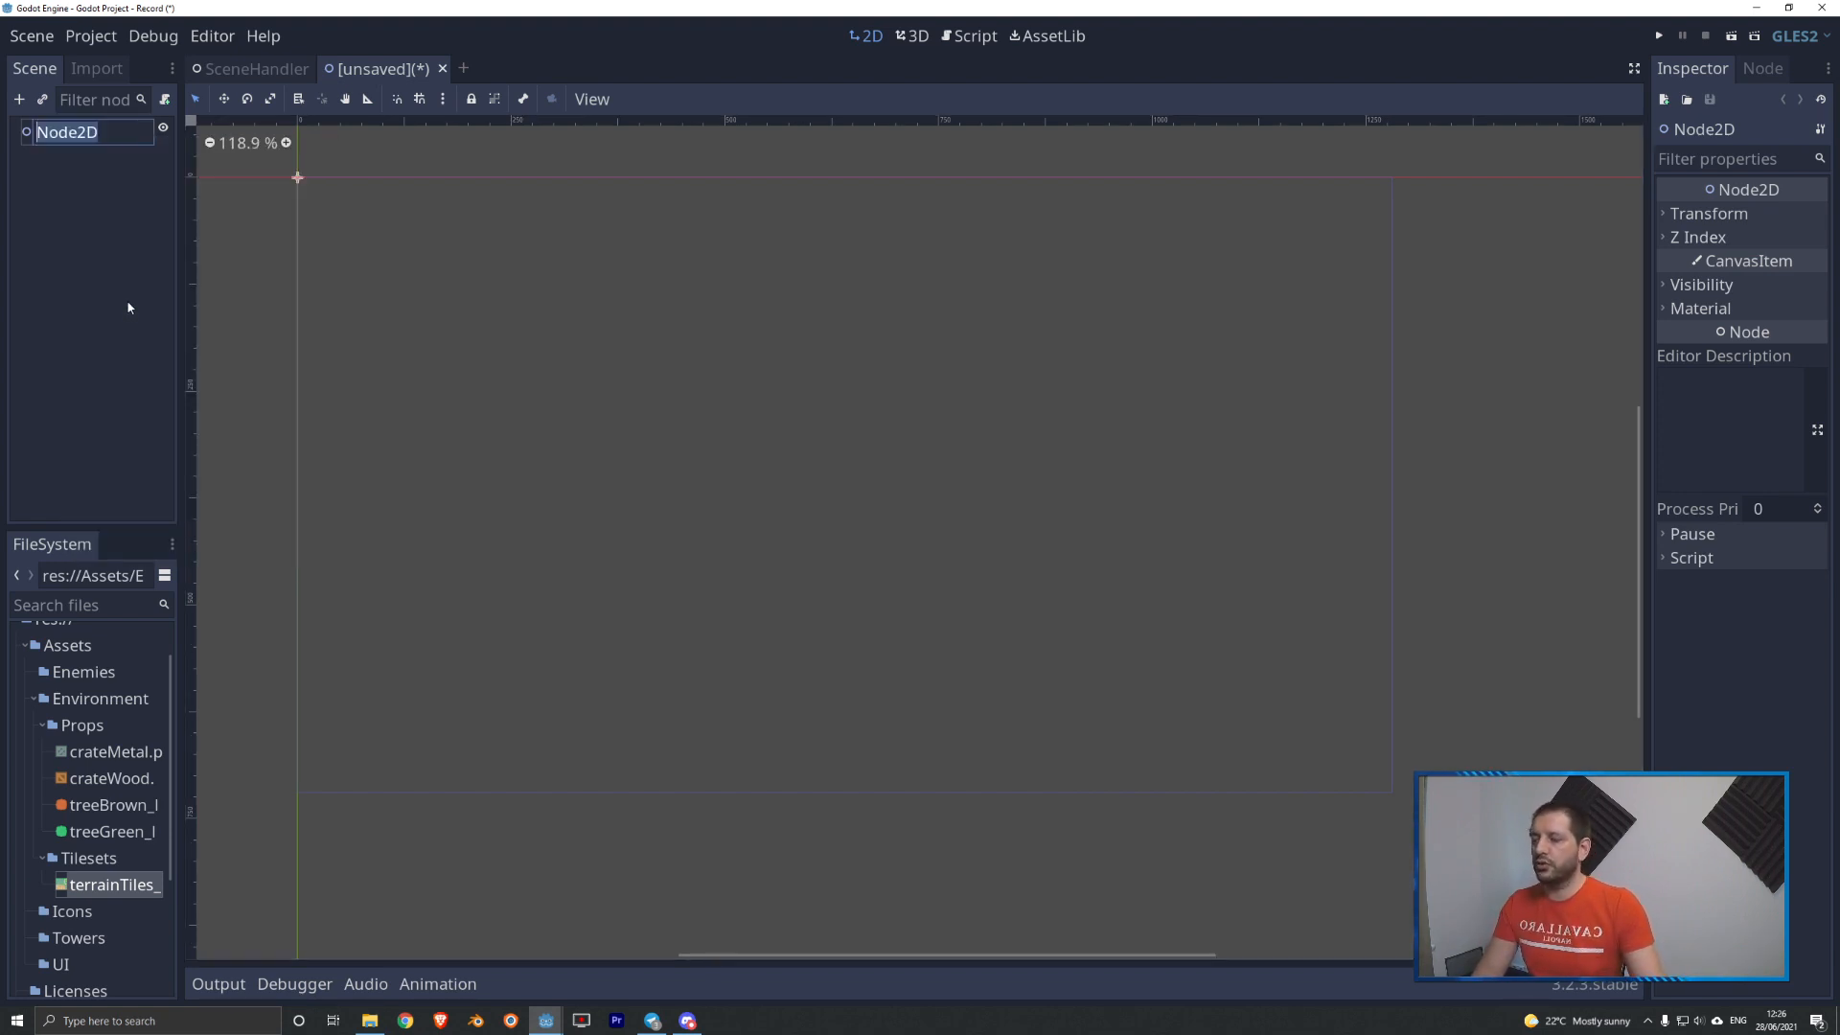
{"action": "type", "text": "Map1"}
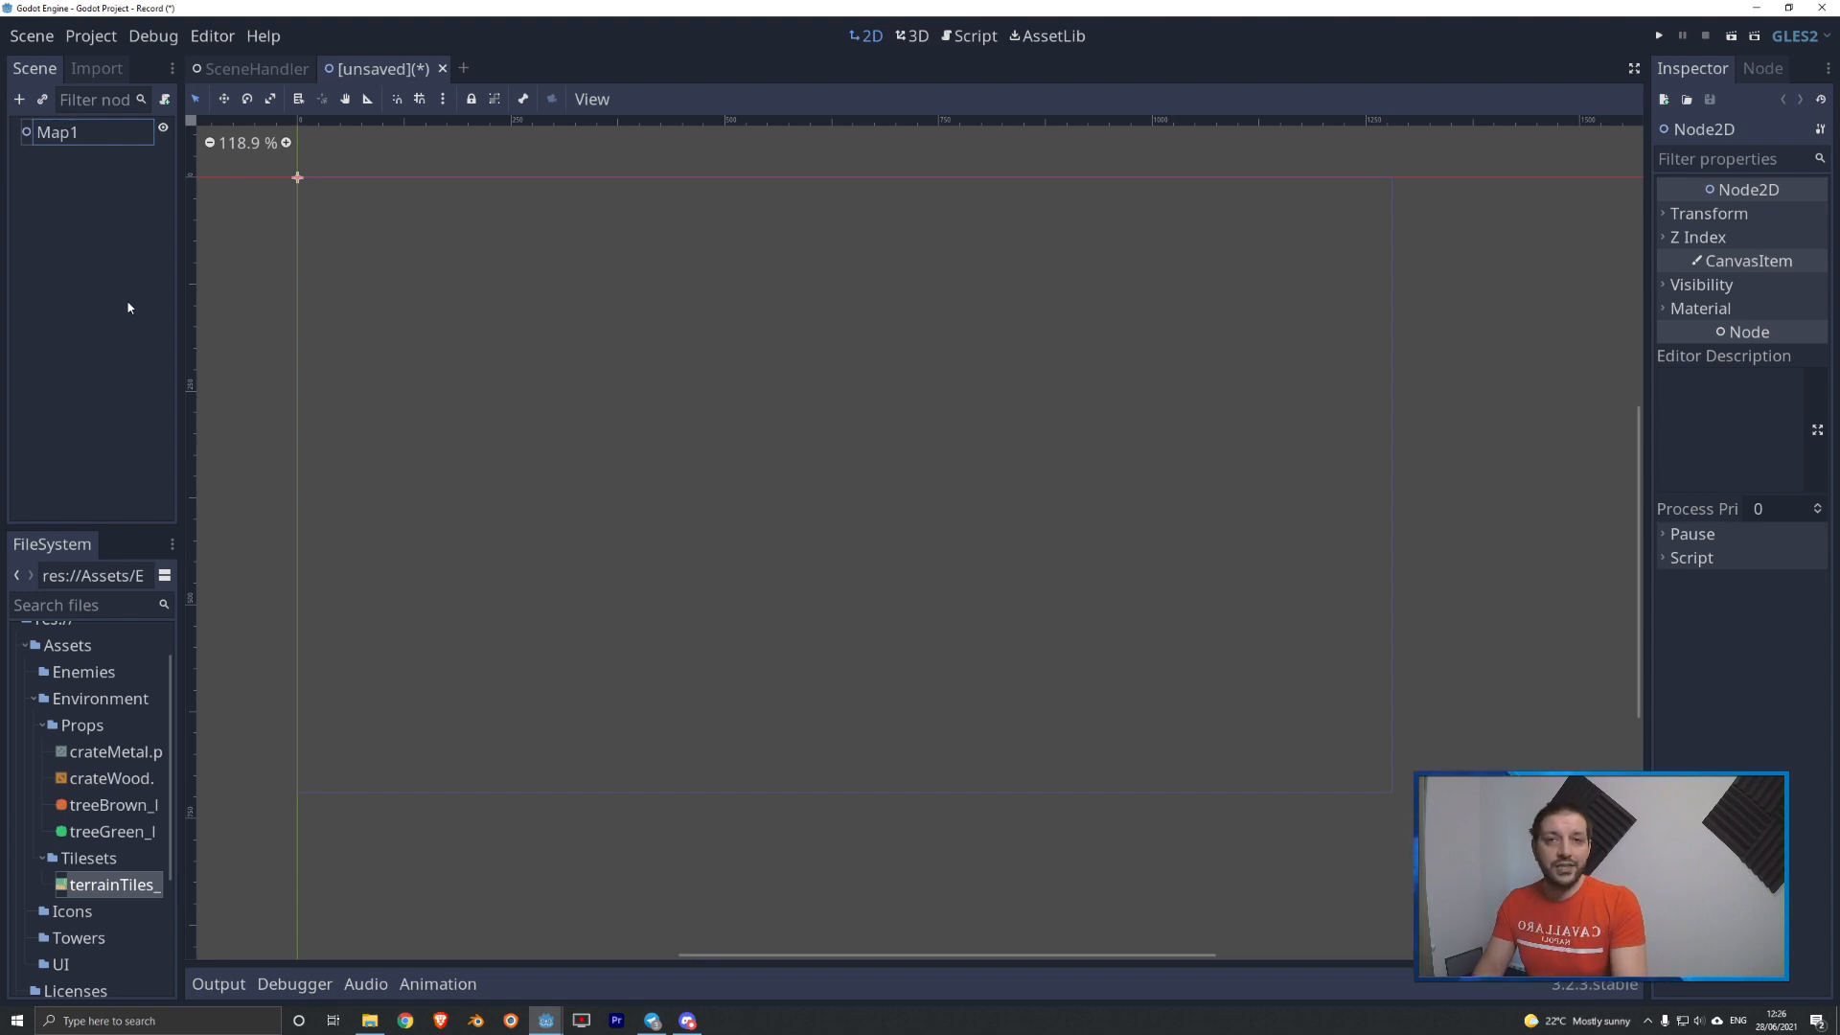
{"action": "key", "text": "Return"}
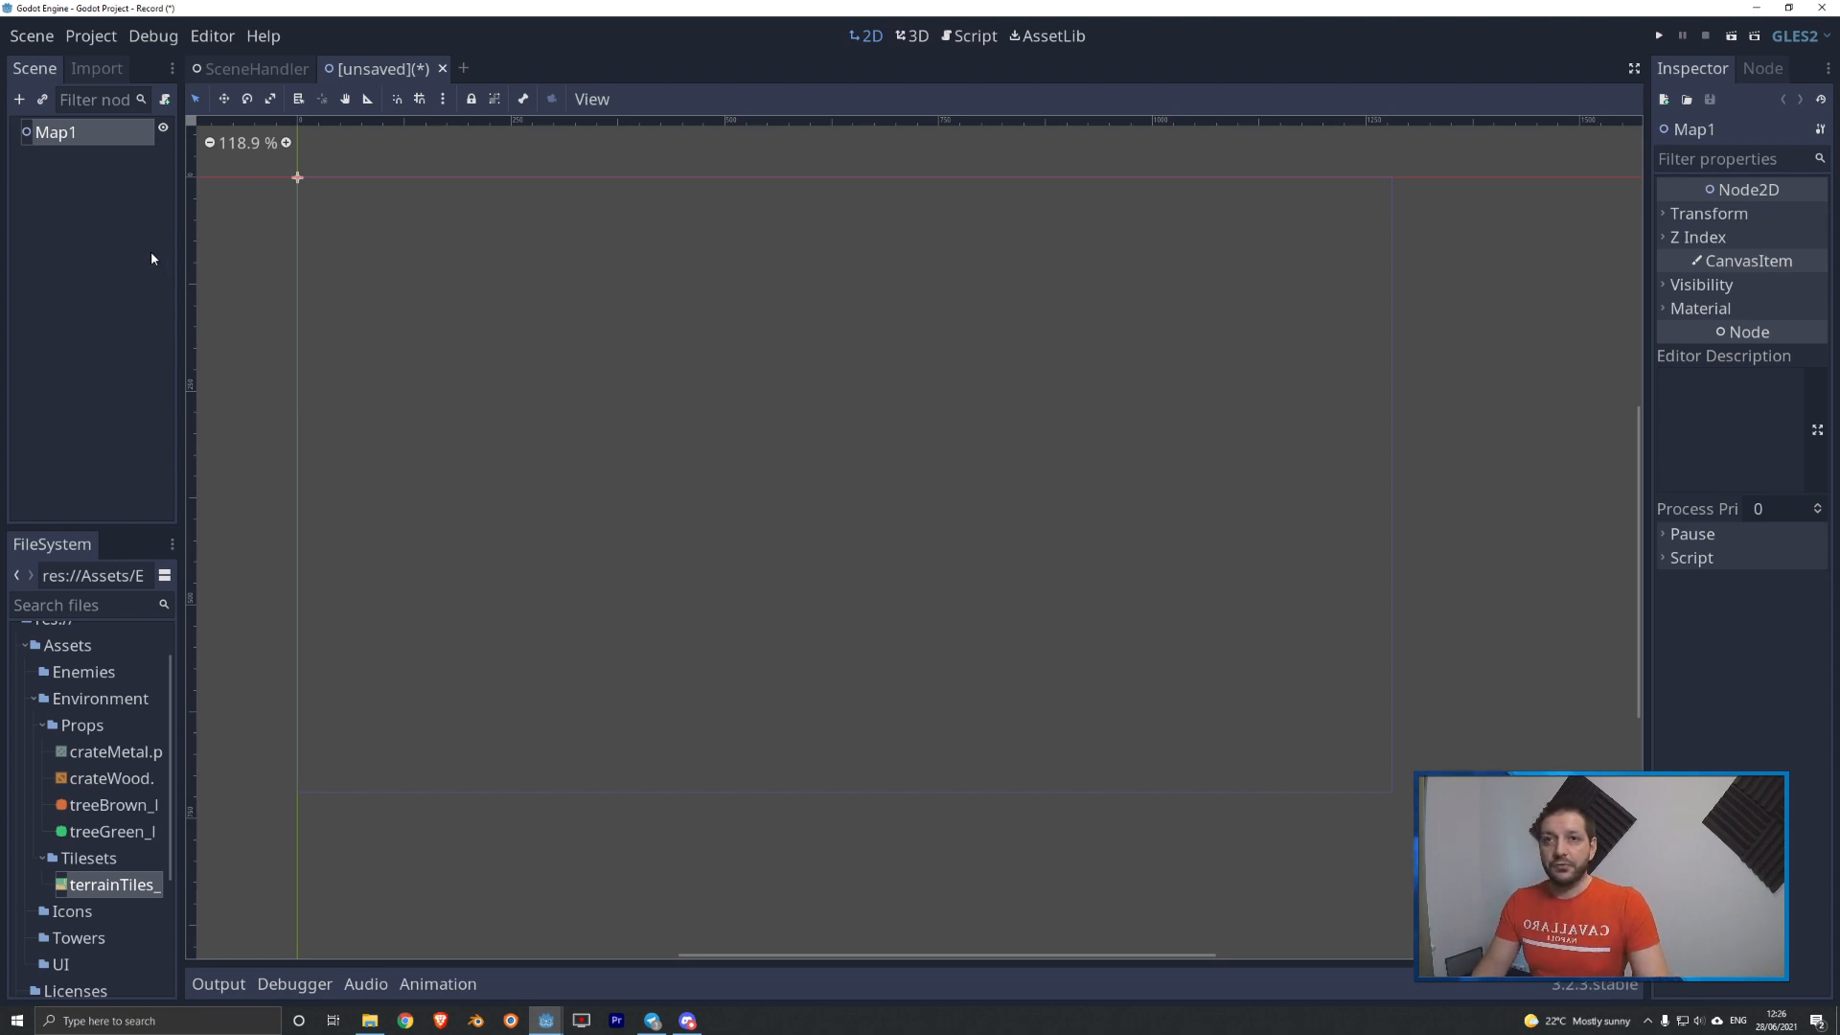
- Add a TileMap node as a child of Map1
{"action": "right_click", "coordinate": [52, 139]}
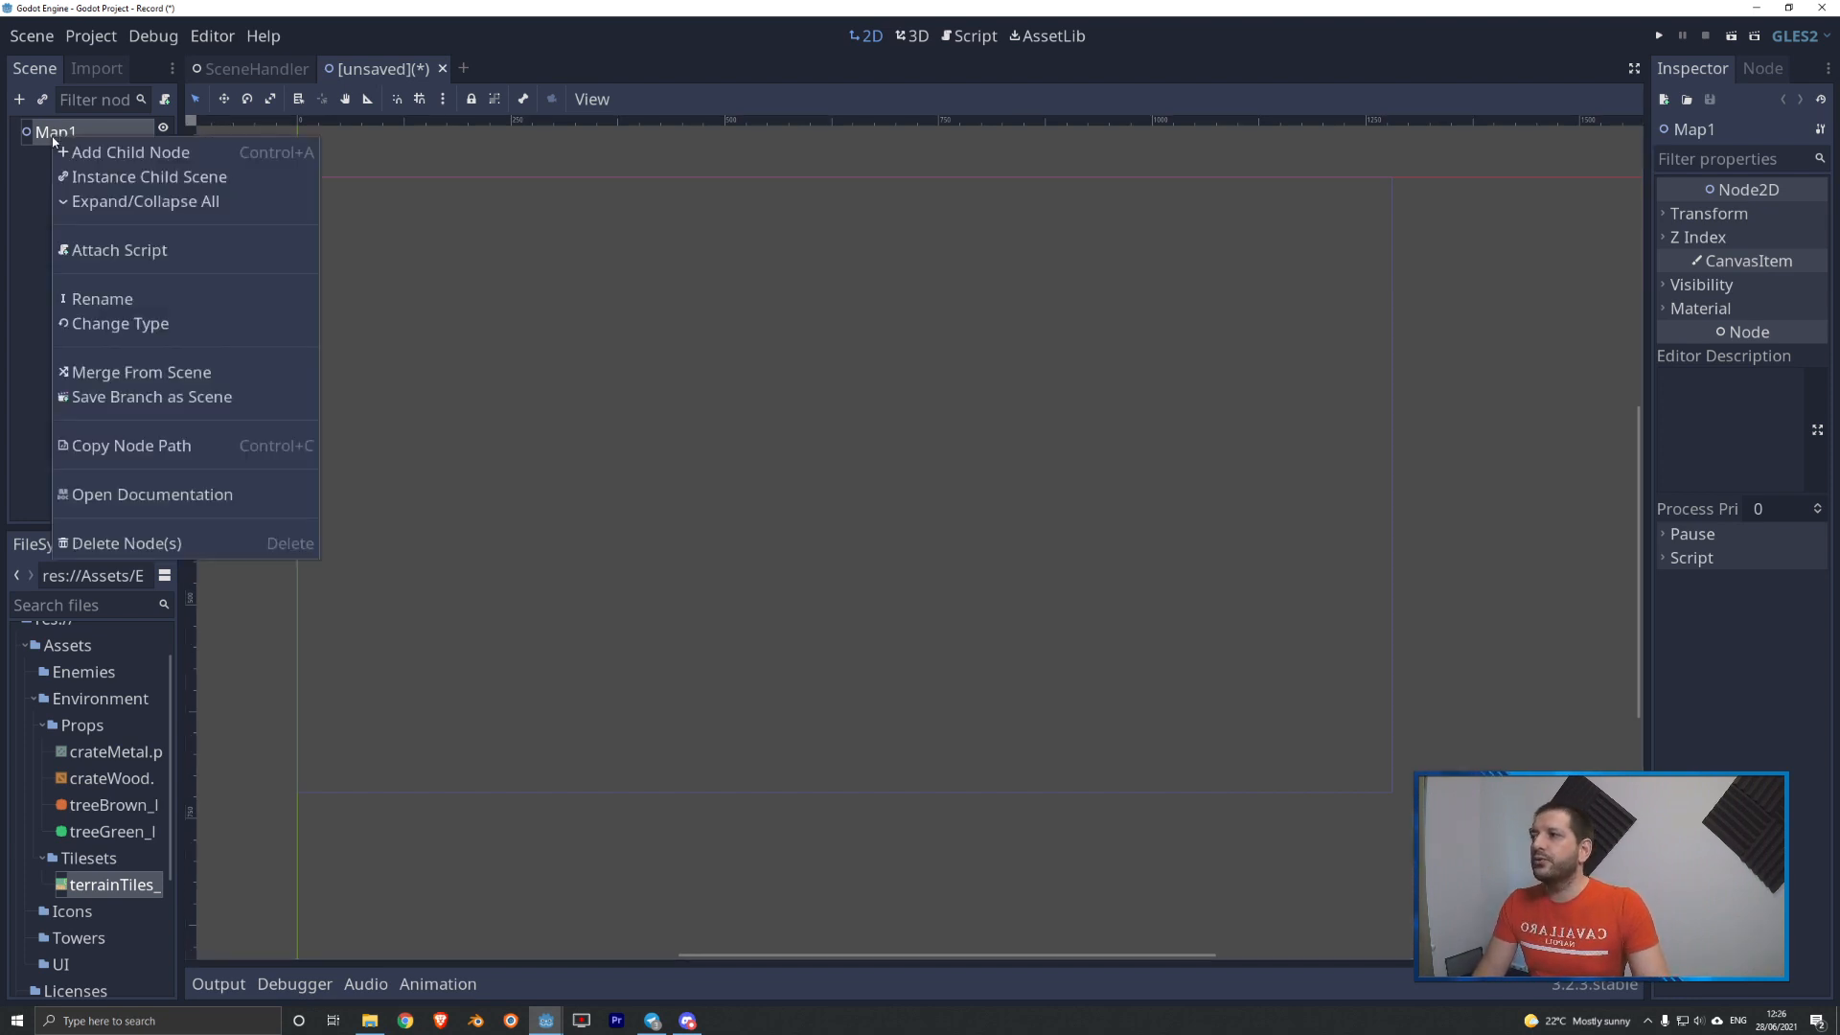
{"action": "left_click", "coordinate": [92, 154]}
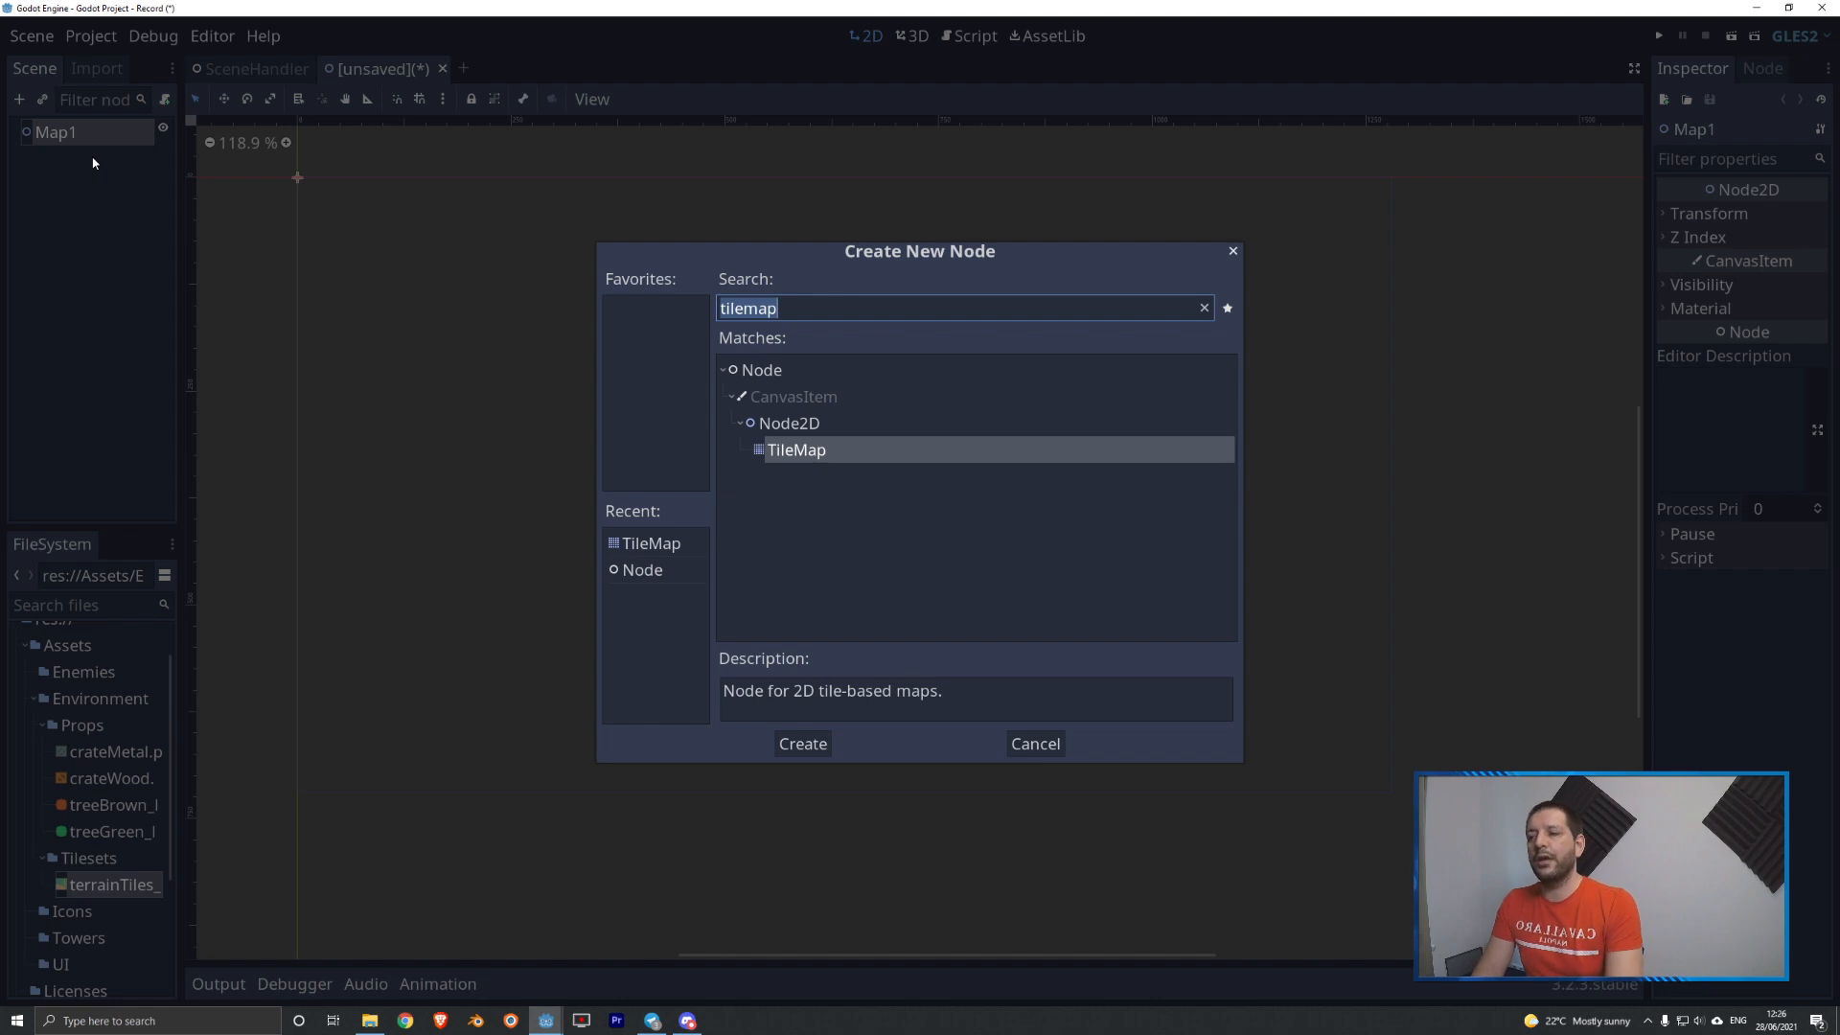
{"action": "type", "text": "tilemap"}
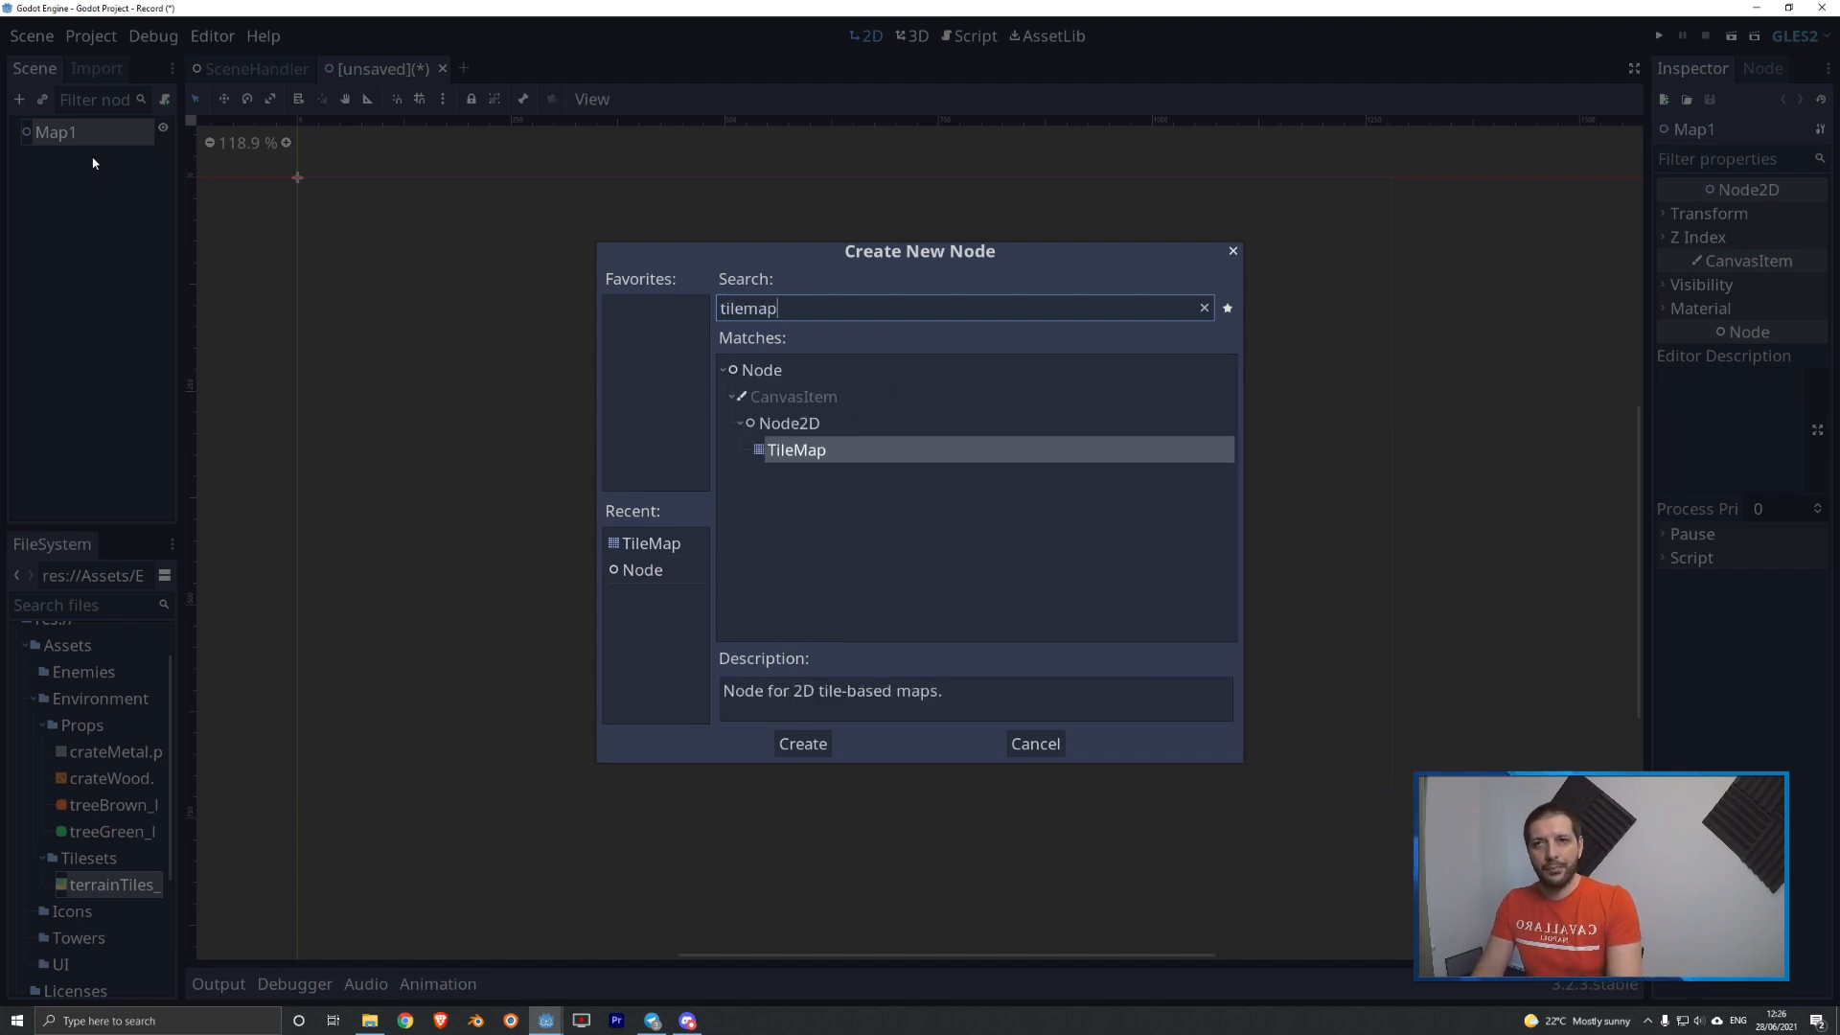
{"action": "key", "text": "Return"}
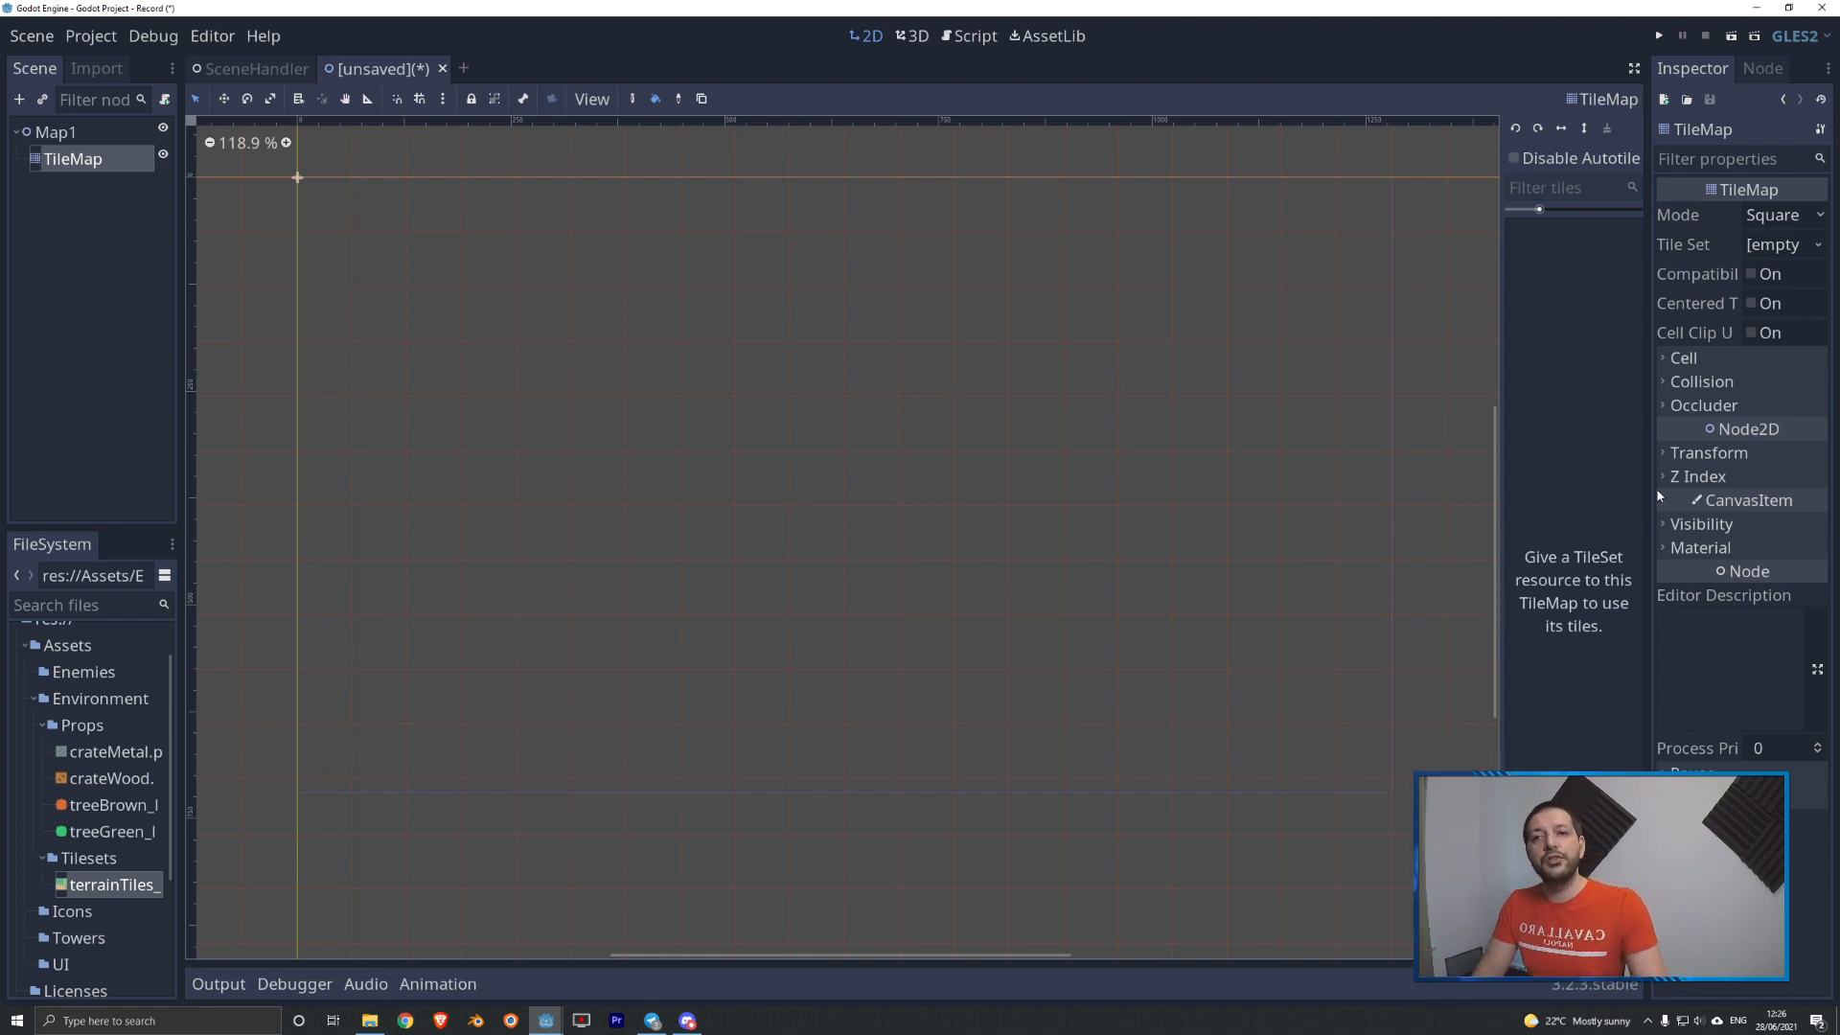
- Check the TileMap's cell size settings and assign a new TileSet to the node
{"action": "left_click", "coordinate": [1684, 358]}
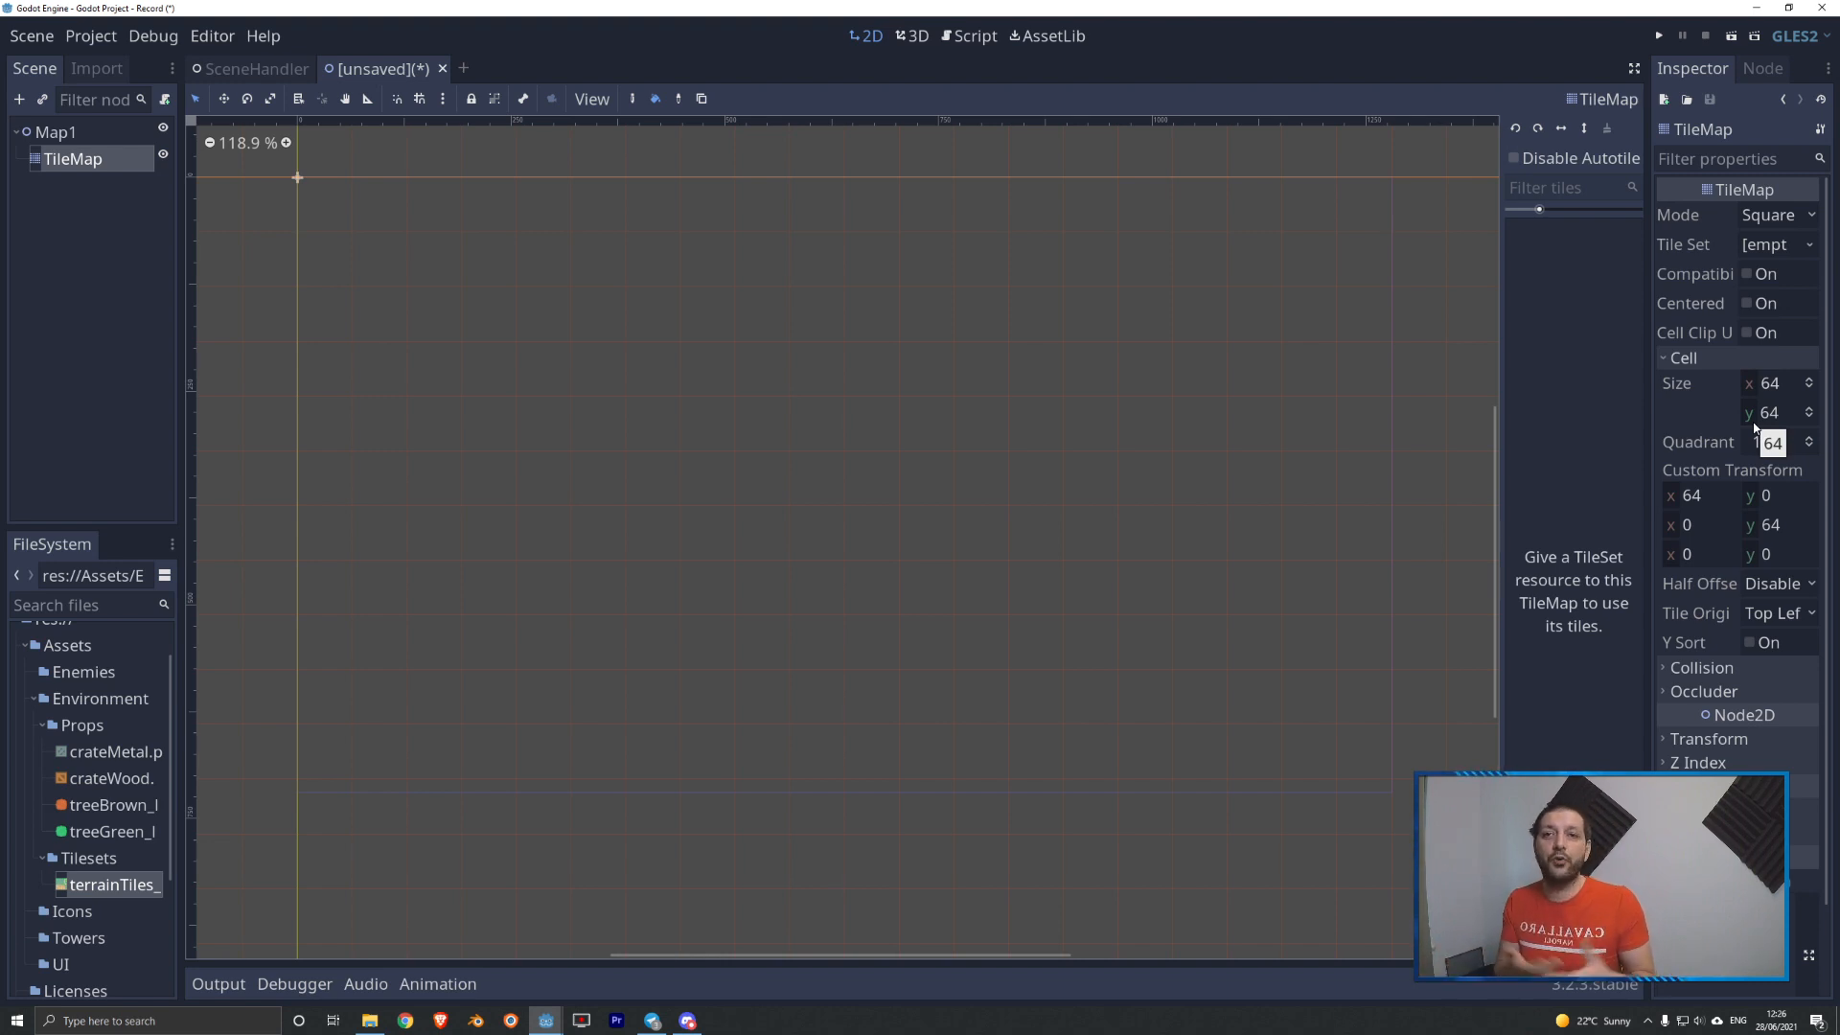
{"action": "left_click", "coordinate": [1708, 358]}
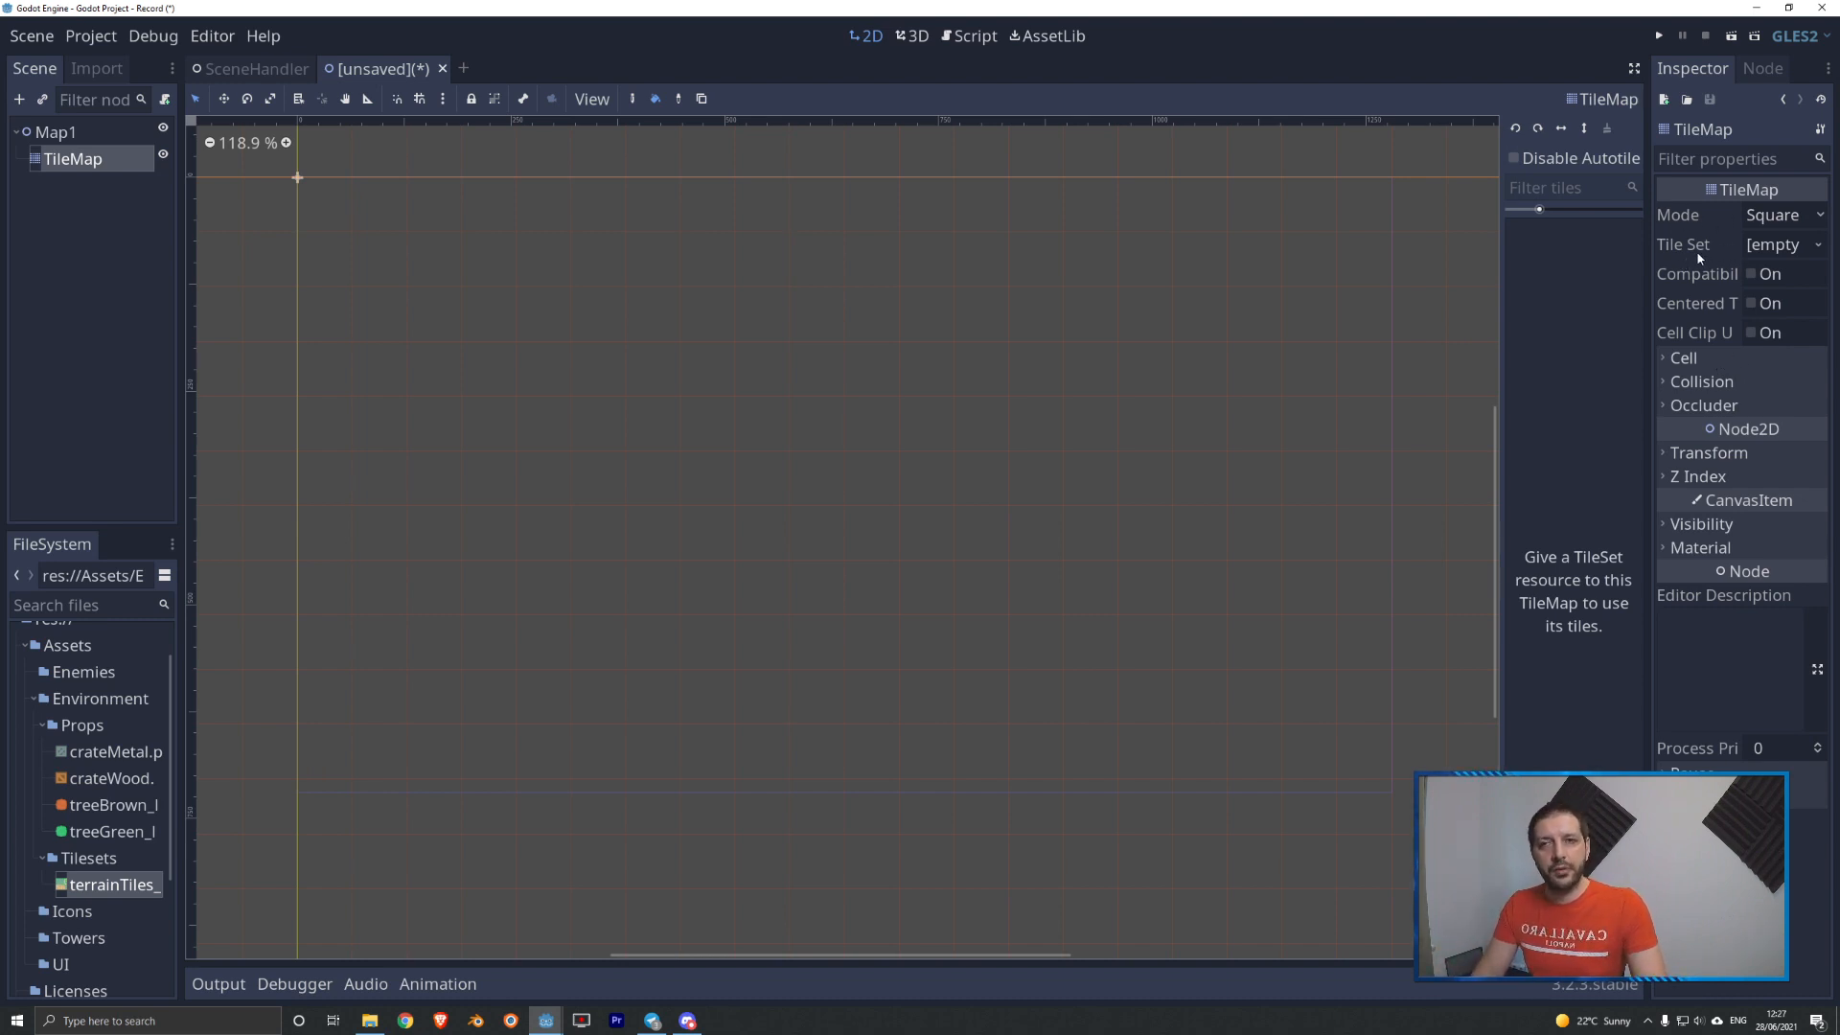
{"action": "left_click", "coordinate": [1814, 249]}
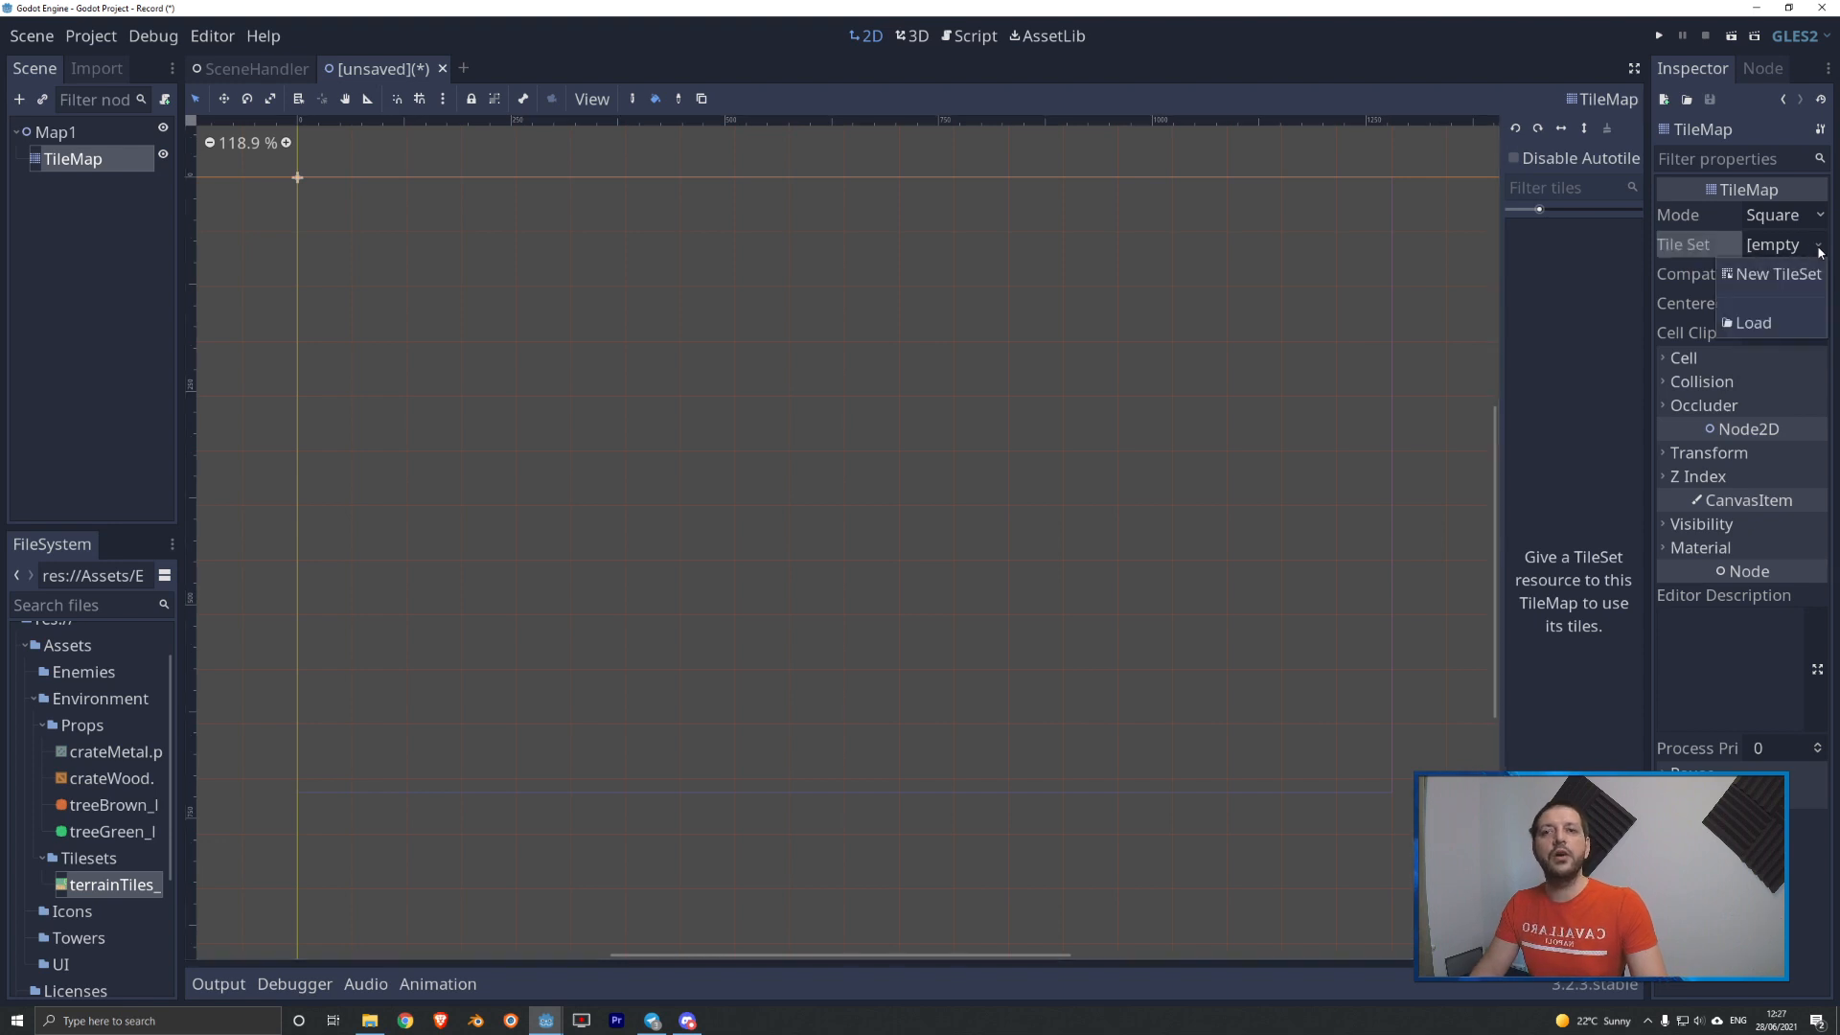
{"action": "left_click", "coordinate": [1762, 276]}
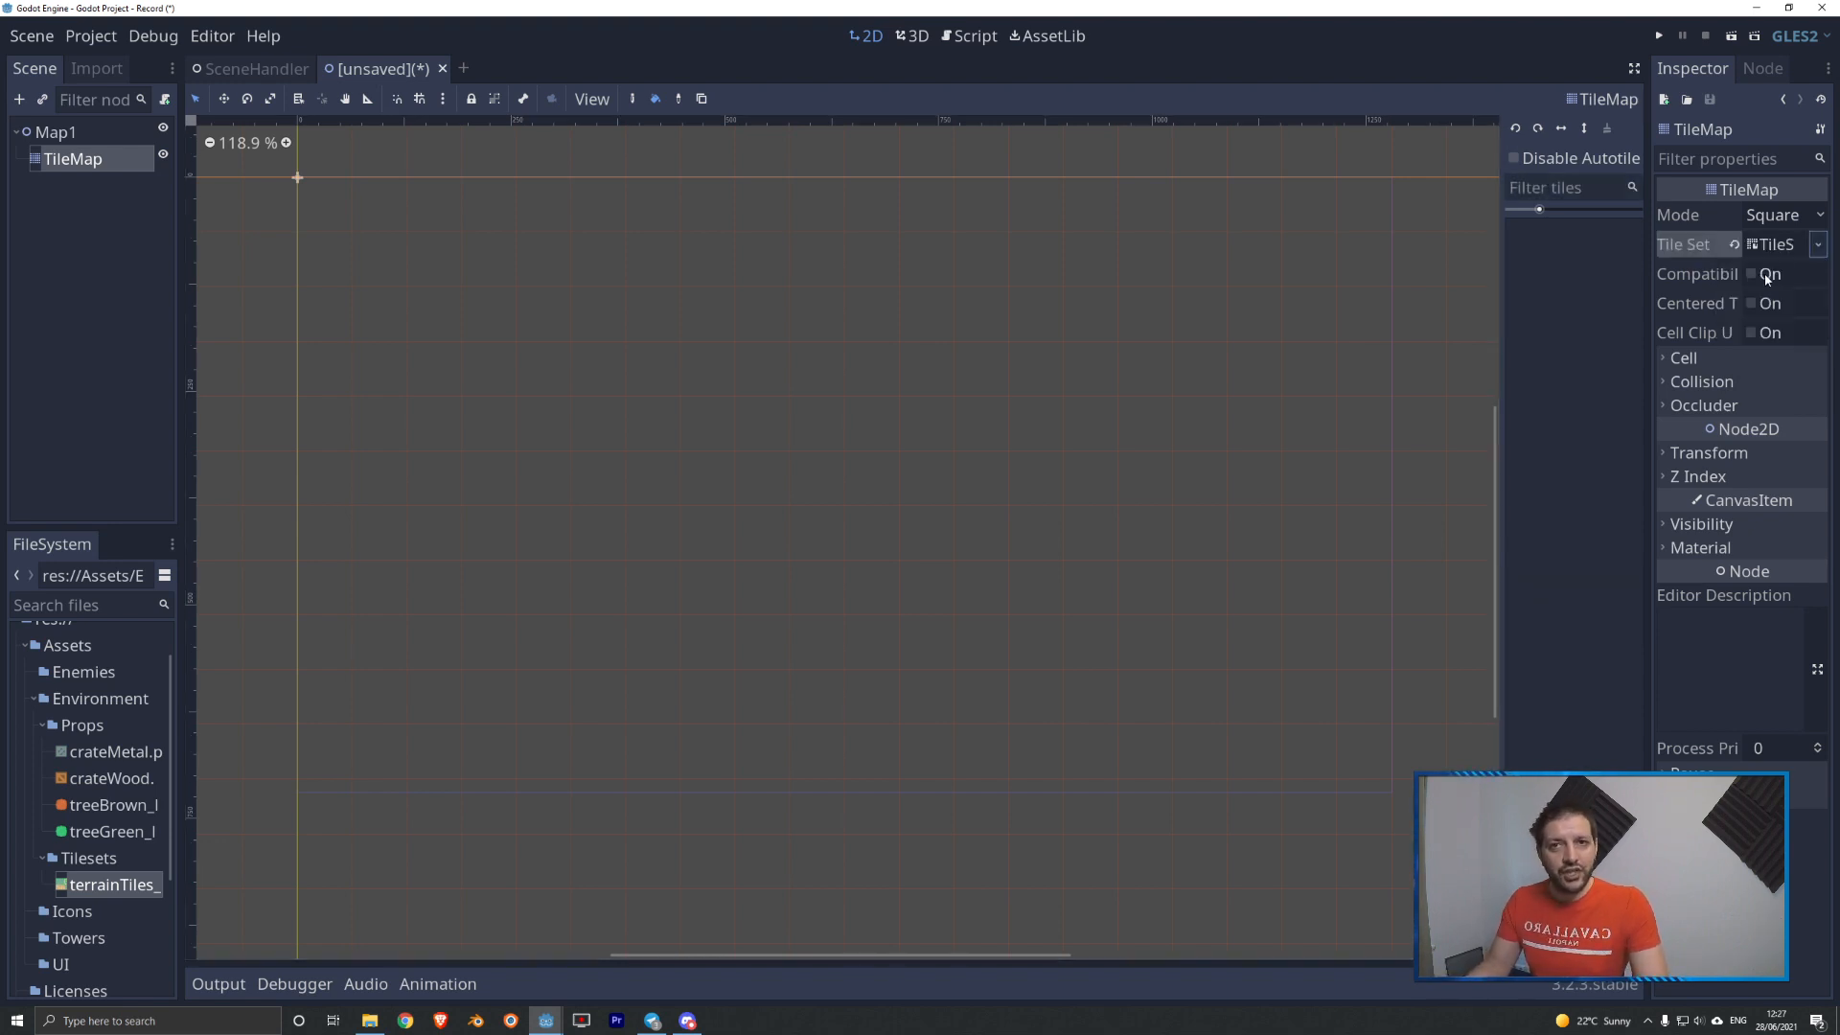
- Open the new TileSet for editing and add terrainTiles_default.png from the Tilesets folder as its texture
{"action": "left_click", "coordinate": [1777, 246]}
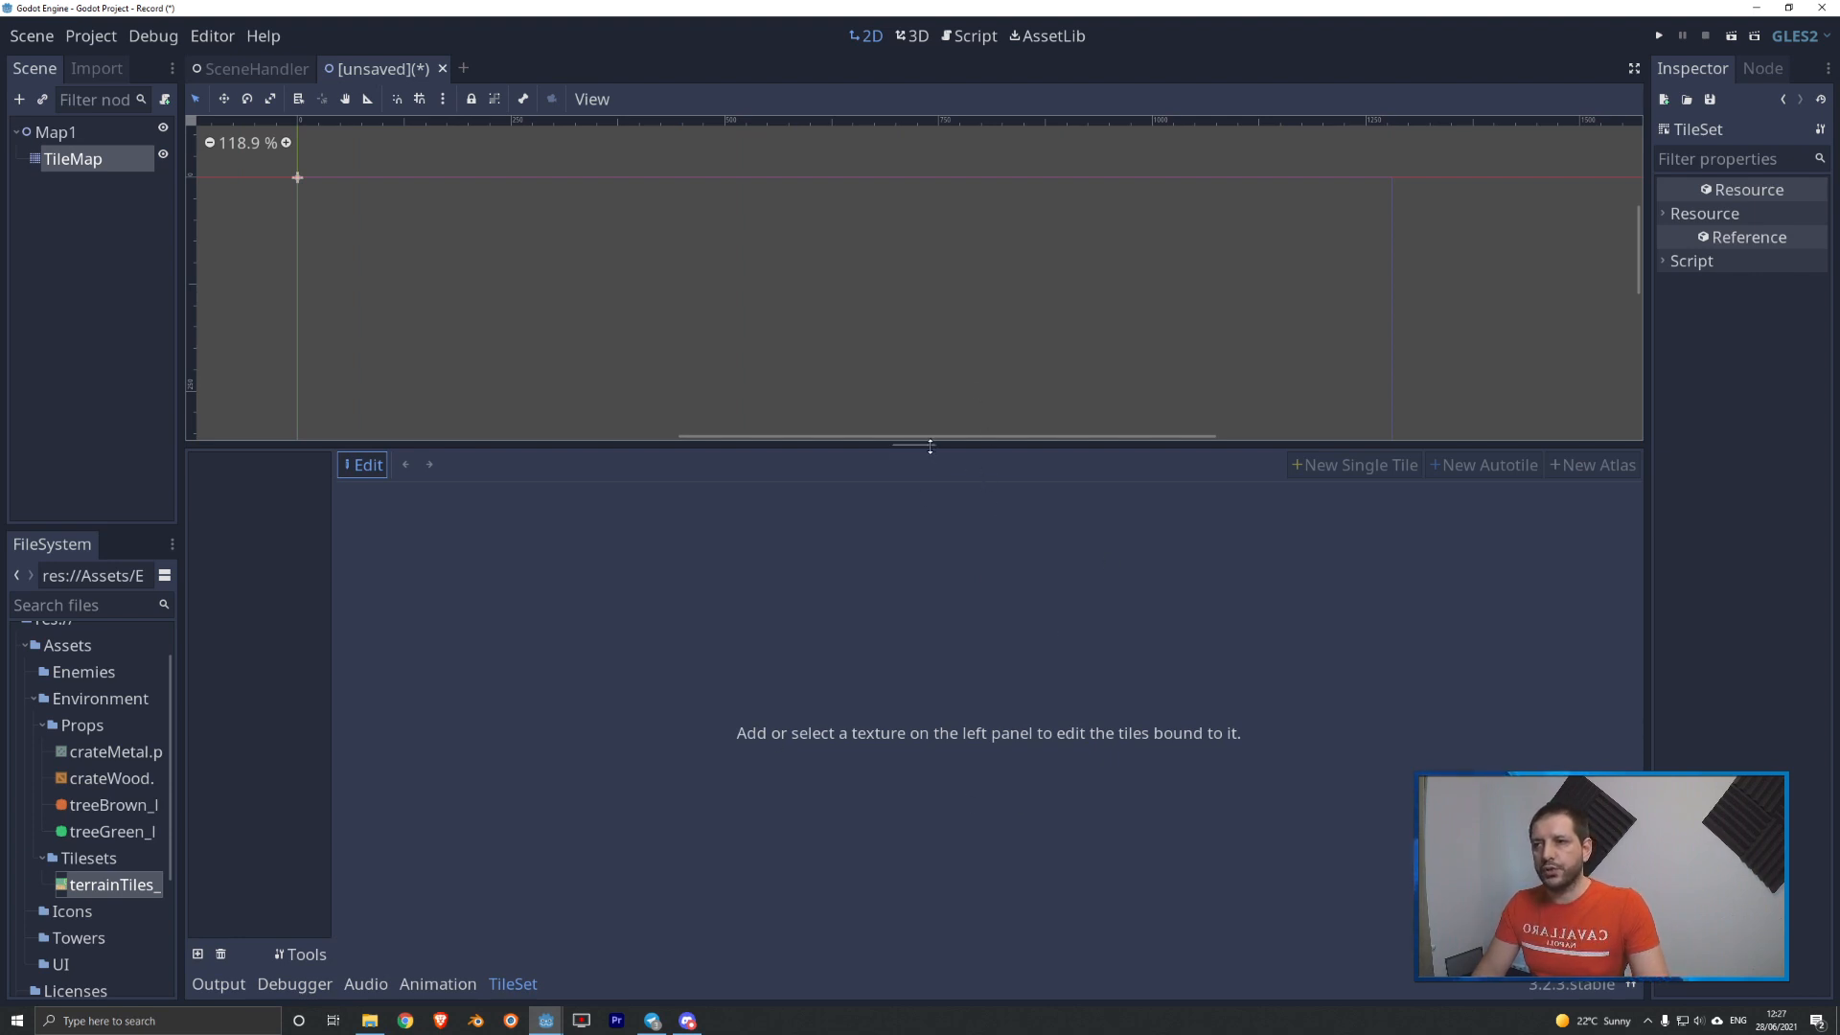
{"action": "left_click_drag", "start_coordinate": [924, 444], "coordinate": [963, 527]}
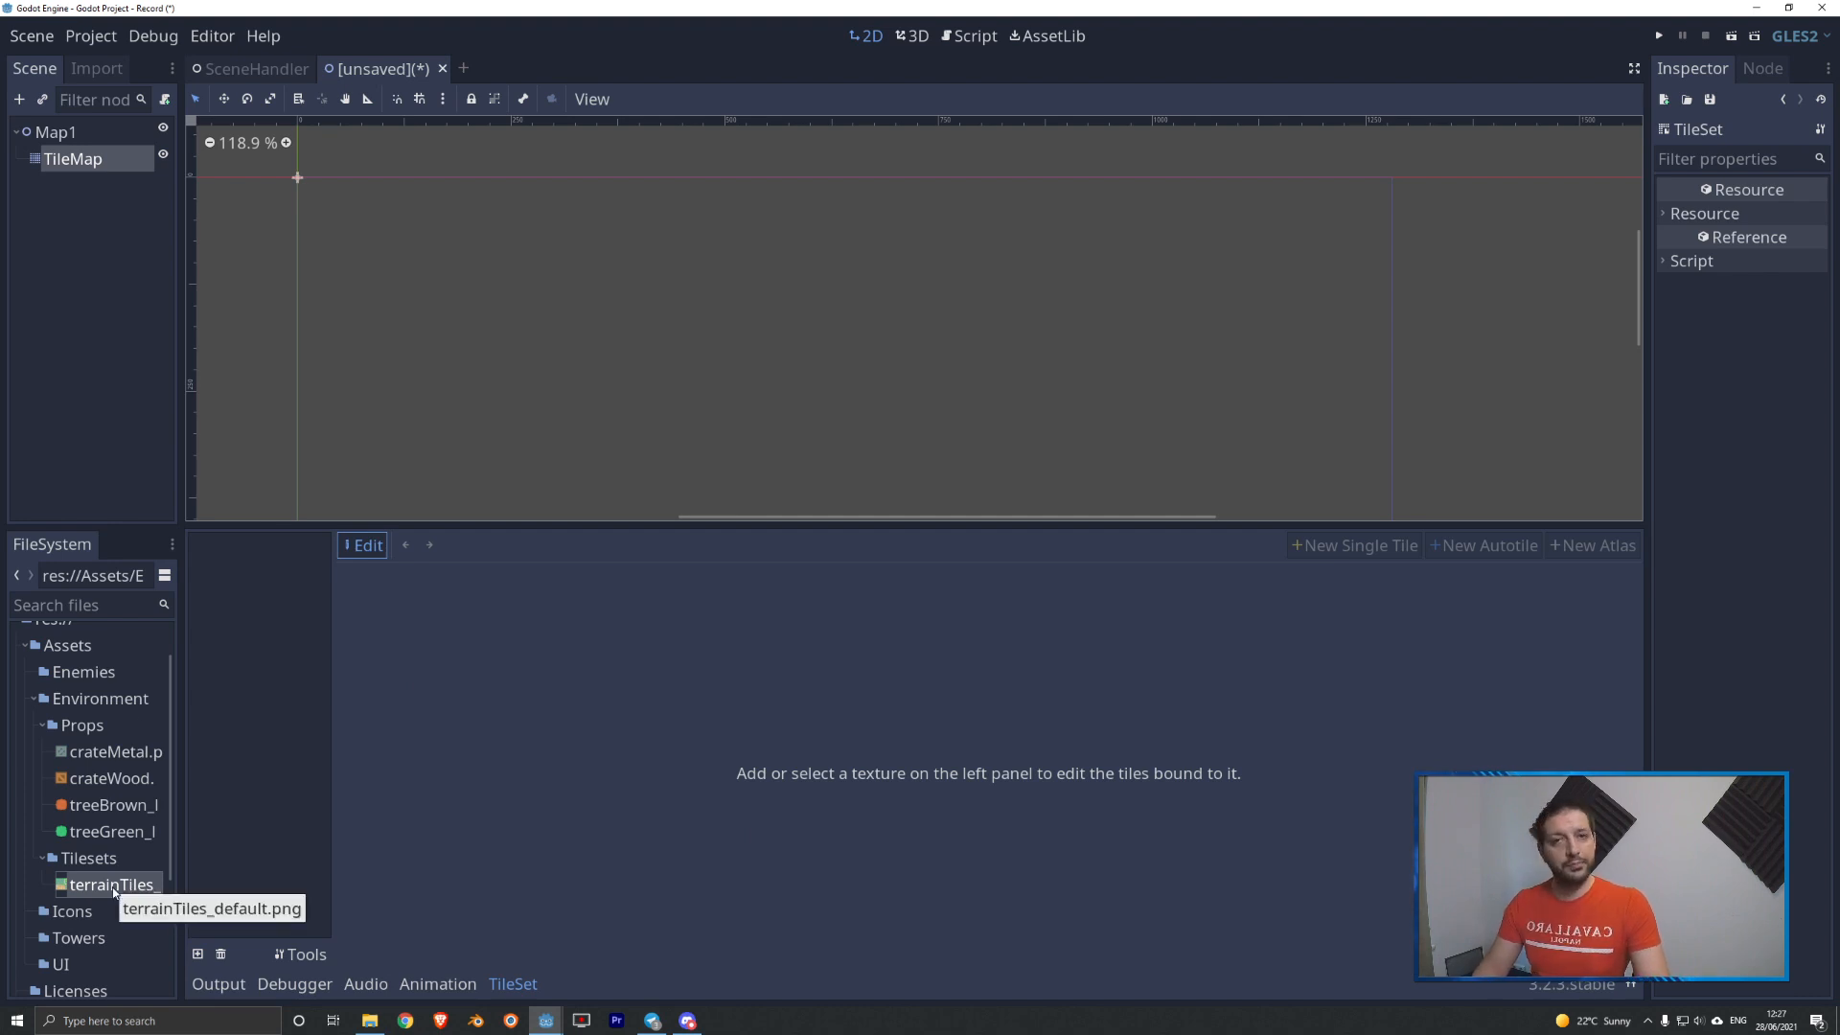
{"action": "left_click_drag", "start_coordinate": [113, 891], "coordinate": [263, 610]}
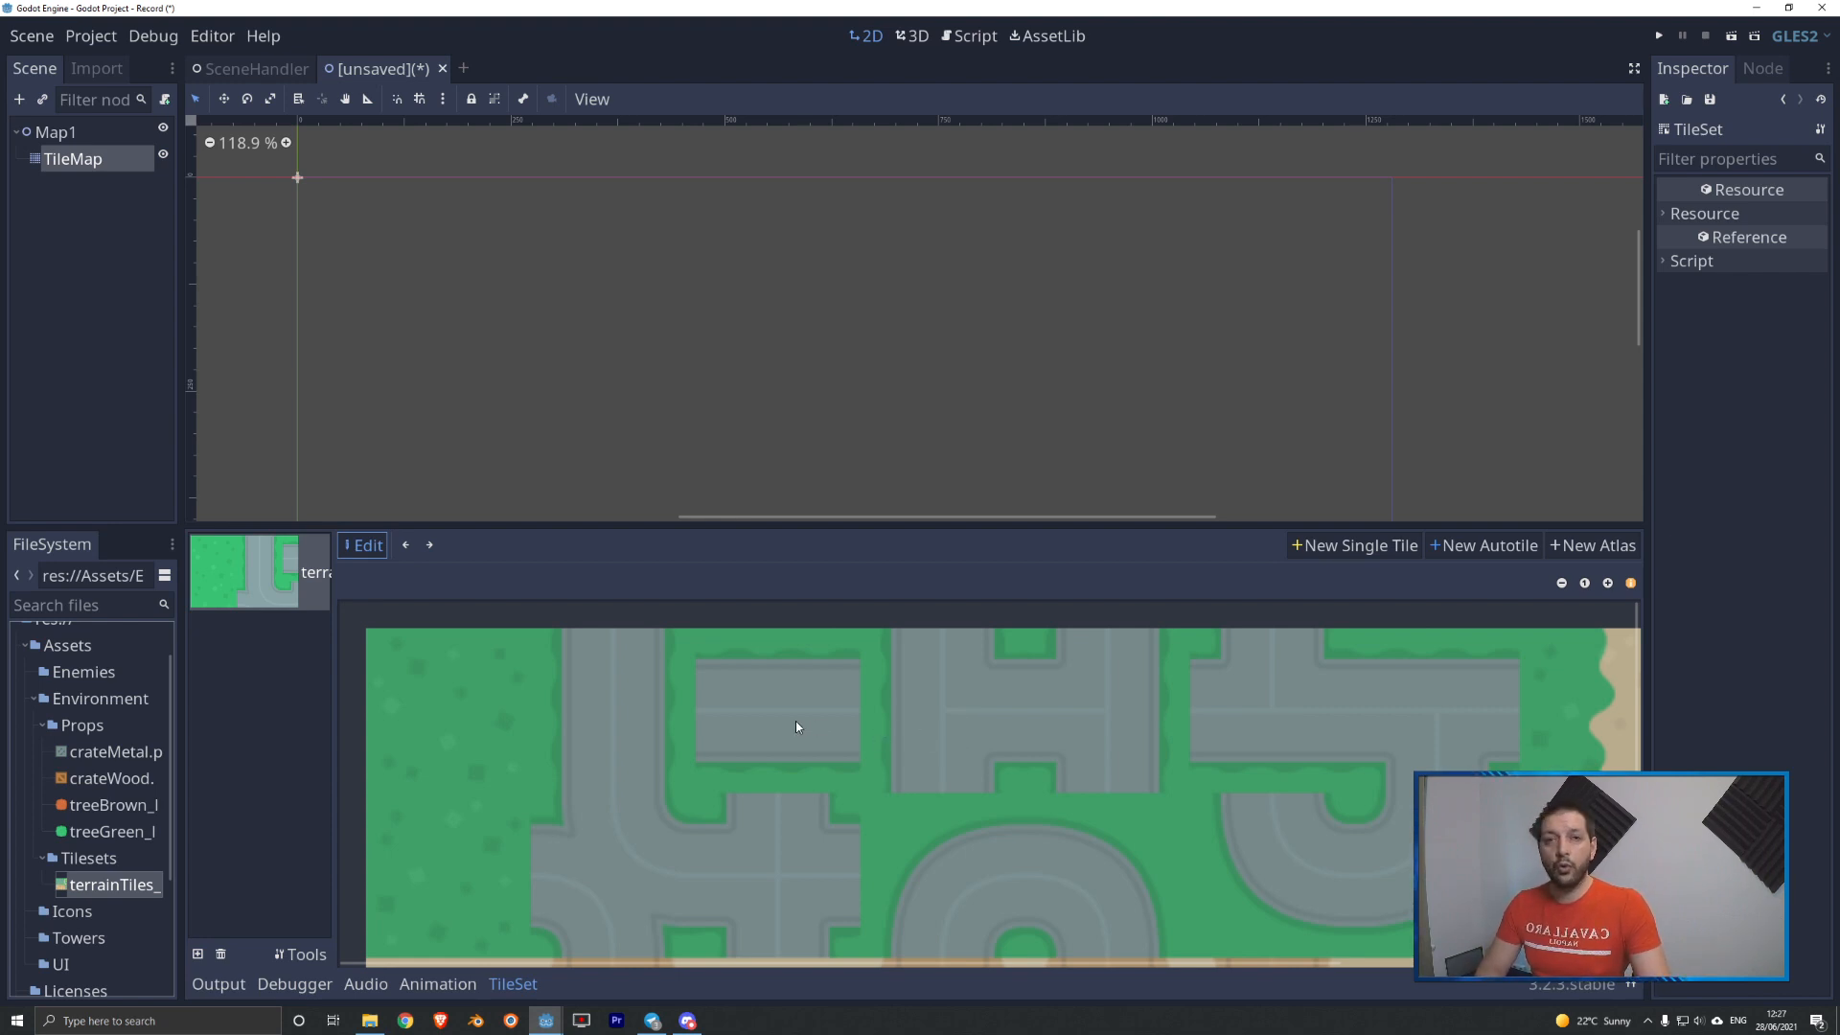
- Enlarge the TileSet editing area and create a single tile with a freehand region across the grey road tiles in the upper rows
{"action": "scroll", "coordinate": [795, 721], "scroll_direction": "down", "scroll_amount": 3, "text": "ctrl"}
{"action": "scroll", "coordinate": [716, 733], "scroll_direction": "up", "scroll_amount": 1, "text": "ctrl"}
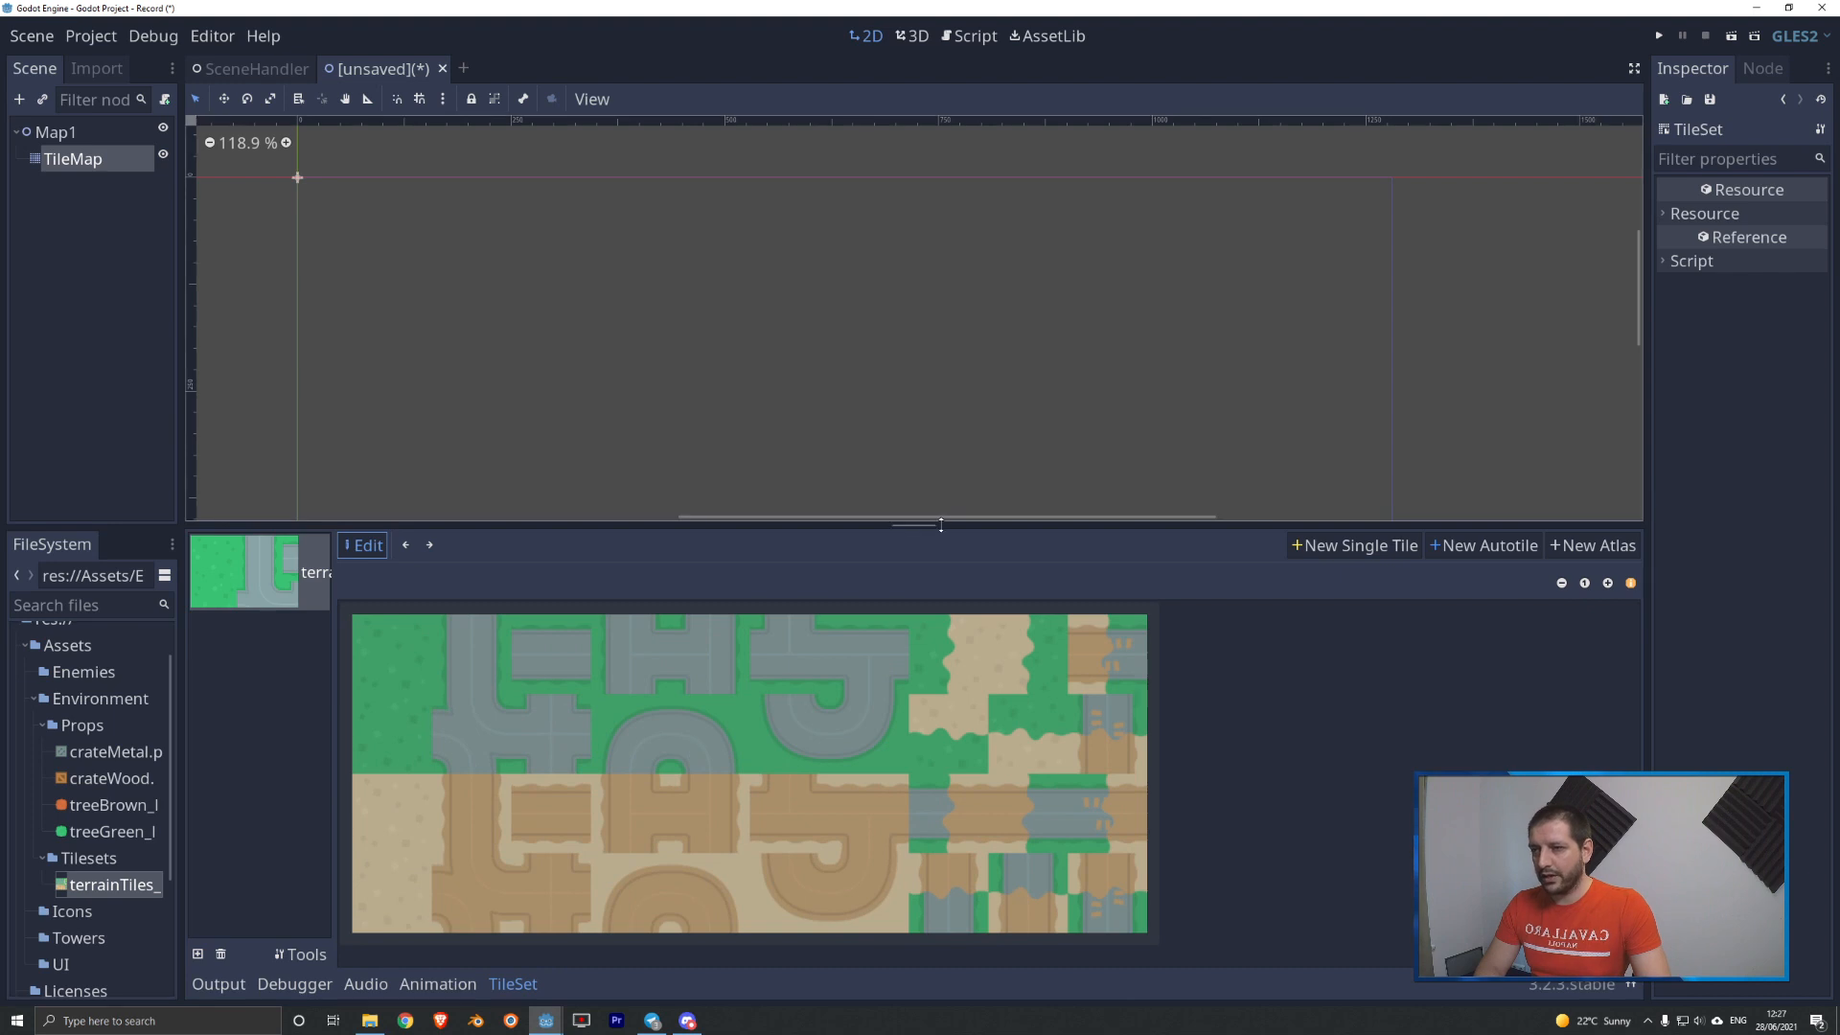
{"action": "left_click_drag", "start_coordinate": [941, 524], "coordinate": [863, 268]}
{"action": "scroll", "coordinate": [760, 546], "scroll_direction": "up", "scroll_amount": 2, "text": "ctrl"}
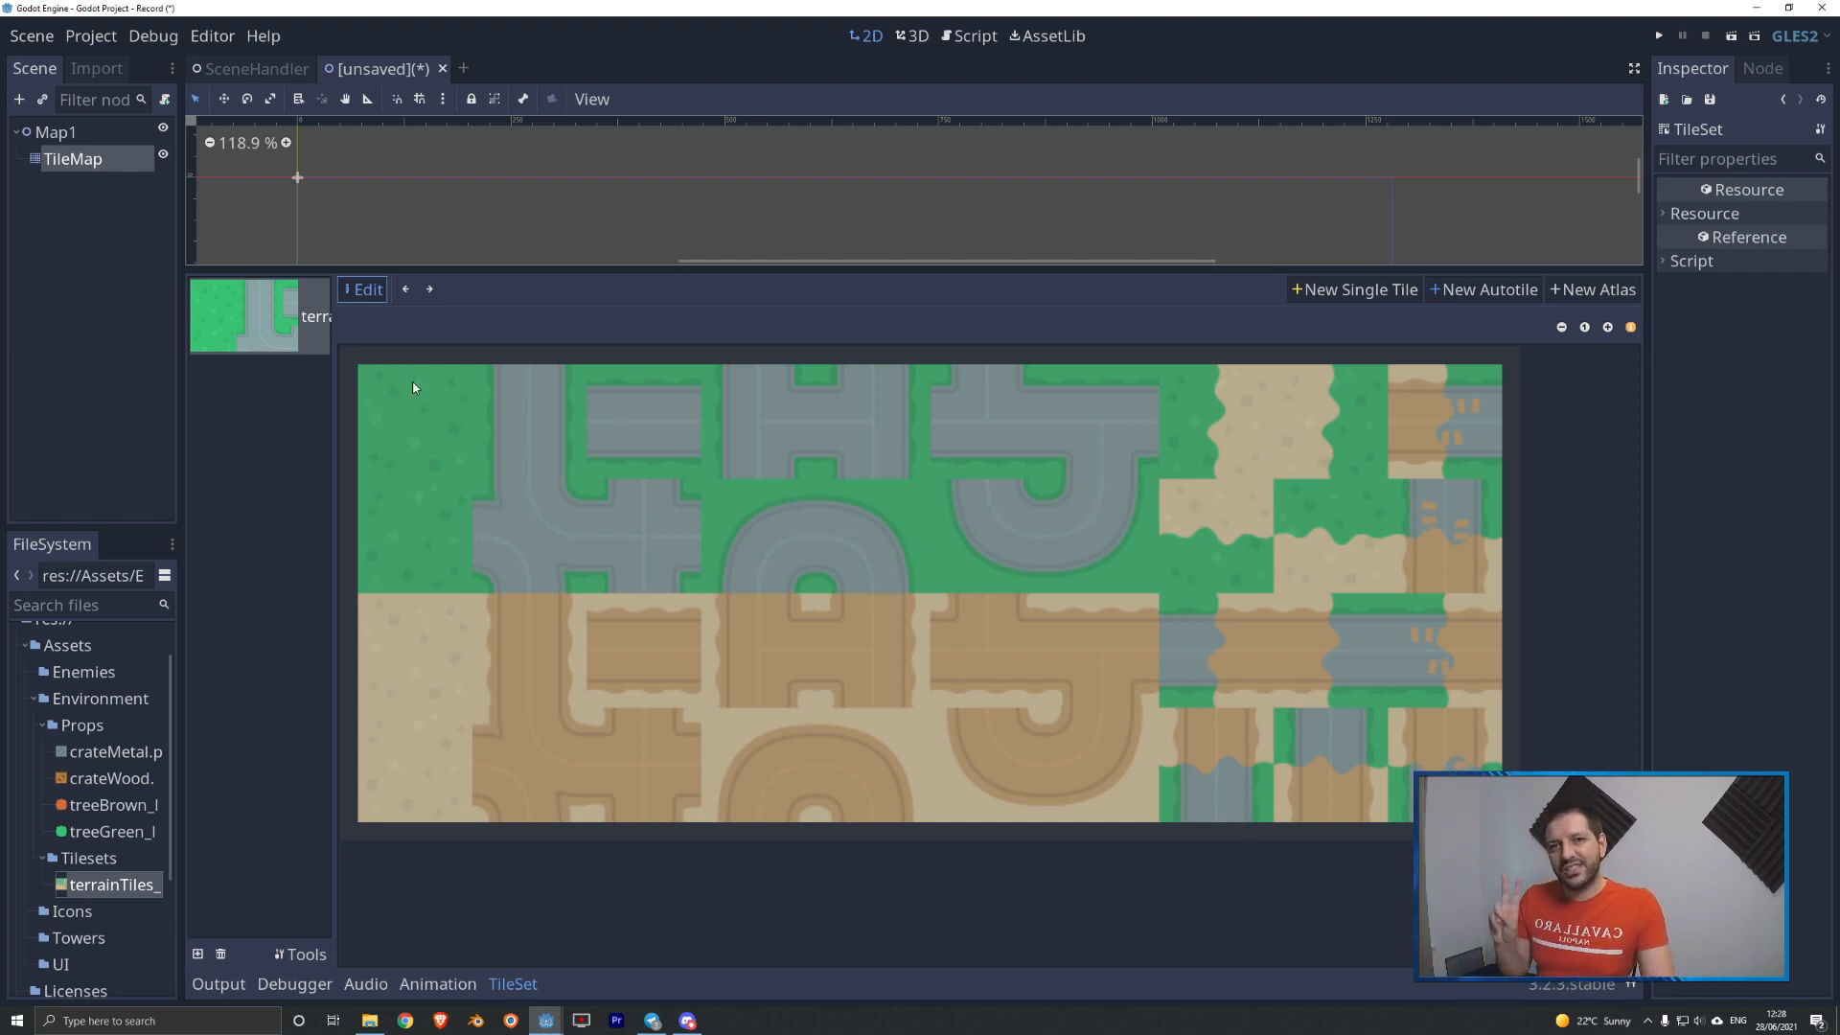
{"action": "left_click", "coordinate": [1359, 292]}
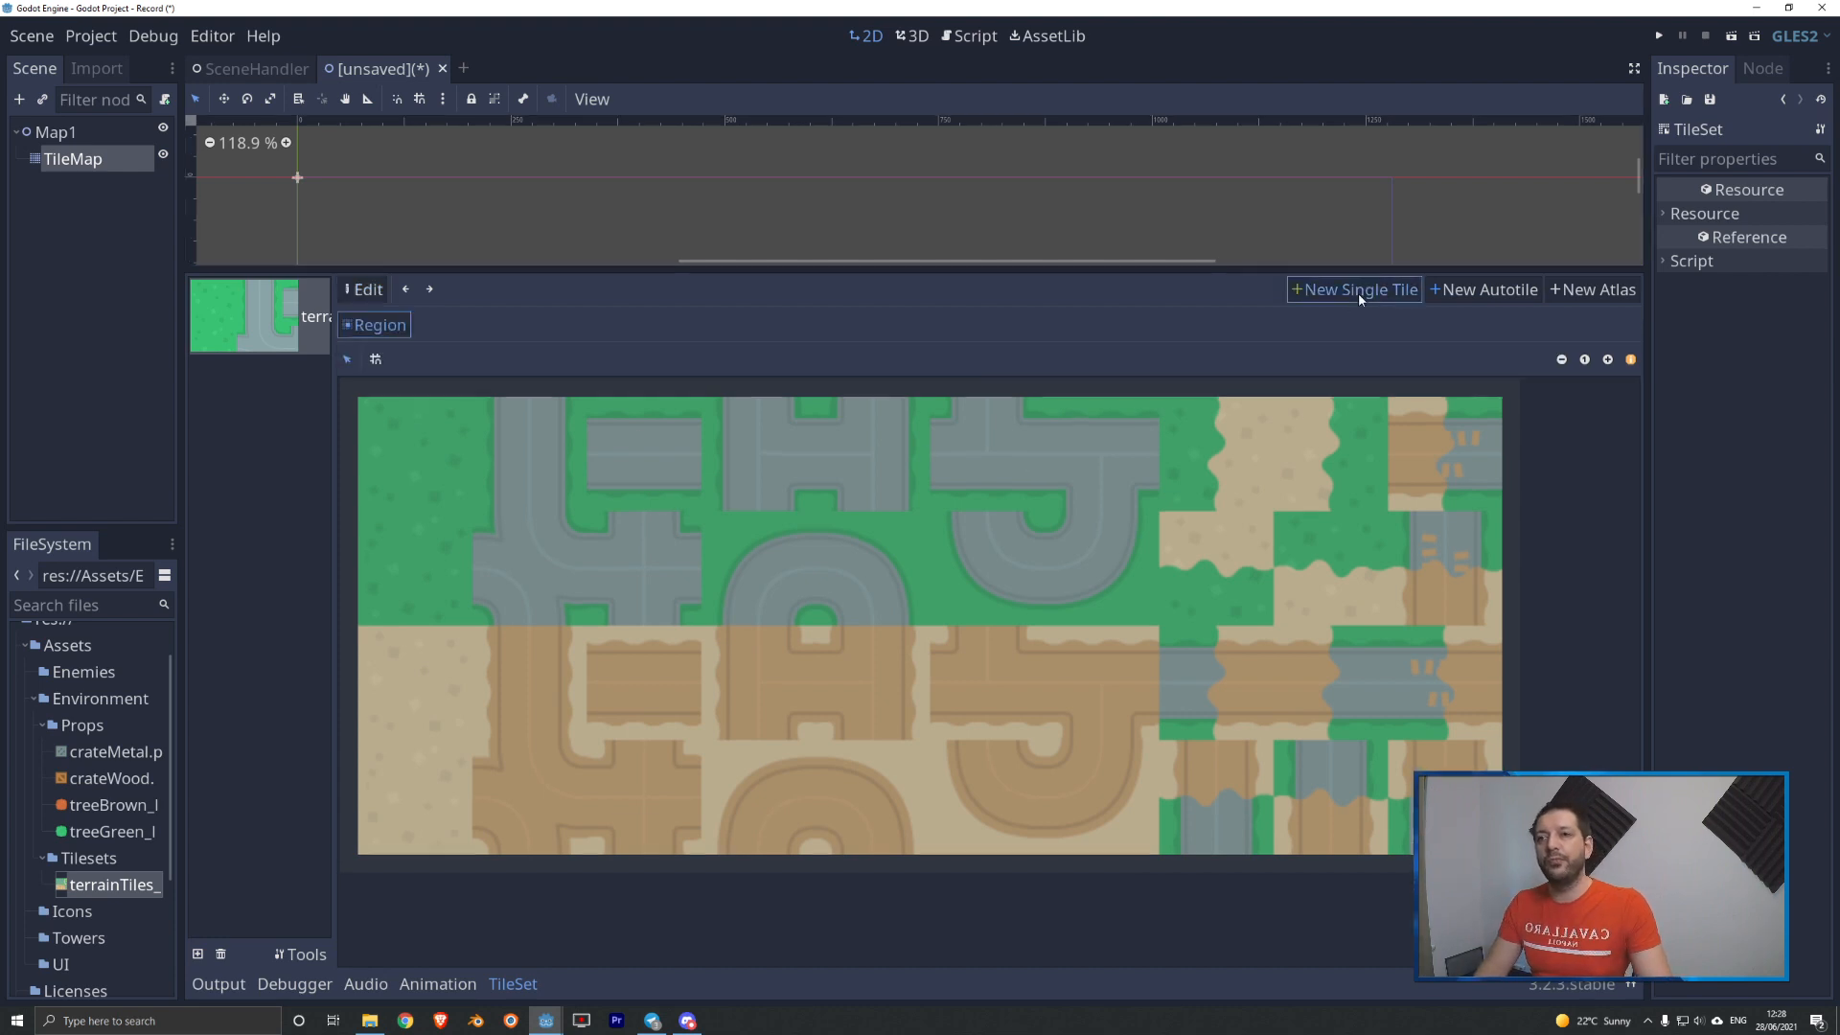
{"action": "left_click_drag", "start_coordinate": [422, 428], "coordinate": [790, 625]}
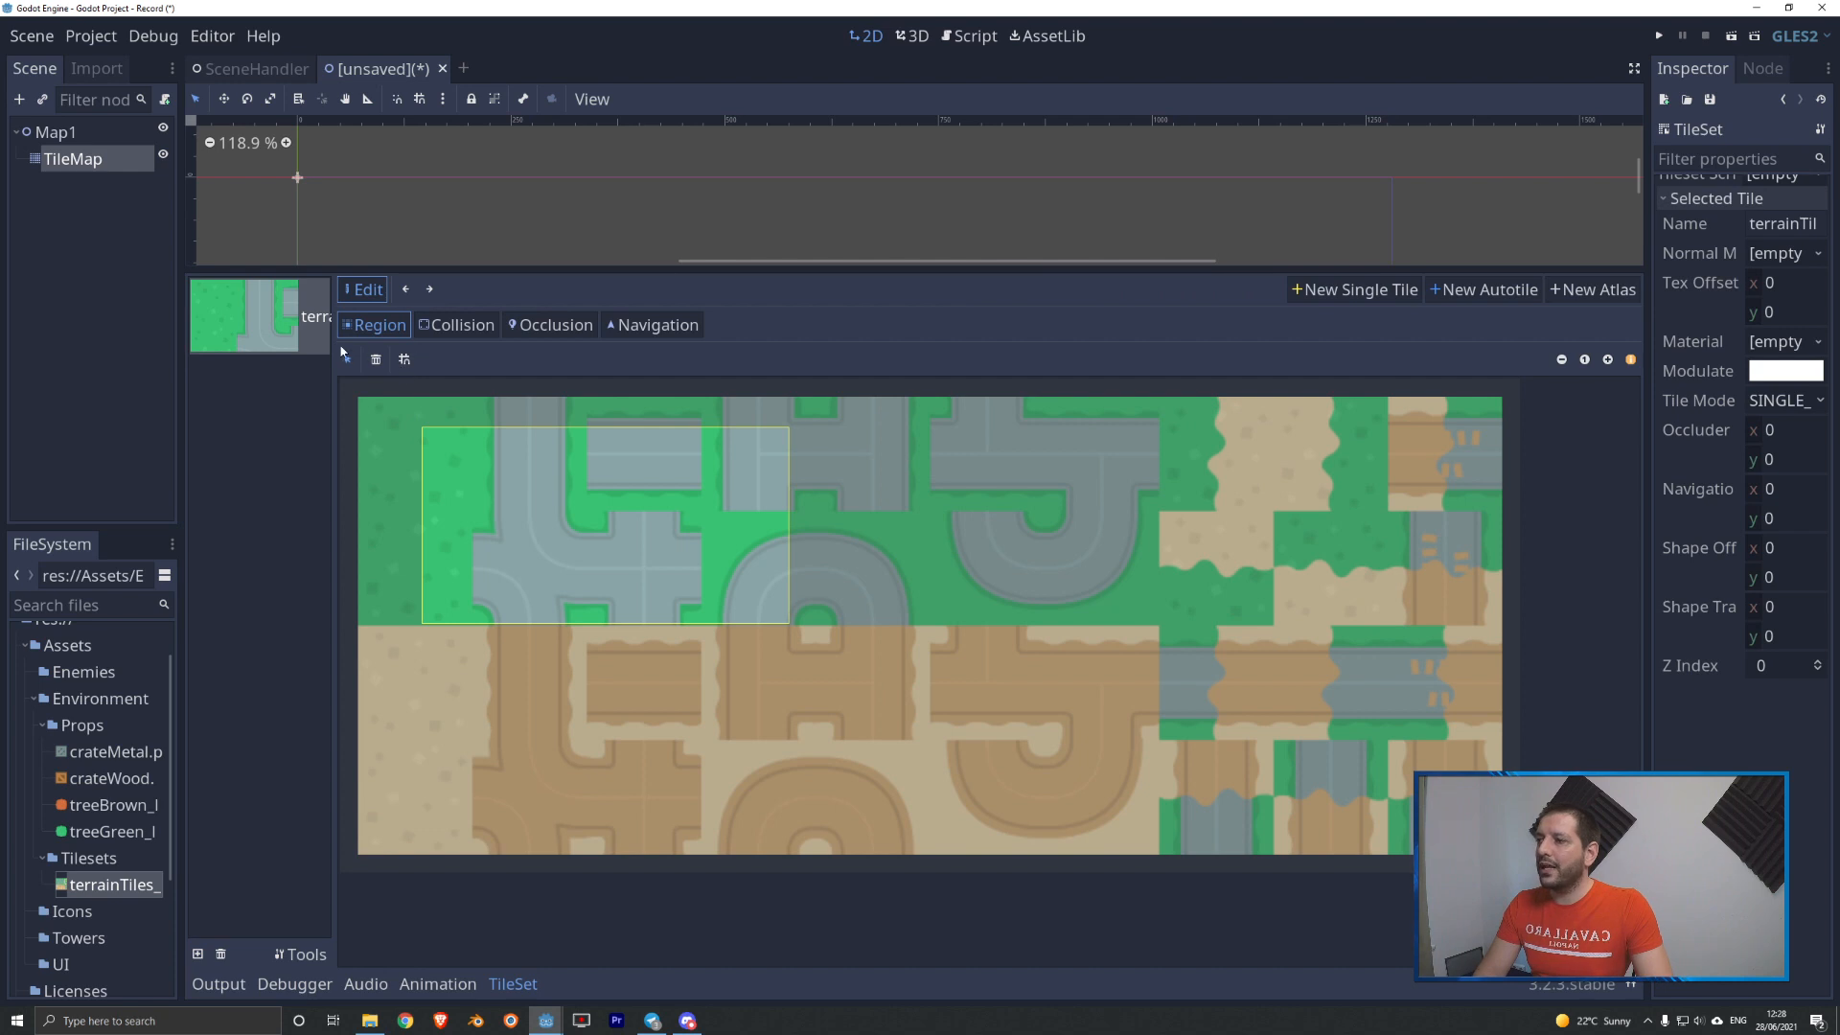
- Enable the snapping grid for the tilesheet and set its snap step to 64 by 64
{"action": "left_click", "coordinate": [406, 361]}
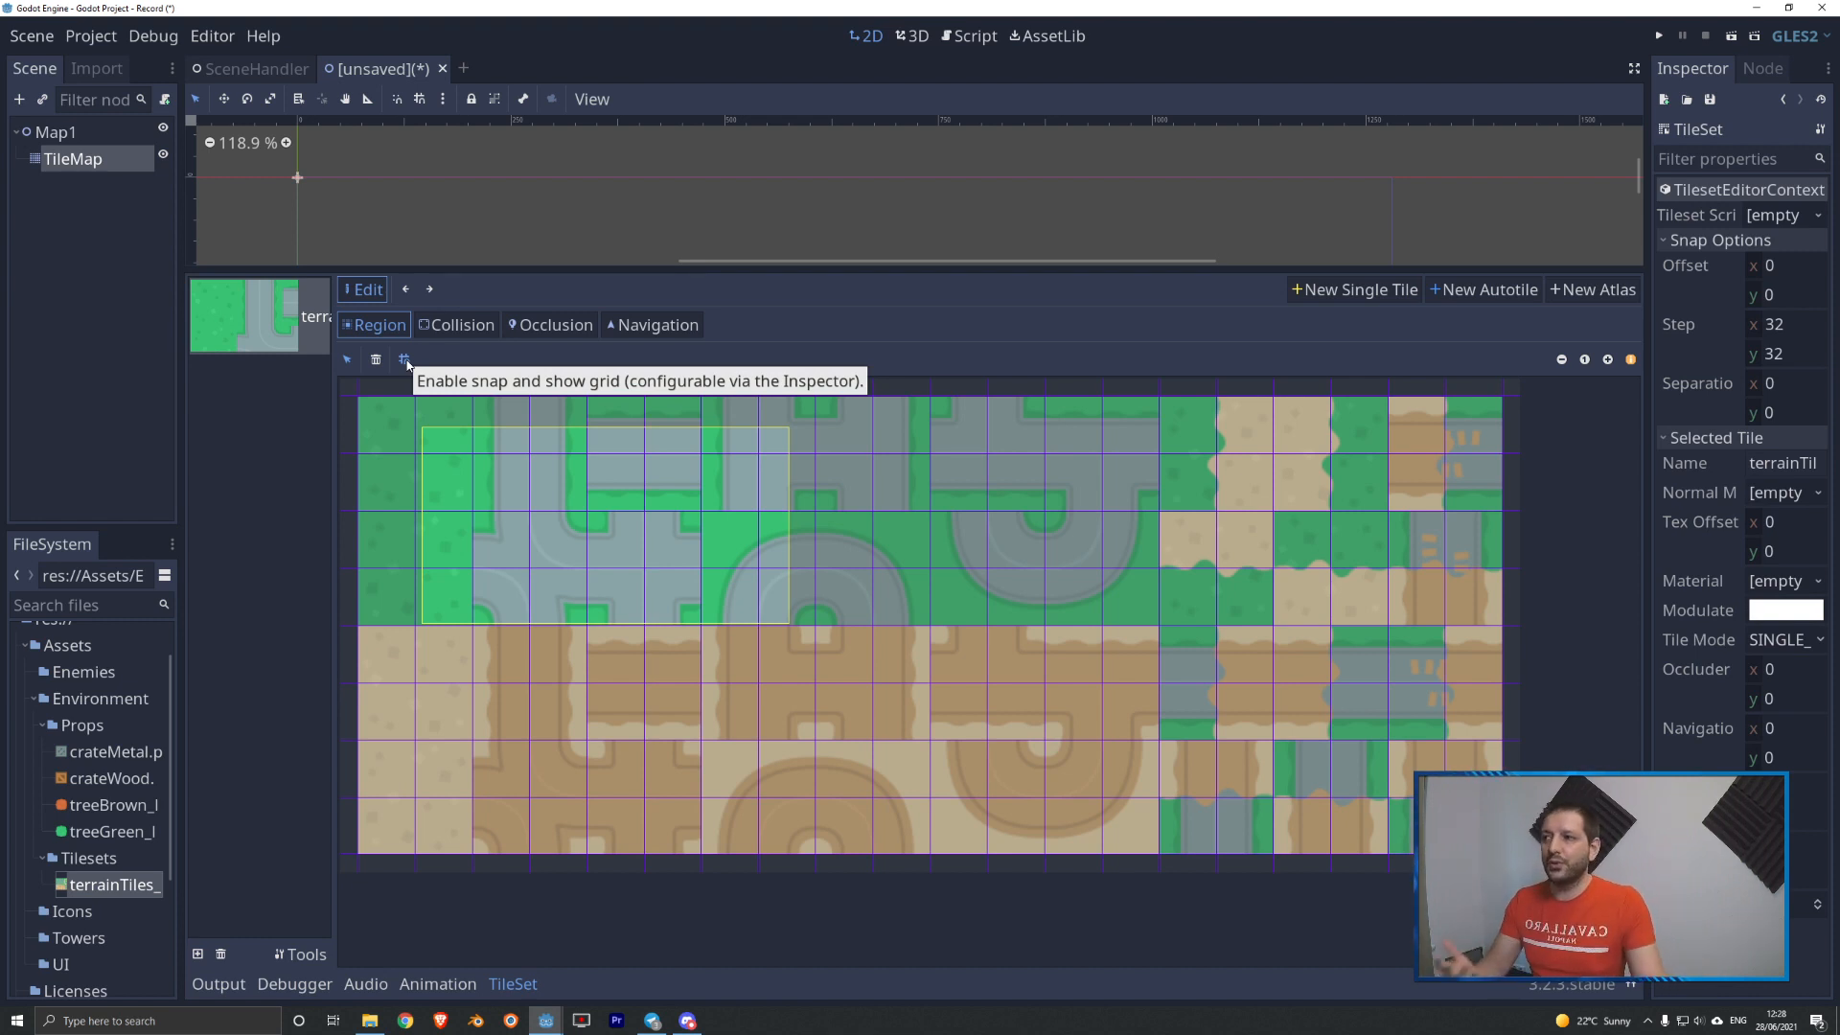
{"action": "left_click", "coordinate": [1722, 439]}
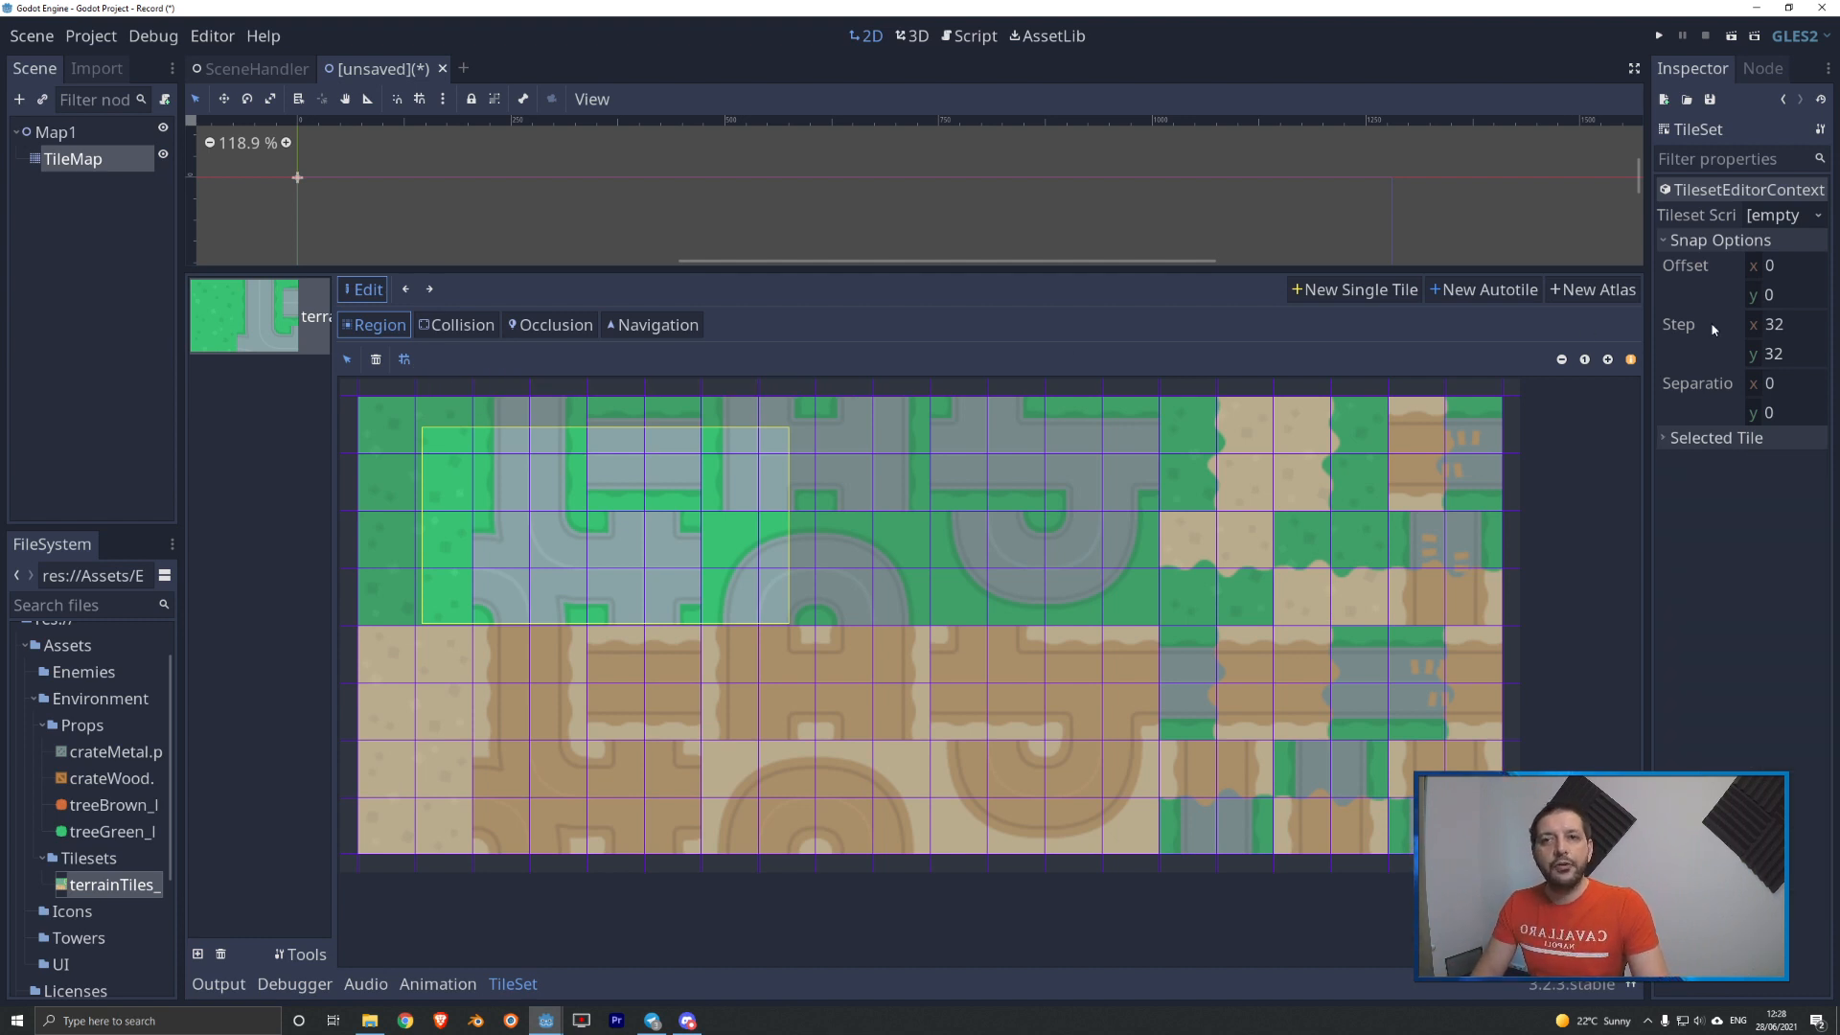
{"action": "left_click", "coordinate": [1714, 242]}
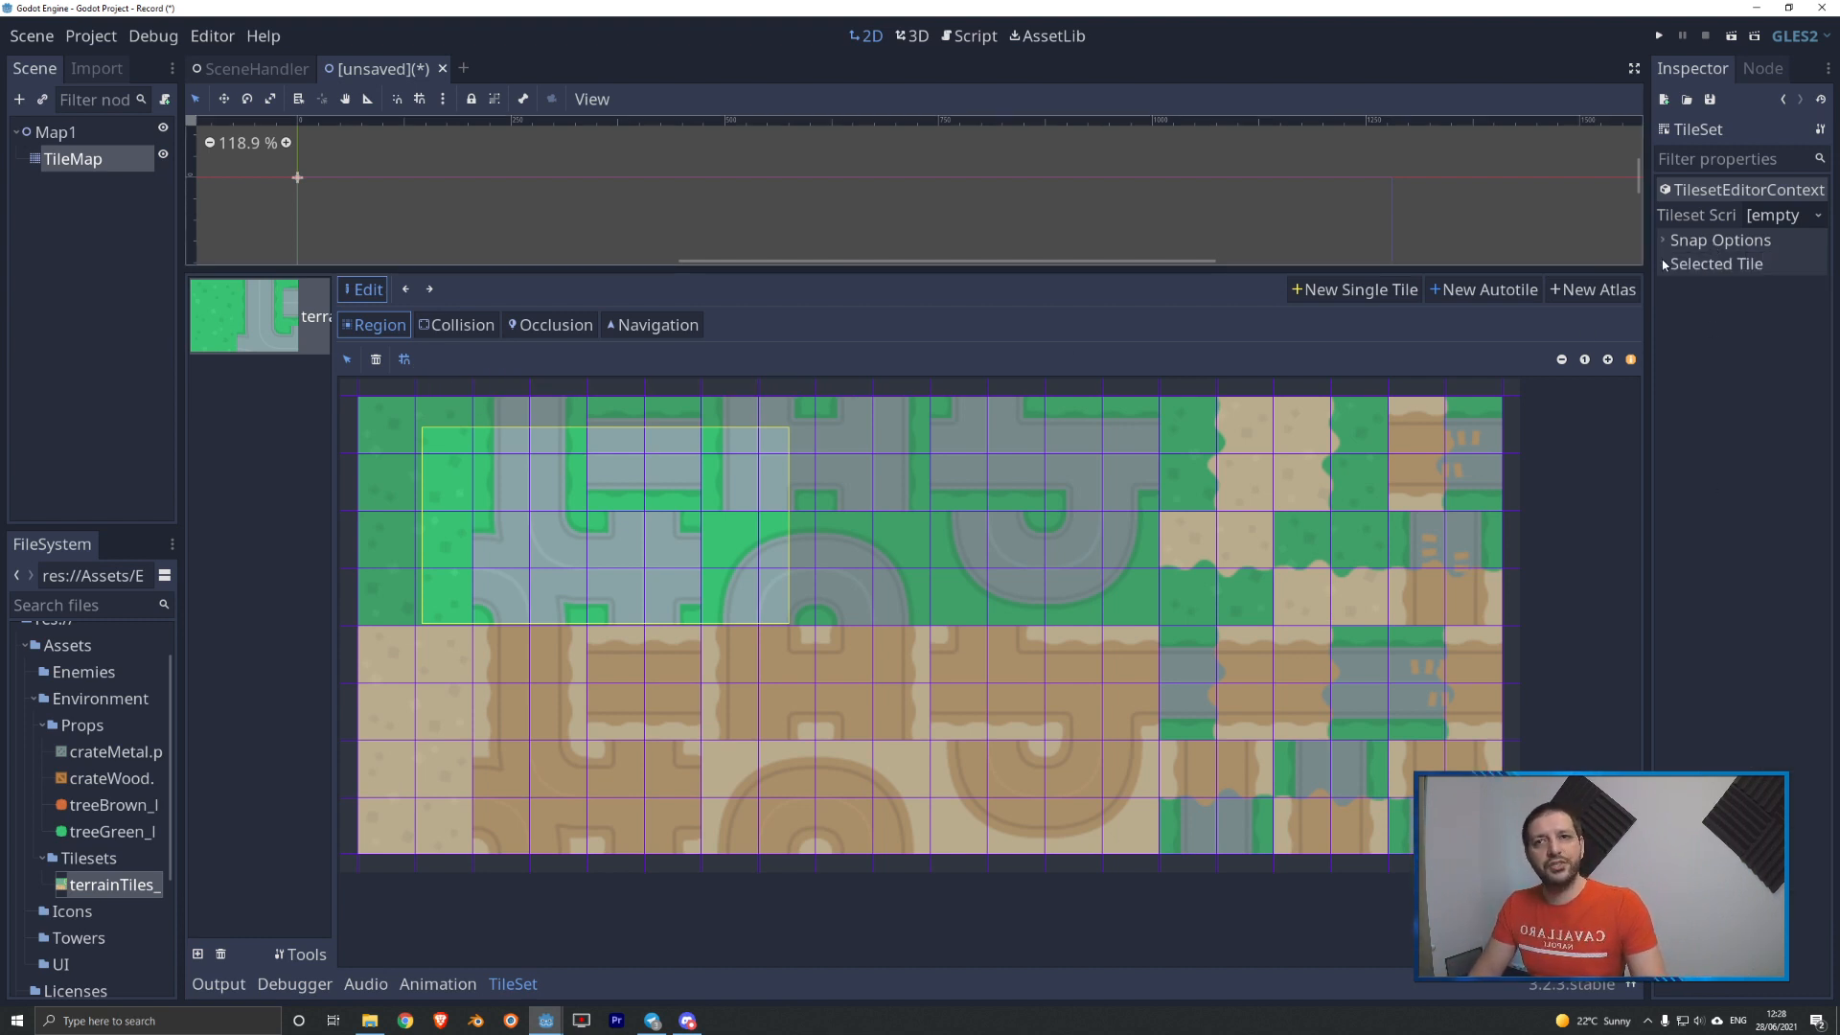
{"action": "left_click", "coordinate": [1714, 241]}
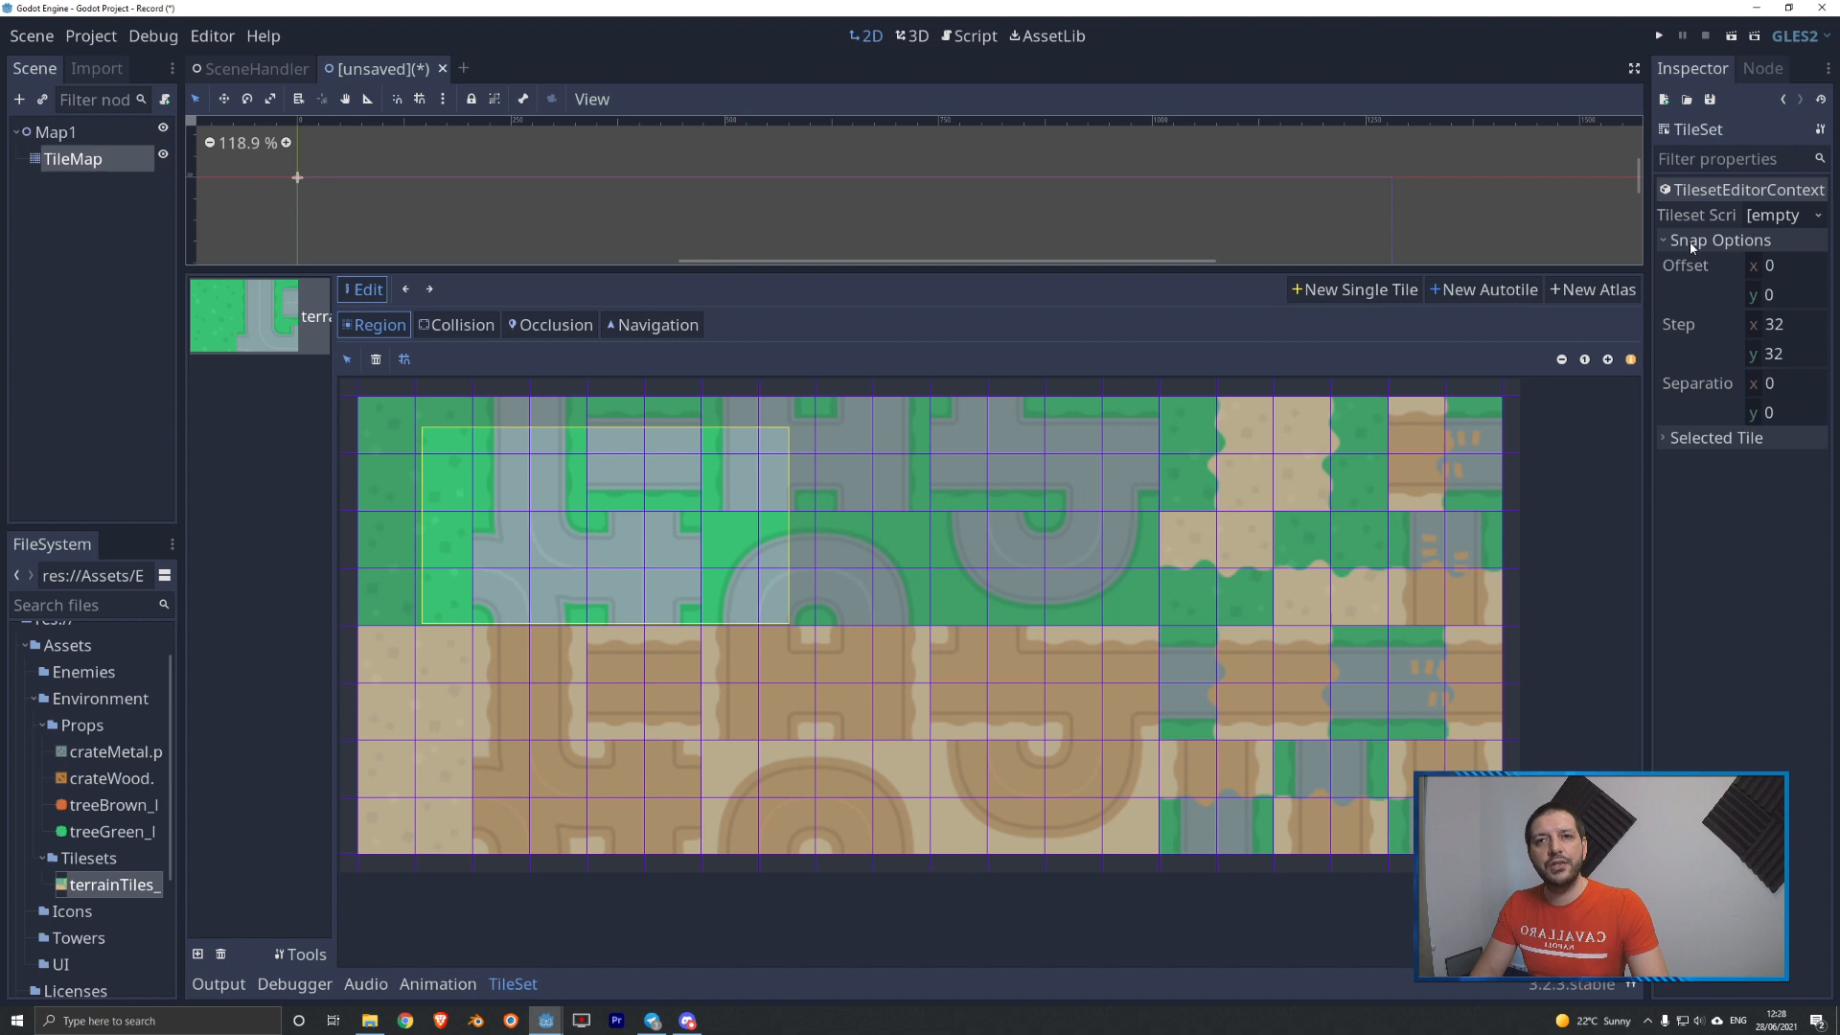
{"action": "left_click", "coordinate": [1769, 324]}
{"action": "type", "text": "64"}
{"action": "key", "text": "Tab"}
{"action": "type", "text": "64"}
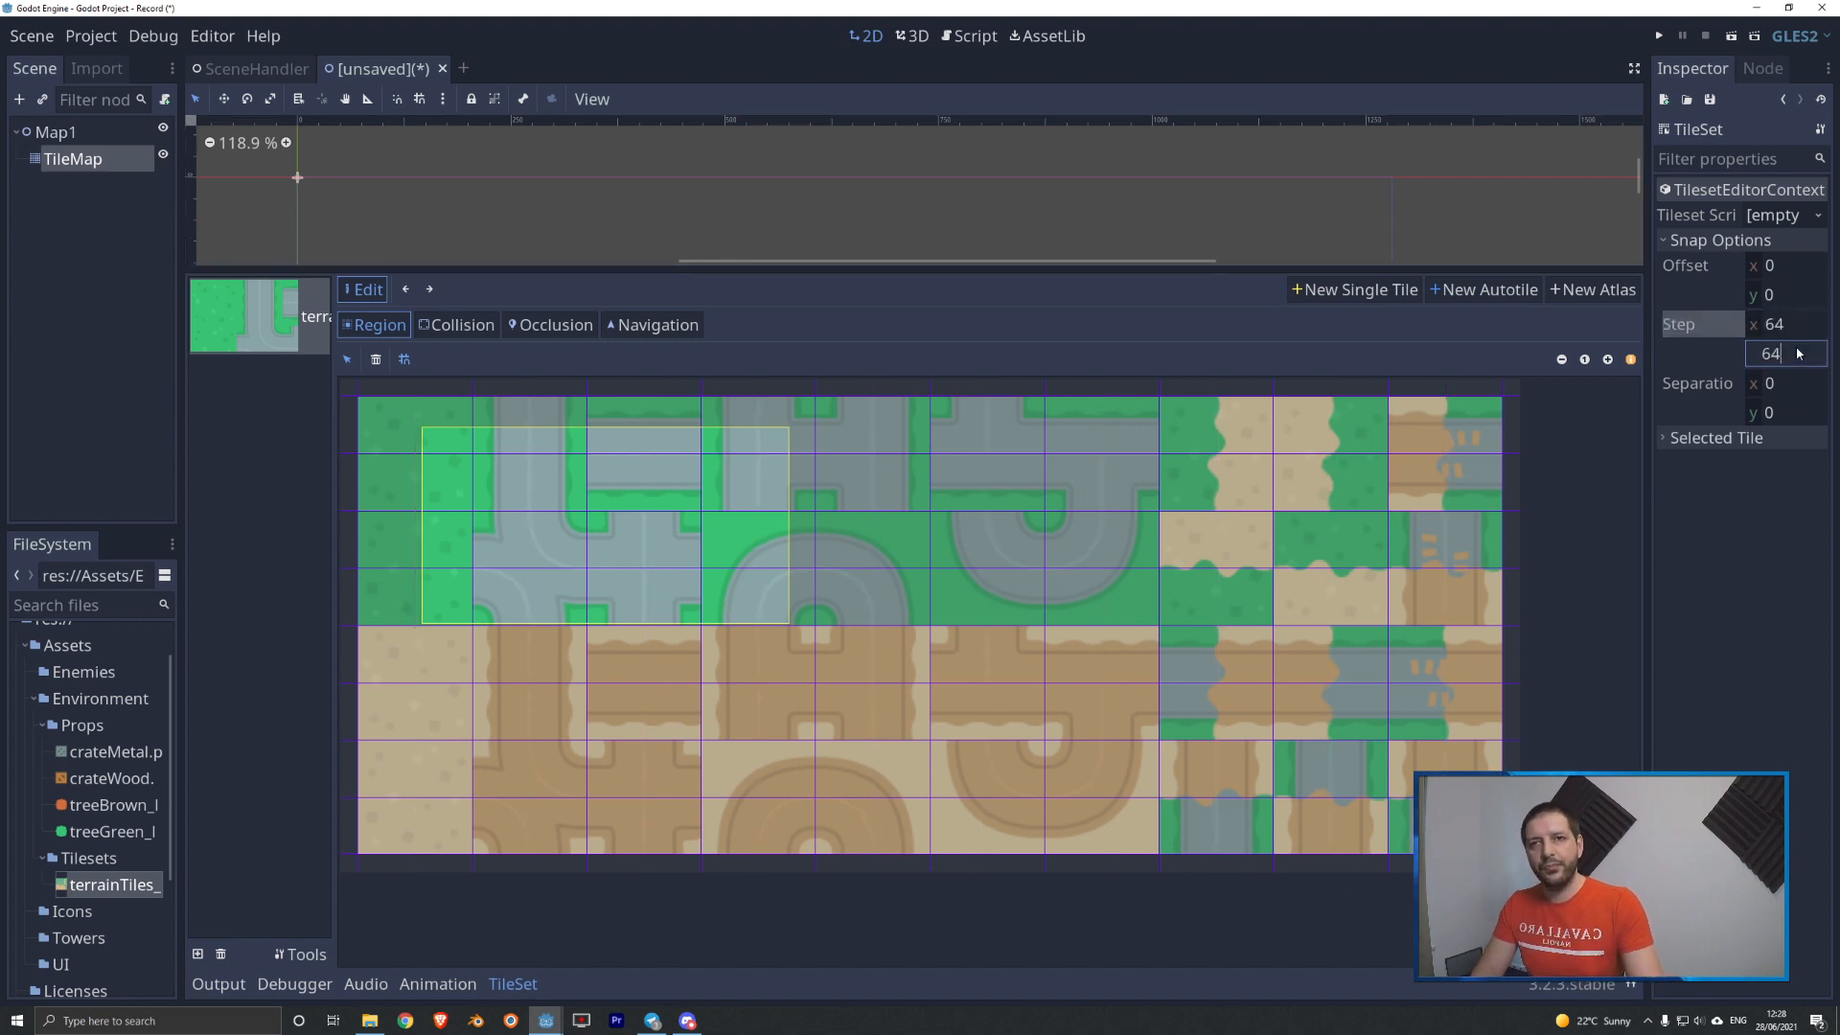
{"action": "key", "text": "Tab"}
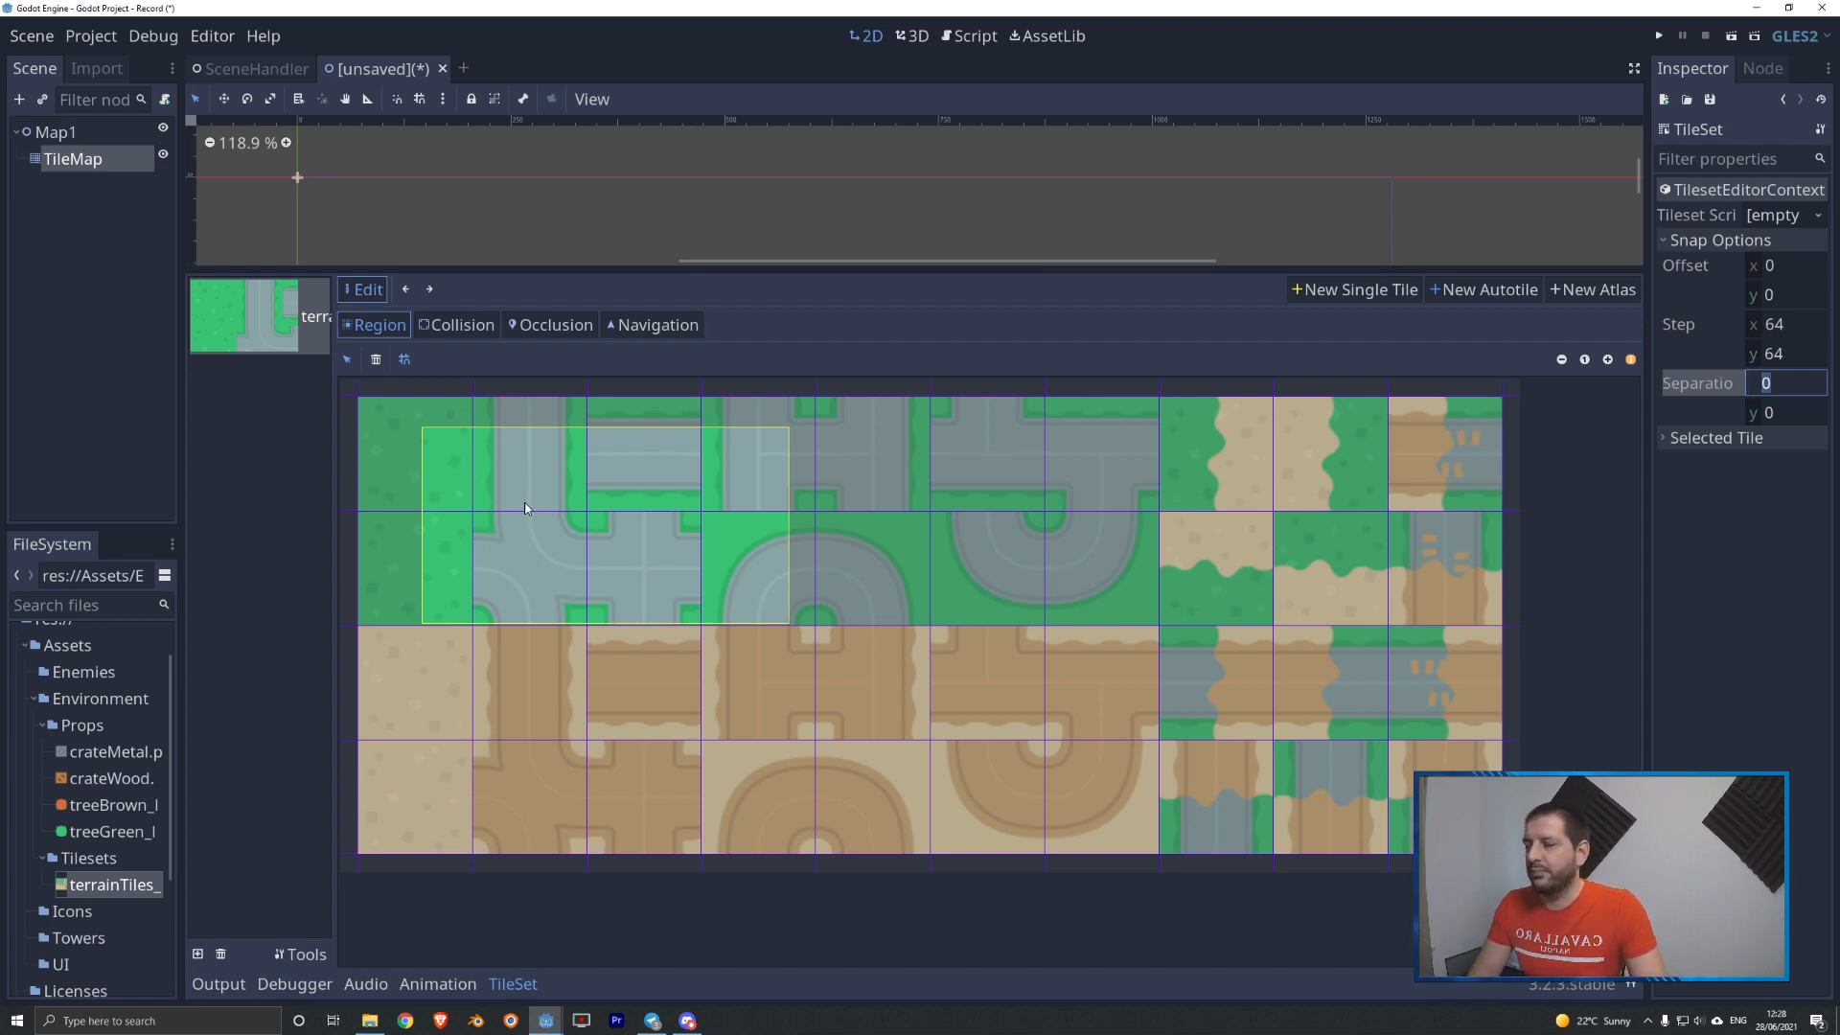
- Set the tile's region to the first grass cell and add single tiles for the vertical and horizontal grey road cells beside it
{"action": "left_click", "coordinate": [397, 431]}
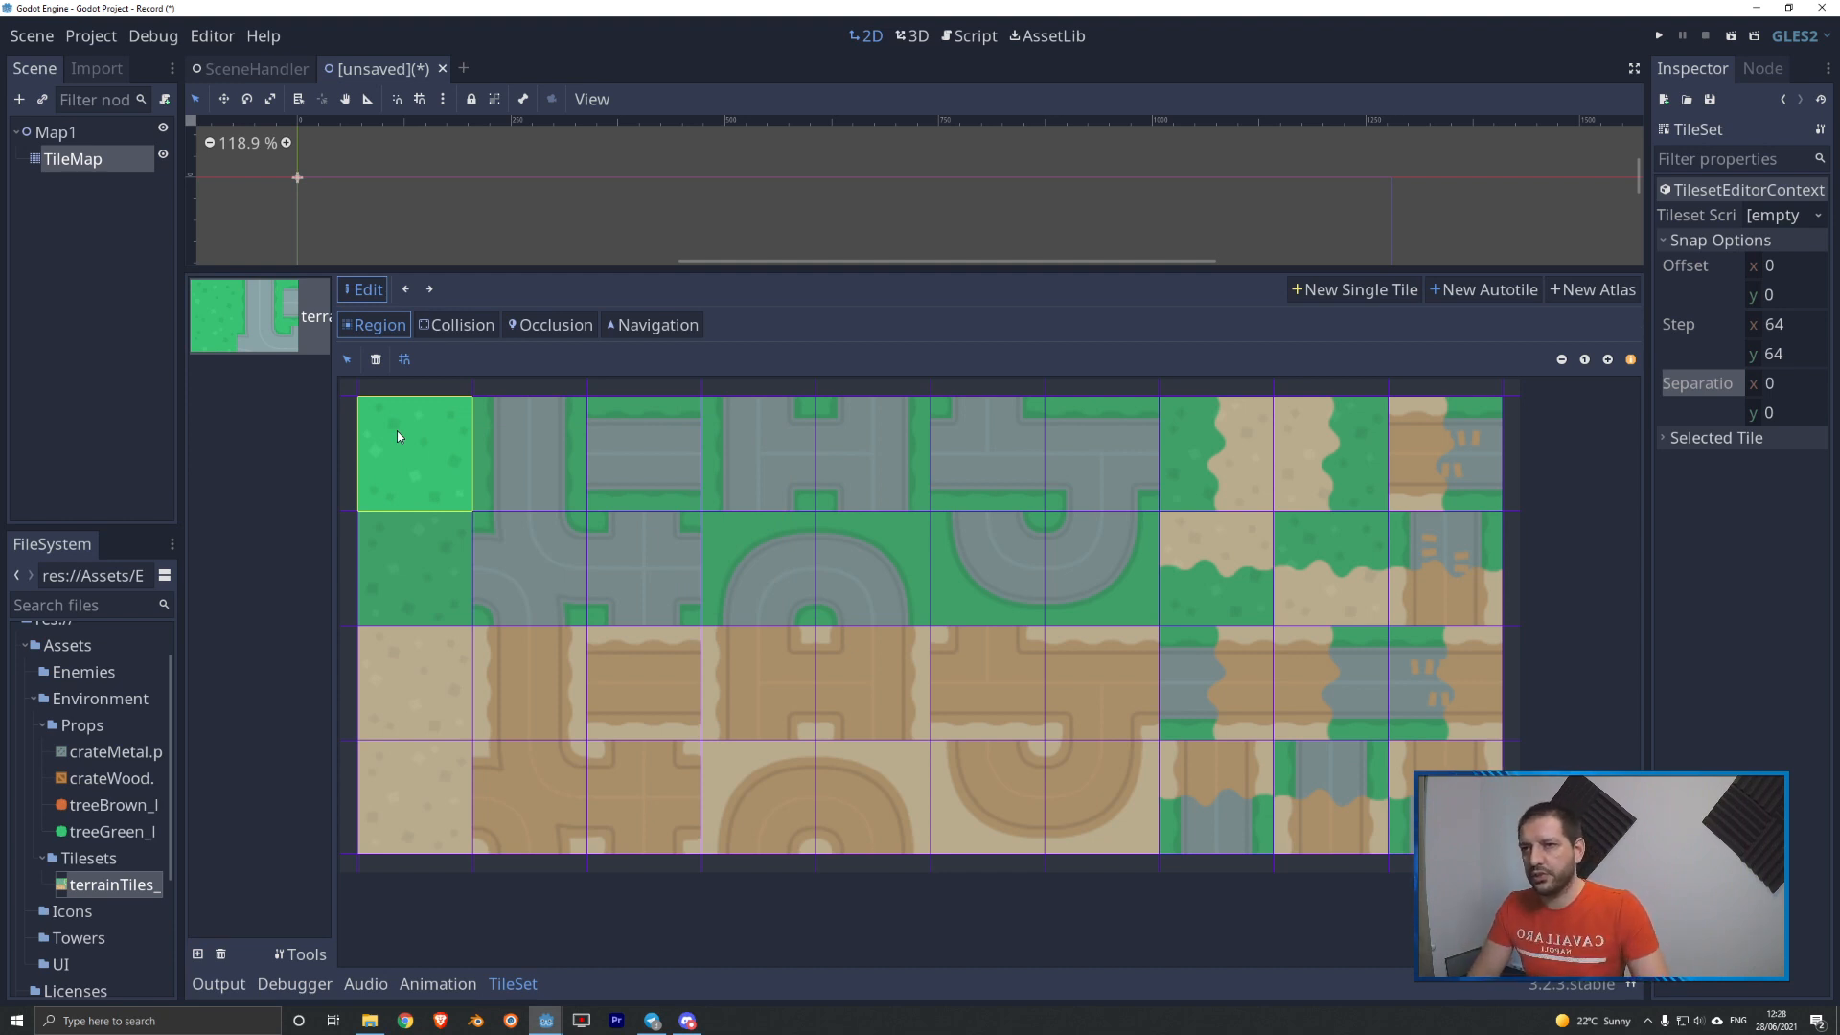
{"action": "left_click", "coordinate": [1338, 290]}
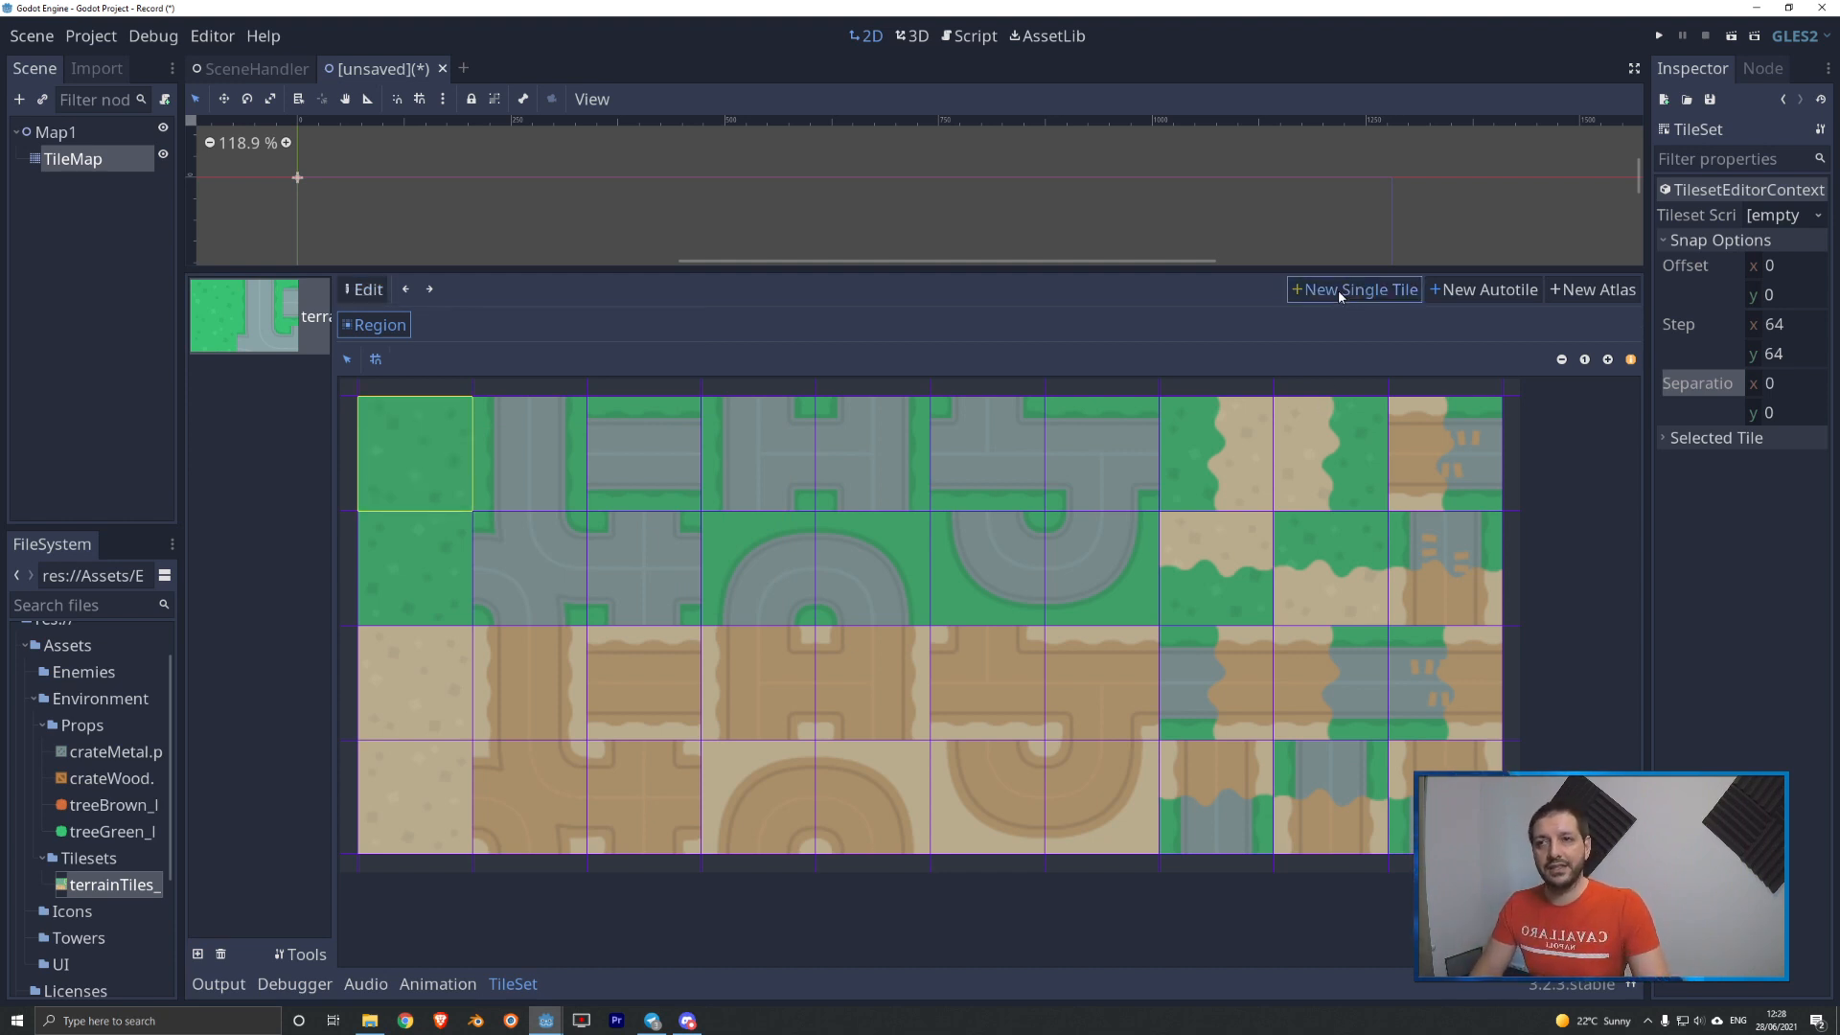
{"action": "left_click", "coordinate": [544, 436]}
{"action": "left_click", "coordinate": [1355, 289]}
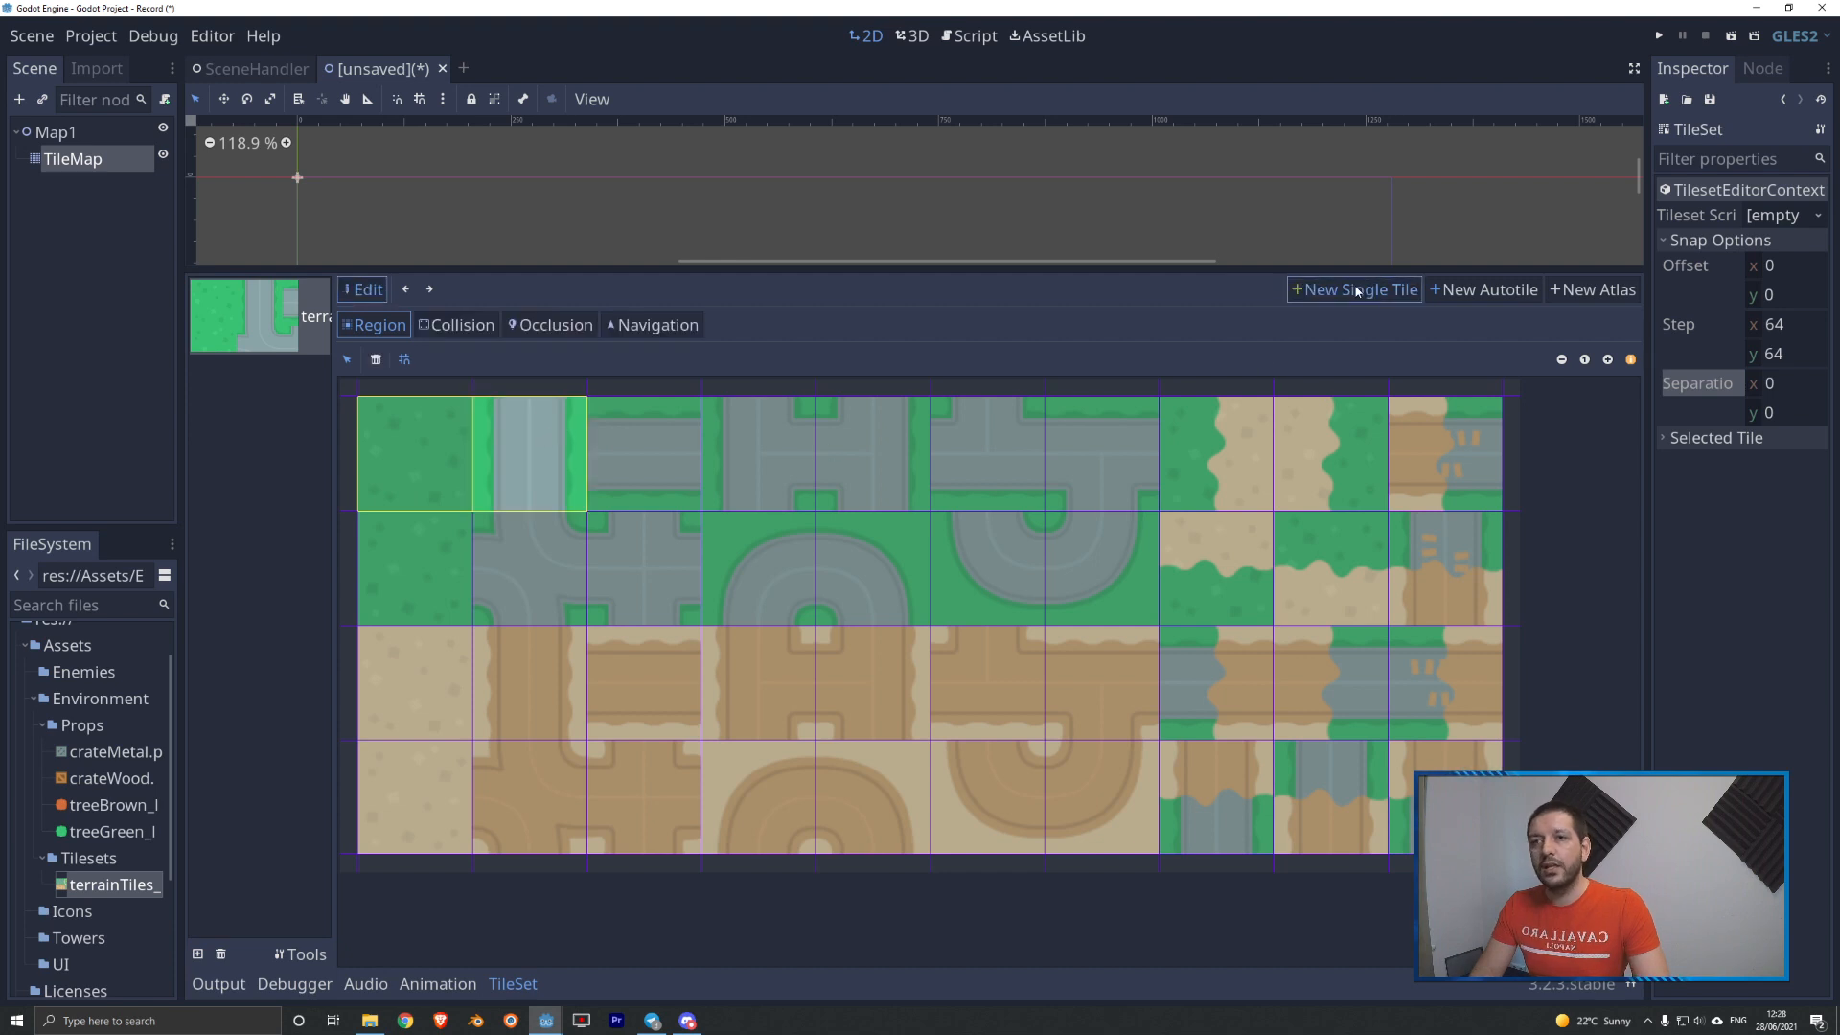
{"action": "left_click", "coordinate": [667, 447]}
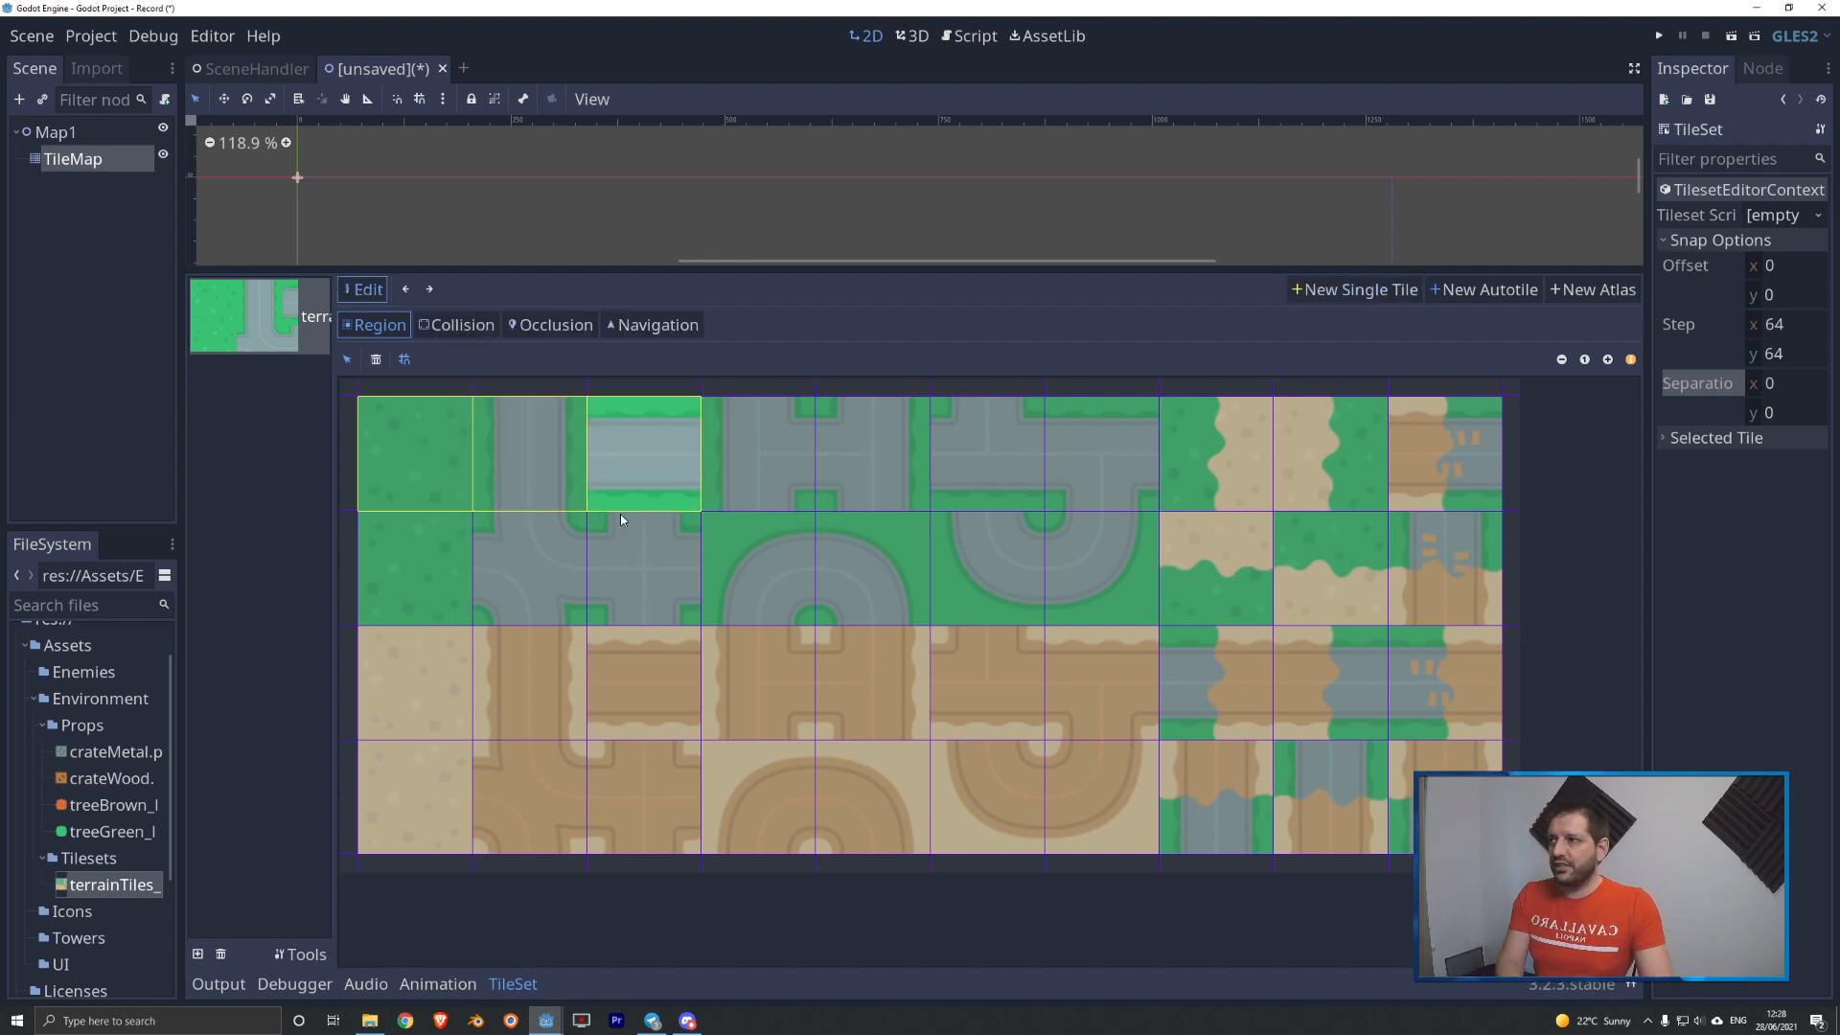
- Select the TileMap node and paint five scattered grass tiles on the map
{"action": "left_click", "coordinate": [75, 159]}
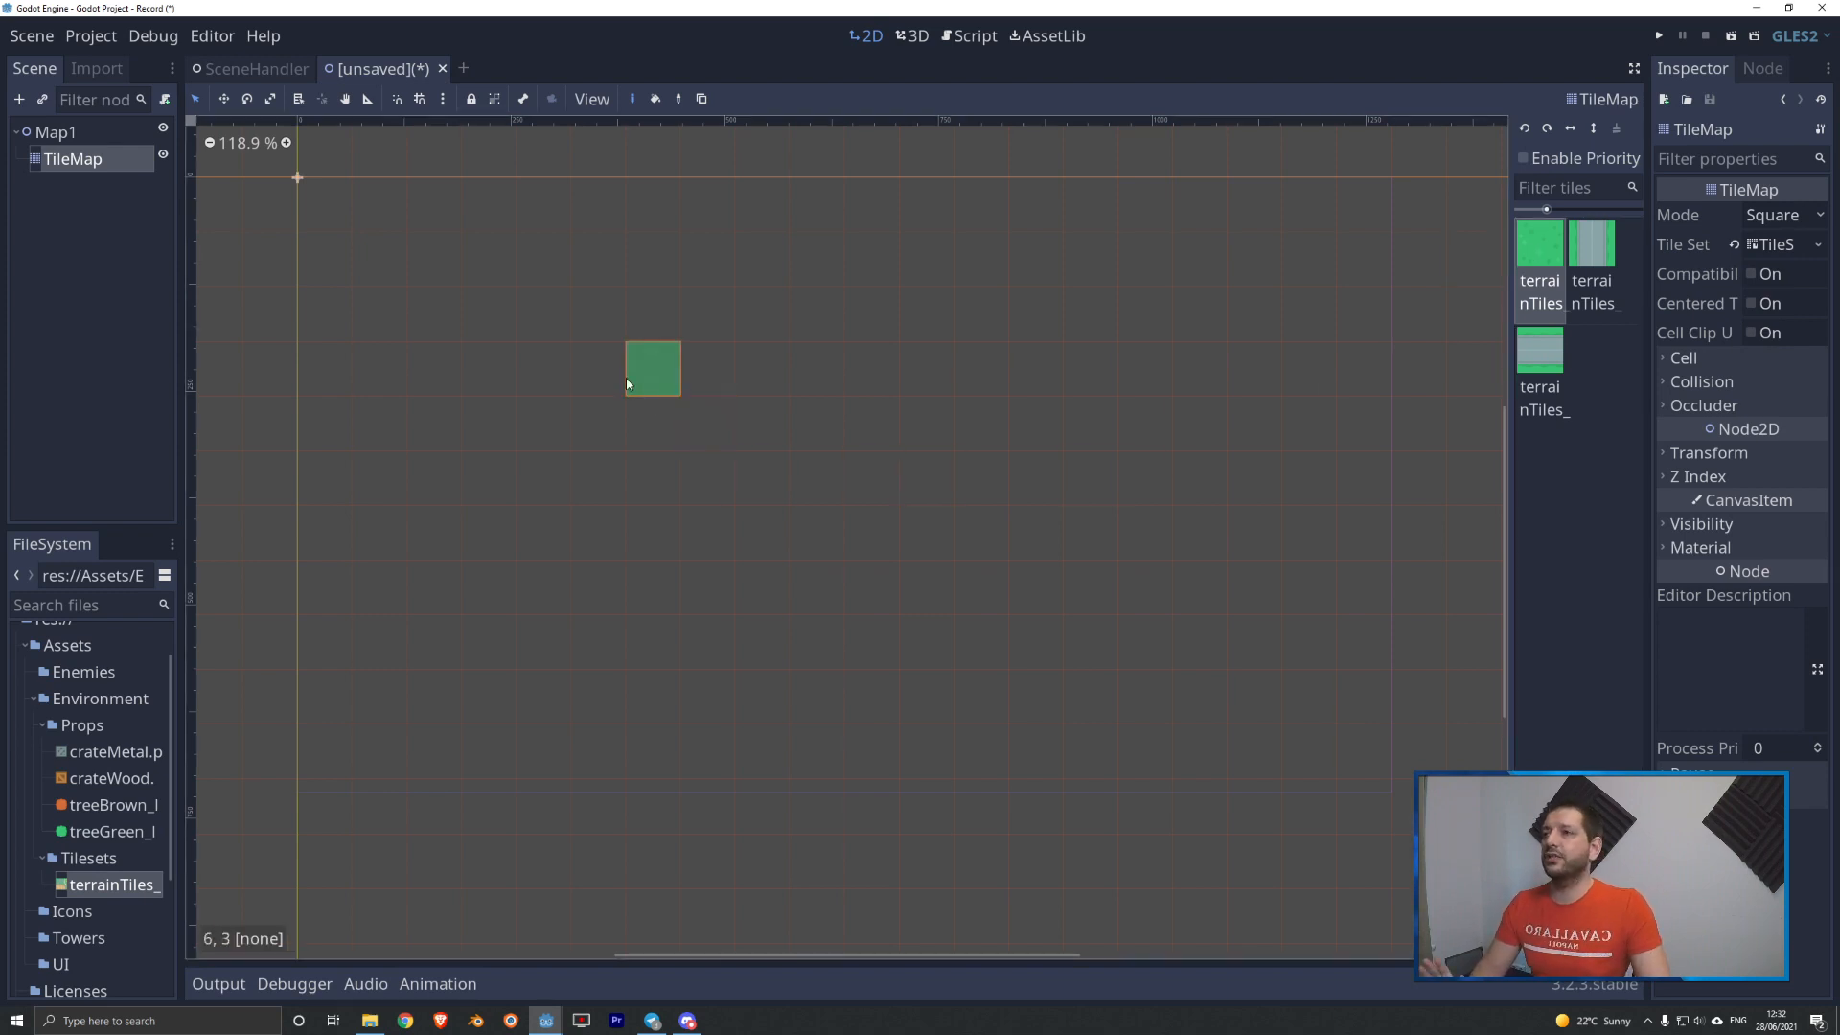
{"action": "left_click", "coordinate": [640, 376]}
{"action": "left_click", "coordinate": [1090, 585]}
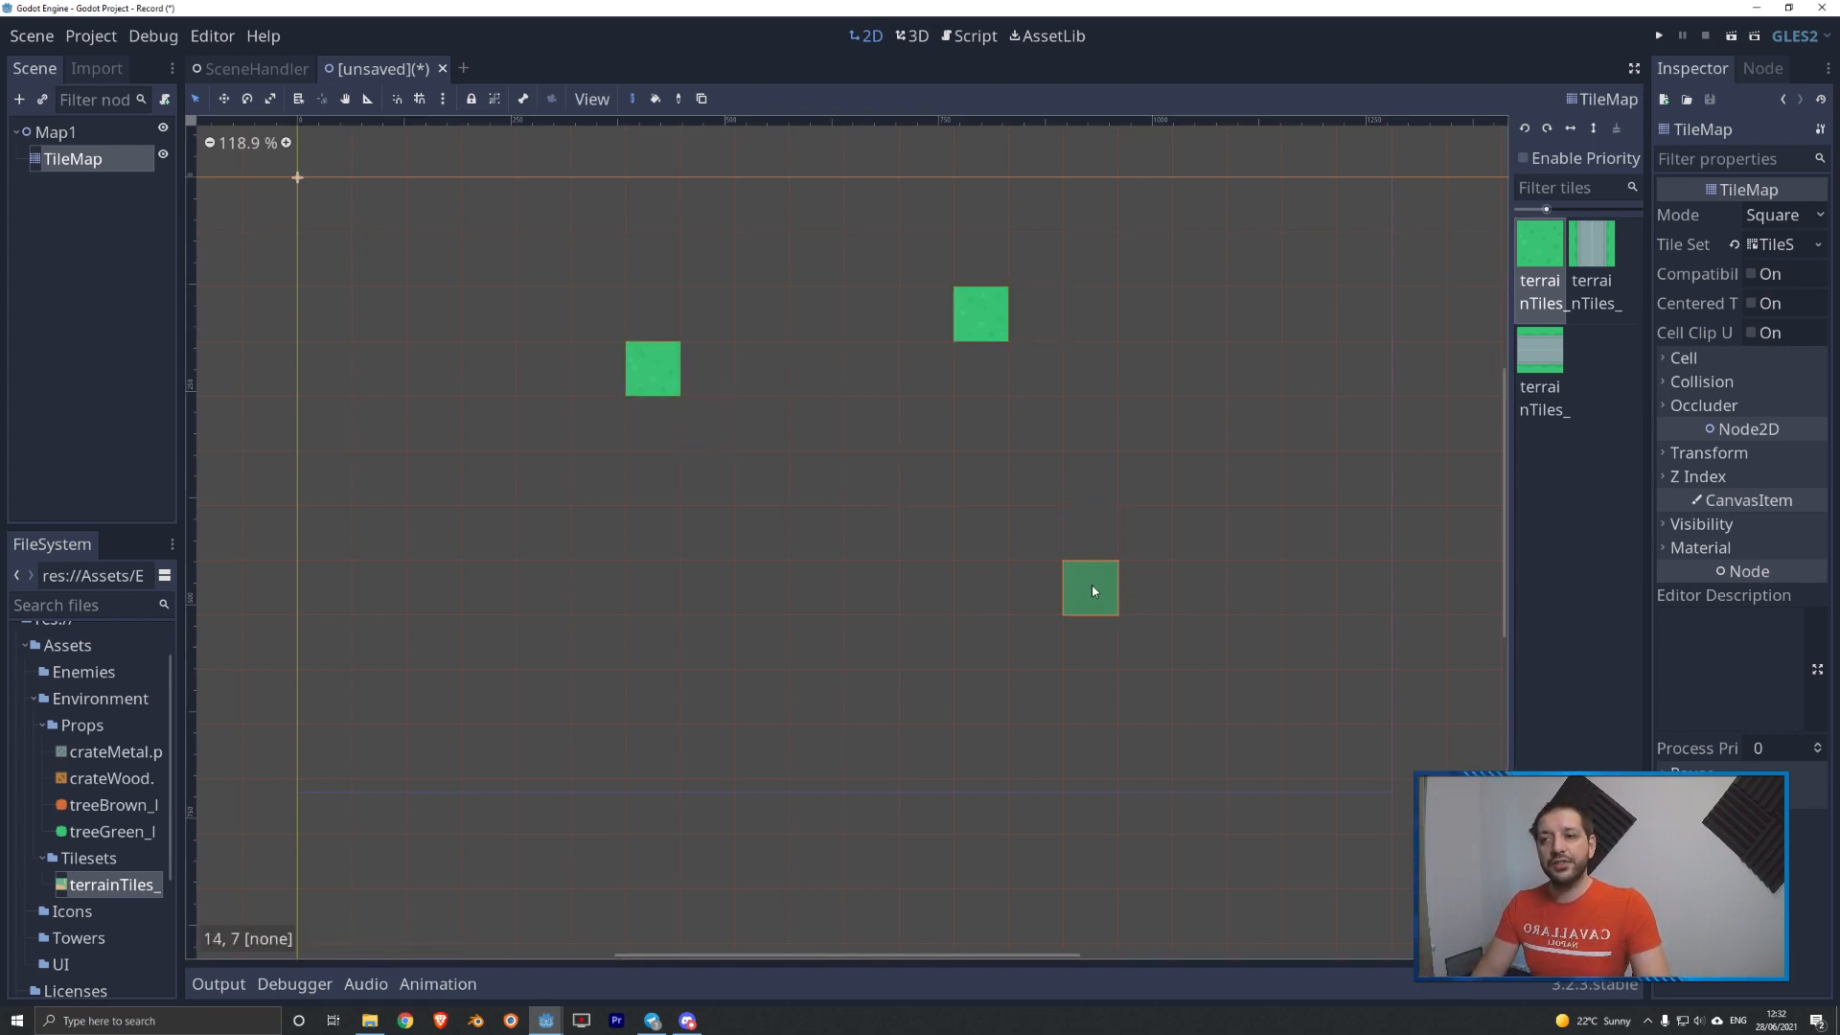
{"action": "left_click", "coordinate": [609, 690]}
{"action": "left_click", "coordinate": [802, 578]}
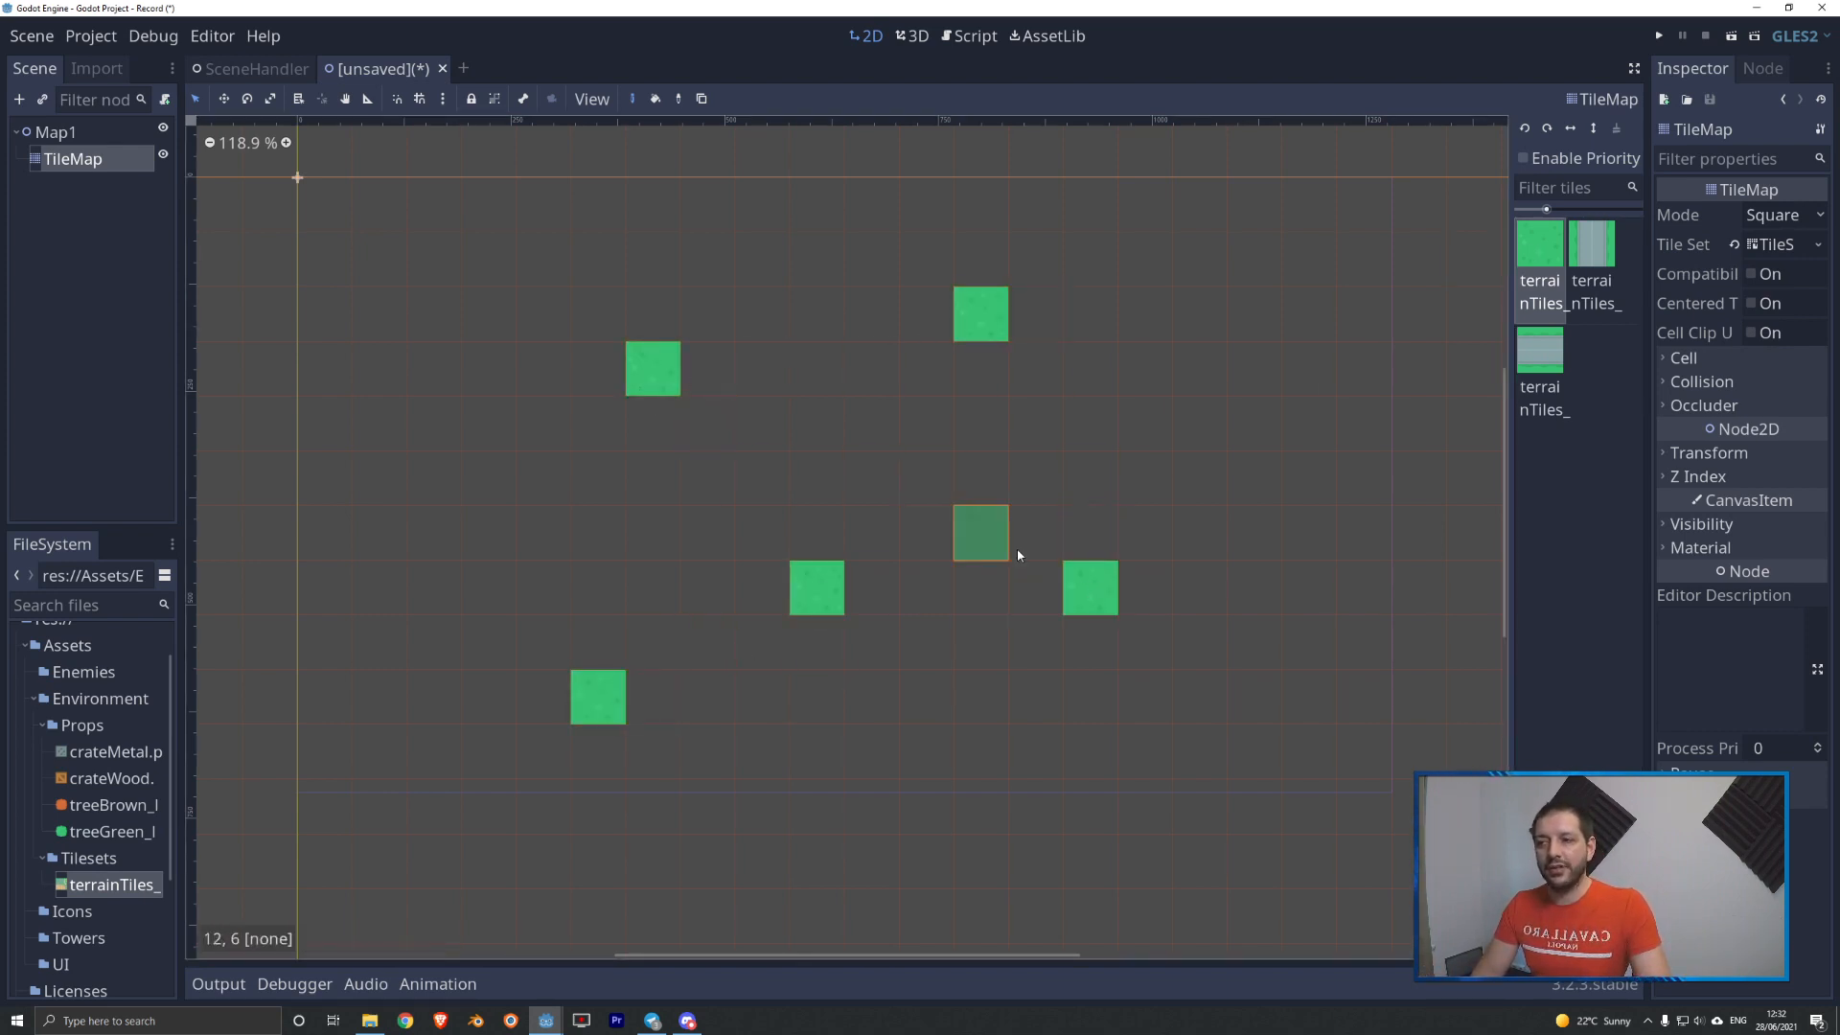
- Paint a grass tile border from cell 0, 0 around the game screen area and bucket-fill its interior with grass
{"action": "scroll", "coordinate": [1104, 632], "scroll_direction": "down", "scroll_amount": 1}
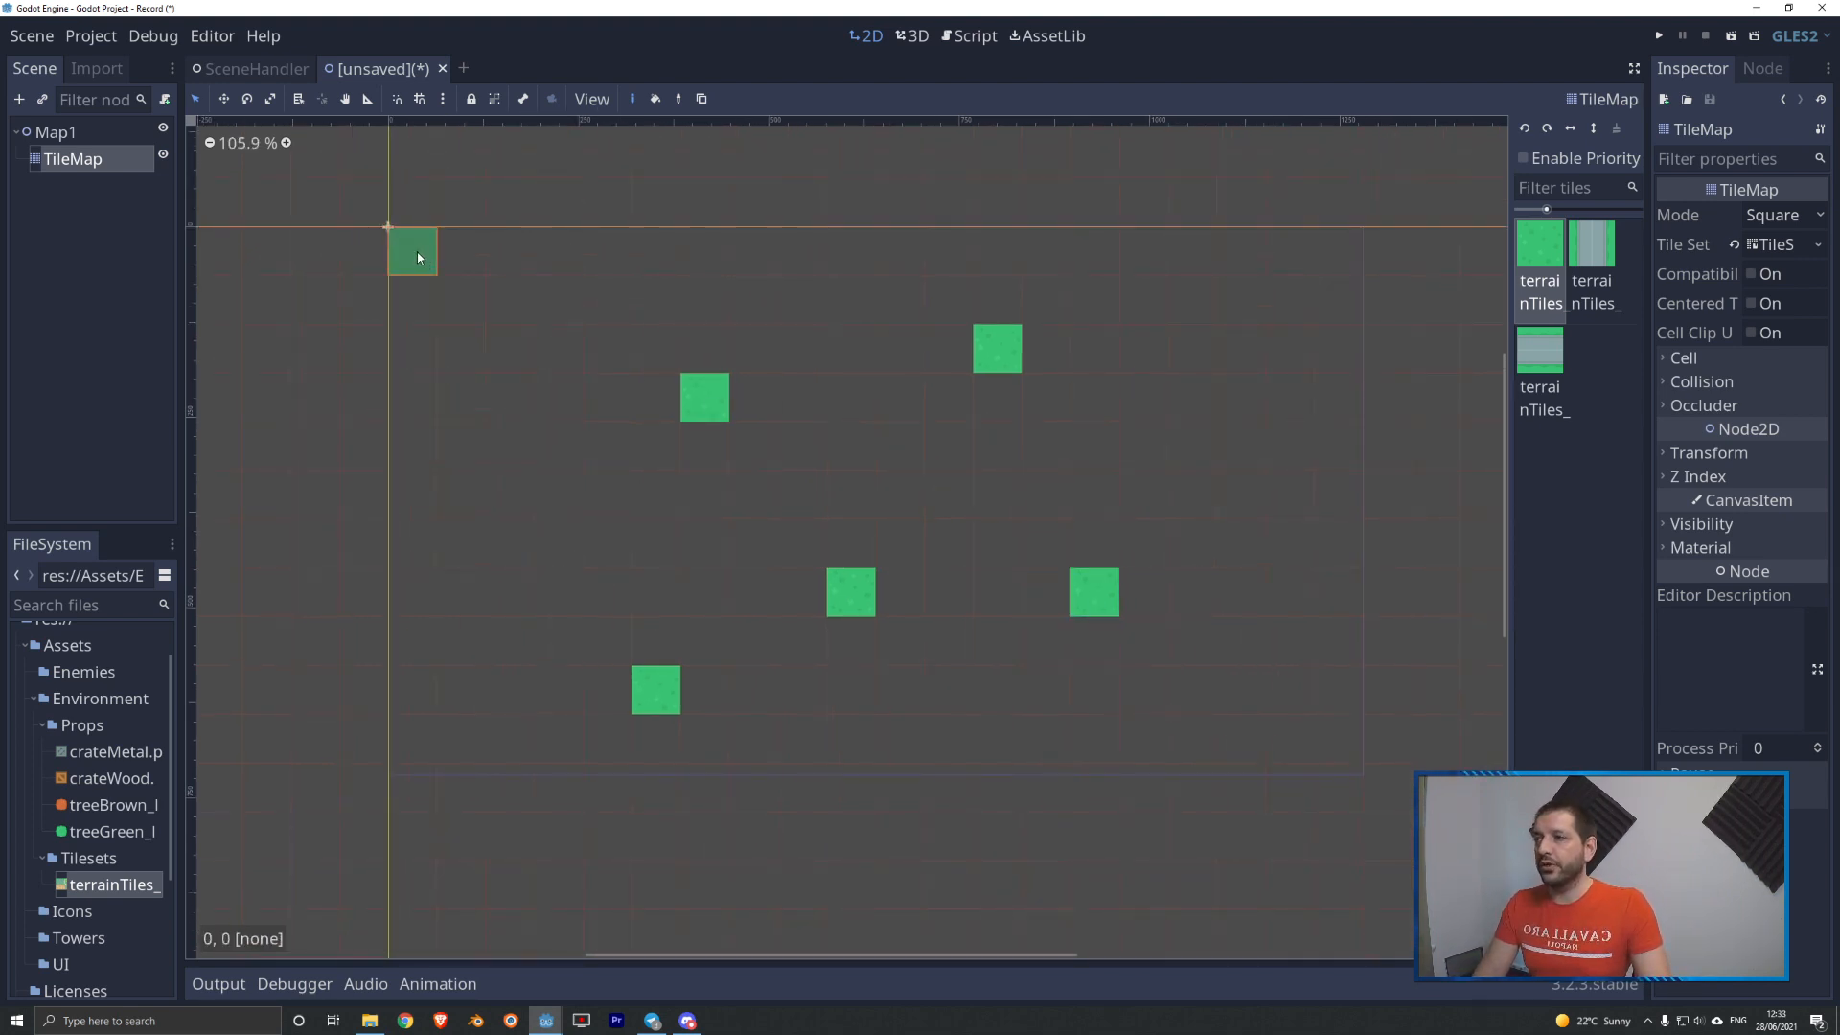
{"action": "mouse_move", "coordinate": [414, 249]}
{"action": "left_mouse_down"}
{"action": "mouse_move", "coordinate": [1336, 260]}
{"action": "mouse_move", "coordinate": [1339, 701]}
{"action": "mouse_move", "coordinate": [901, 740]}
{"action": "mouse_move", "coordinate": [497, 747]}
{"action": "mouse_move", "coordinate": [427, 522]}
{"action": "mouse_move", "coordinate": [419, 288]}
{"action": "left_mouse_up"}
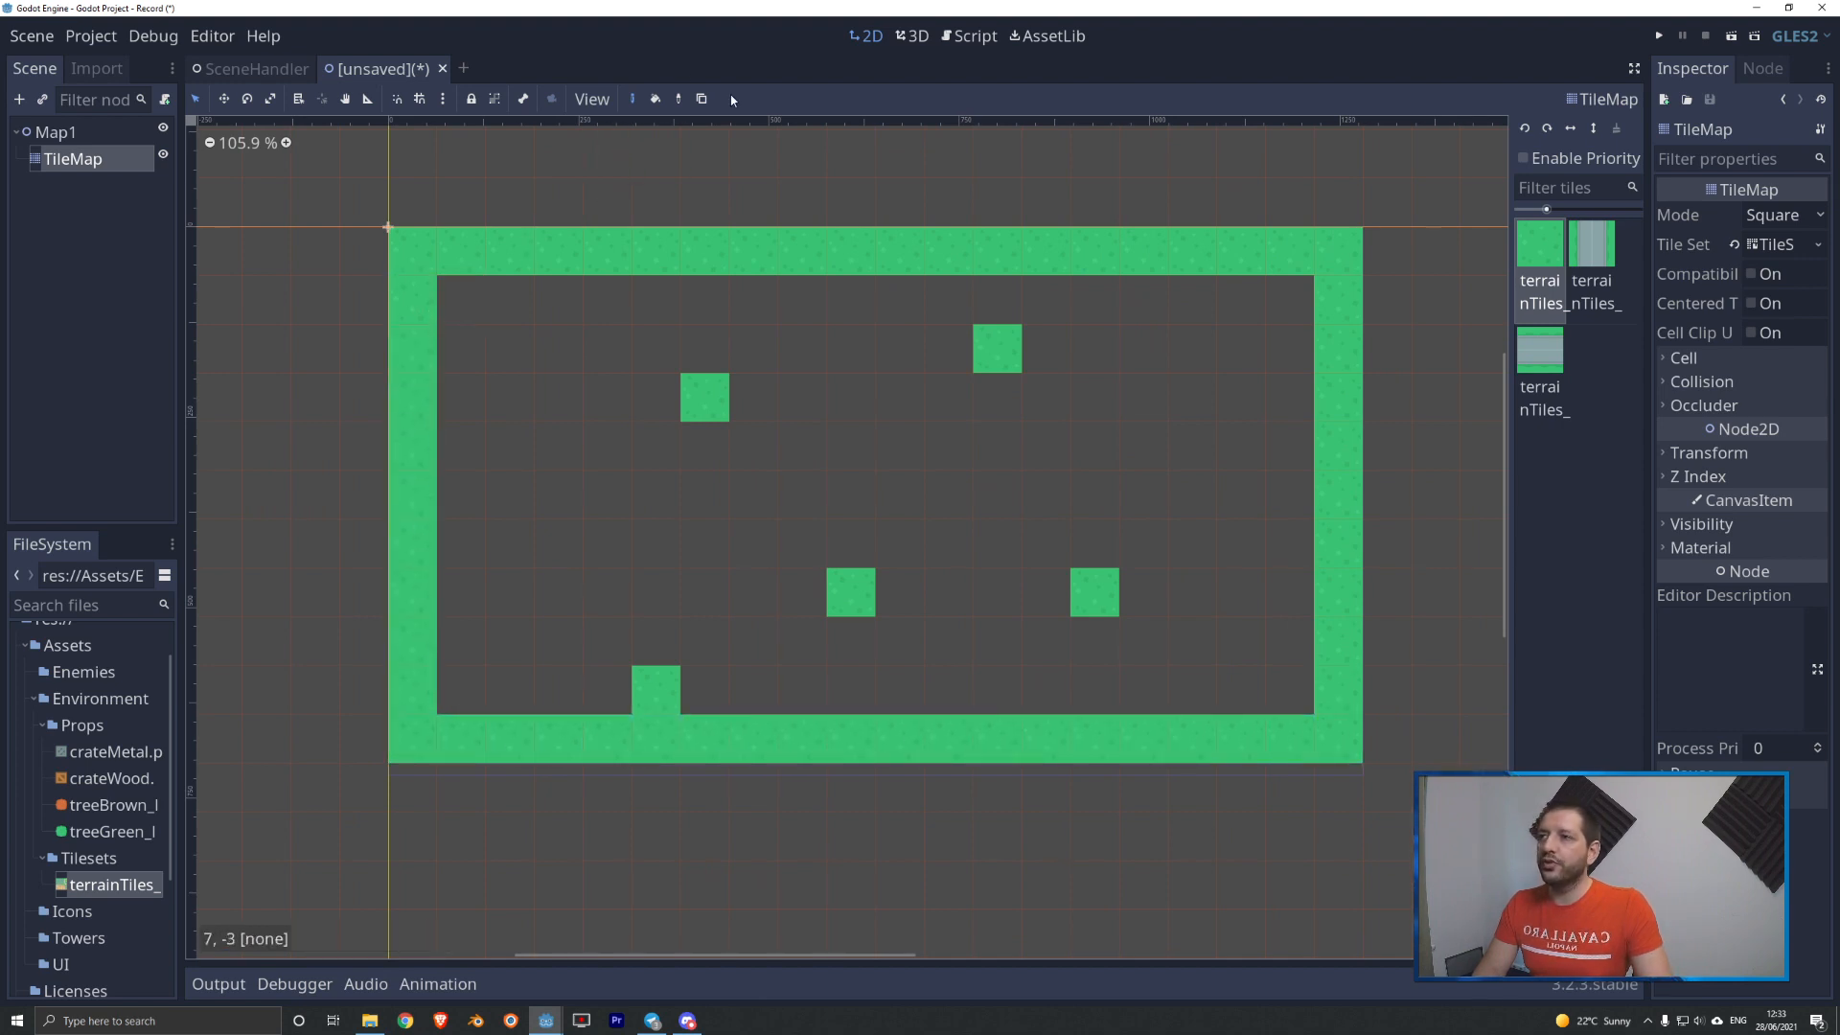
{"action": "left_click", "coordinate": [657, 100]}
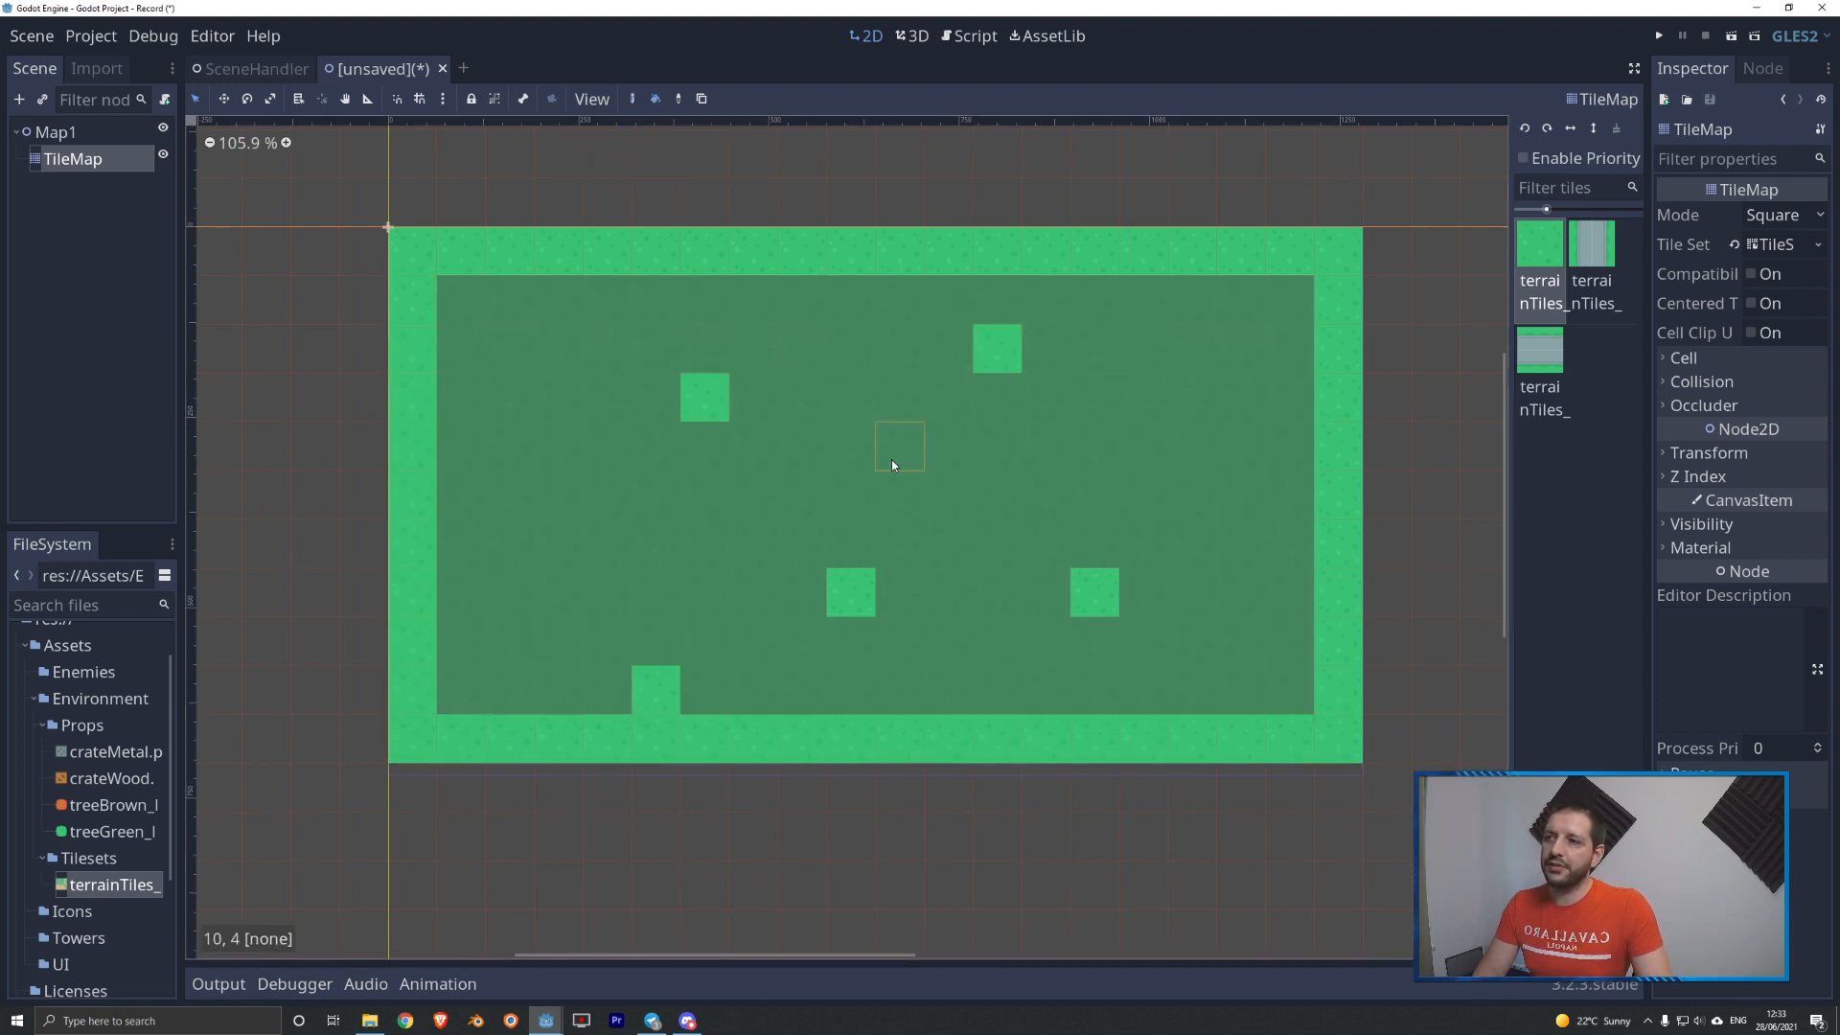
{"action": "left_click", "coordinate": [888, 436]}
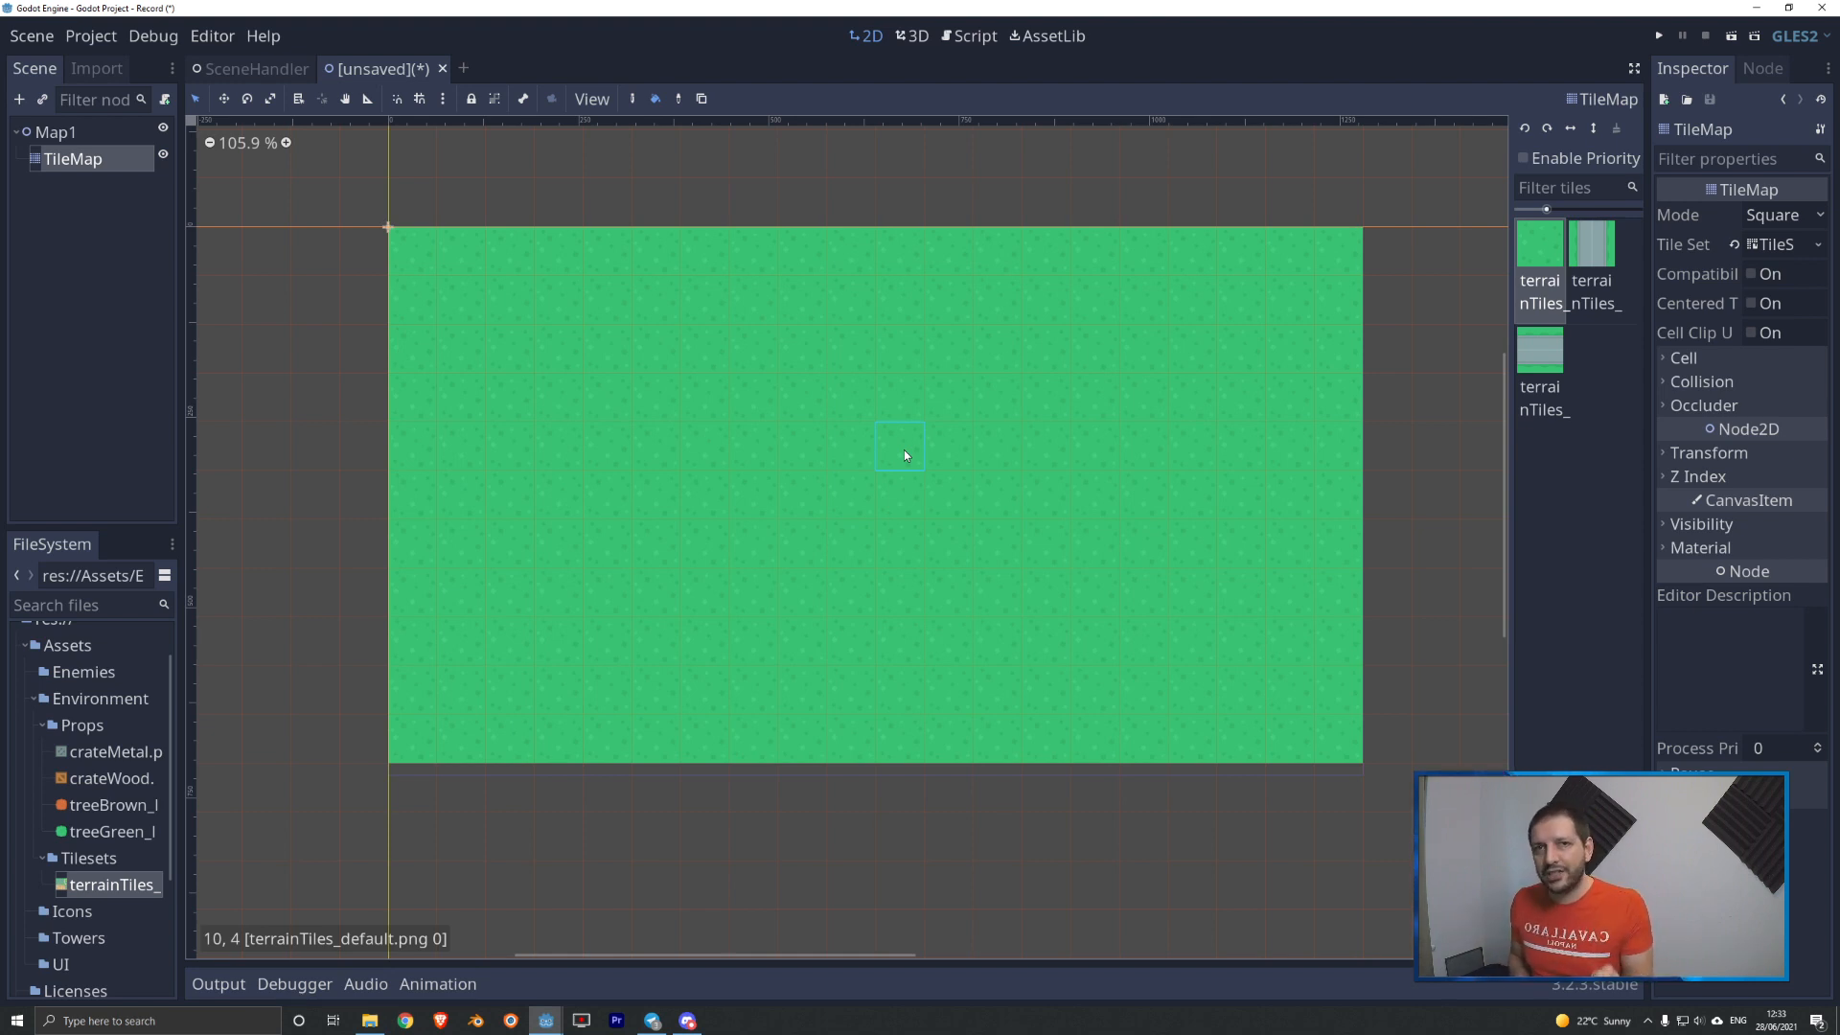
{"action": "scroll", "coordinate": [905, 448], "scroll_direction": "up", "scroll_amount": 5}
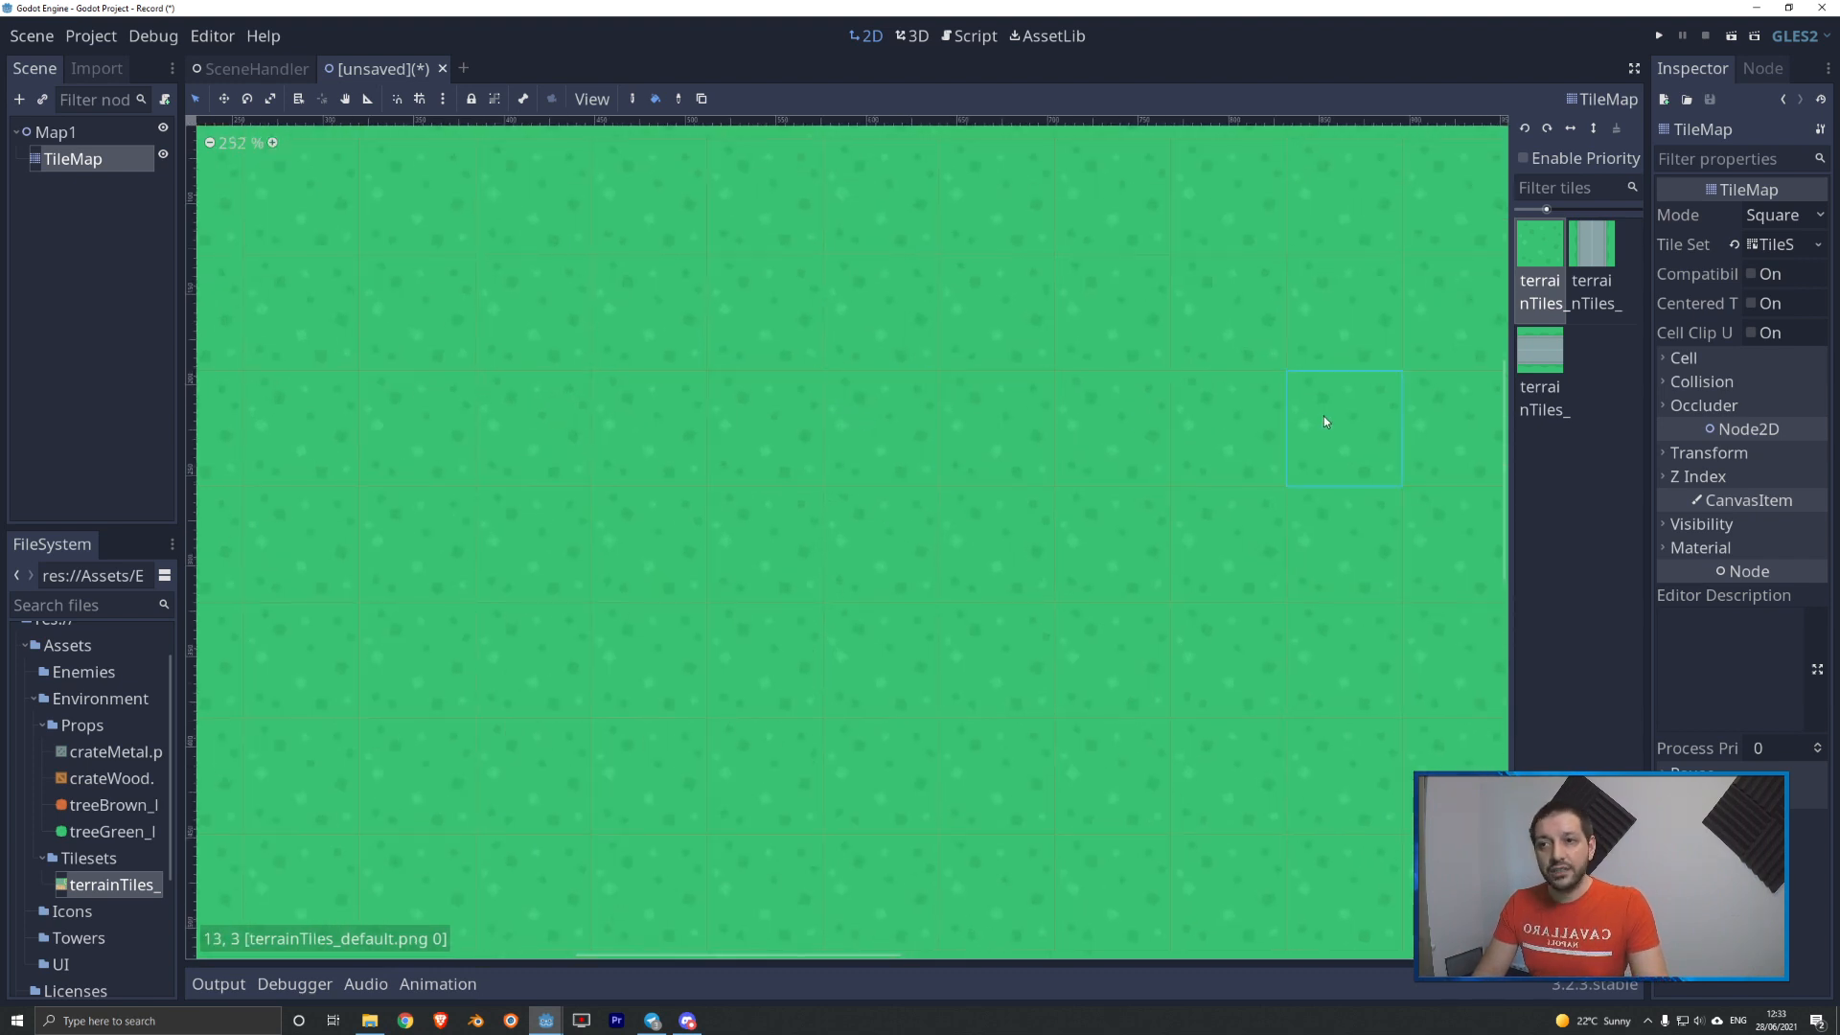
{"action": "scroll", "coordinate": [795, 472], "scroll_direction": "down", "scroll_amount": 2}
{"action": "scroll", "coordinate": [844, 460], "scroll_direction": "down", "scroll_amount": 3}
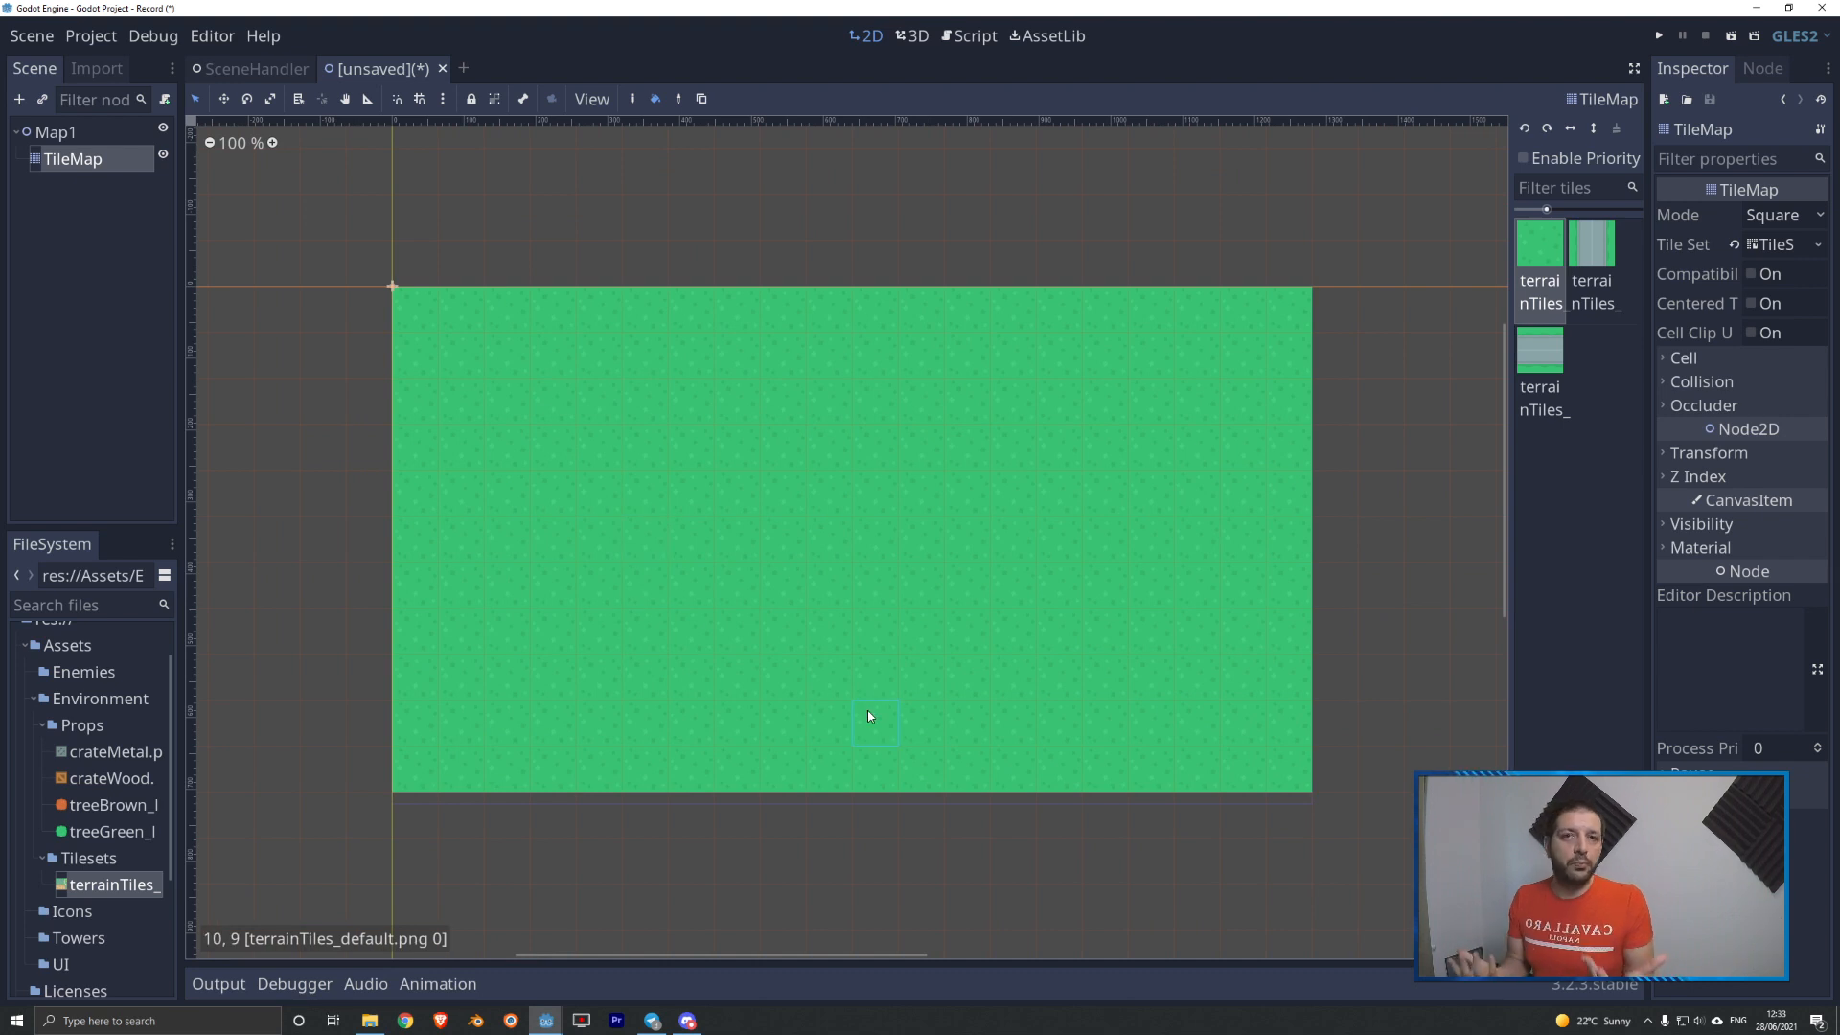
{"action": "scroll", "coordinate": [659, 642], "scroll_direction": "up", "scroll_amount": 2}
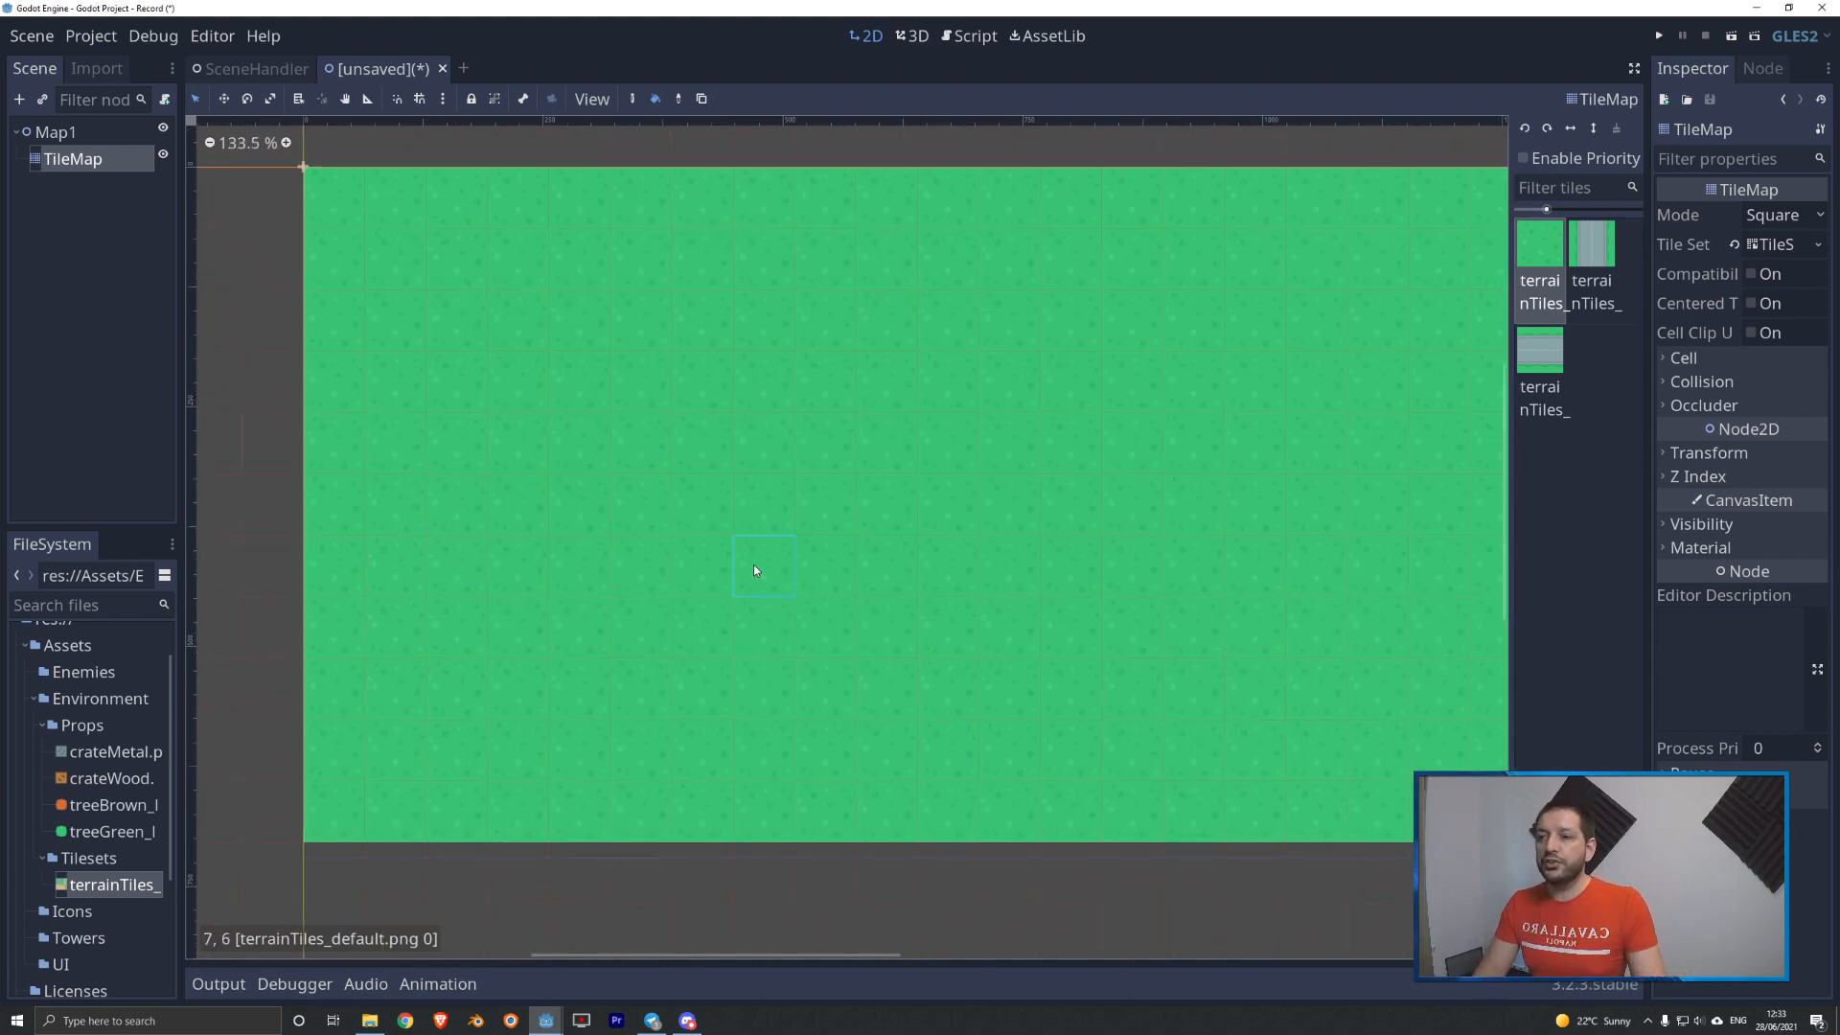
{"action": "scroll", "coordinate": [875, 509], "scroll_direction": "down", "scroll_amount": 1}
{"action": "scroll", "coordinate": [876, 513], "scroll_direction": "up", "scroll_amount": 1}
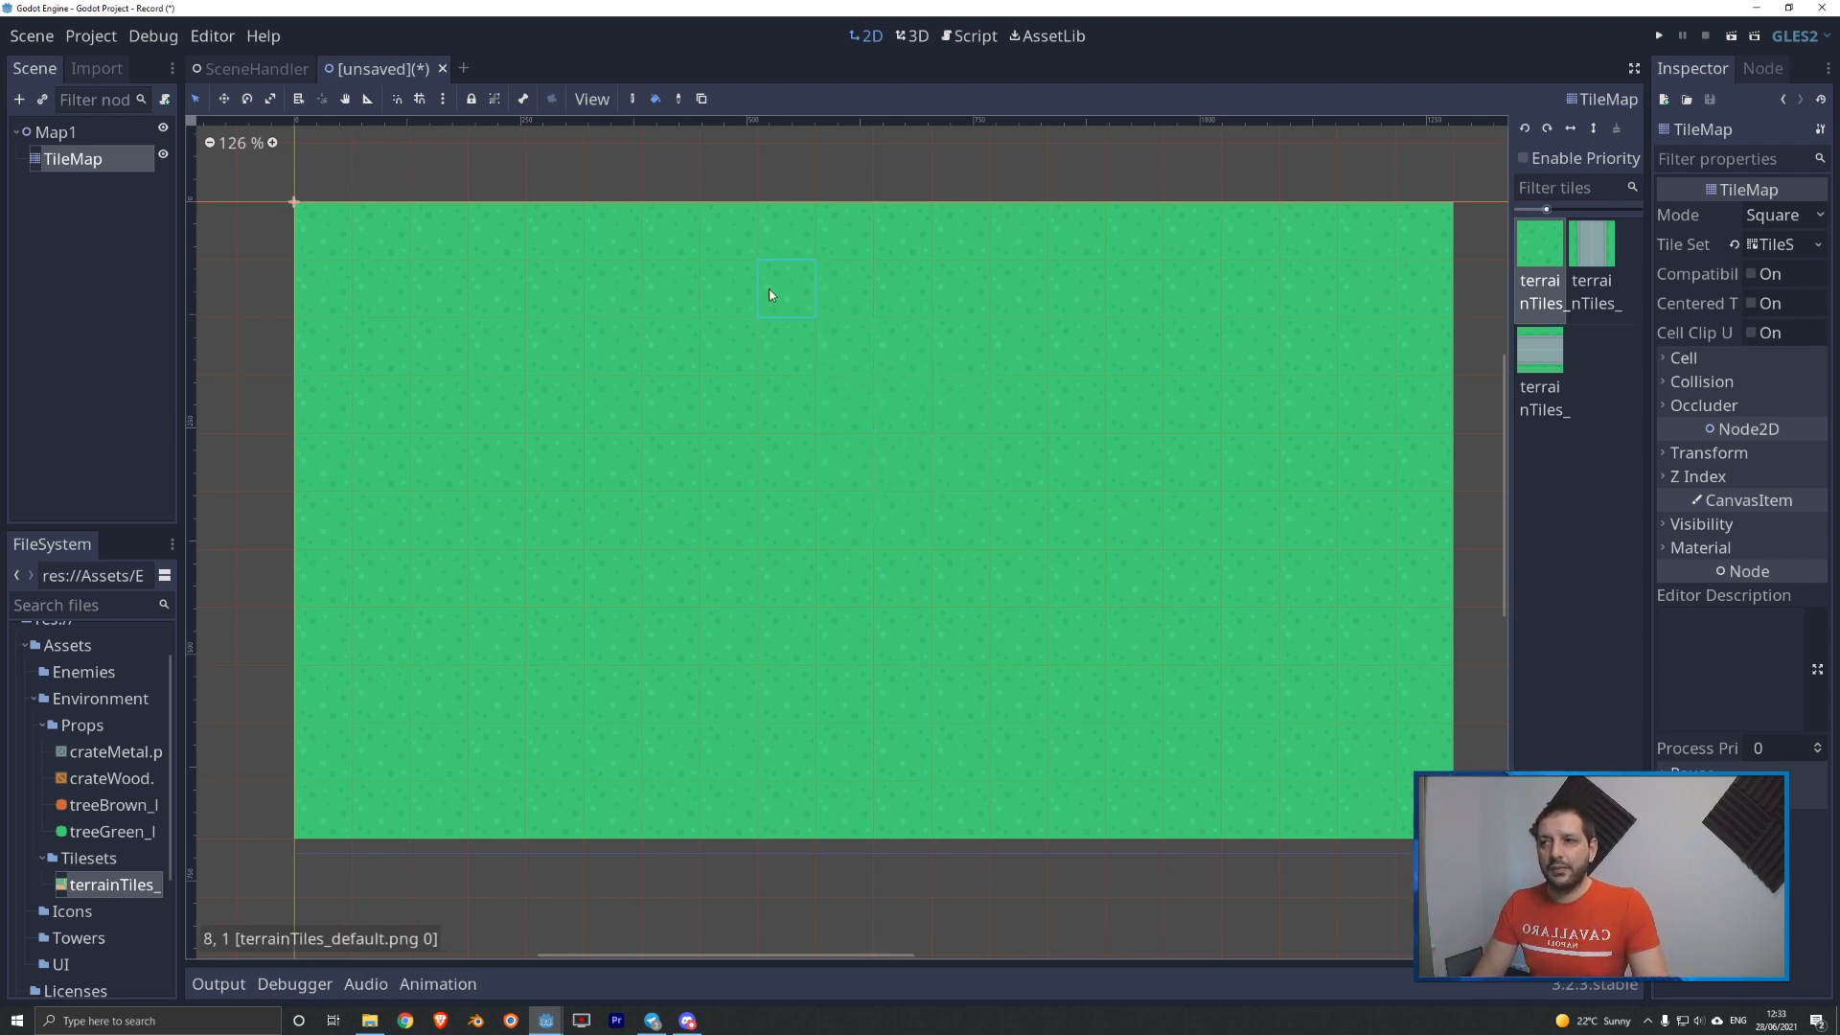
- Erase five individual grass tiles in paint mode and clear all the remaining grass in bucket fill mode
{"action": "left_click", "coordinate": [634, 98]}
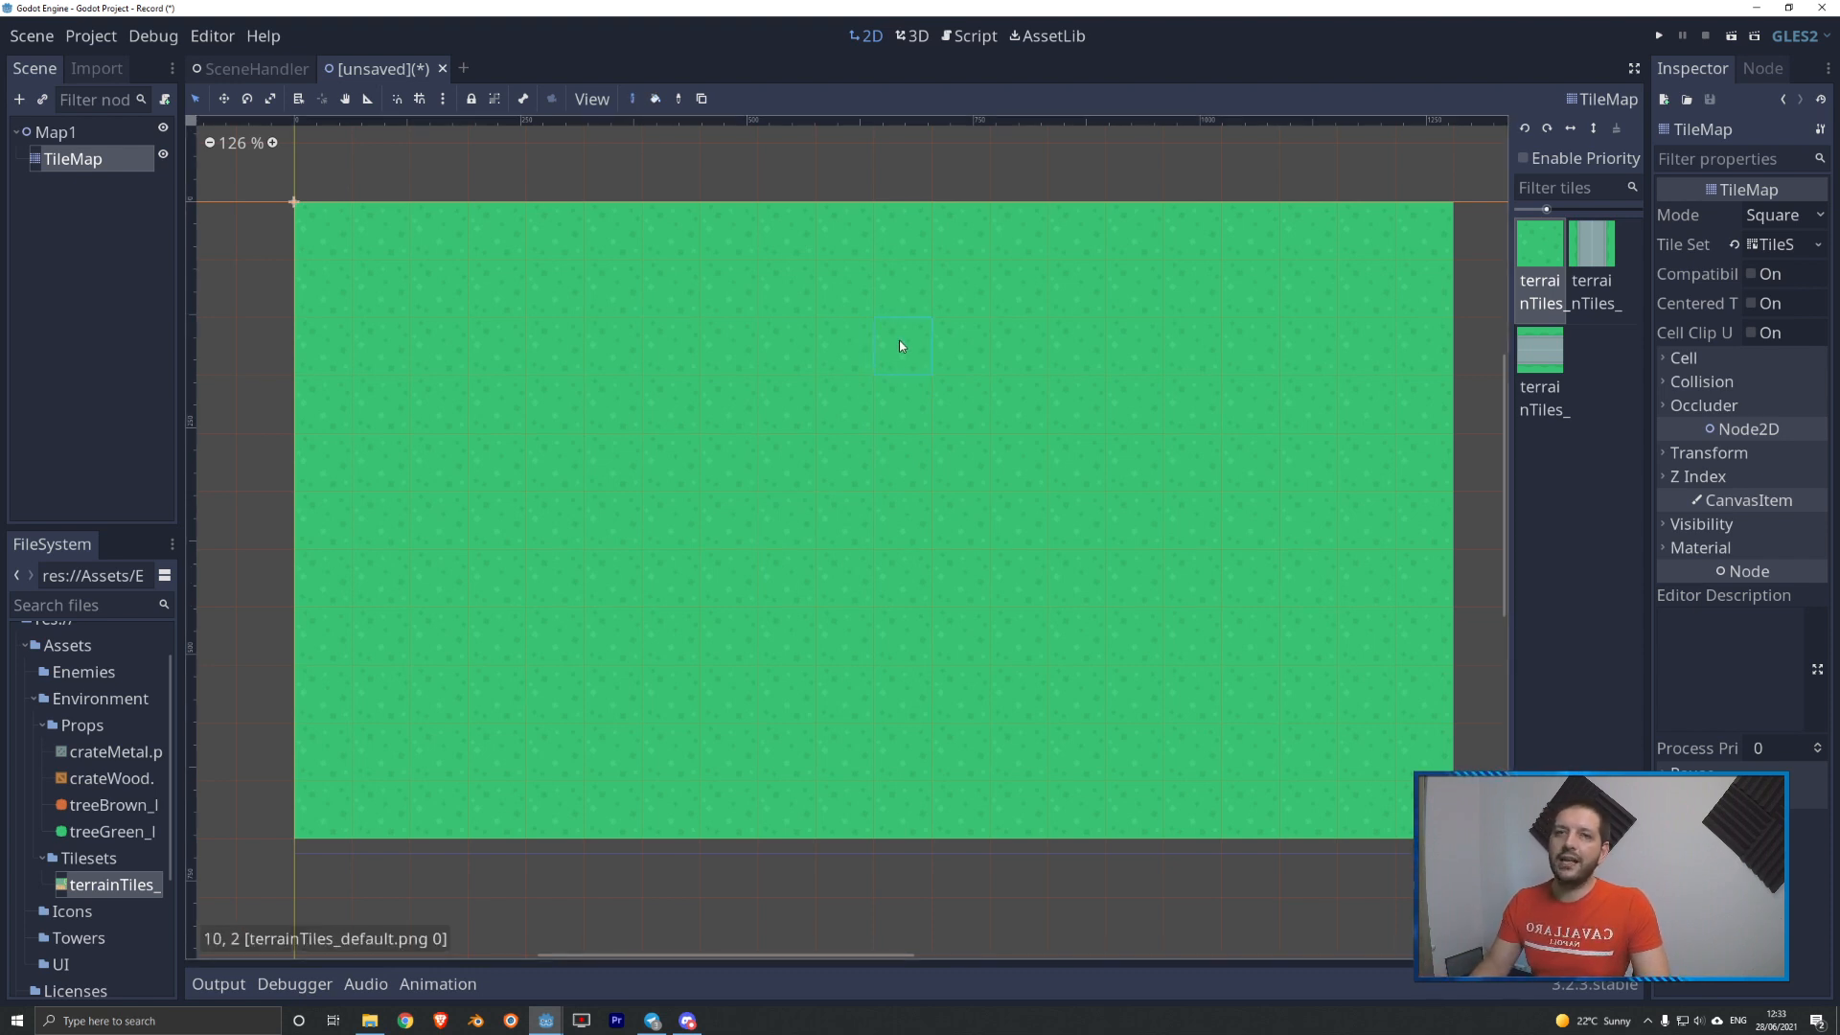
{"action": "left_click", "coordinate": [810, 370]}
{"action": "left_click", "coordinate": [1192, 578]}
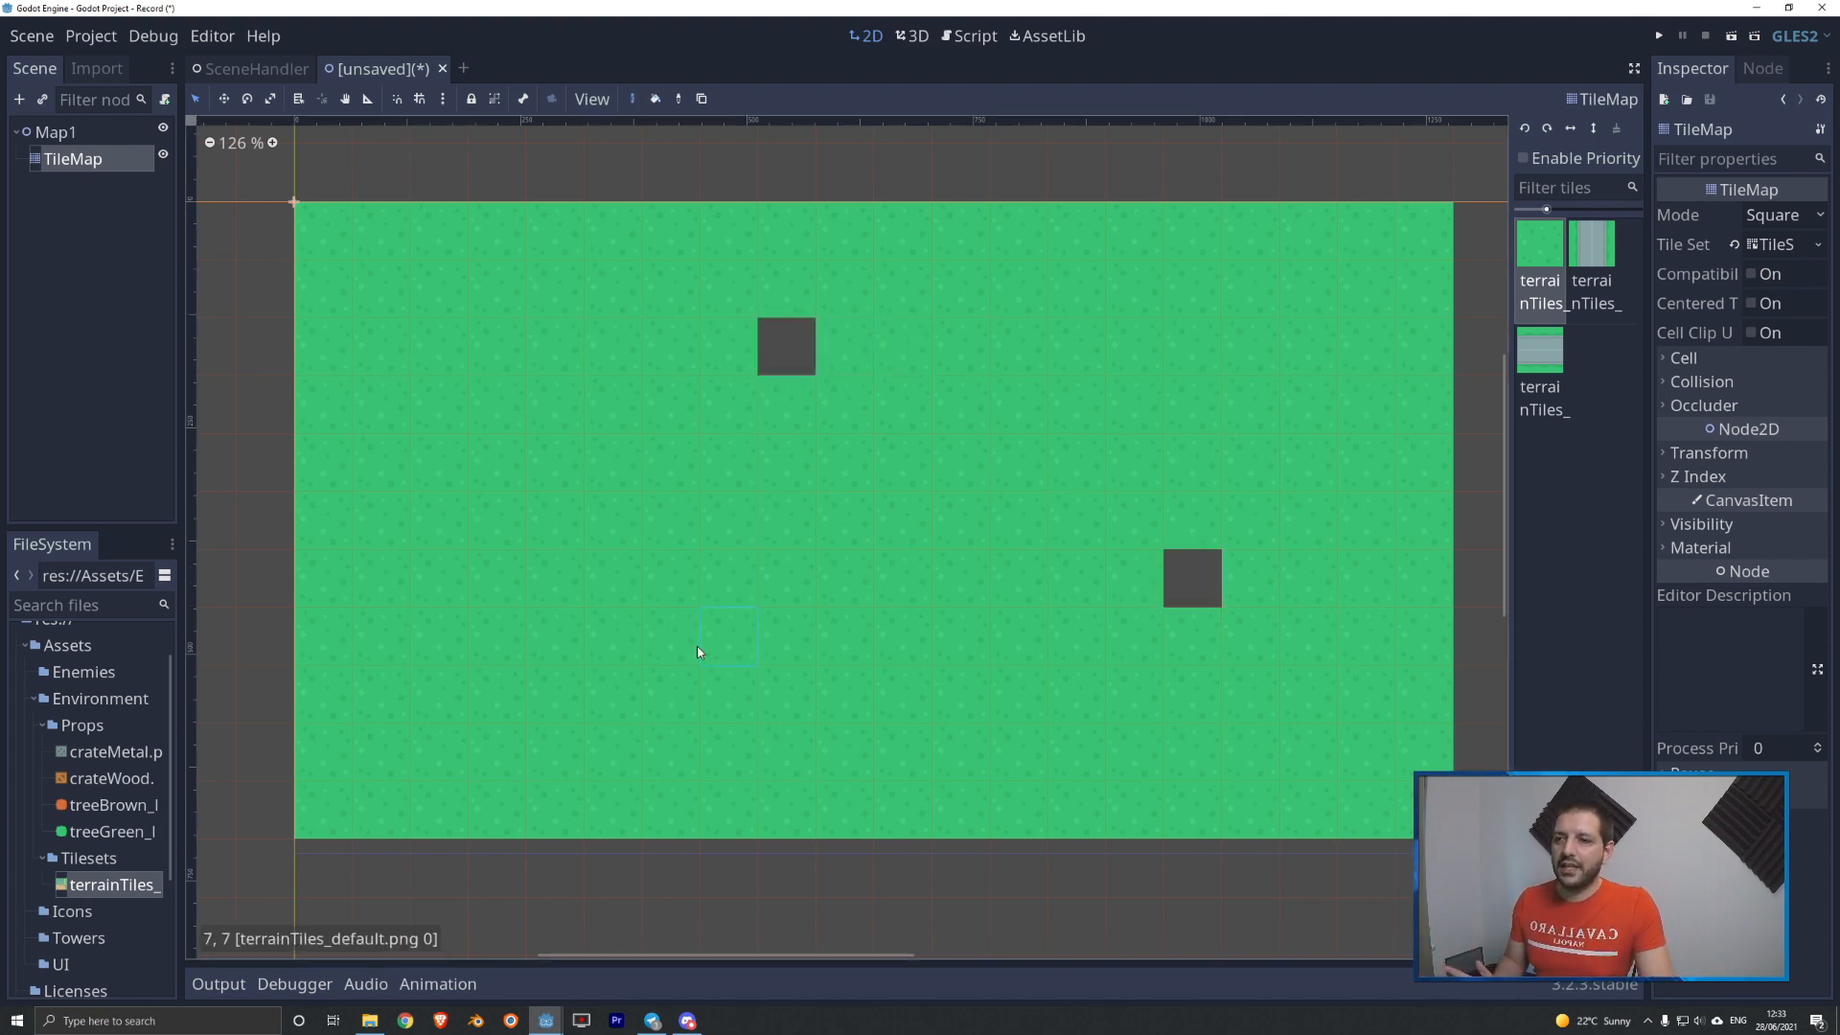
{"action": "left_click", "coordinate": [671, 636]}
{"action": "left_click", "coordinate": [1081, 427]}
{"action": "left_click", "coordinate": [1035, 638]}
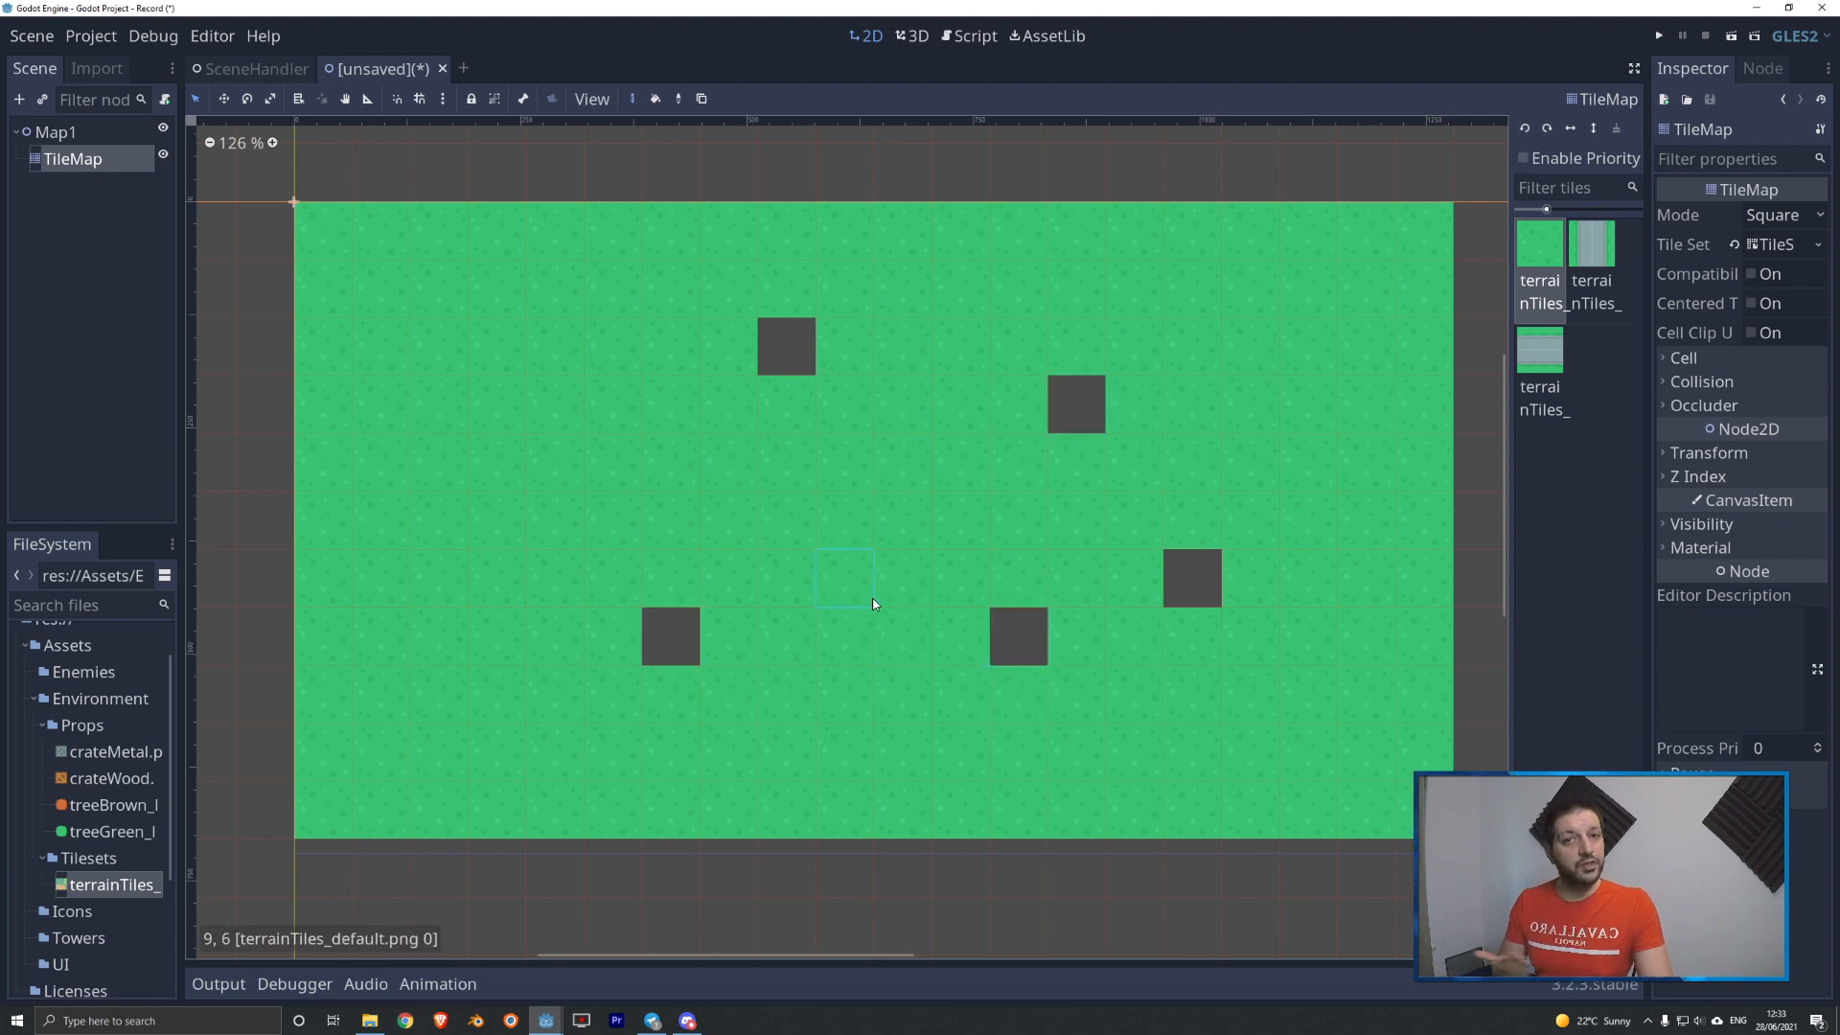
{"action": "left_click", "coordinate": [656, 100]}
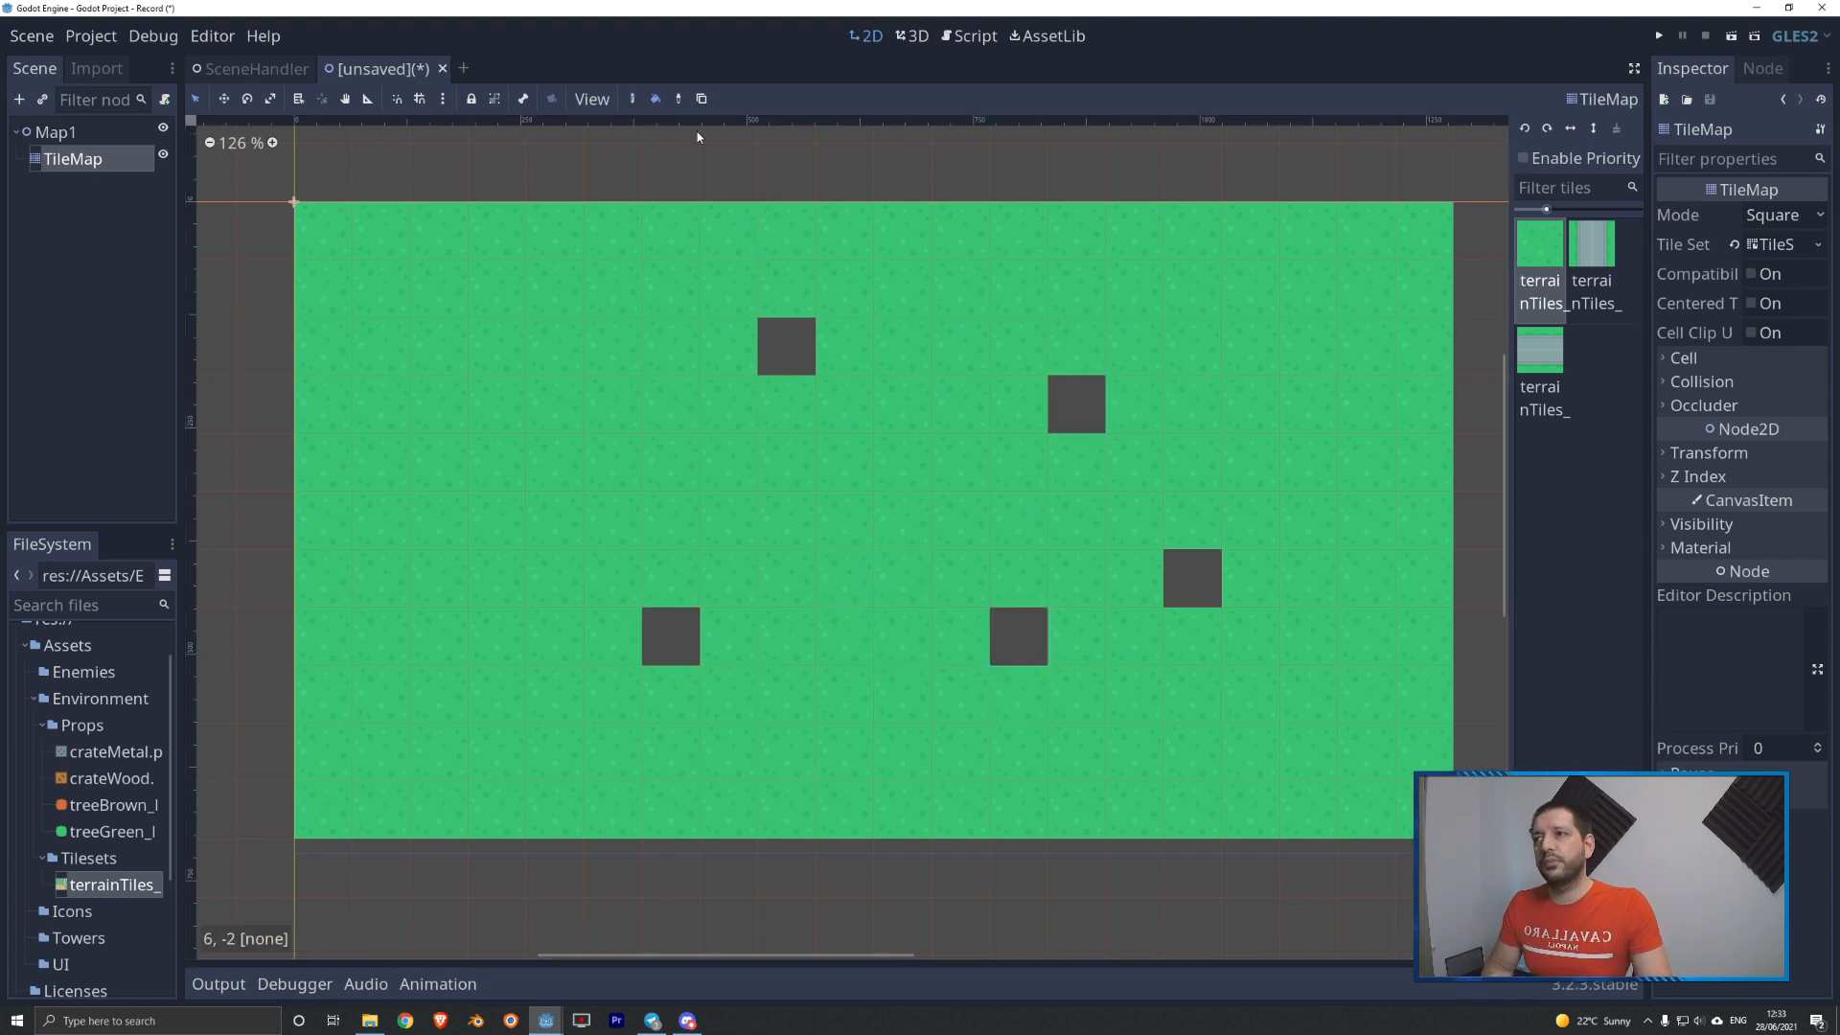
{"action": "right_click", "coordinate": [893, 497]}
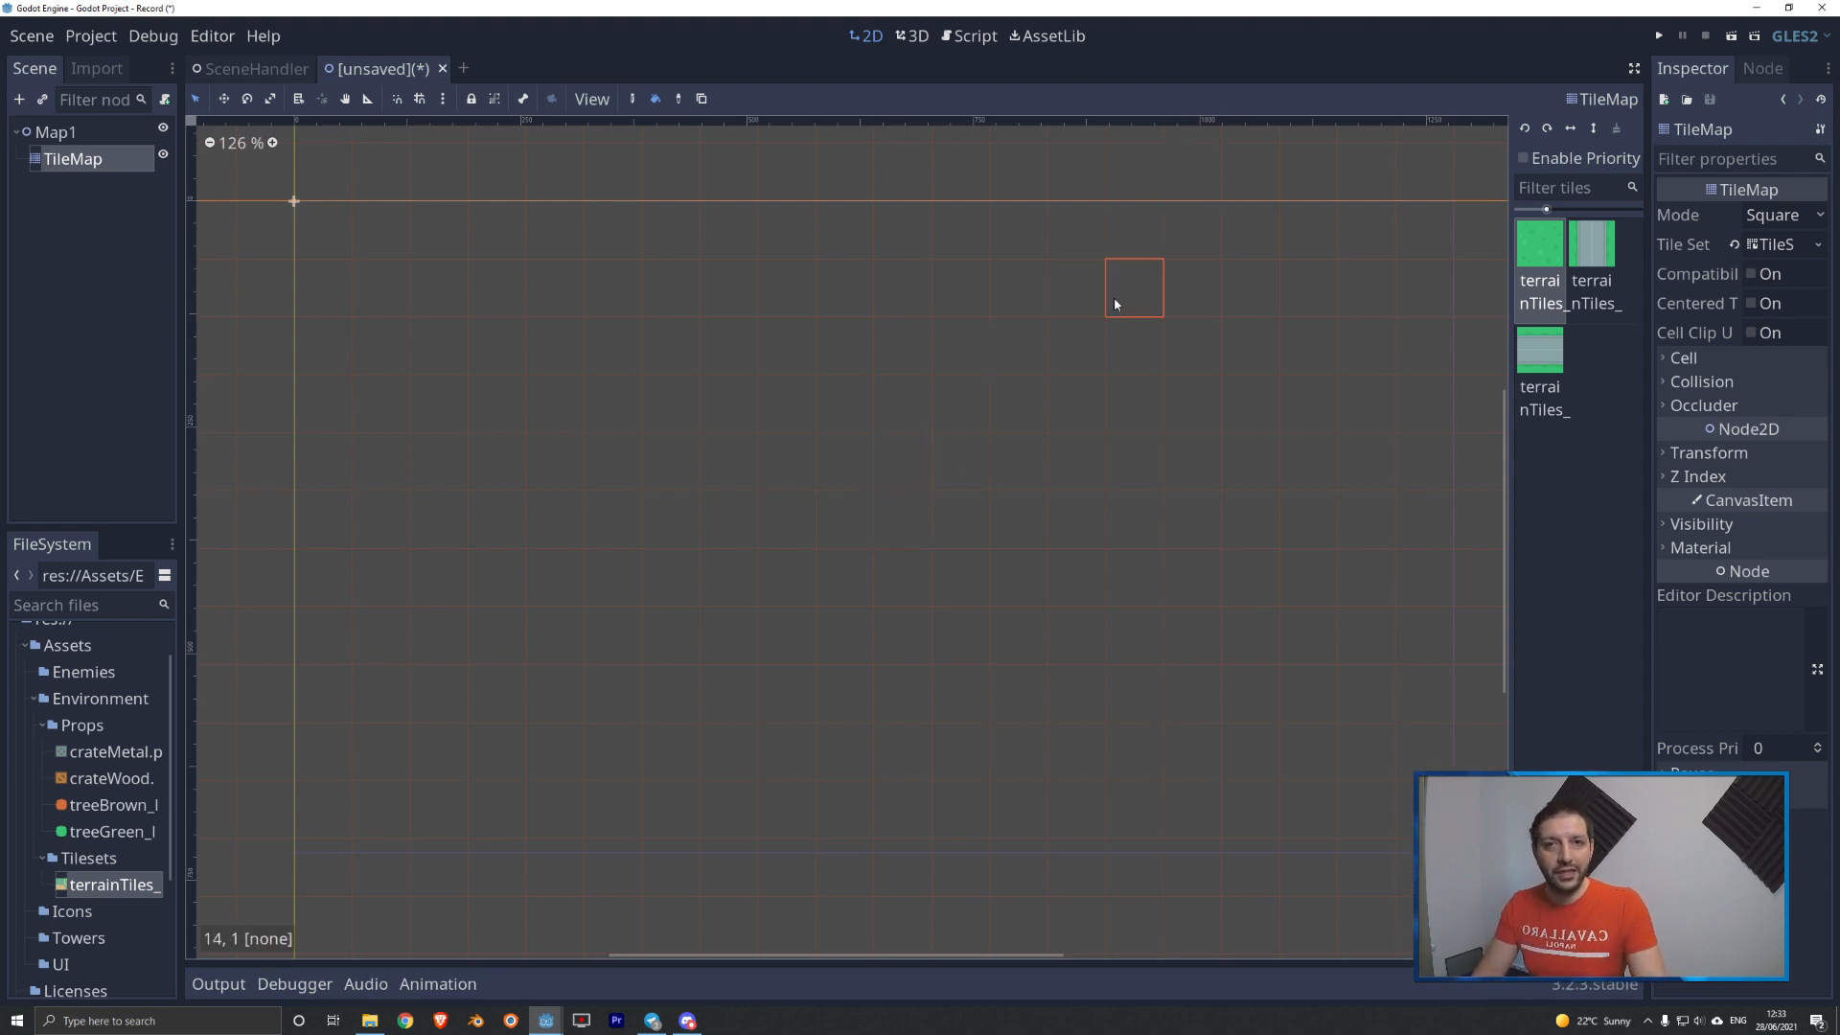
- Reopen the TileSet's terrain texture and delete the grass, vertical road and horizontal road single tiles
{"action": "left_click", "coordinate": [1780, 246]}
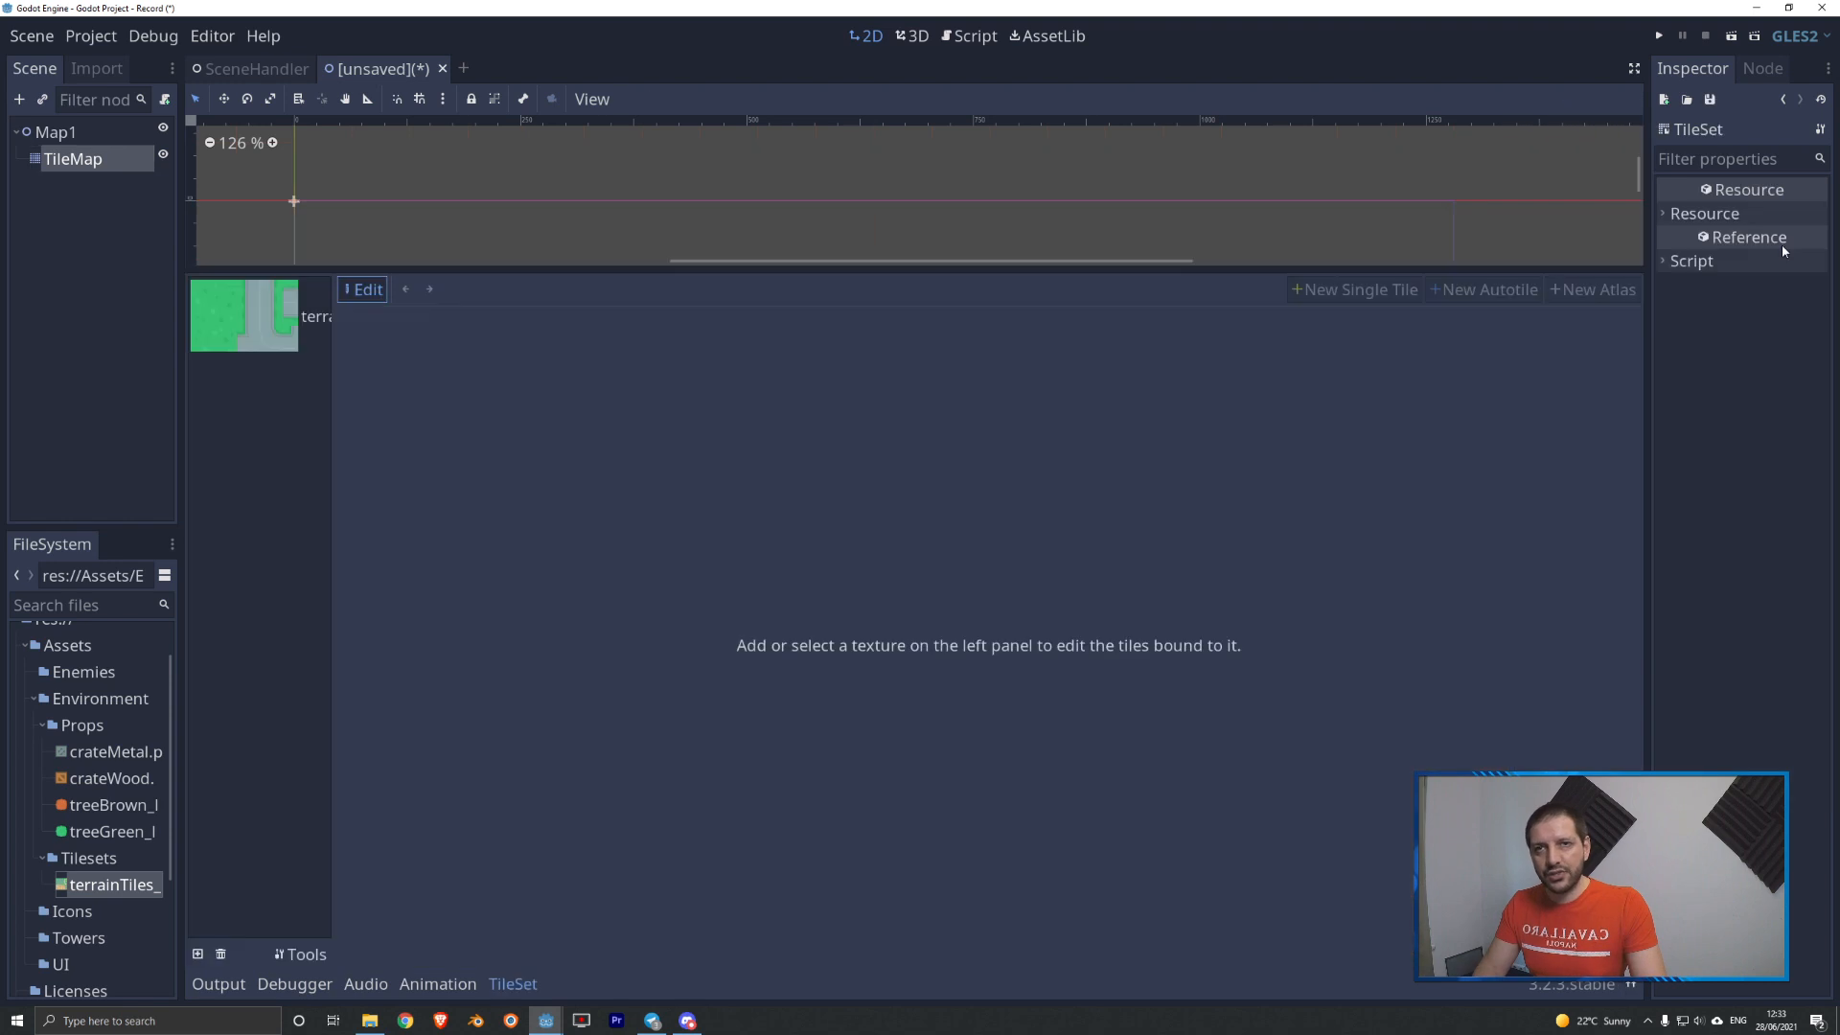
{"action": "left_click", "coordinate": [256, 338]}
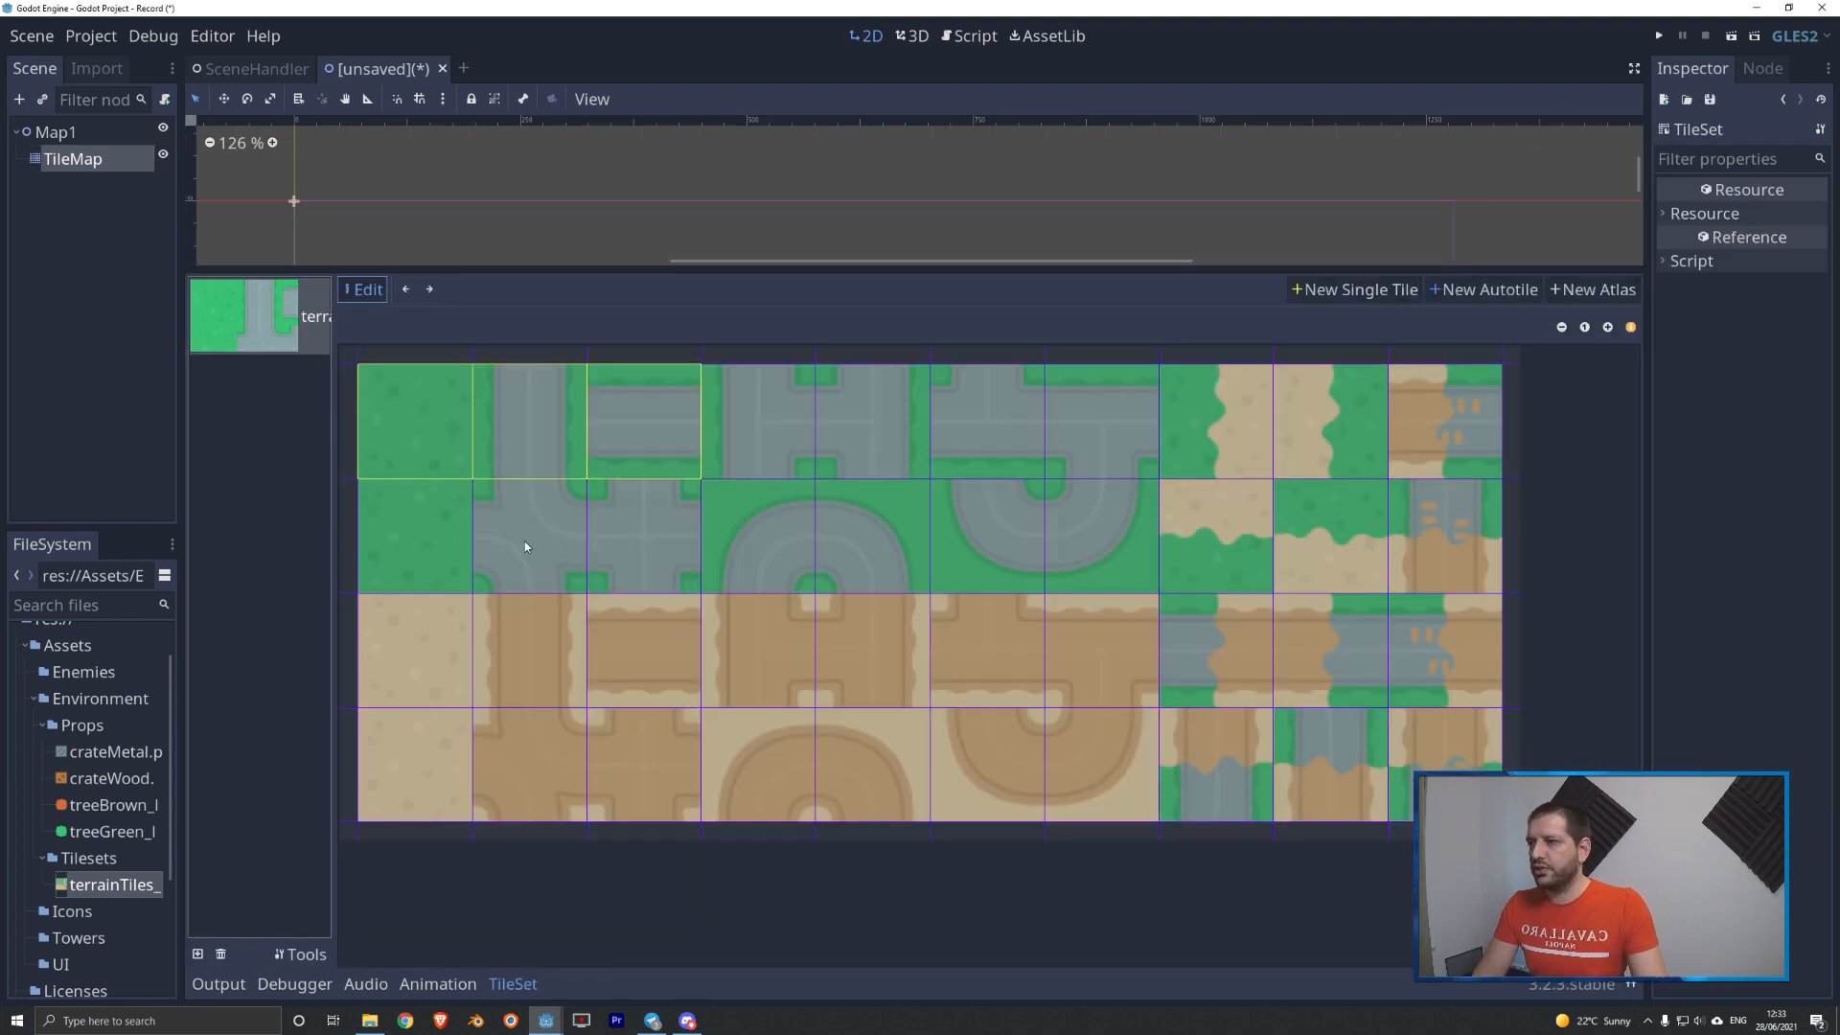
{"action": "left_click", "coordinate": [399, 391]}
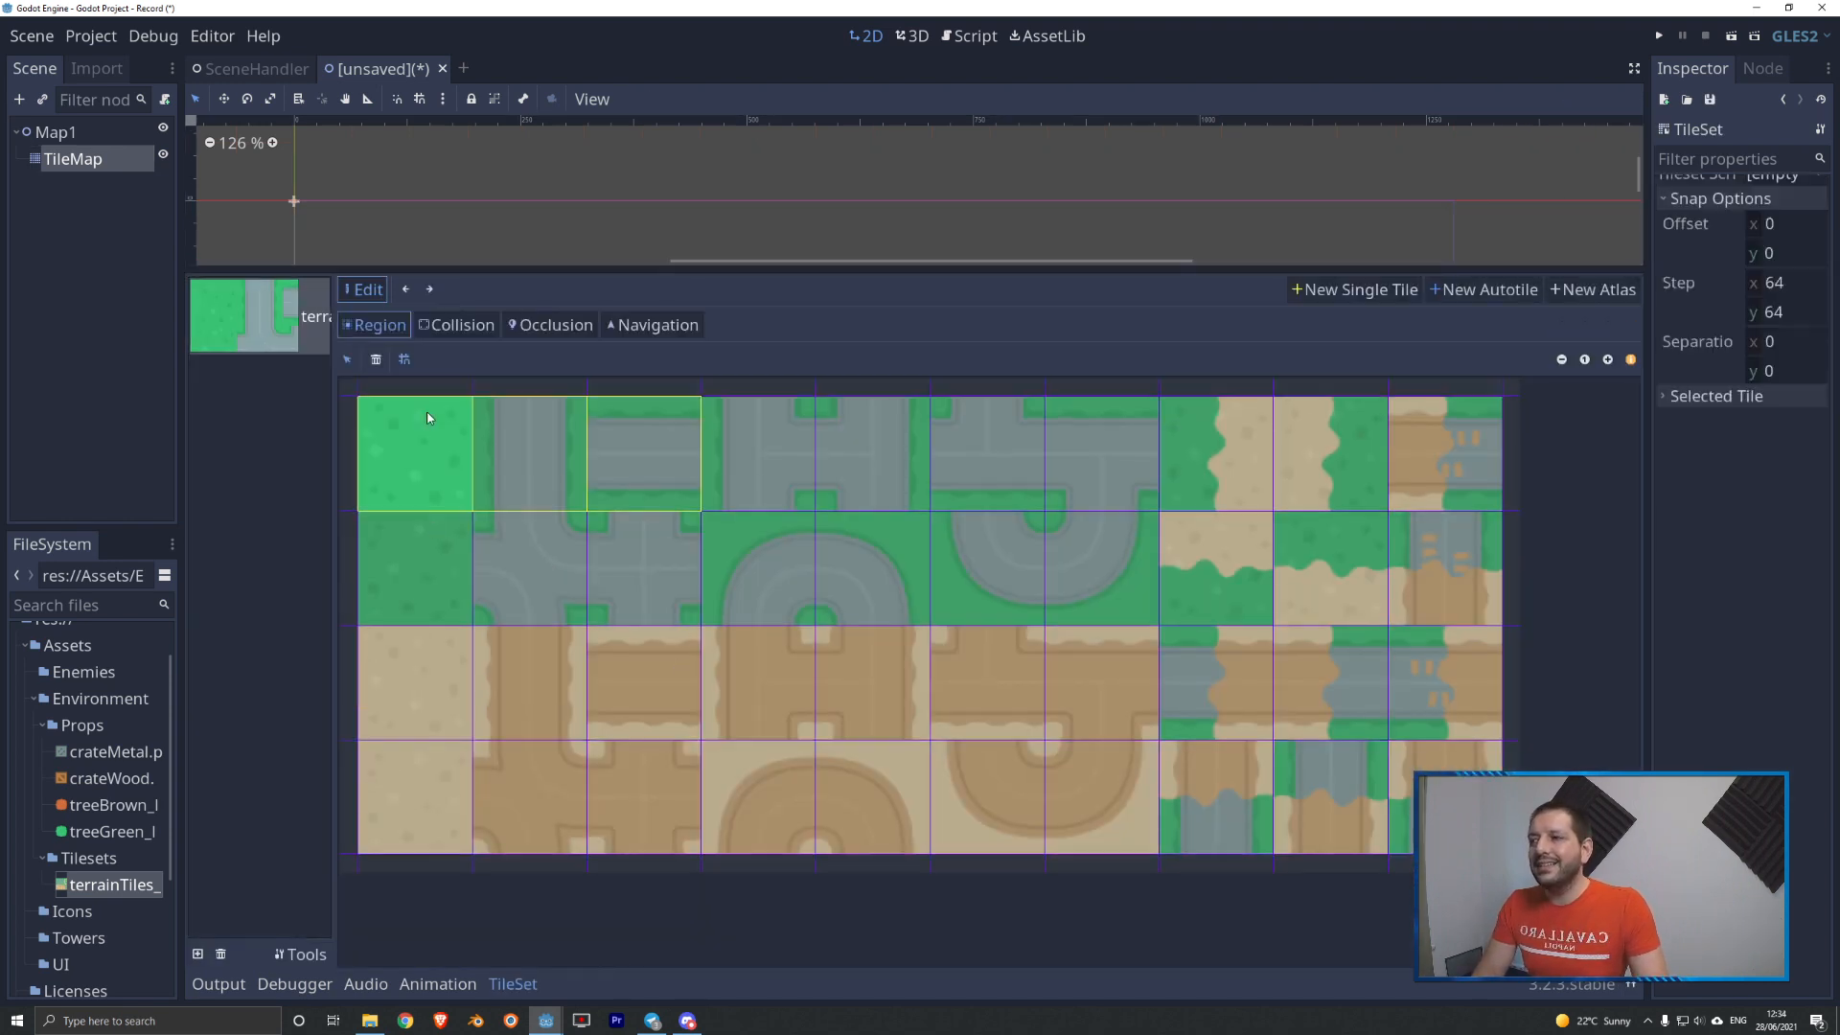
{"action": "left_click", "coordinate": [376, 362]}
{"action": "left_click", "coordinate": [534, 427]}
{"action": "left_click", "coordinate": [377, 362]}
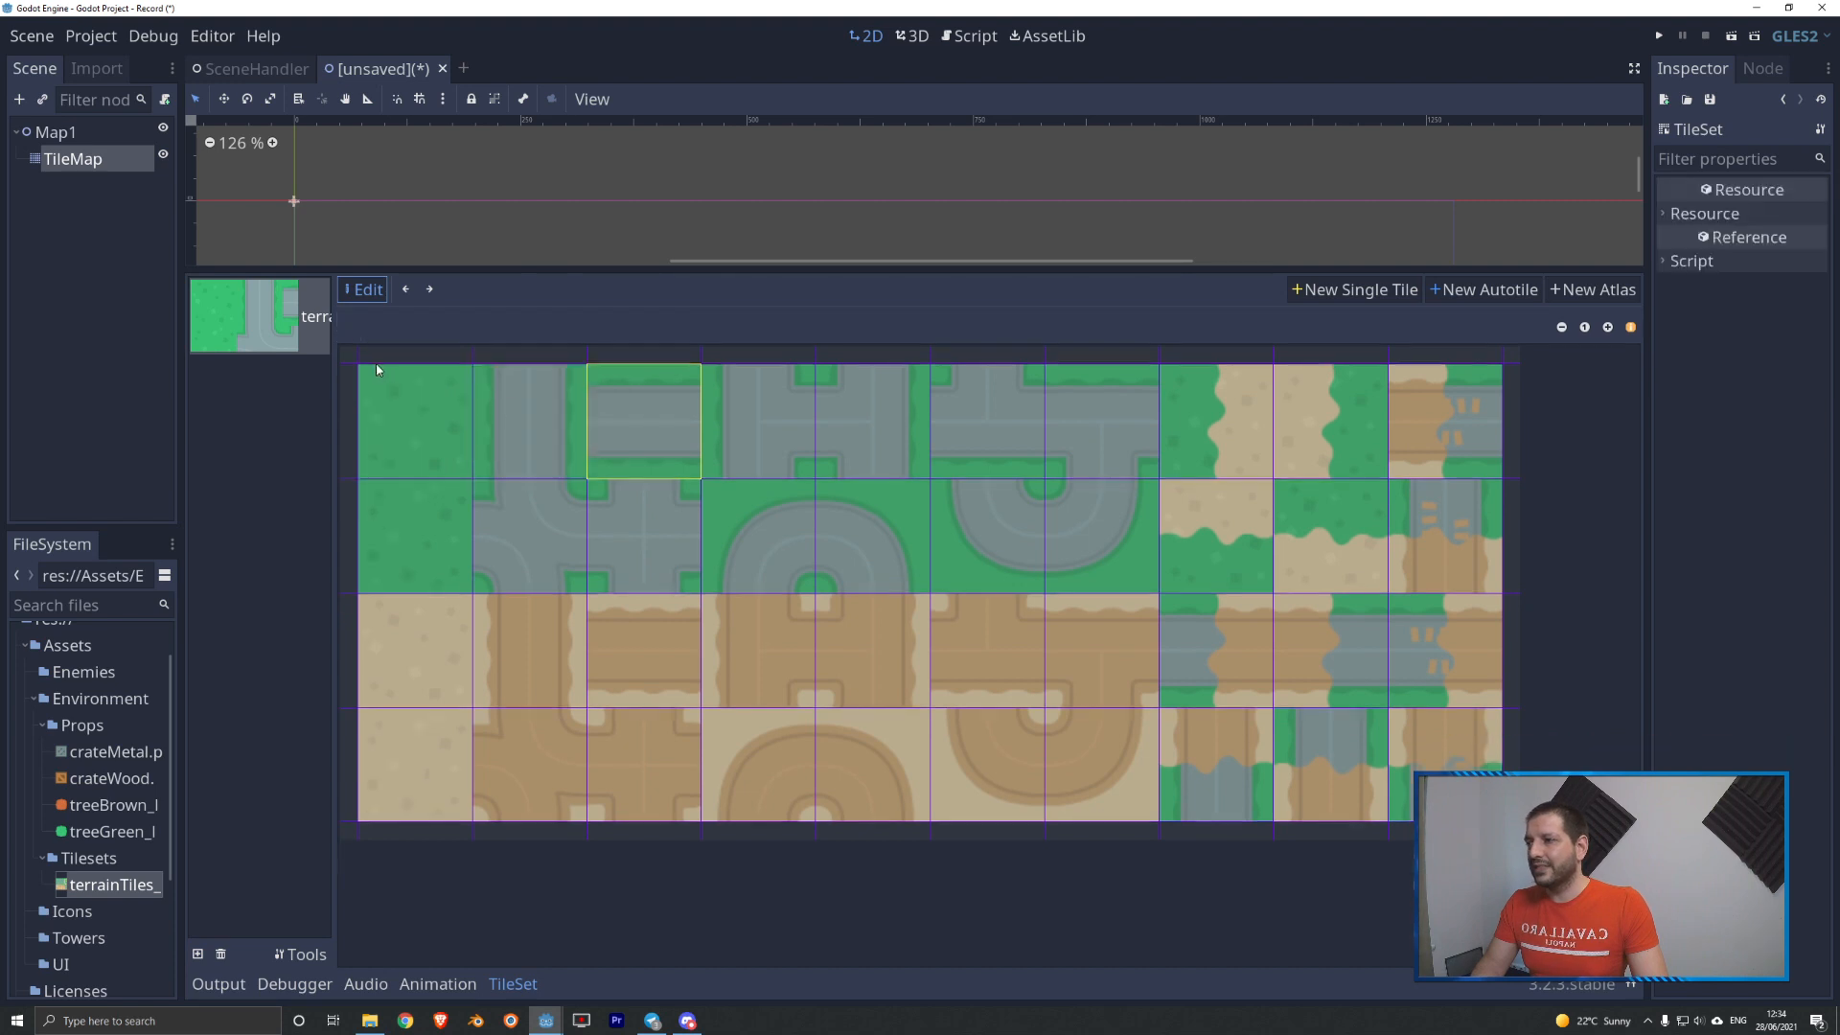
{"action": "left_click", "coordinate": [619, 412]}
{"action": "left_click", "coordinate": [377, 361]}
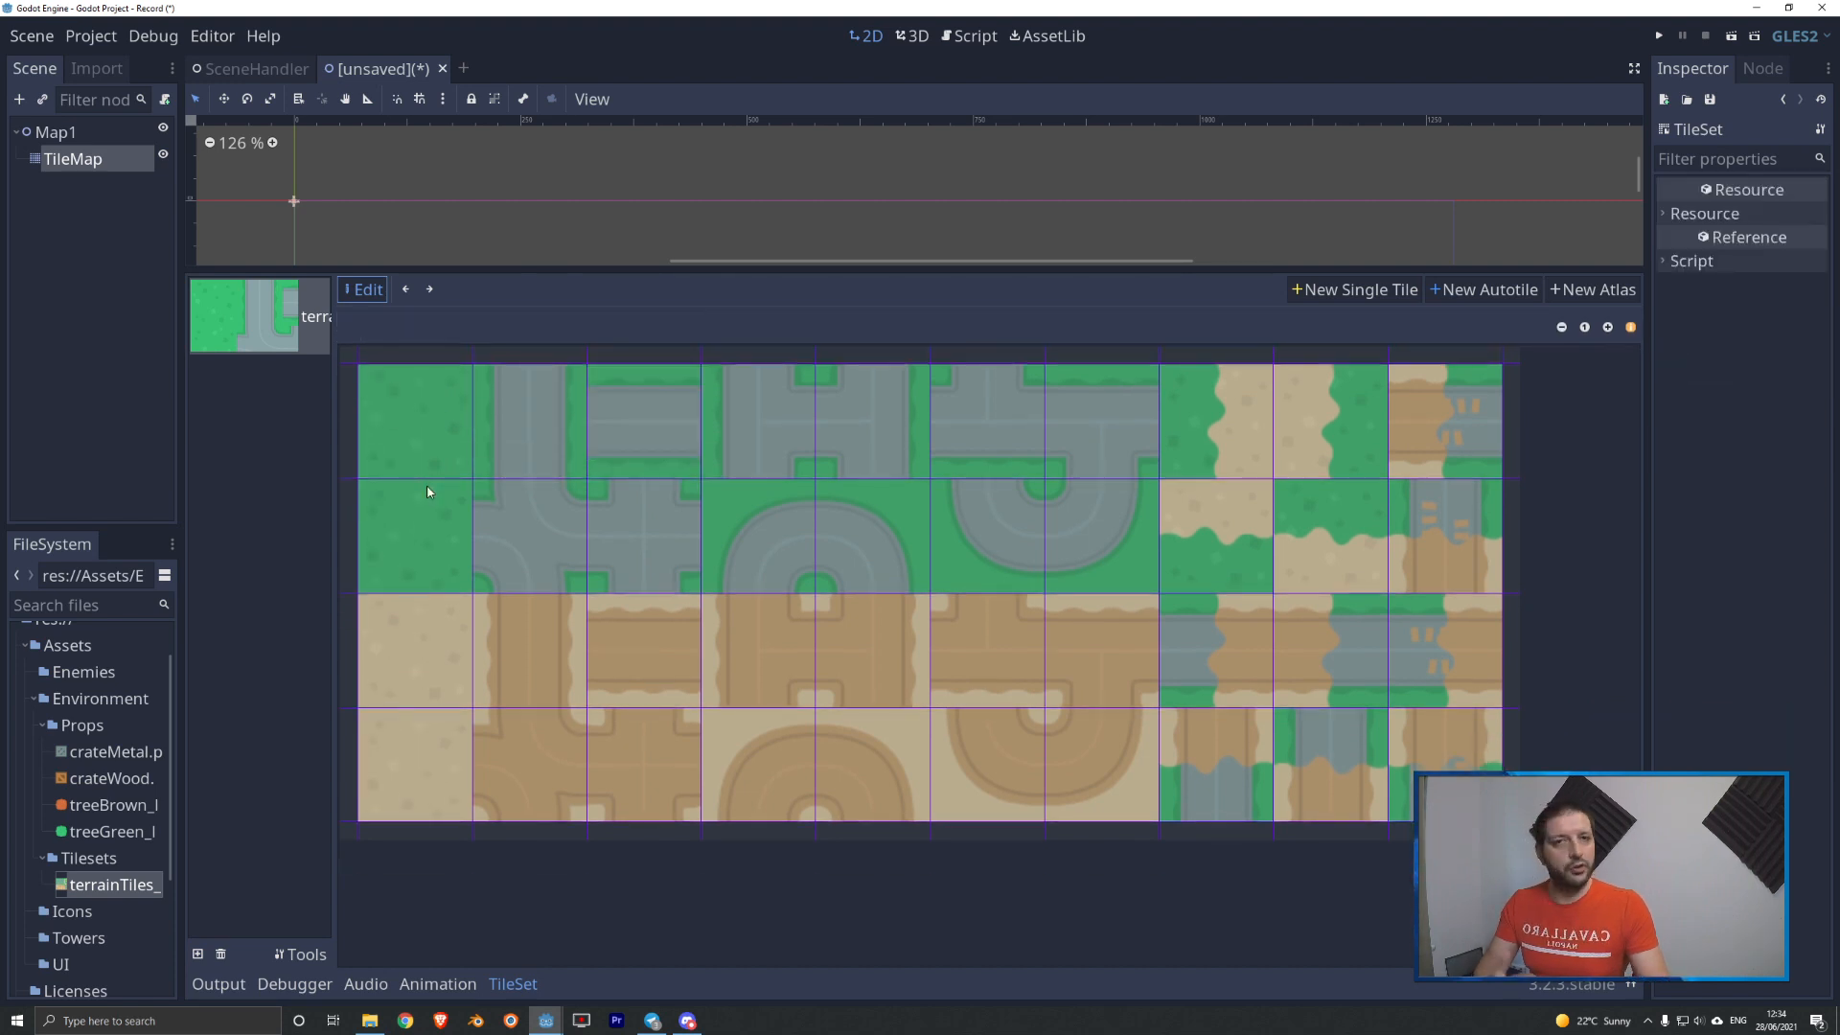
- Create an autotile region over the two stacked plain grass tiles and set its autotile bitmask mode to 3X3 (minimal)
{"action": "left_click", "coordinate": [1482, 289]}
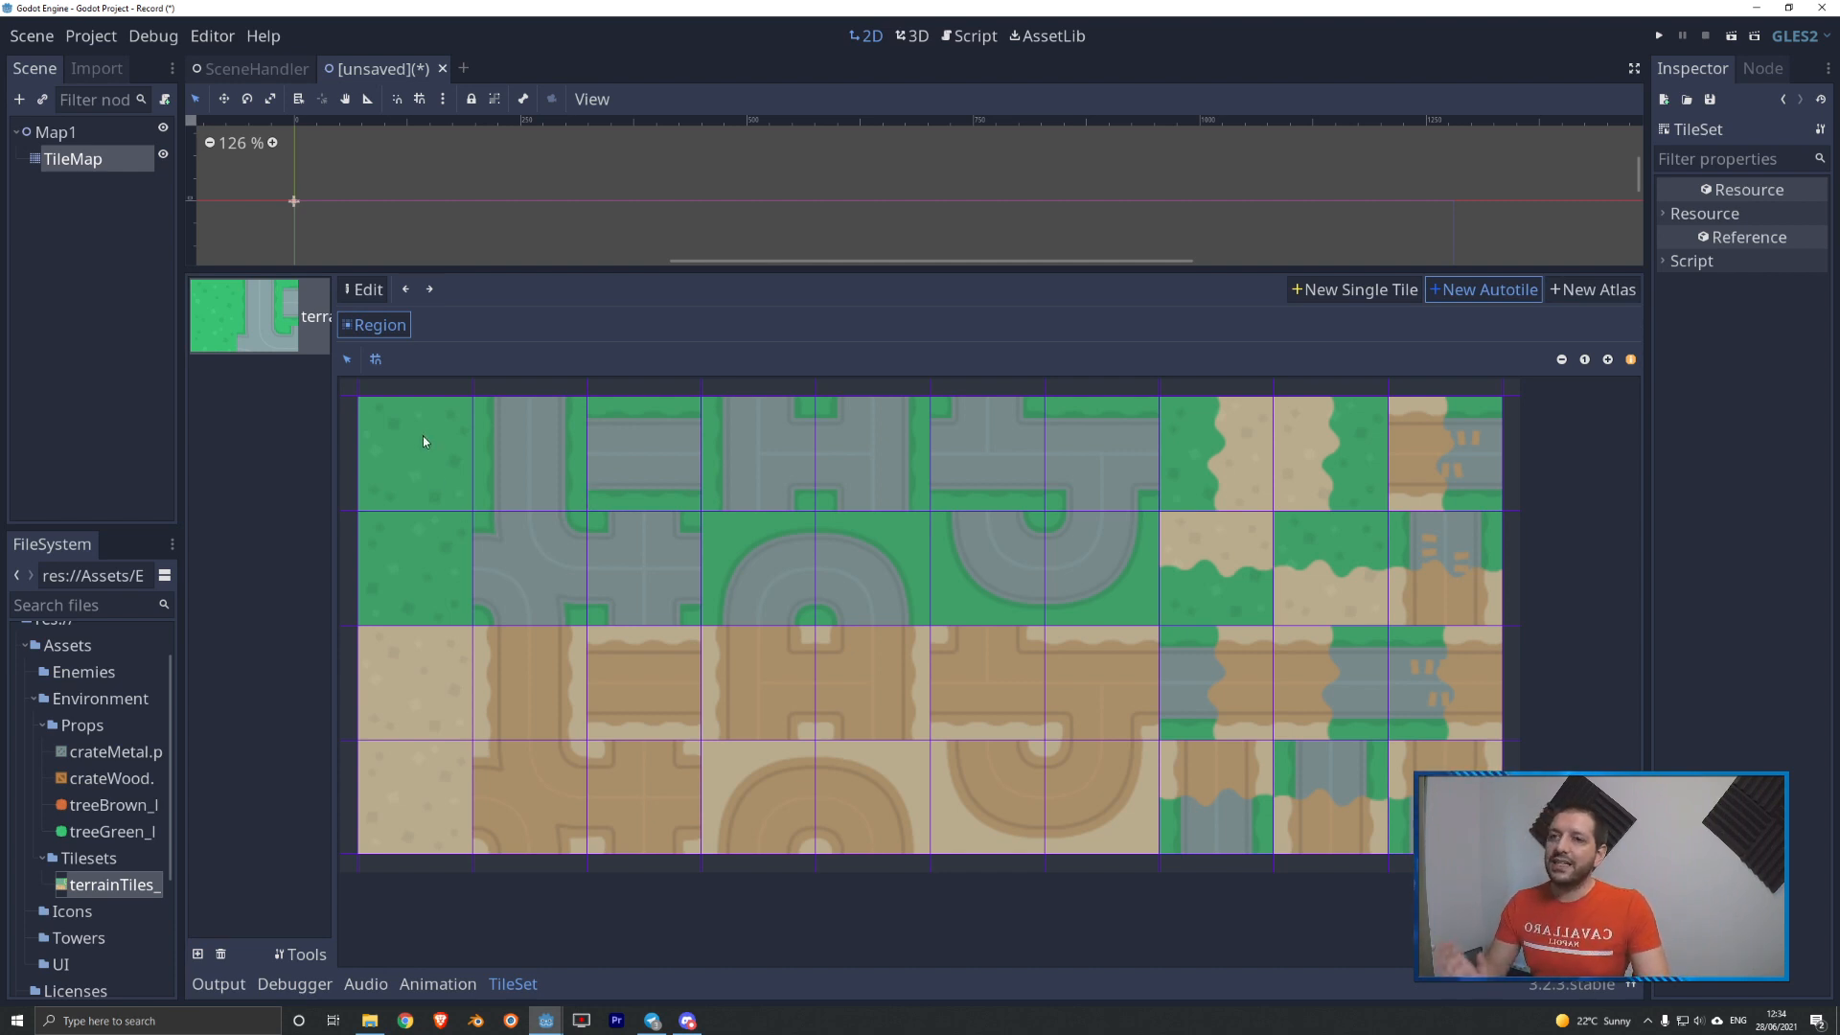
{"action": "left_click_drag", "start_coordinate": [424, 437], "coordinate": [417, 581]}
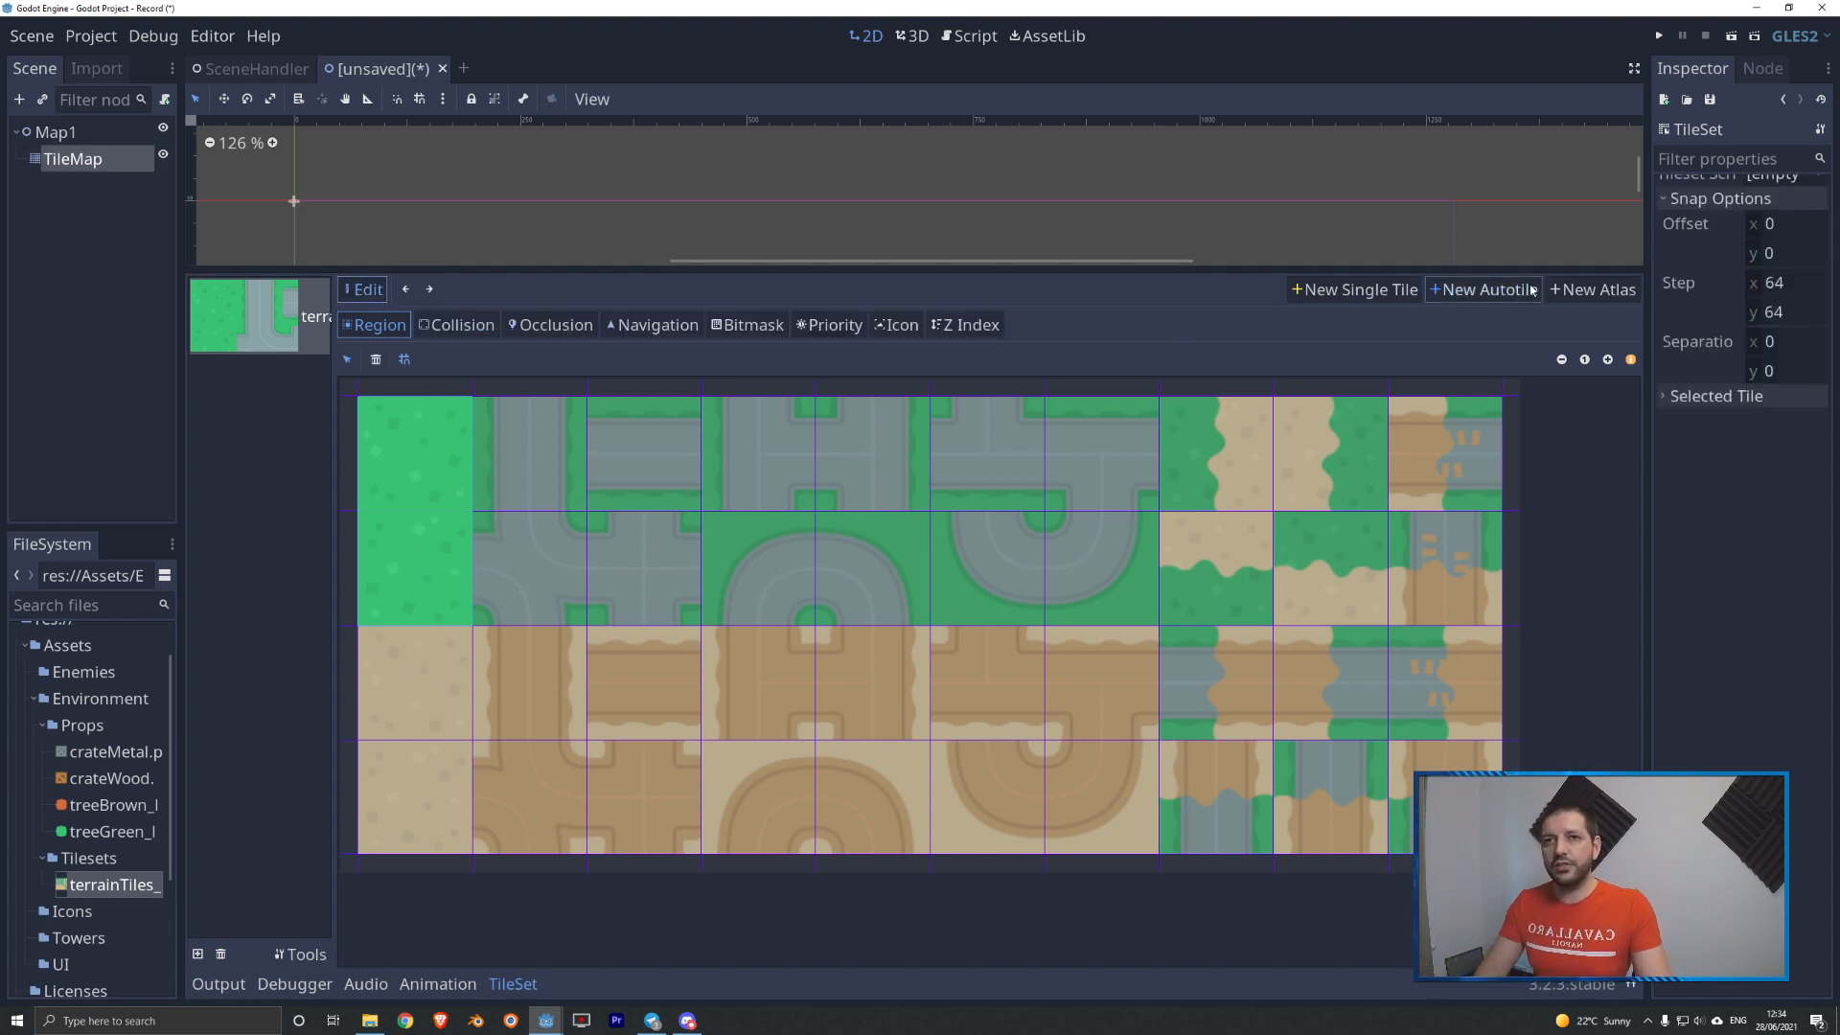
{"action": "left_click", "coordinate": [1715, 395]}
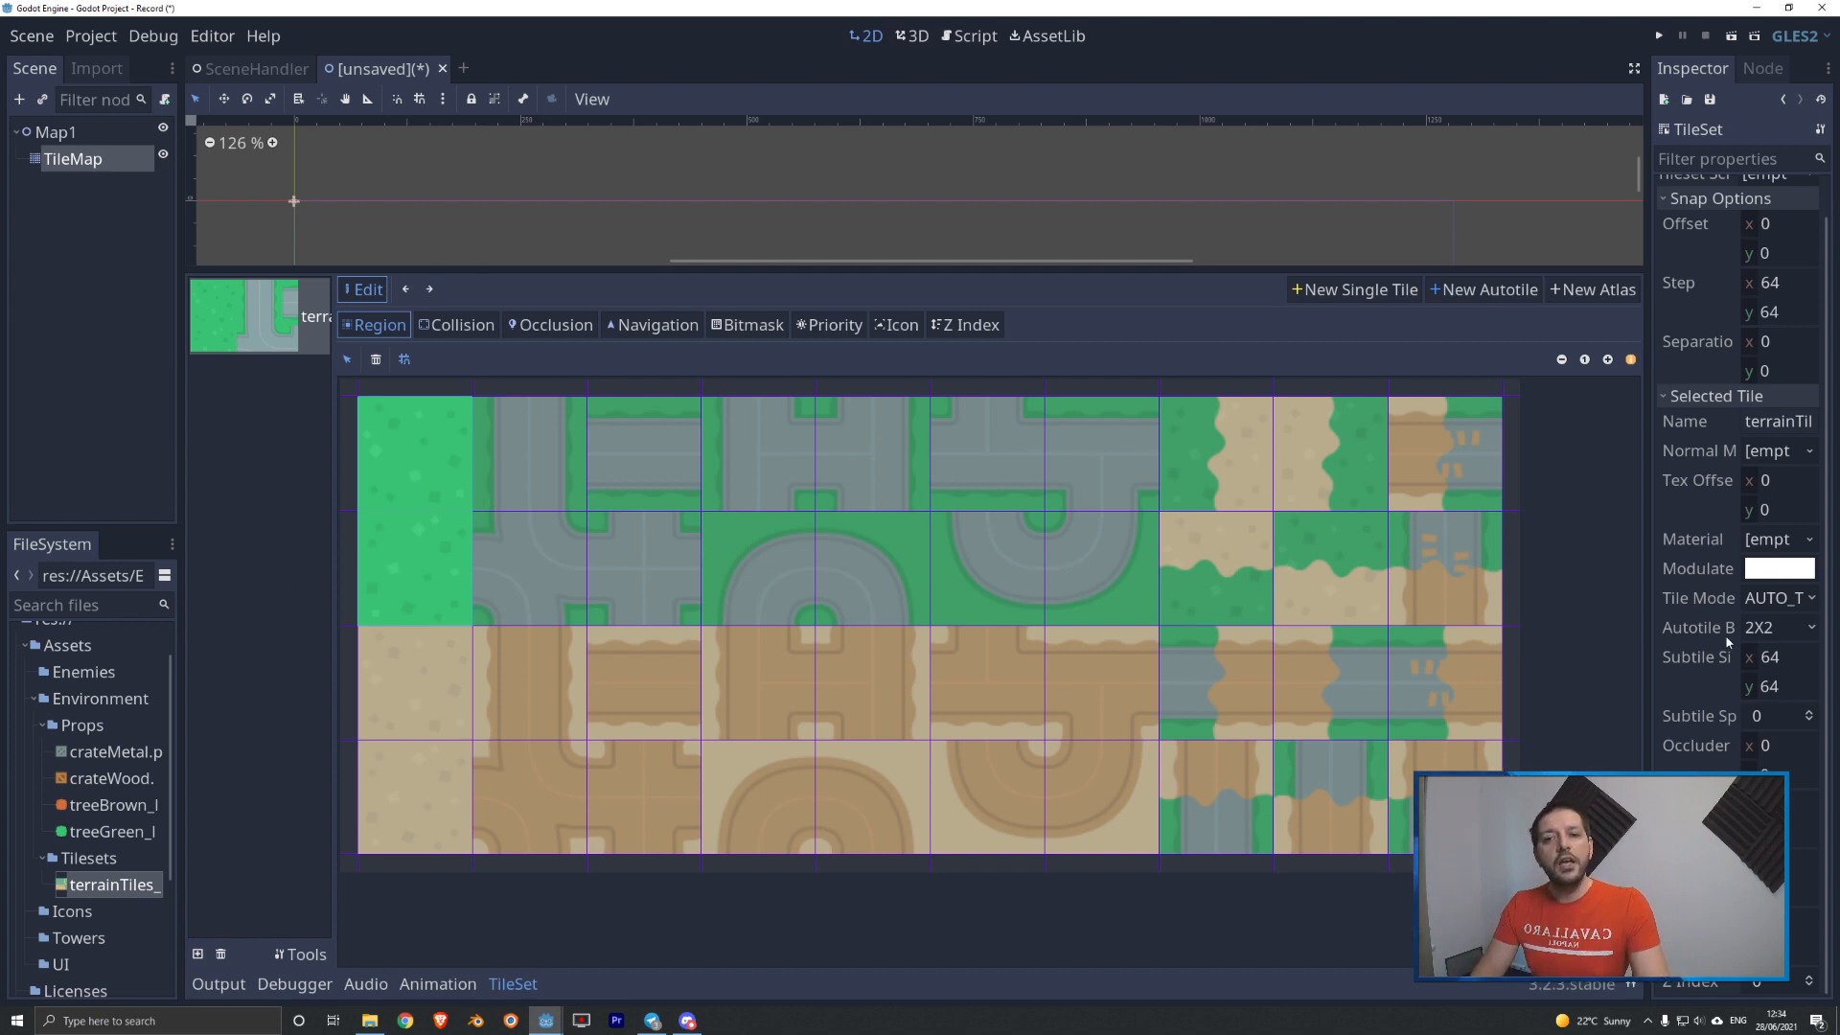
{"action": "left_click", "coordinate": [1811, 631]}
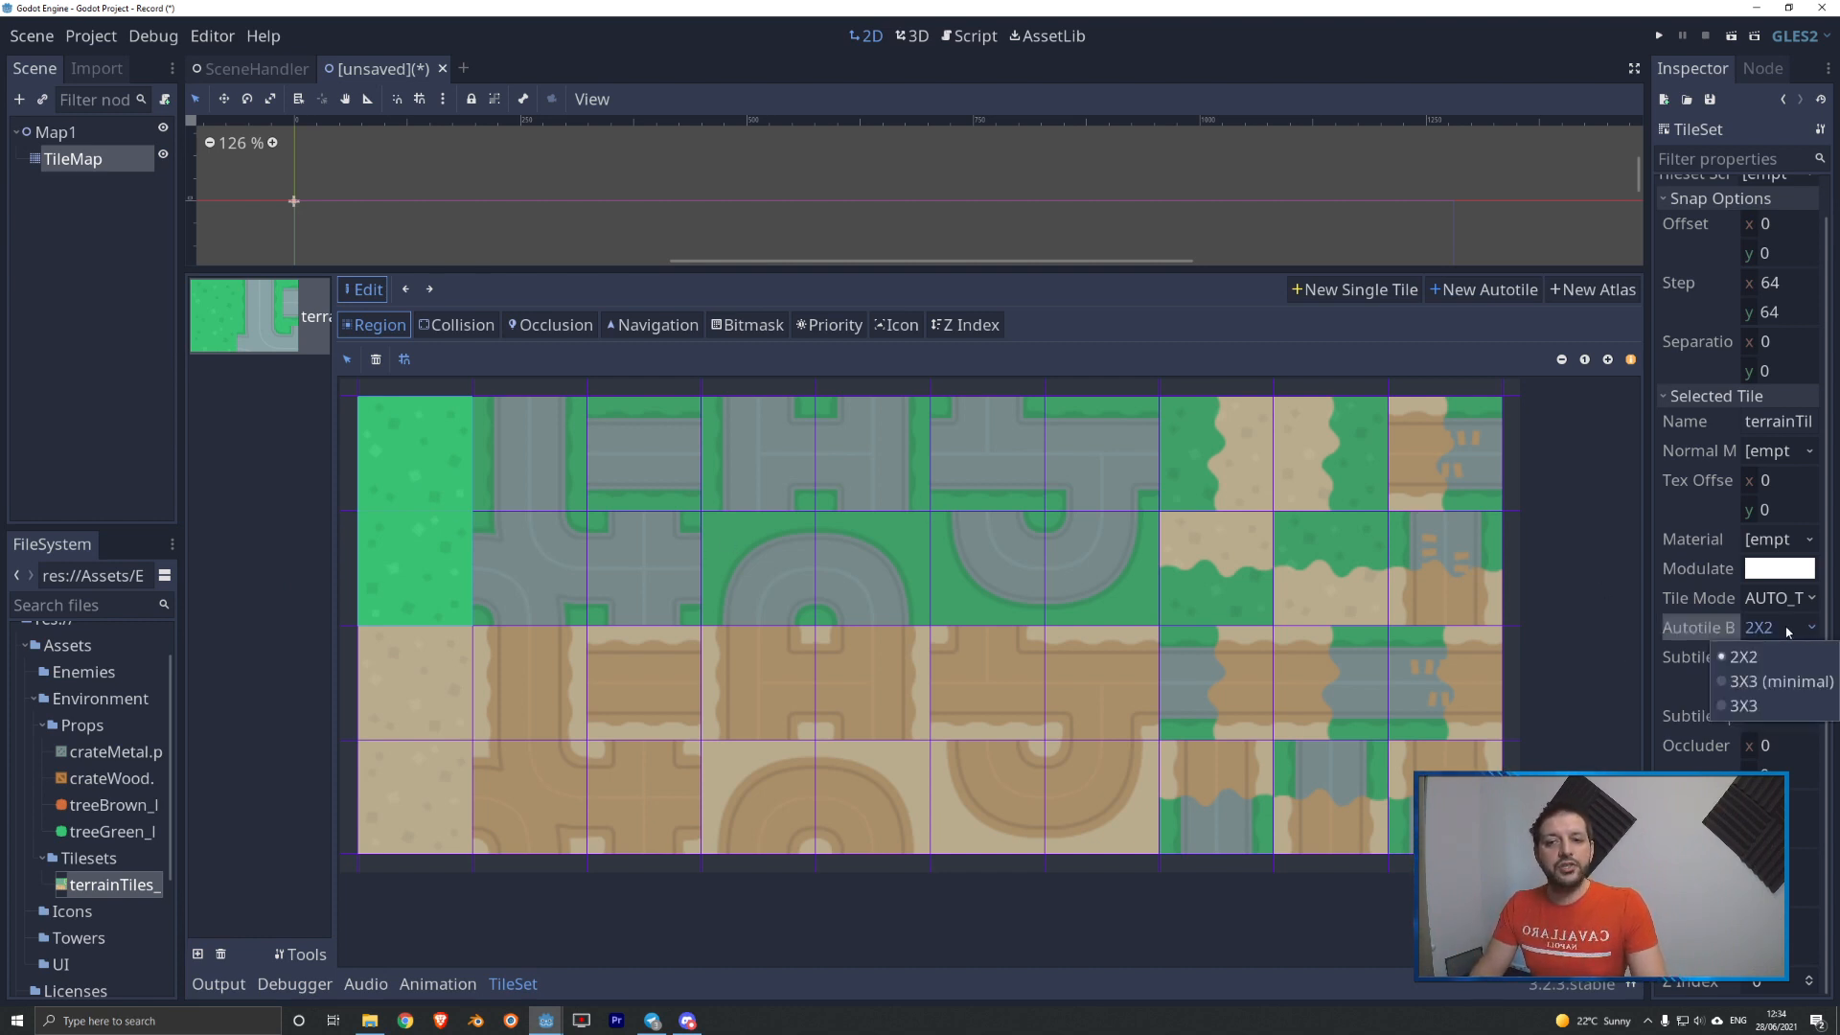
{"action": "left_click", "coordinate": [1750, 682]}
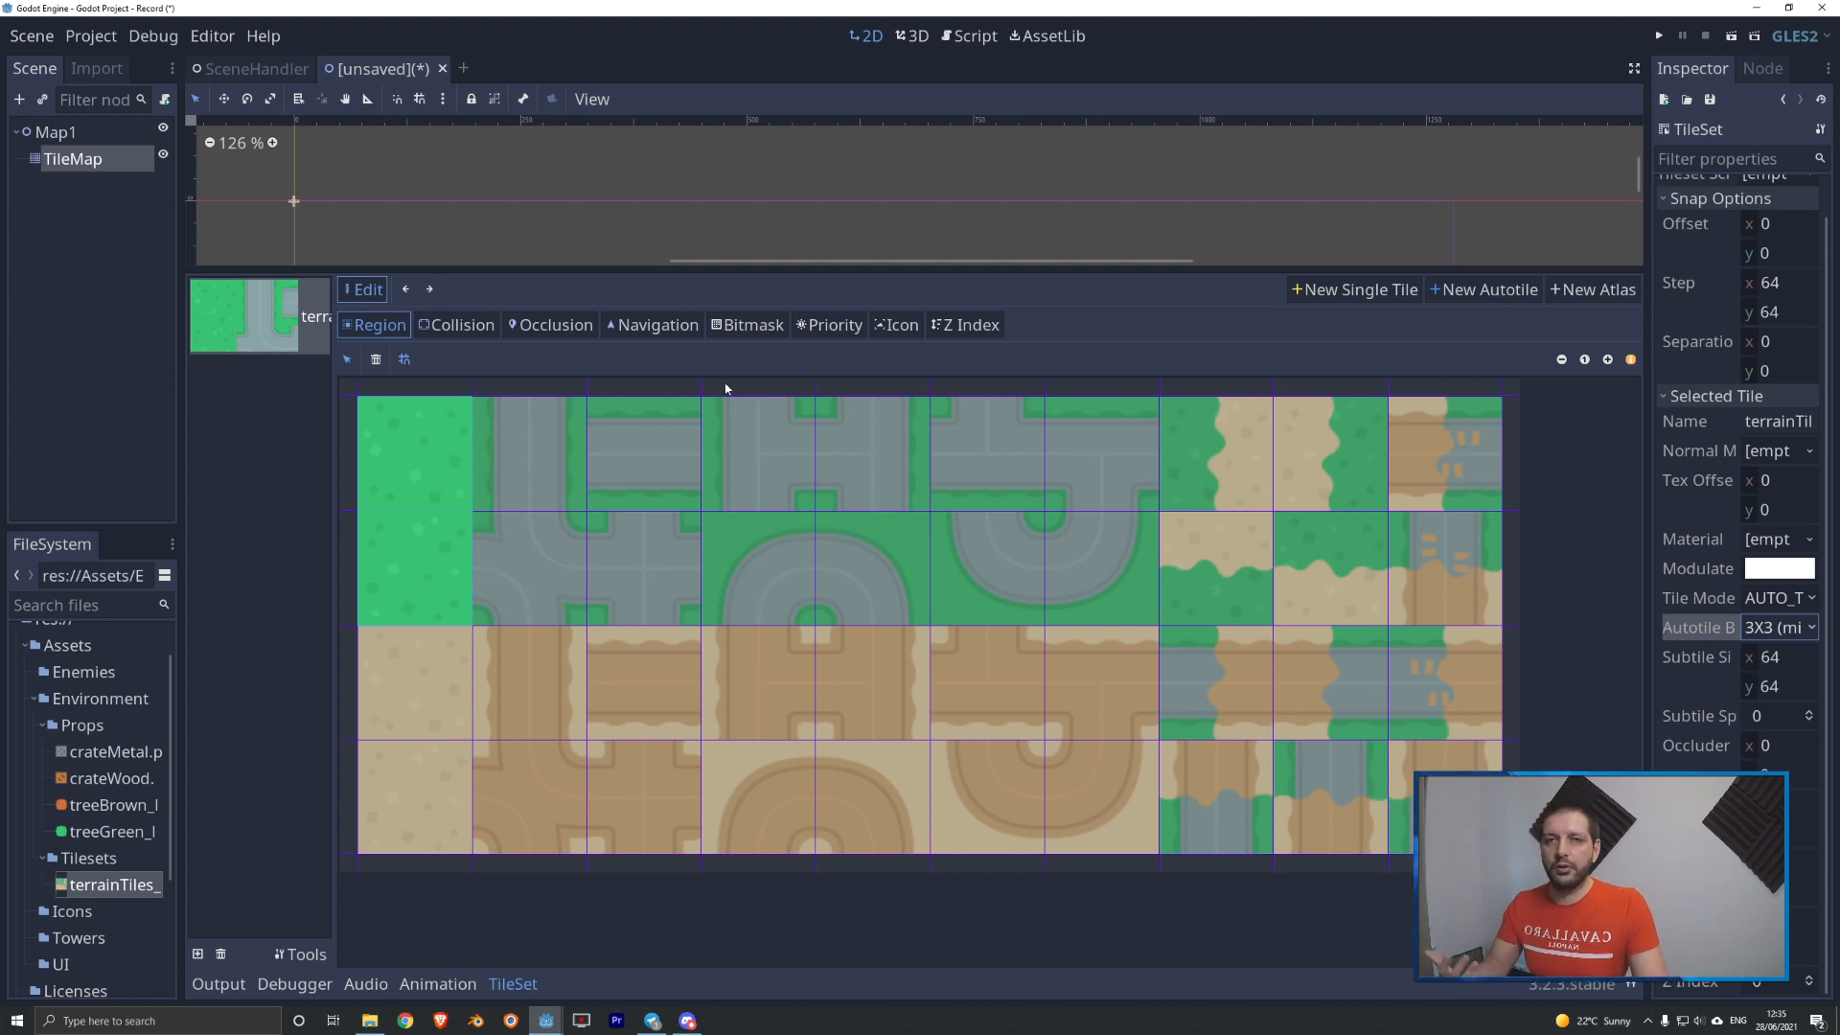
- Paint the autotile bitmask over the full area of both grass tiles and widen the Inspector
{"action": "left_click", "coordinate": [744, 326]}
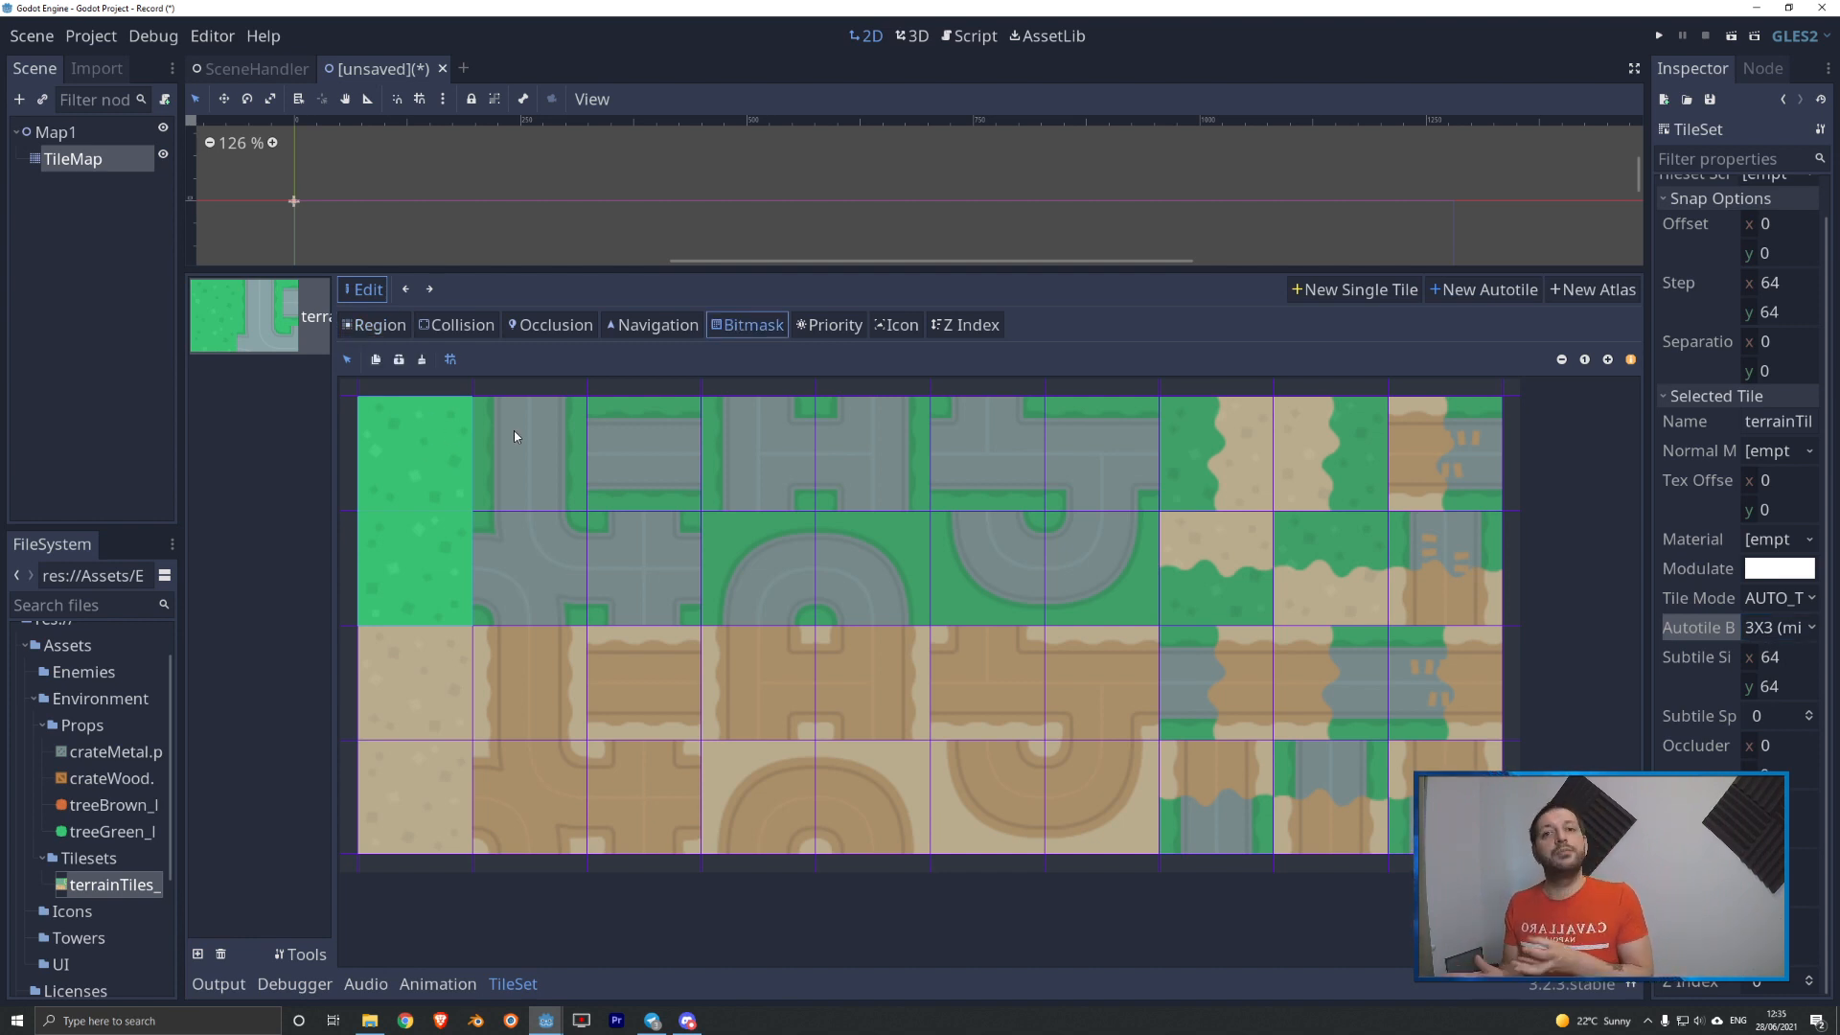
{"action": "left_click", "coordinate": [377, 416]}
{"action": "mouse_move", "coordinate": [383, 448]}
{"action": "left_mouse_down"}
{"action": "mouse_move", "coordinate": [377, 485]}
{"action": "mouse_move", "coordinate": [448, 486]}
{"action": "mouse_move", "coordinate": [373, 576]}
{"action": "left_mouse_up"}
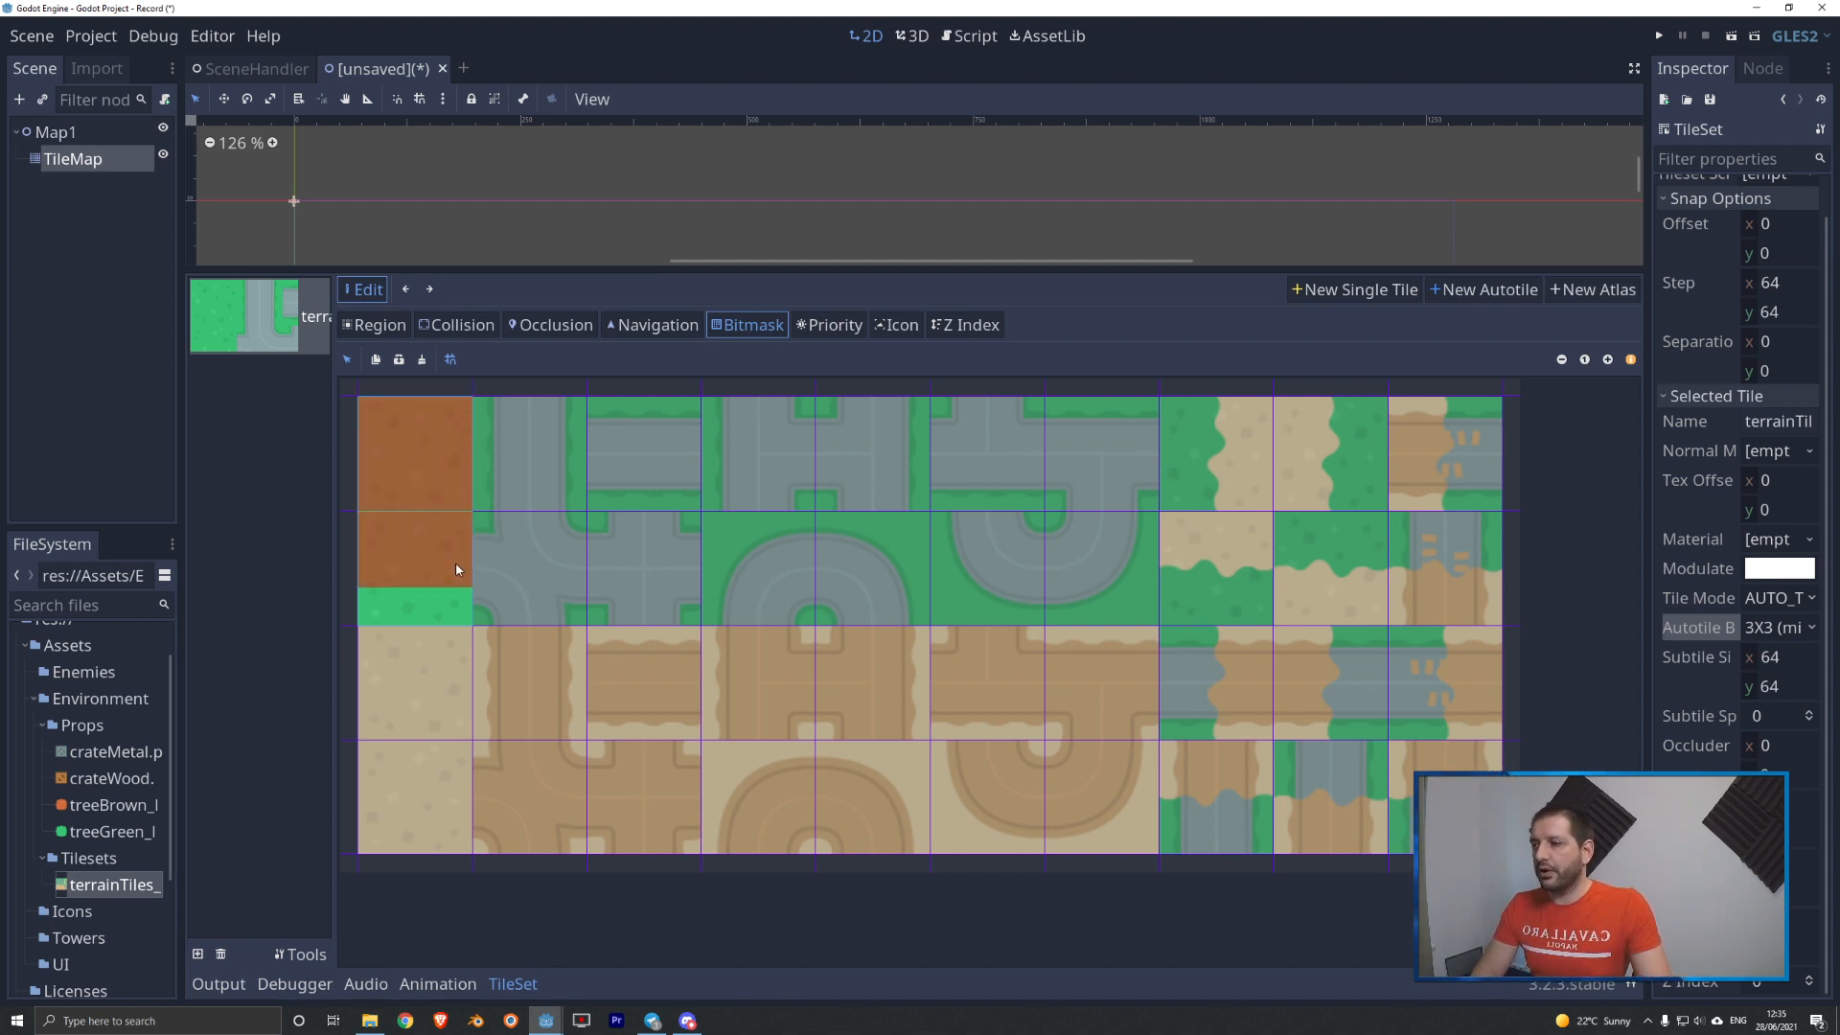
{"action": "left_click", "coordinate": [377, 607]}
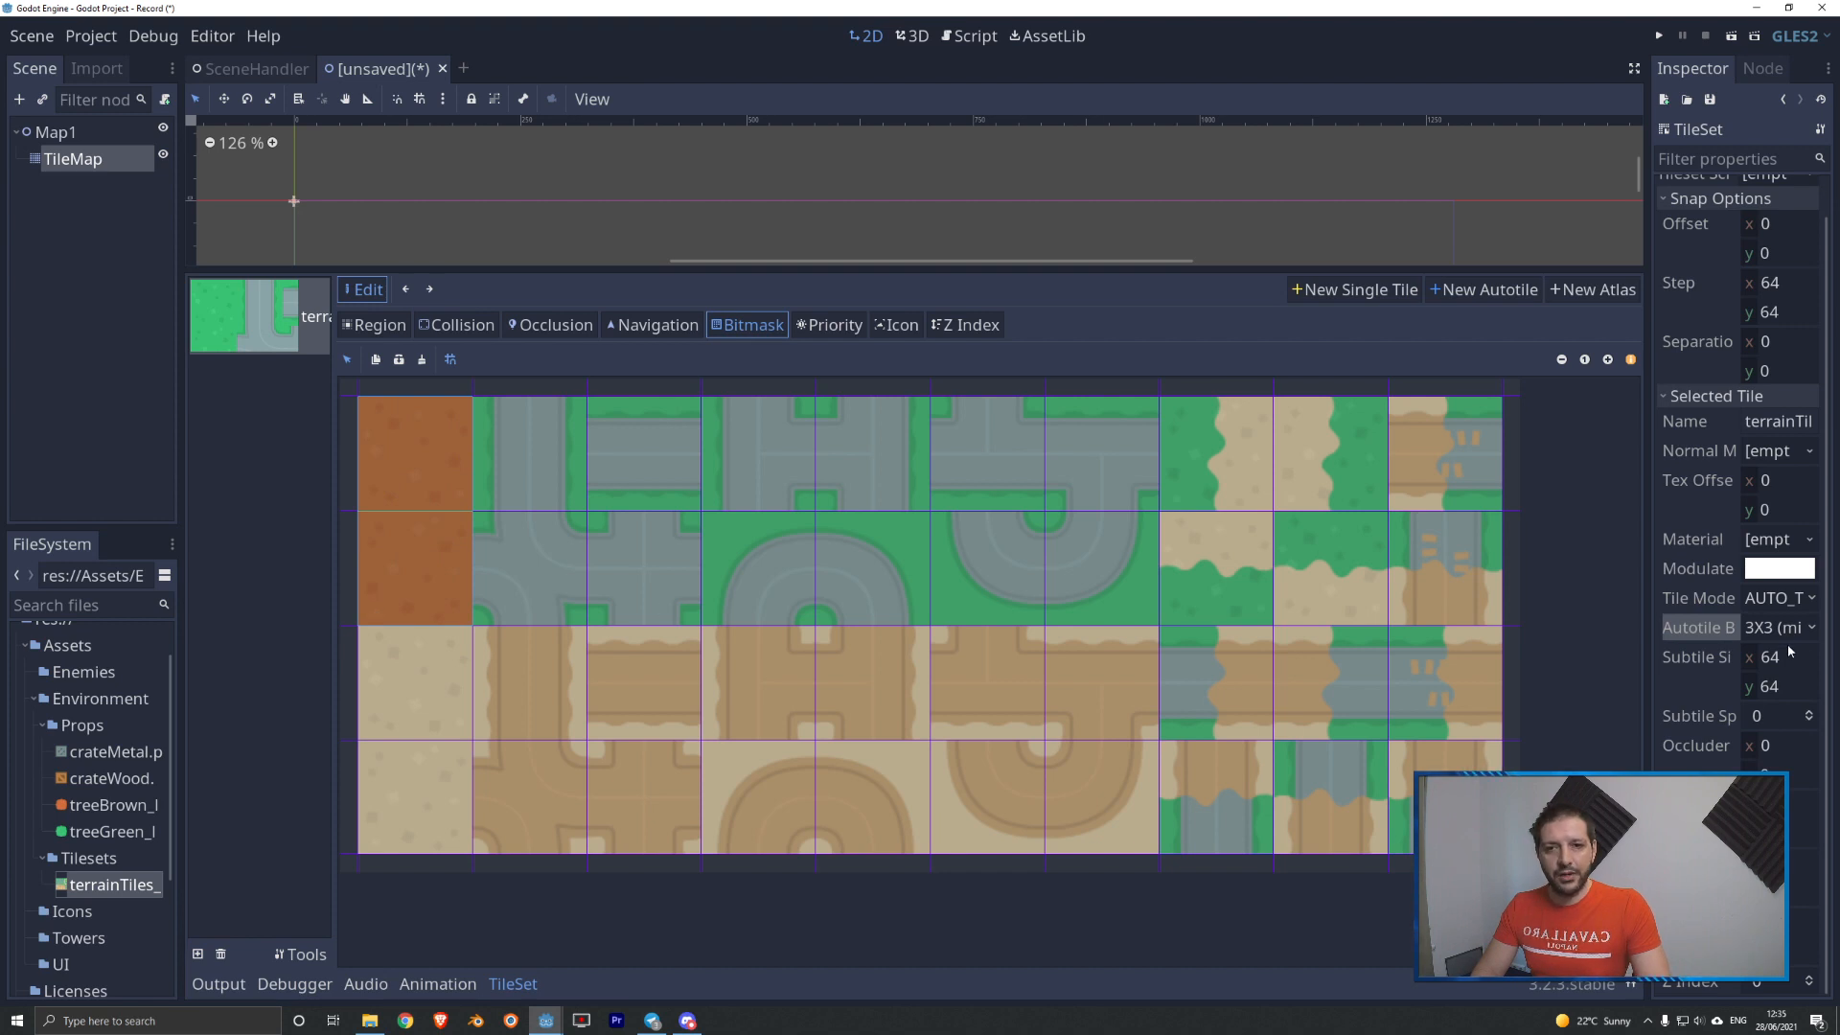
{"action": "left_click_drag", "start_coordinate": [1648, 527], "coordinate": [1566, 527]}
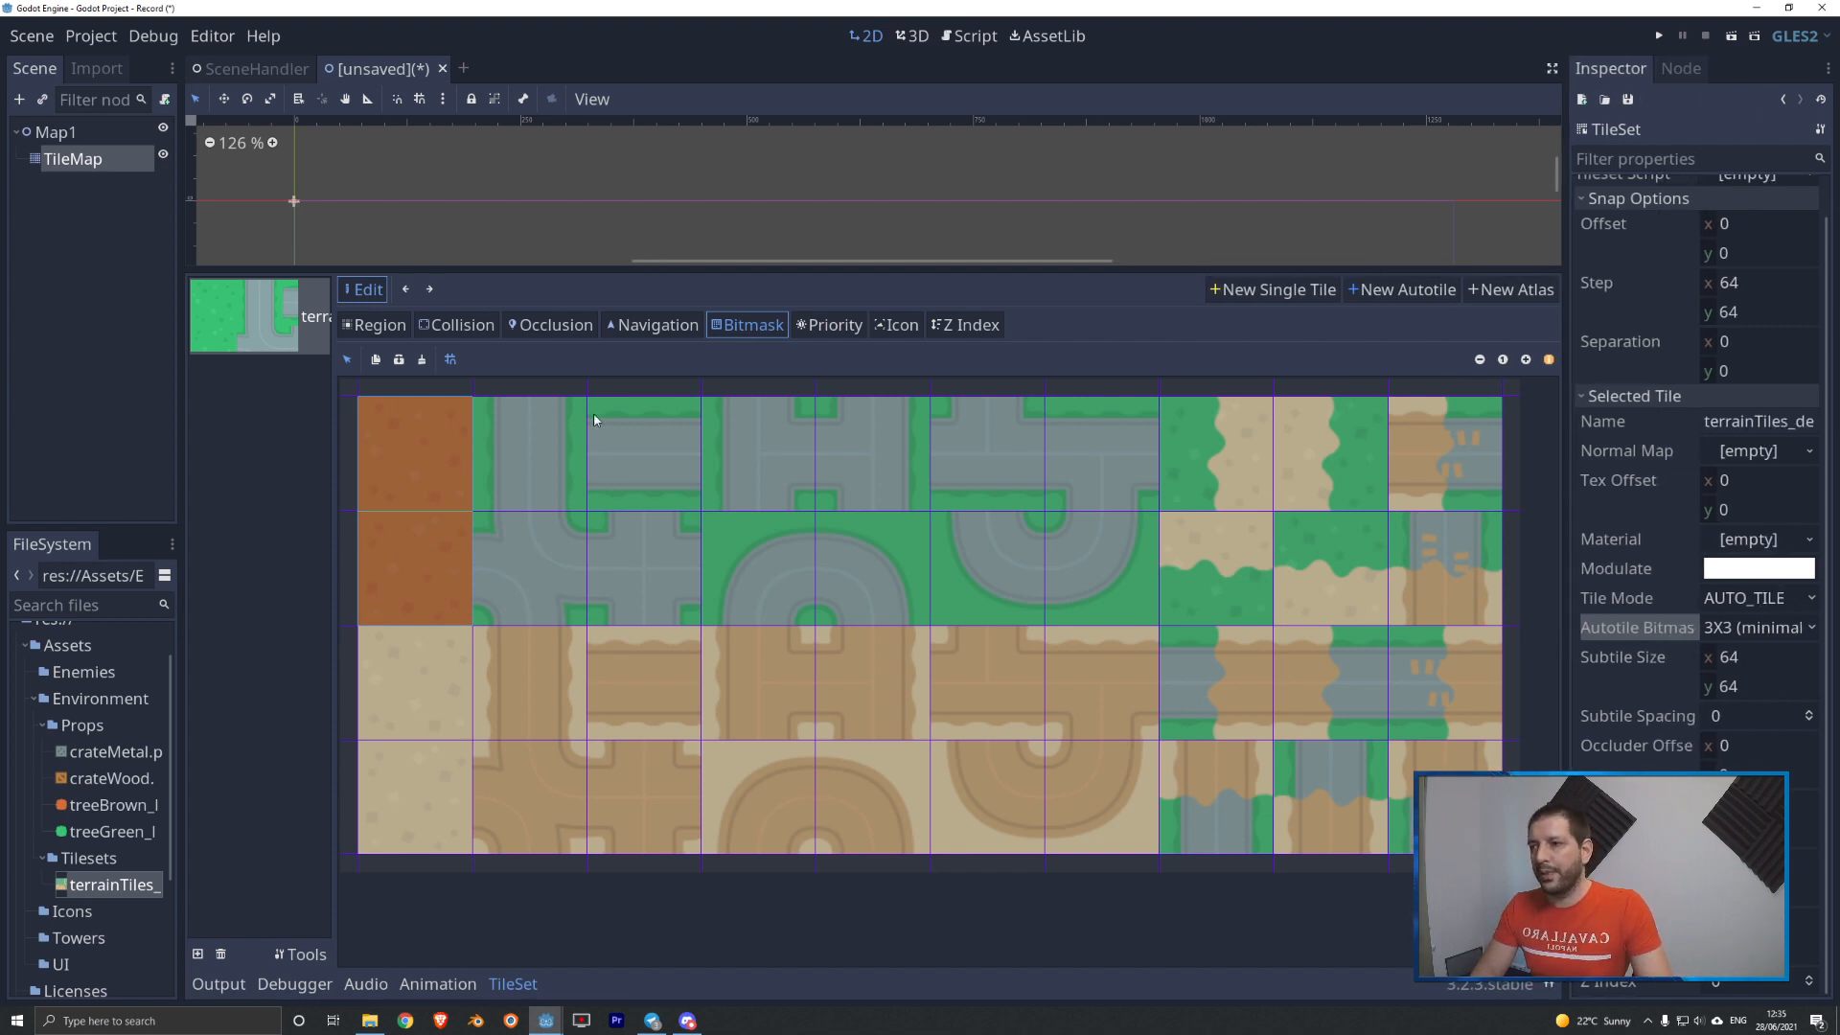
- Paint a closed grass autotile border on the TileMap just outside the game screen area, starting at cell -1, -1
{"action": "left_click", "coordinate": [73, 160]}
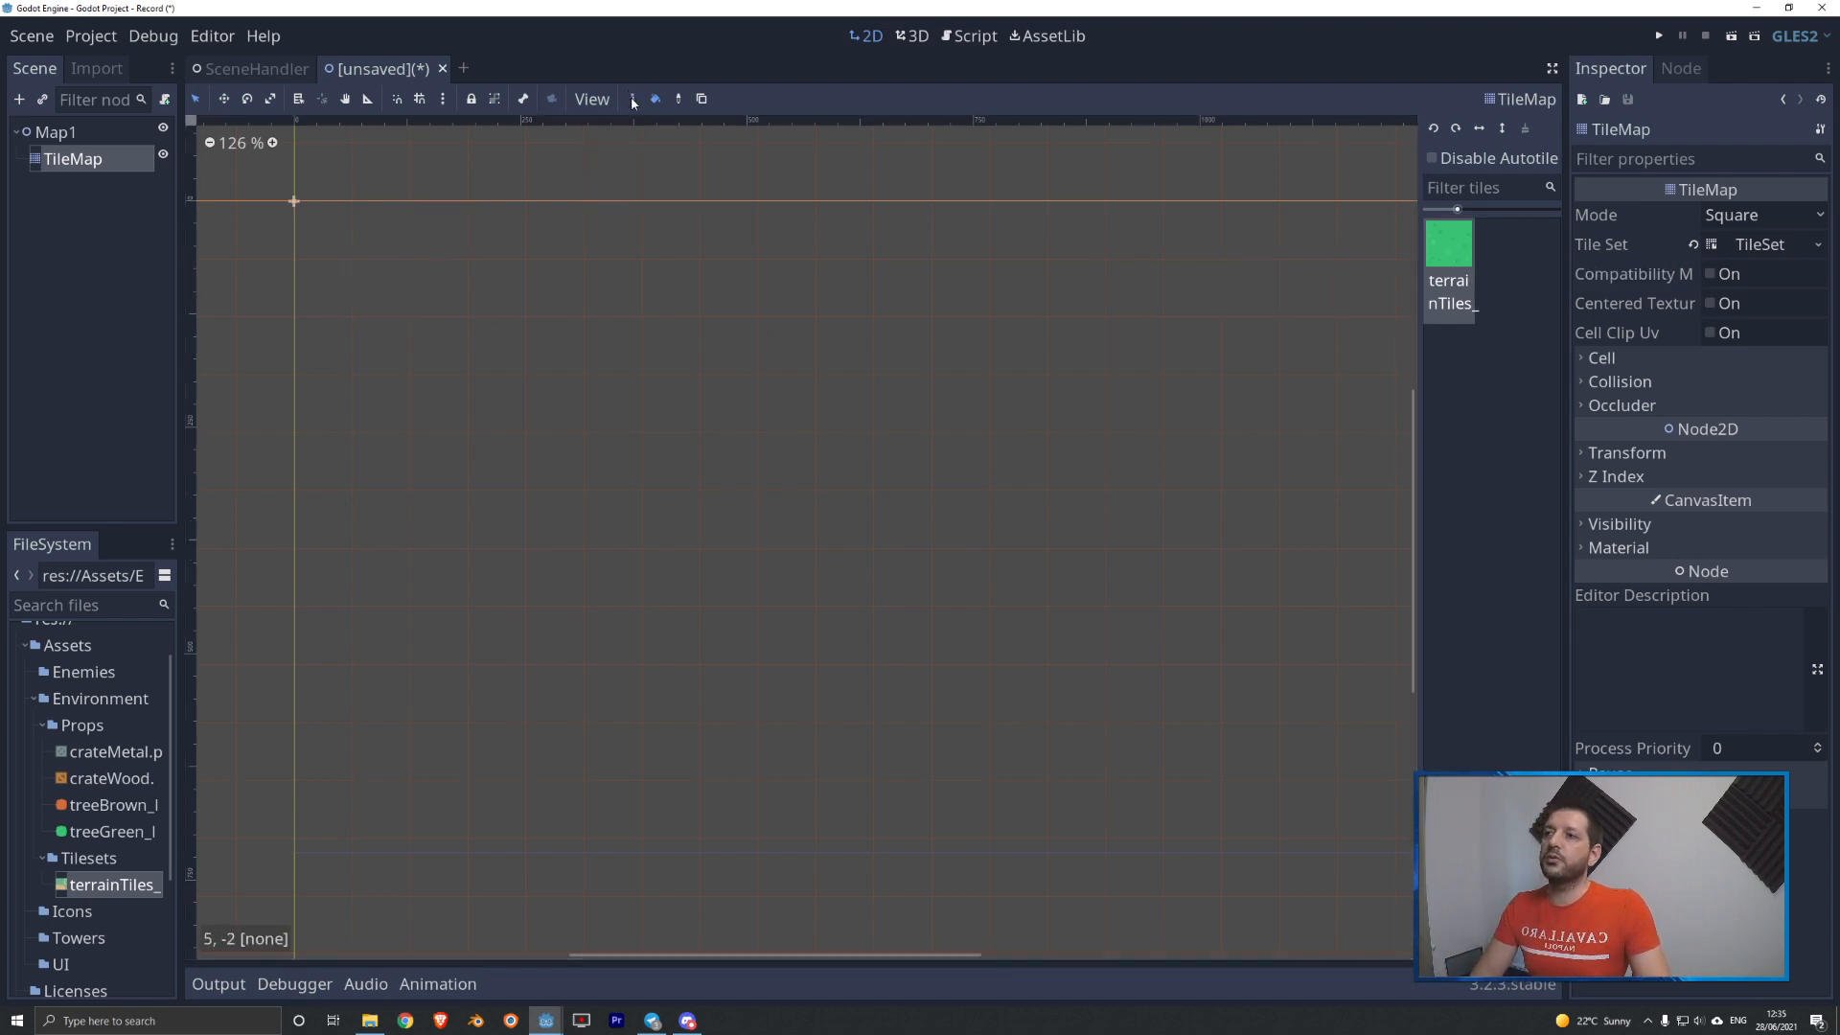
{"action": "scroll", "coordinate": [439, 286], "scroll_direction": "down", "scroll_amount": 2}
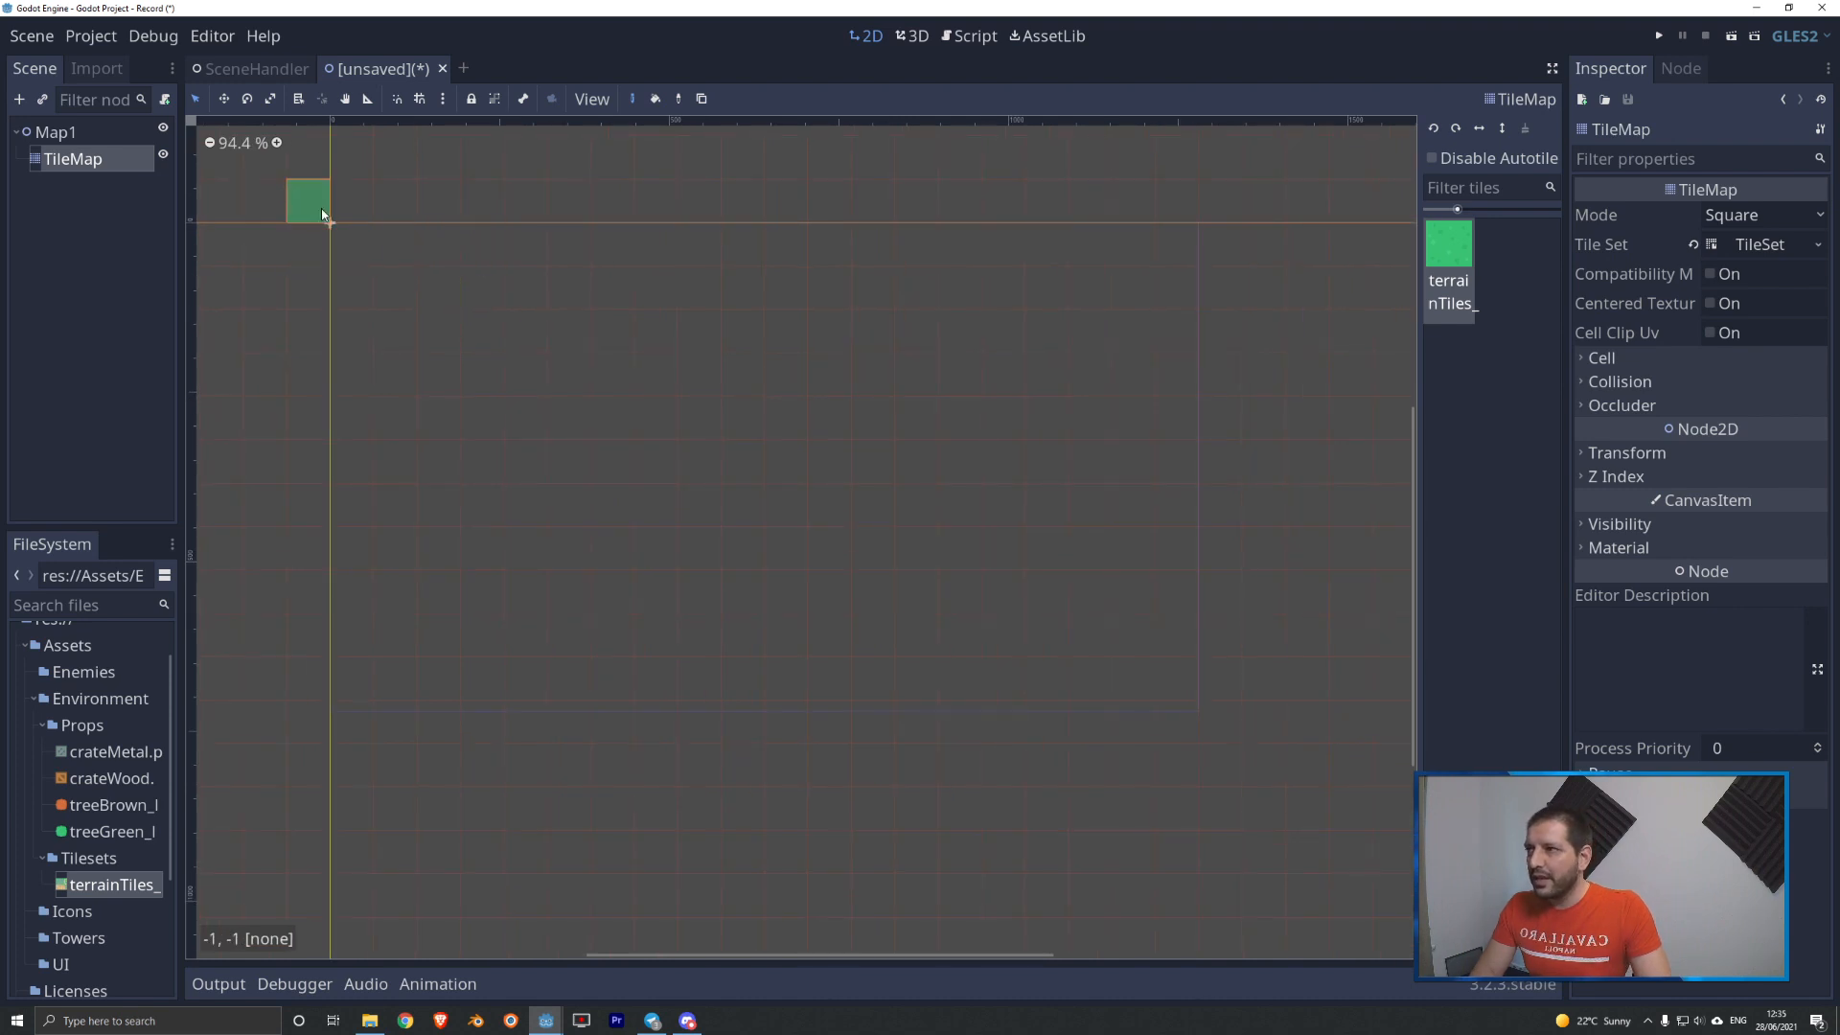
{"action": "mouse_move", "coordinate": [313, 209]}
{"action": "left_mouse_down"}
{"action": "mouse_move", "coordinate": [1215, 203]}
{"action": "mouse_move", "coordinate": [1221, 383]}
{"action": "left_mouse_up"}
{"action": "scroll", "coordinate": [1244, 595], "scroll_direction": "up", "scroll_amount": 2}
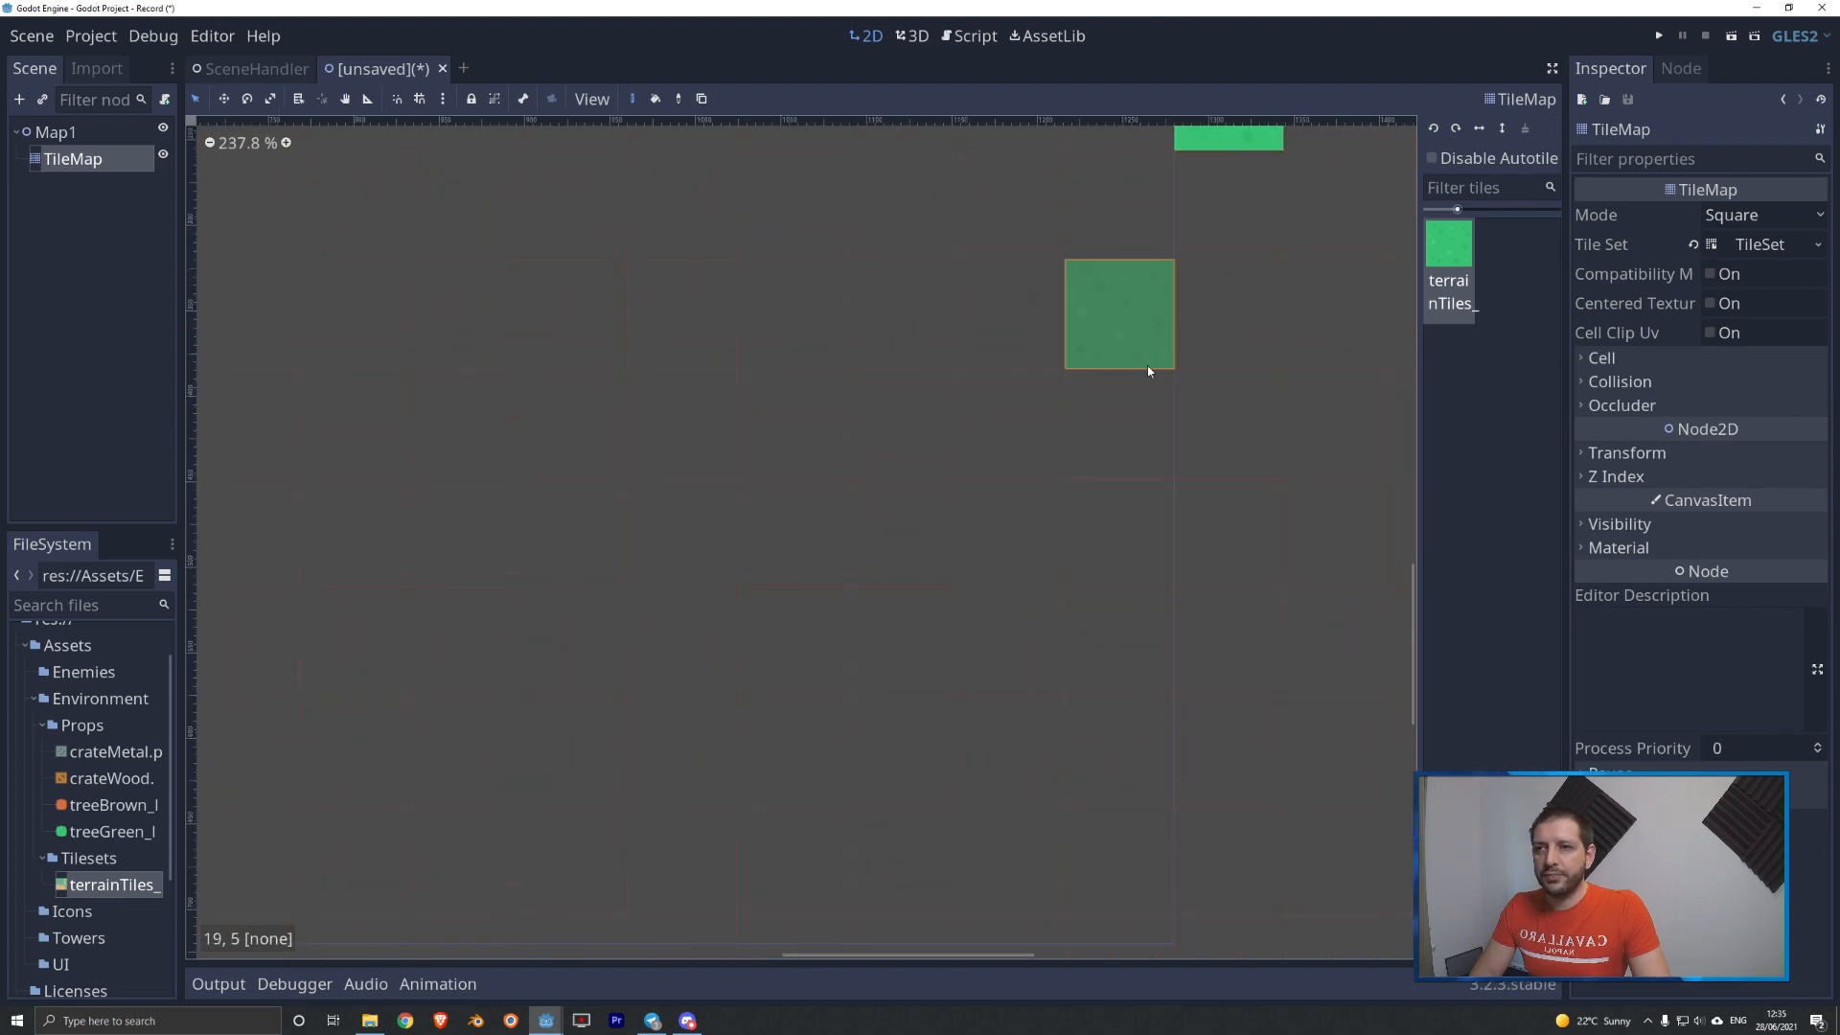
{"action": "scroll", "coordinate": [1265, 434], "scroll_direction": "down", "scroll_amount": 3}
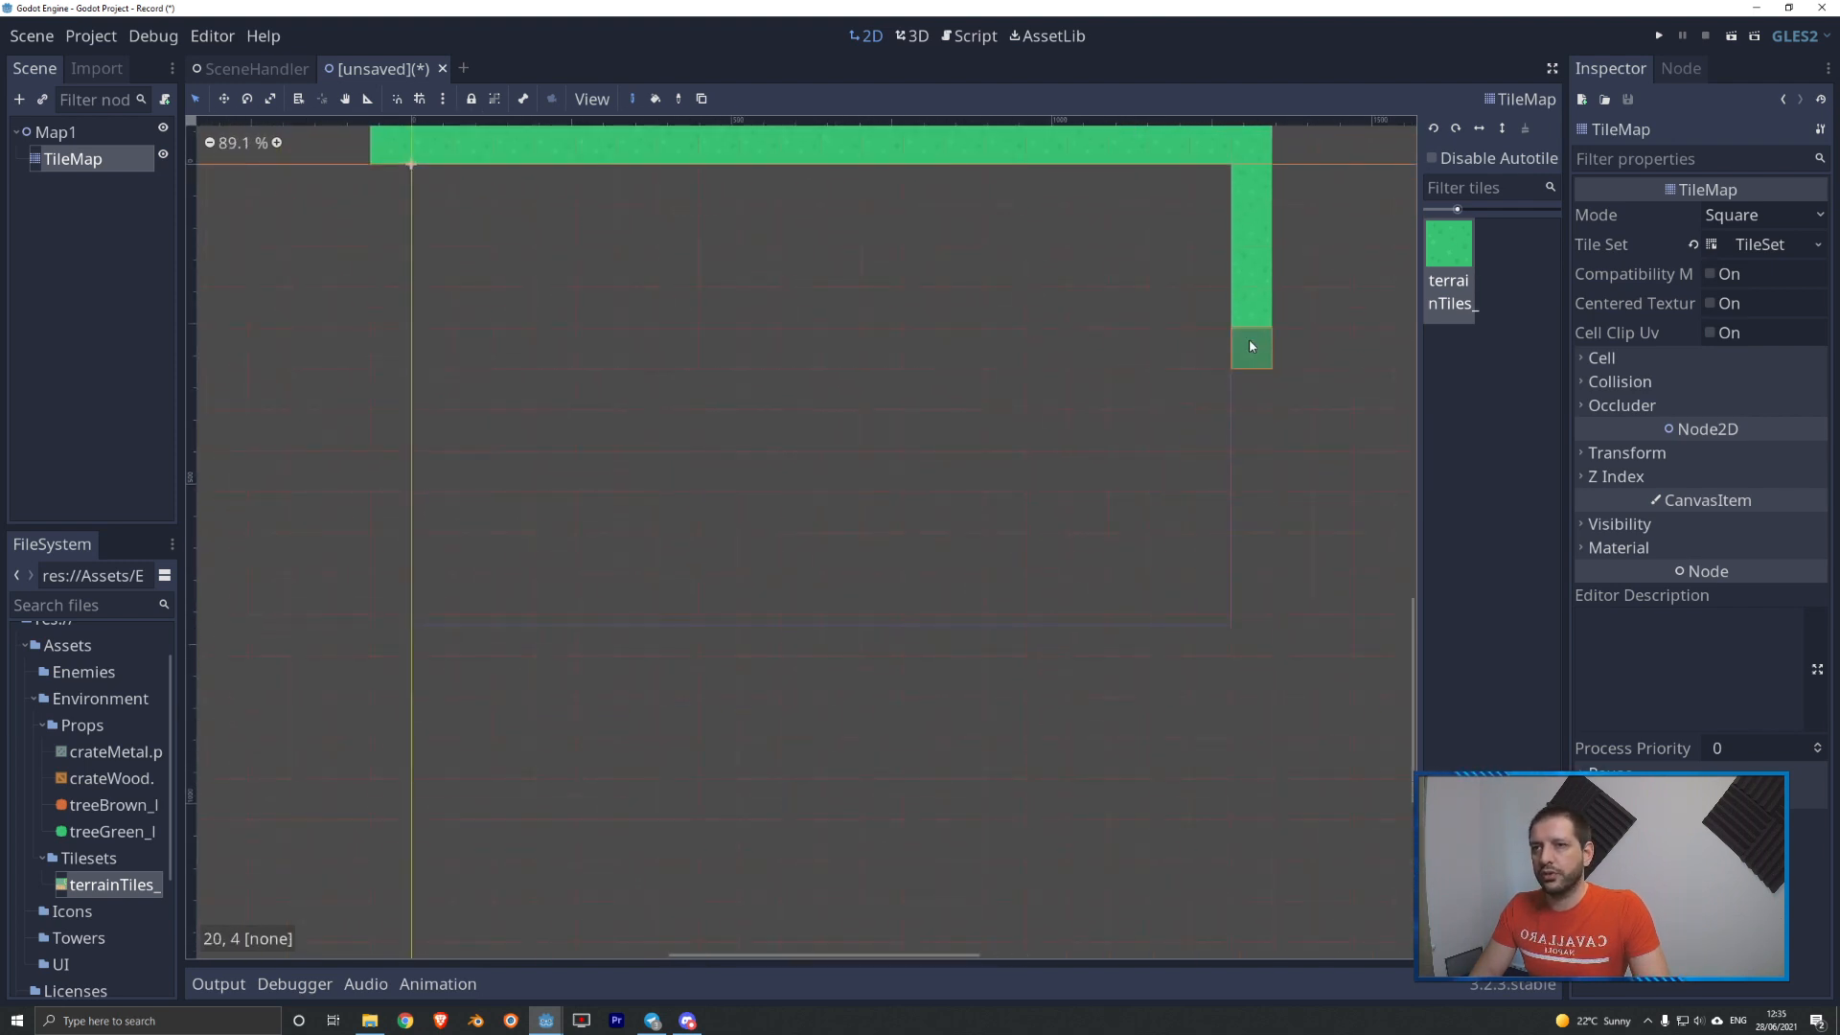
{"action": "mouse_move", "coordinate": [1249, 345]}
{"action": "left_mouse_down"}
{"action": "mouse_move", "coordinate": [1249, 666]}
{"action": "mouse_move", "coordinate": [409, 664]}
{"action": "mouse_move", "coordinate": [393, 199]}
{"action": "left_mouse_up"}
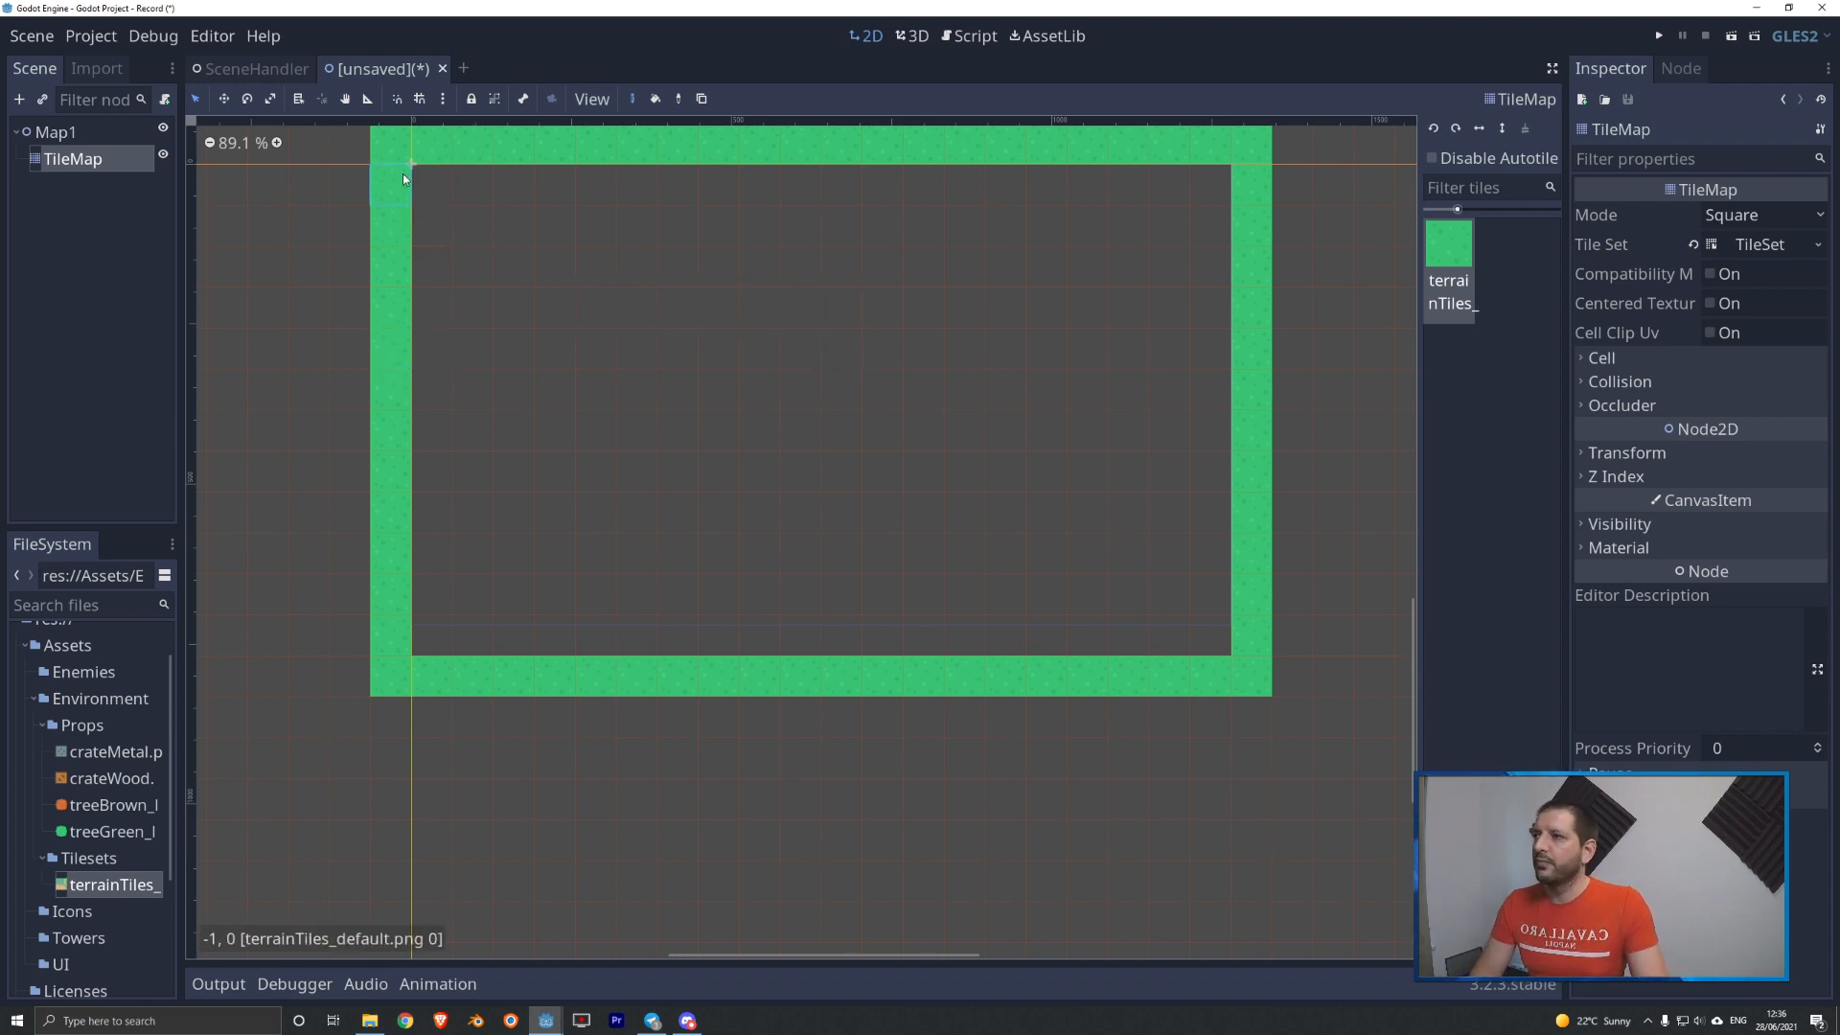
- Bucket-fill the interior of the border with the grass autotile
{"action": "scroll", "coordinate": [1225, 135], "scroll_direction": "up", "scroll_amount": 10}
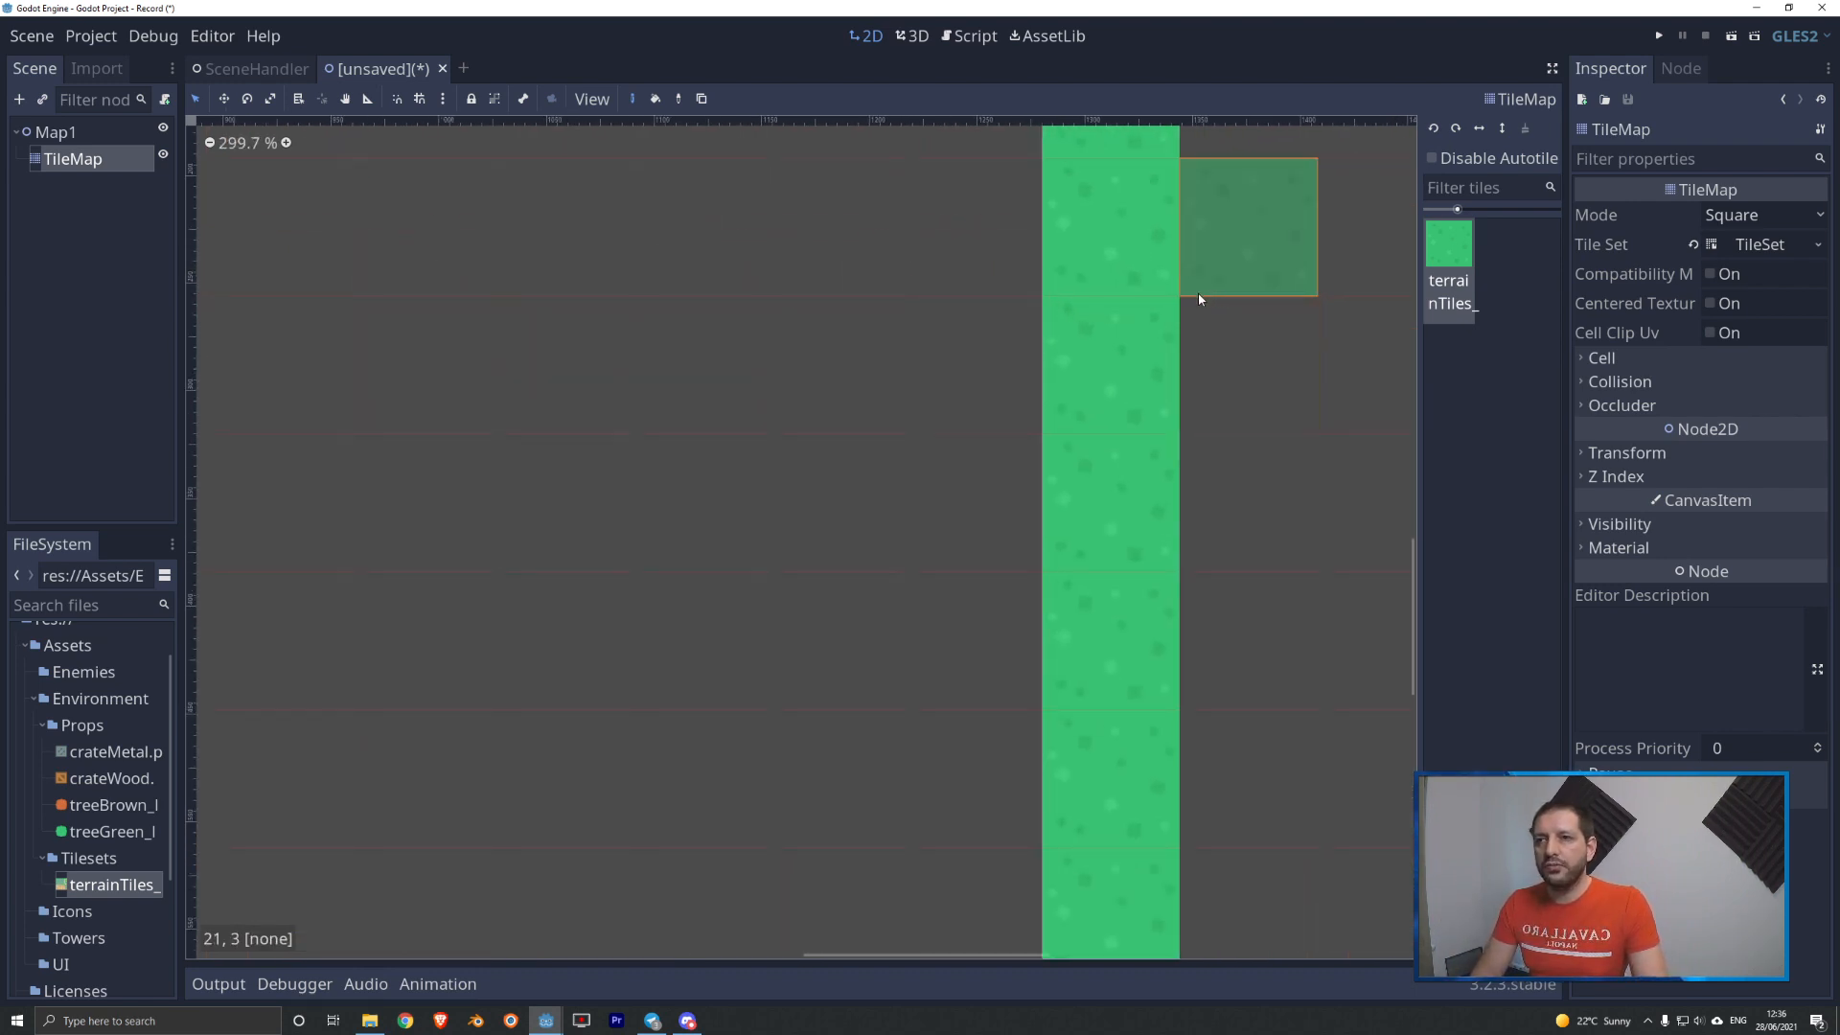
{"action": "scroll", "coordinate": [1246, 623], "scroll_direction": "down", "scroll_amount": 7}
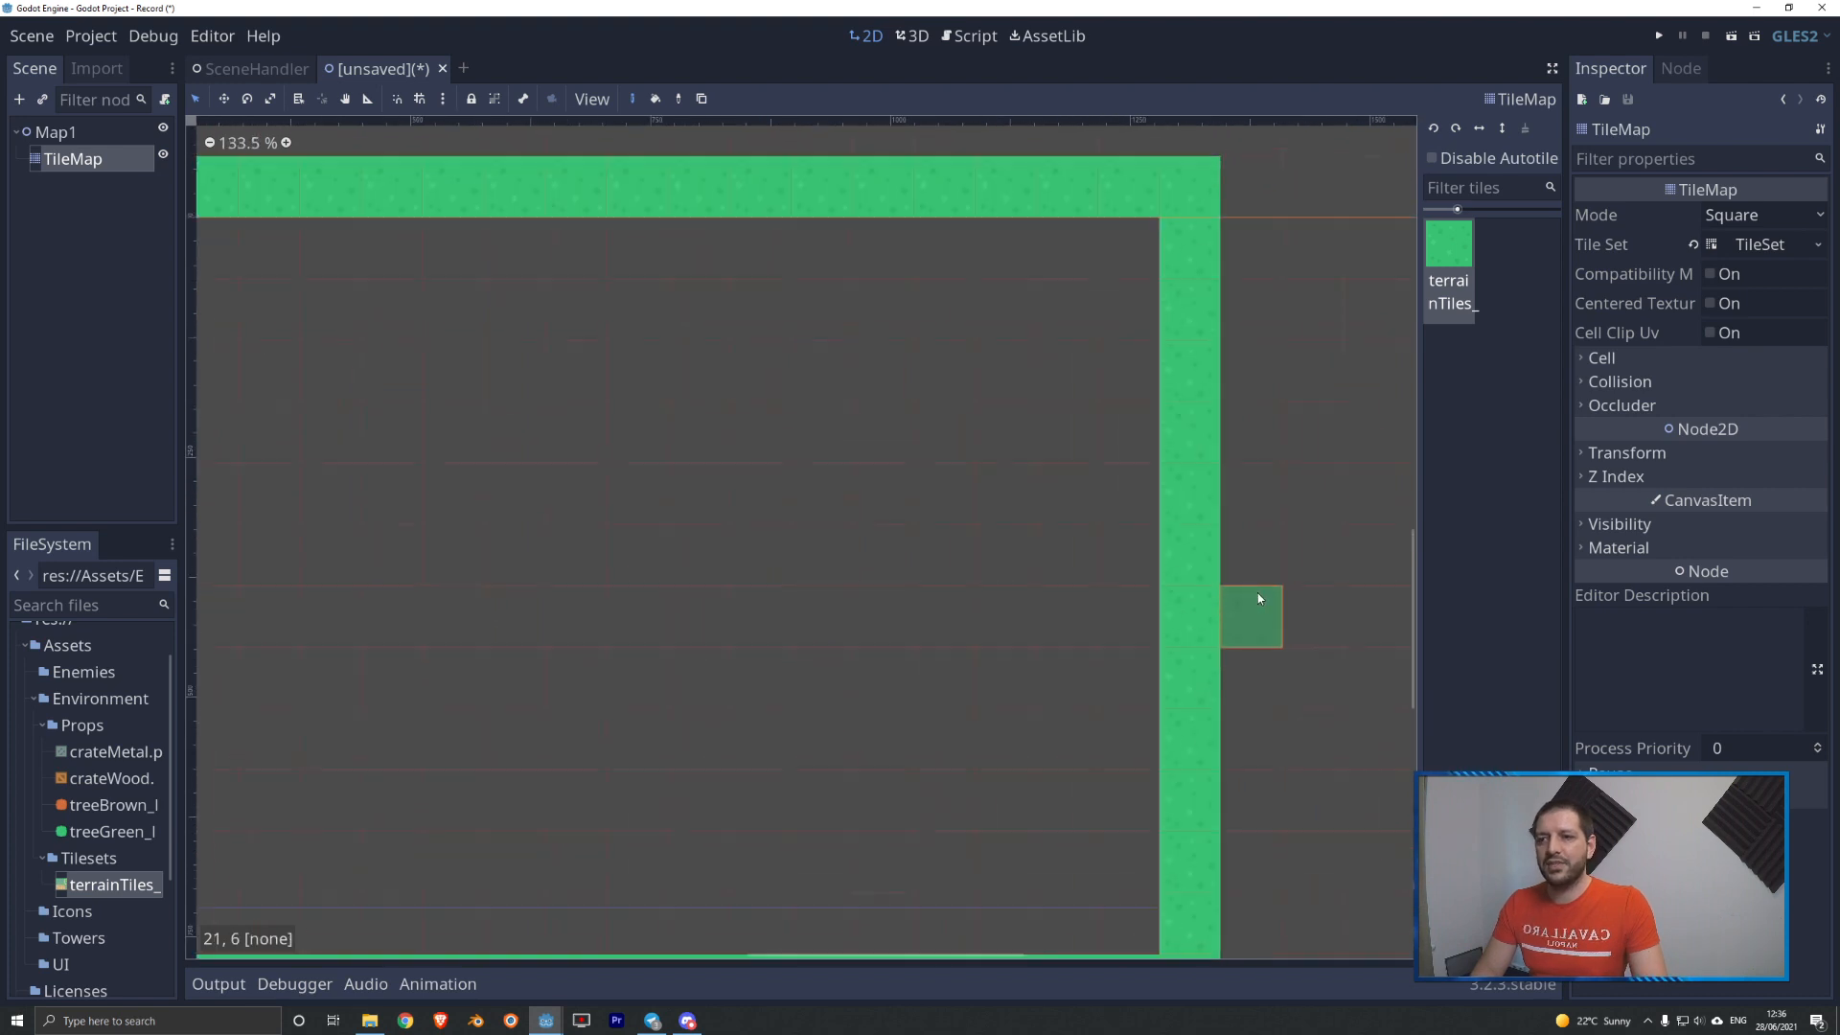
{"action": "scroll", "coordinate": [1258, 598], "scroll_direction": "down", "scroll_amount": 5}
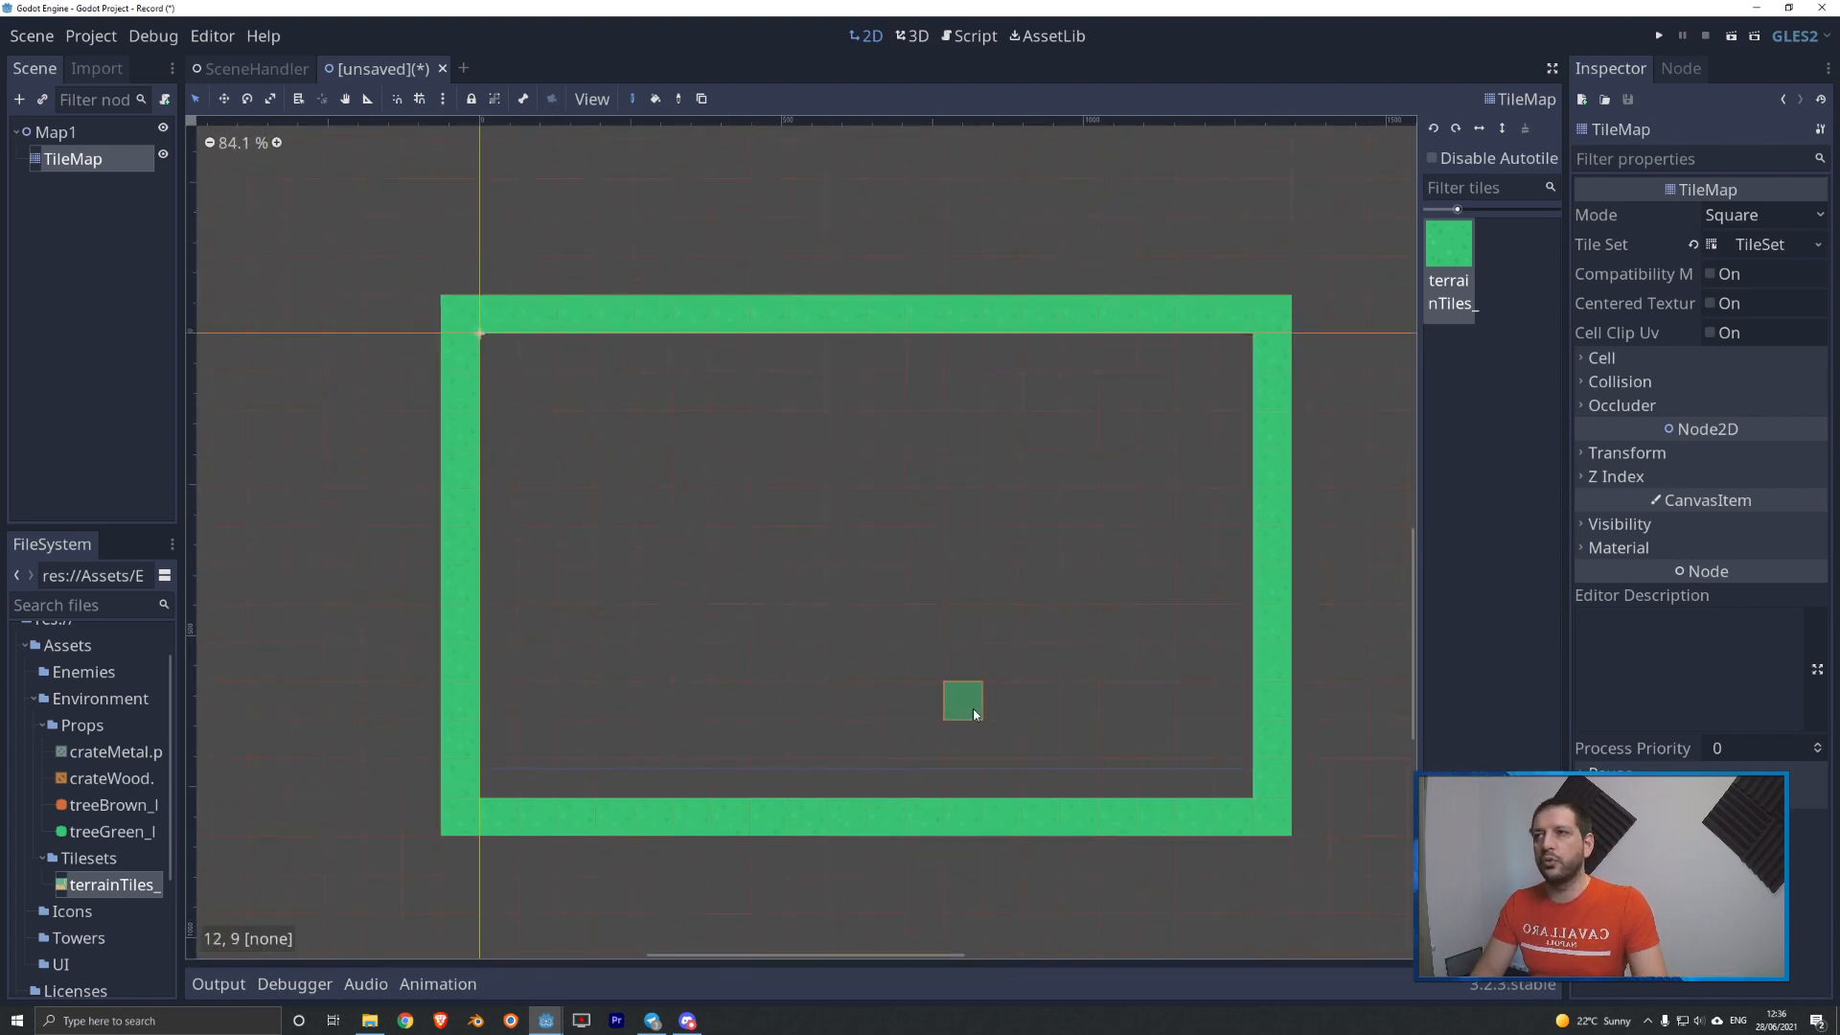
{"action": "key", "text": "g"}
{"action": "left_click", "coordinate": [842, 402]}
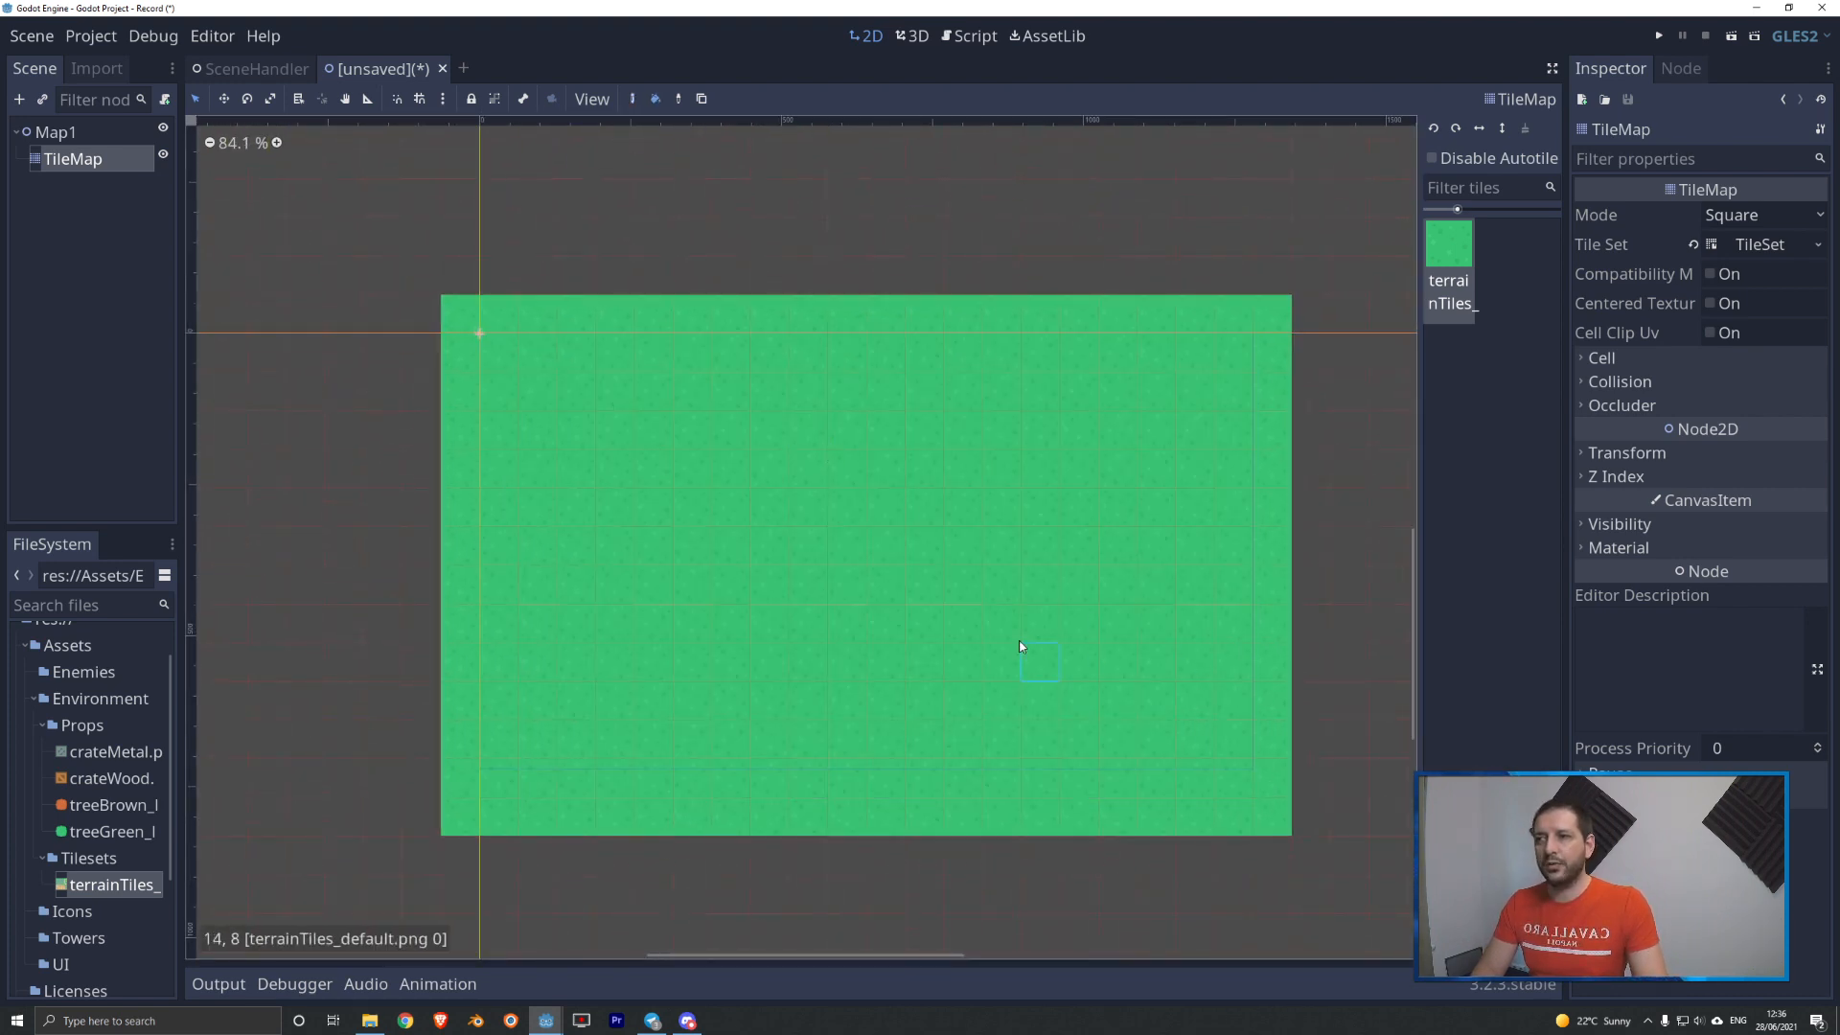
{"action": "scroll", "coordinate": [744, 498], "scroll_direction": "up", "scroll_amount": 3}
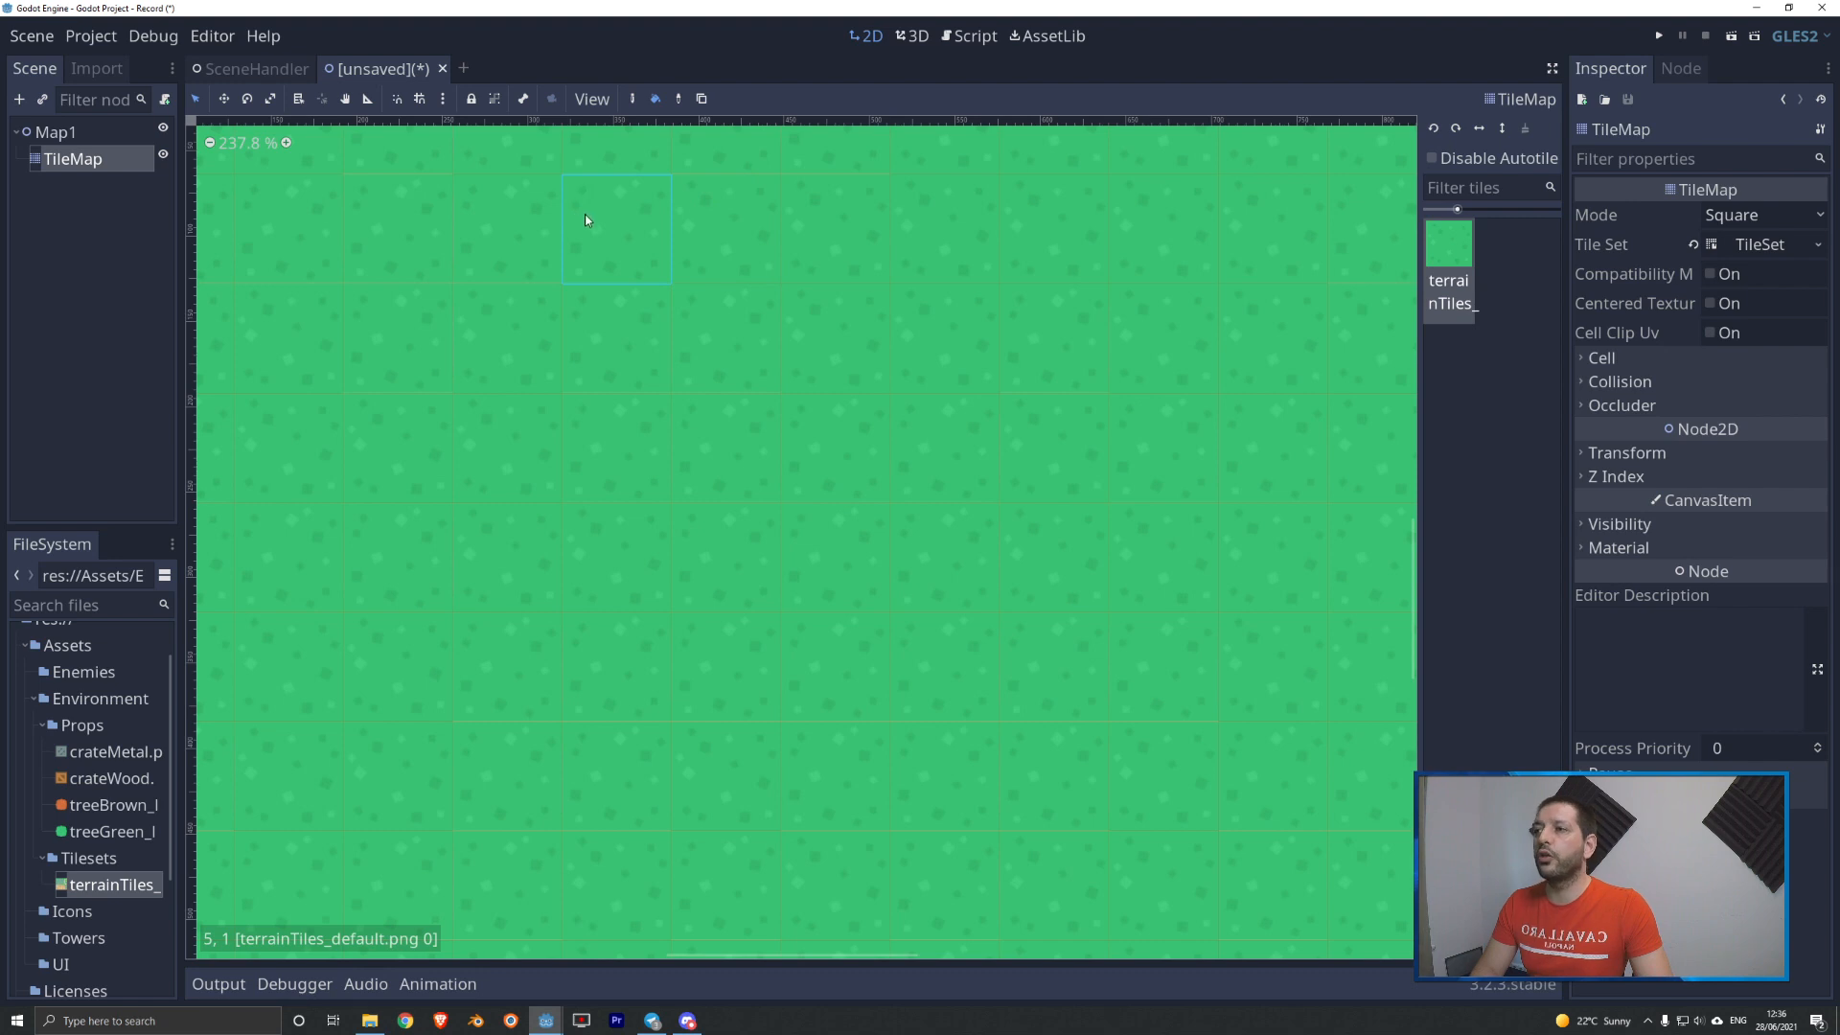
{"action": "scroll", "coordinate": [791, 278], "scroll_direction": "down", "scroll_amount": 9}
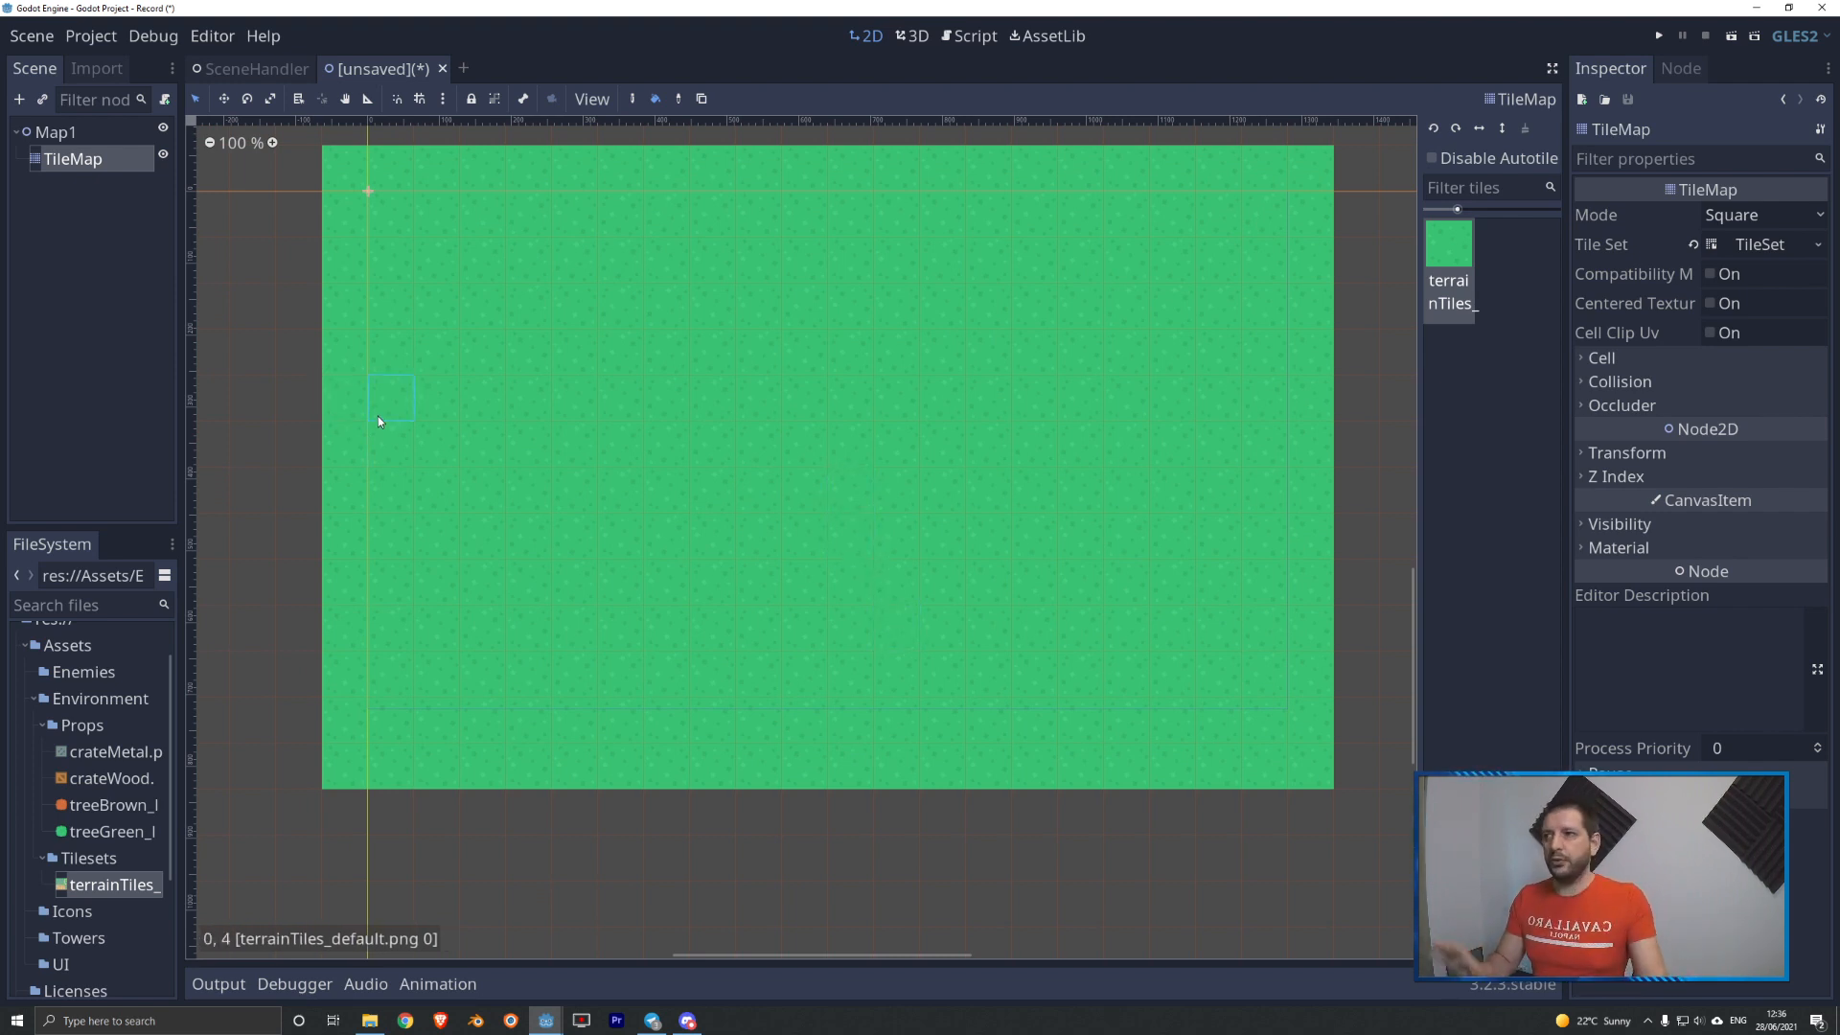
- Rename the TileMap node to Ground
{"action": "right_click", "coordinate": [79, 161]}
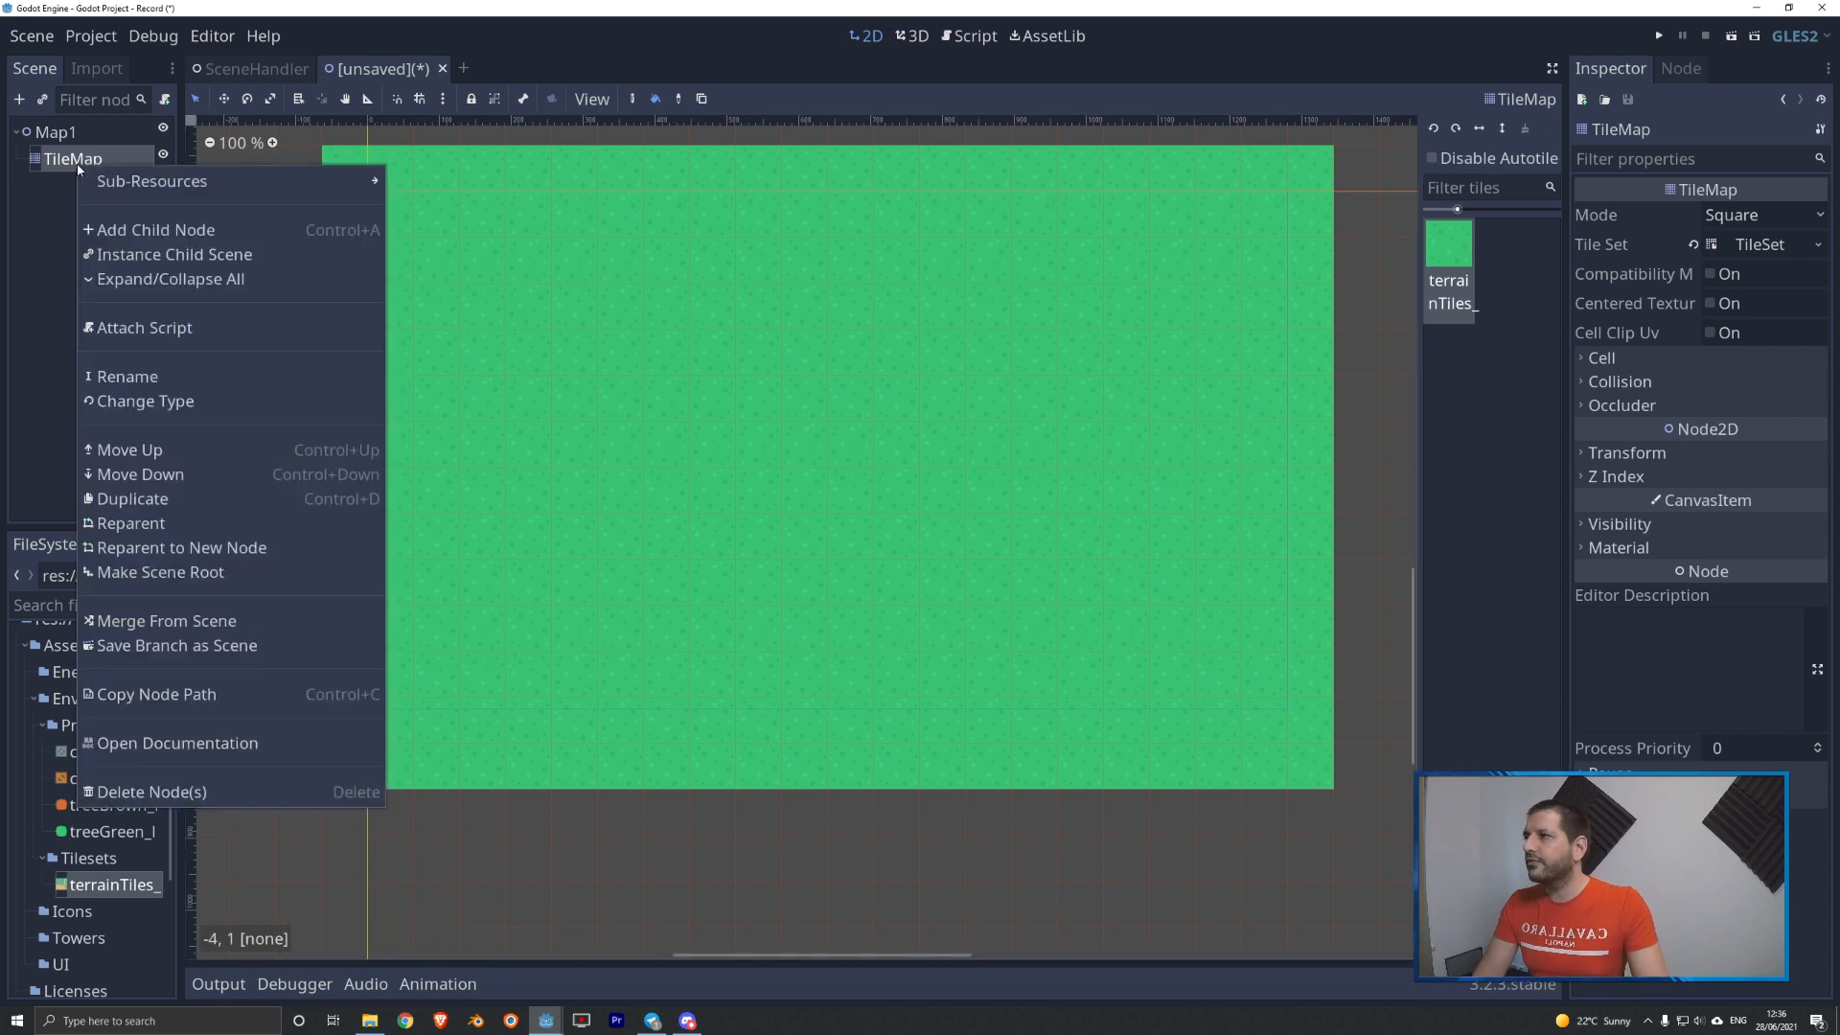
{"action": "left_click", "coordinate": [131, 378]}
{"action": "type", "text": "Ground"}
{"action": "key", "text": "Return"}
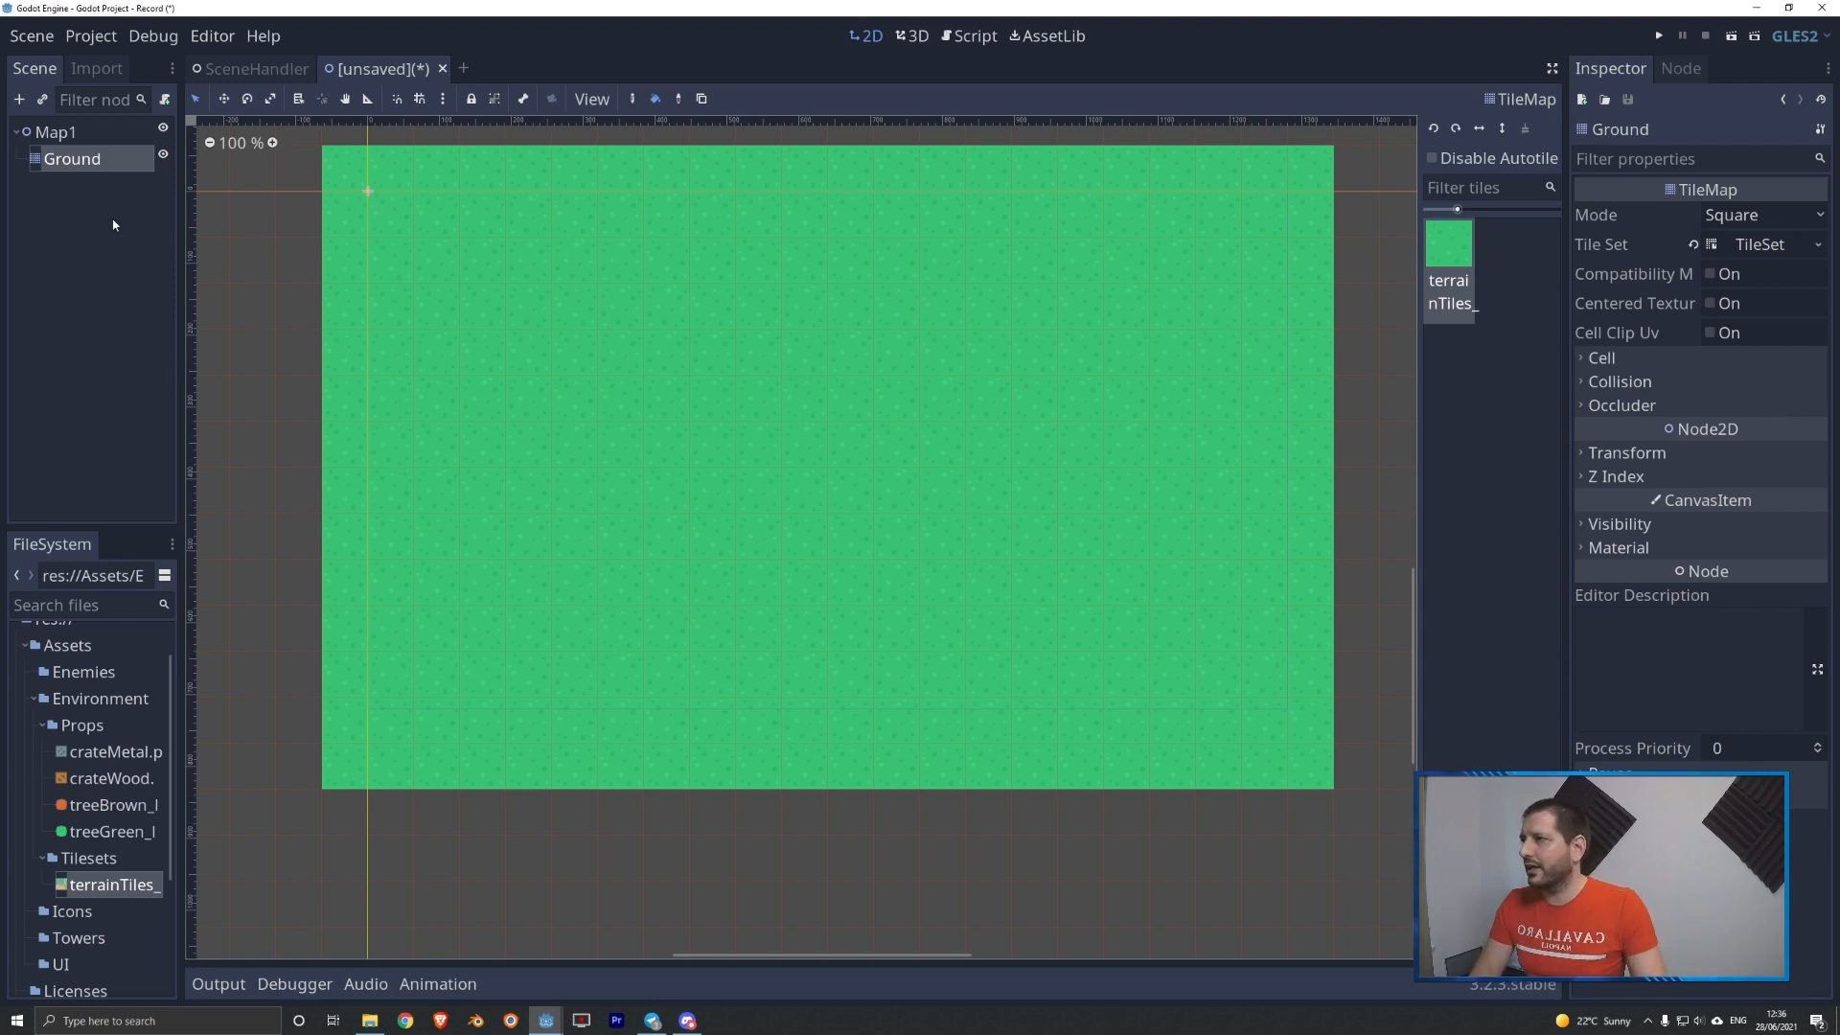
- Add a second TileMap as a child of Map1, name it TowerExclusion and widen the Scene dock
{"action": "right_click", "coordinate": [56, 134]}
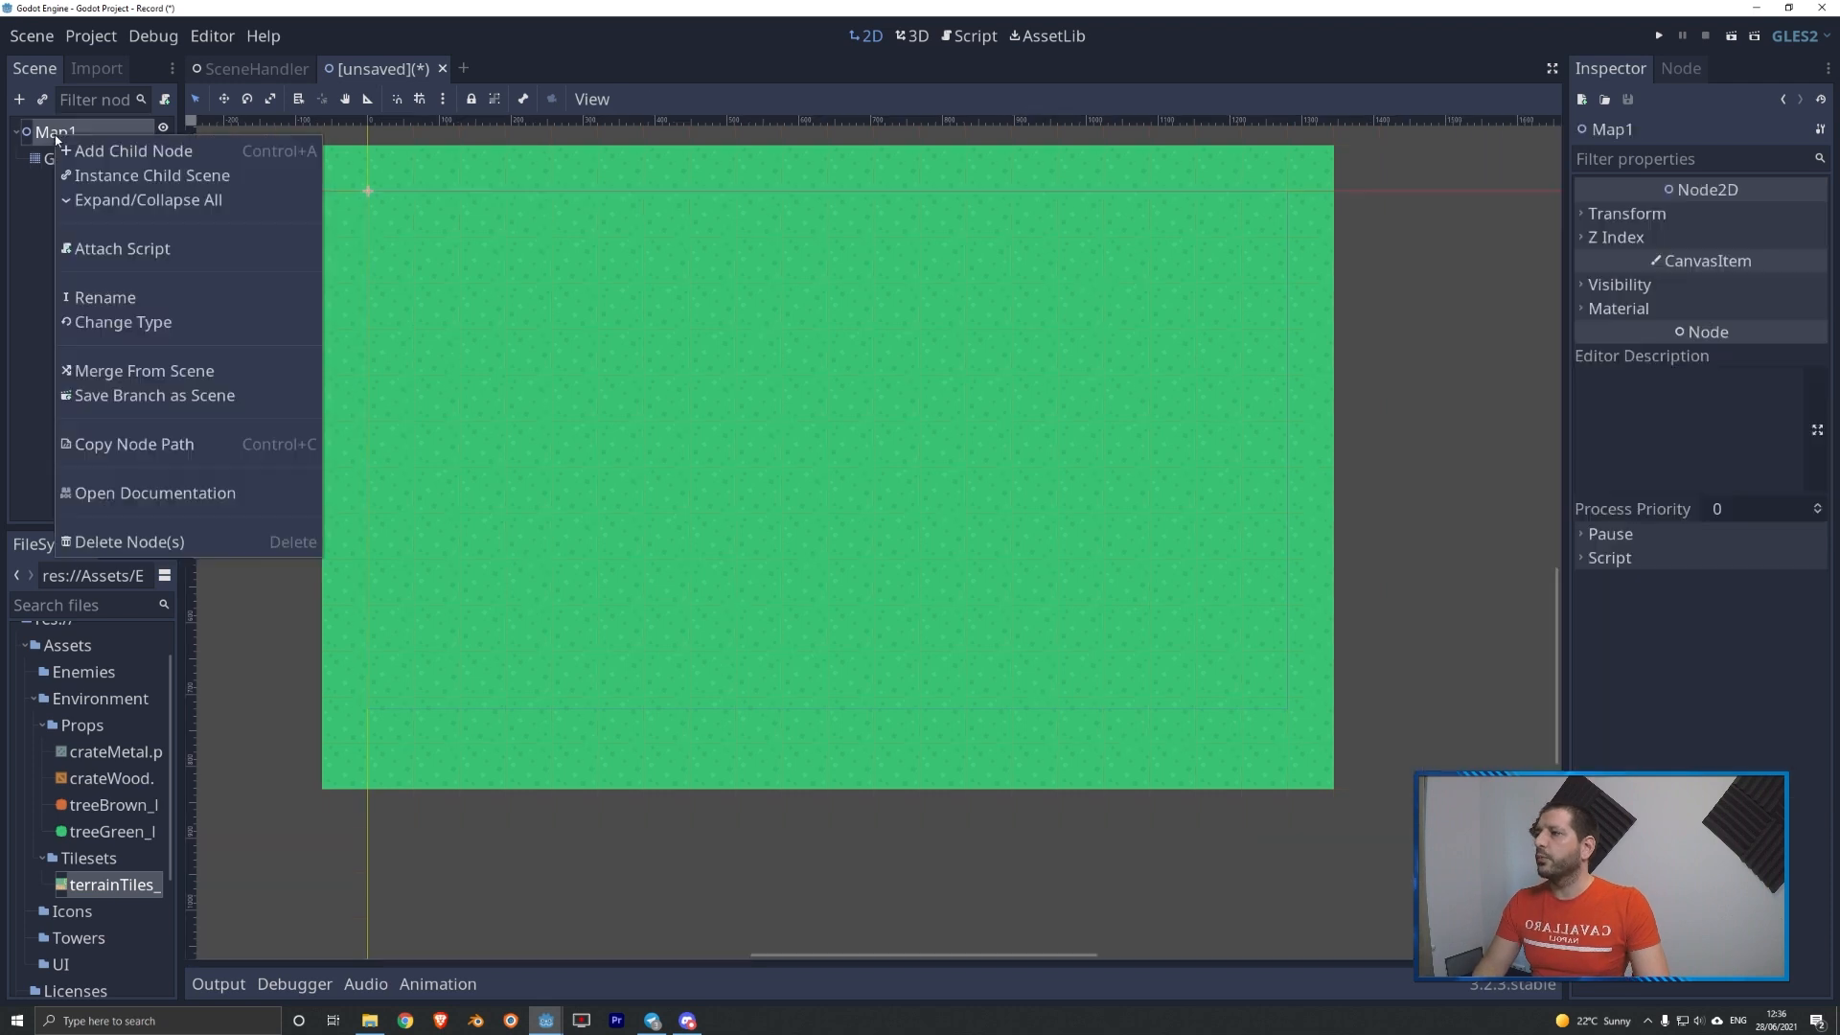
{"action": "left_click", "coordinate": [117, 154]}
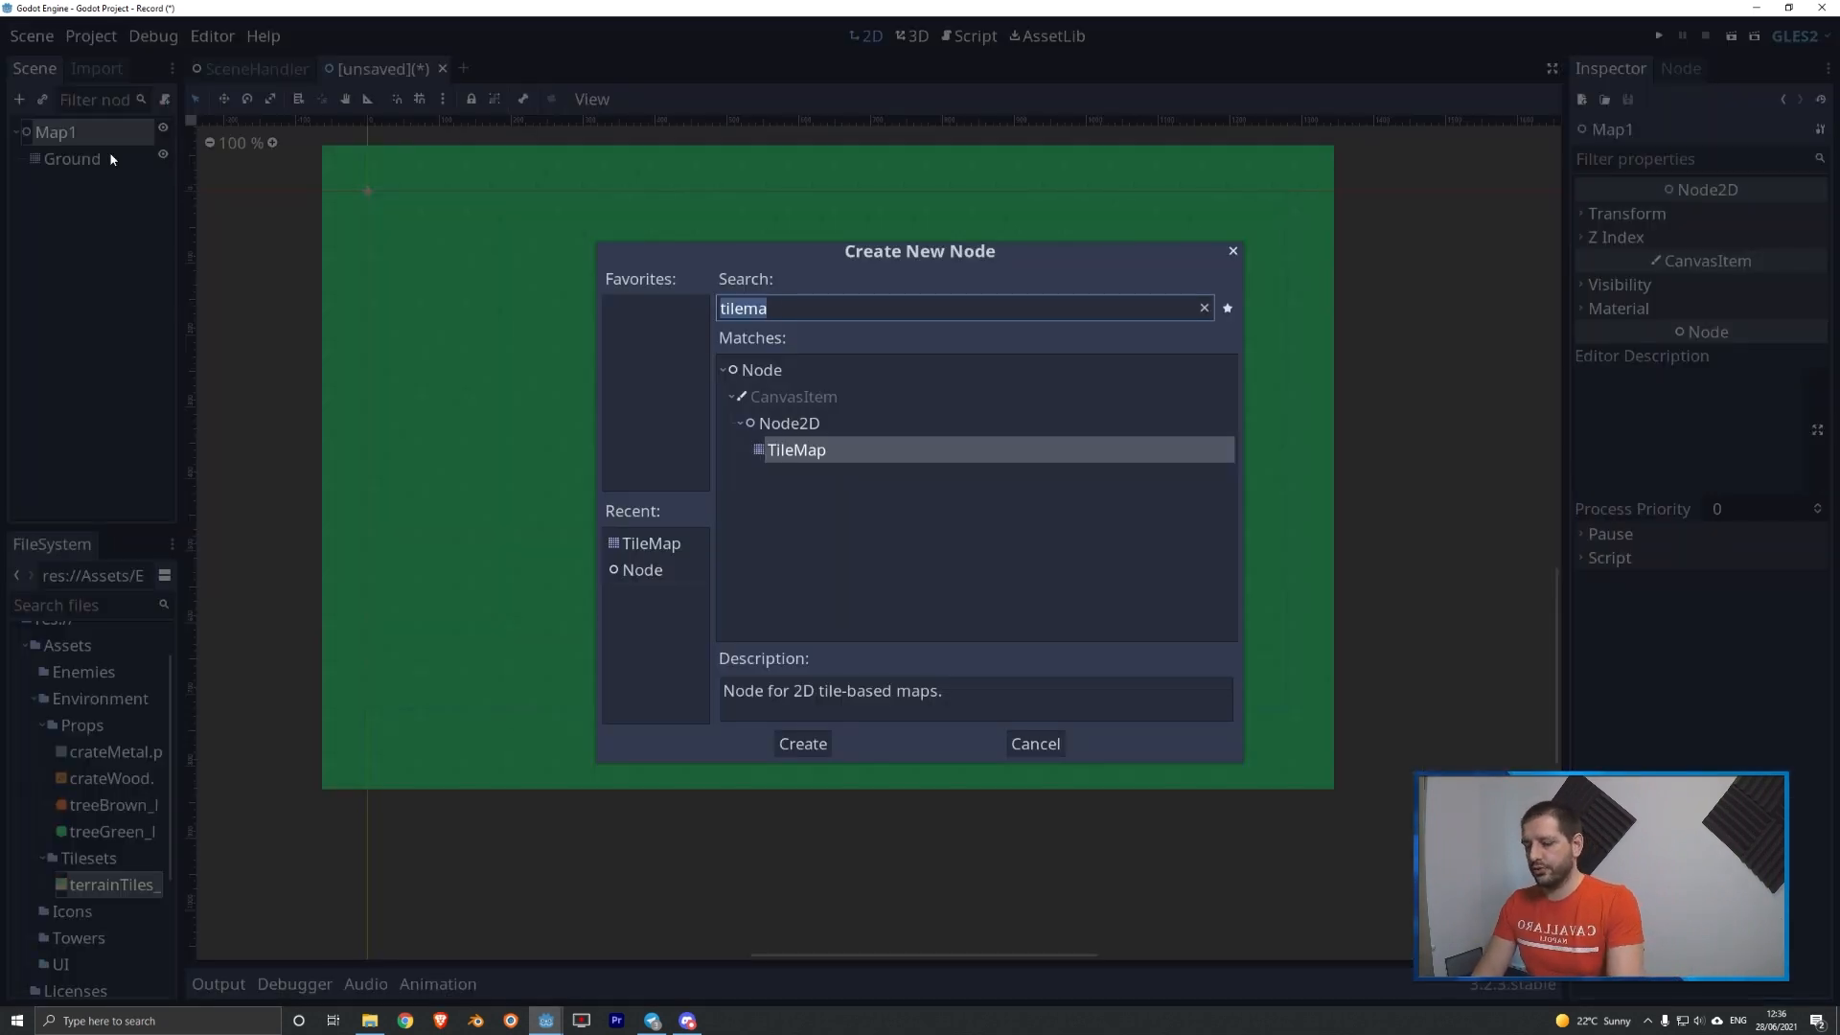
{"action": "type", "text": "tilema"}
{"action": "key", "text": "Return"}
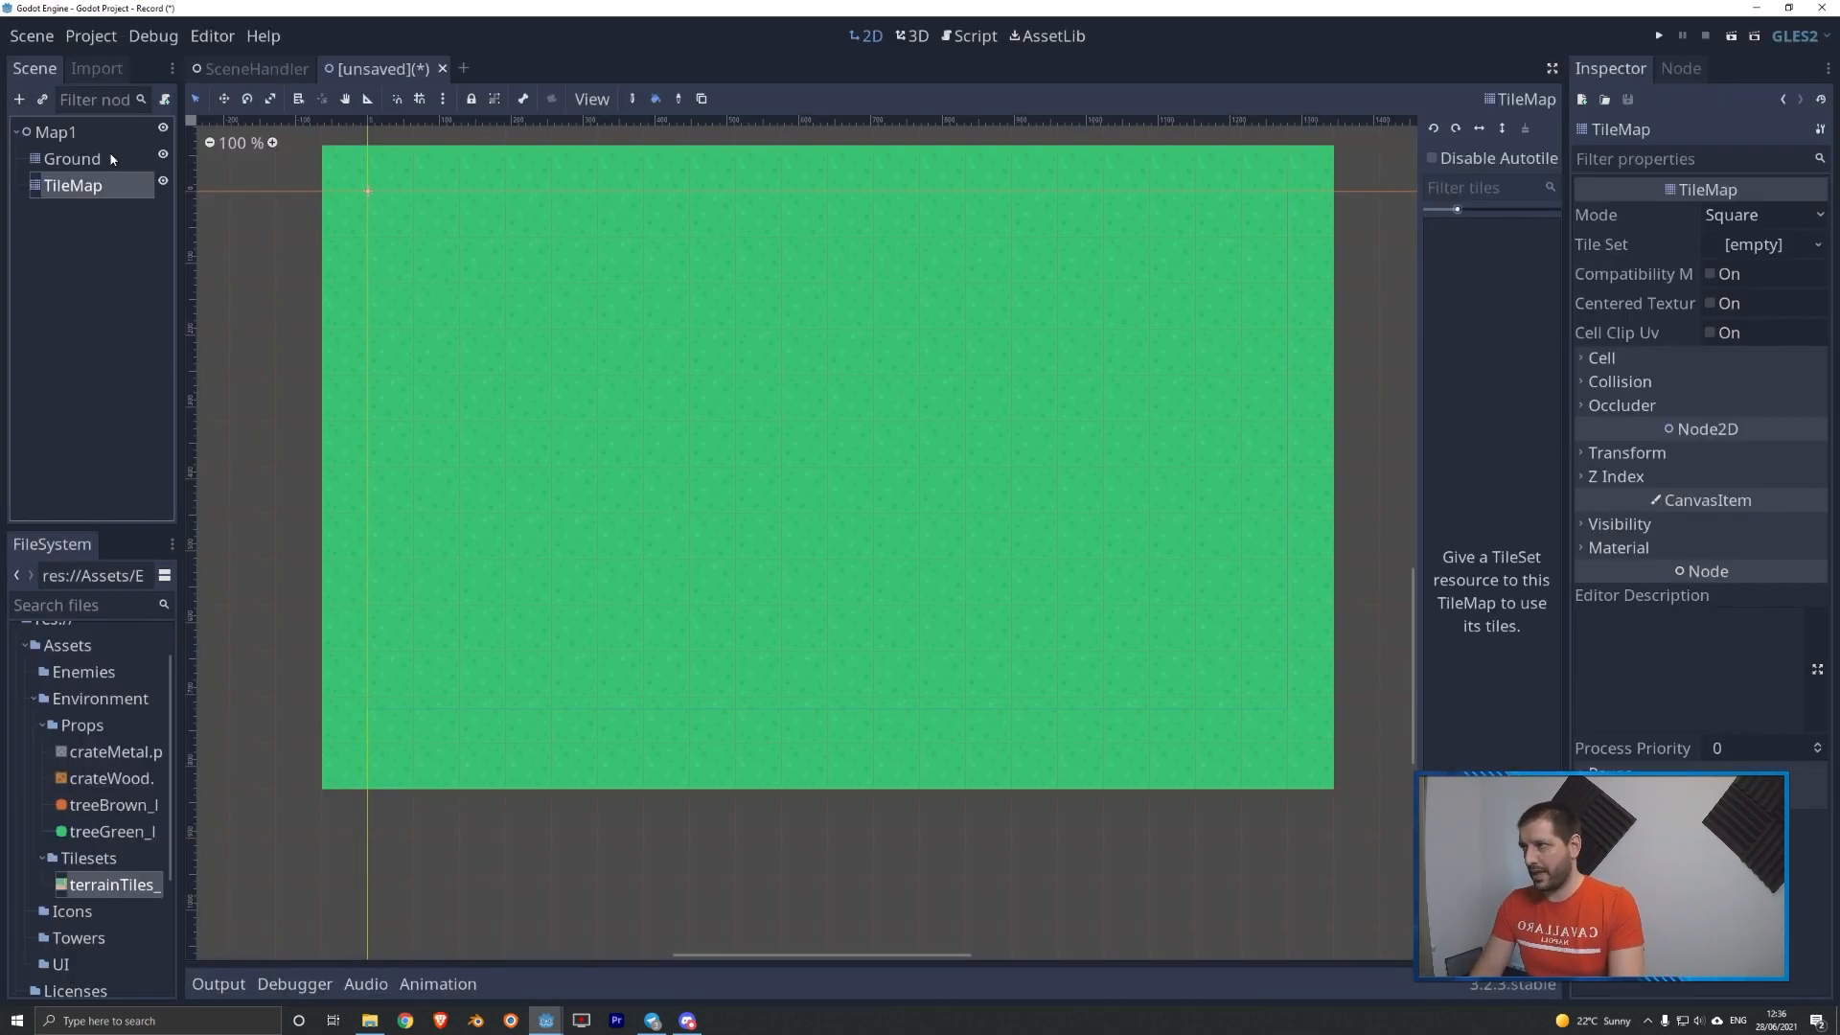
{"action": "right_click", "coordinate": [88, 187]}
{"action": "left_click", "coordinate": [154, 353]}
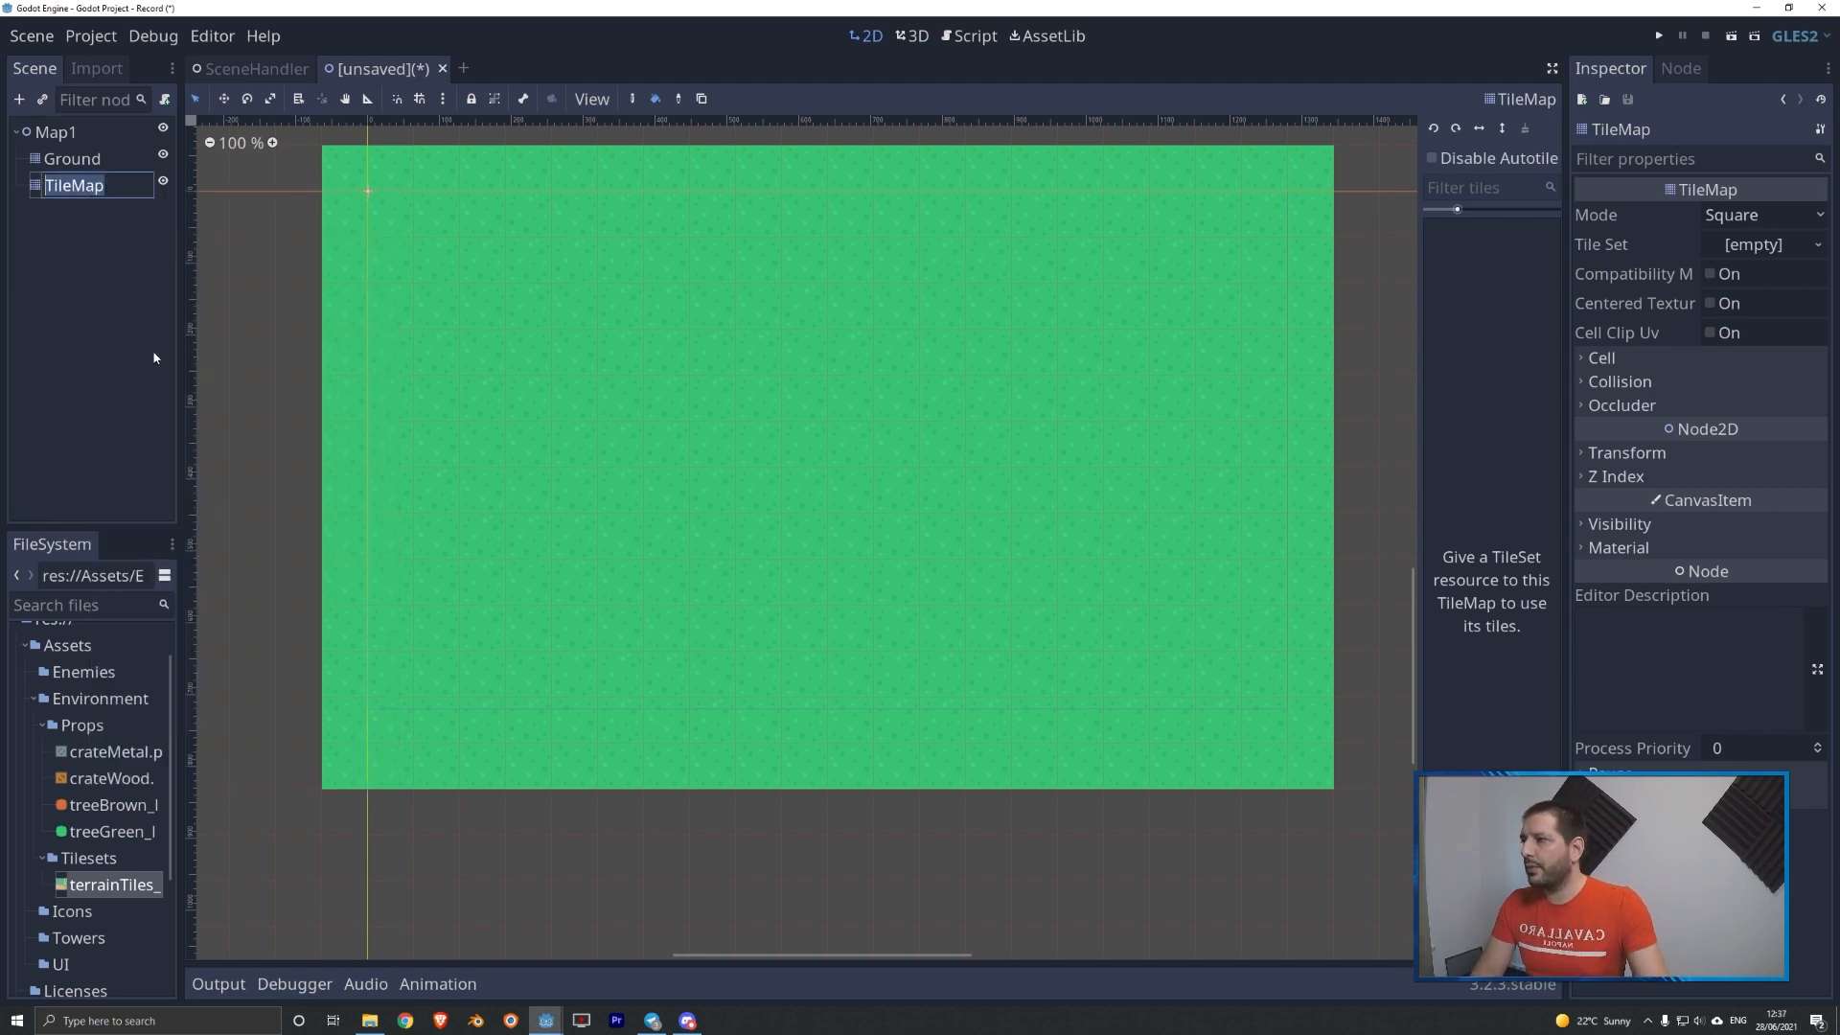
{"action": "type", "text": "TowerEx"}
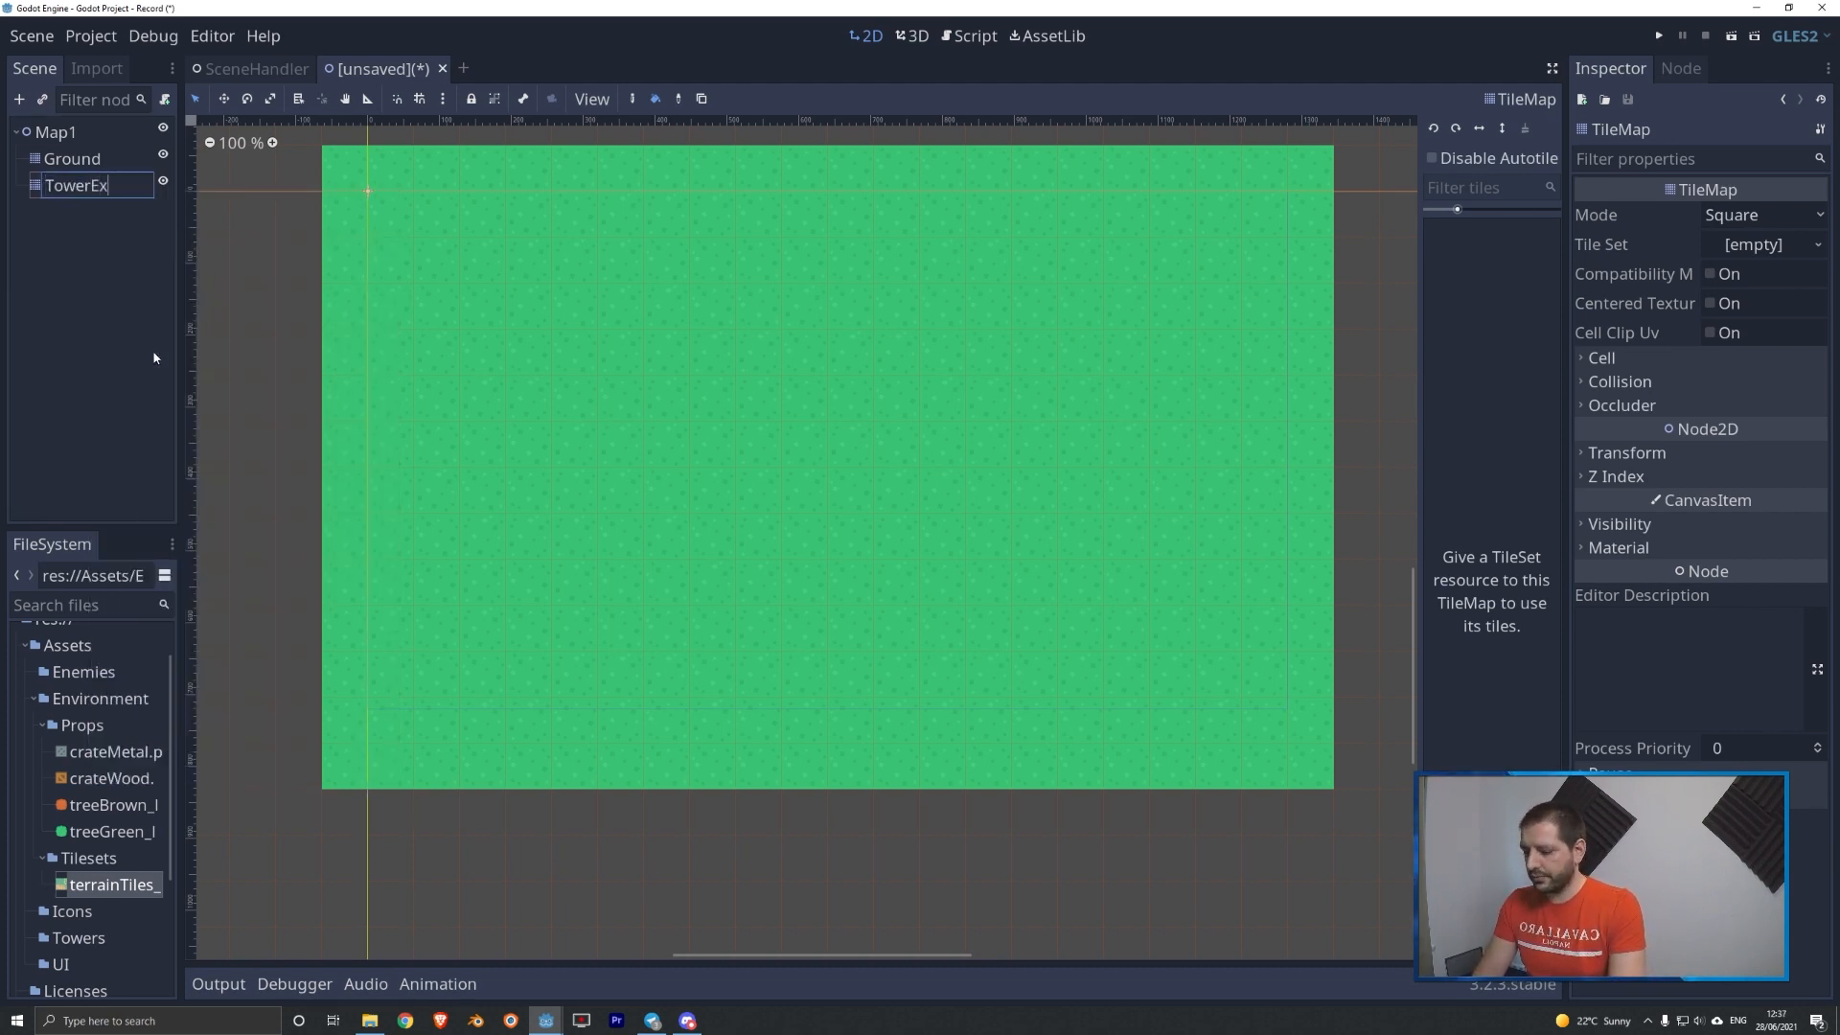
{"action": "type", "text": "clusion"}
{"action": "key", "text": "Return"}
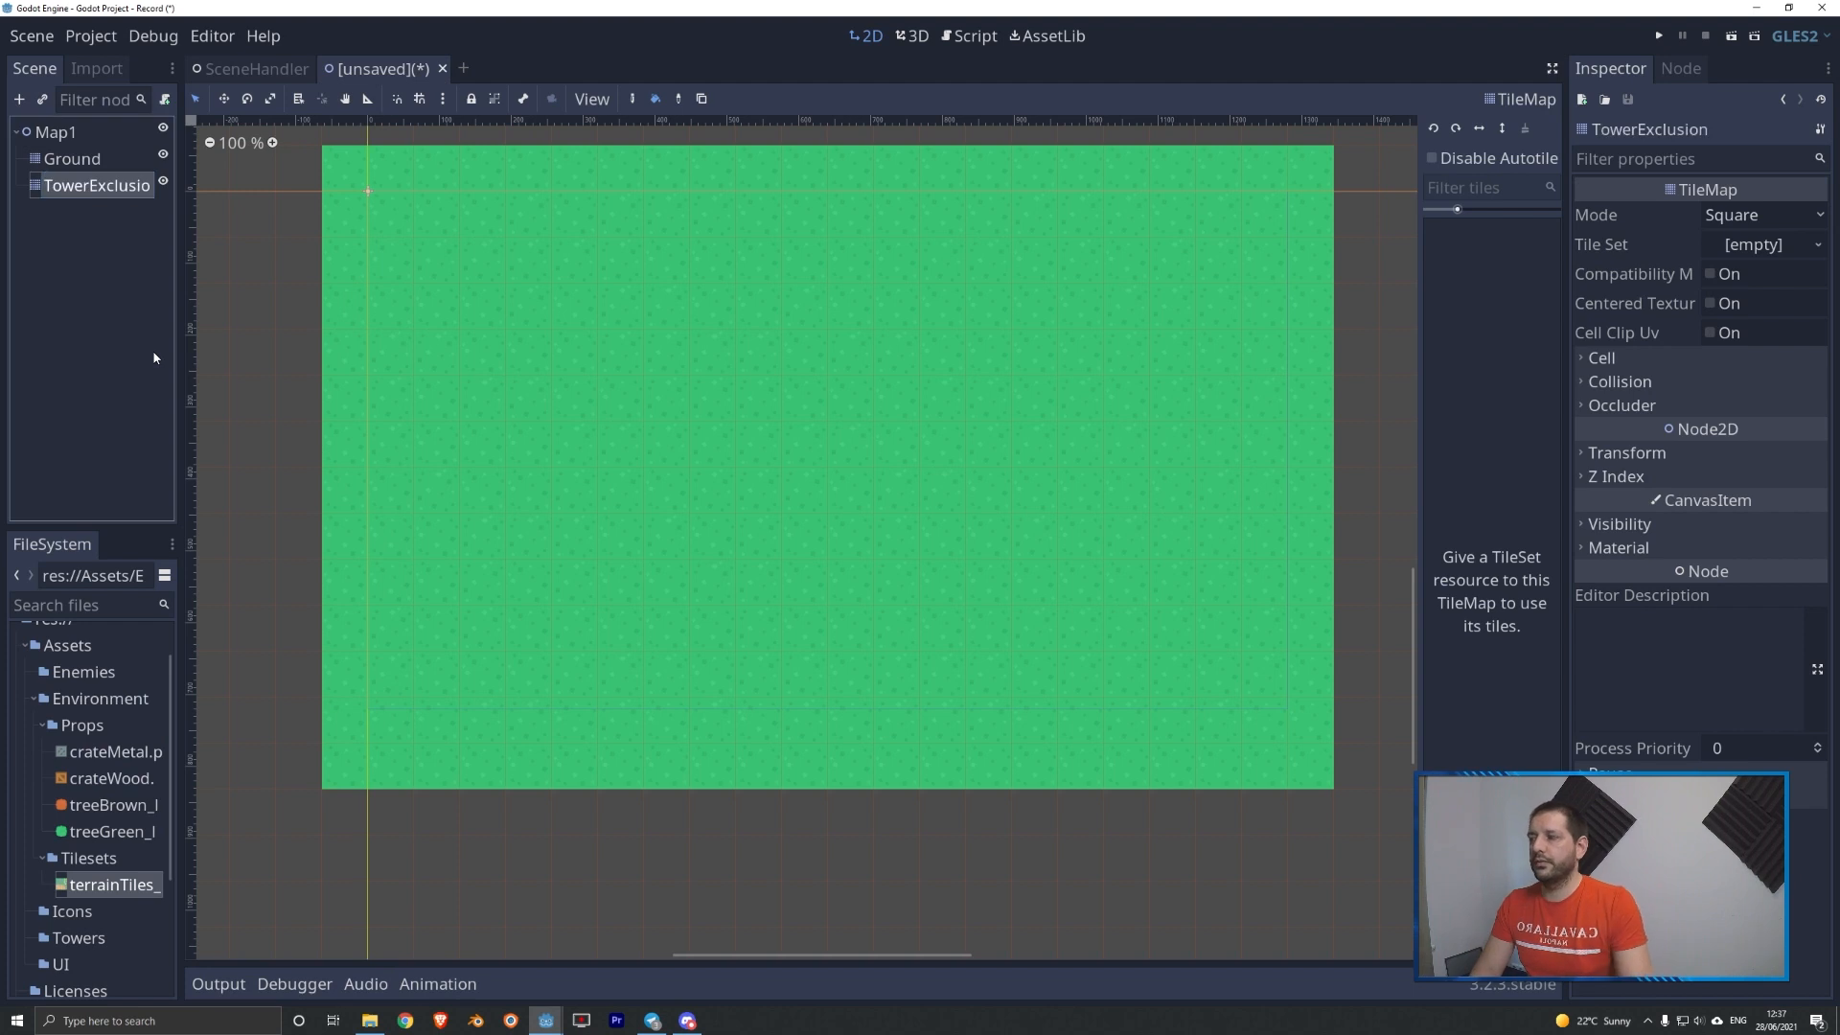
{"action": "left_click_drag", "start_coordinate": [180, 358], "coordinate": [252, 359]}
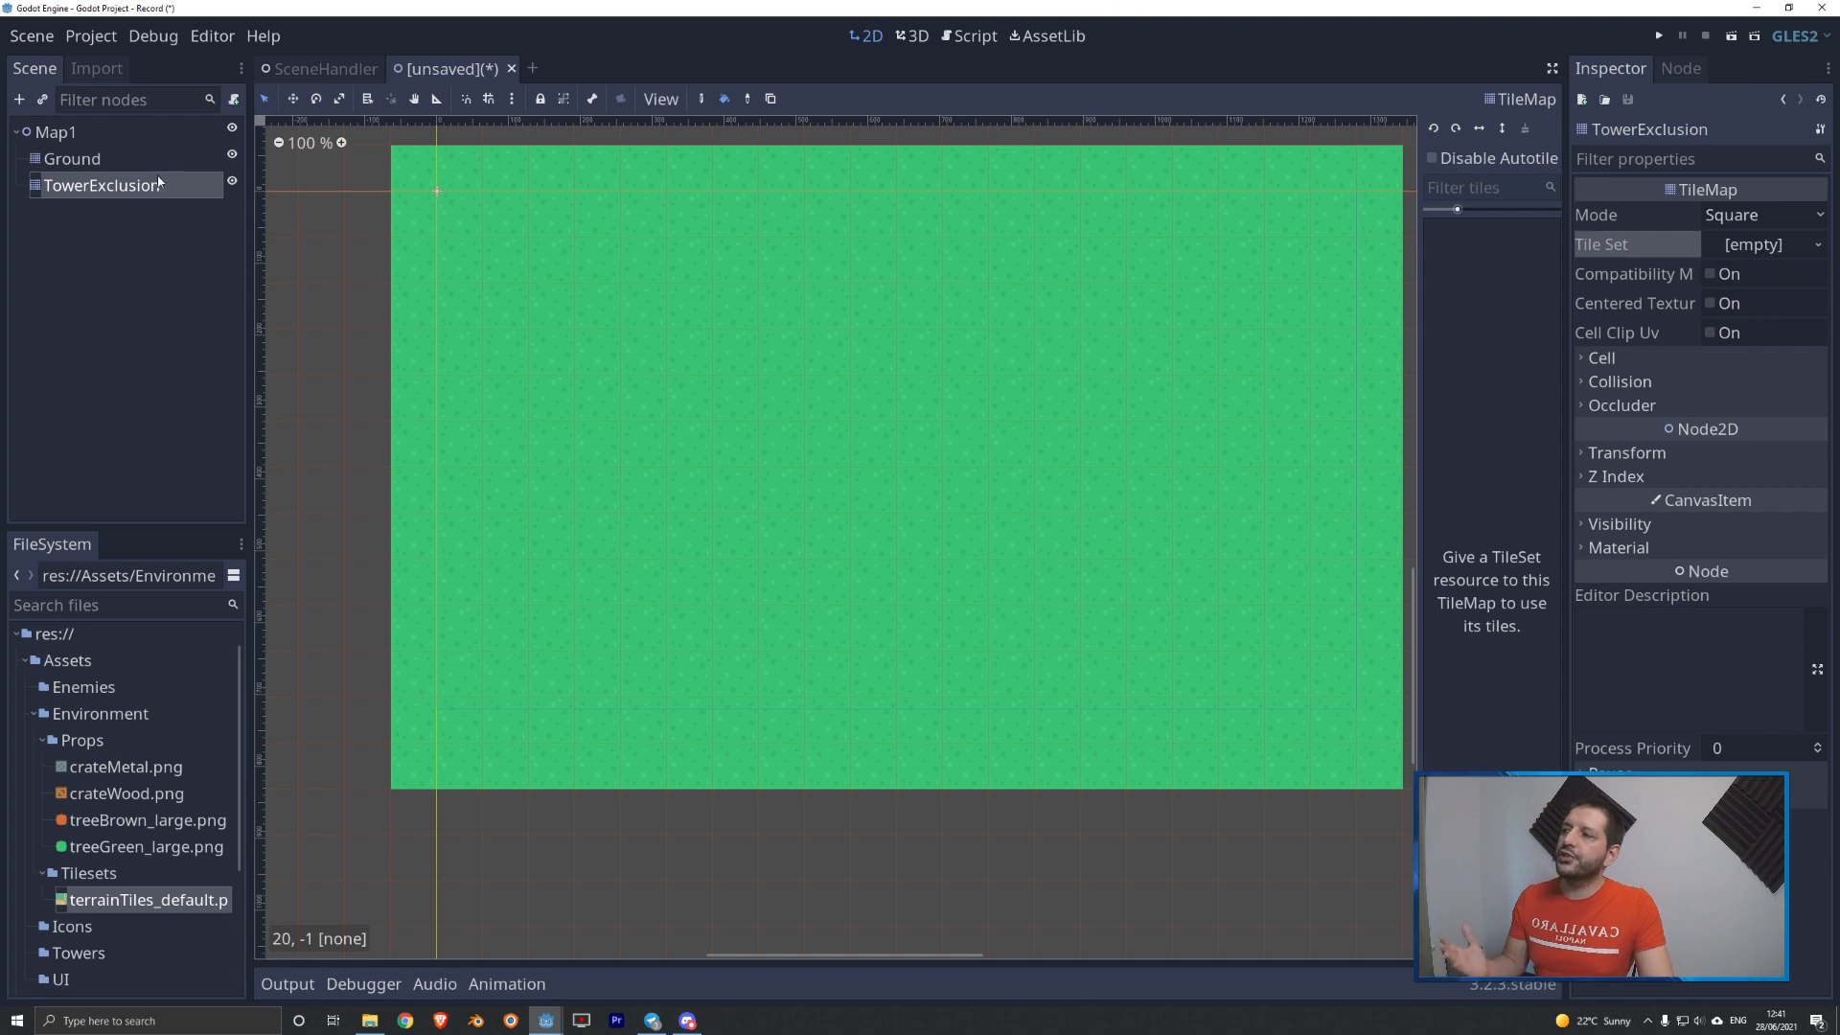
- Give TowerExclusion a new TileSet and add the terrainTiles_default.png texture to it
{"action": "left_click", "coordinate": [1796, 246]}
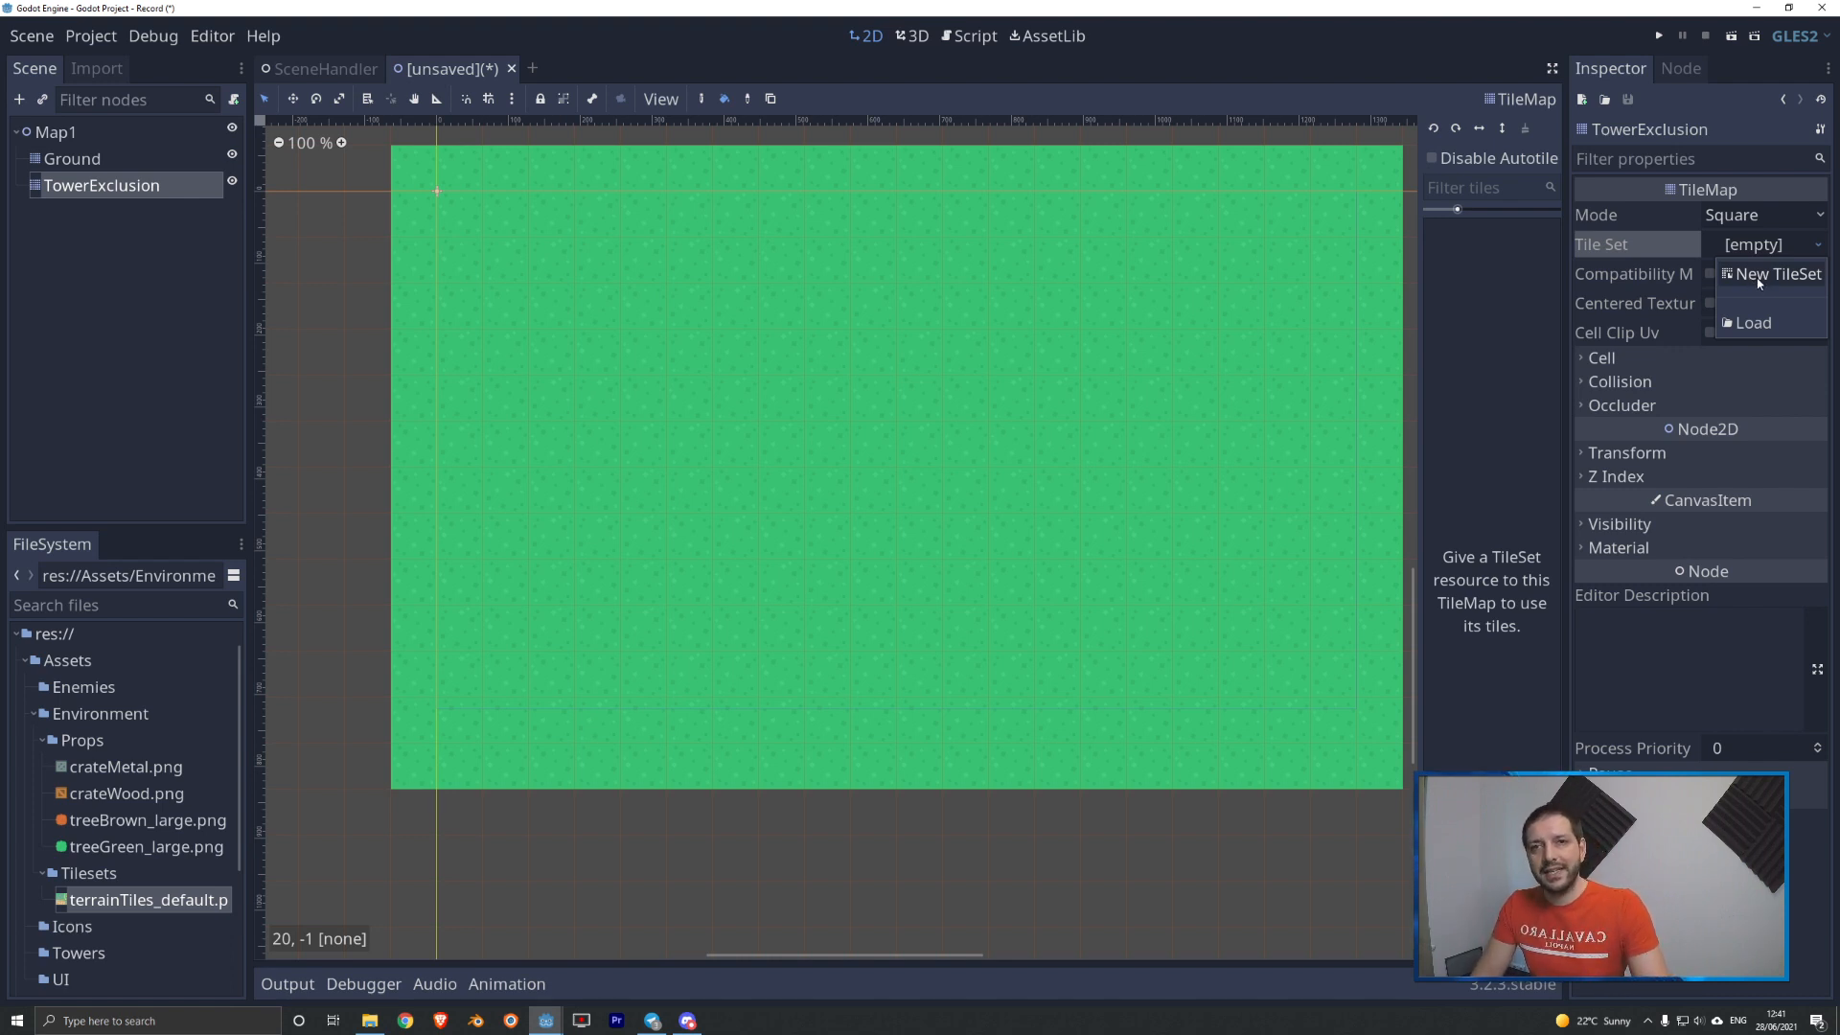
{"action": "left_click", "coordinate": [1759, 276]}
{"action": "left_click", "coordinate": [1765, 248]}
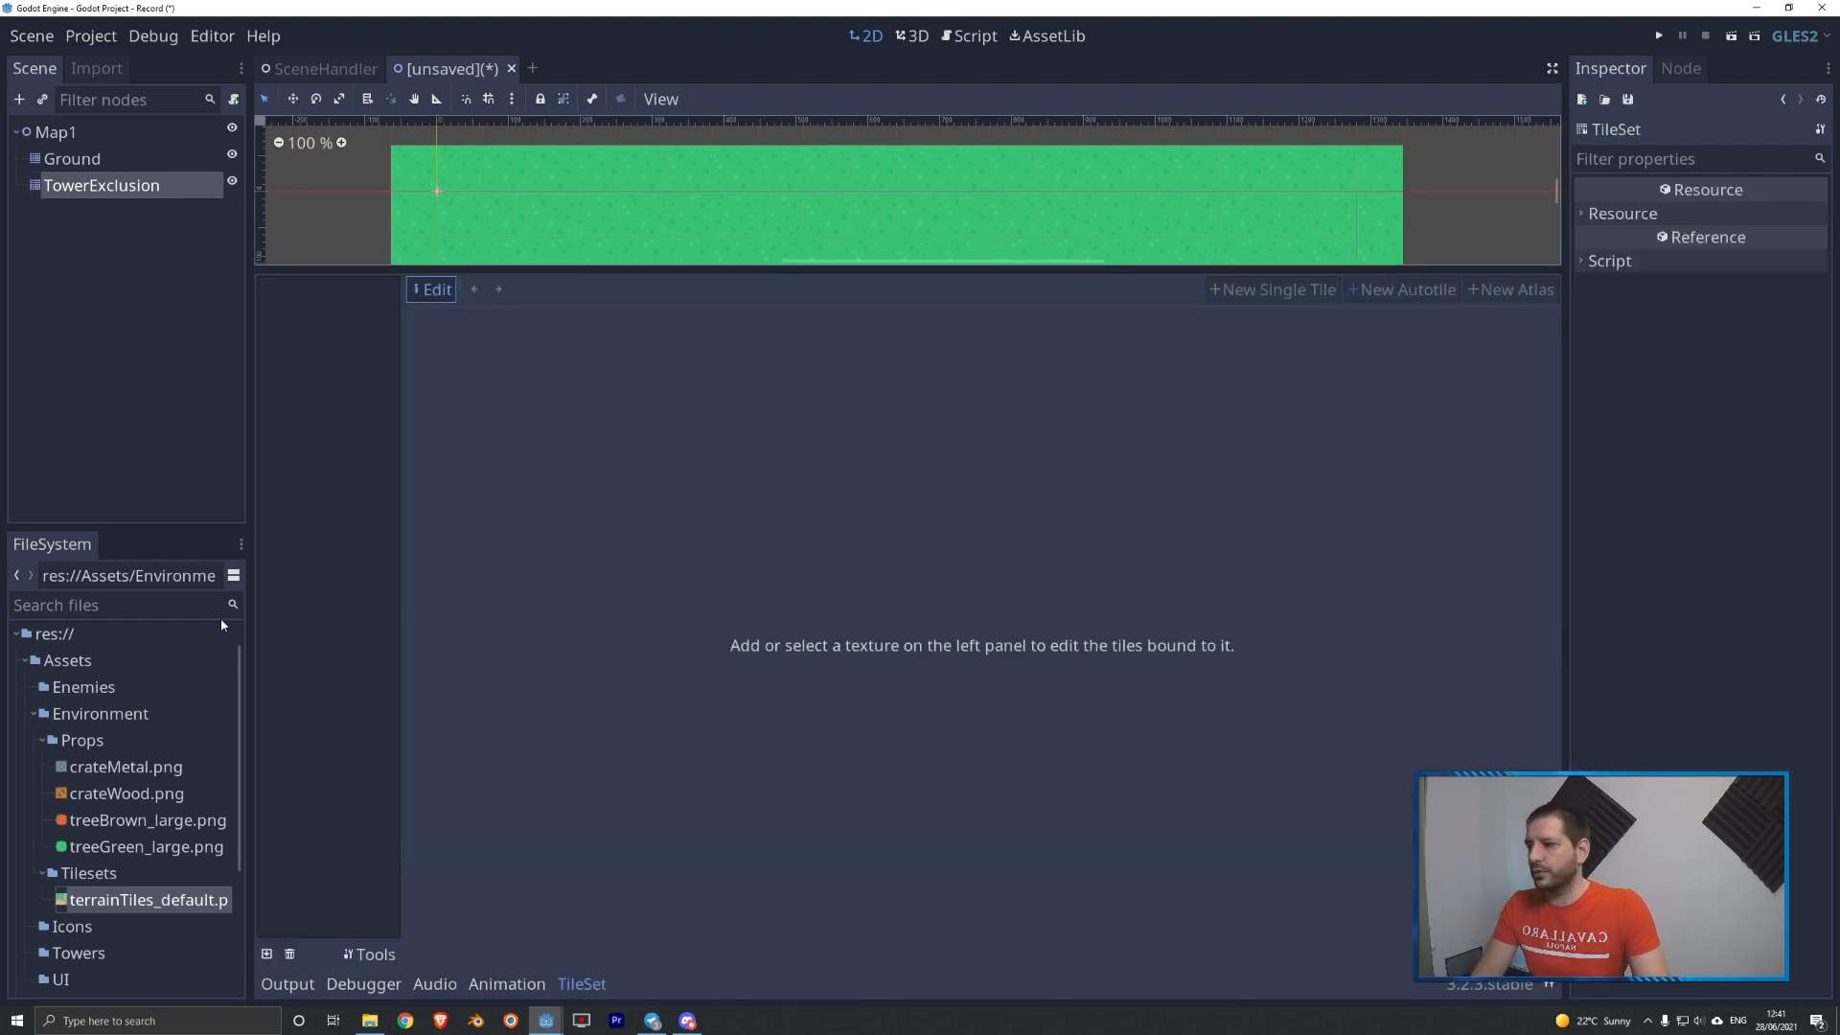
{"action": "left_click_drag", "start_coordinate": [119, 901], "coordinate": [316, 537]}
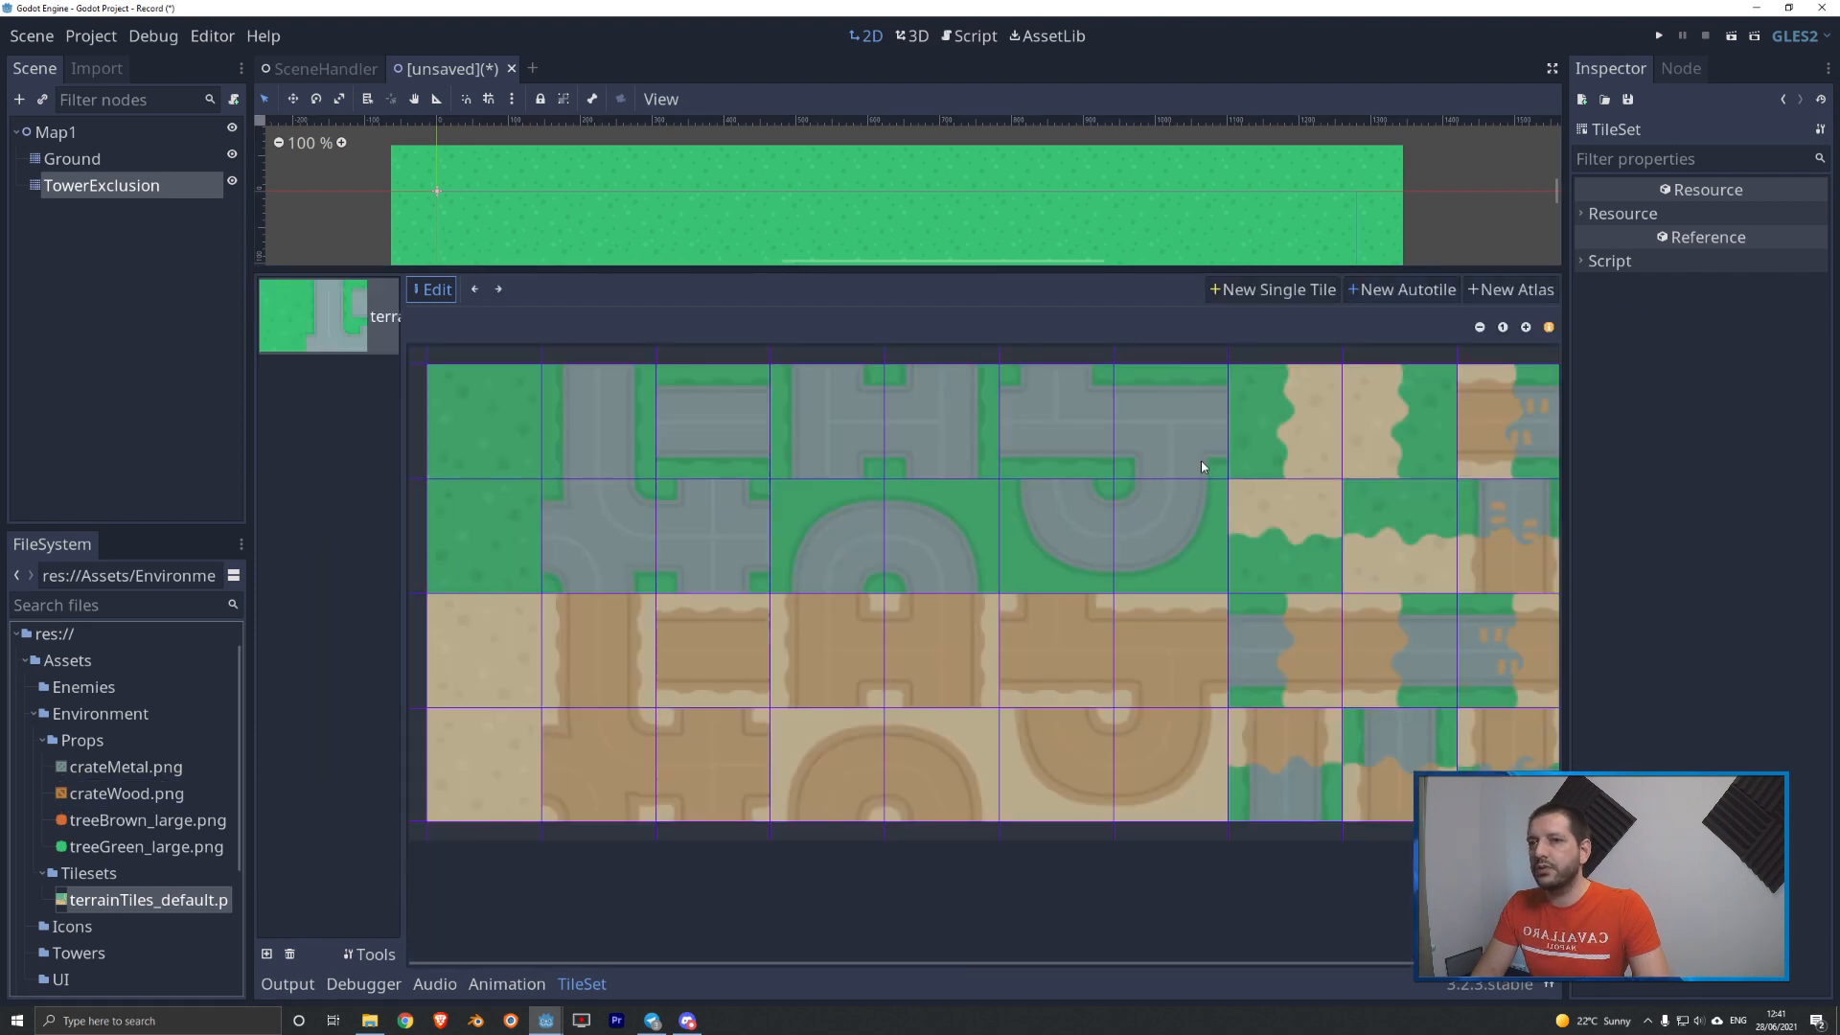
- Create an autotile region covering the two rows of gray road tiles and set its autotile bitmask mode to 3X3 (minimal)
{"action": "left_click", "coordinate": [1414, 290]}
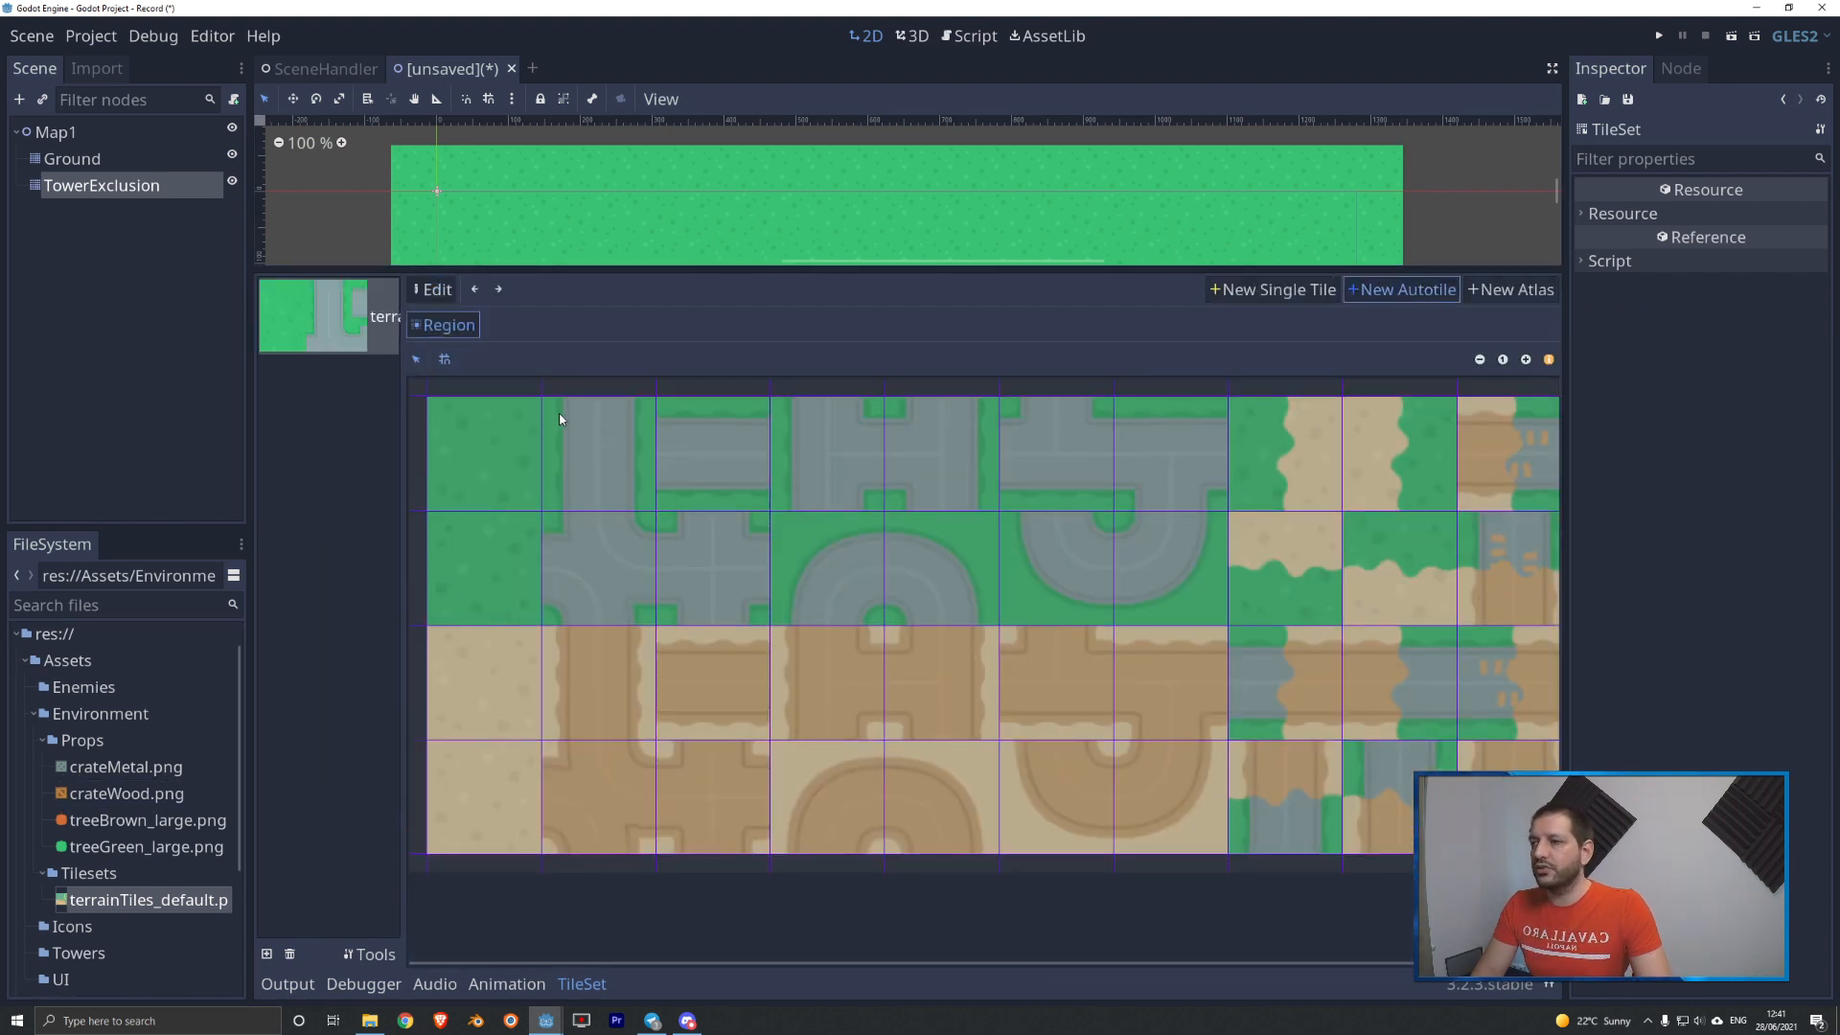
{"action": "left_click_drag", "start_coordinate": [553, 408], "coordinate": [1171, 553]}
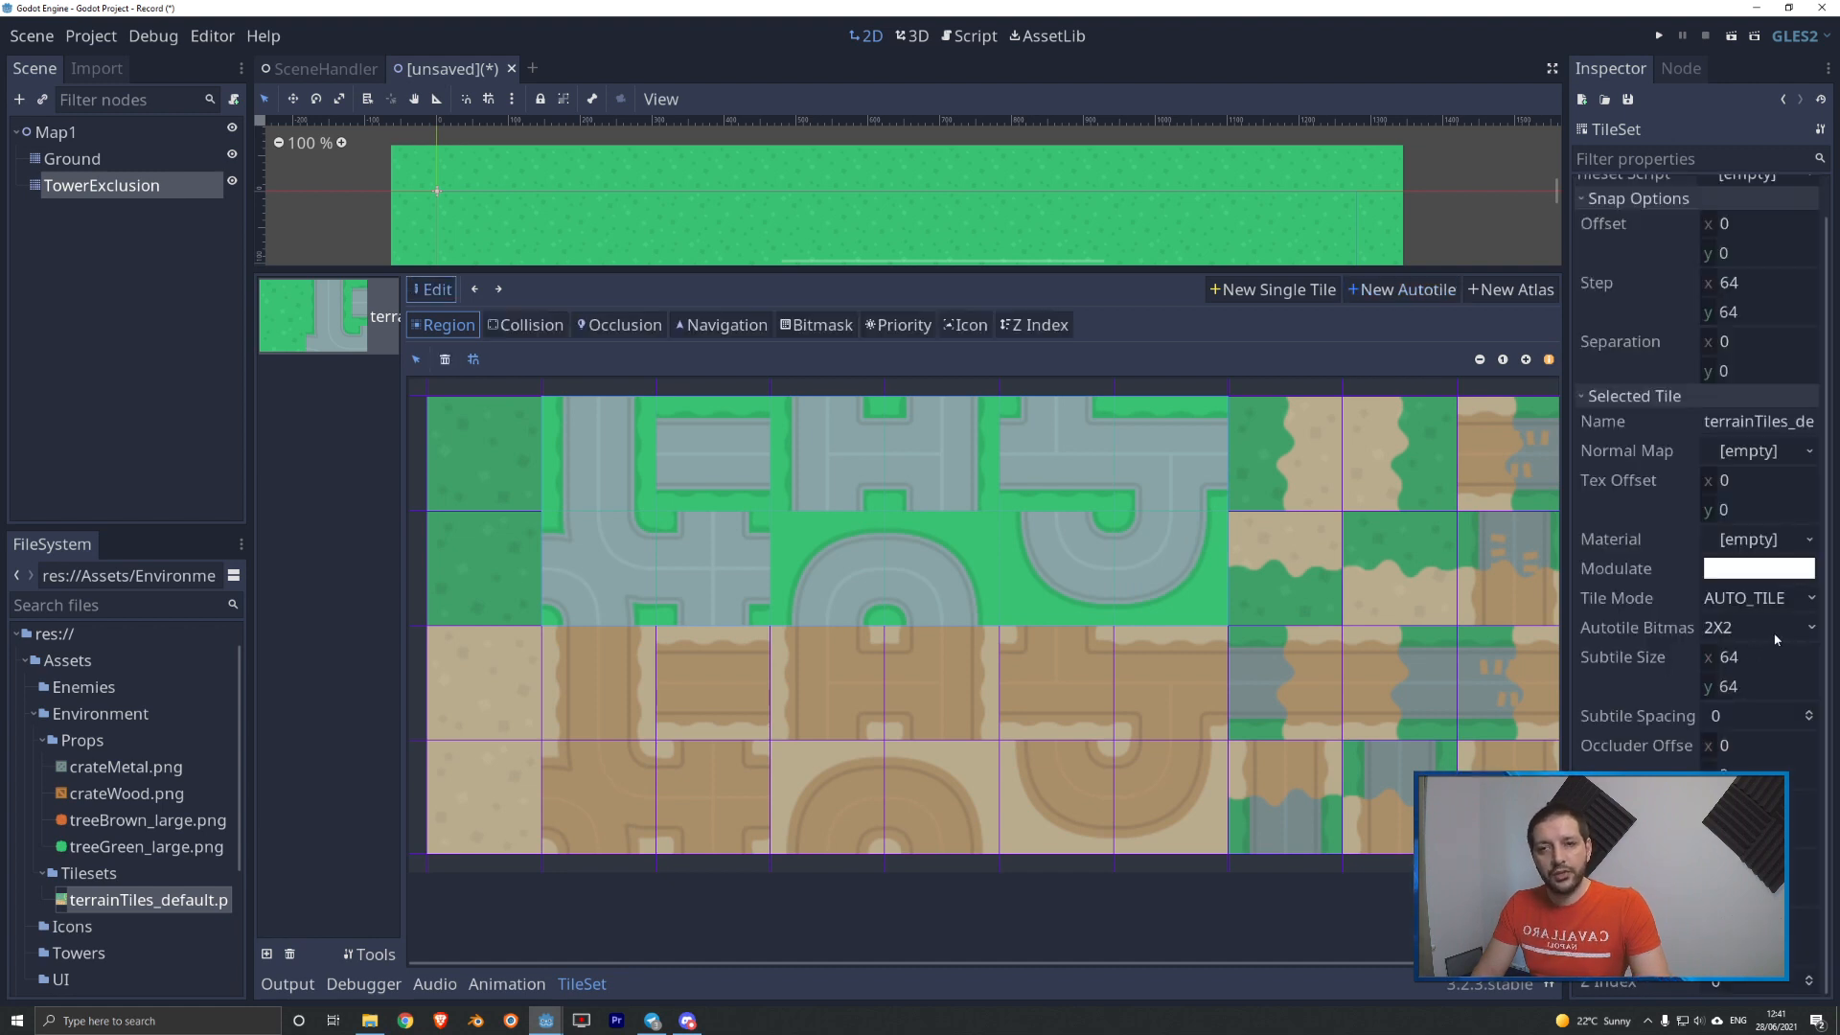
{"action": "left_click", "coordinate": [1764, 636]}
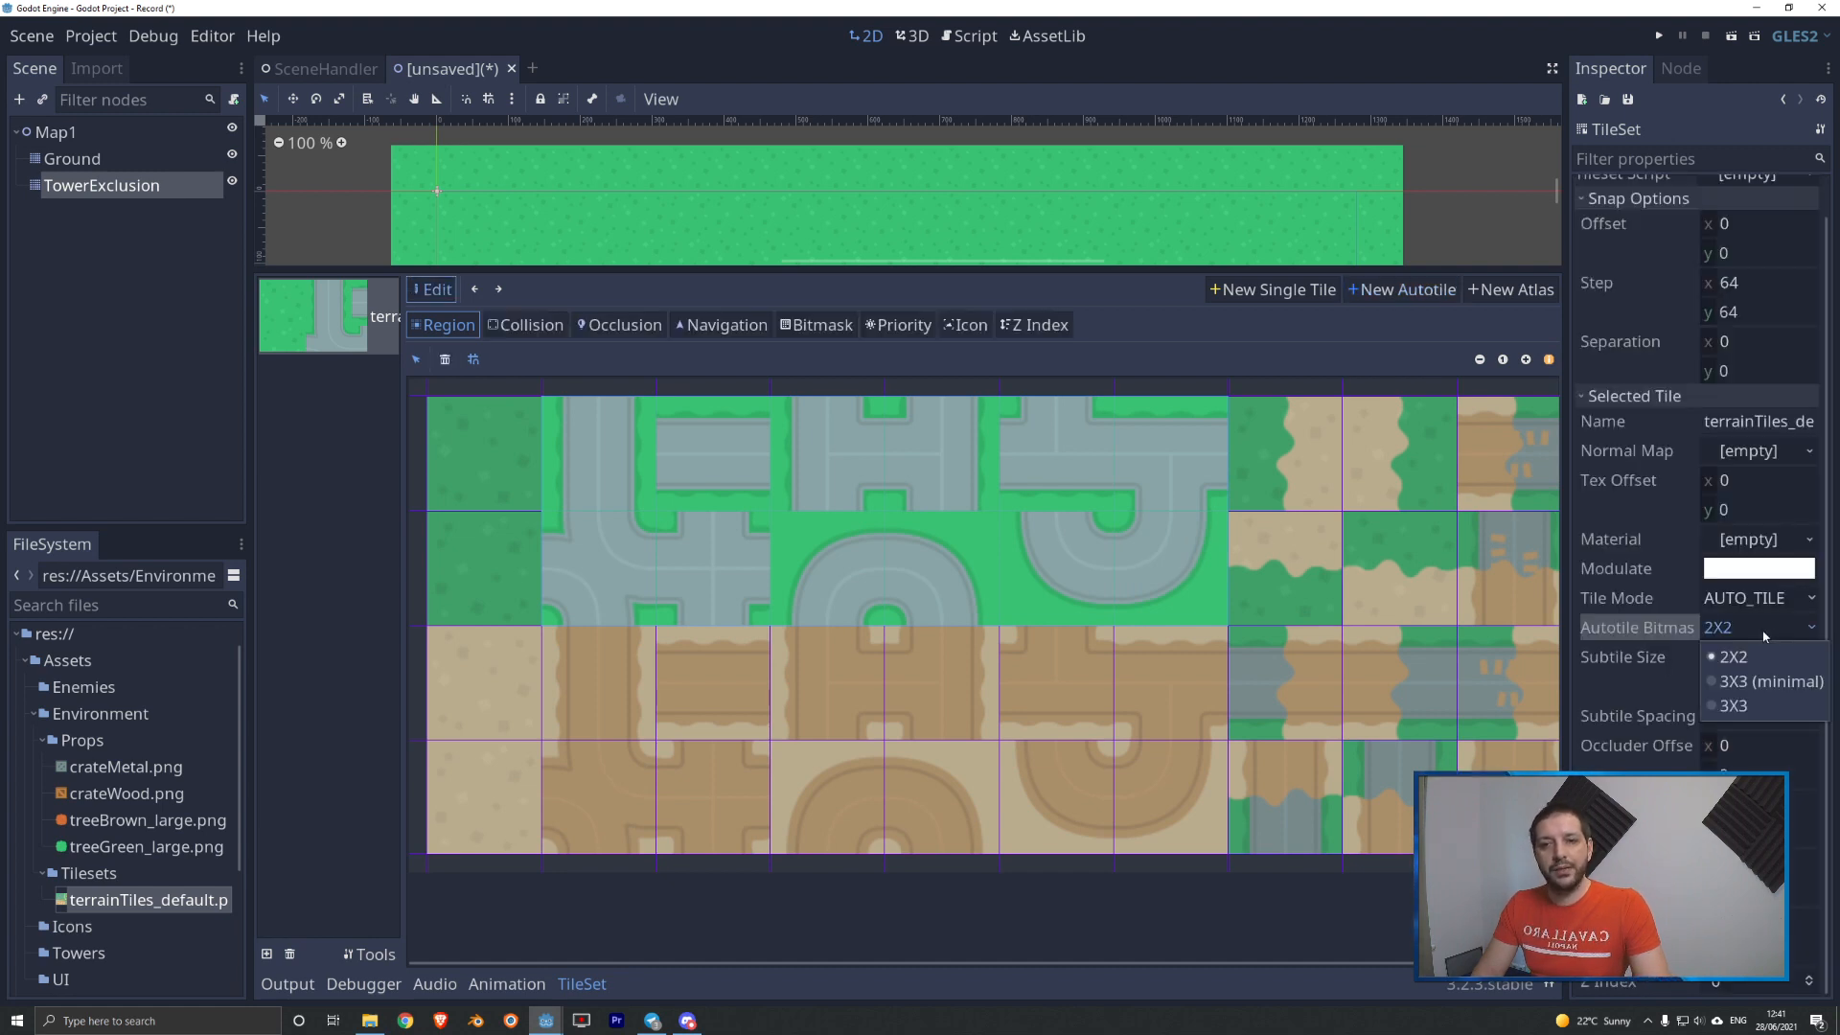
{"action": "left_click", "coordinate": [1763, 683]}
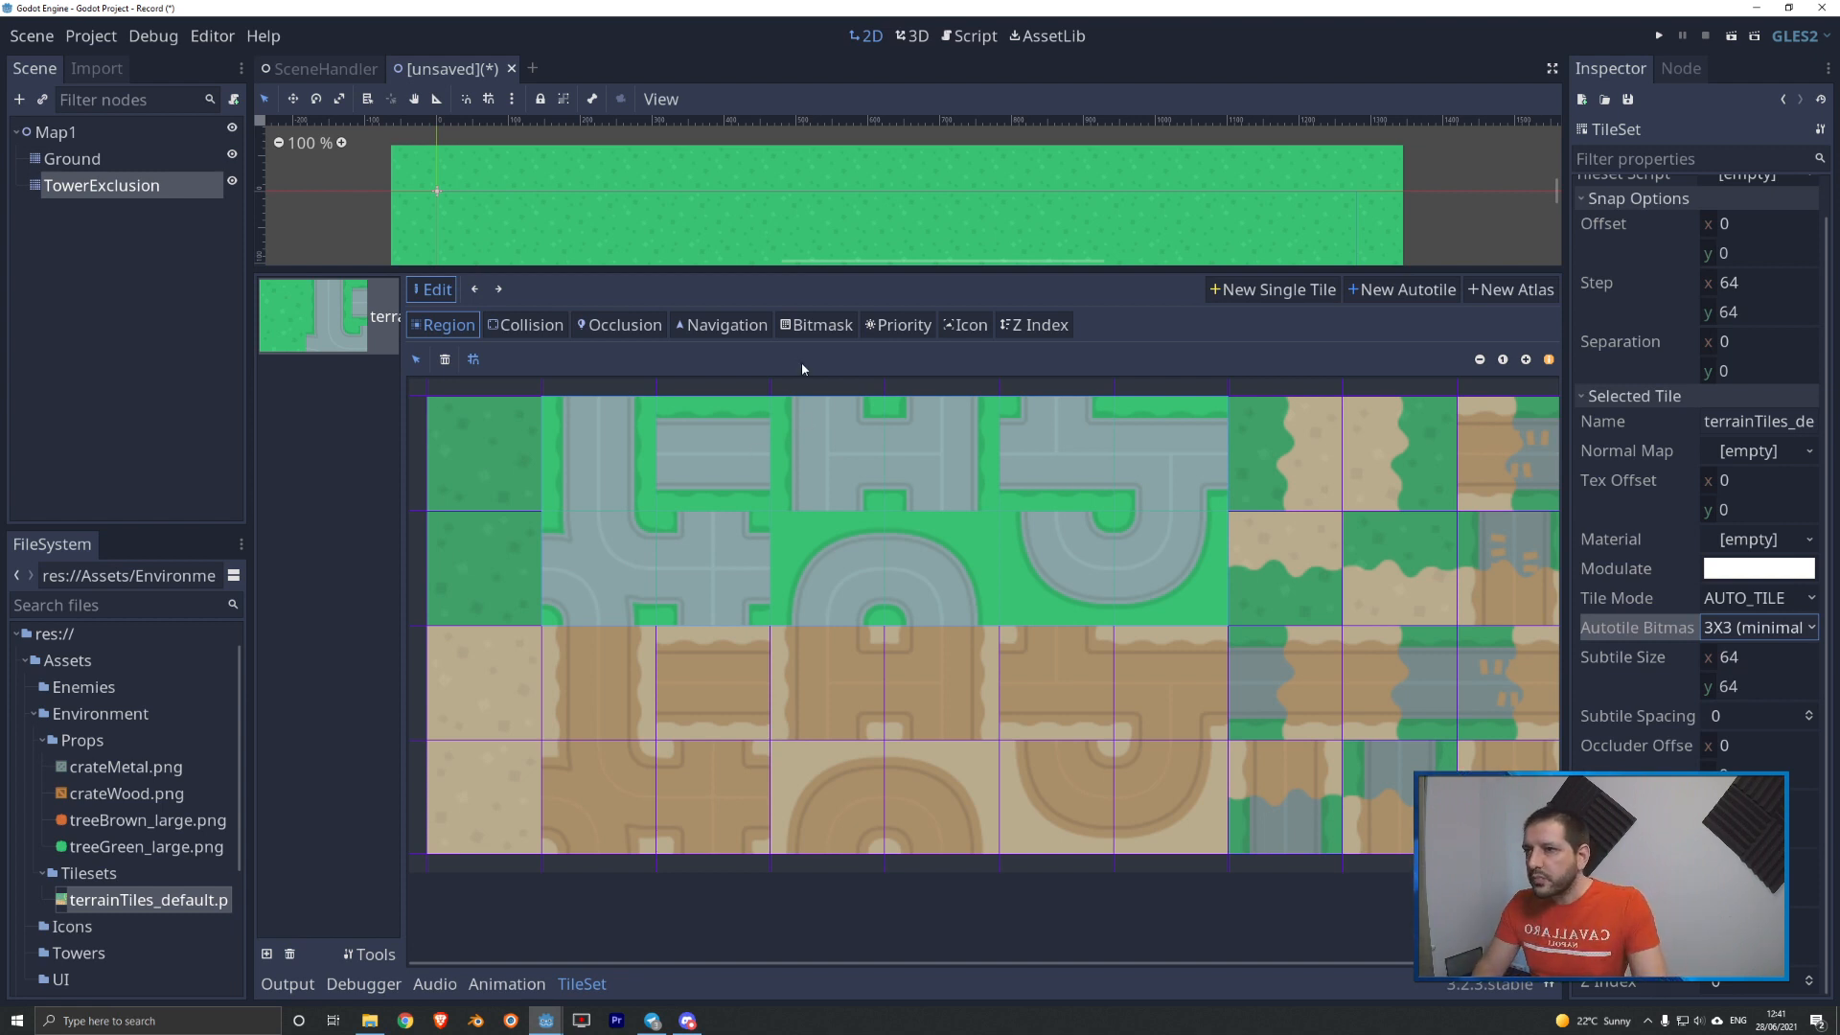
- Paint the bitmask along the road on the vertical straight, horizontal straight and four-way crossing tiles
{"action": "left_click", "coordinate": [815, 327]}
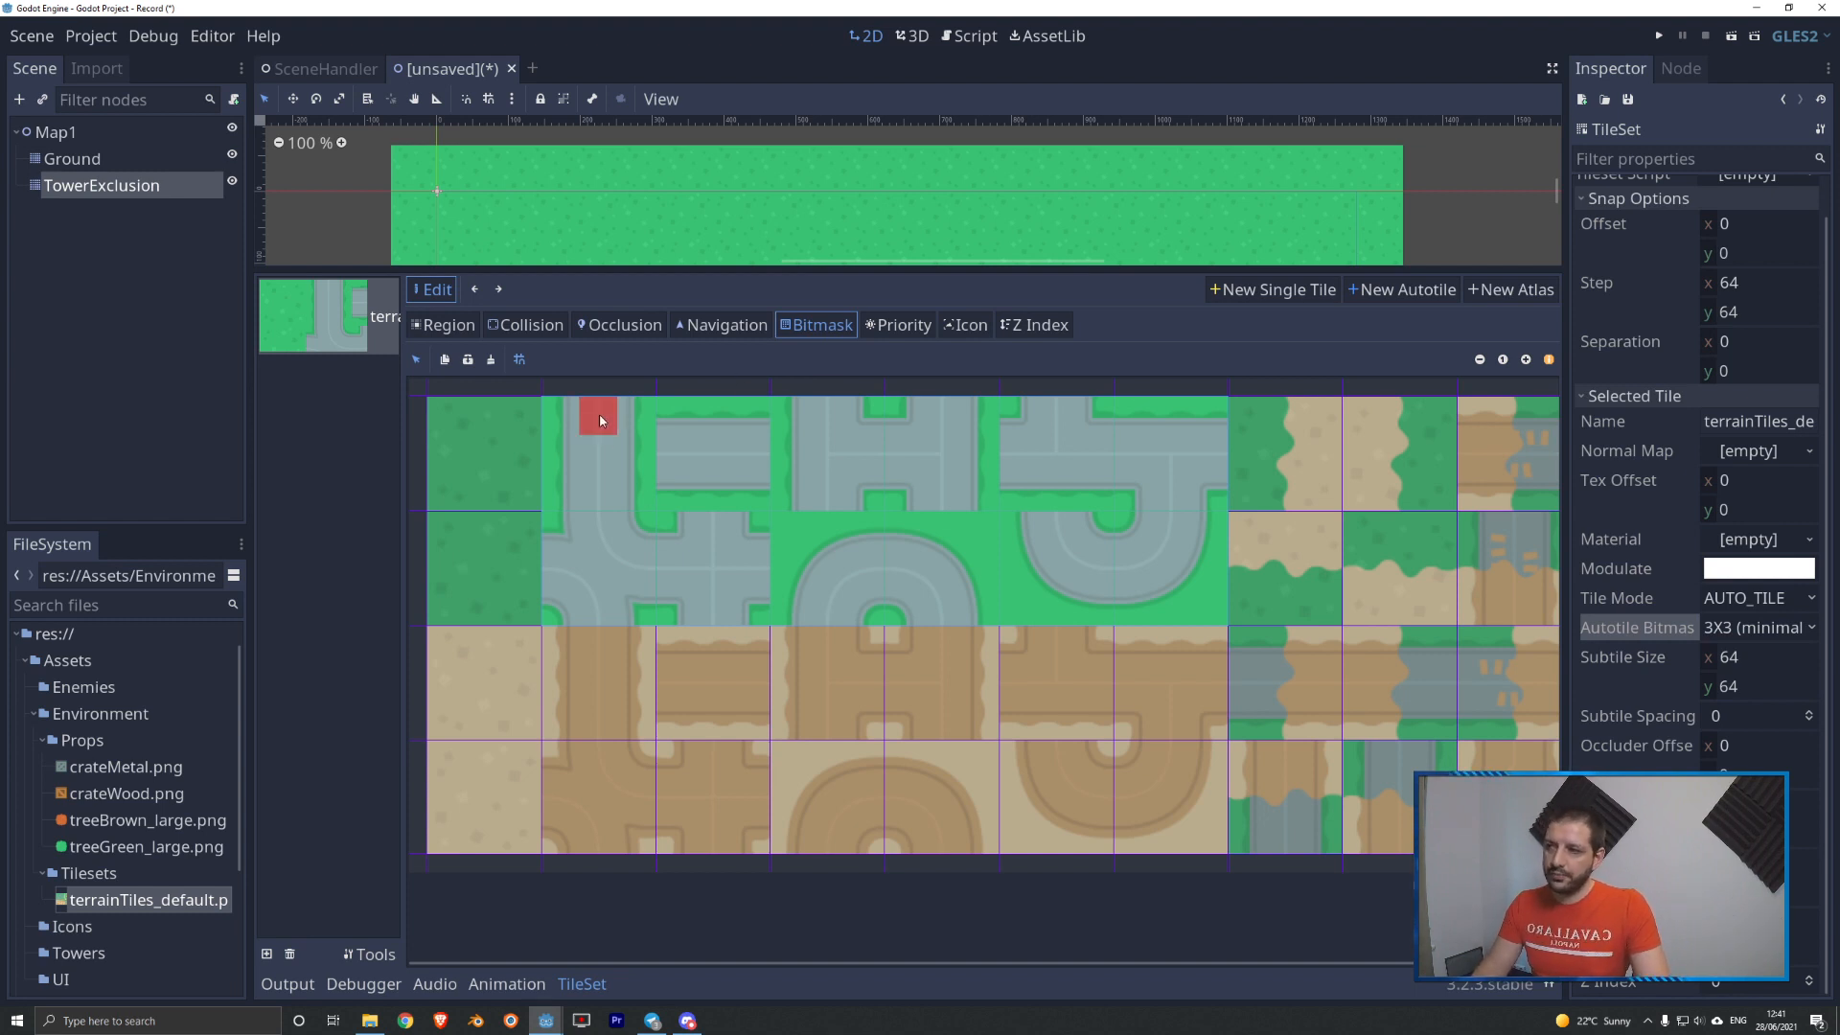
{"action": "left_click", "coordinate": [604, 493]}
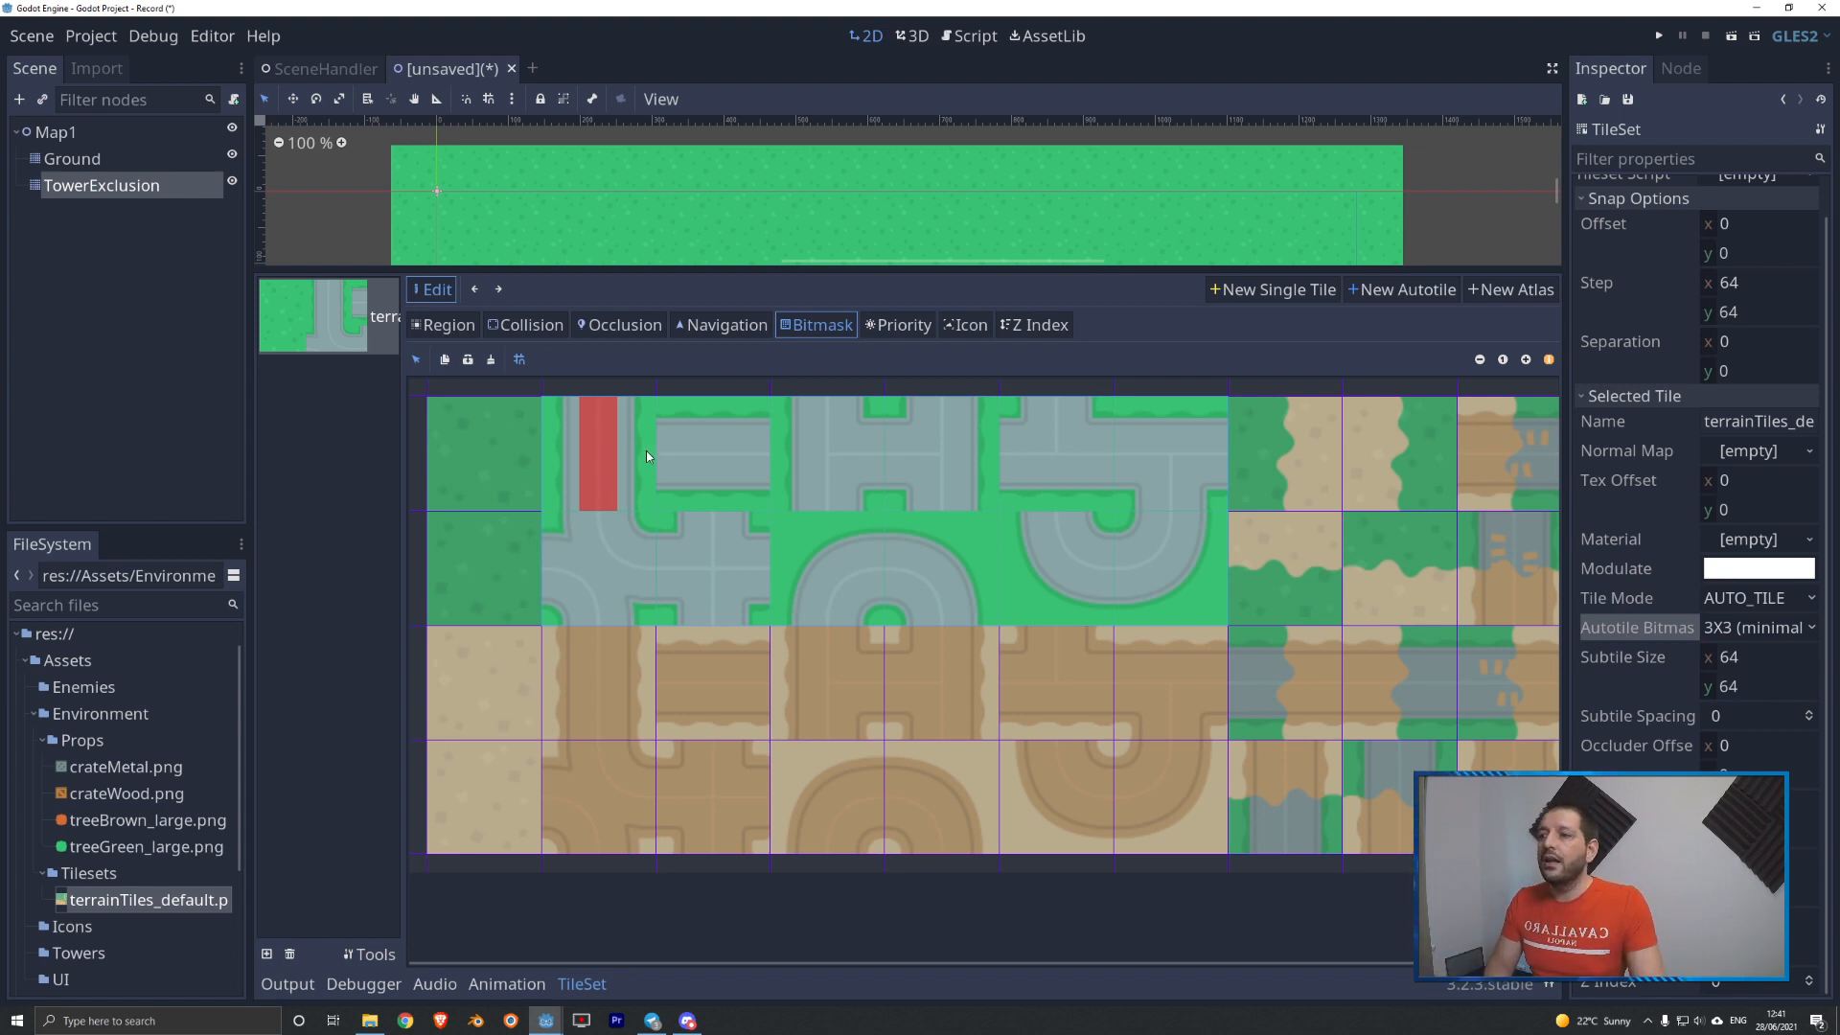
{"action": "left_click", "coordinate": [674, 459]}
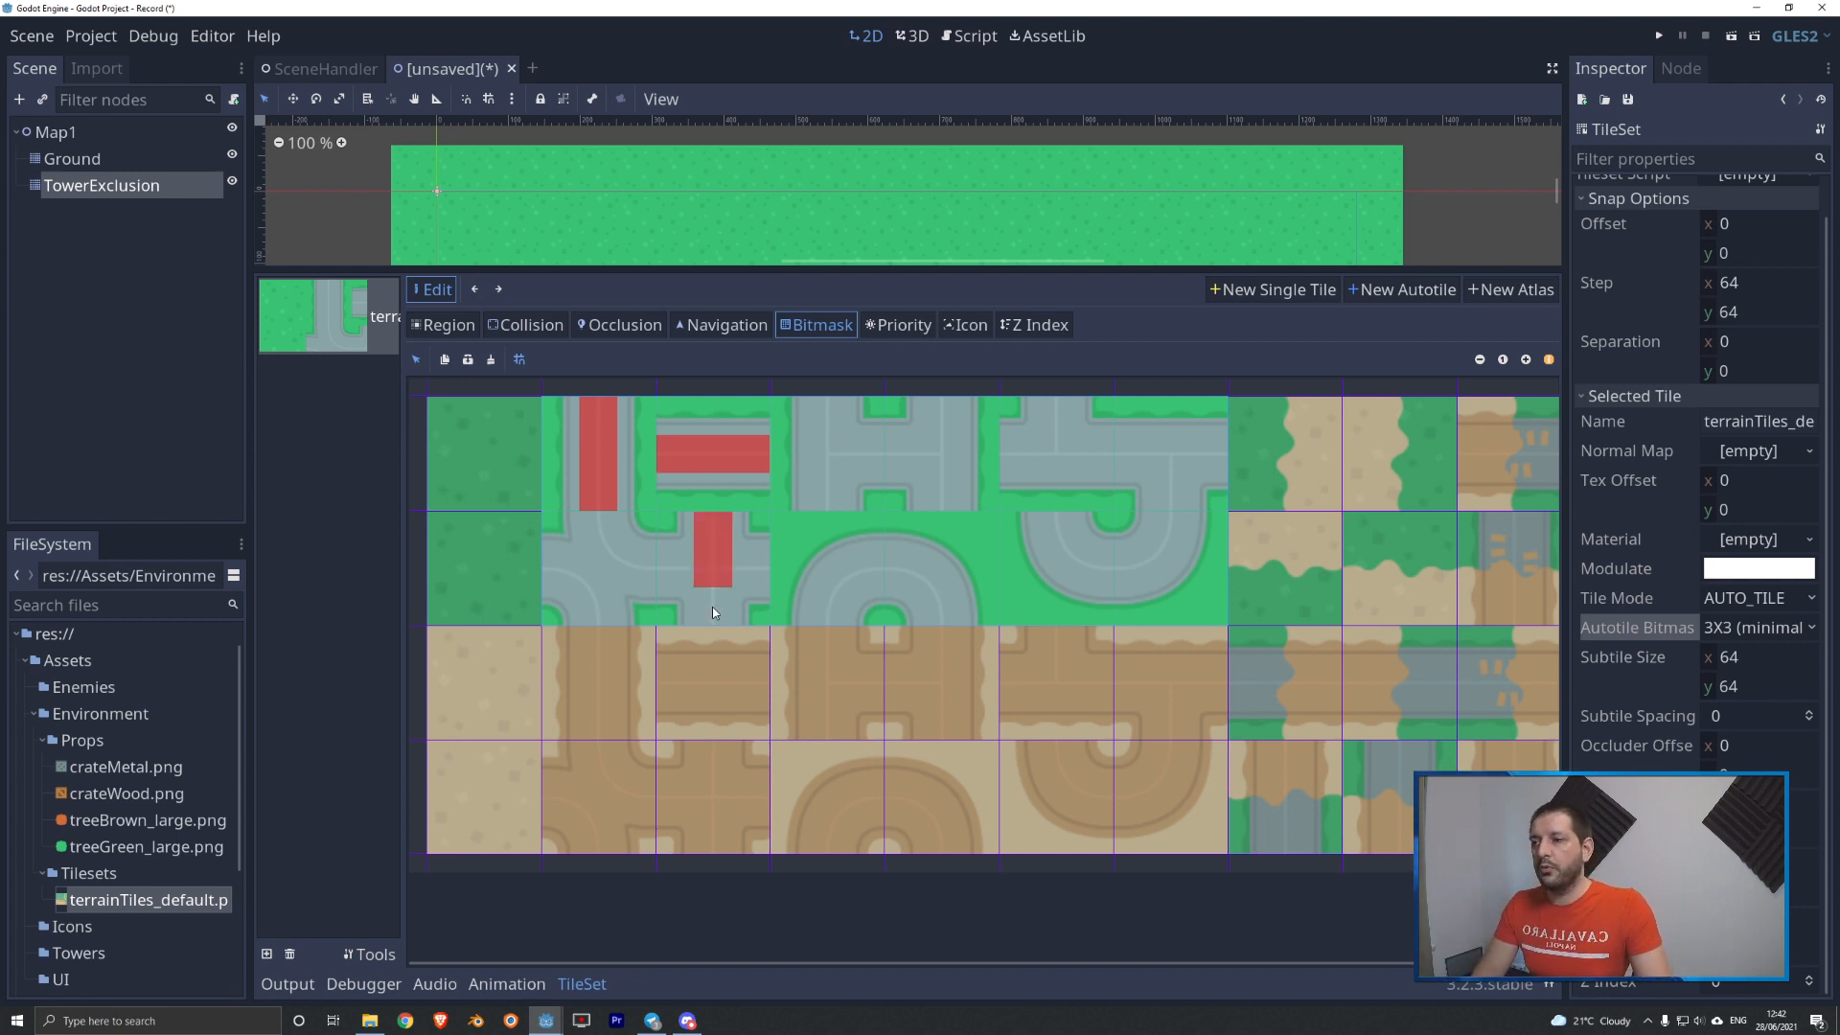
{"action": "left_click", "coordinate": [678, 569]}
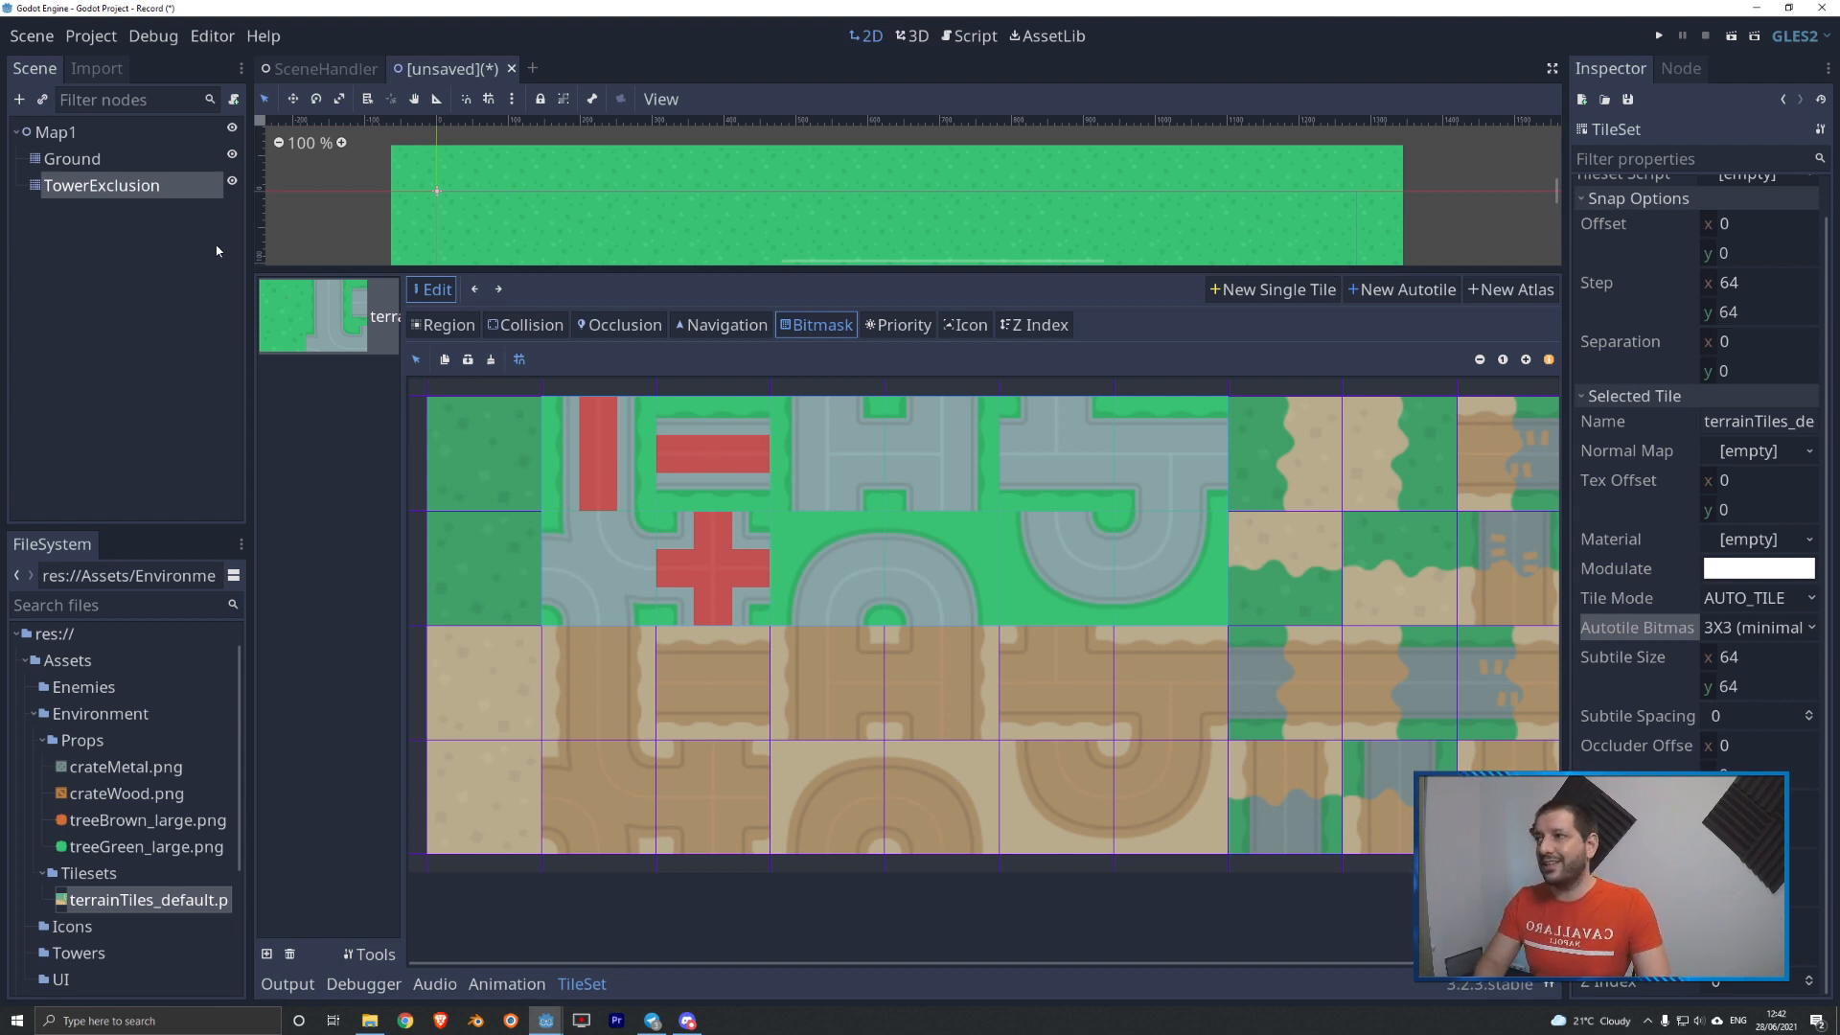
- Hide the Ground layer and paint a plus-shaped test road with the gray road autotile on TowerExclusion
{"action": "left_click", "coordinate": [79, 189]}
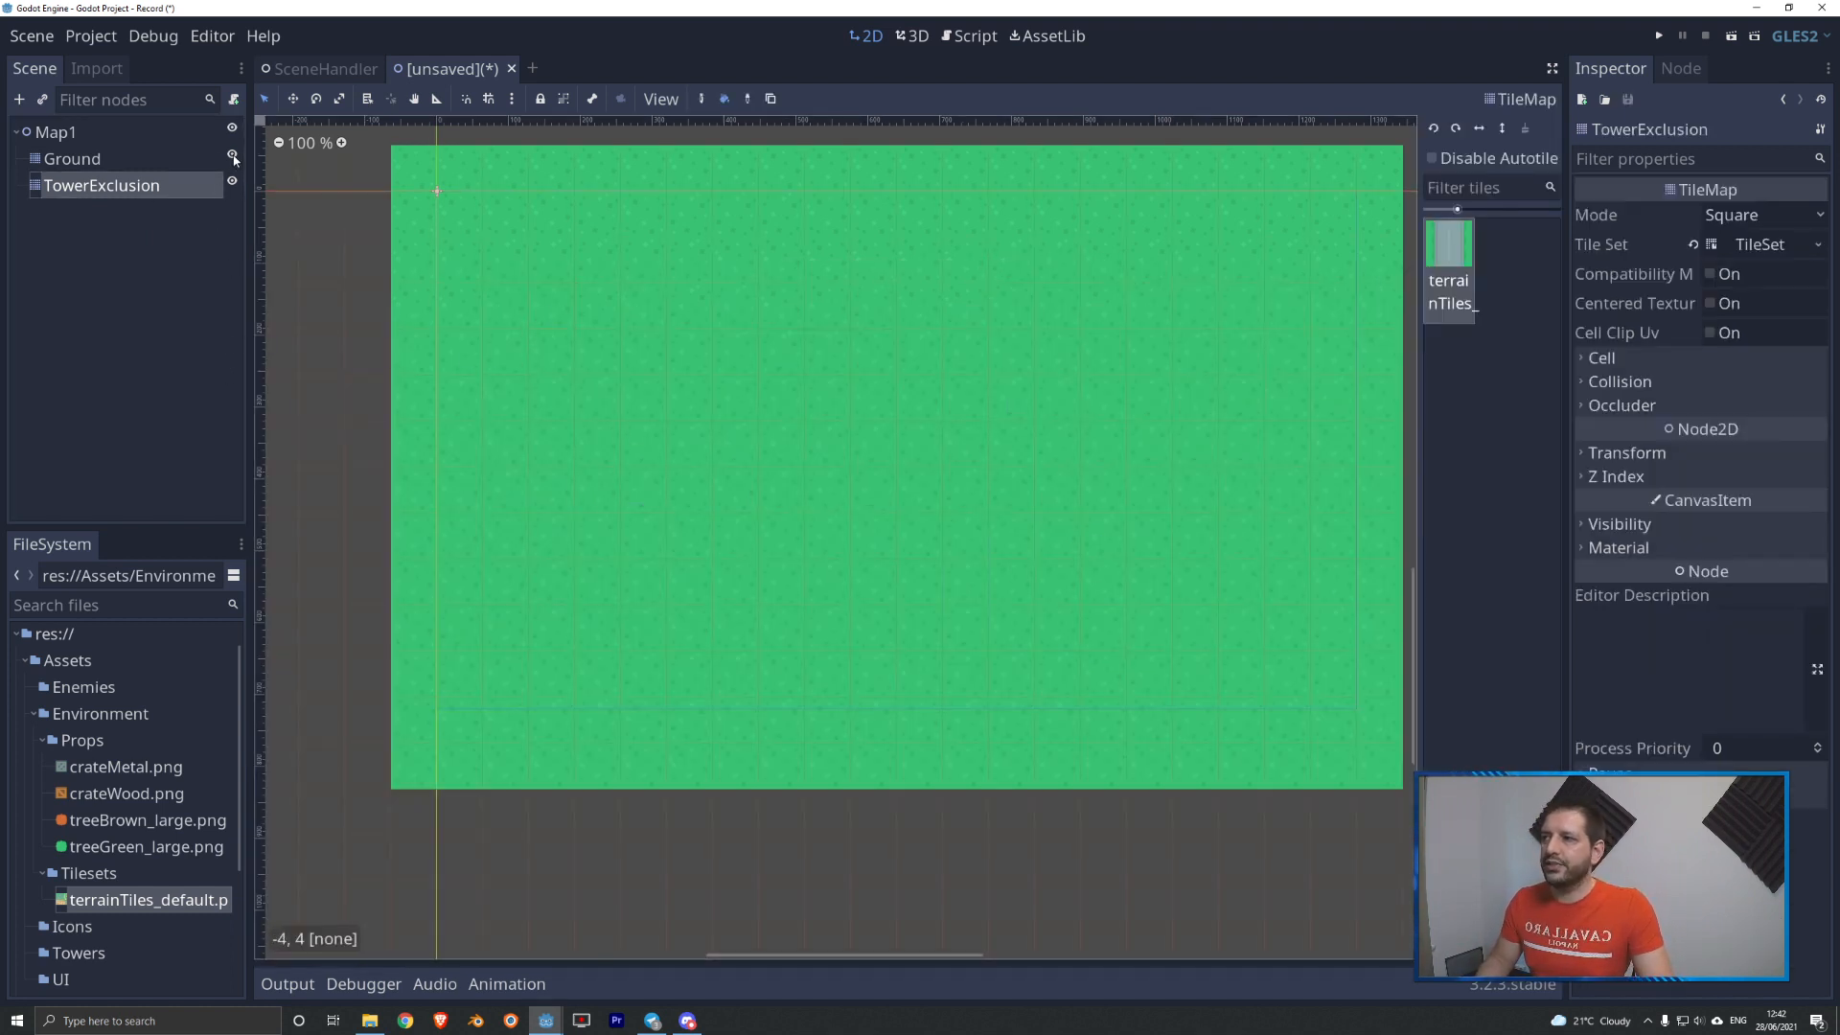
{"action": "left_click", "coordinate": [232, 157]}
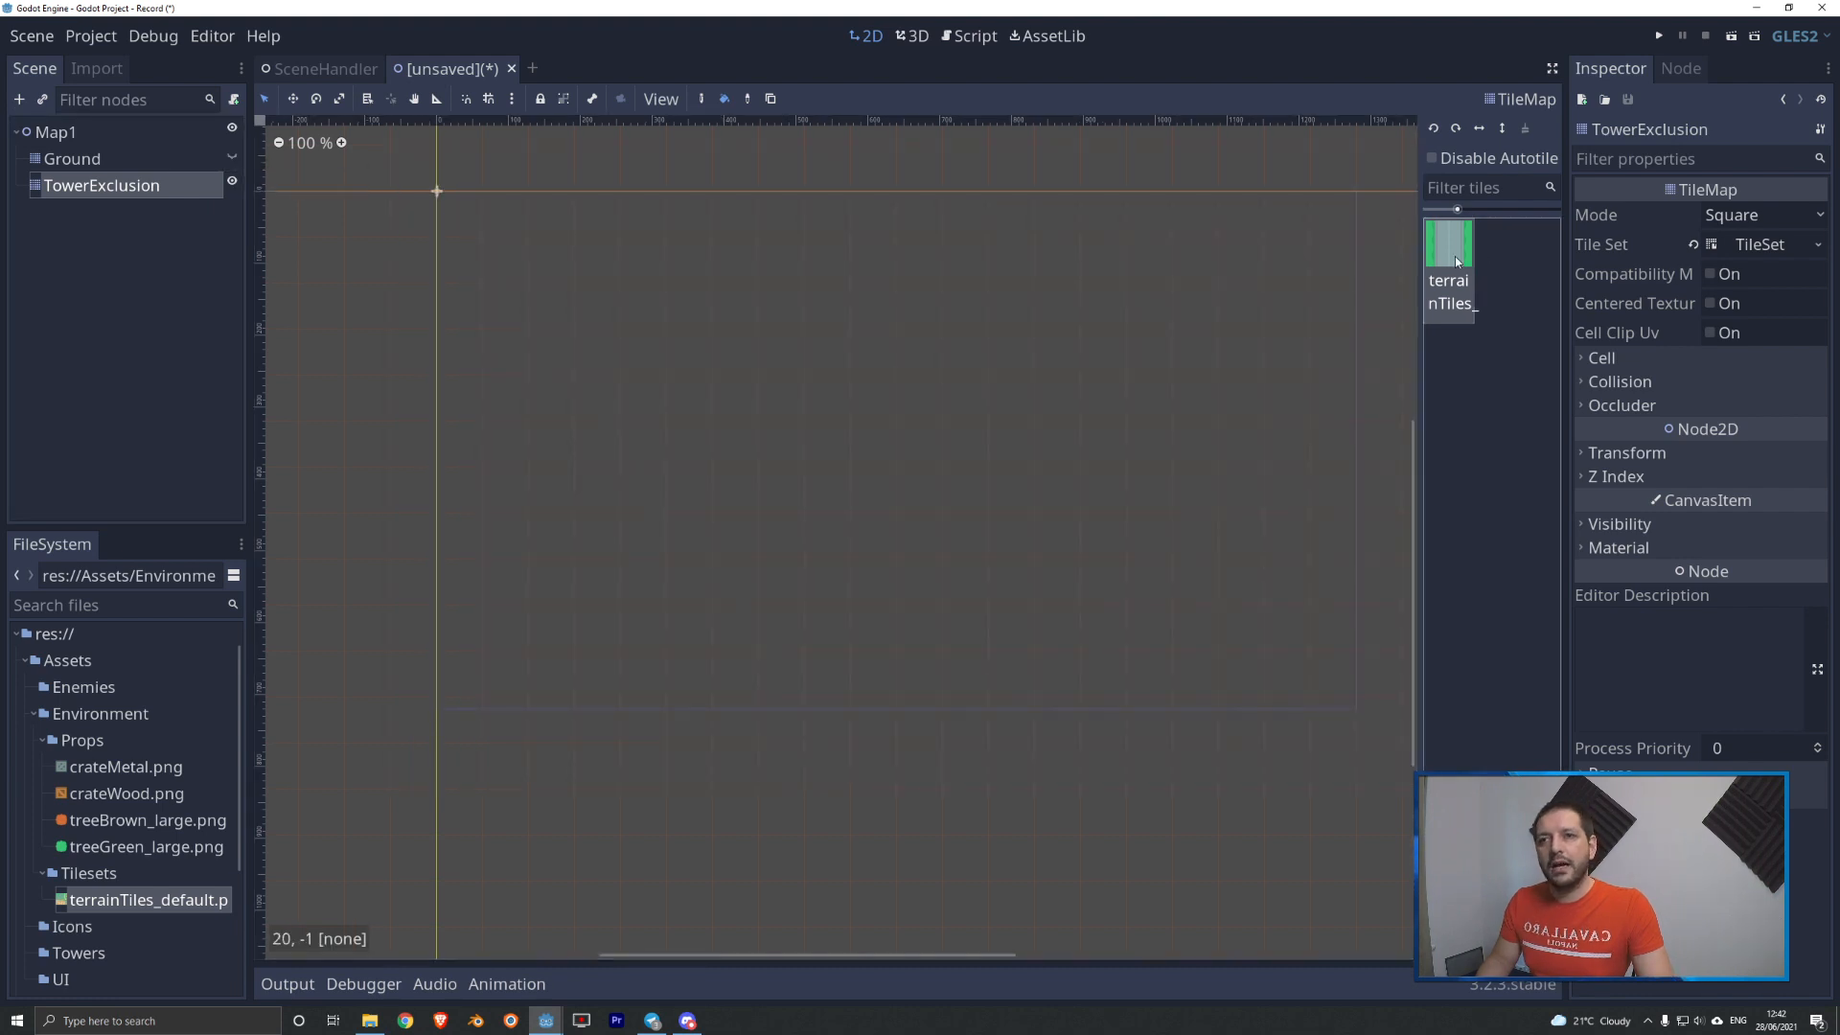
{"action": "scroll", "coordinate": [824, 343], "scroll_direction": "up", "scroll_amount": 2}
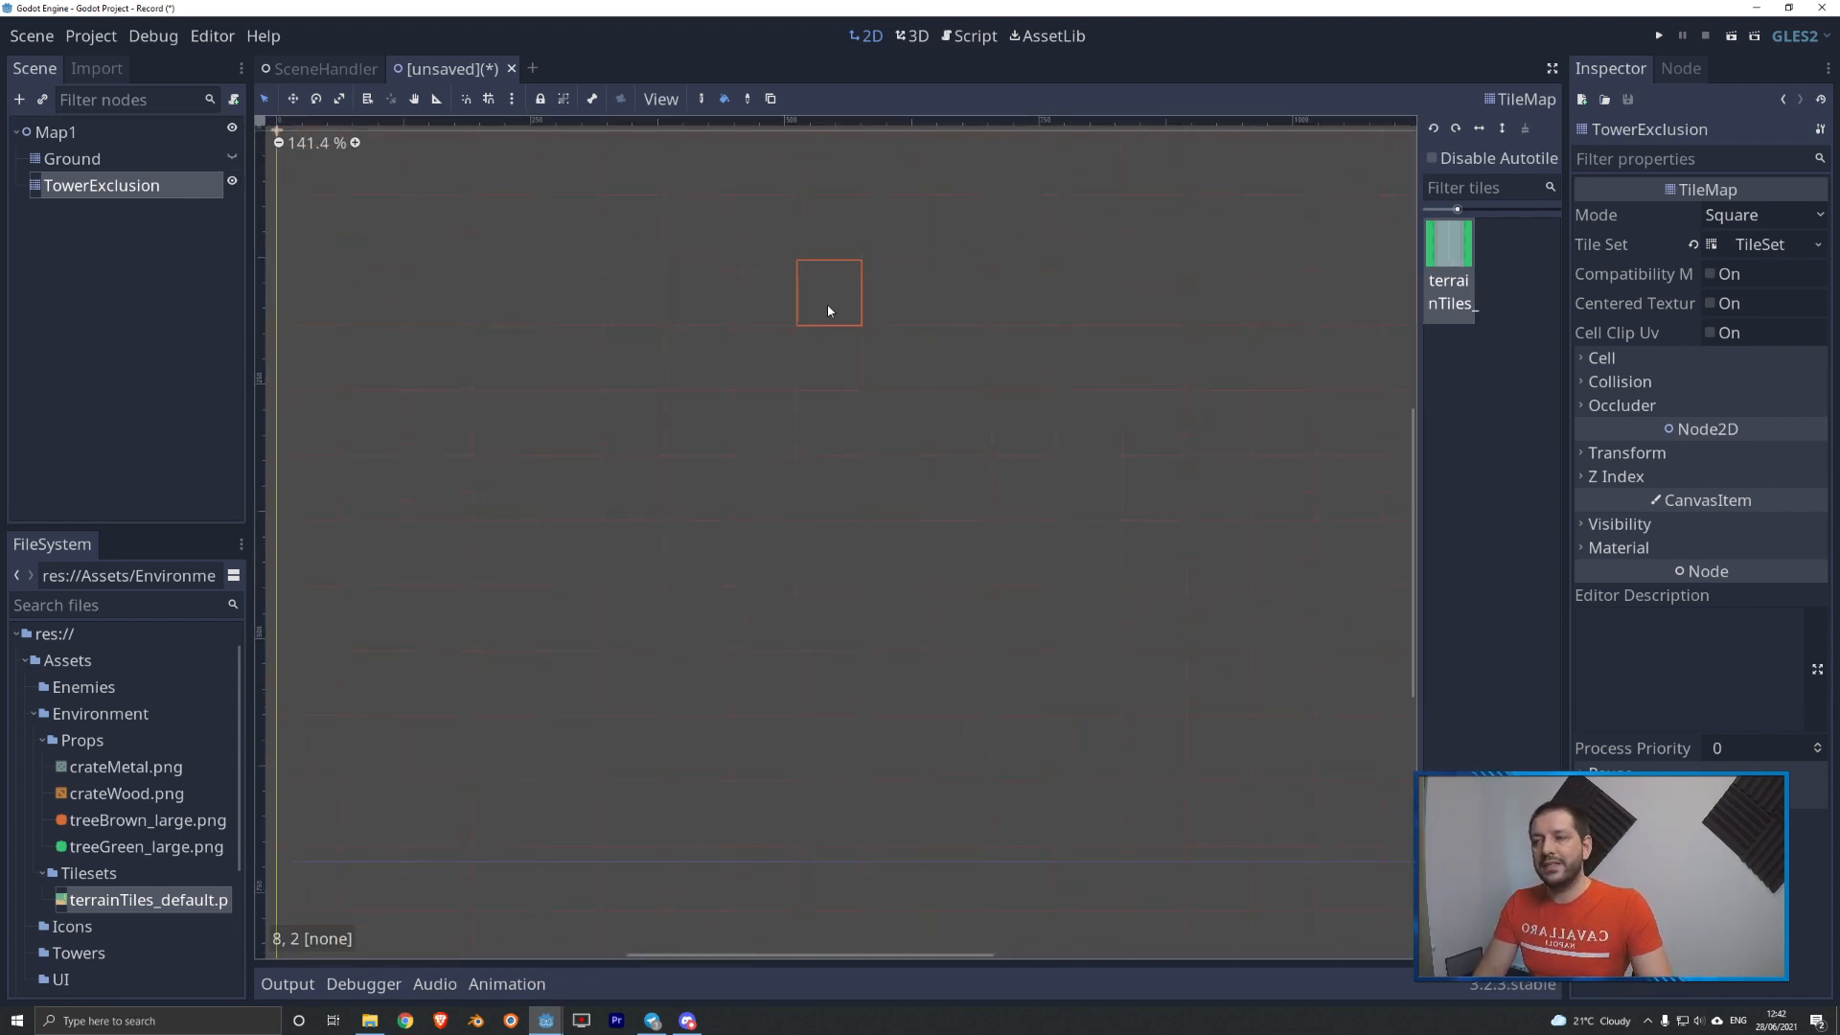
{"action": "left_click", "coordinate": [701, 99]}
{"action": "left_click", "coordinate": [714, 251]}
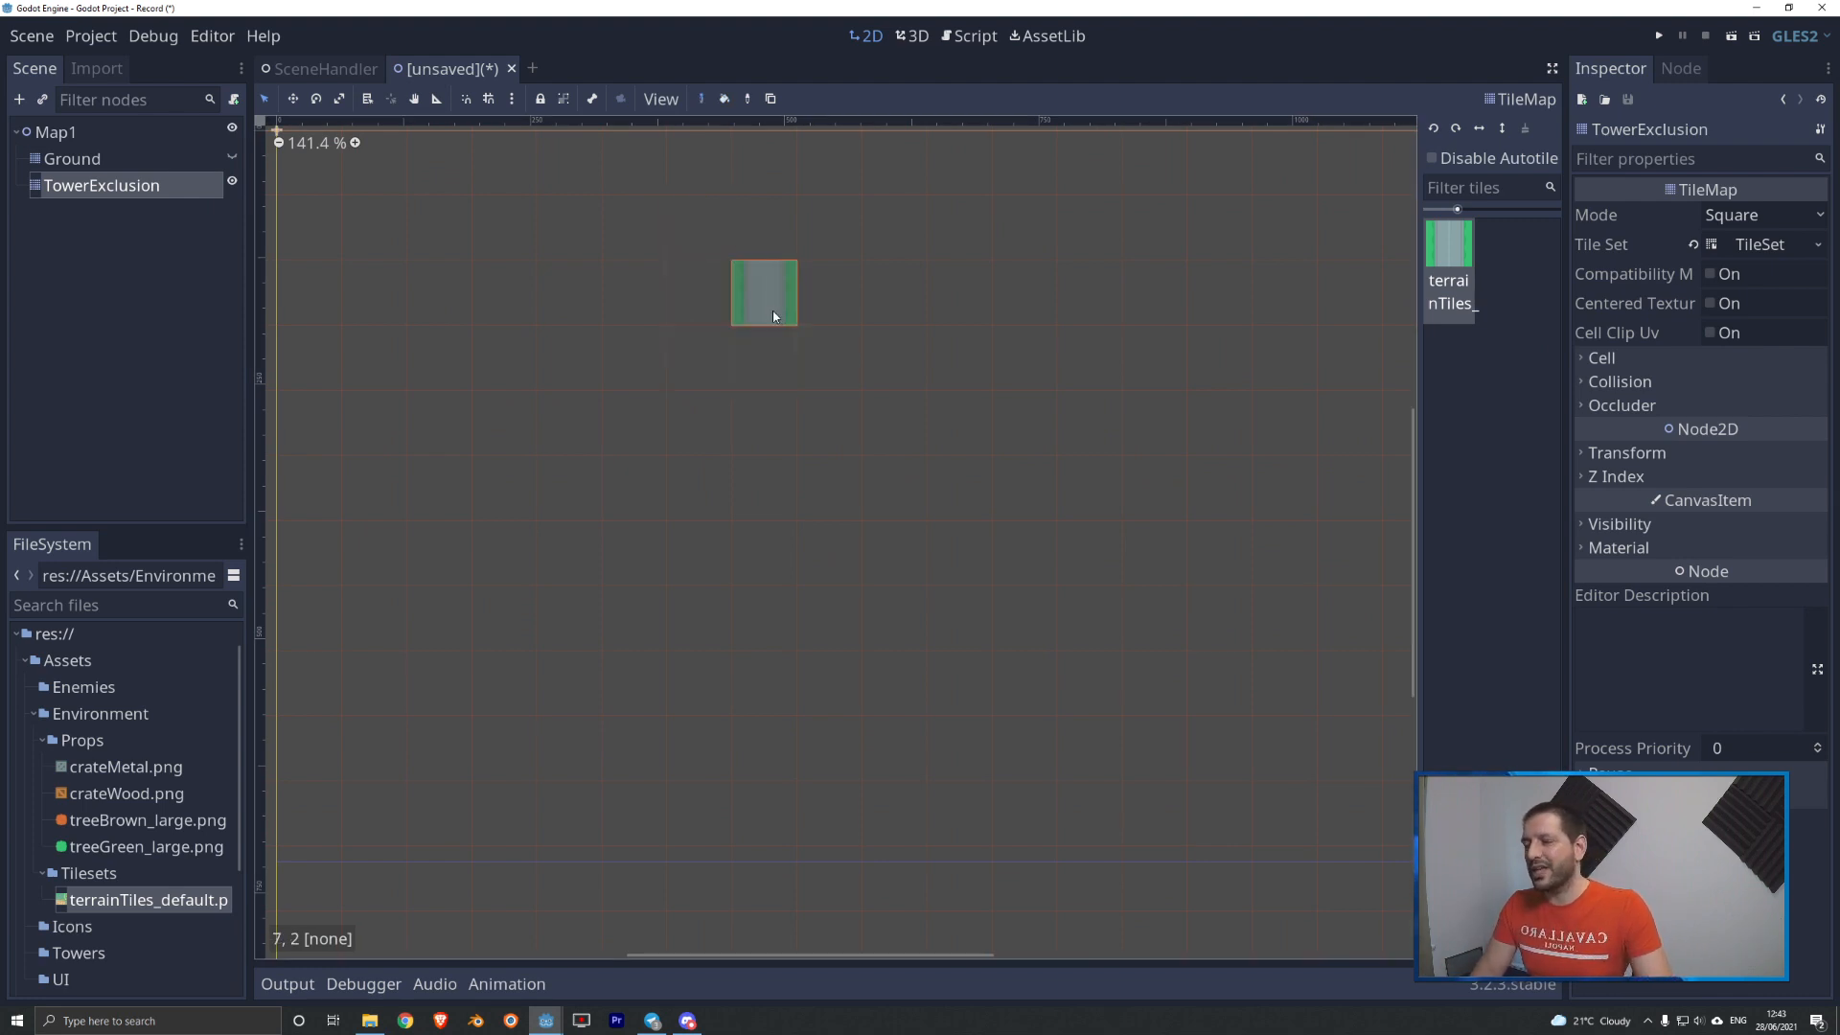
{"action": "left_click", "coordinate": [764, 299]}
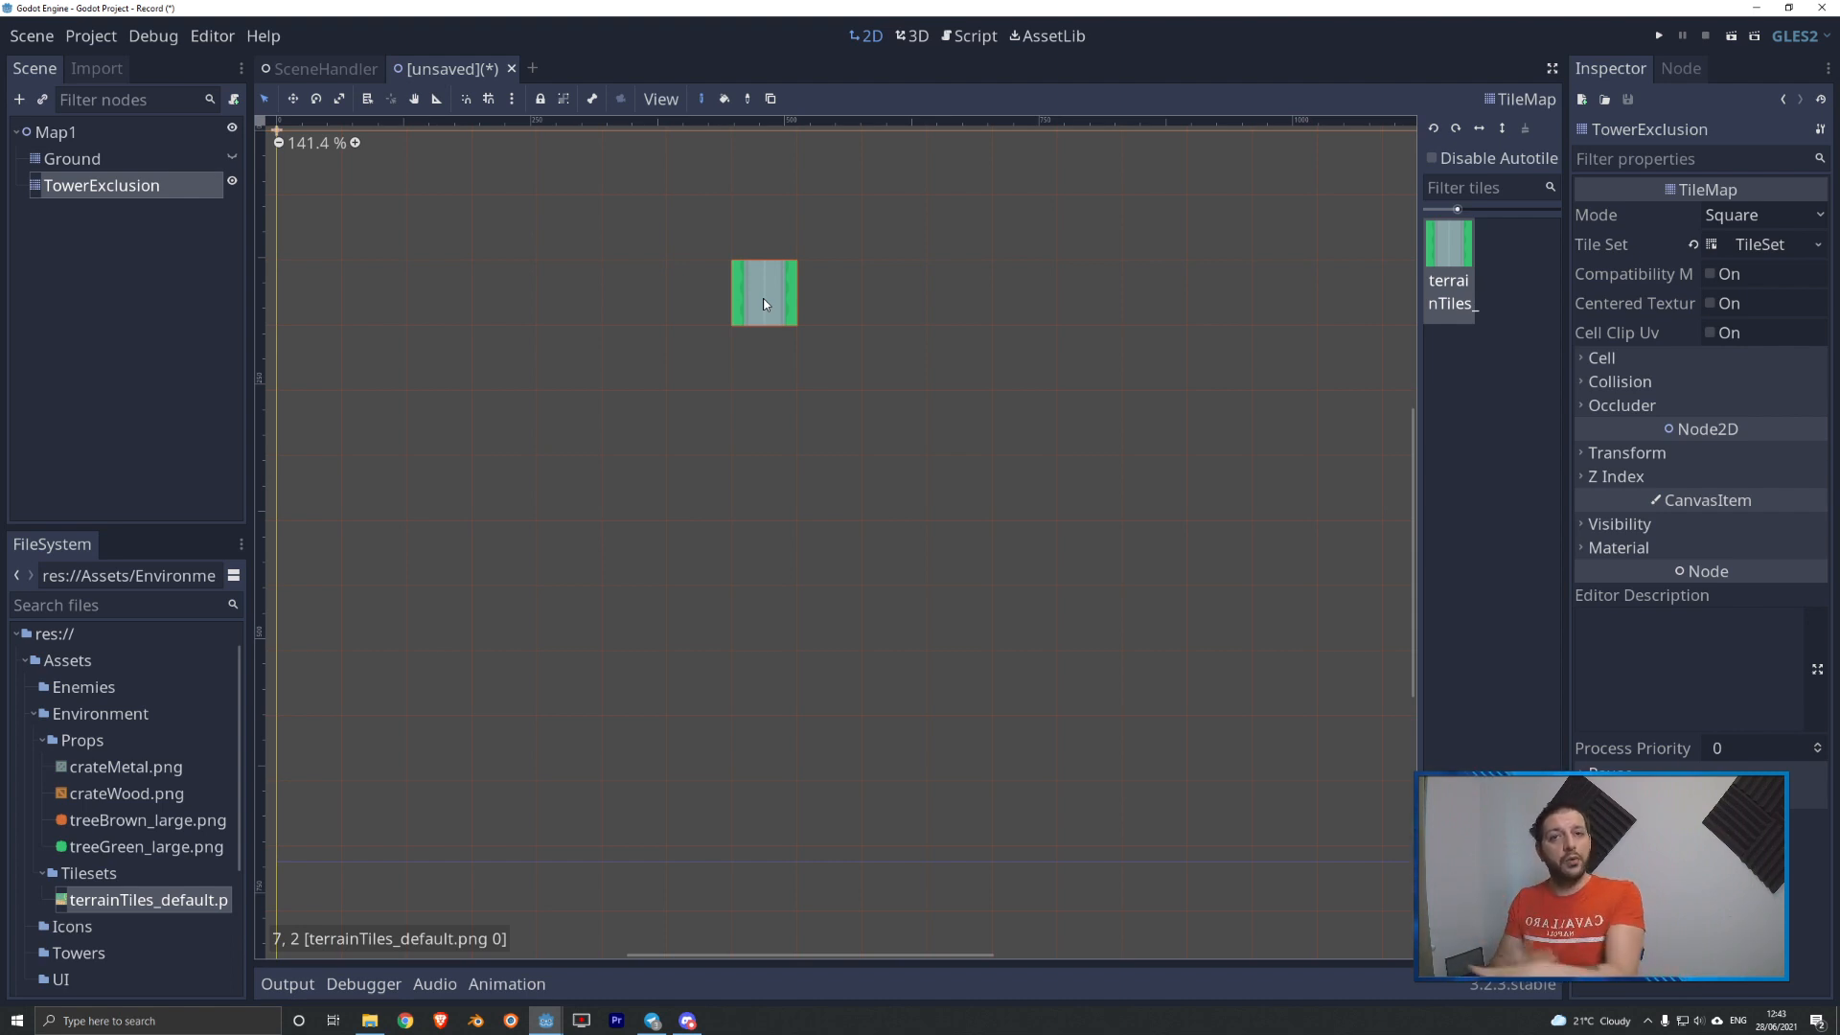
{"action": "left_click", "coordinate": [761, 364]}
{"action": "left_click", "coordinate": [828, 367]}
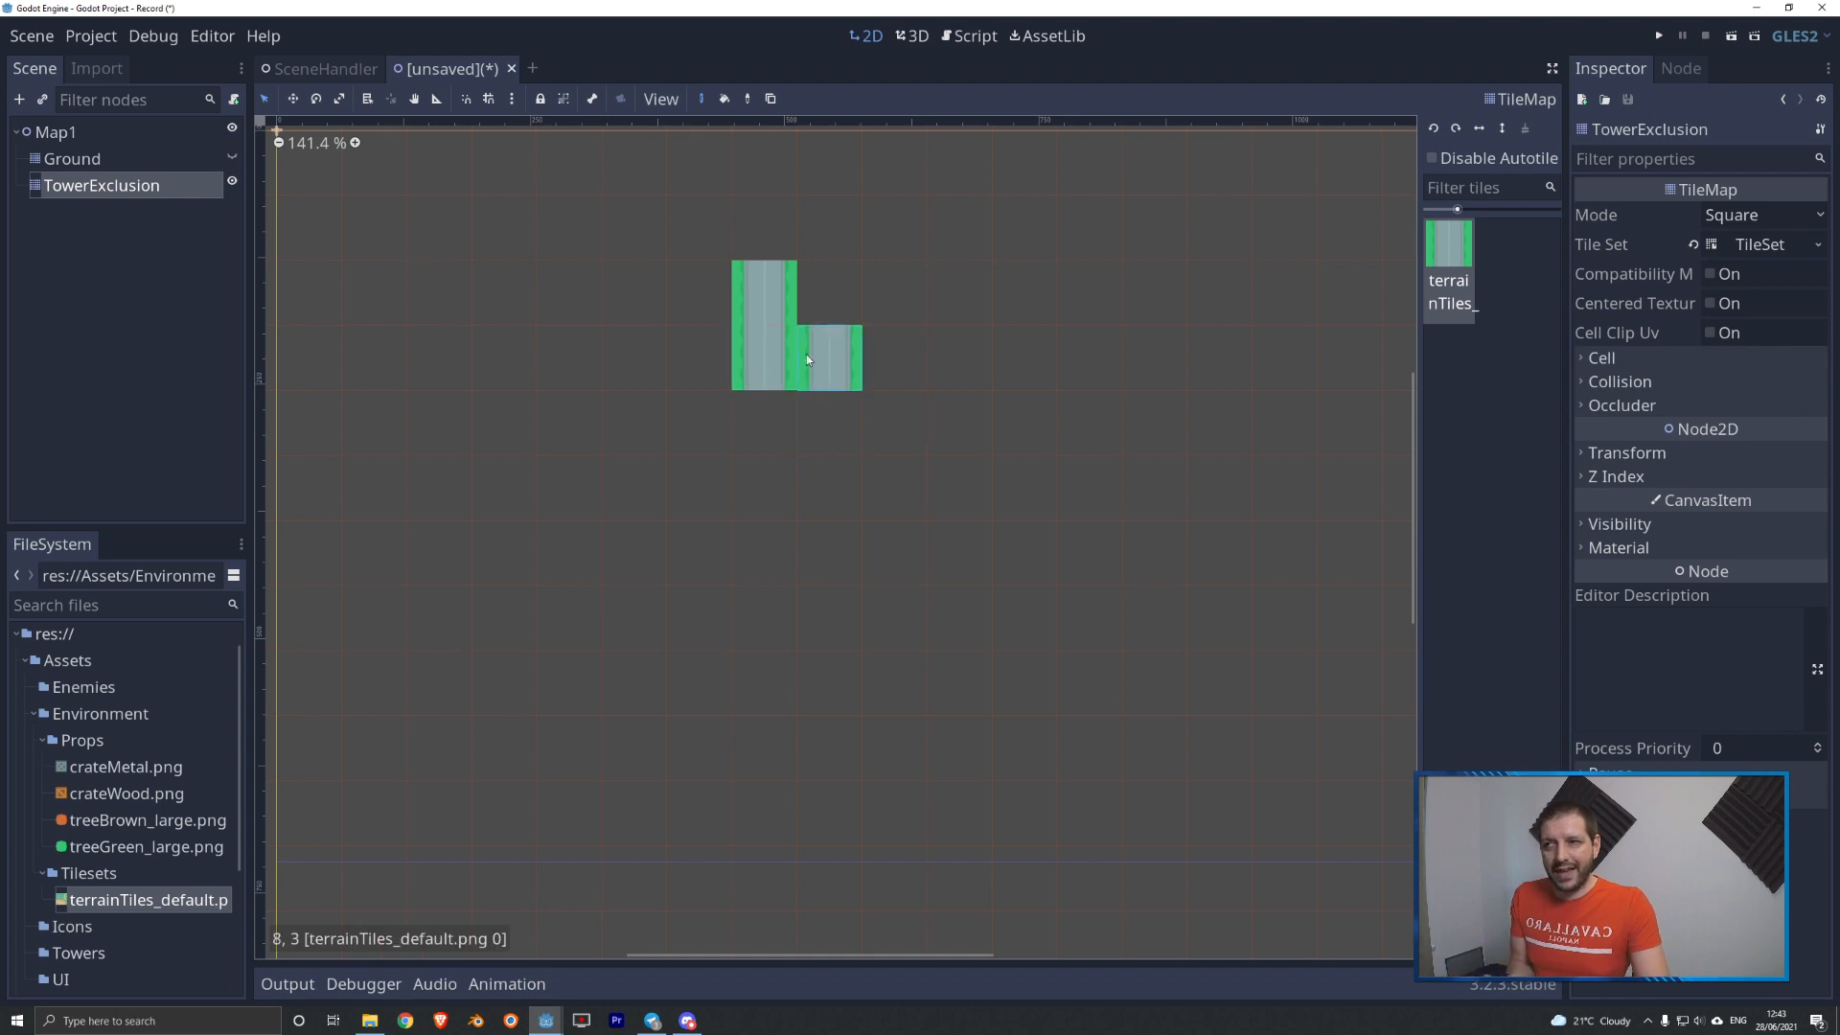
{"action": "left_click", "coordinate": [675, 372]}
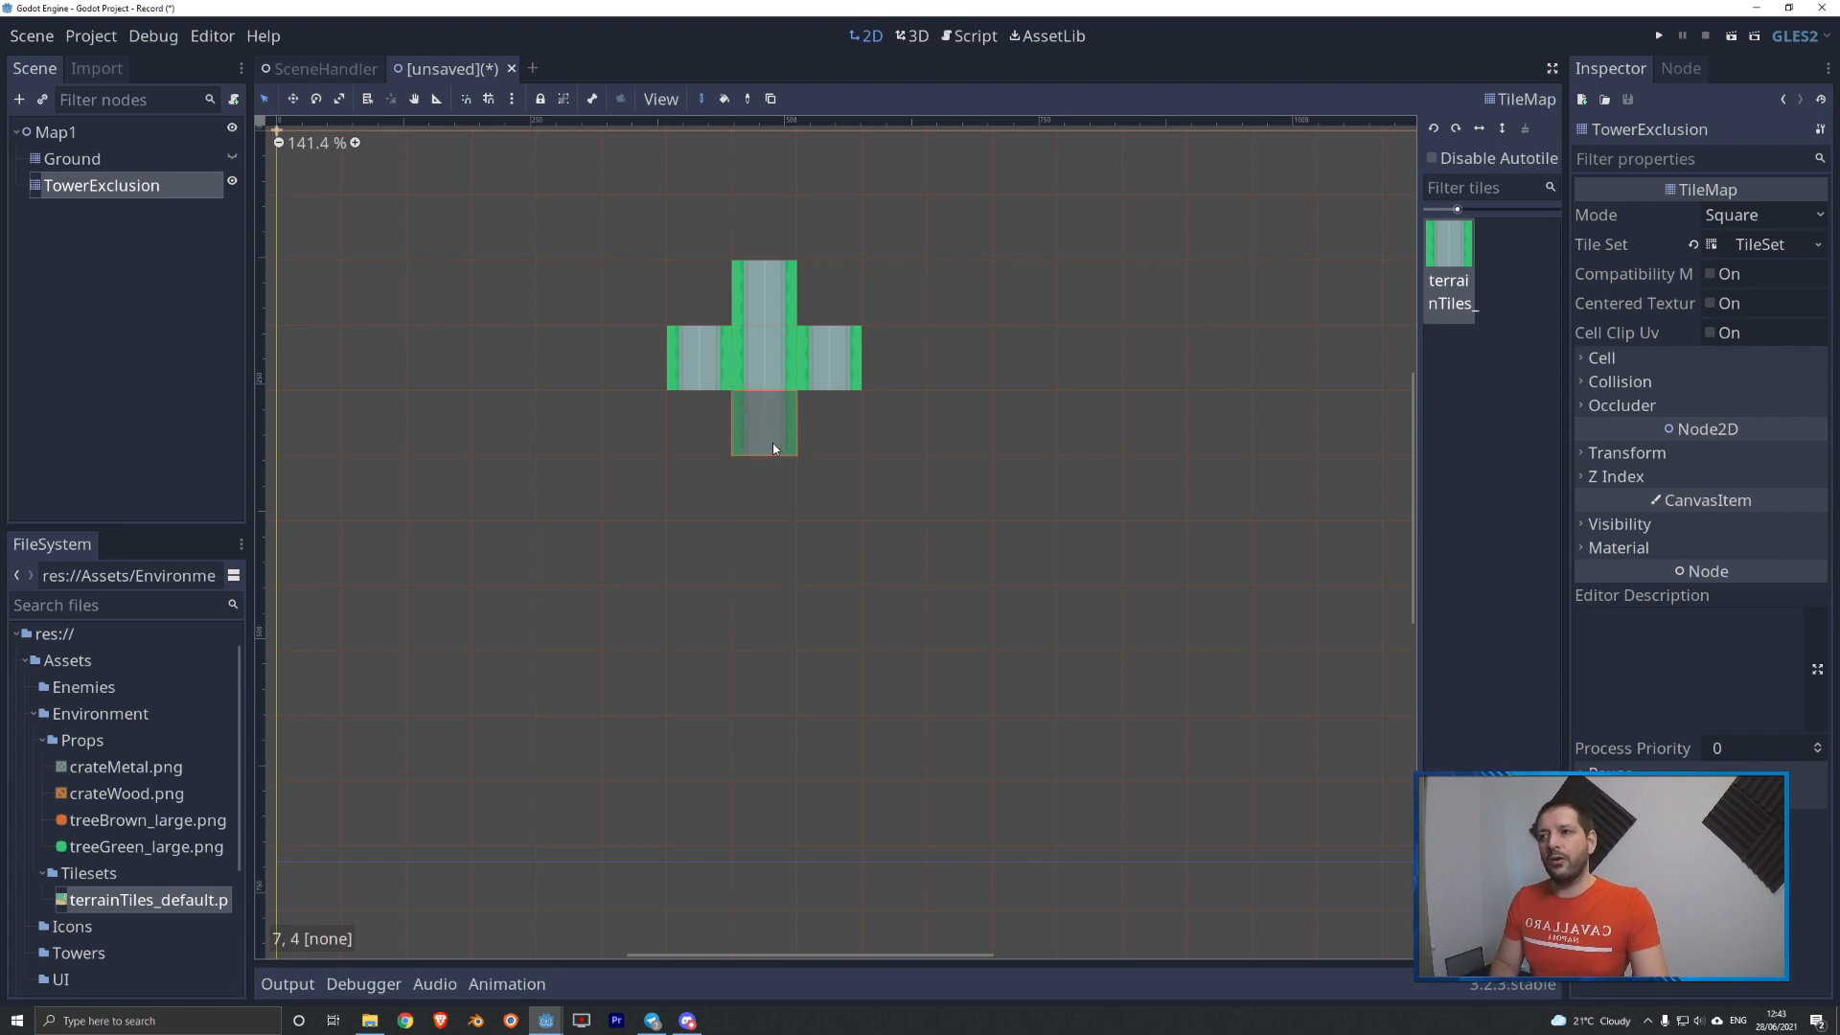
{"action": "left_click", "coordinate": [775, 443]}
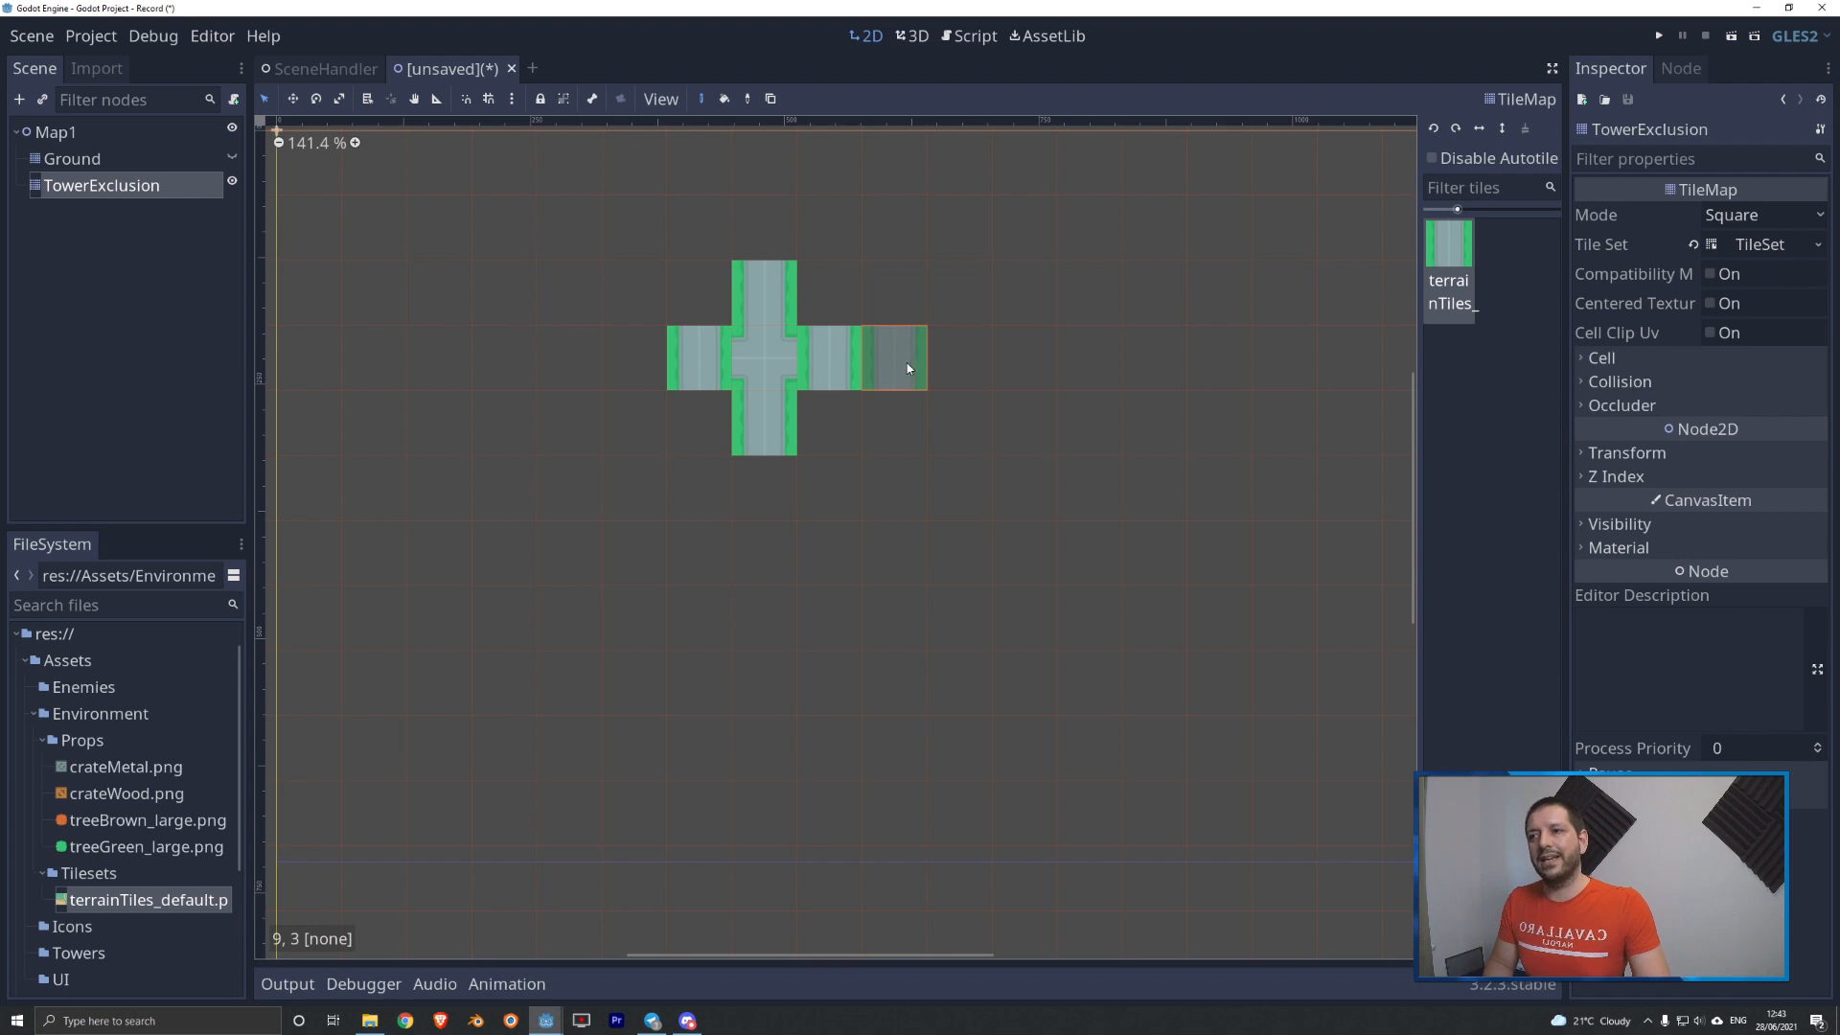
- Extend the horizontal arm of the test crossing in both directions with the road autotile
{"action": "left_click_drag", "start_coordinate": [908, 368], "coordinate": [1267, 359]}
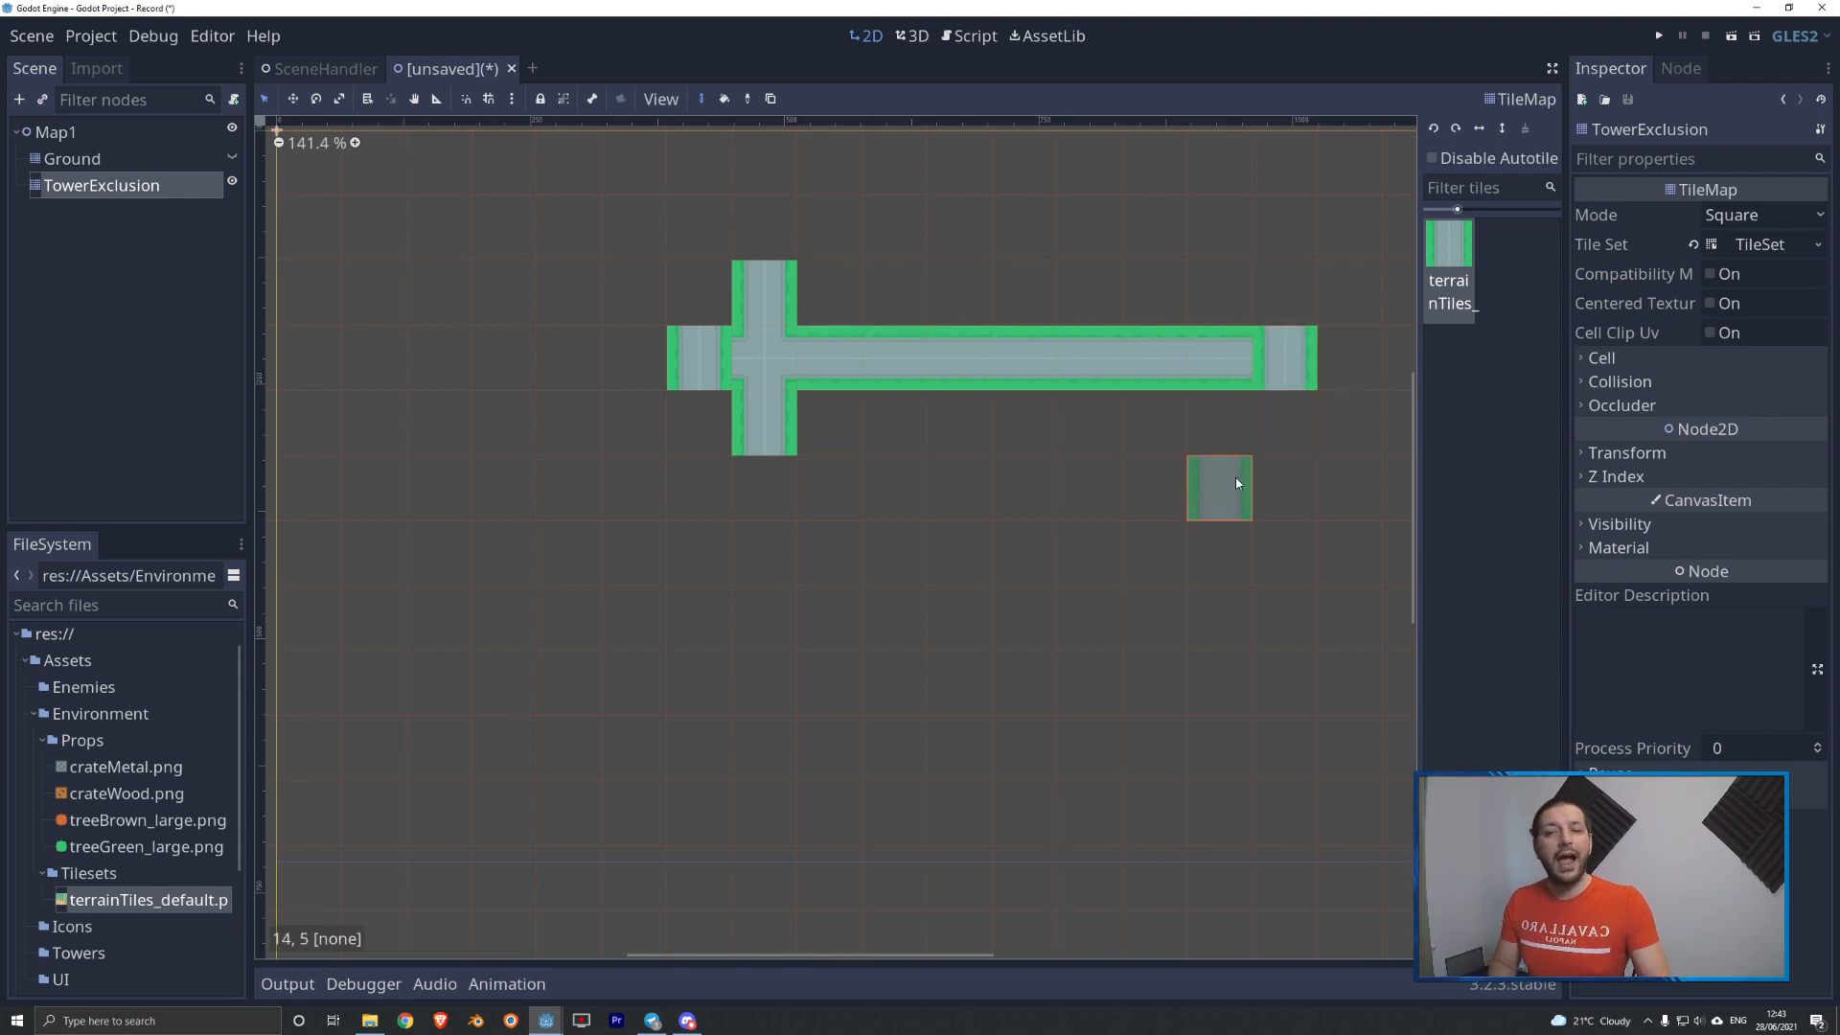
{"action": "left_click", "coordinate": [628, 353]}
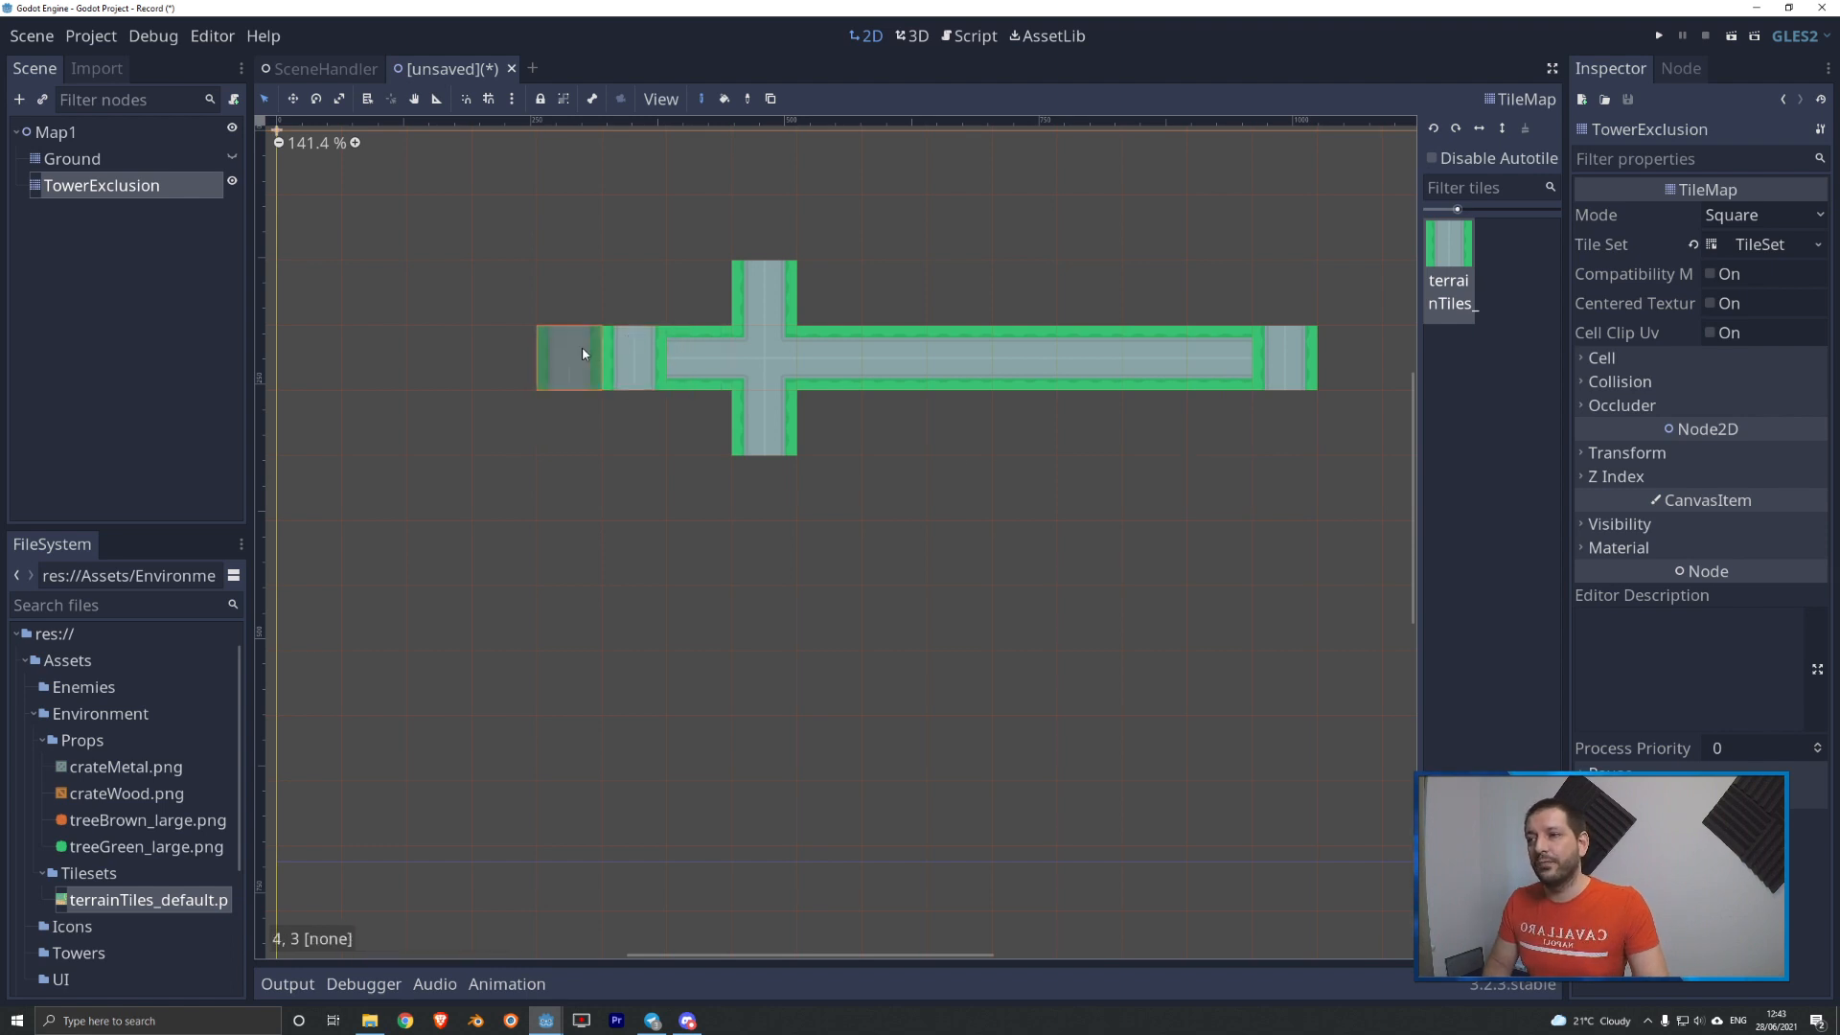
{"action": "left_click_drag", "start_coordinate": [583, 353], "coordinate": [505, 357]}
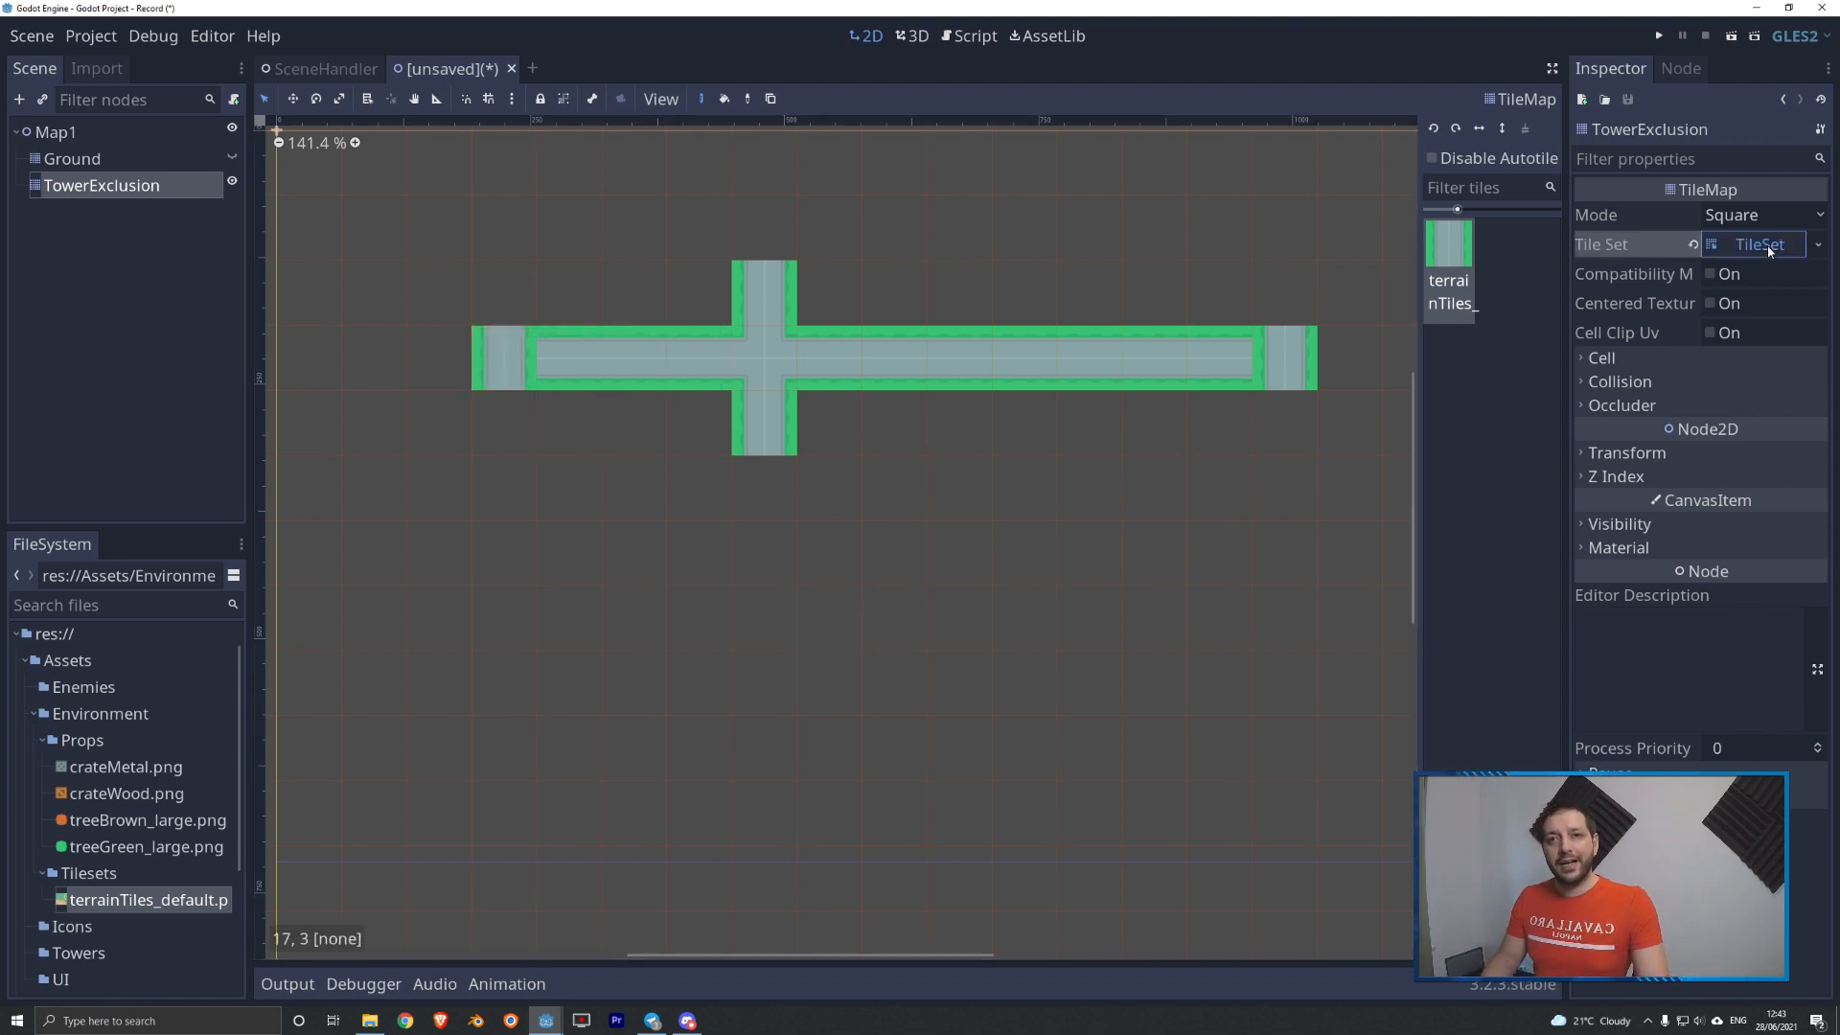
- Reopen TowerExclusion's TileSet and paint the bitmask along the road on the T-junction and curved gray road tiles
{"action": "left_click", "coordinate": [1761, 246]}
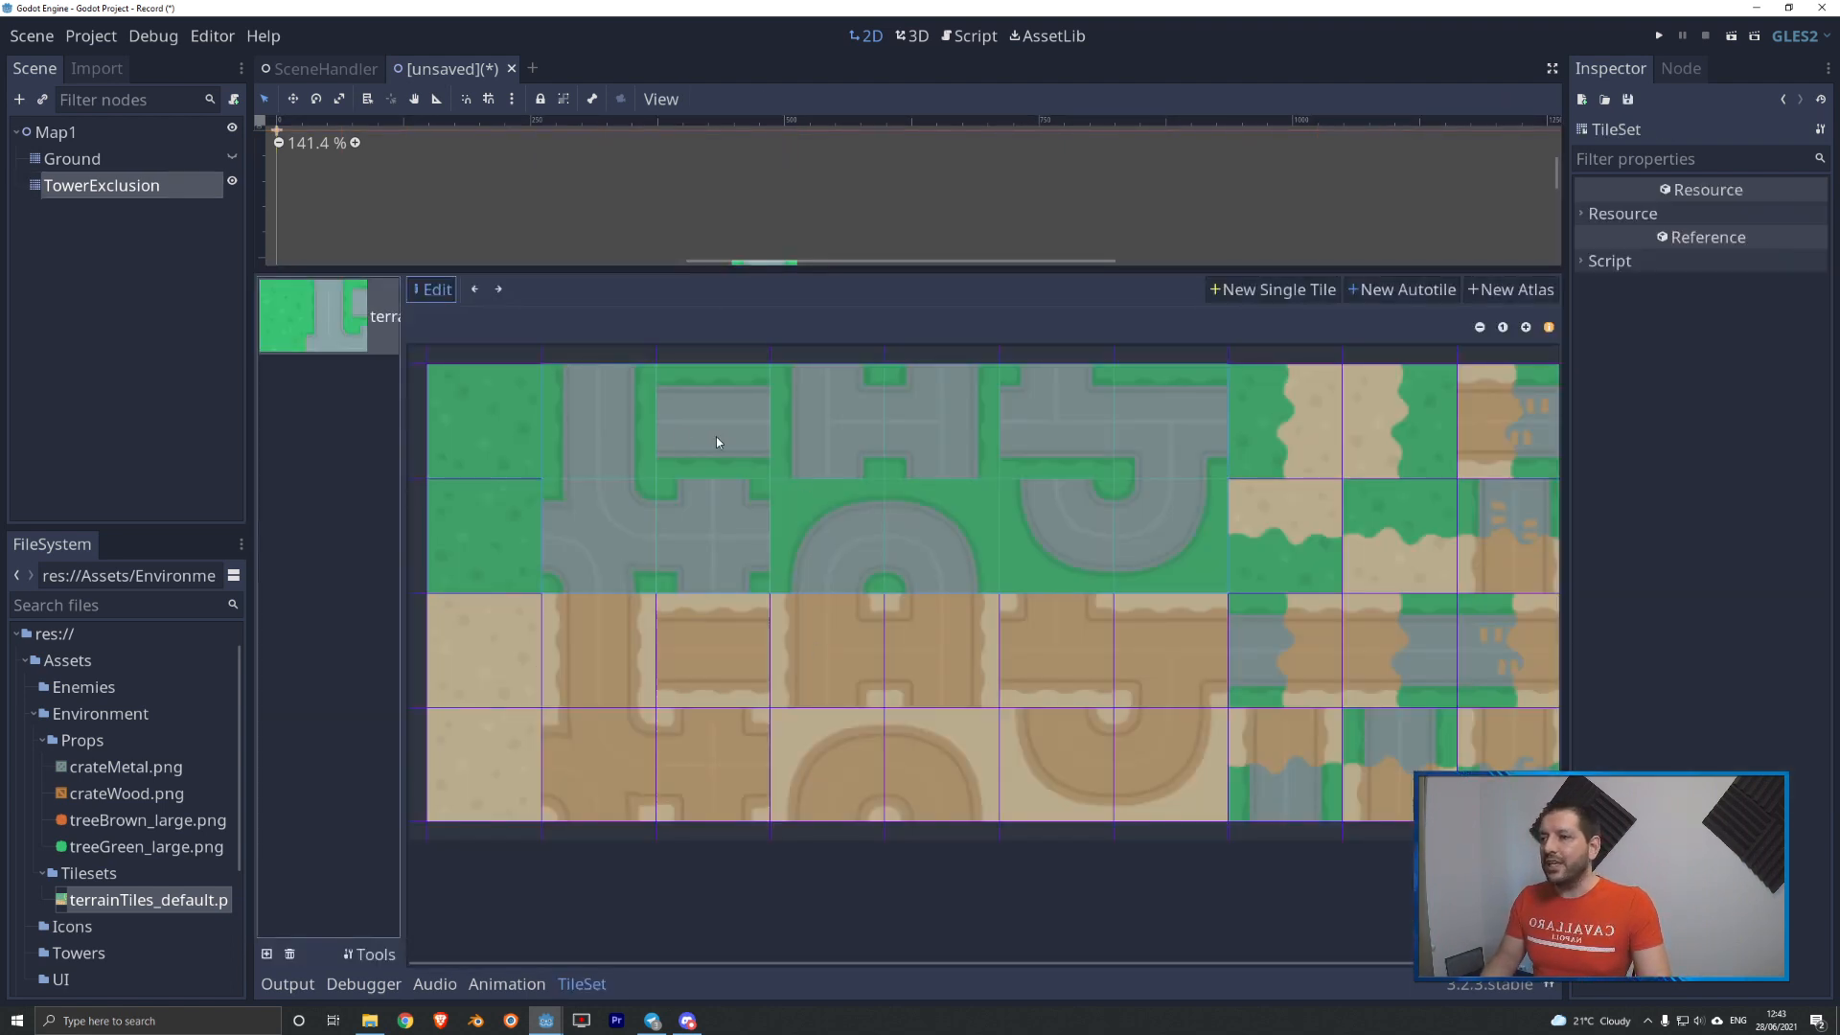
{"action": "left_click", "coordinate": [717, 442]}
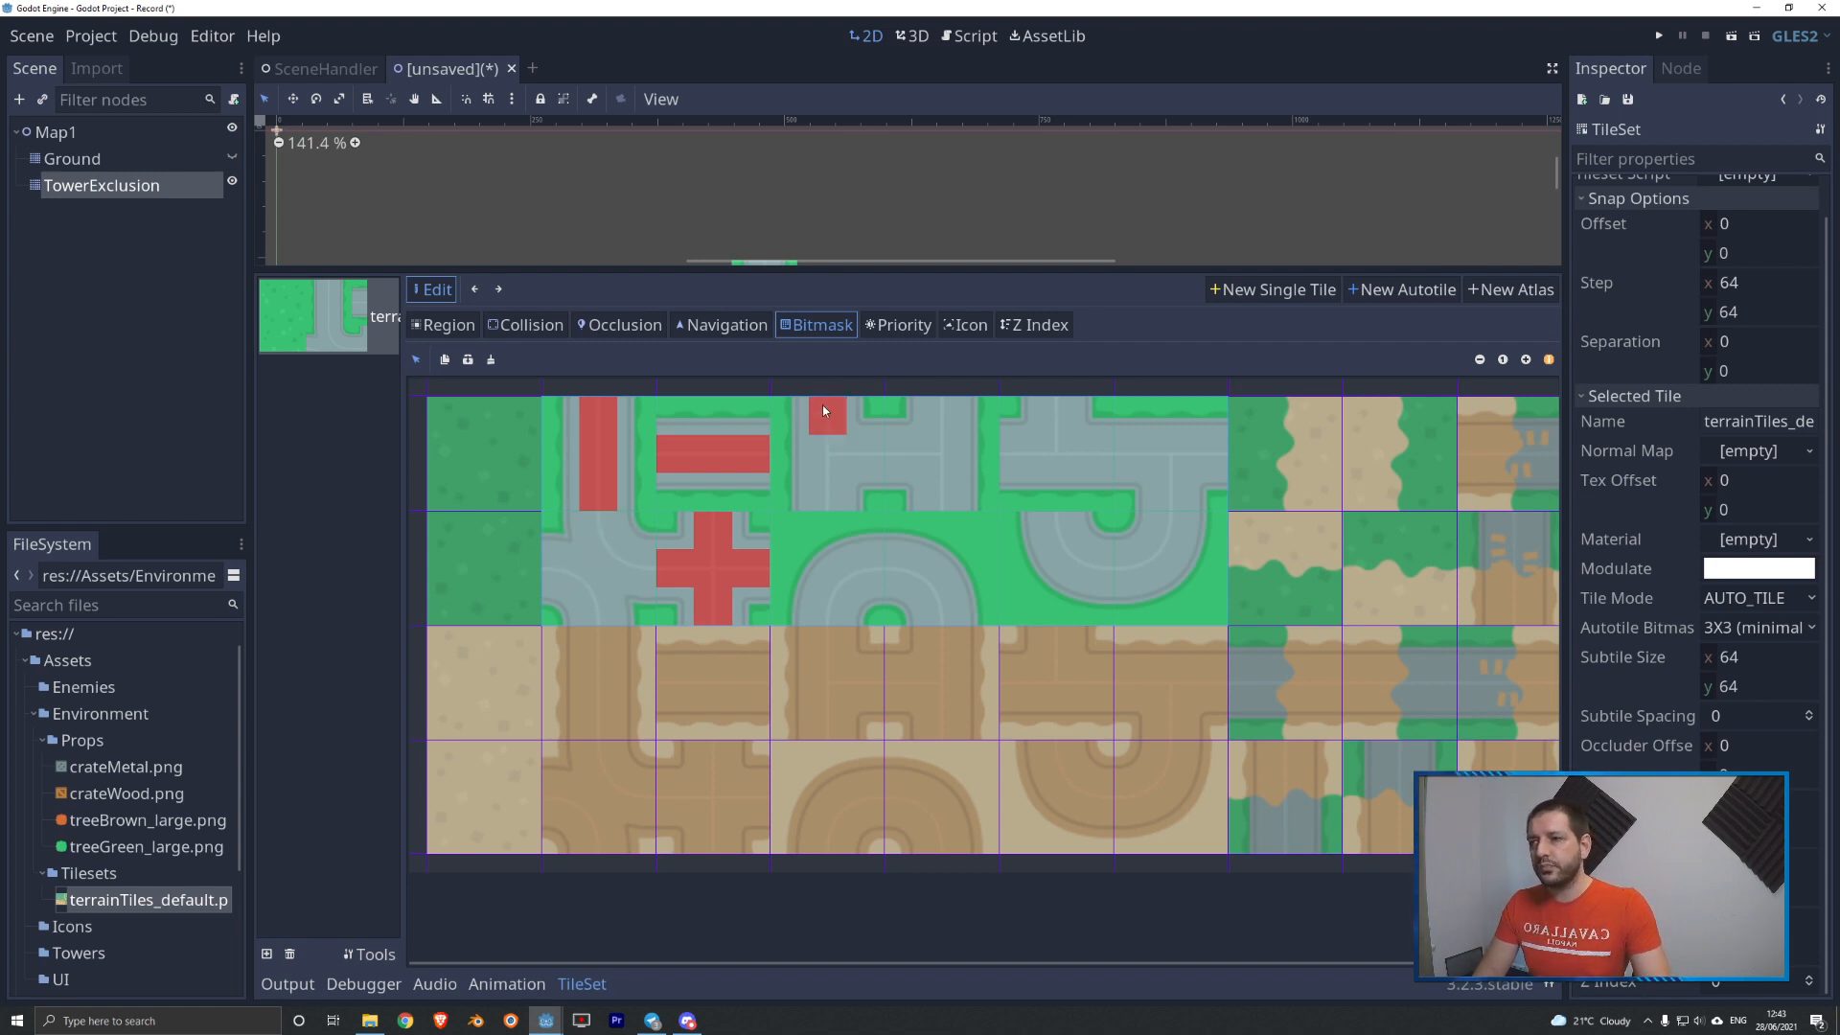
{"action": "left_click", "coordinate": [868, 452]}
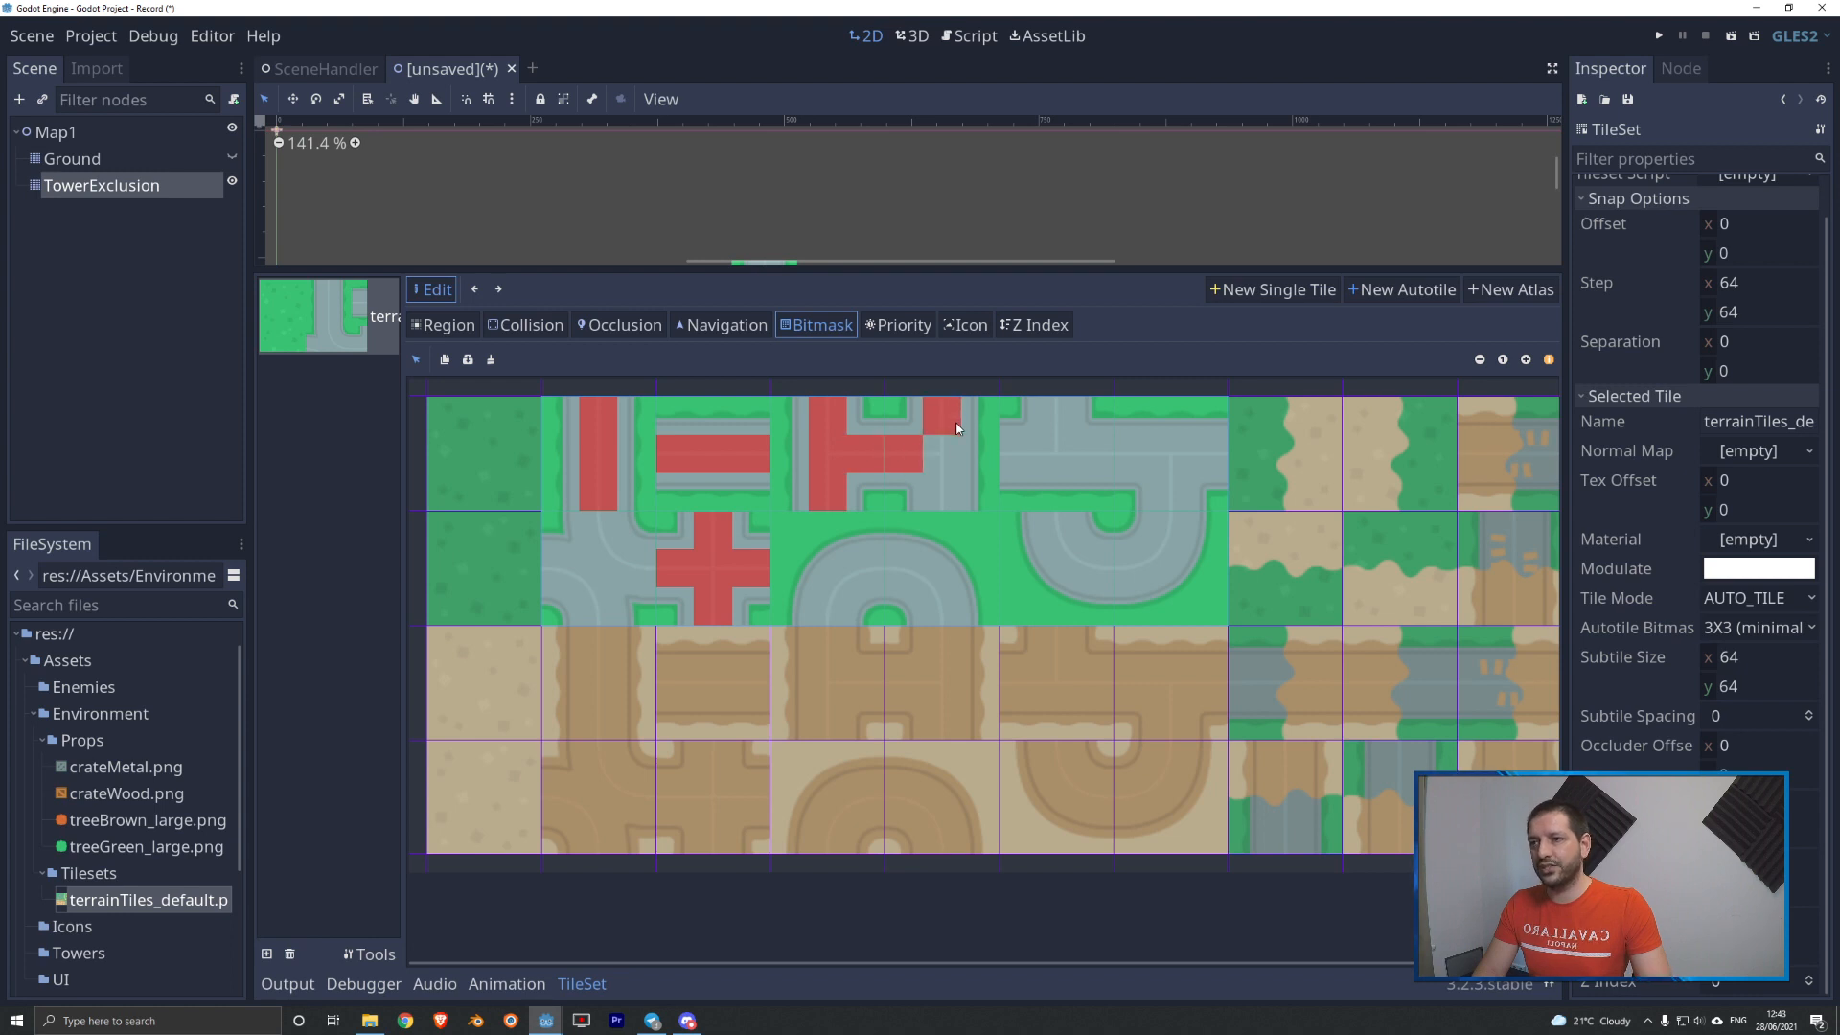
{"action": "left_click", "coordinate": [949, 454]}
{"action": "left_click_drag", "start_coordinate": [839, 573], "coordinate": [874, 578]}
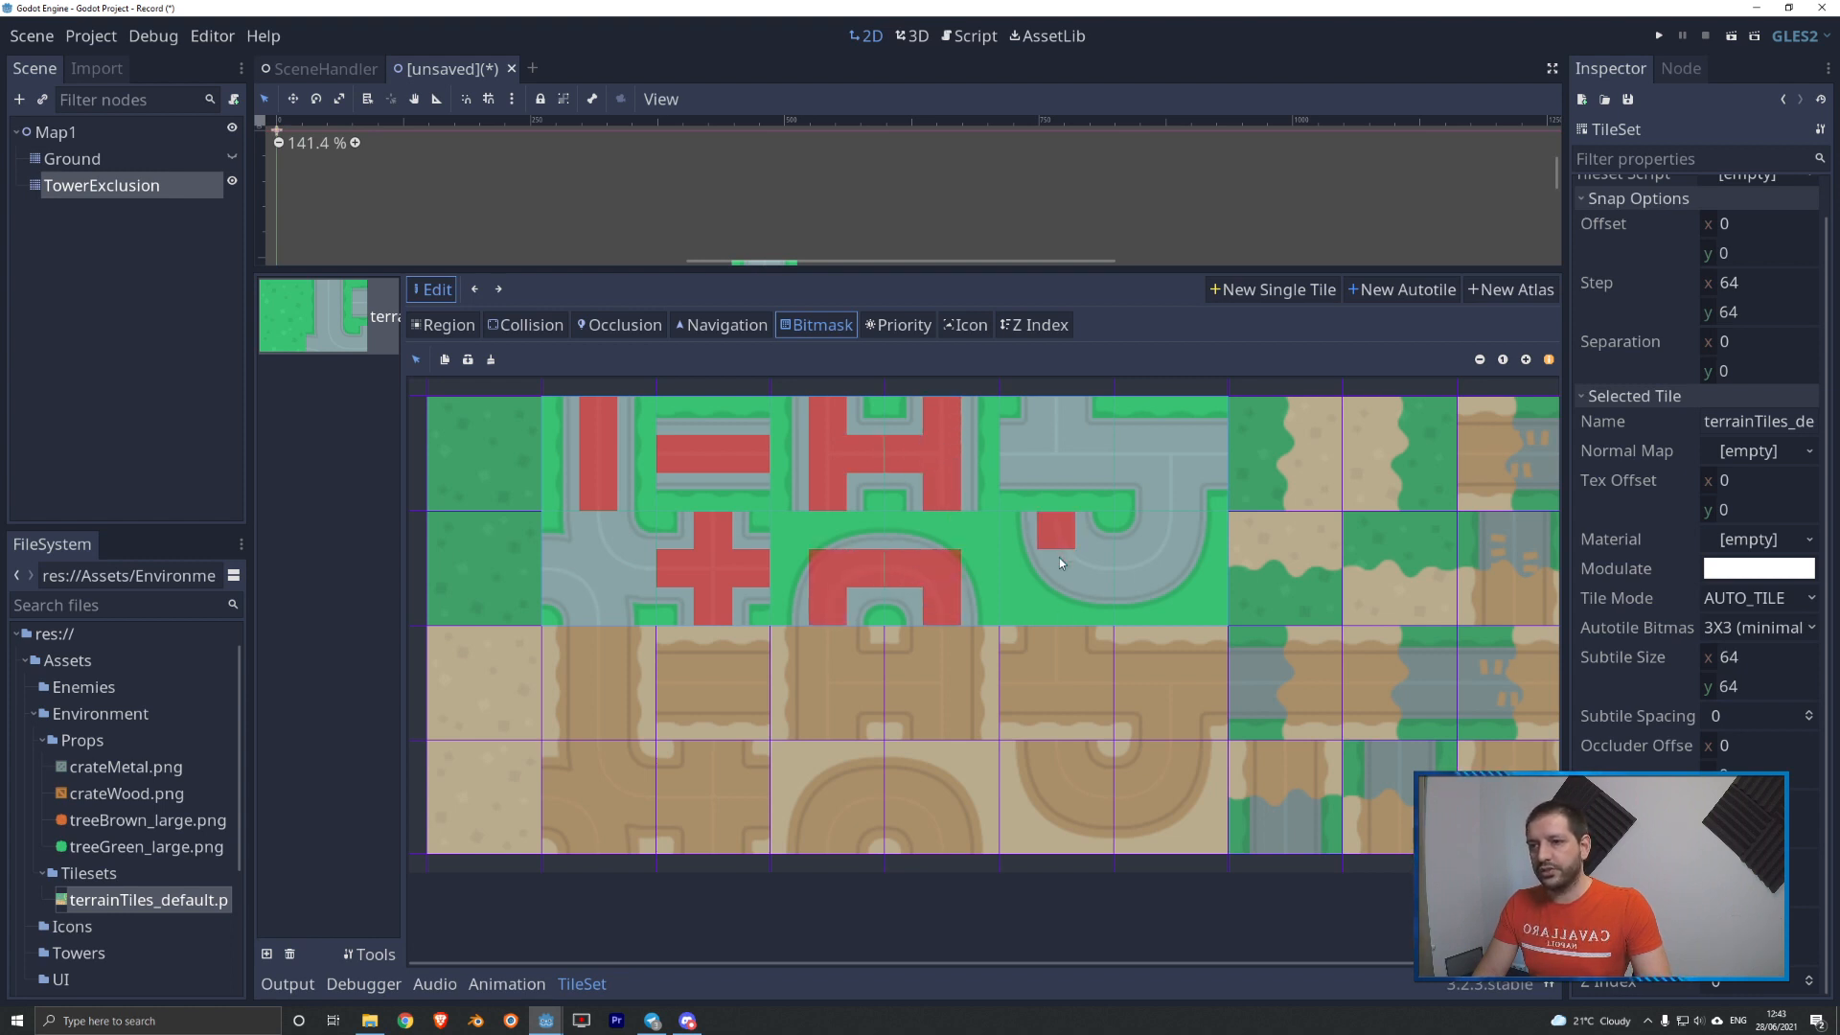
{"action": "left_click", "coordinate": [1186, 566]}
{"action": "mouse_move", "coordinate": [1192, 462]}
{"action": "left_mouse_down"}
{"action": "mouse_move", "coordinate": [1171, 484]}
{"action": "mouse_move", "coordinate": [1142, 458]}
{"action": "mouse_move", "coordinate": [1011, 460]}
{"action": "left_mouse_up"}
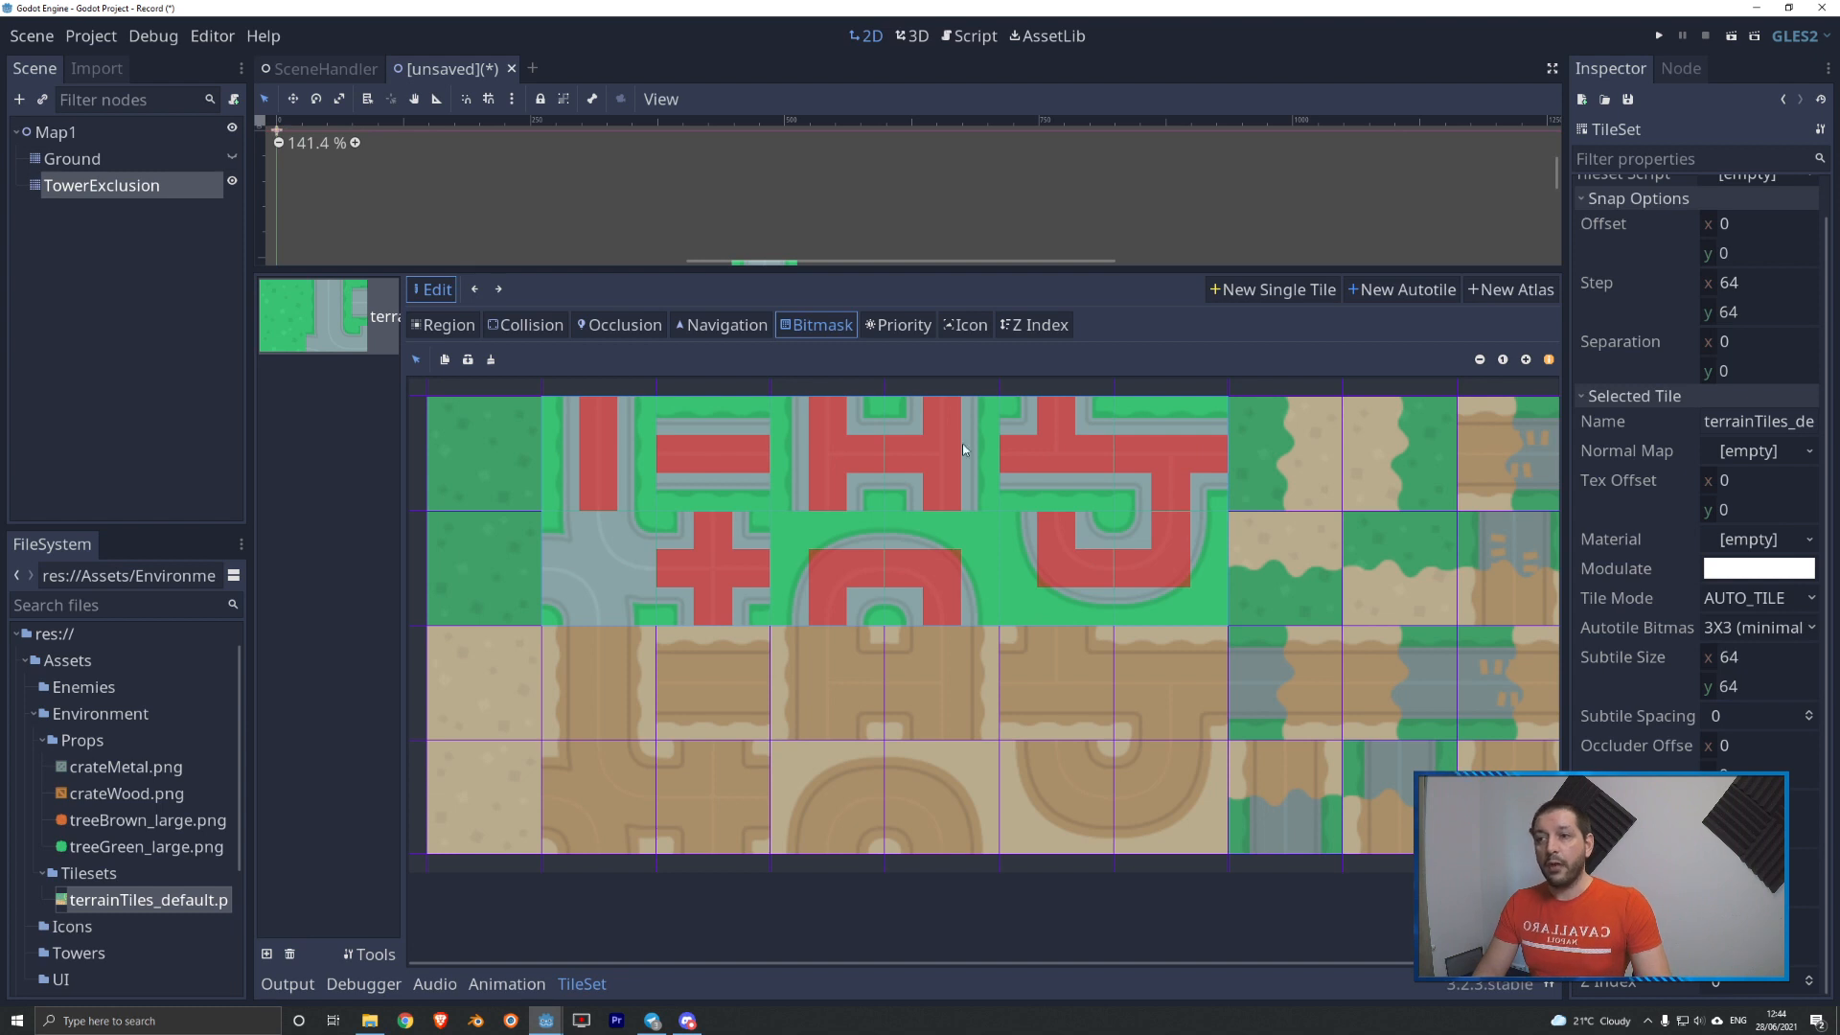
- Erase the test crossing from TowerExclusion and paint a branching test road with corners, a T-junction and a crossing
{"action": "left_click", "coordinate": [134, 184]}
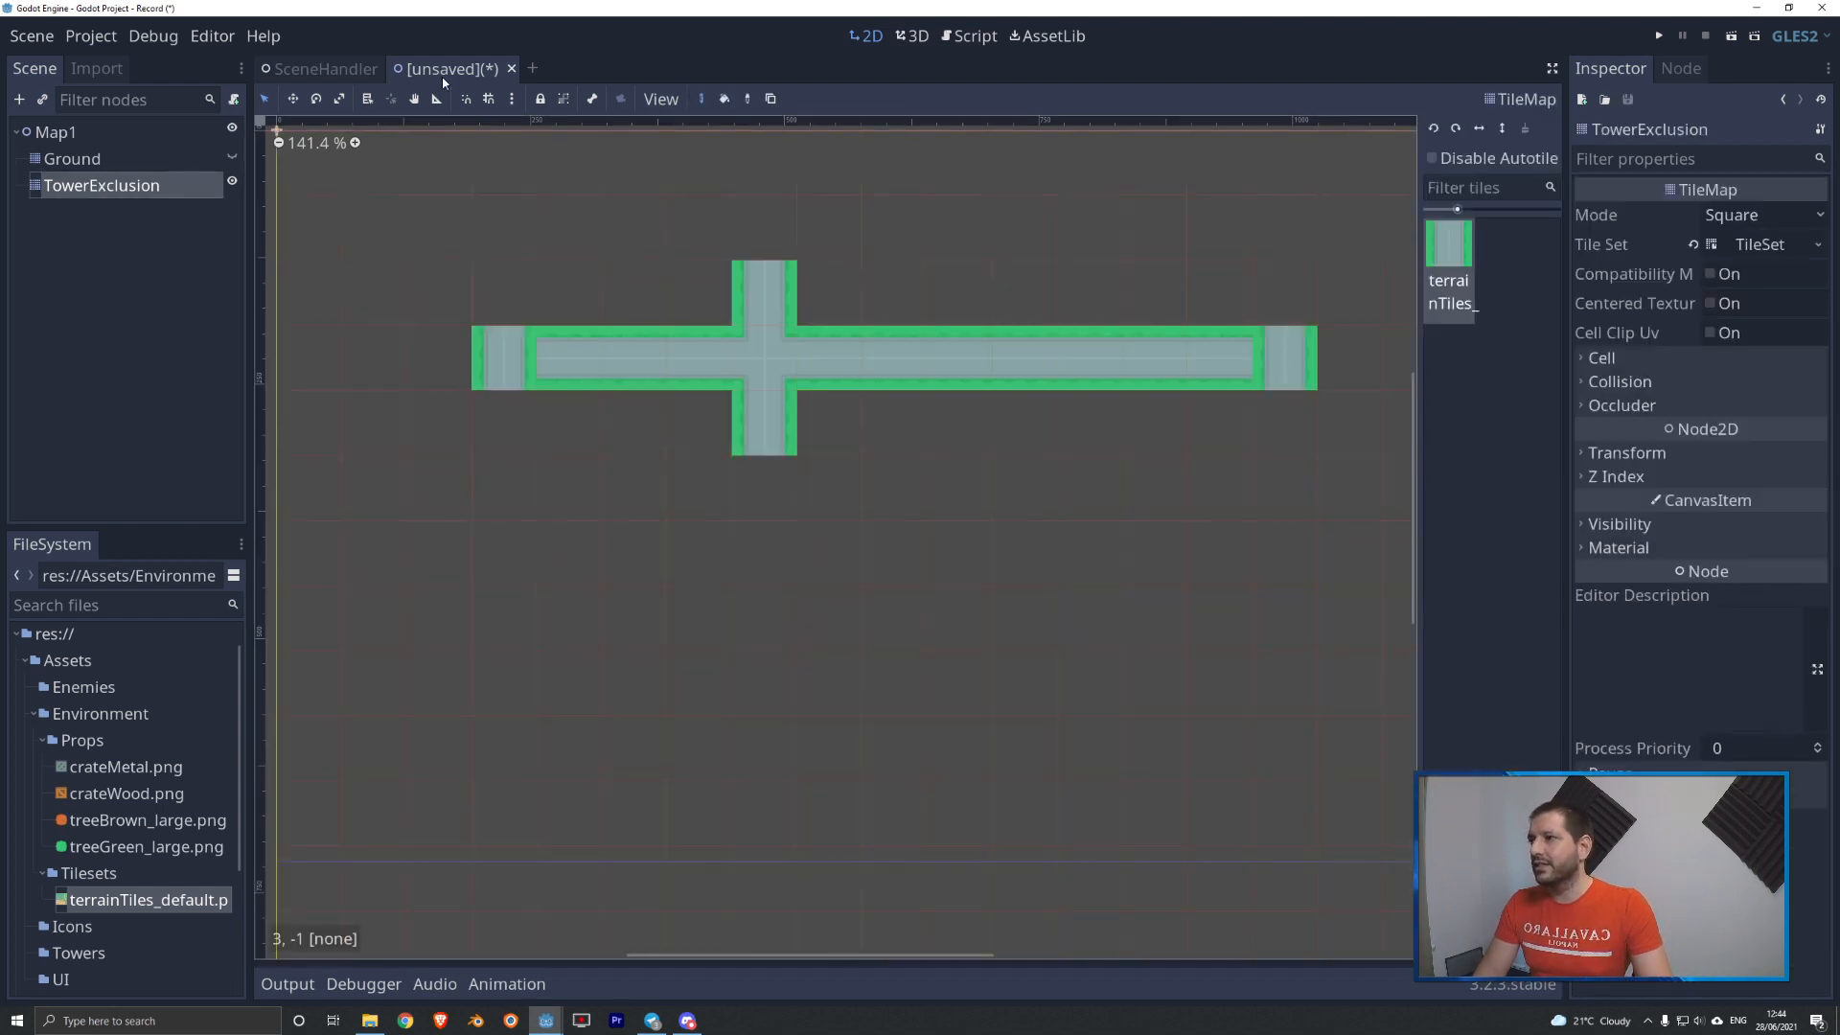
{"action": "mouse_move", "coordinate": [552, 372]}
{"action": "right_mouse_down"}
{"action": "mouse_move", "coordinate": [1278, 359]}
{"action": "mouse_move", "coordinate": [765, 368]}
{"action": "mouse_move", "coordinate": [698, 164]}
{"action": "right_mouse_up"}
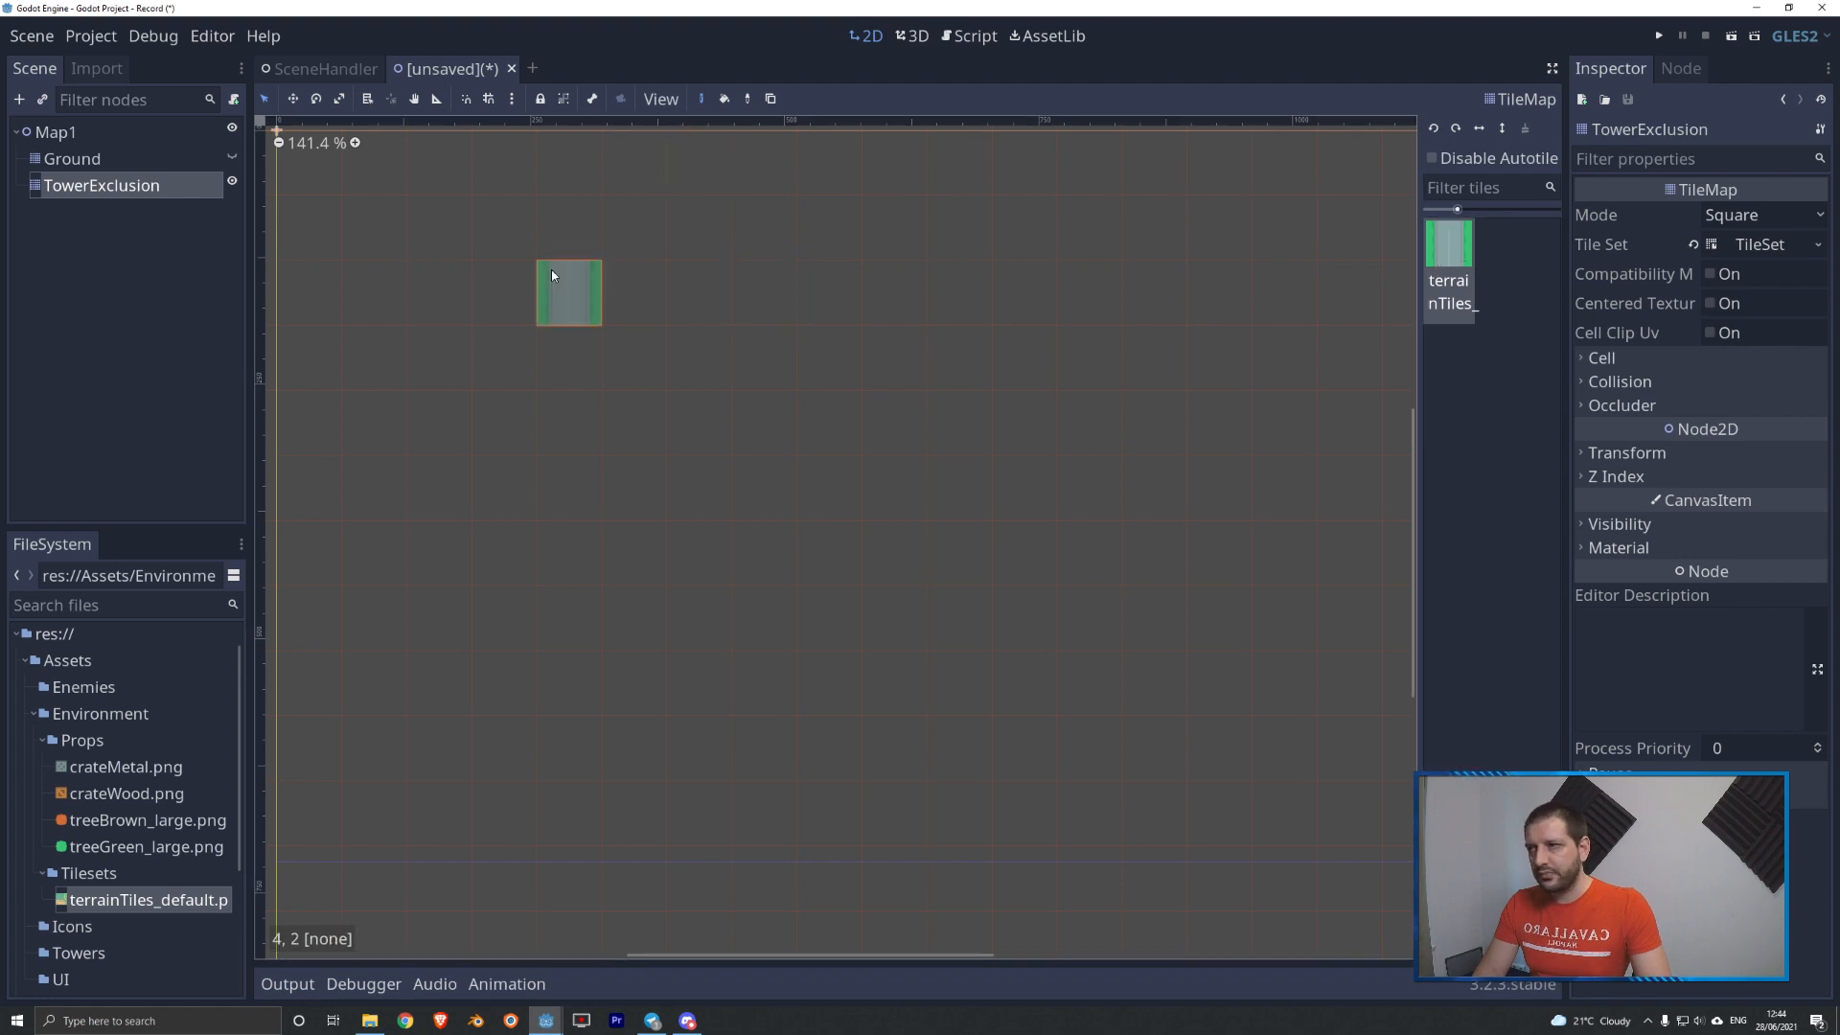
{"action": "mouse_move", "coordinate": [427, 288]}
{"action": "left_mouse_down"}
{"action": "mouse_move", "coordinate": [773, 308]}
{"action": "mouse_move", "coordinate": [818, 521]}
{"action": "mouse_move", "coordinate": [1008, 560]}
{"action": "left_mouse_up"}
{"action": "mouse_move", "coordinate": [815, 624]}
{"action": "left_mouse_down"}
{"action": "mouse_move", "coordinate": [826, 746]}
{"action": "mouse_move", "coordinate": [472, 706]}
{"action": "mouse_move", "coordinate": [1112, 699]}
{"action": "mouse_move", "coordinate": [1146, 682]}
{"action": "left_mouse_up"}
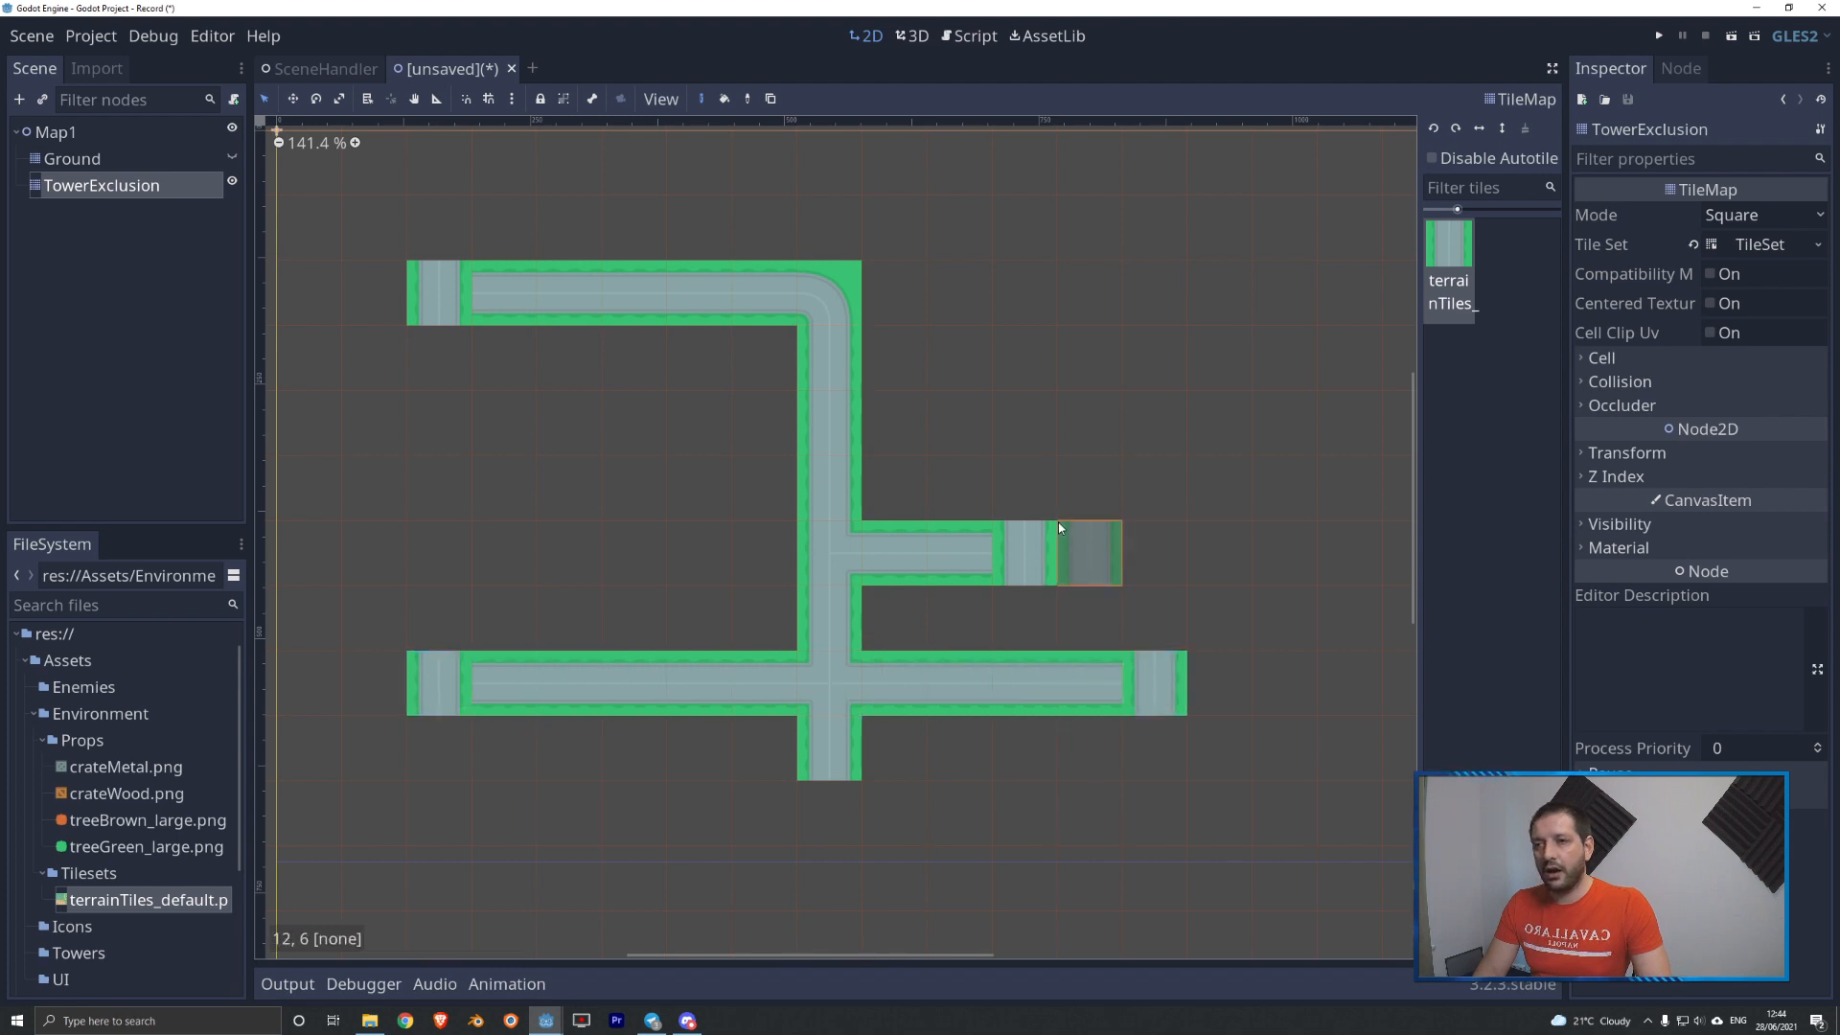
{"action": "mouse_move", "coordinate": [1041, 504]}
{"action": "left_mouse_down"}
{"action": "mouse_move", "coordinate": [1025, 395]}
{"action": "mouse_move", "coordinate": [1053, 311]}
{"action": "mouse_move", "coordinate": [1303, 311]}
{"action": "left_mouse_up"}
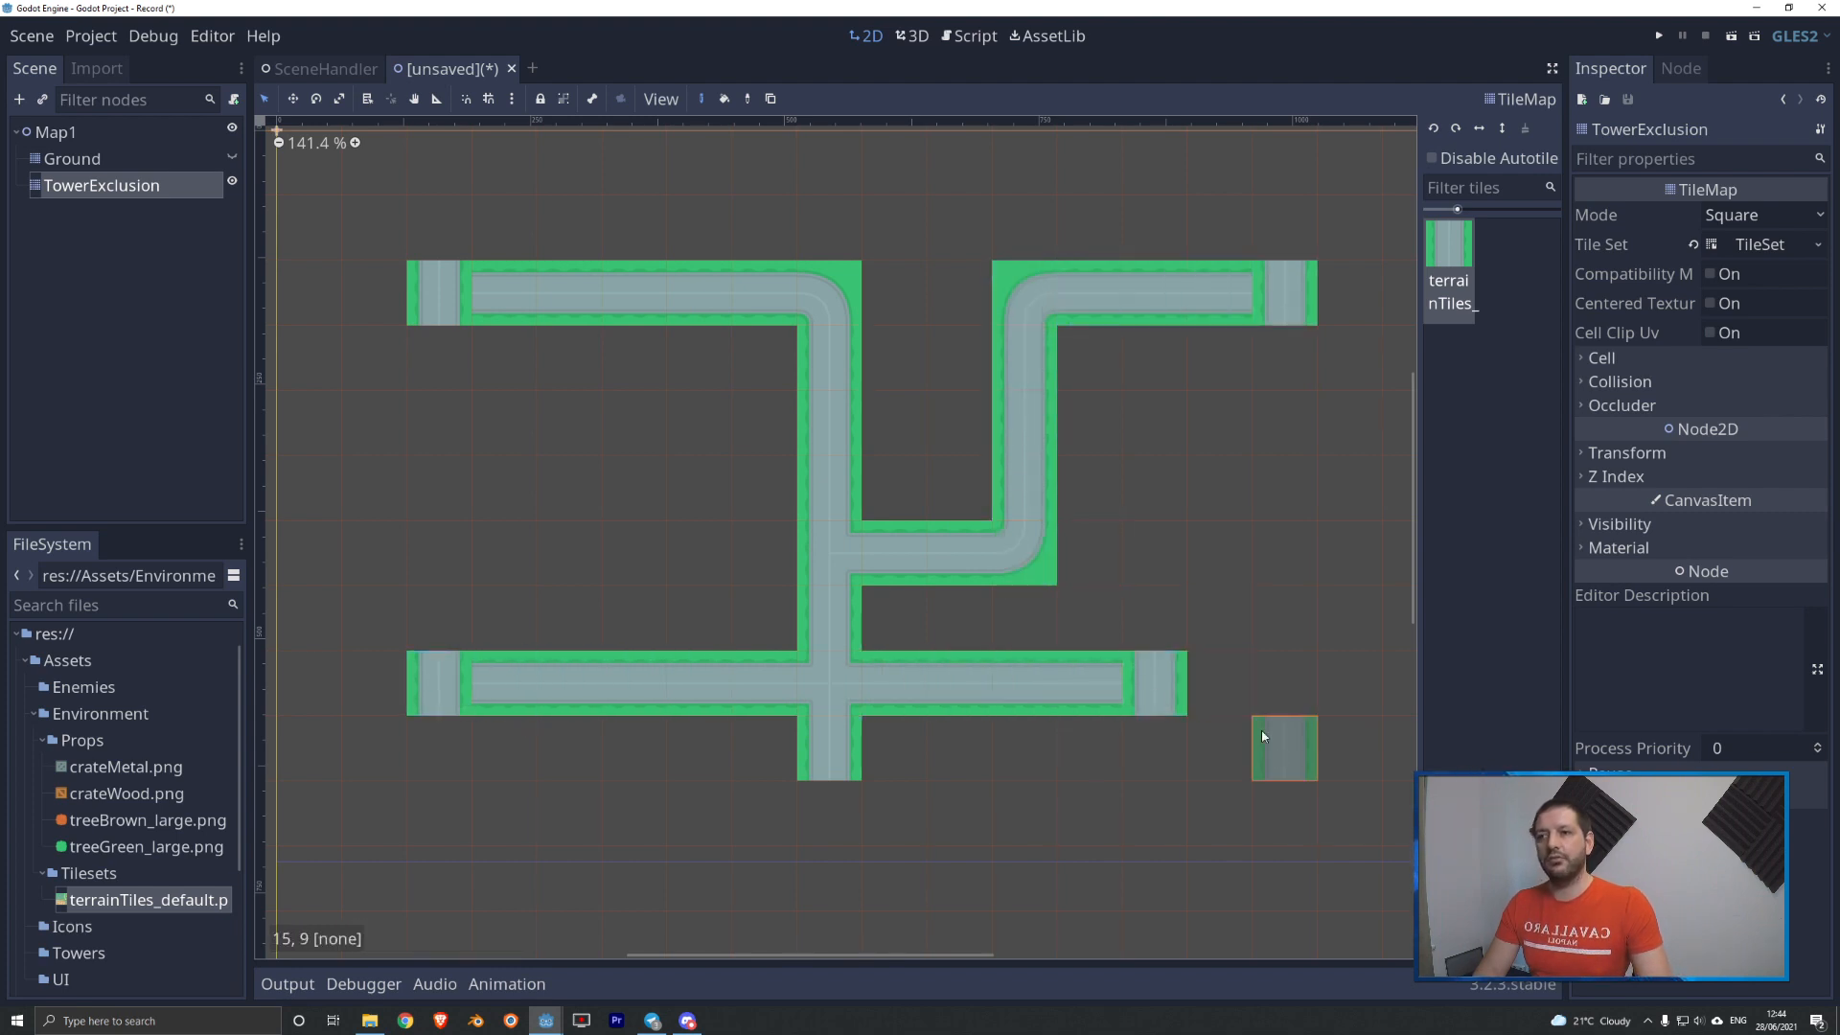
- Clear the branching test road from TowerExclusion and make the Ground layer visible again
{"action": "left_click", "coordinate": [724, 99]}
{"action": "right_click", "coordinate": [810, 284]}
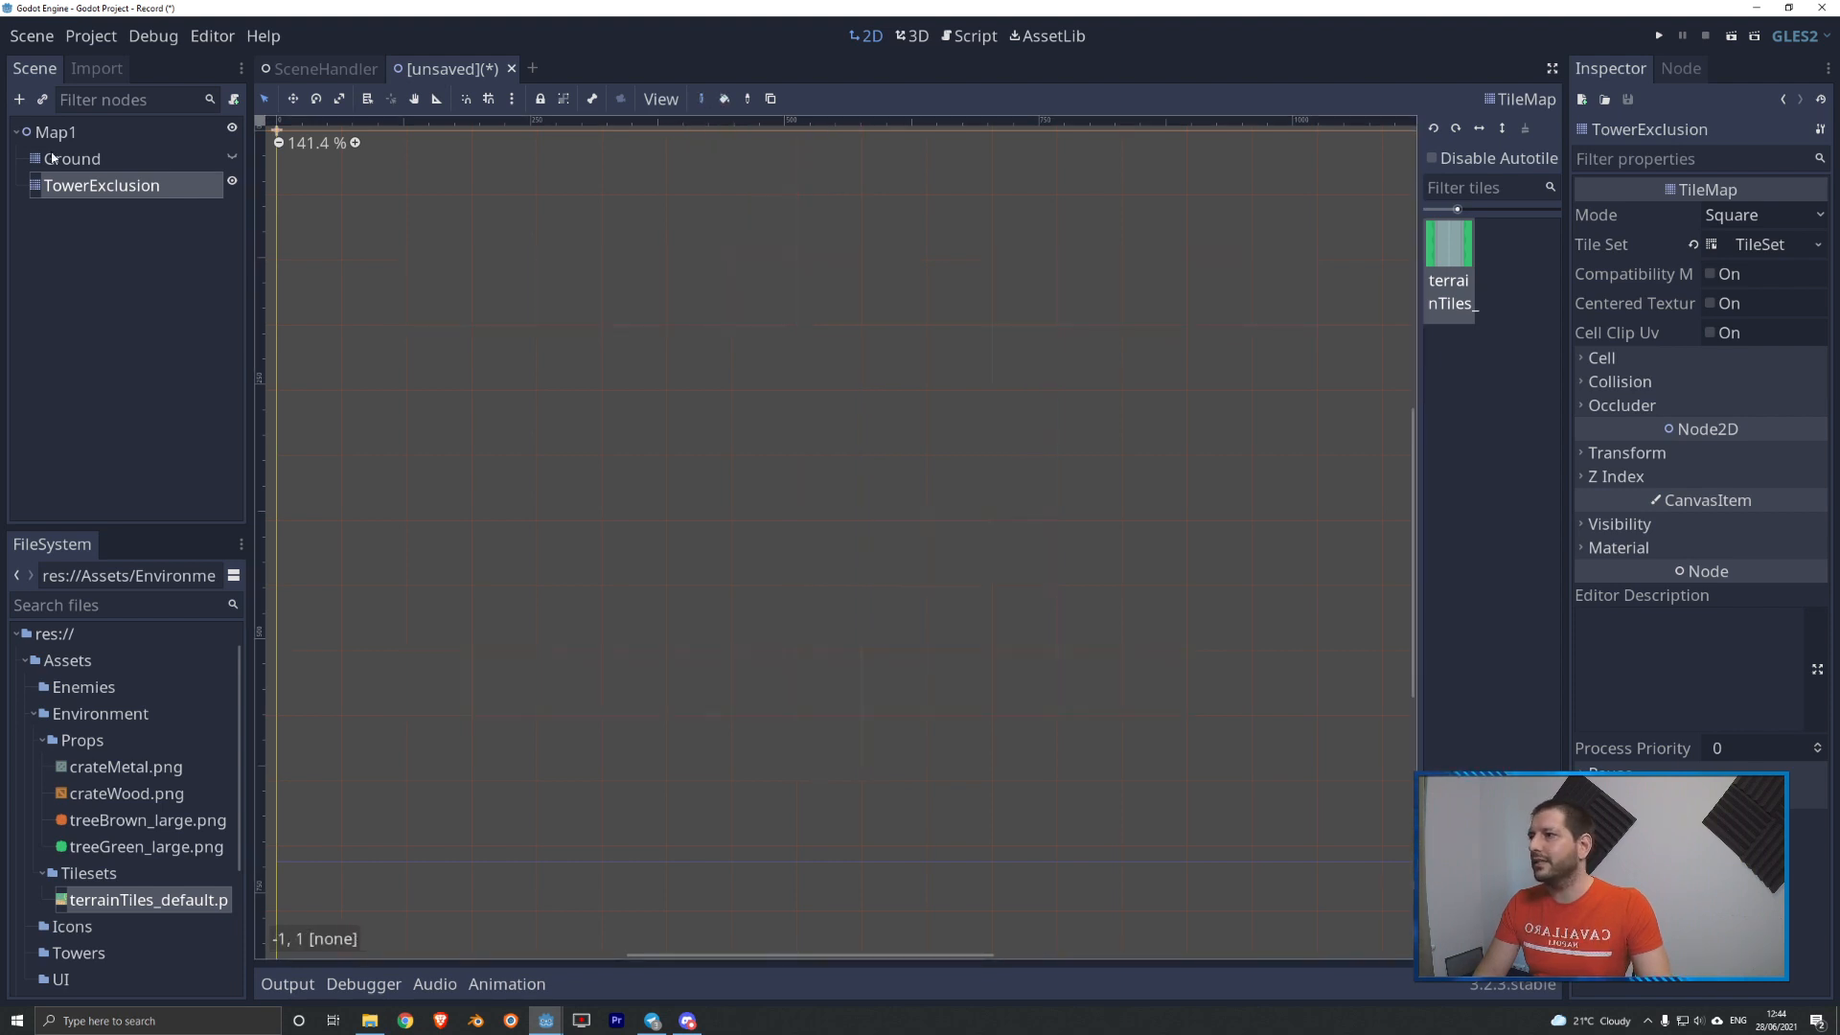
{"action": "left_click", "coordinate": [83, 160]}
{"action": "left_click", "coordinate": [233, 156]}
{"action": "scroll", "coordinate": [690, 383], "scroll_direction": "down", "scroll_amount": 3}
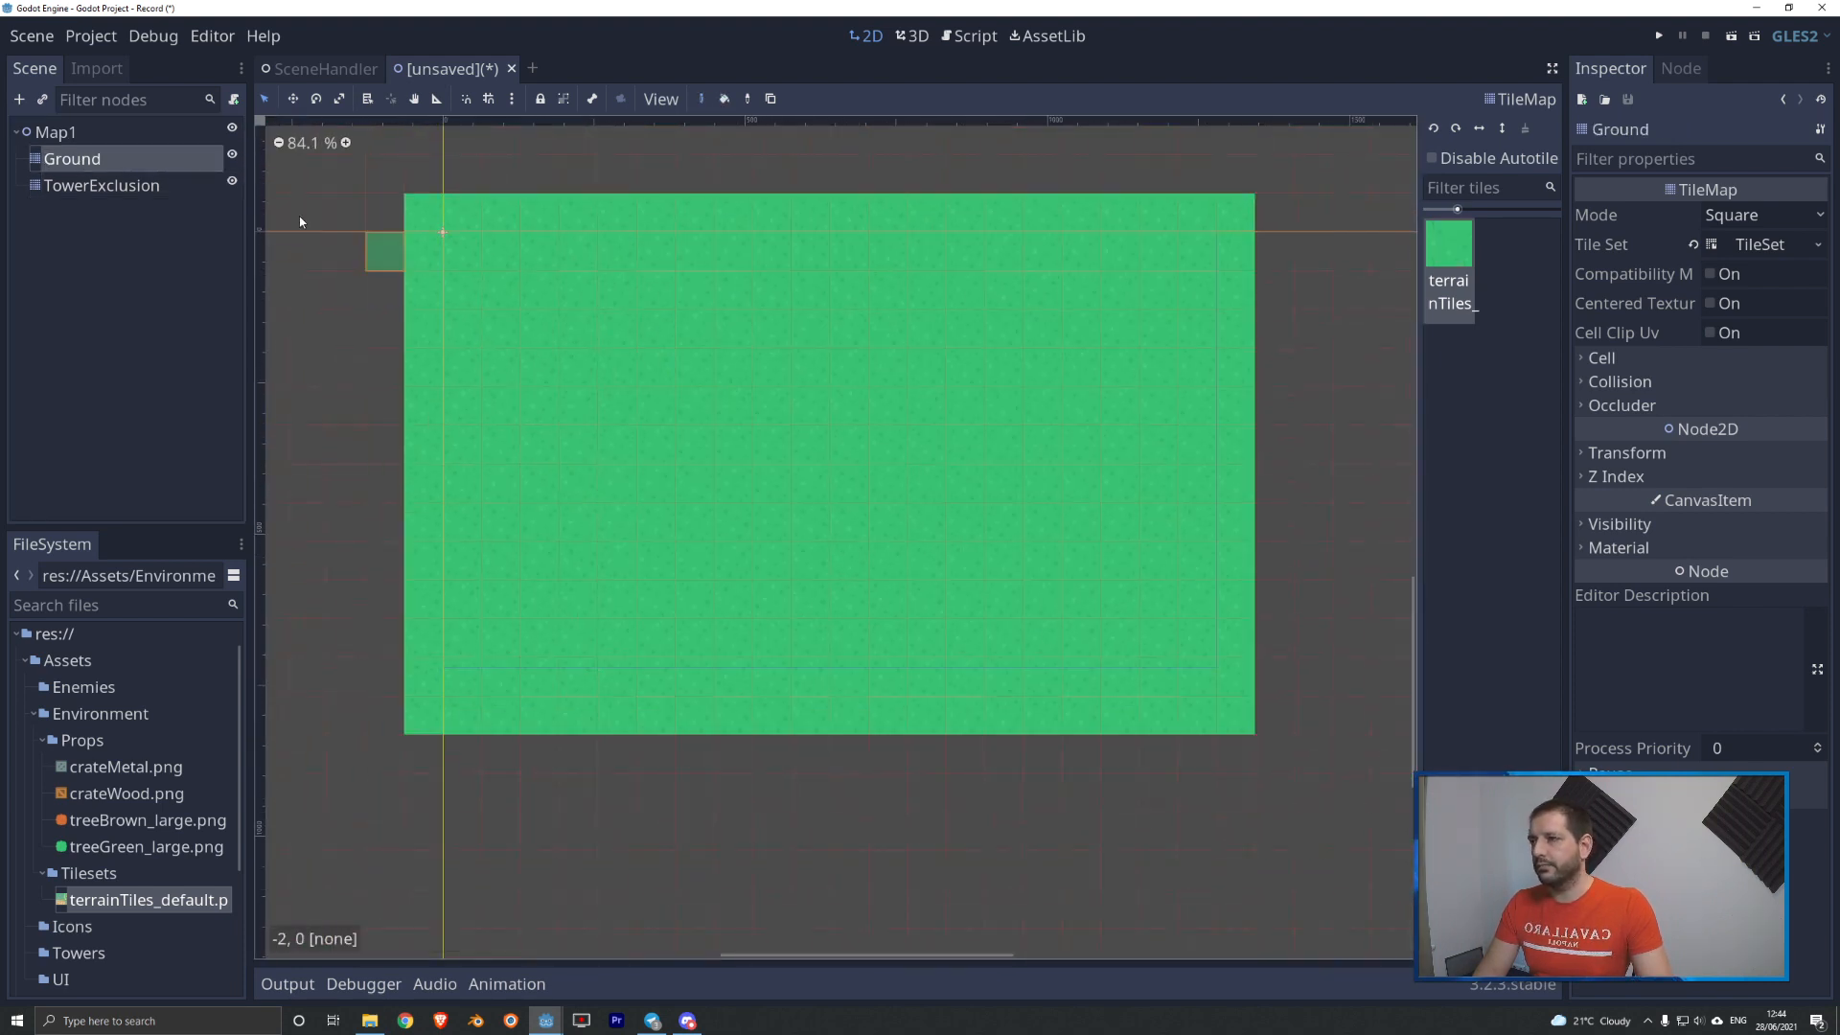
- On TowerExclusion, place road tiles just beyond the map's right and left edges and paint the road inward from the left one
{"action": "left_click", "coordinate": [113, 188]}
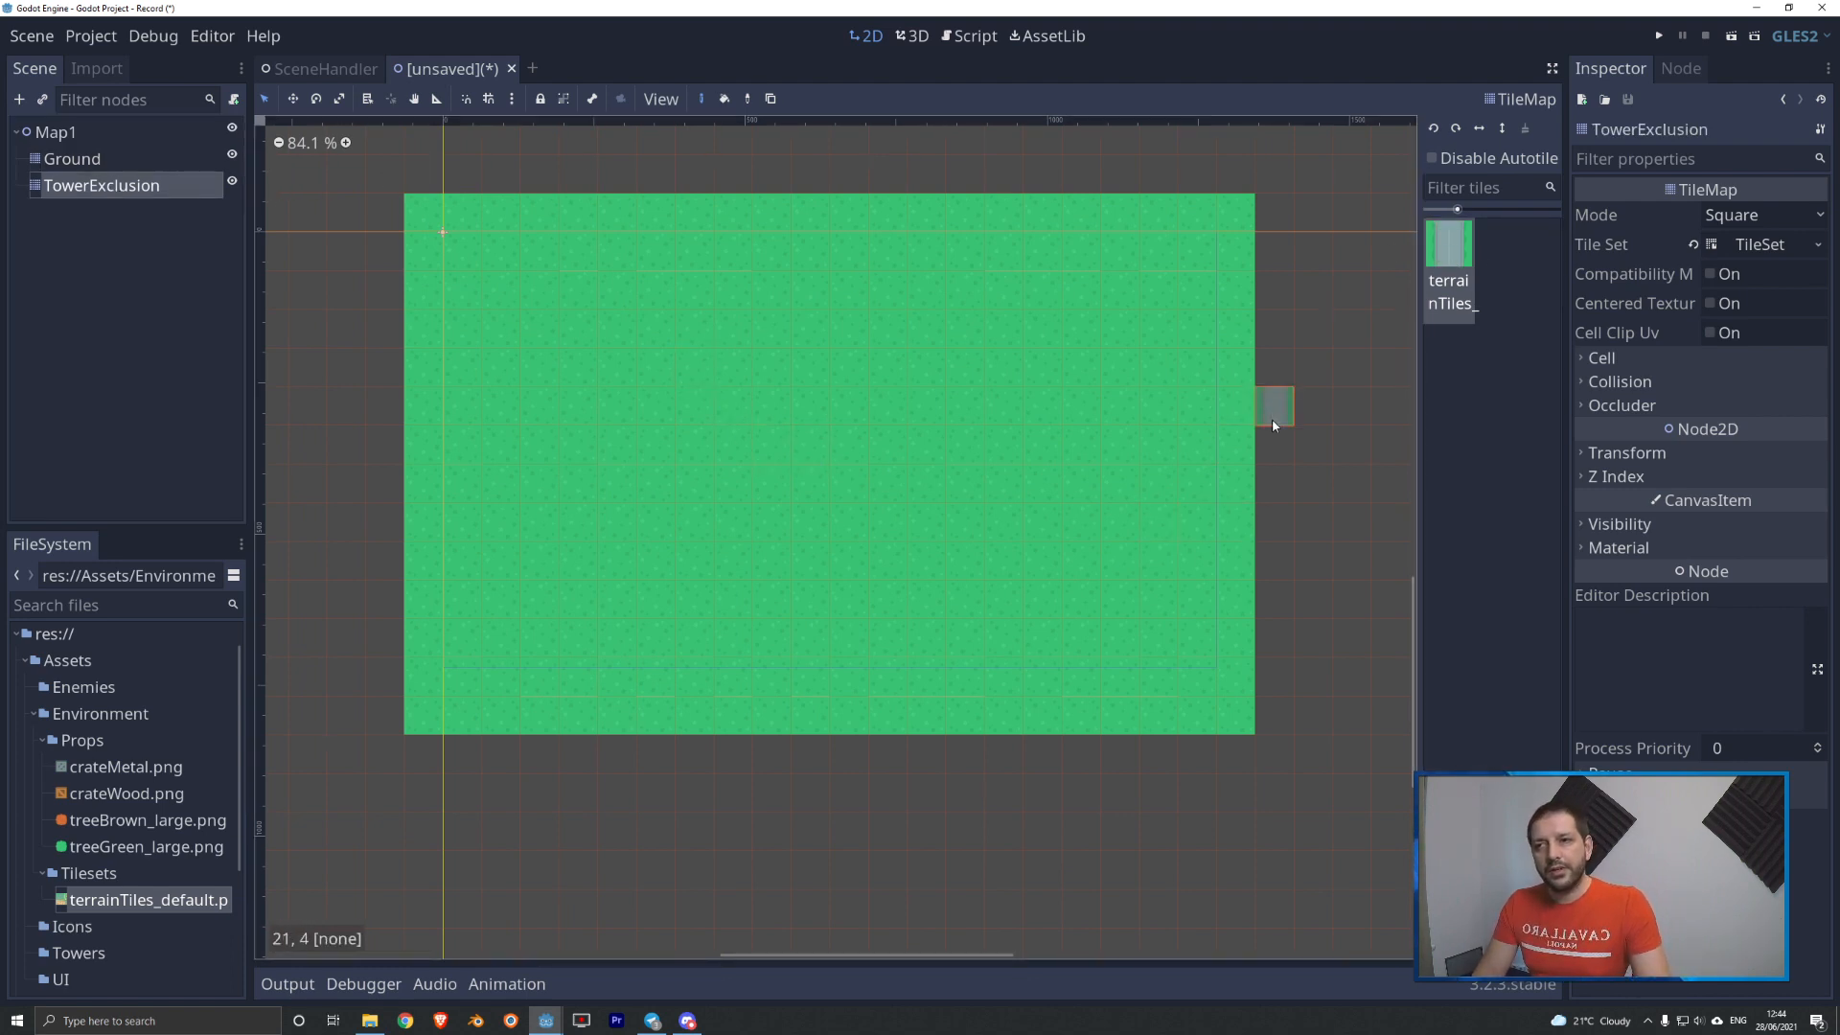
{"action": "scroll", "coordinate": [1270, 422], "scroll_direction": "up", "scroll_amount": 6}
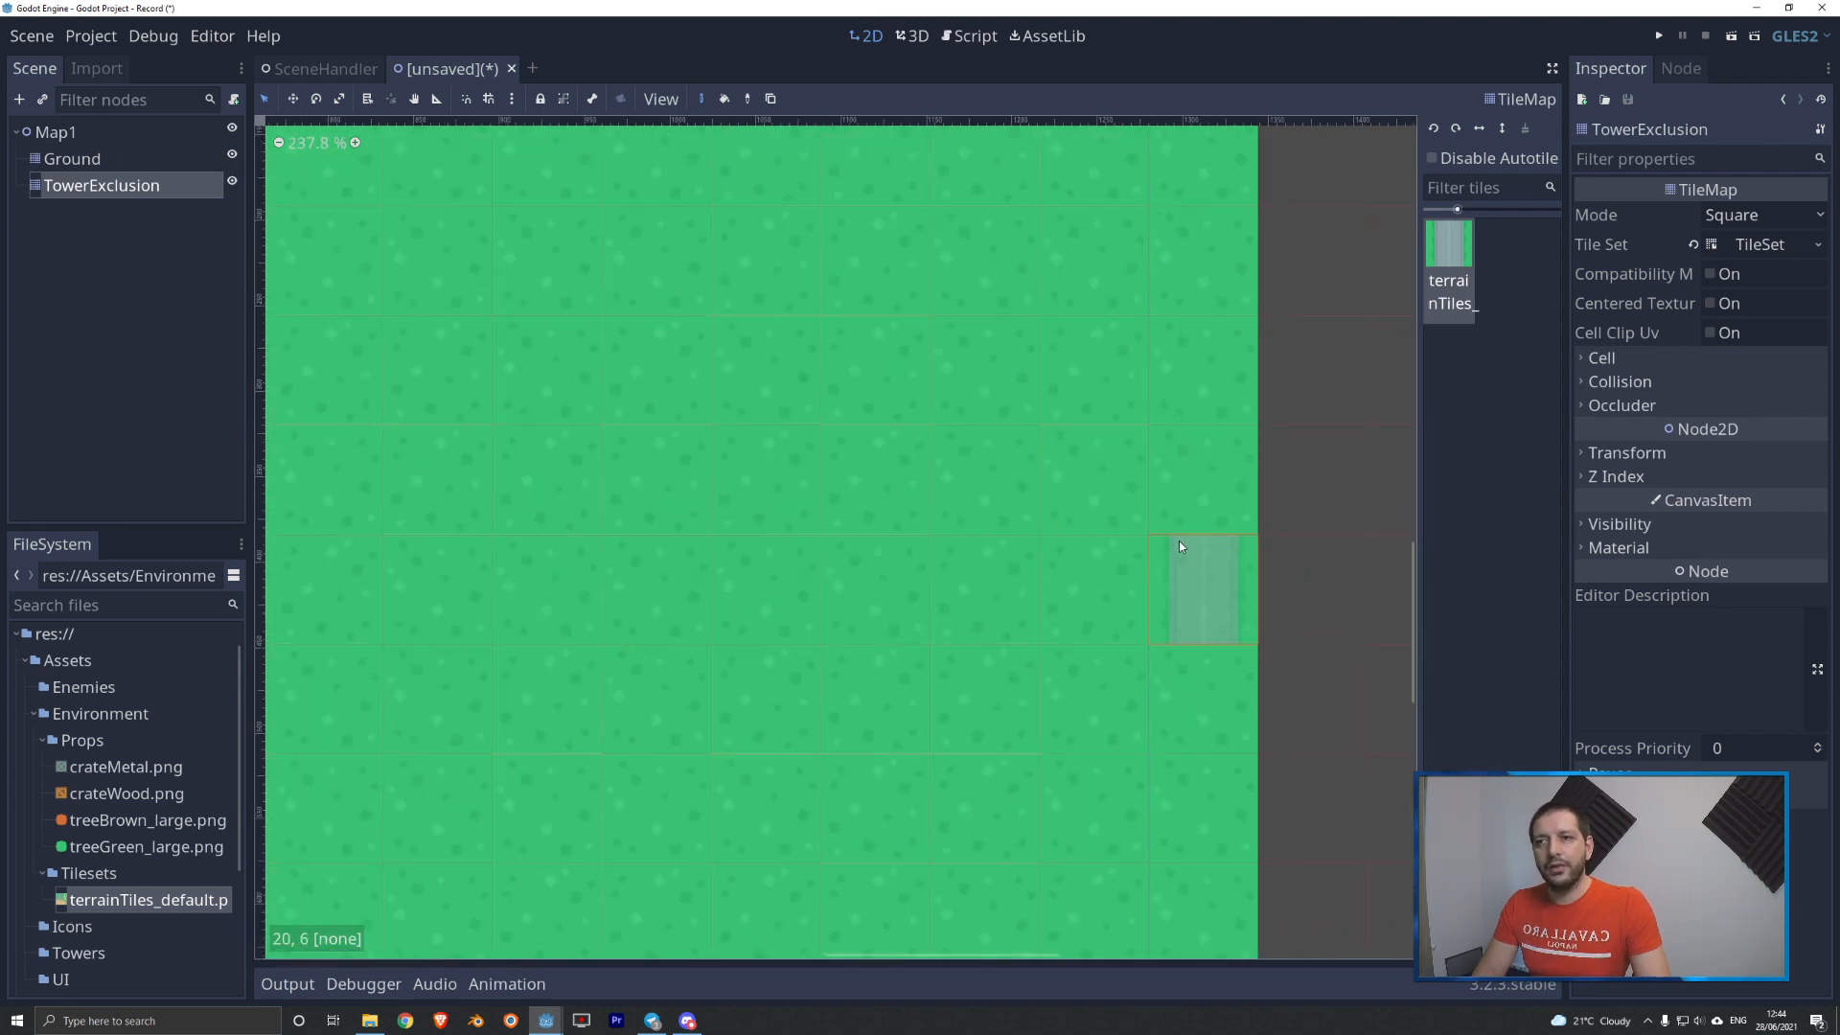
{"action": "scroll", "coordinate": [1233, 541], "scroll_direction": "down", "scroll_amount": 7}
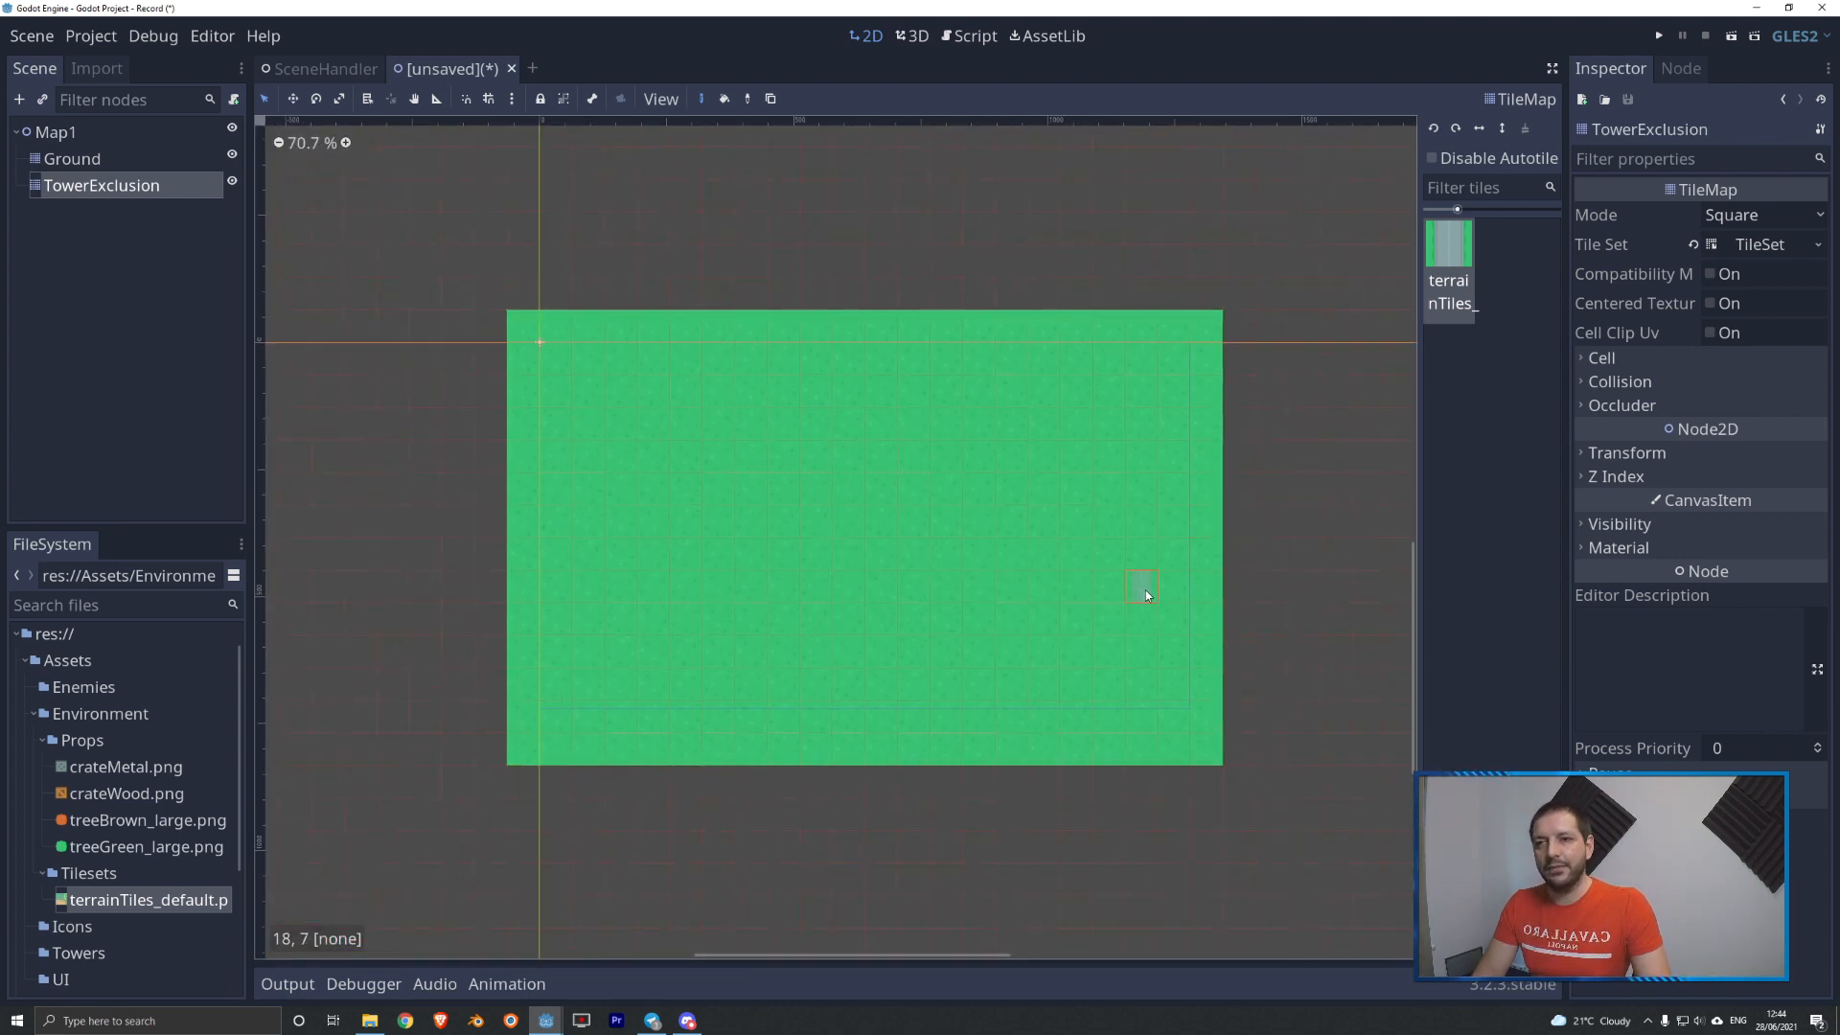
{"action": "left_click", "coordinate": [1238, 457]}
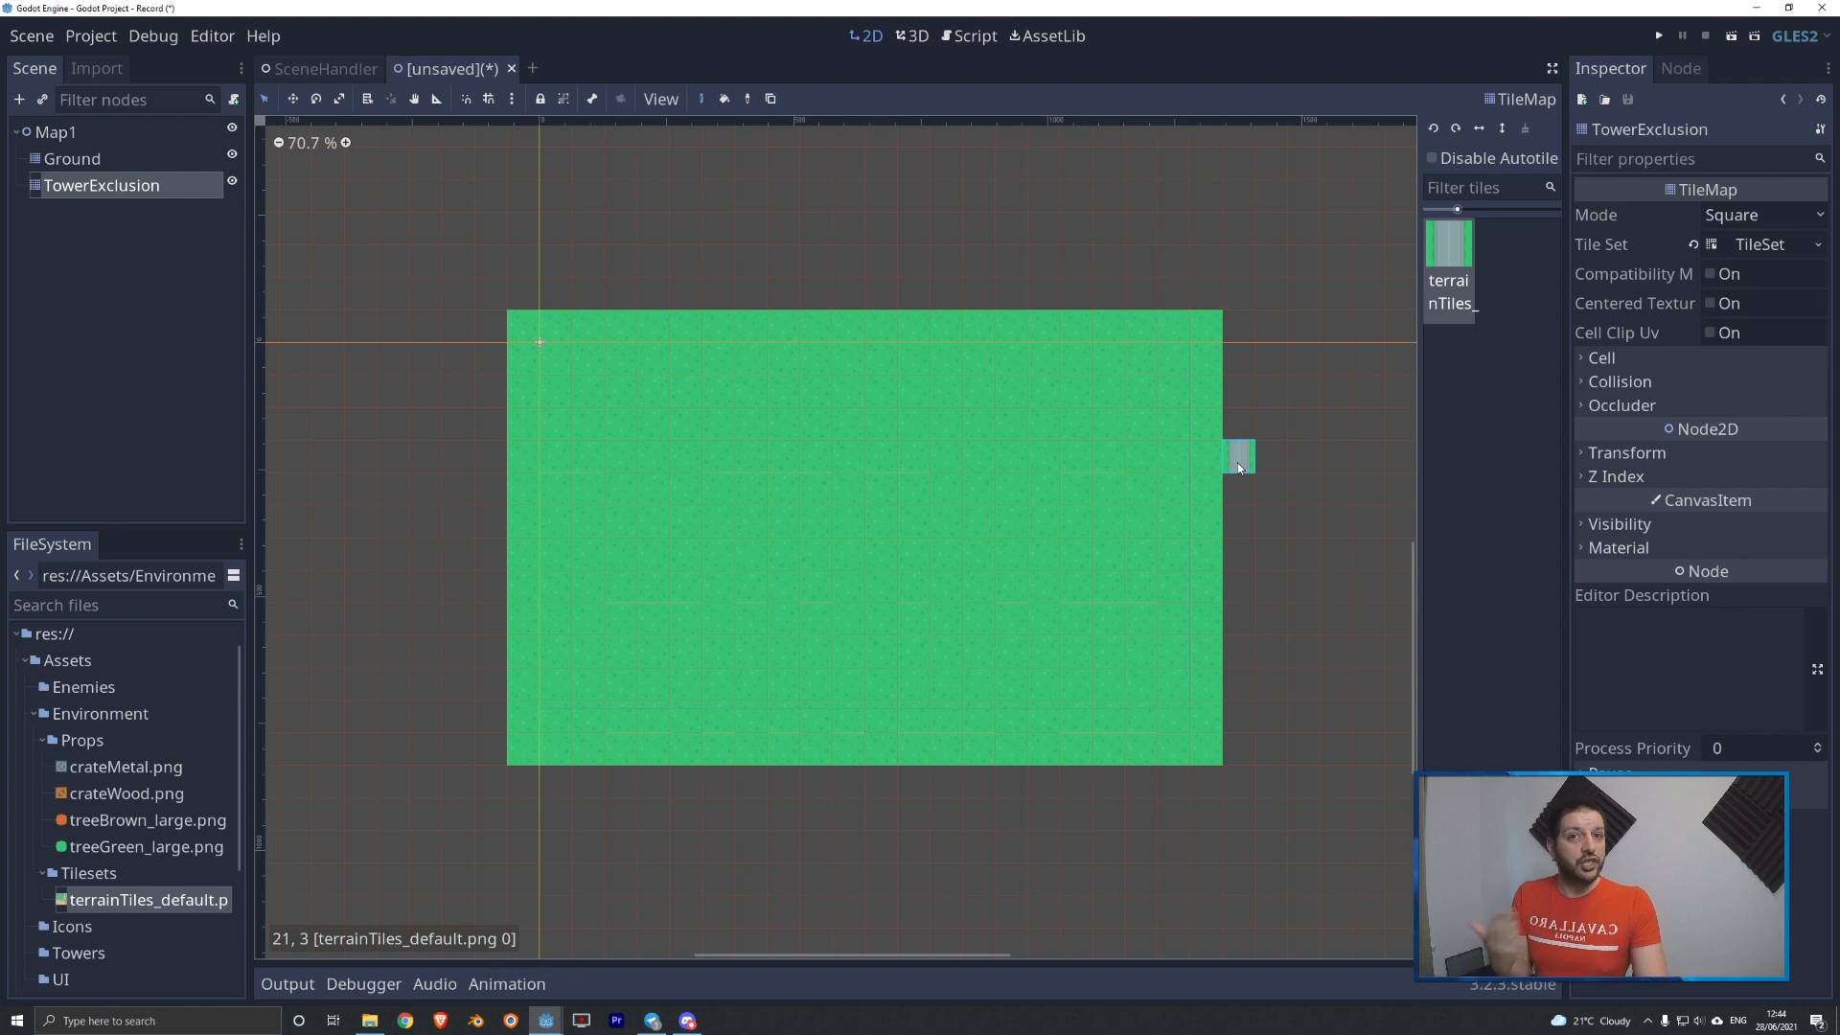
{"action": "left_click", "coordinate": [462, 657]}
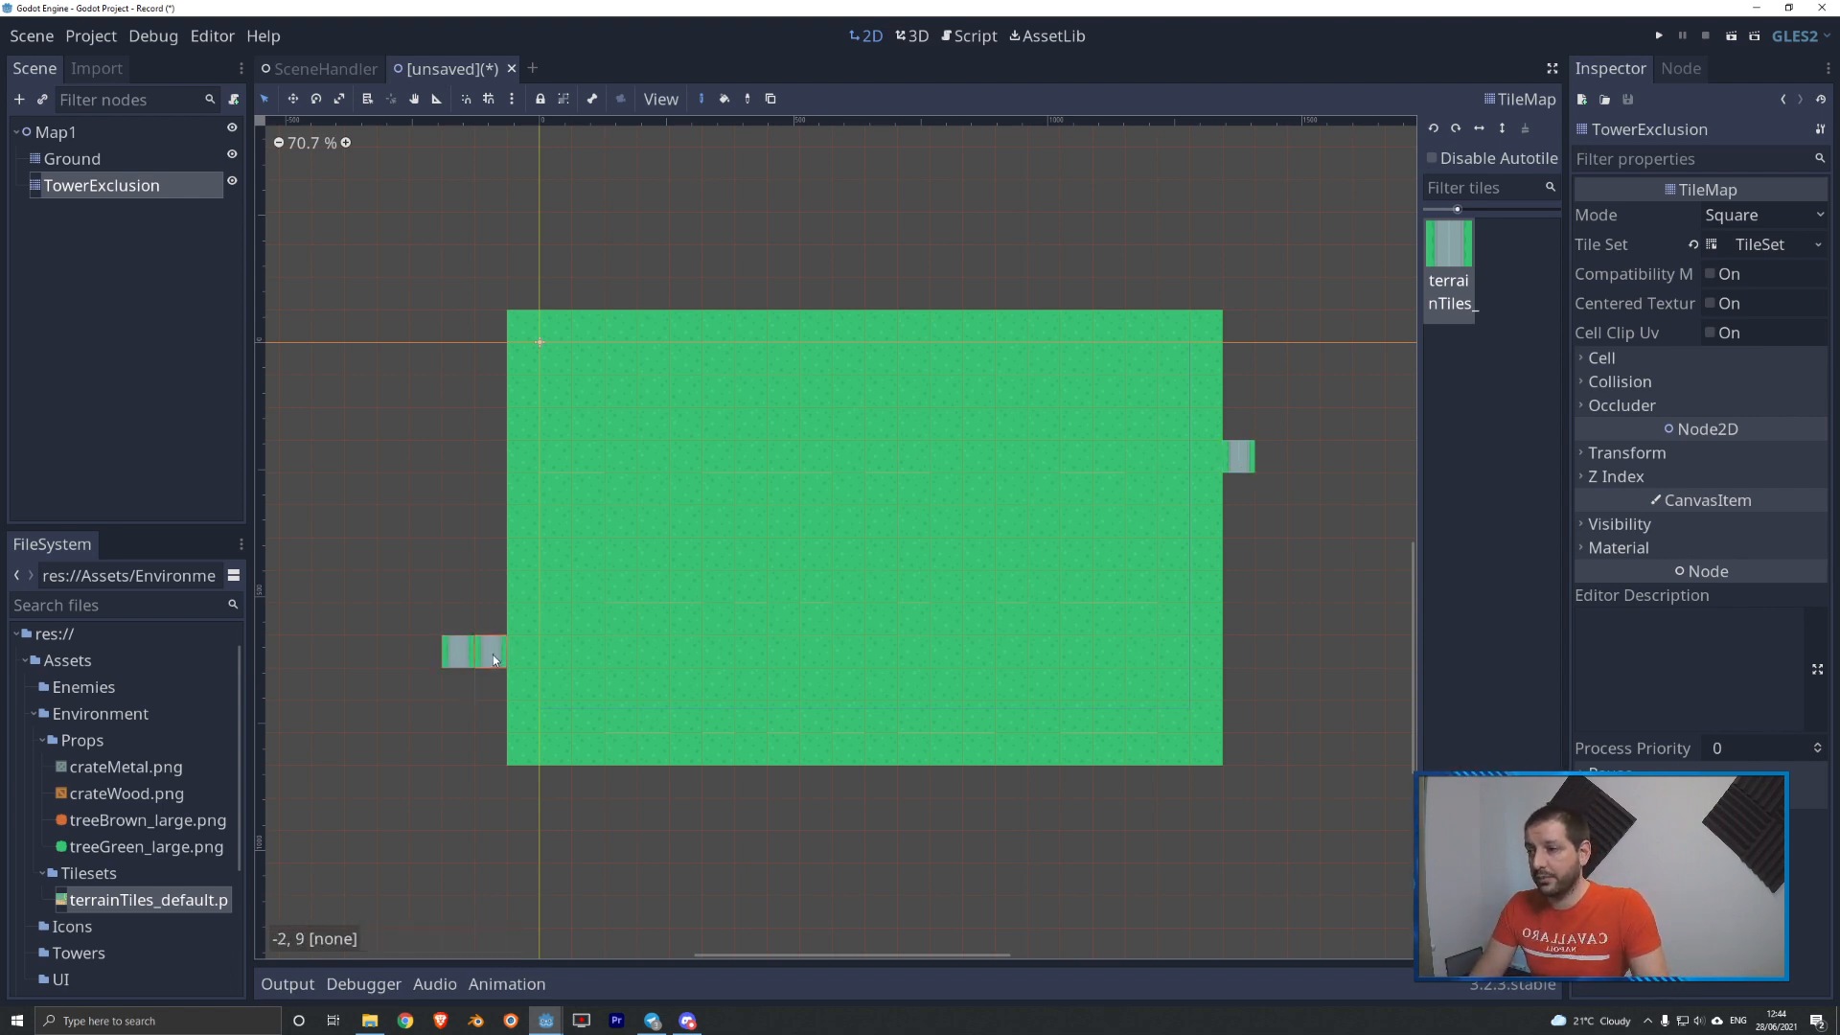
{"action": "left_click_drag", "start_coordinate": [493, 654], "coordinate": [644, 646]}
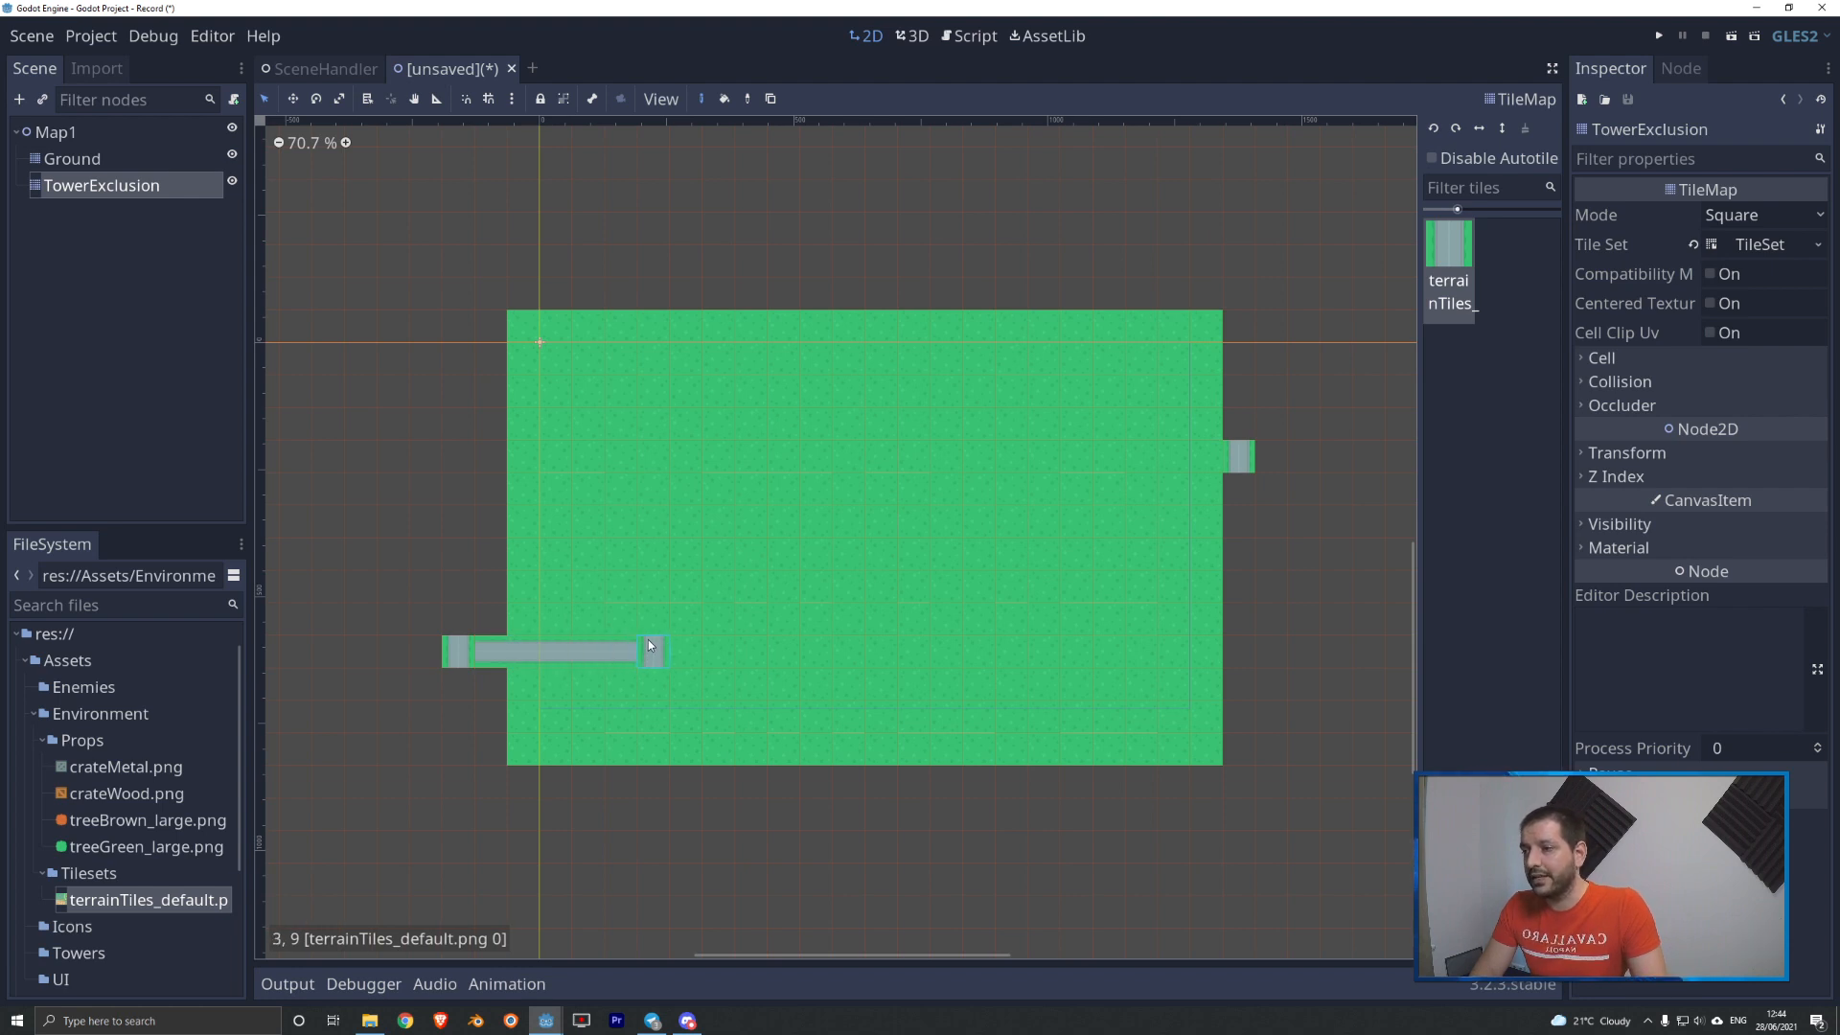
- Continue the road upward into a square loop mid-map, and on through a raised bend to the end tile beyond the right edge
{"action": "mouse_move", "coordinate": [653, 527]}
{"action": "left_mouse_down"}
{"action": "mouse_move", "coordinate": [736, 525]}
{"action": "mouse_move", "coordinate": [720, 427]}
{"action": "mouse_move", "coordinate": [865, 423]}
{"action": "left_mouse_up"}
{"action": "left_click_drag", "start_coordinate": [721, 561], "coordinate": [724, 579]}
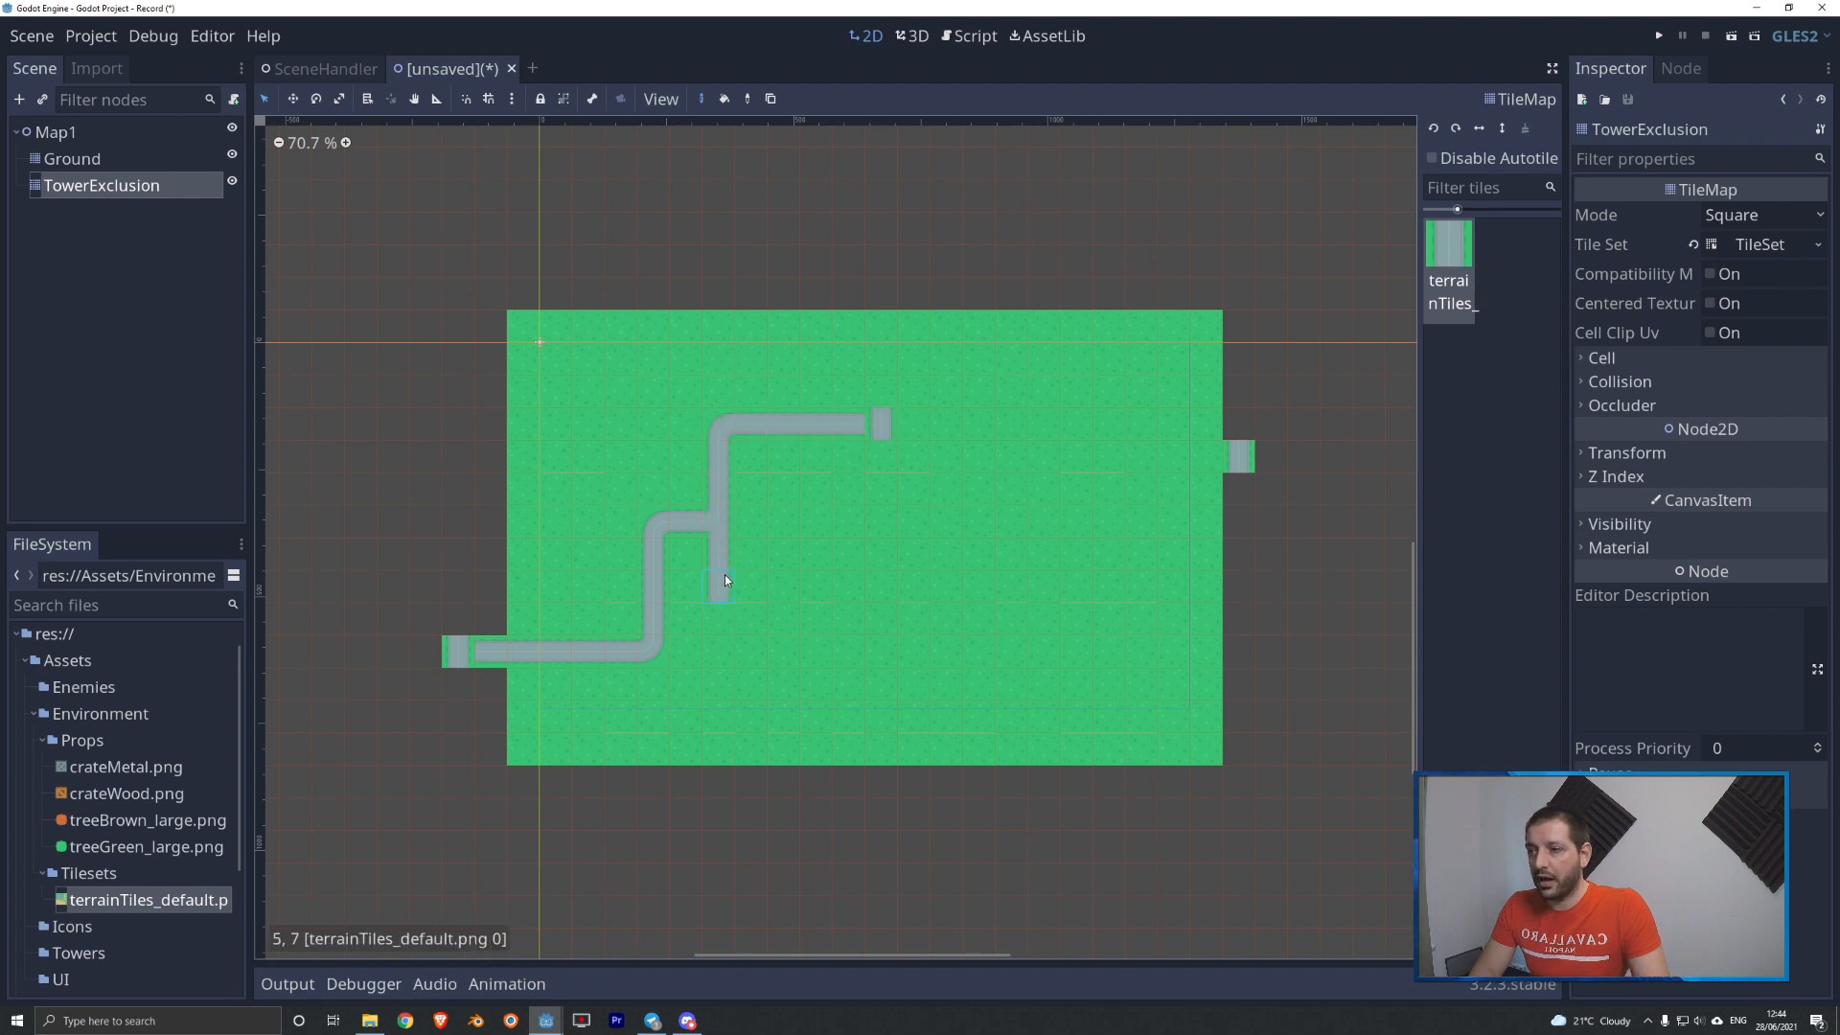
{"action": "mouse_move", "coordinate": [835, 582]}
{"action": "left_mouse_down"}
{"action": "mouse_move", "coordinate": [871, 573]}
{"action": "mouse_move", "coordinate": [877, 533]}
{"action": "mouse_move", "coordinate": [975, 522]}
{"action": "left_mouse_up"}
{"action": "left_click_drag", "start_coordinate": [882, 456], "coordinate": [884, 481]}
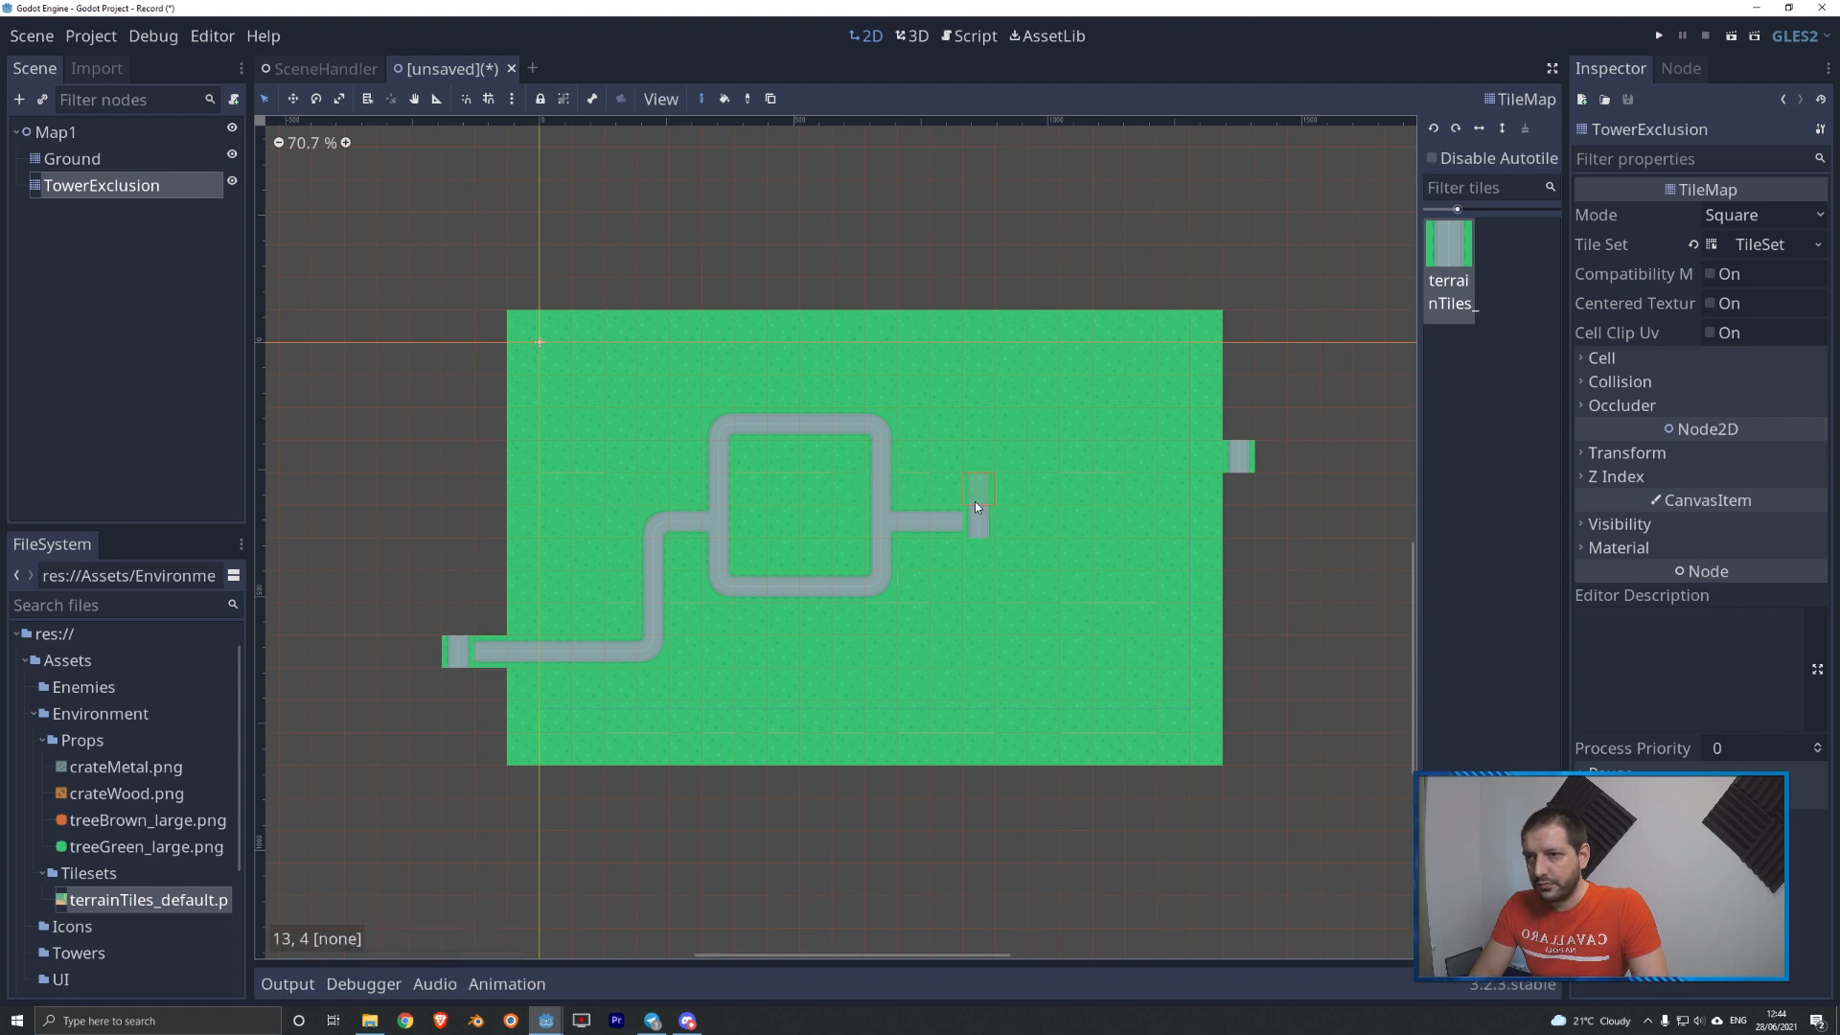
{"action": "mouse_move", "coordinate": [1020, 517]}
{"action": "left_mouse_down"}
{"action": "mouse_move", "coordinate": [1018, 388]}
{"action": "mouse_move", "coordinate": [1158, 394]}
{"action": "mouse_move", "coordinate": [1175, 437]}
{"action": "mouse_move", "coordinate": [1229, 464]}
{"action": "left_mouse_up"}
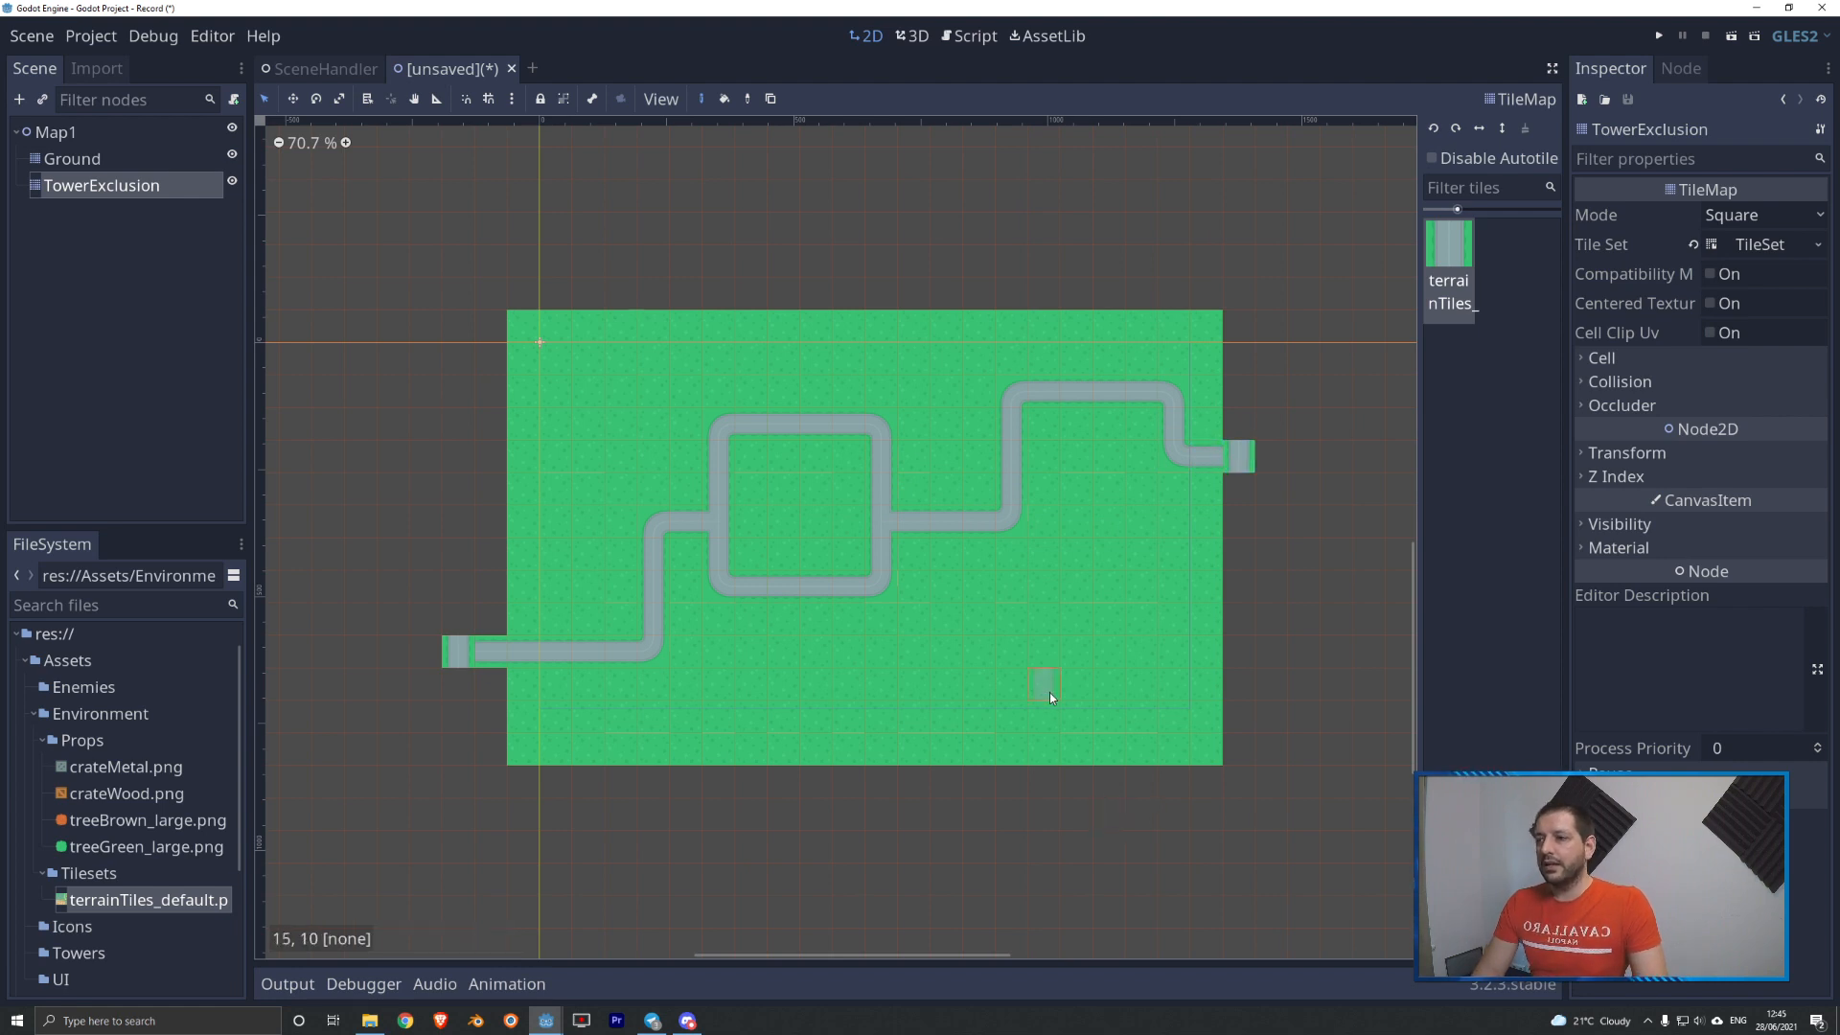
- Save the scene as Map1.tscn in res://Scenes/Maps, test-run it and close the game window
{"action": "left_click", "coordinate": [1731, 37]}
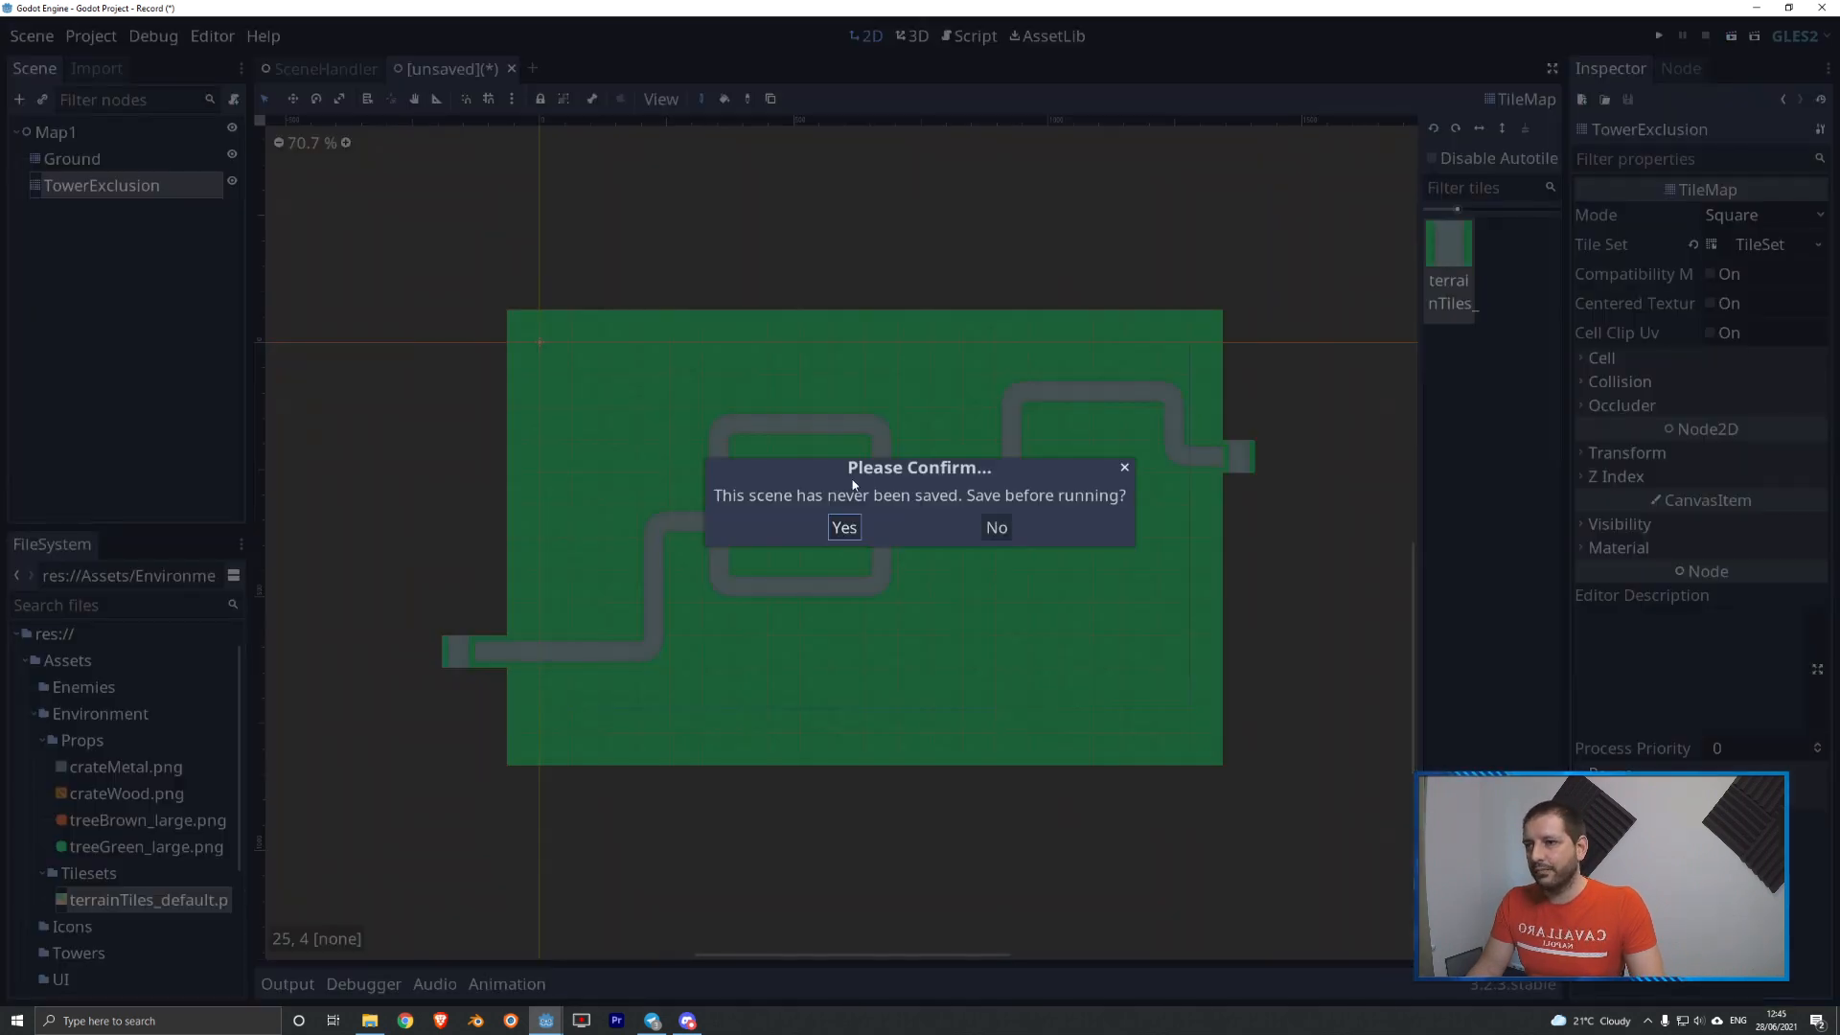
{"action": "left_click", "coordinate": [843, 529]}
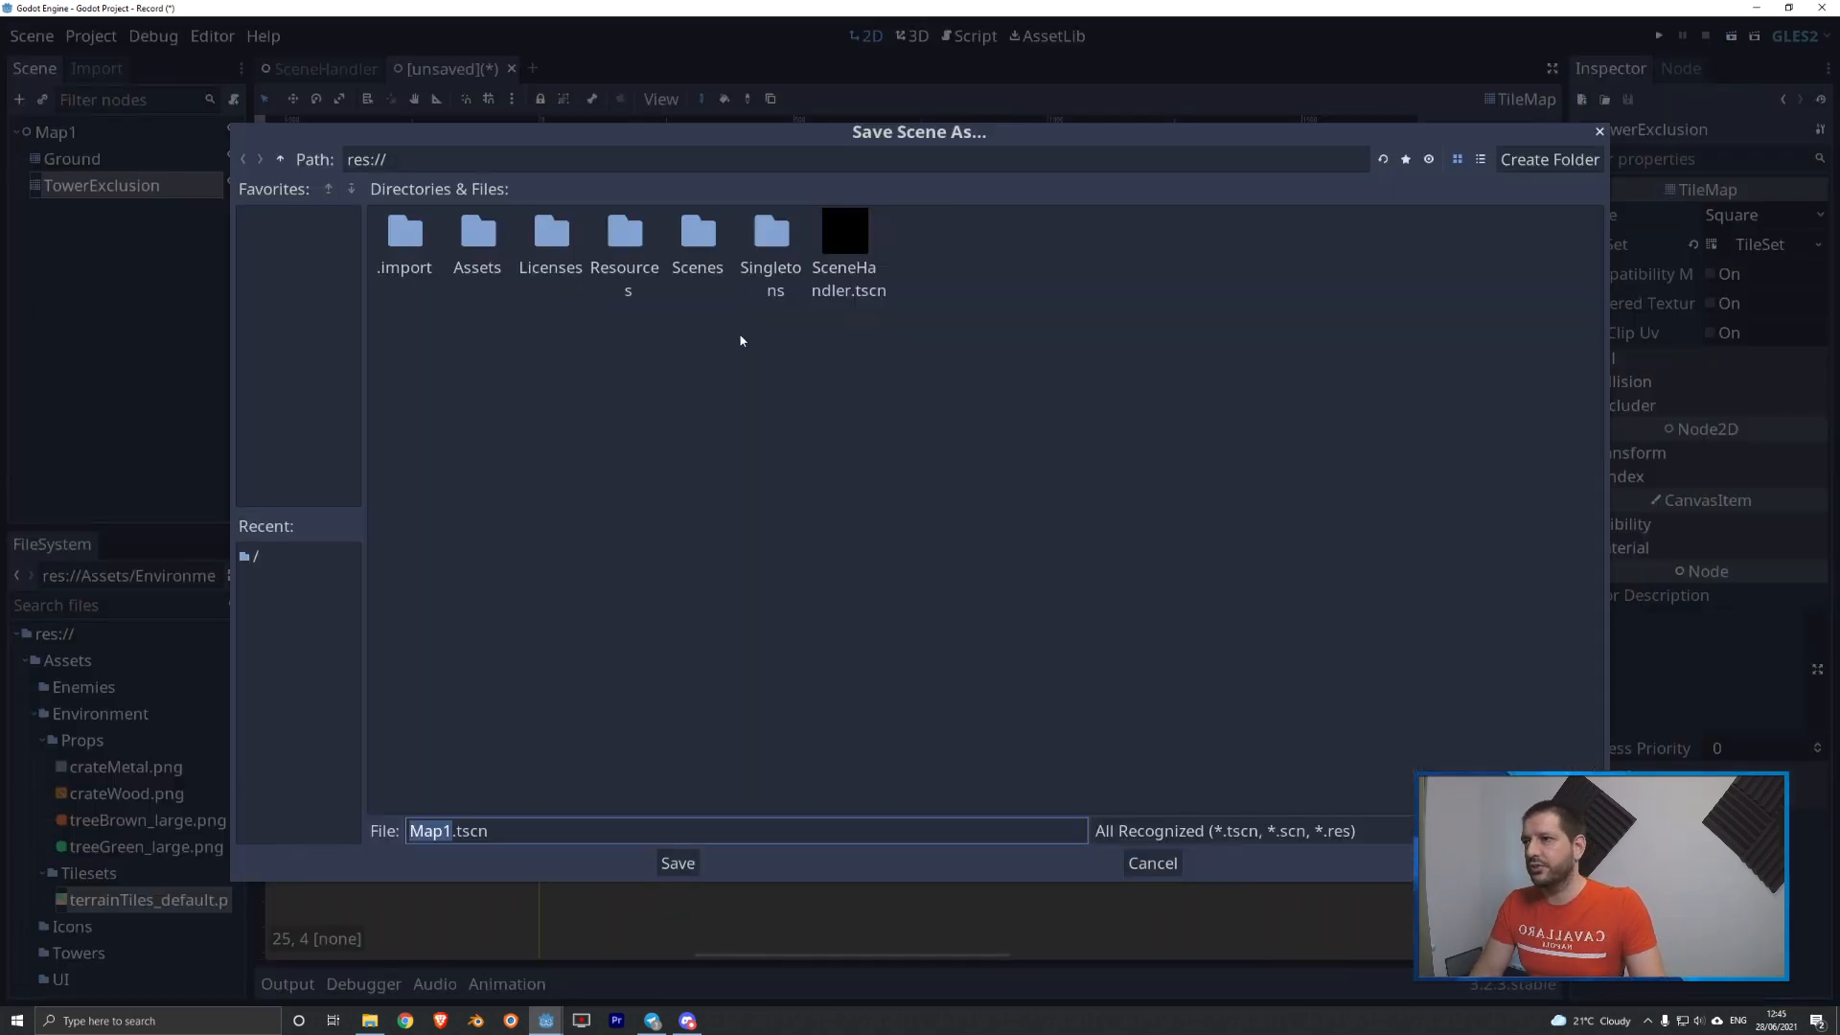
{"action": "double_click", "coordinate": [705, 240]}
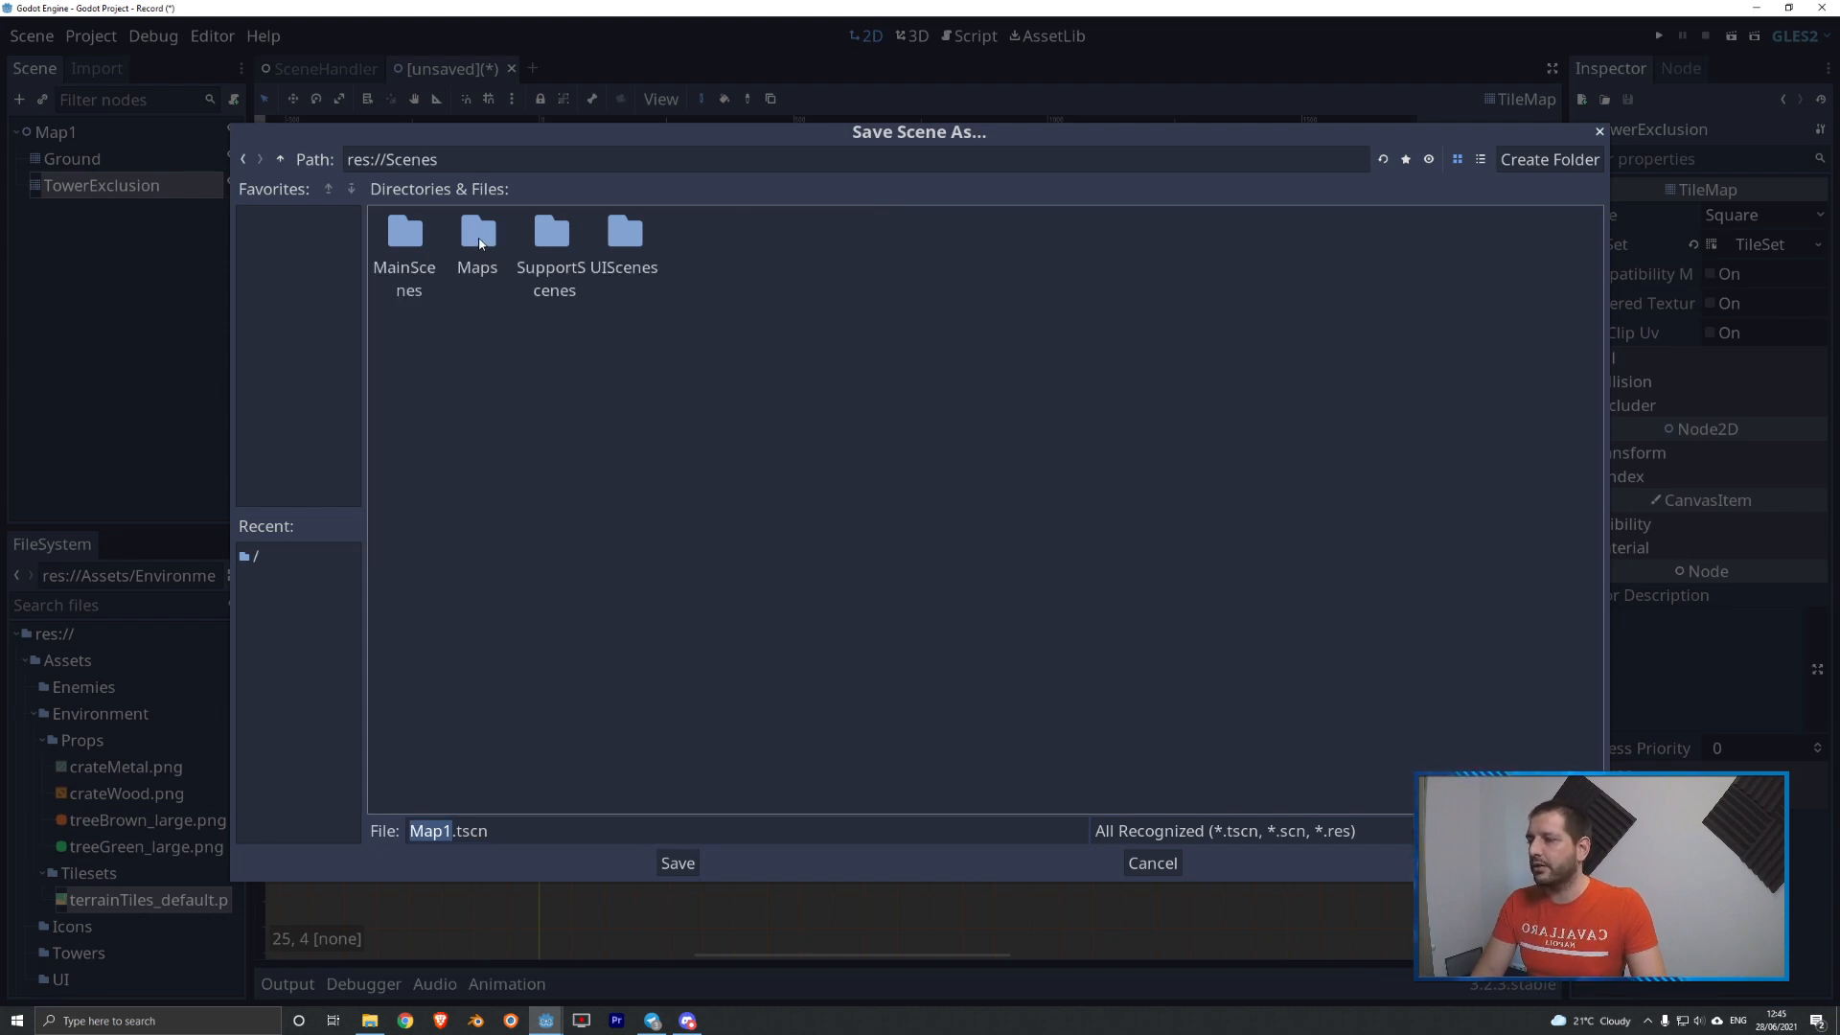
{"action": "left_click", "coordinate": [476, 241]}
{"action": "double_click", "coordinate": [476, 241]}
{"action": "left_click", "coordinate": [677, 863]}
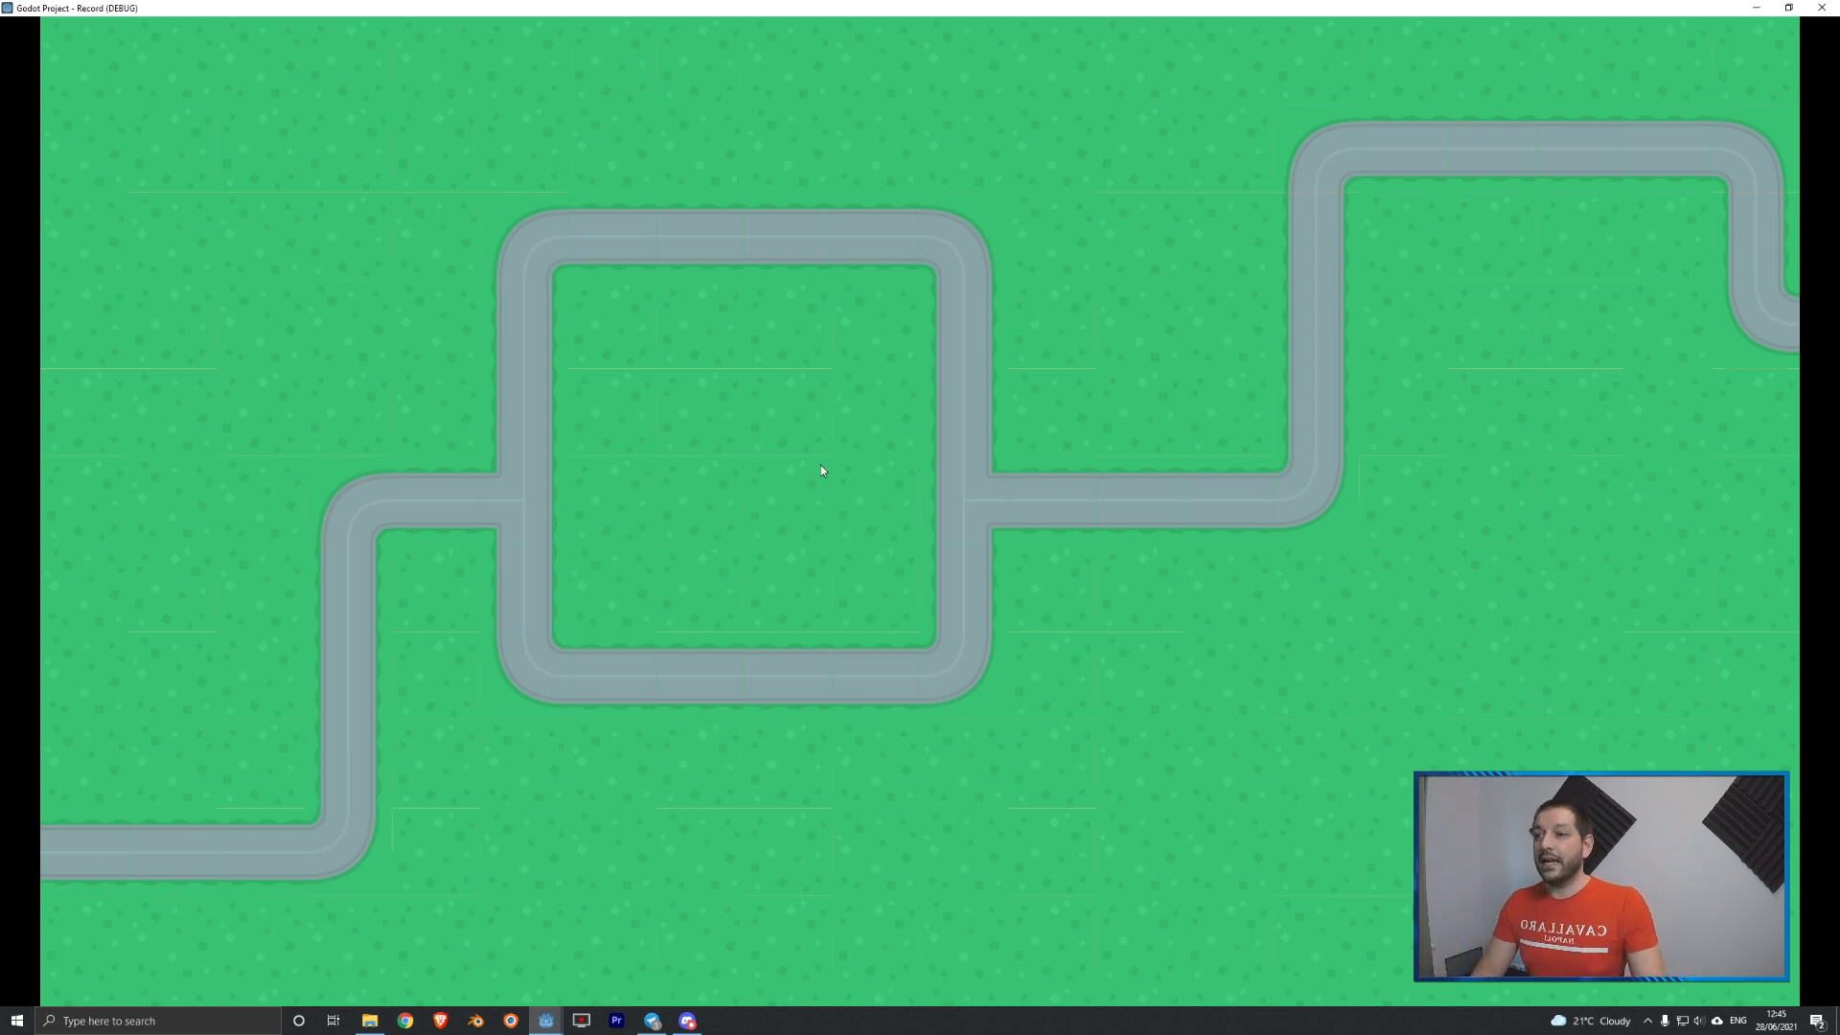
{"action": "left_click", "coordinate": [1826, 10]}
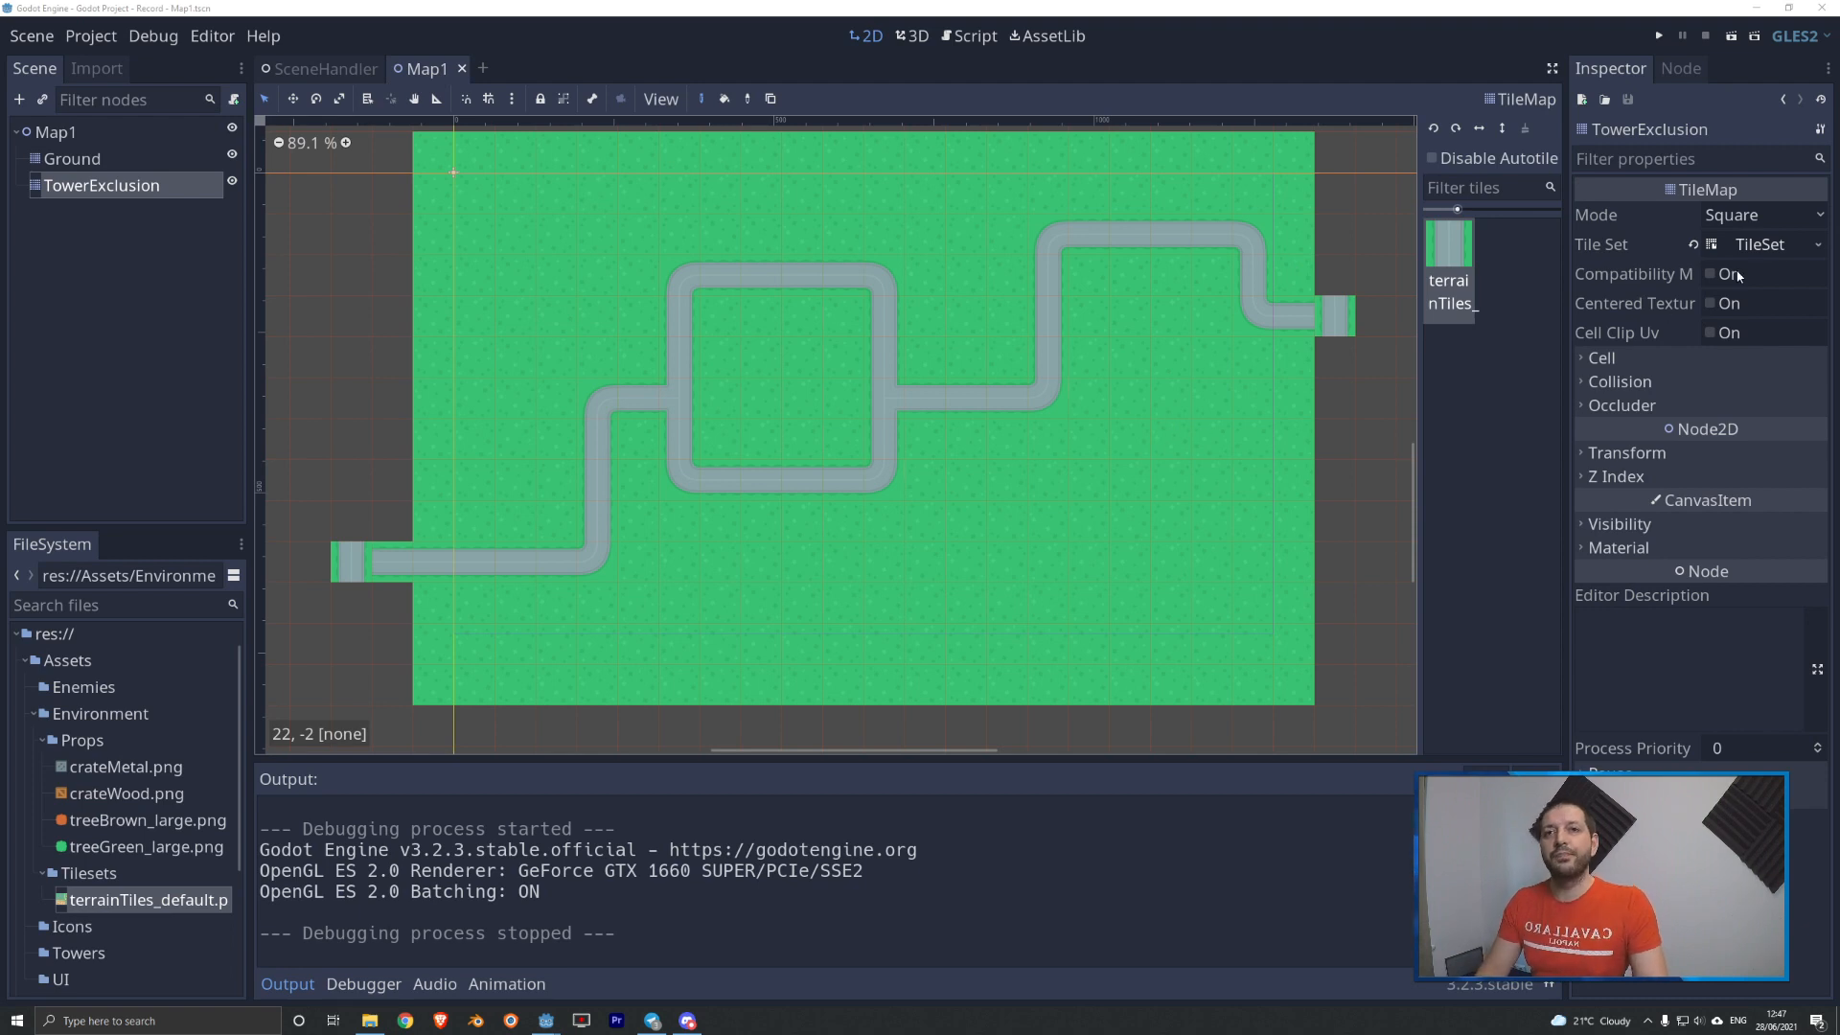
- Open TowerExclusion's TileSet for editing and add the treeBrown_large.png and treeGreen_large.png textures to it
{"action": "left_click", "coordinate": [1763, 246]}
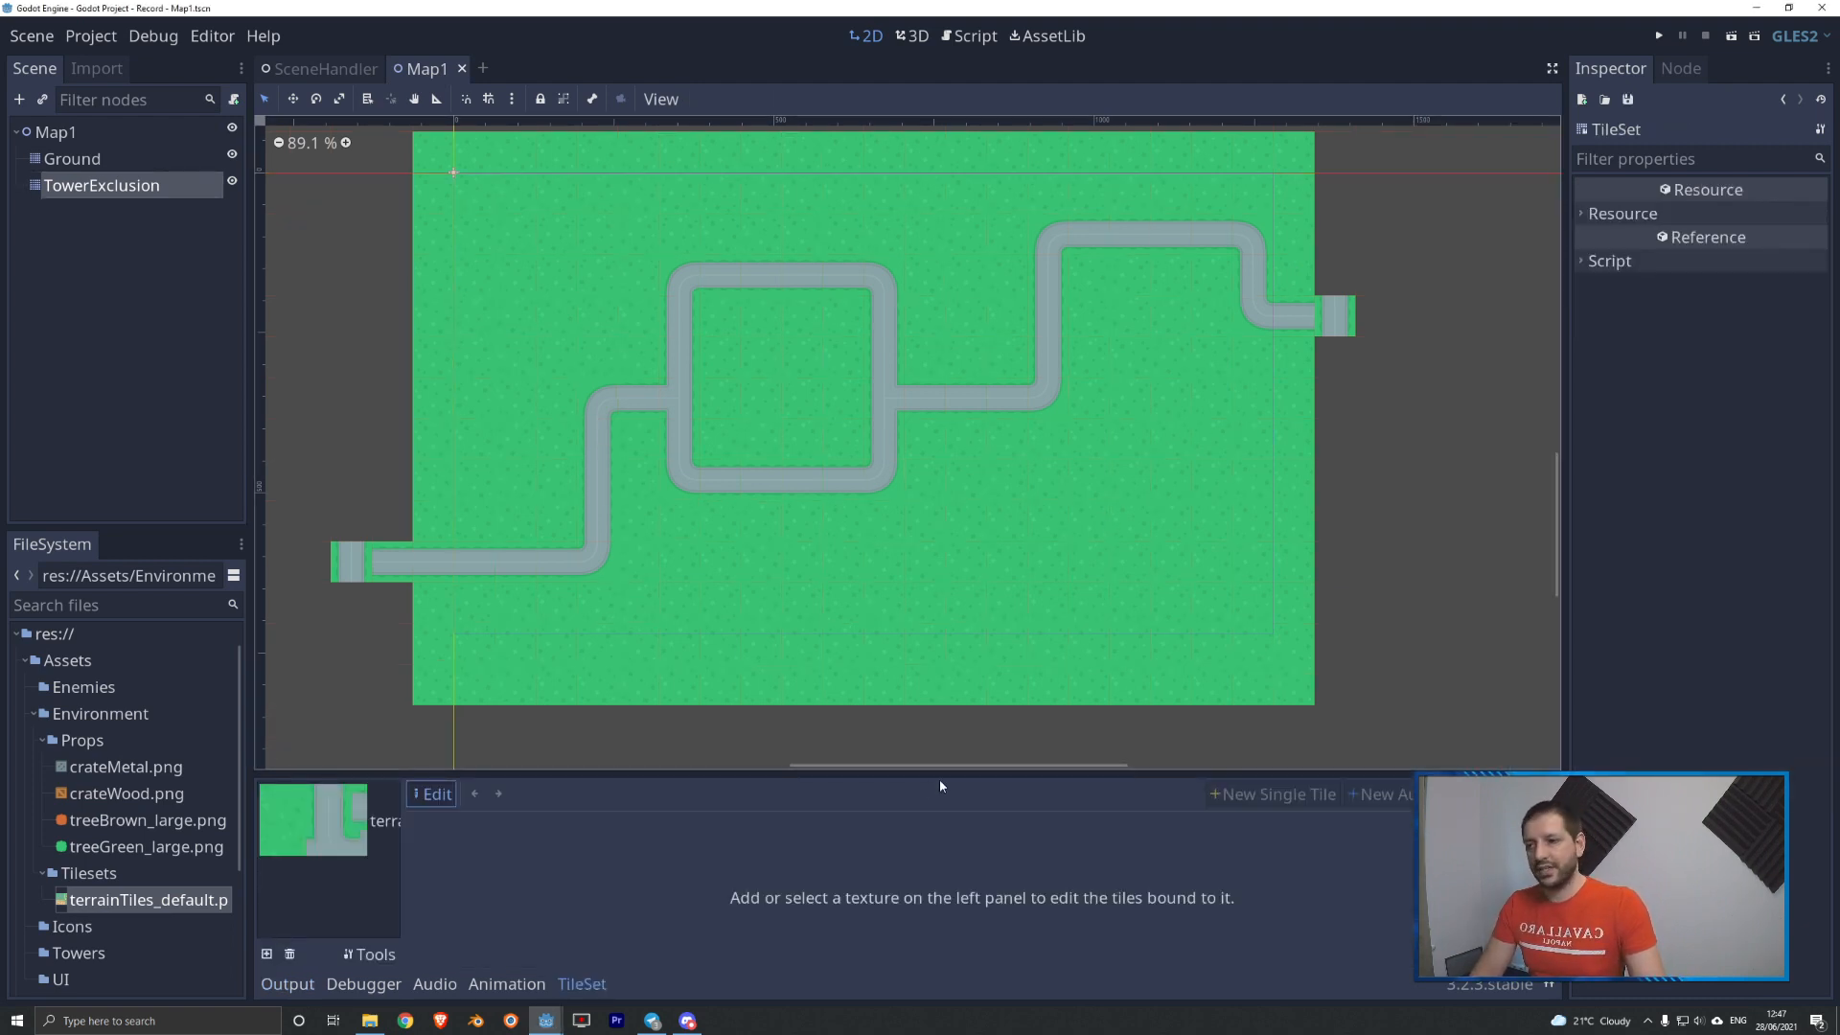
{"action": "left_click_drag", "start_coordinate": [948, 778], "coordinate": [949, 237]}
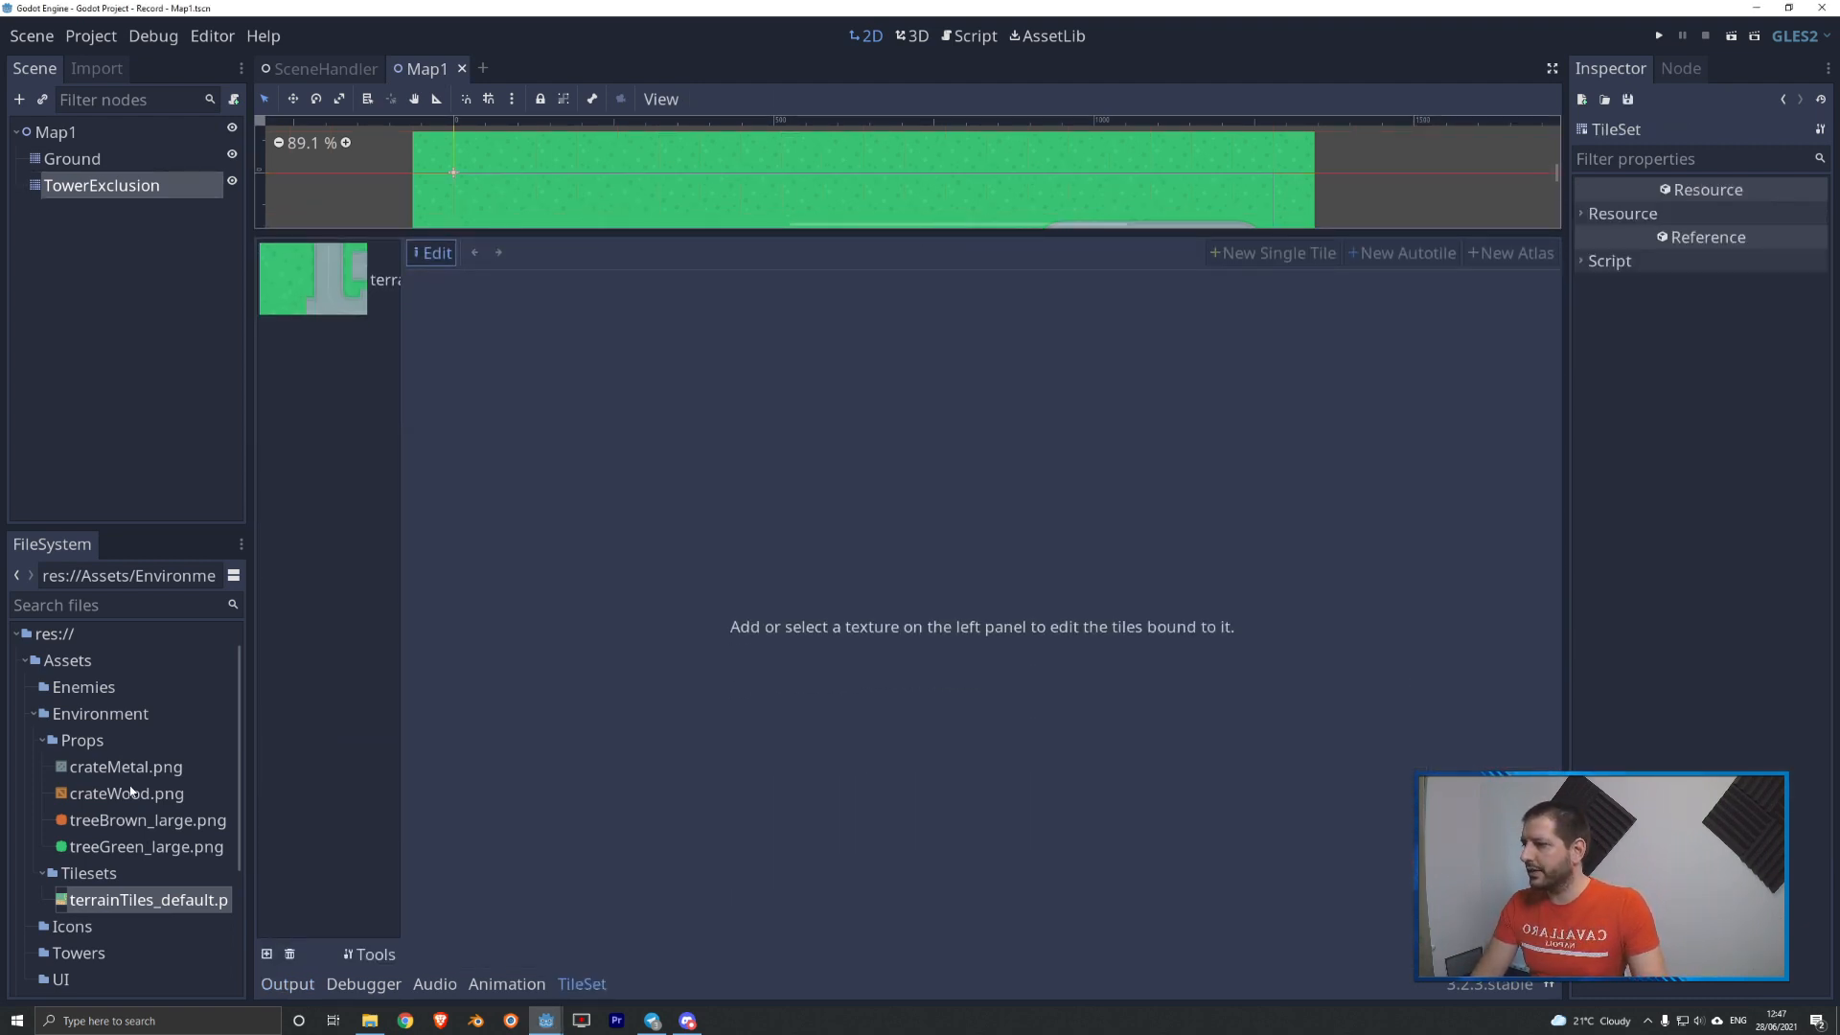
{"action": "left_click", "coordinate": [113, 825]}
{"action": "left_click", "coordinate": [122, 848], "text": "shift"}
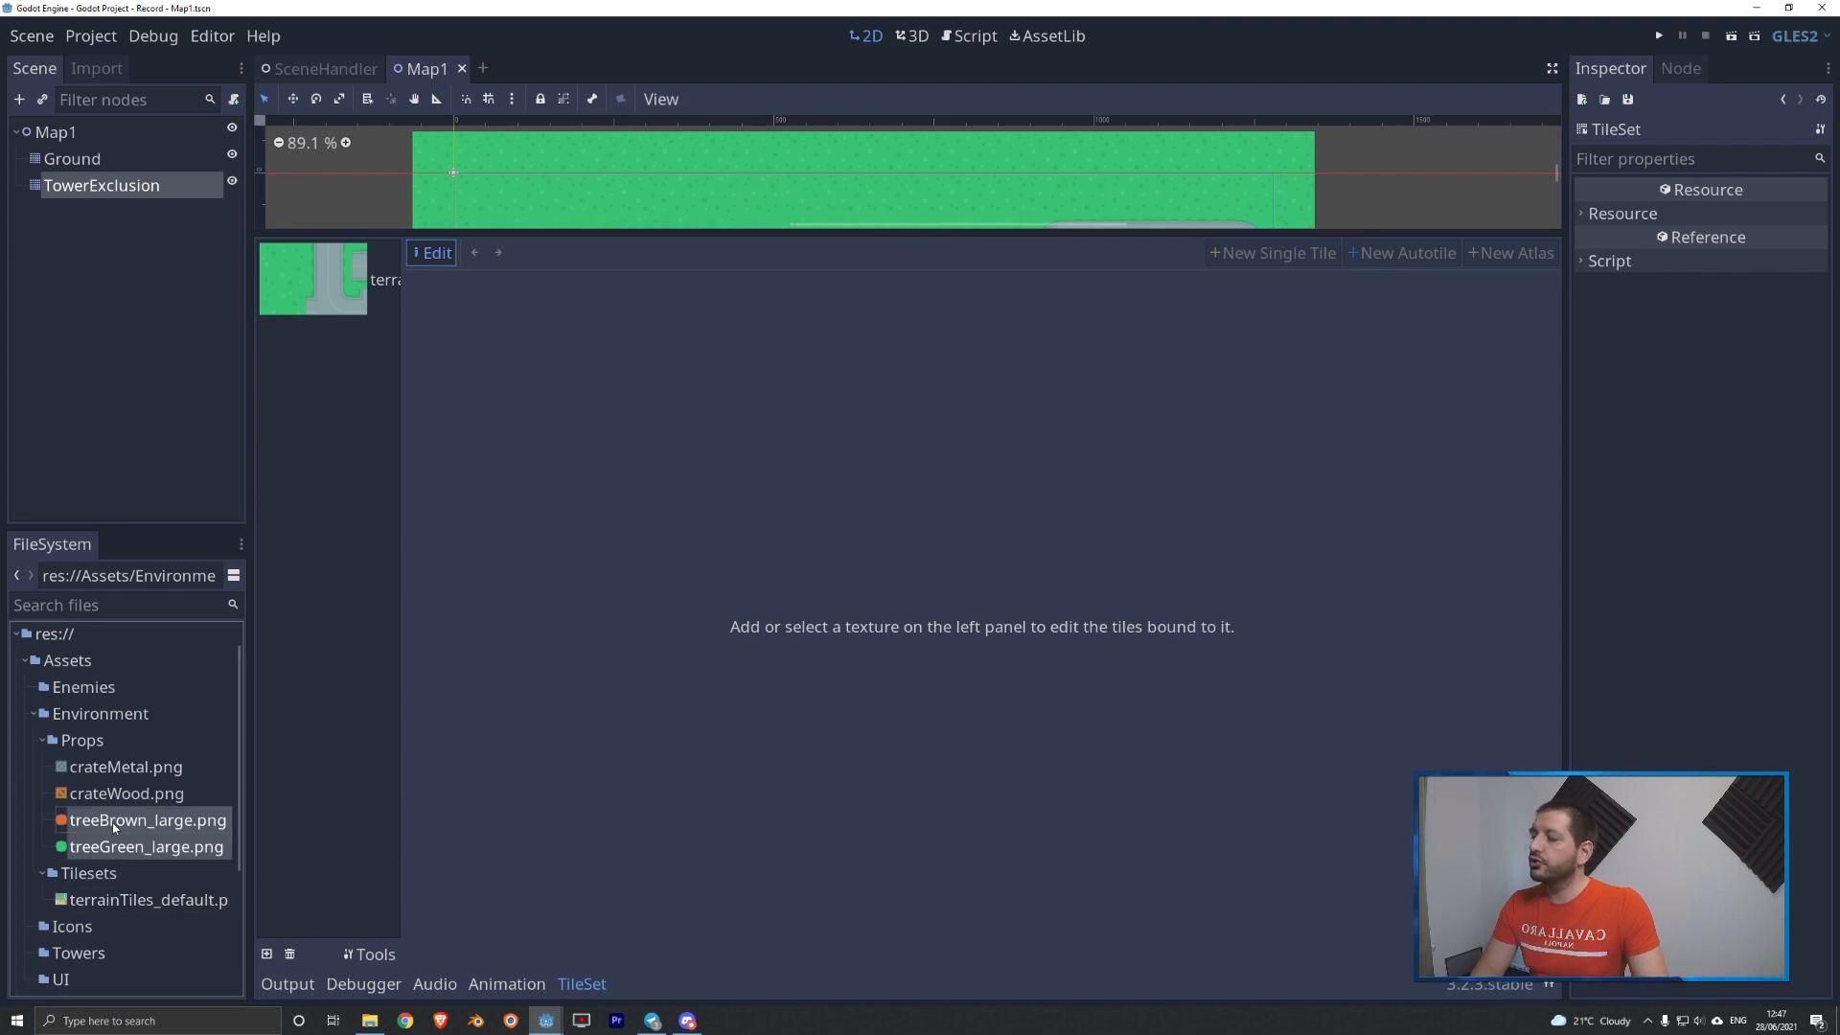
{"action": "left_click_drag", "start_coordinate": [117, 825], "coordinate": [363, 546]}
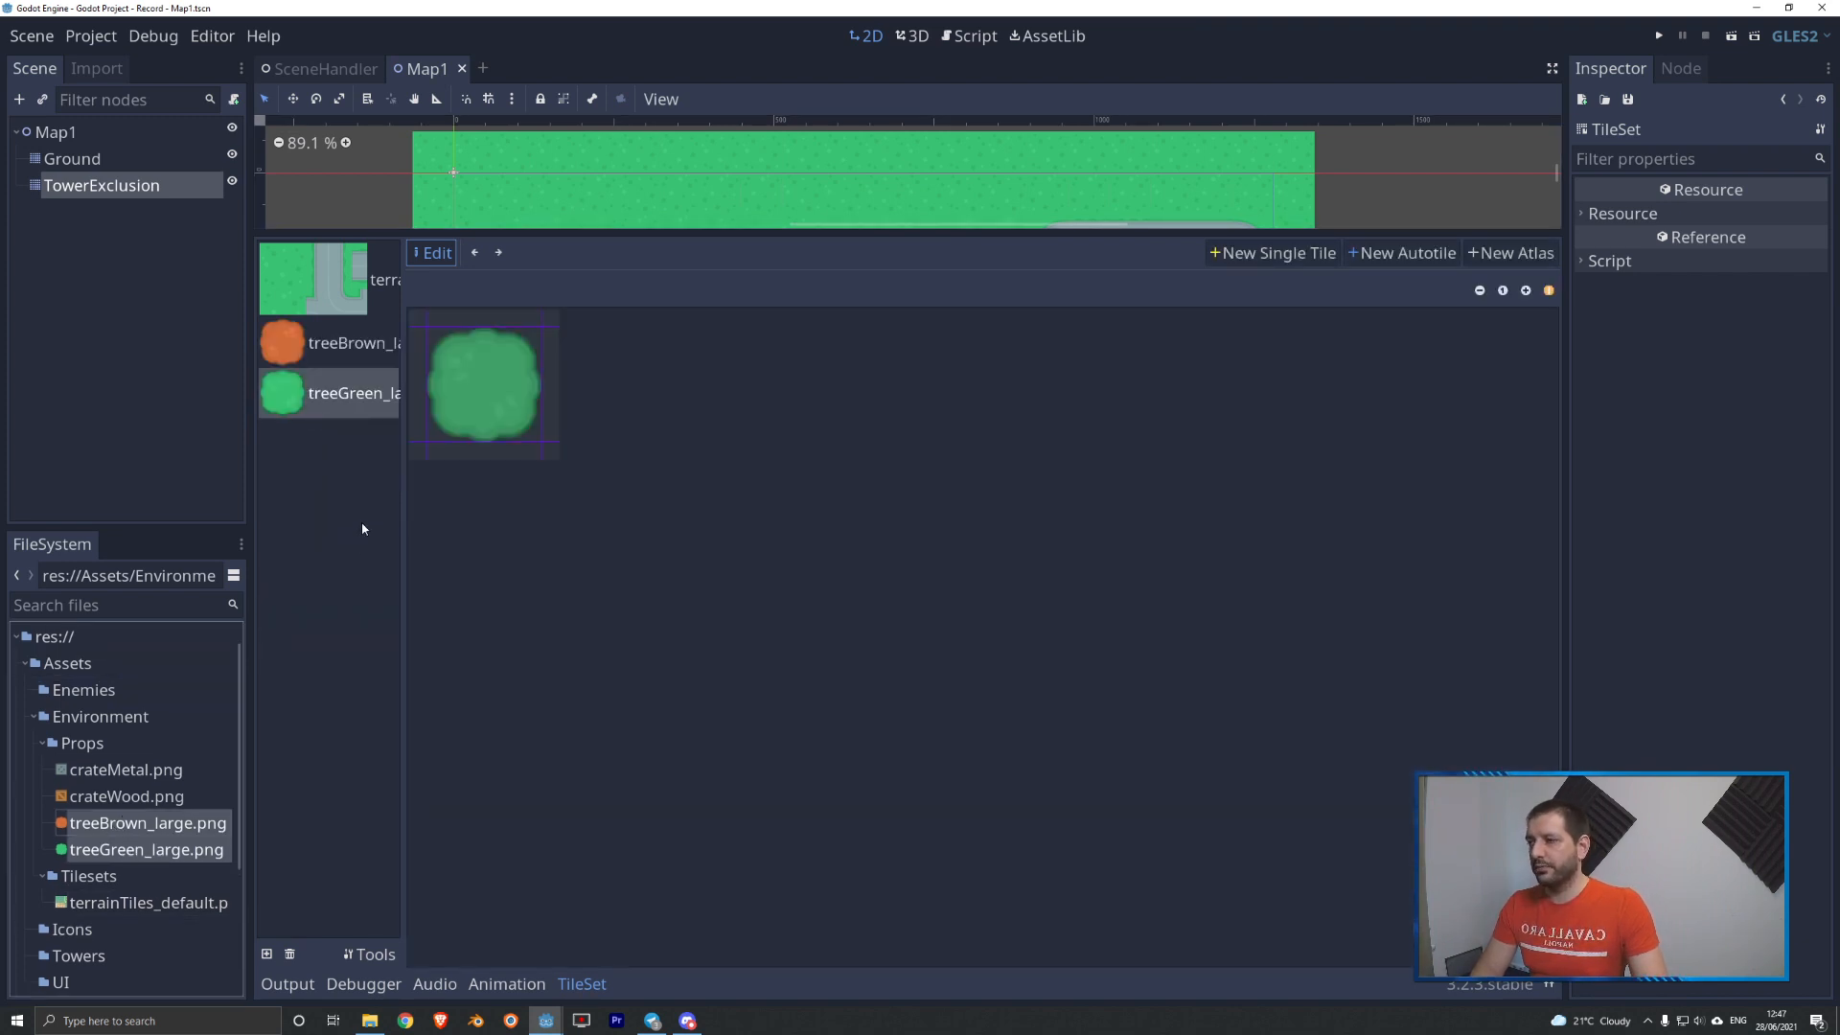
- Create a new single tile covering the whole tree from each of the brown and green tree textures
{"action": "left_click", "coordinate": [331, 357]}
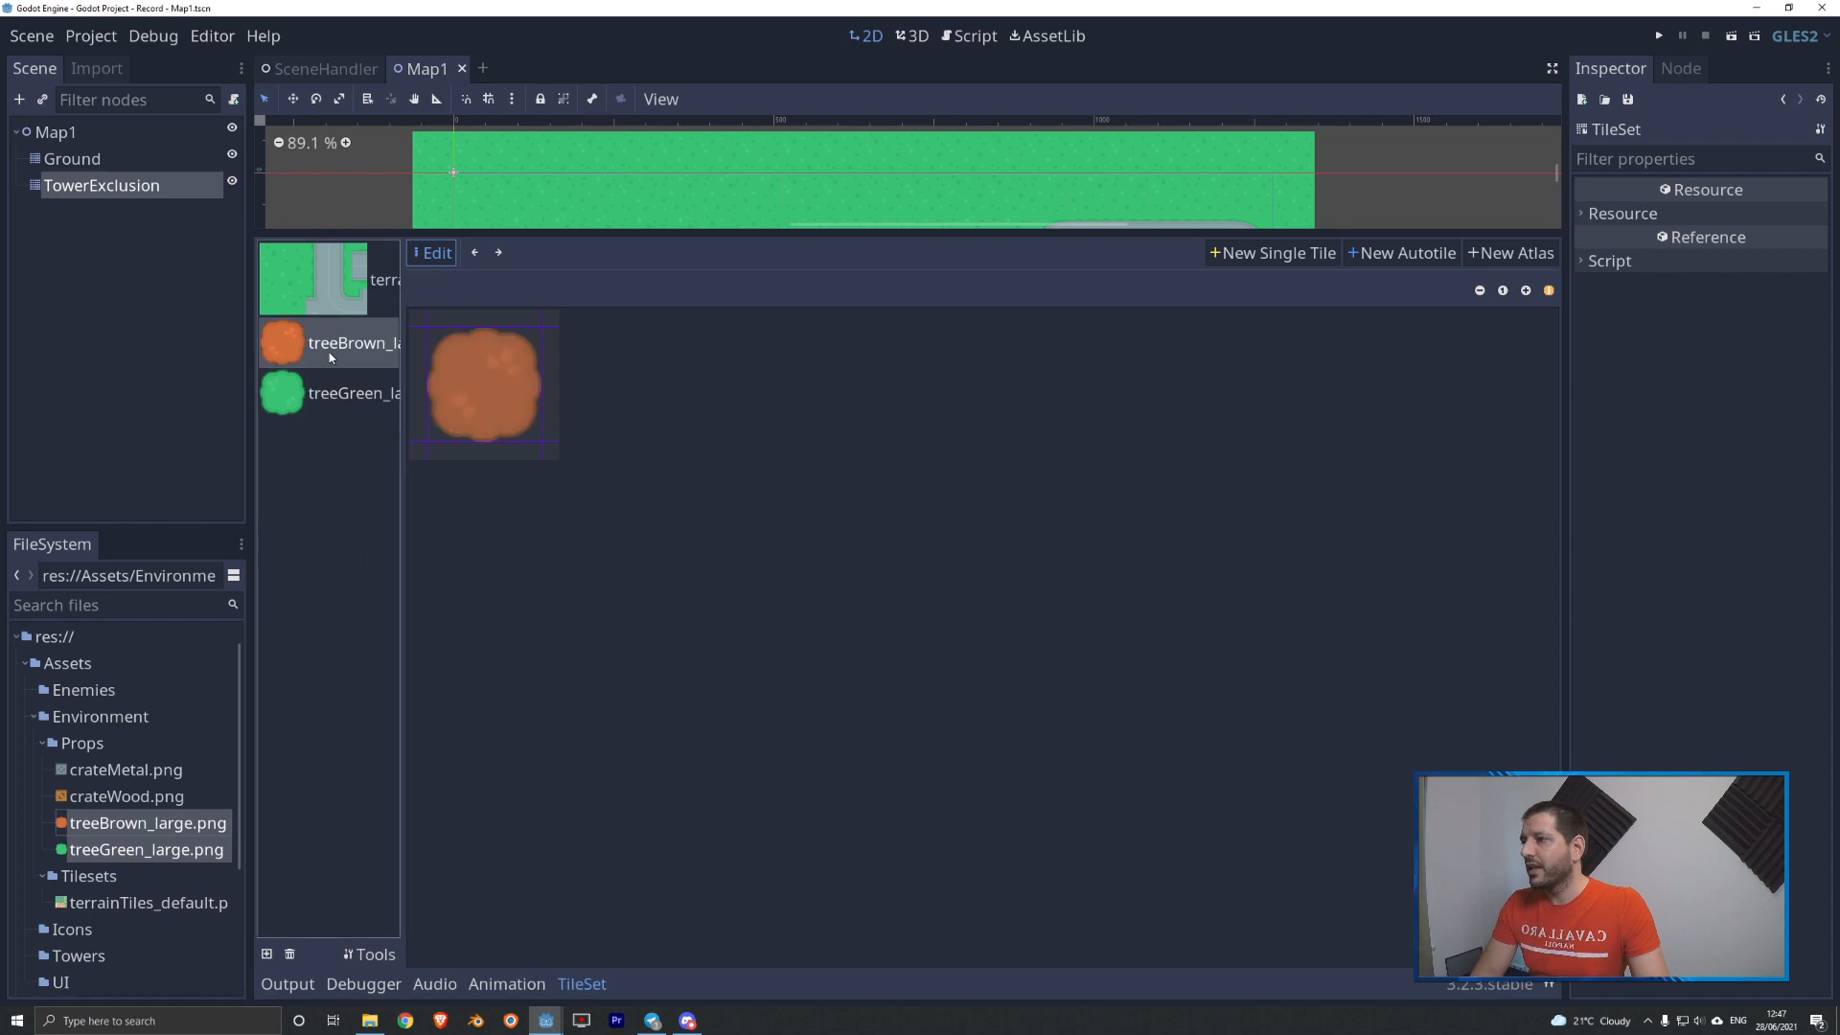
{"action": "left_click", "coordinate": [1273, 252]}
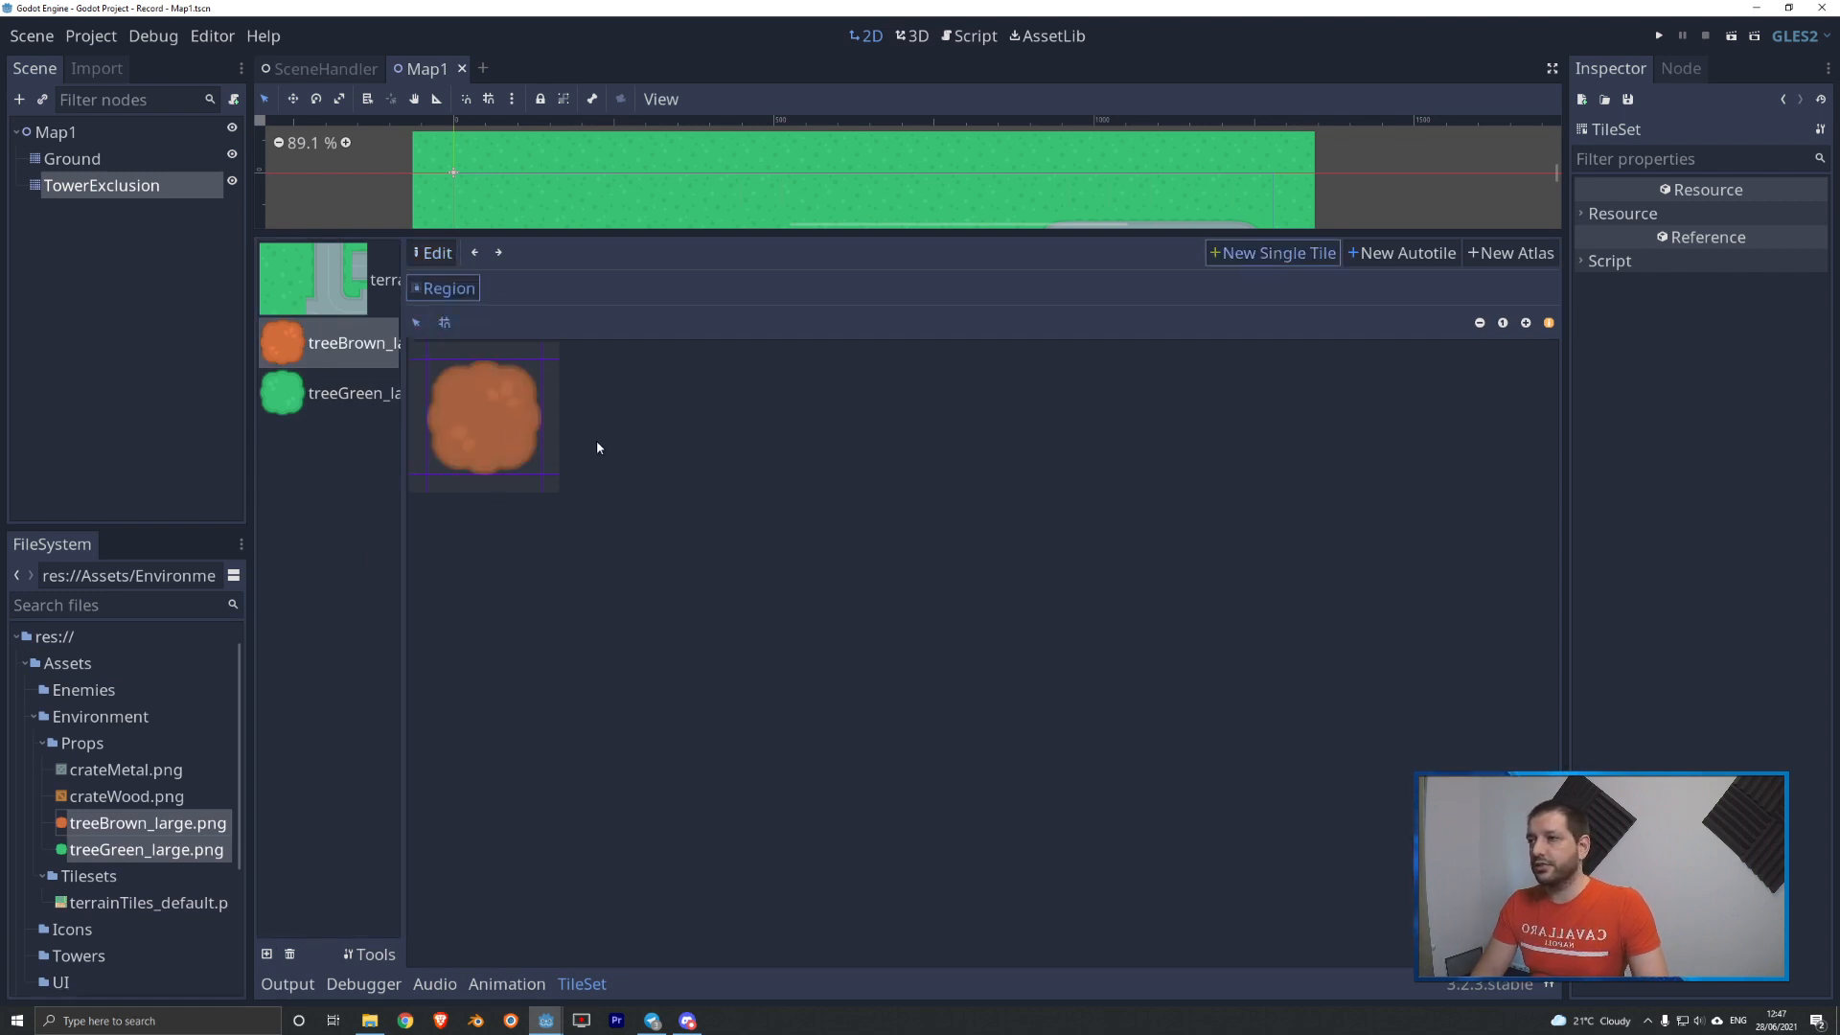
{"action": "left_click", "coordinate": [490, 431]}
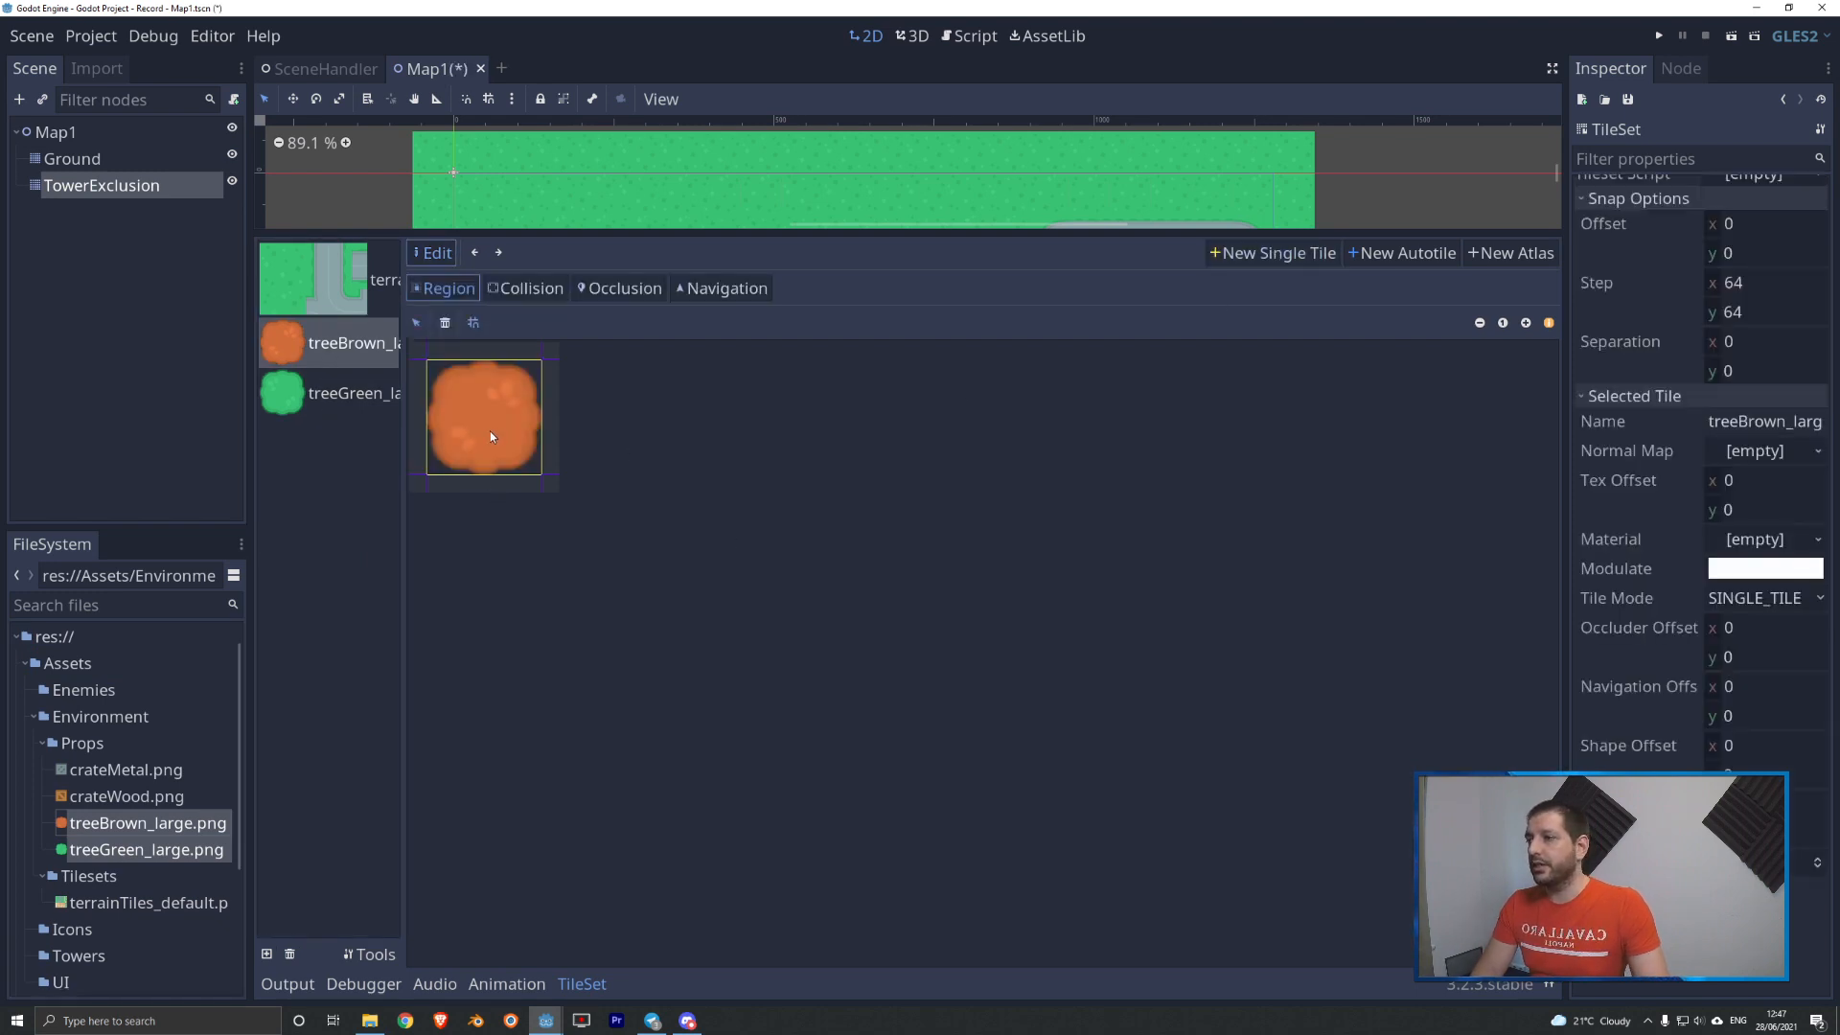
{"action": "left_click", "coordinate": [331, 403]}
{"action": "left_click", "coordinate": [1272, 252]}
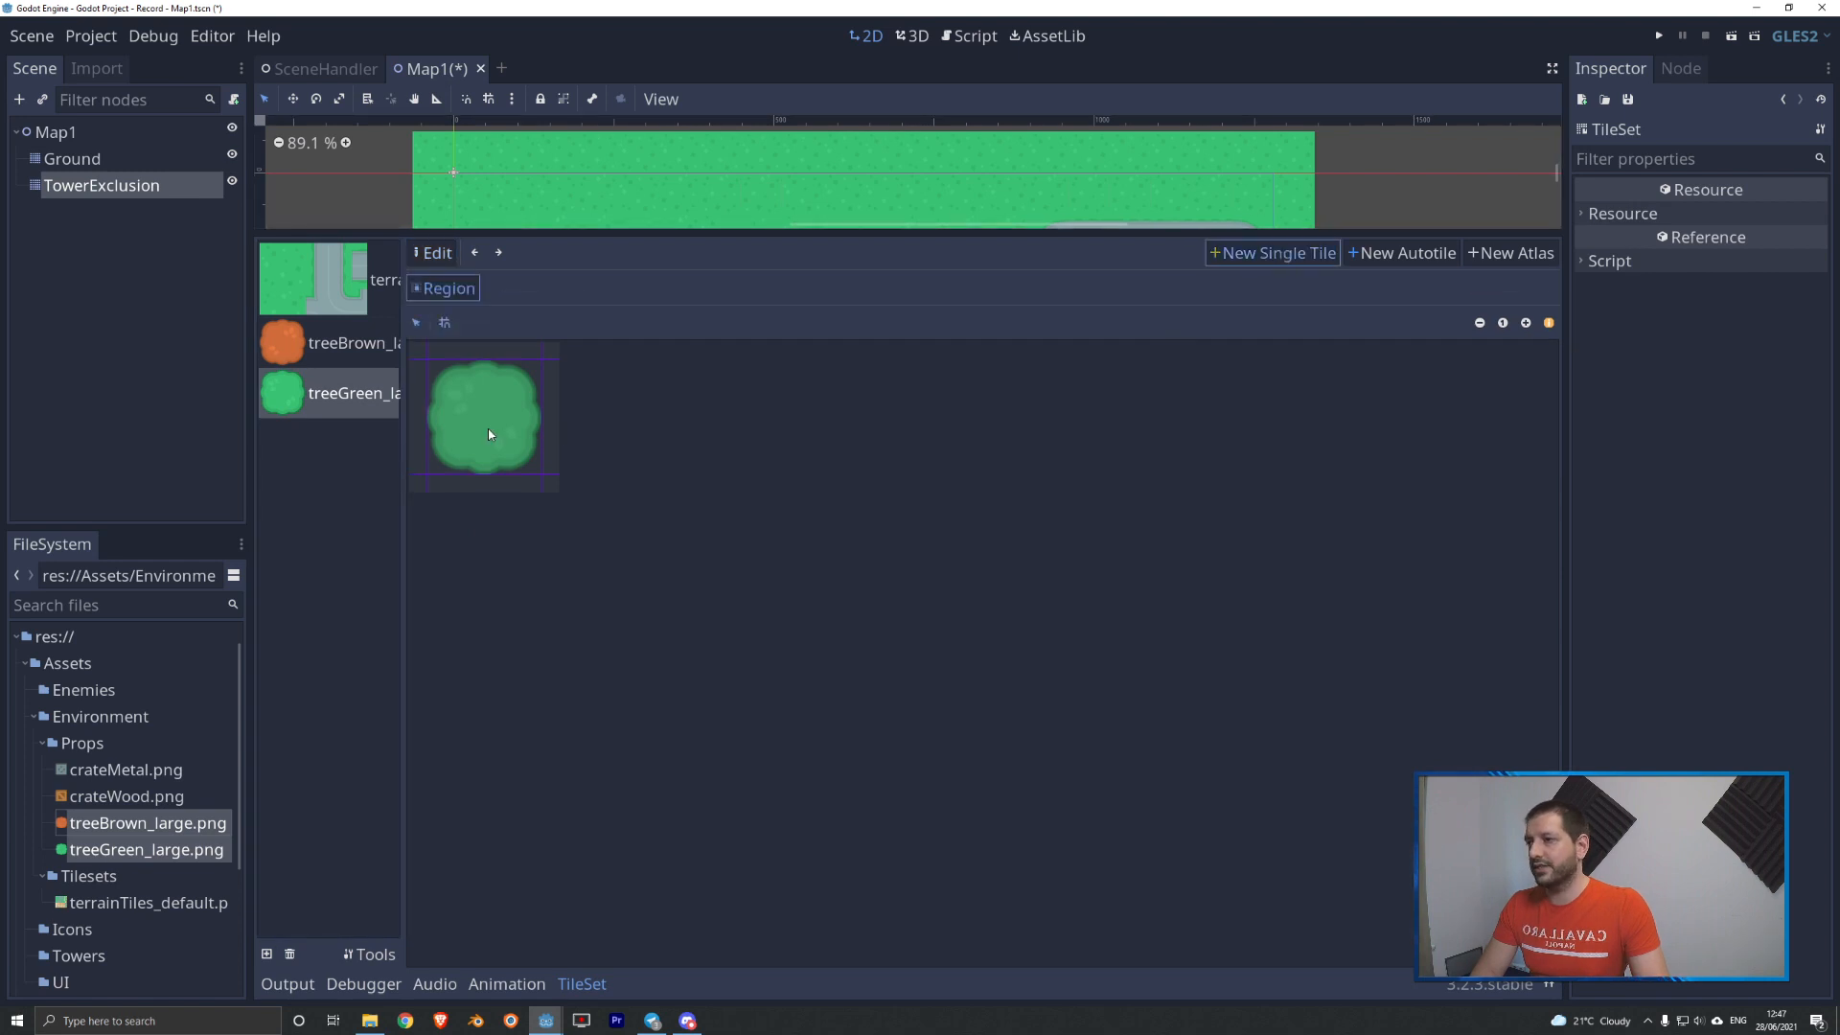
{"action": "left_click", "coordinate": [456, 419]}
- Scatter brown tree tiles over the grass on TowerExclusion, around the road and inside the square loop
{"action": "left_click", "coordinate": [98, 189]}
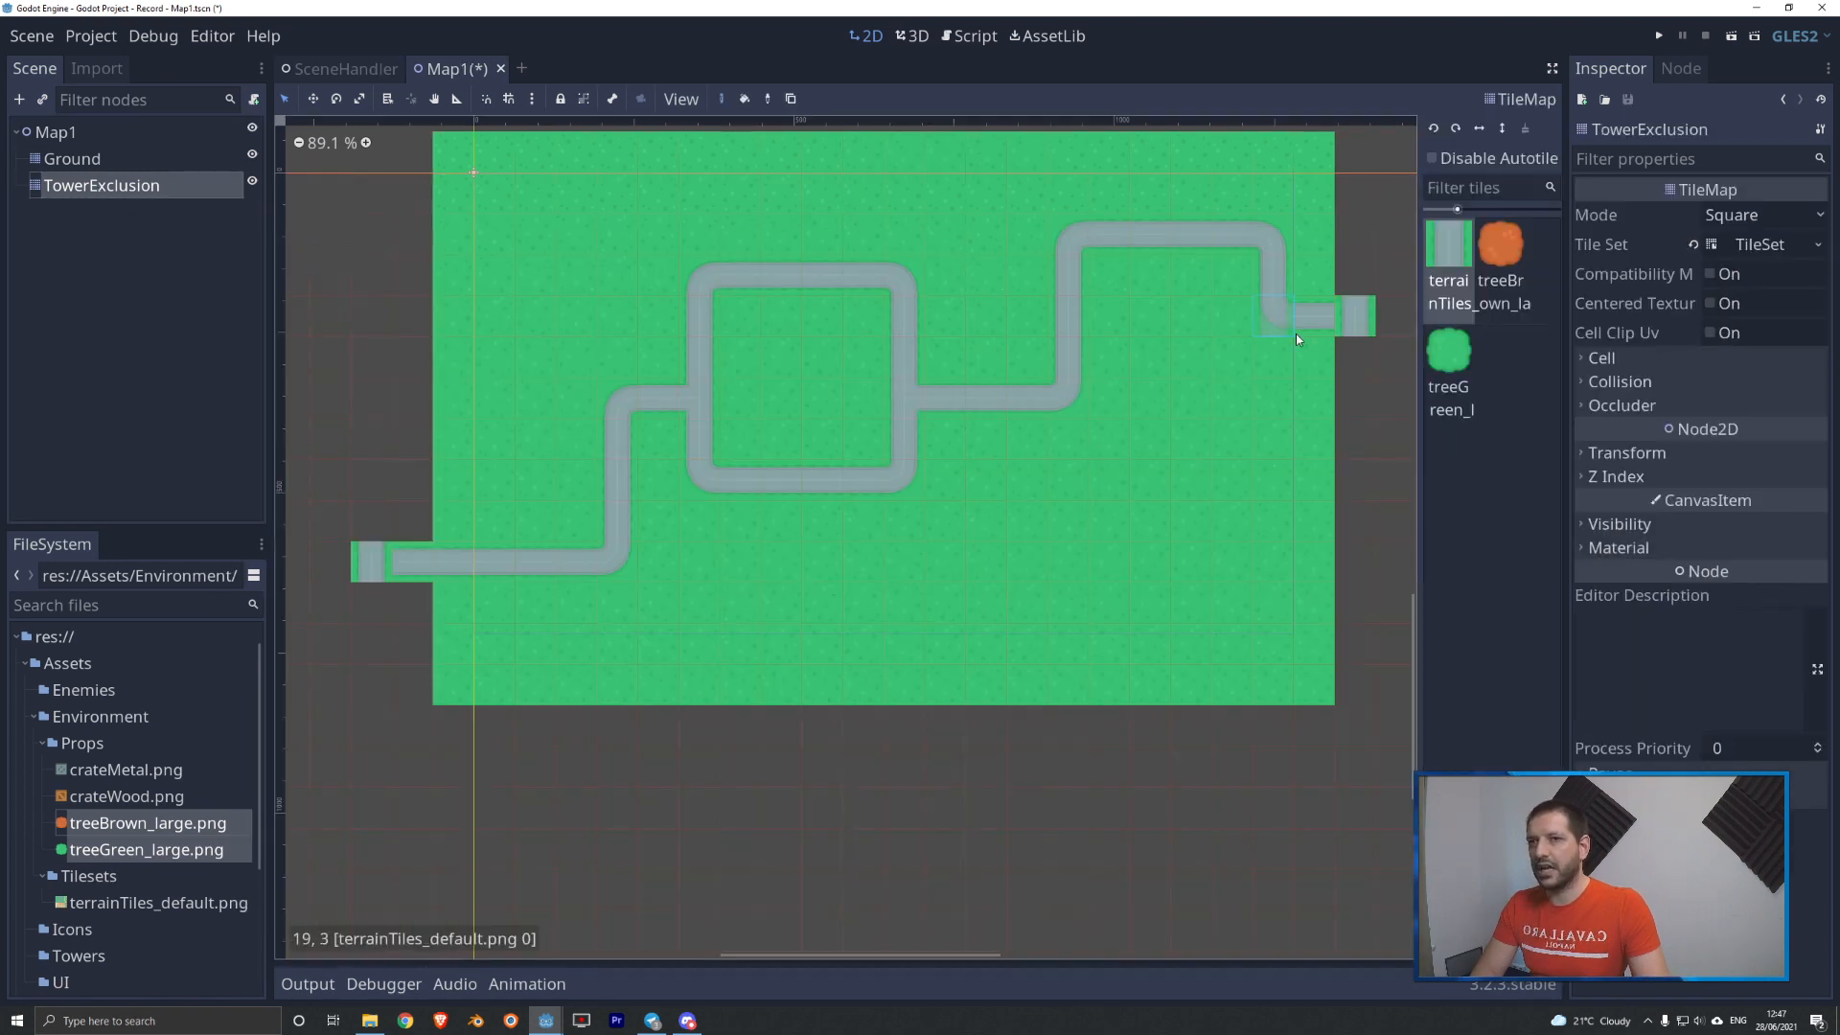
{"action": "left_click", "coordinate": [1176, 520]}
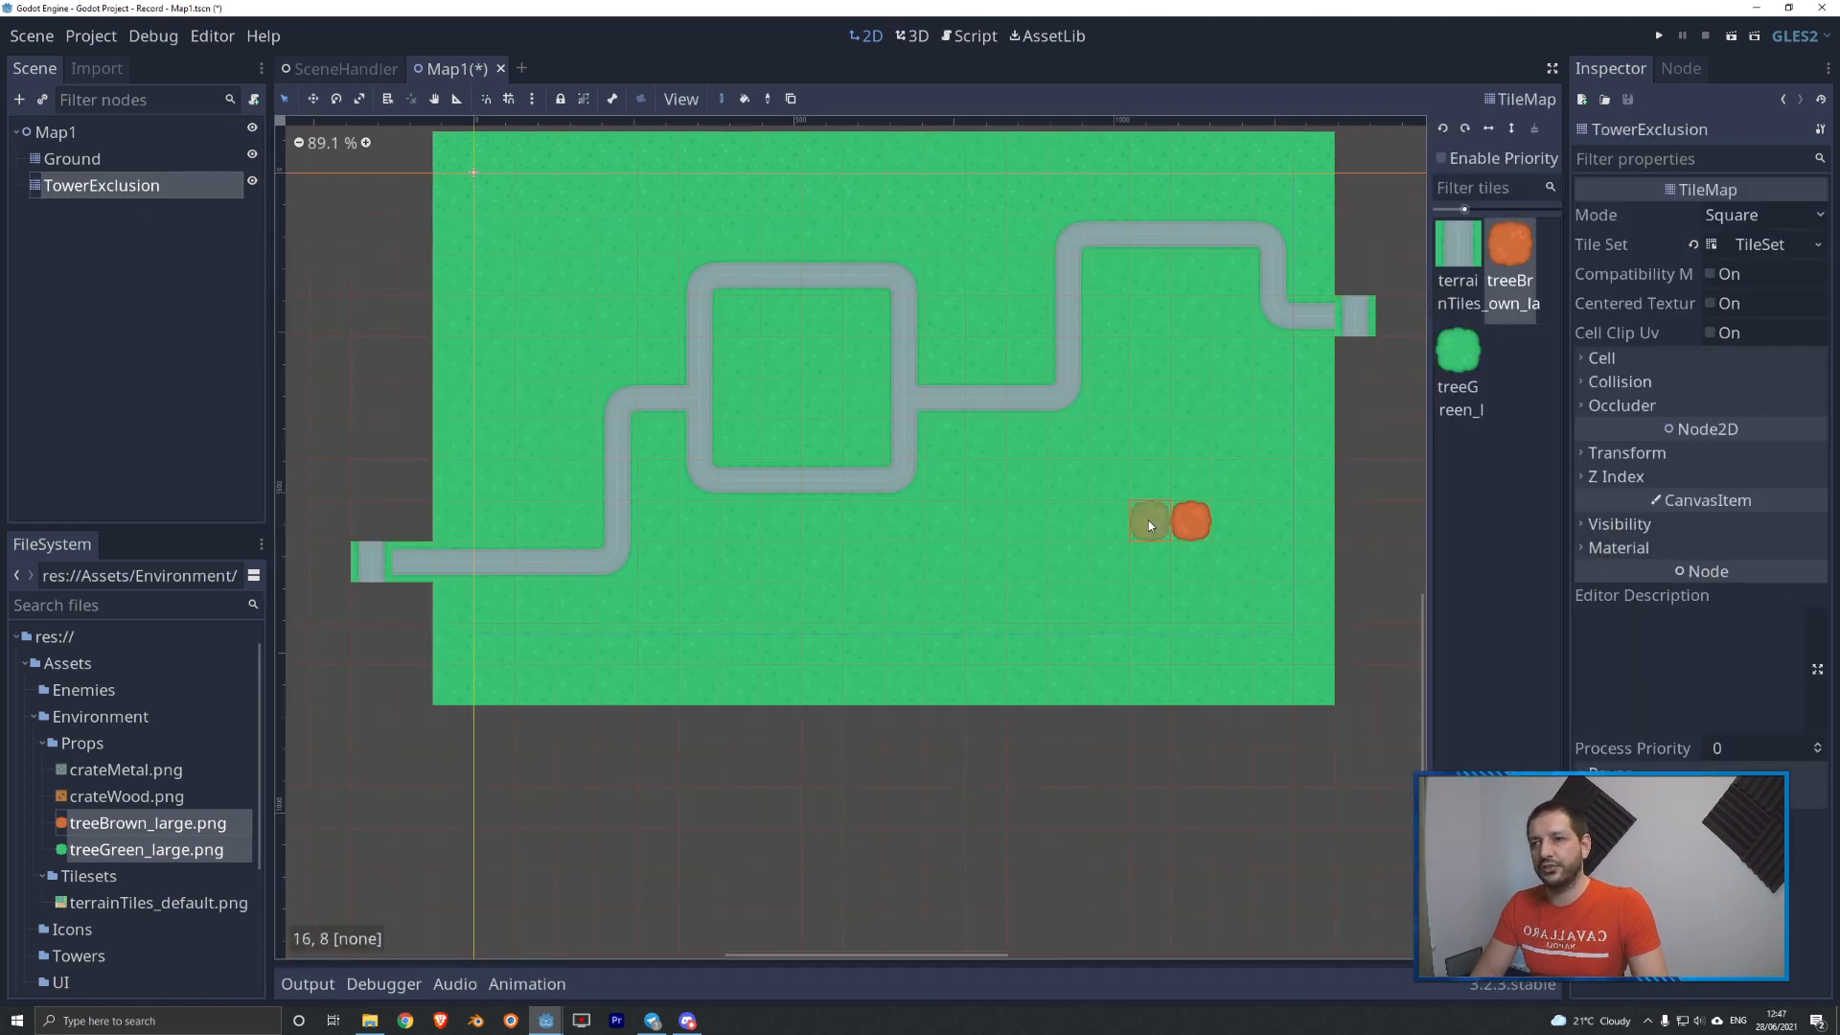
{"action": "left_click", "coordinate": [1069, 519]}
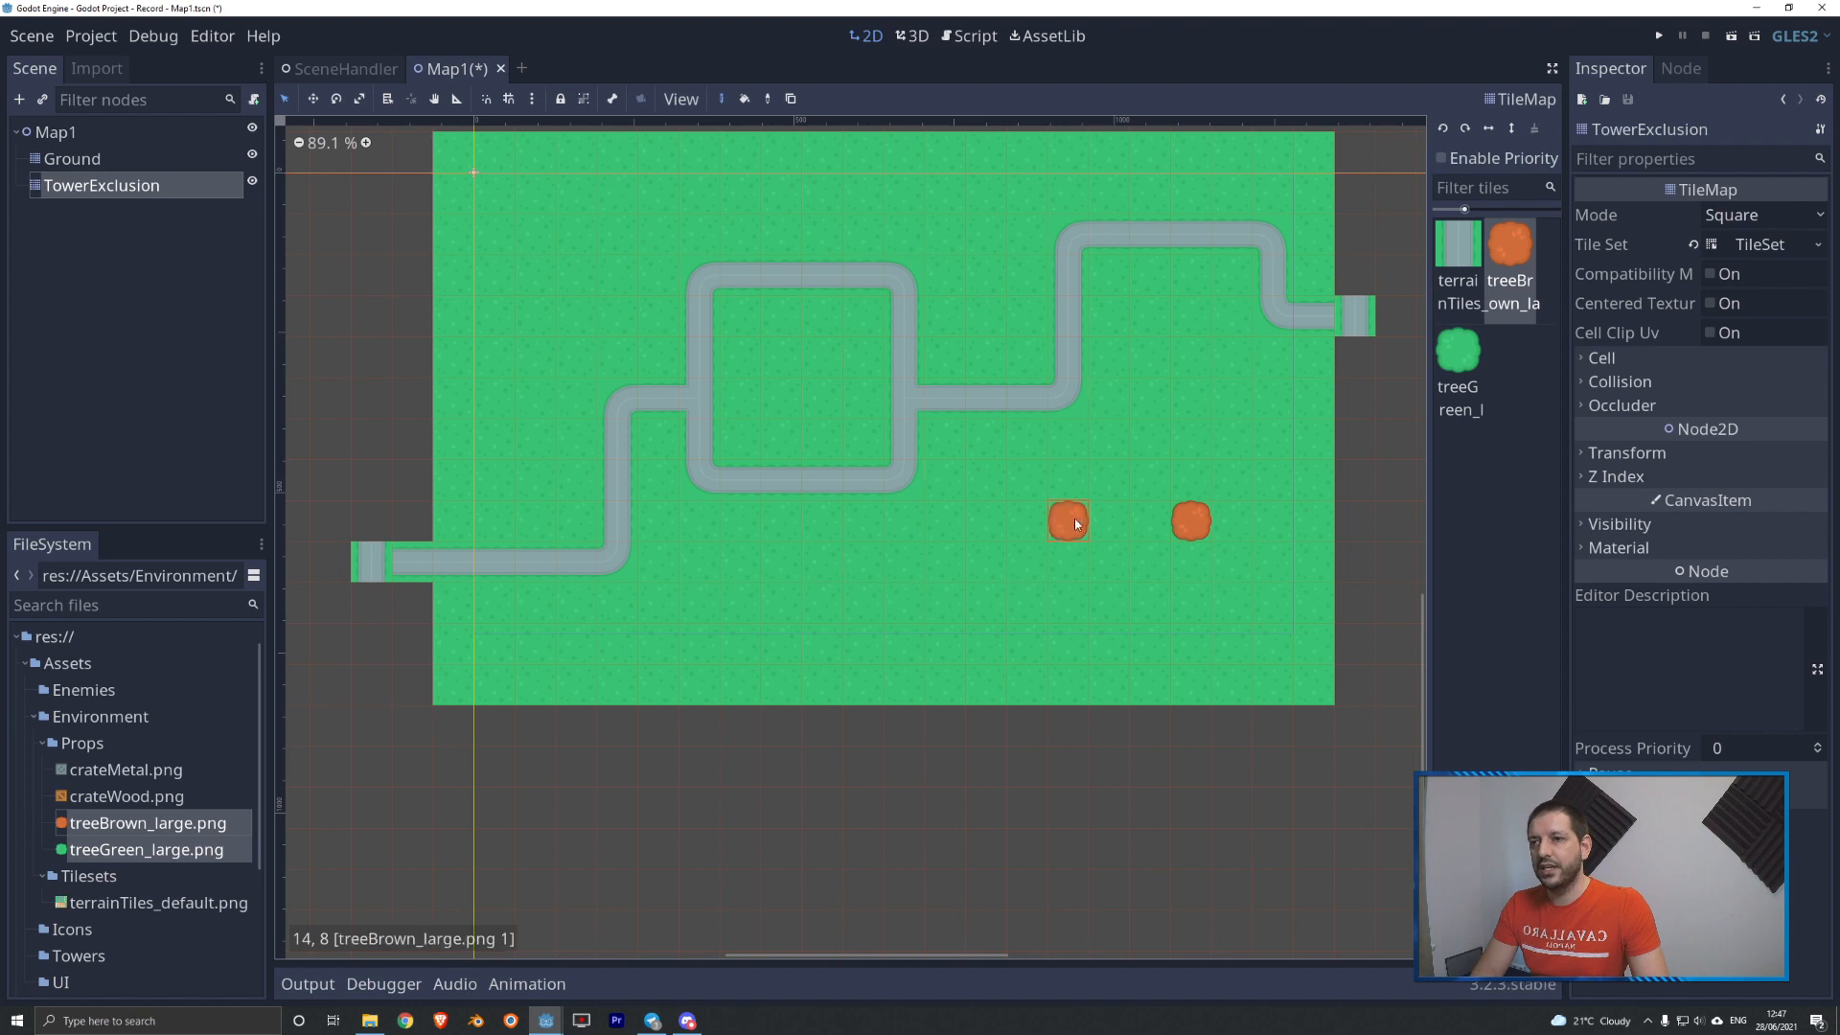
{"action": "left_click", "coordinate": [1000, 189]}
{"action": "left_click", "coordinate": [578, 235]}
{"action": "left_click", "coordinate": [536, 399]}
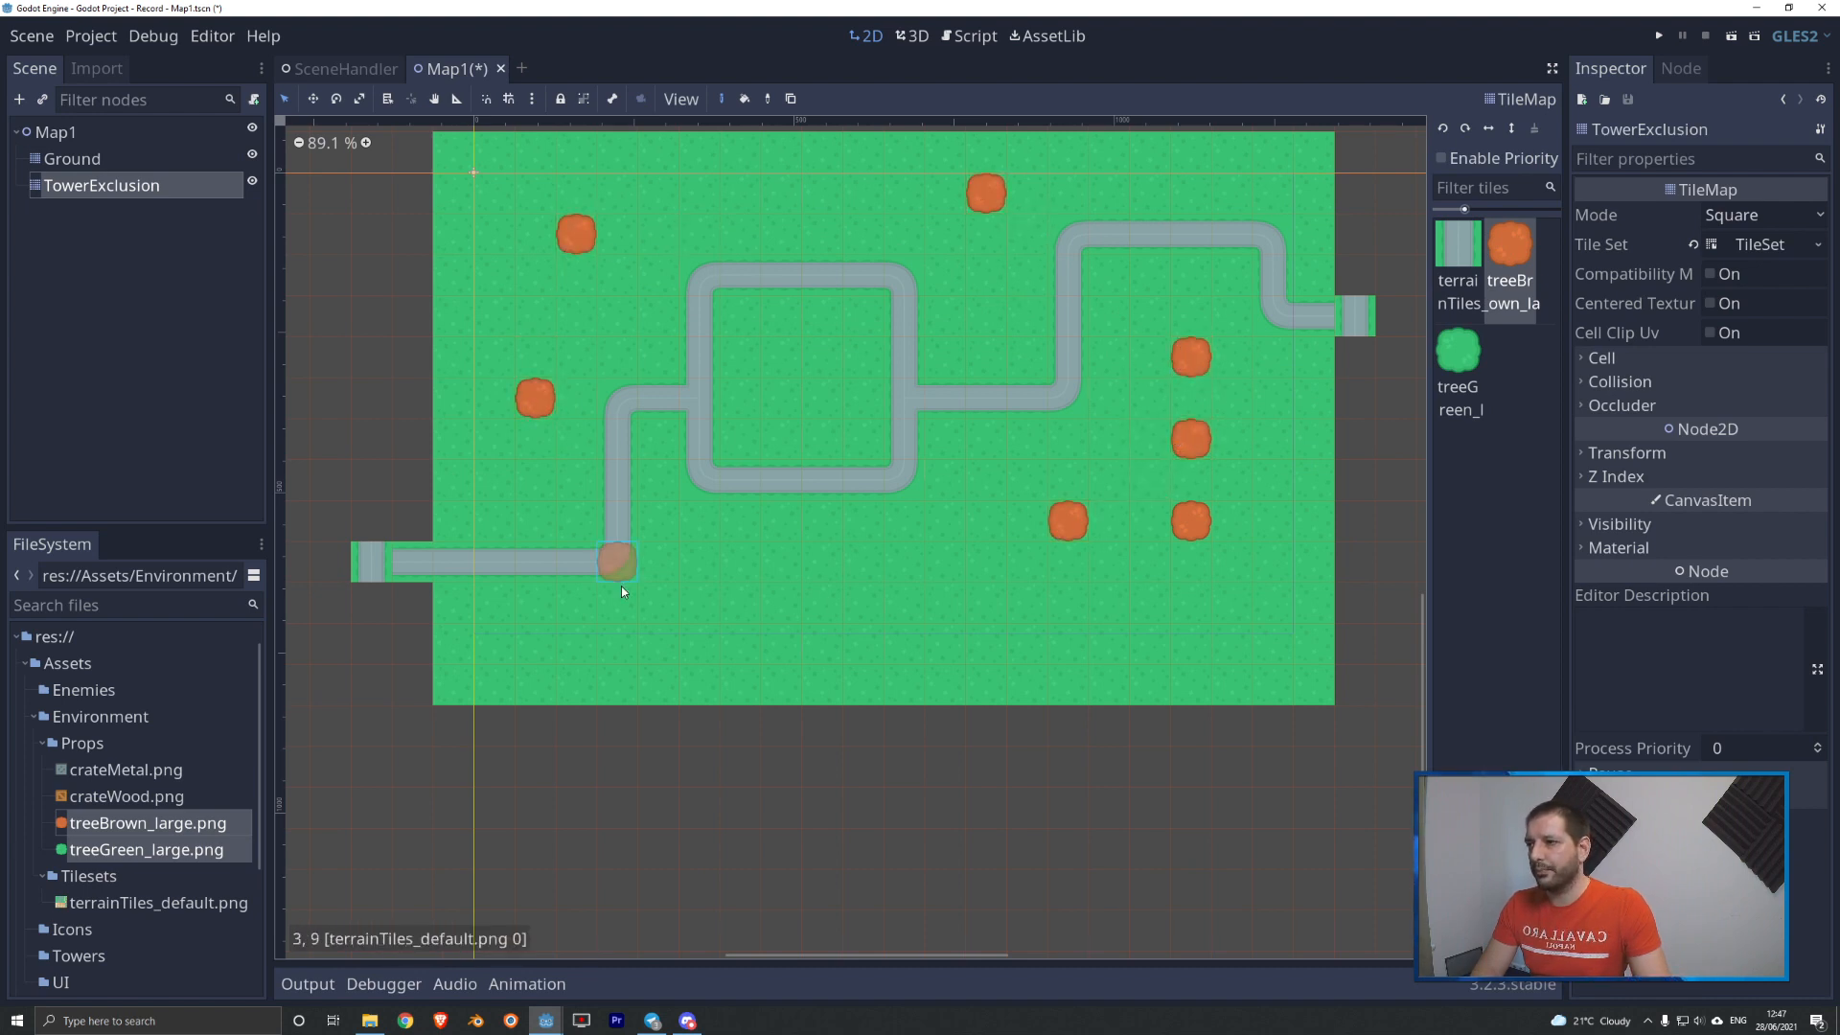
{"action": "left_click", "coordinate": [667, 608]}
{"action": "left_click", "coordinate": [906, 522]}
{"action": "left_click", "coordinate": [814, 402]}
{"action": "left_click", "coordinate": [783, 324]}
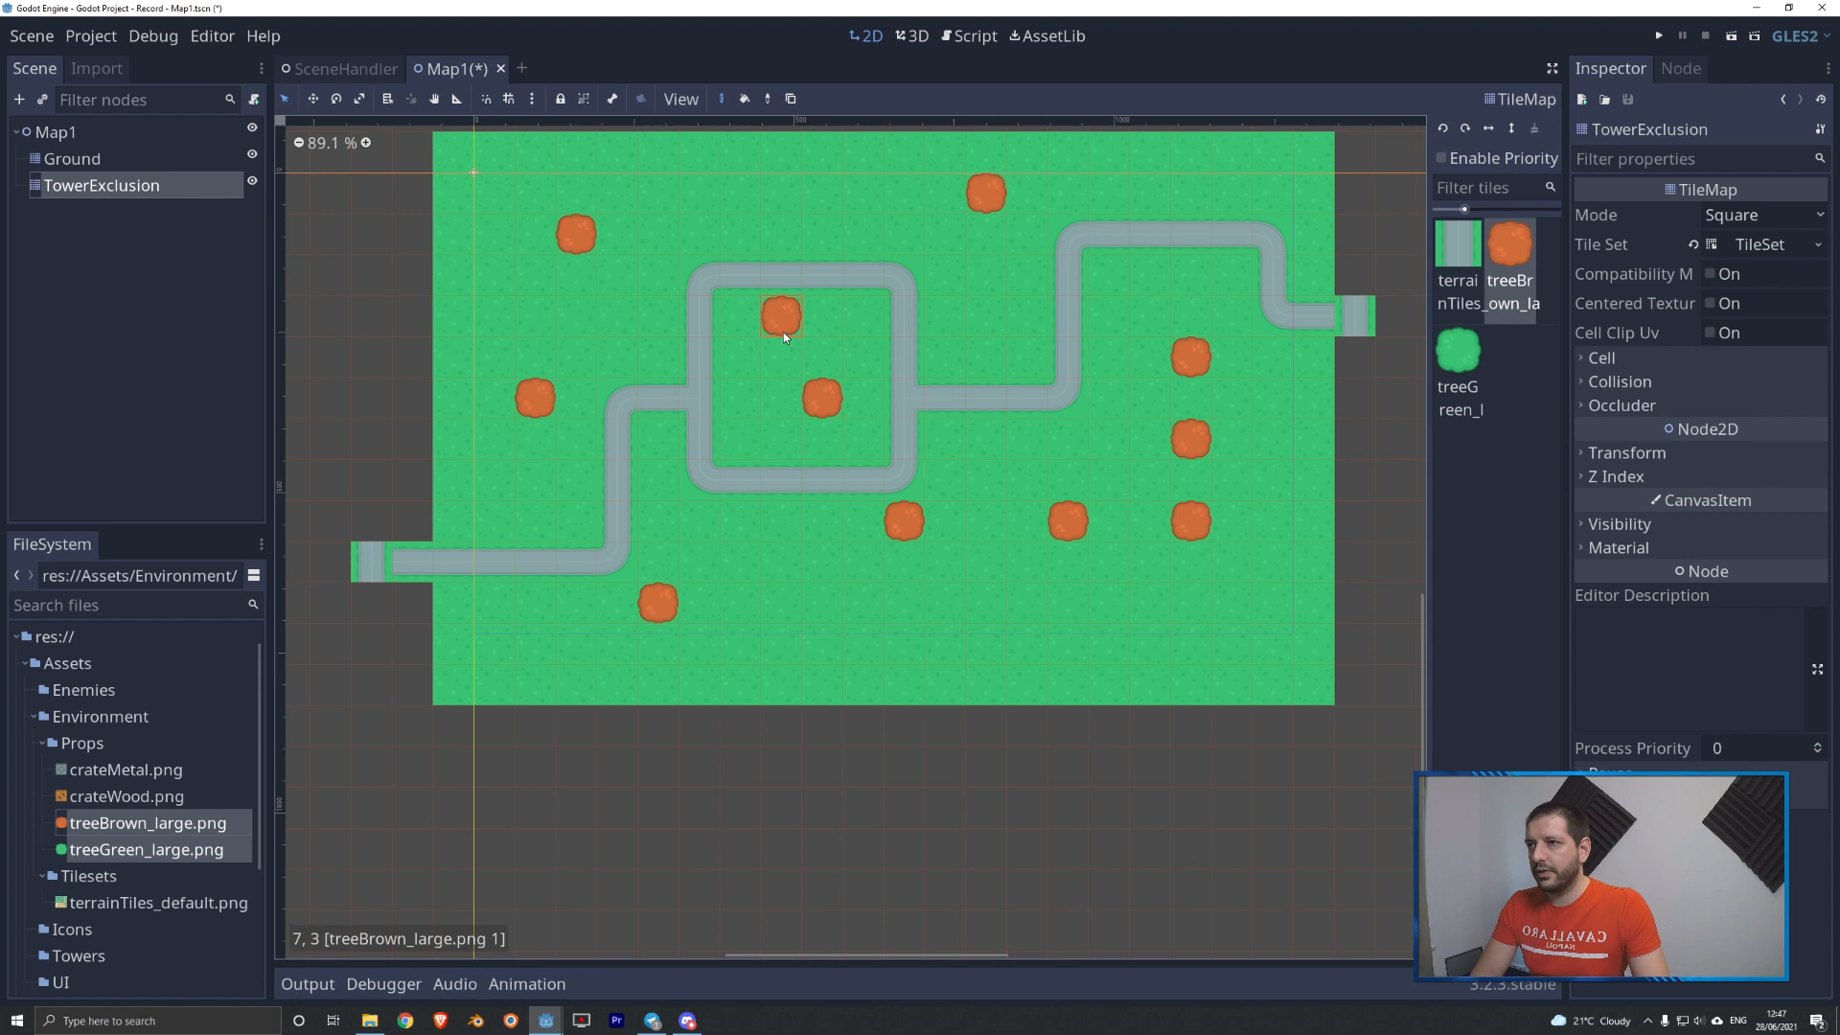
- Scatter green tree tiles among the brown trees on TowerExclusion, around the road and inside the loop
{"action": "left_click", "coordinate": [1457, 351]}
{"action": "left_click", "coordinate": [1028, 603]}
{"action": "left_click", "coordinate": [863, 602]}
{"action": "left_click", "coordinate": [1027, 439]}
{"action": "left_click", "coordinate": [987, 316]}
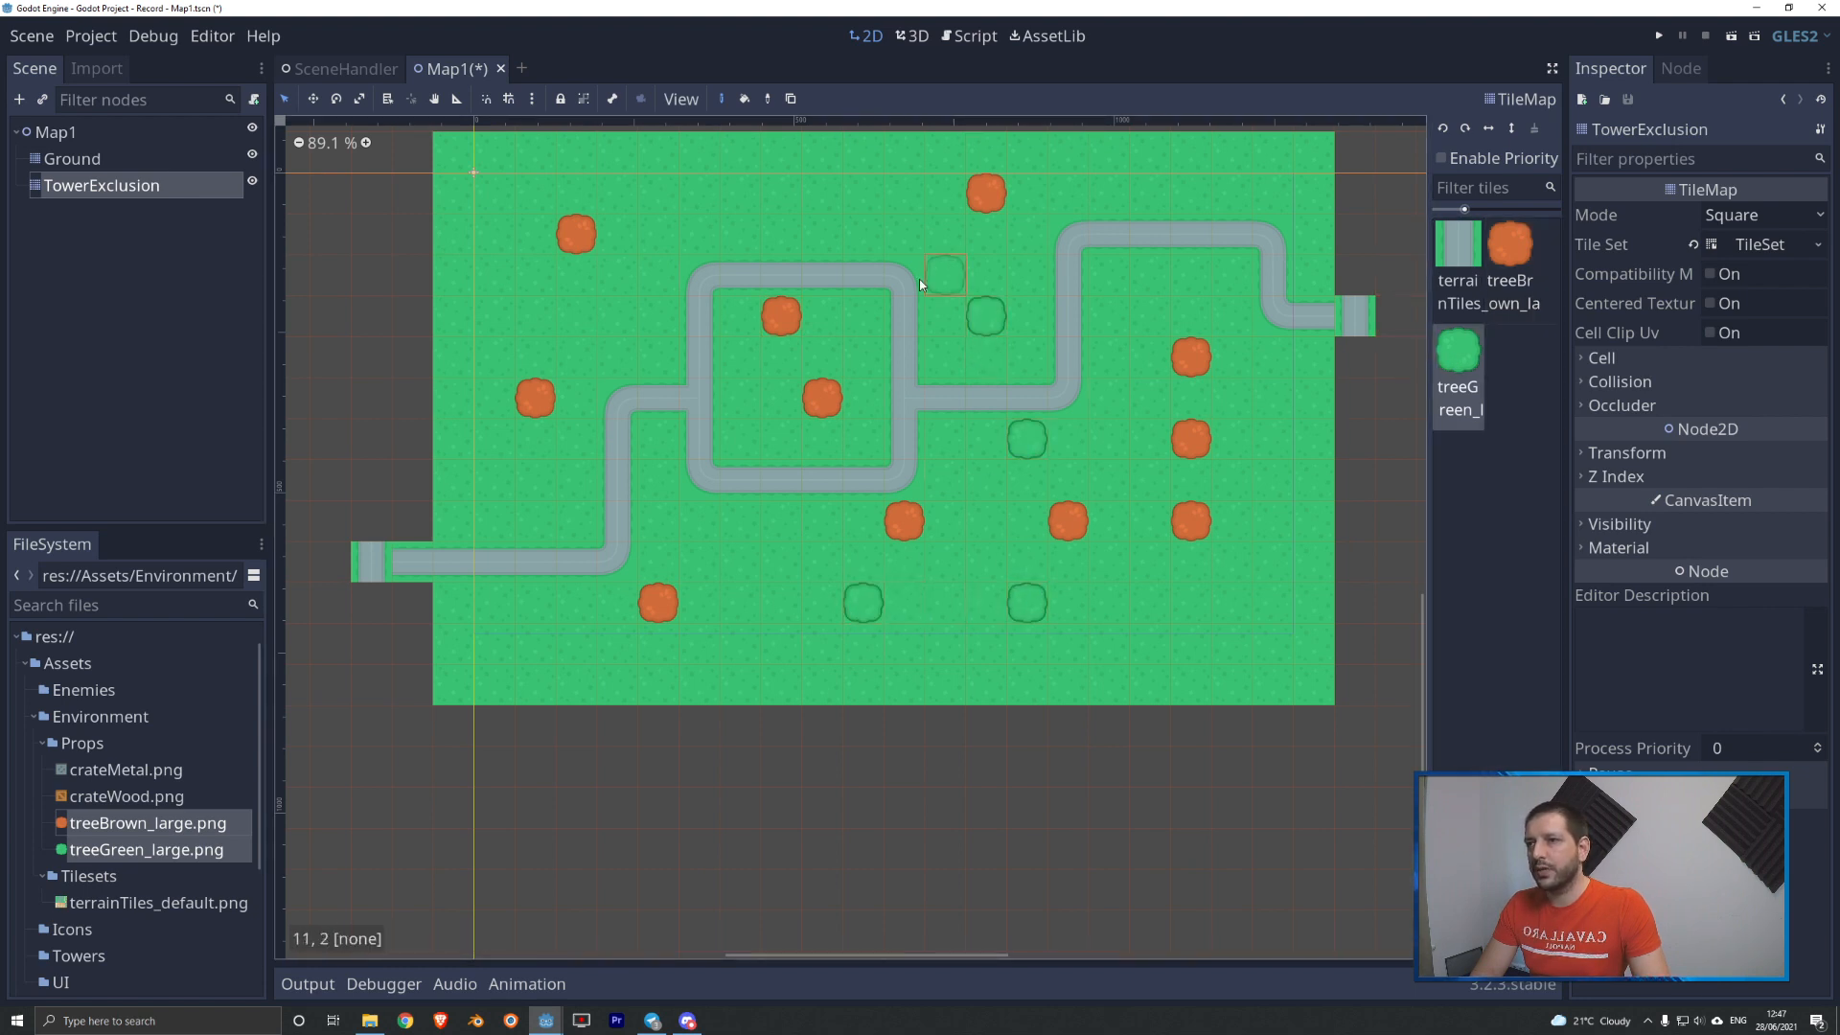
{"action": "left_click", "coordinate": [781, 193]}
{"action": "left_click", "coordinate": [659, 307]}
{"action": "left_click", "coordinate": [495, 316]}
{"action": "left_click", "coordinate": [537, 523]}
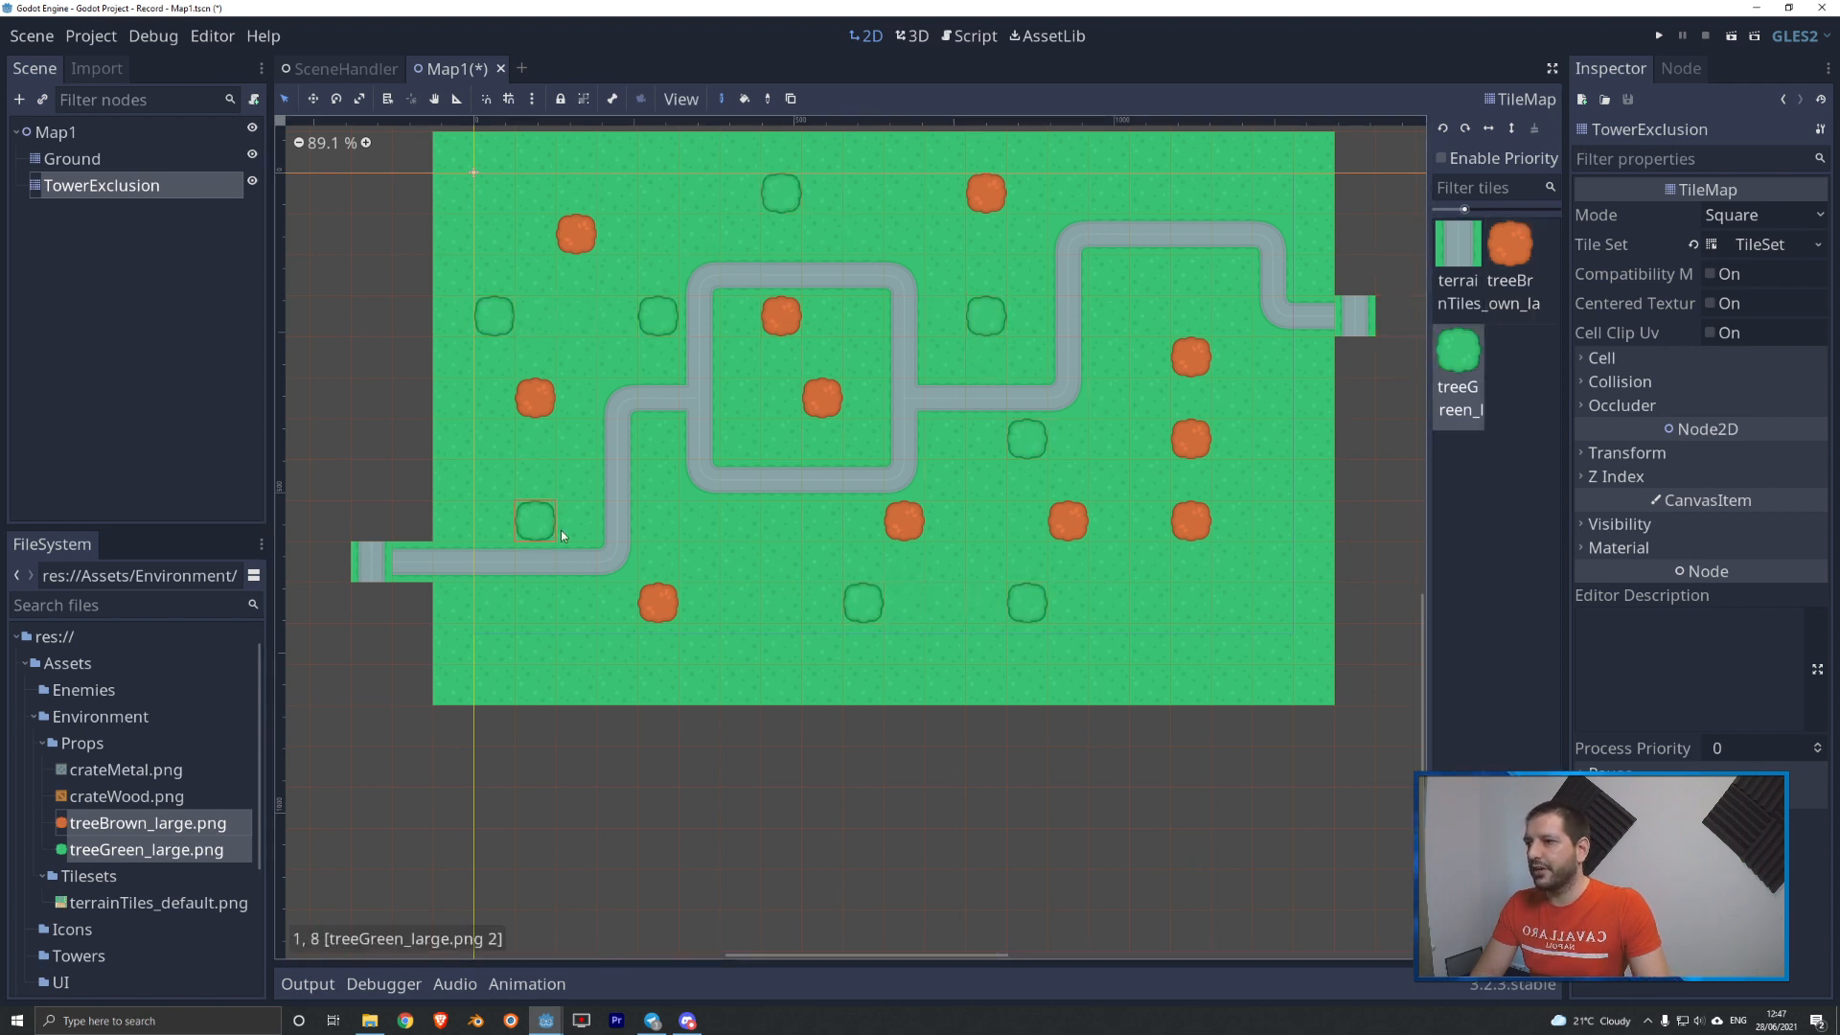
{"action": "left_click", "coordinate": [699, 563]}
{"action": "left_click", "coordinate": [740, 439]}
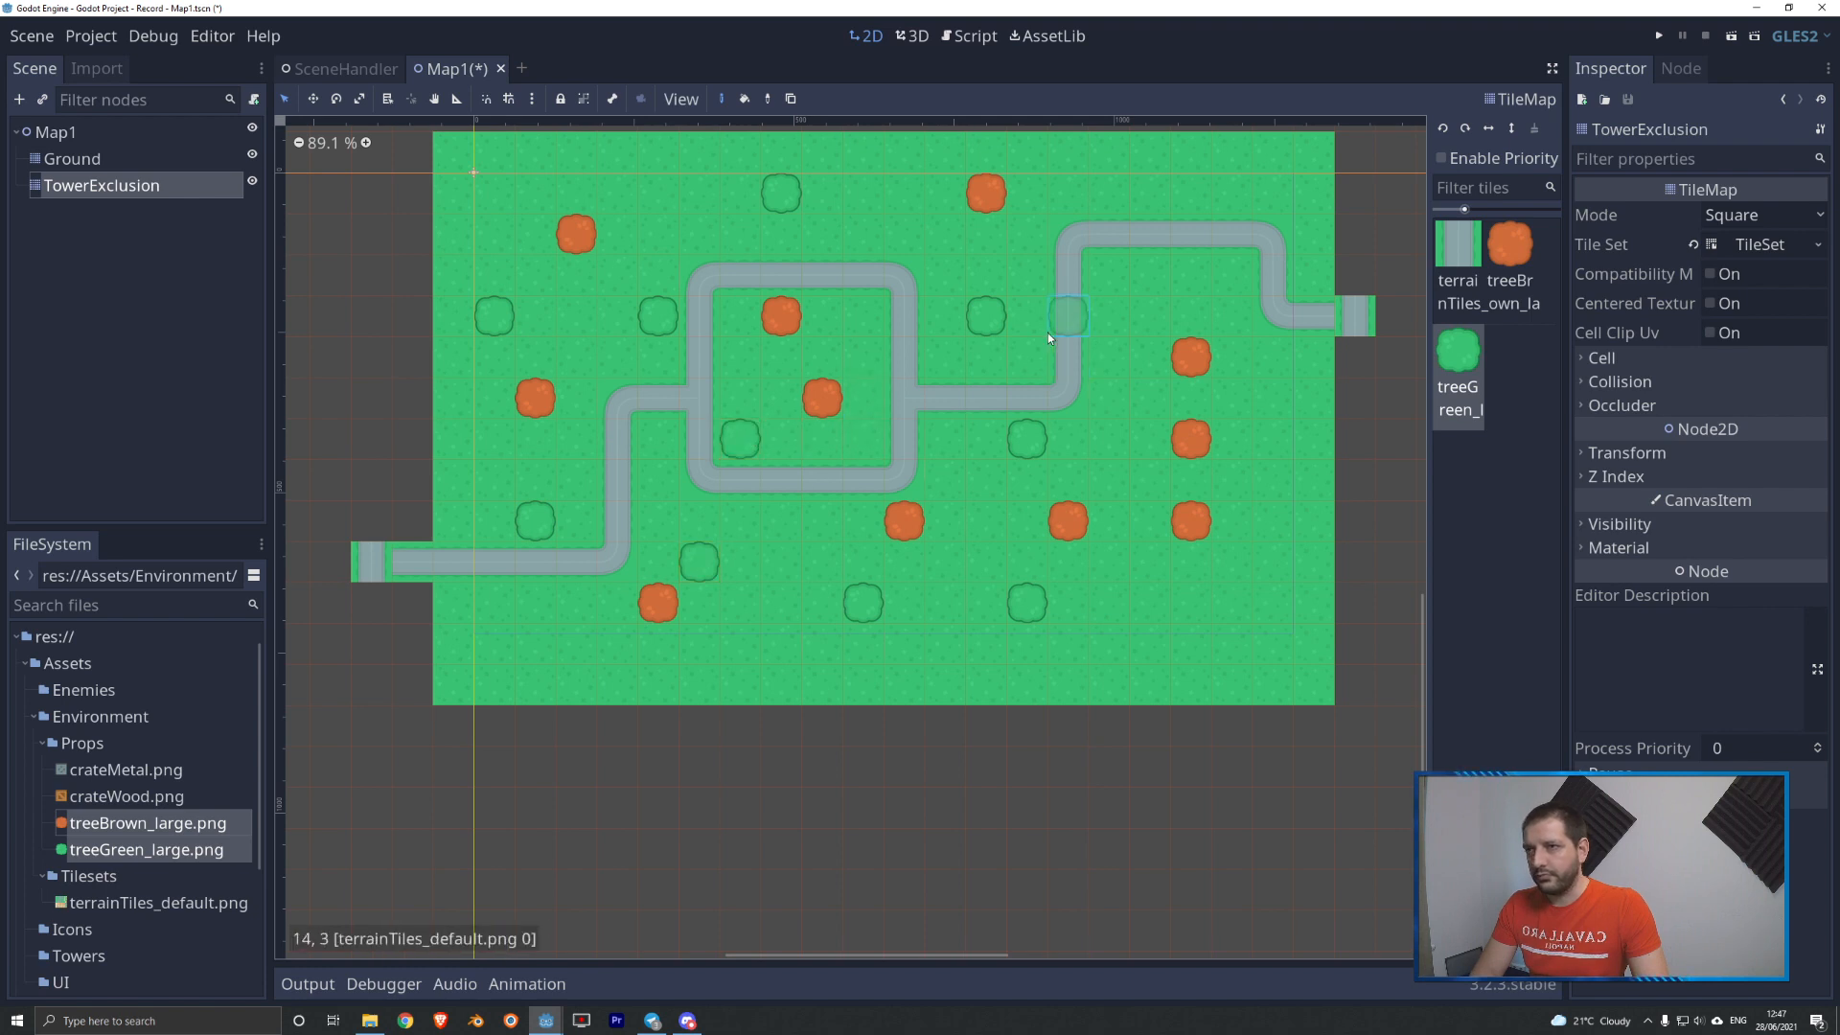
{"action": "left_click", "coordinate": [1126, 283]}
{"action": "left_click", "coordinate": [945, 234]}
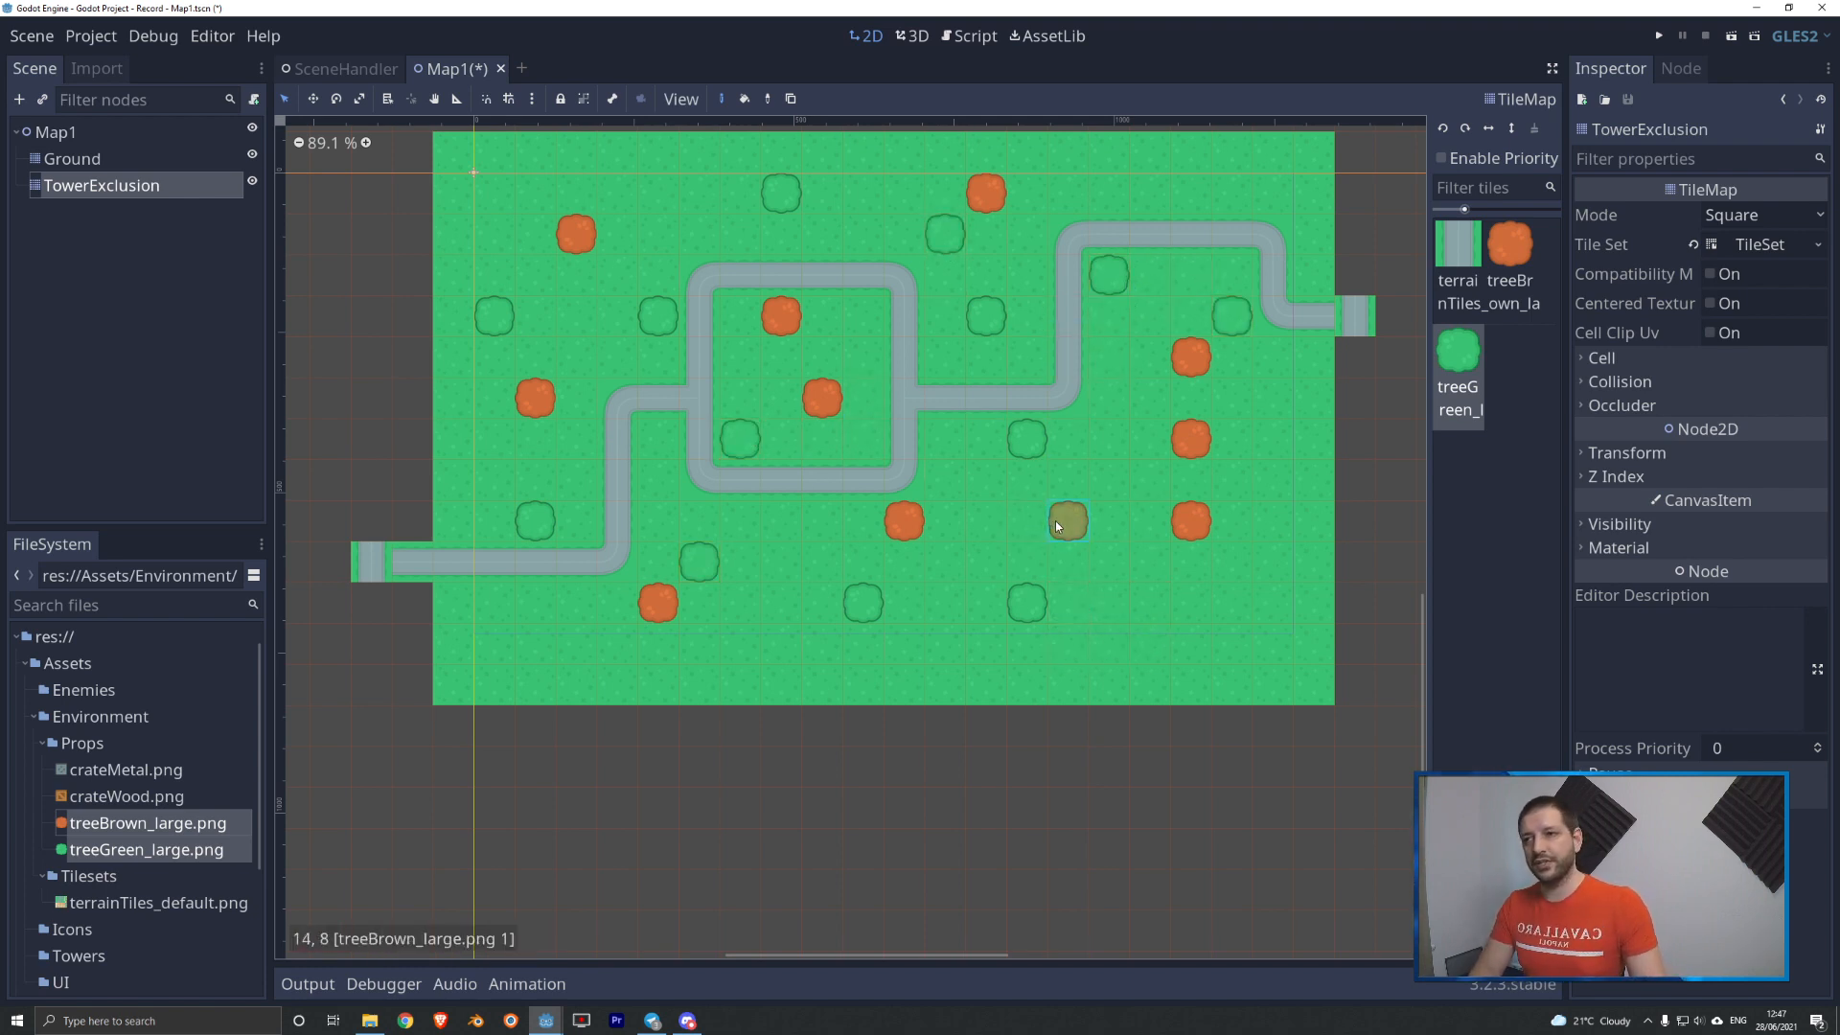
- Examine the tree tiles up close with the Ground layer hidden and shown again
{"action": "scroll", "coordinate": [1066, 491], "scroll_direction": "up", "scroll_amount": 4}
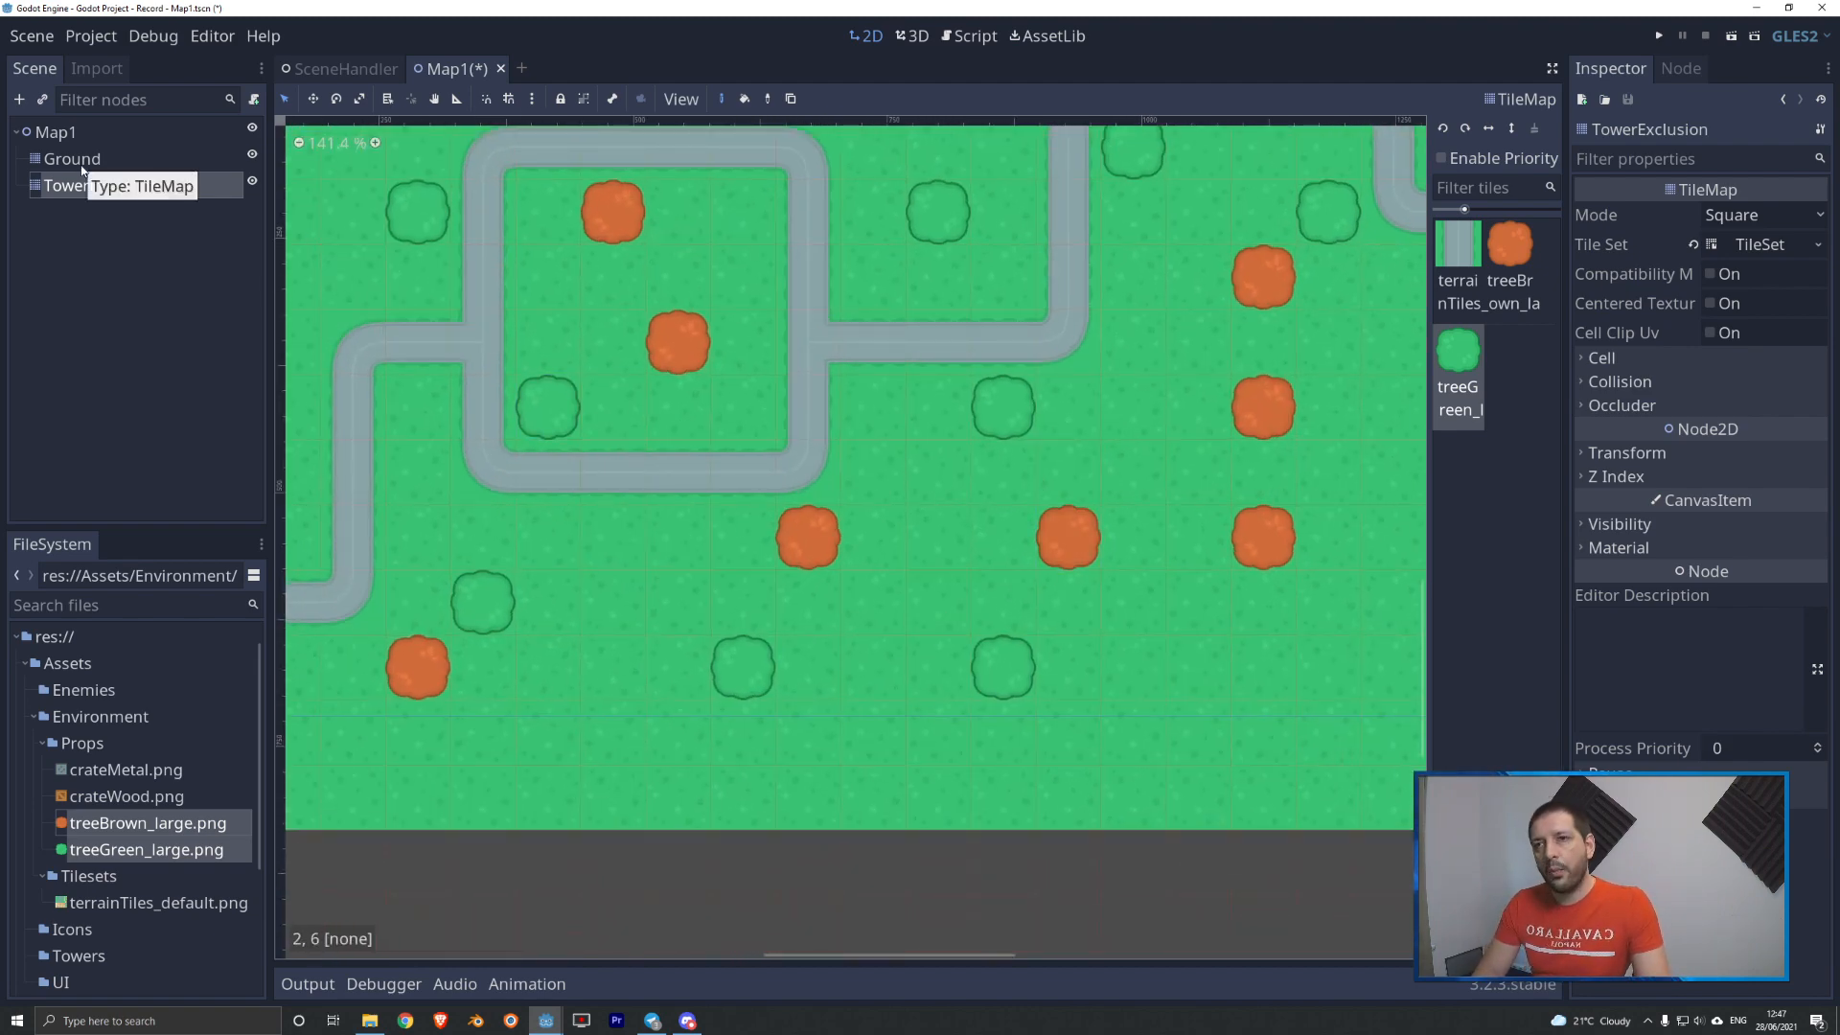
{"action": "scroll", "coordinate": [977, 441], "scroll_direction": "up", "scroll_amount": 4}
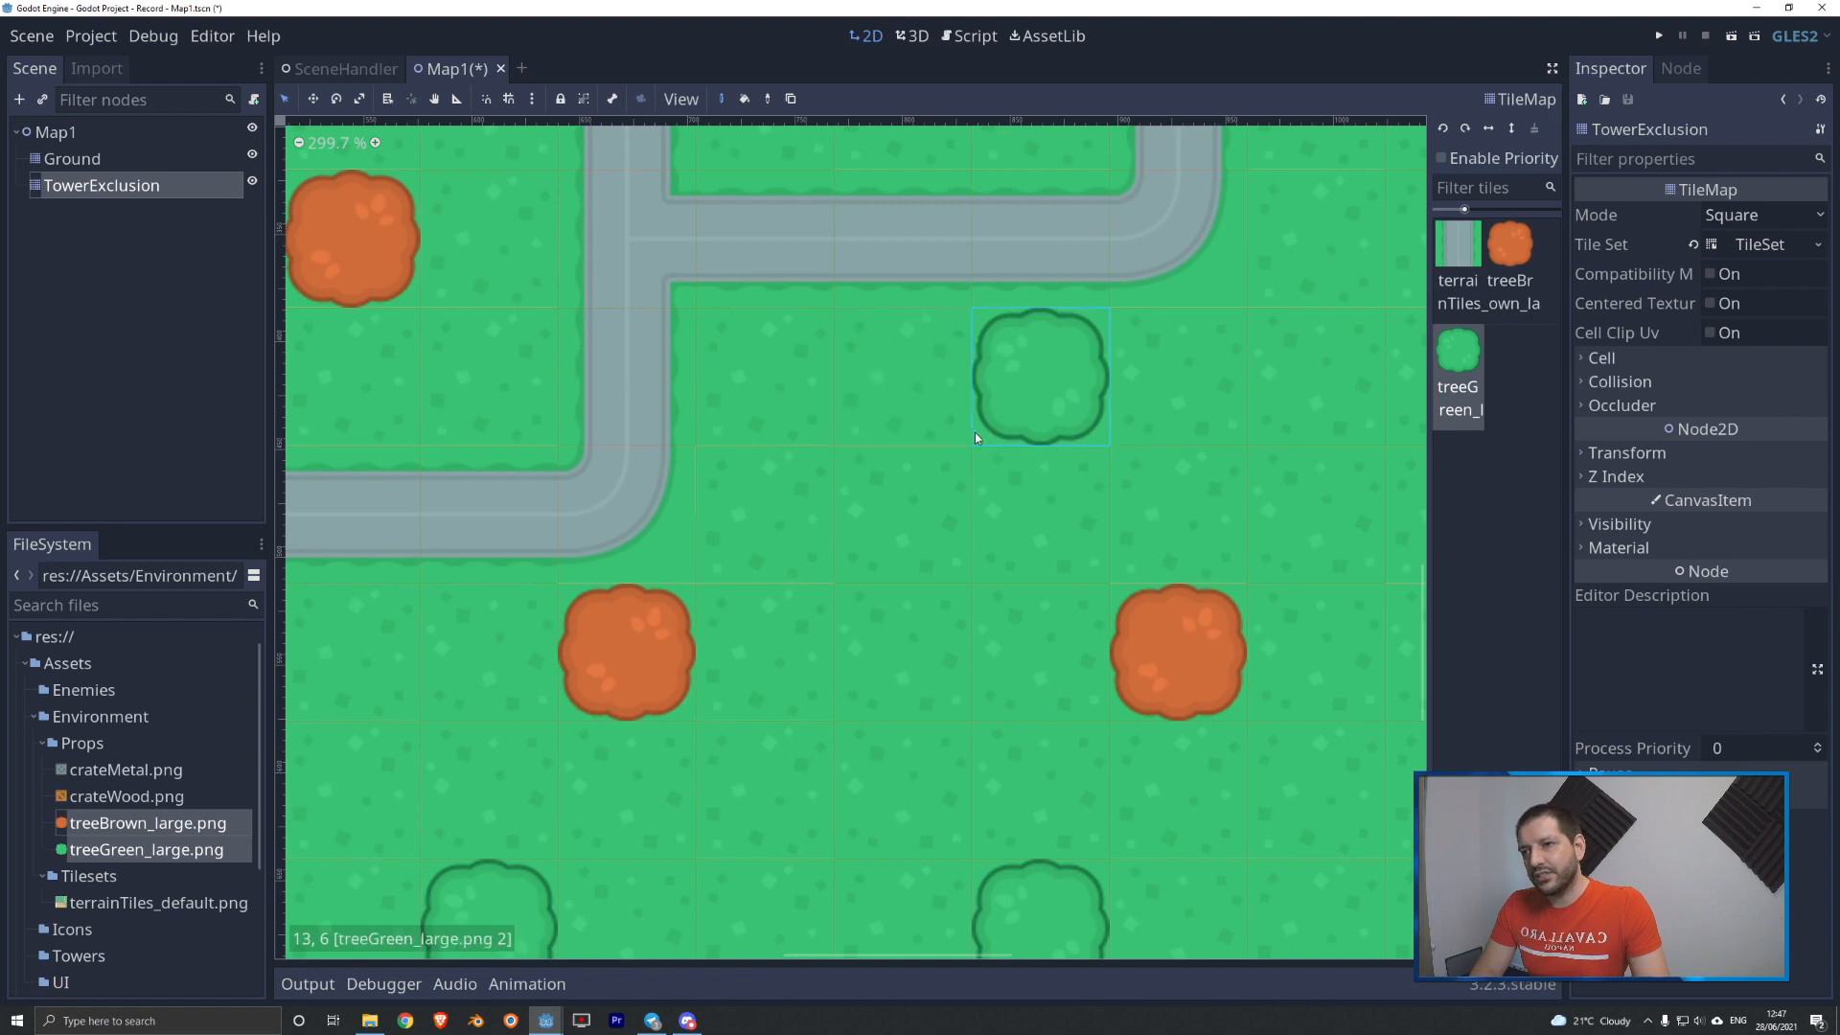
{"action": "left_click", "coordinate": [253, 156]}
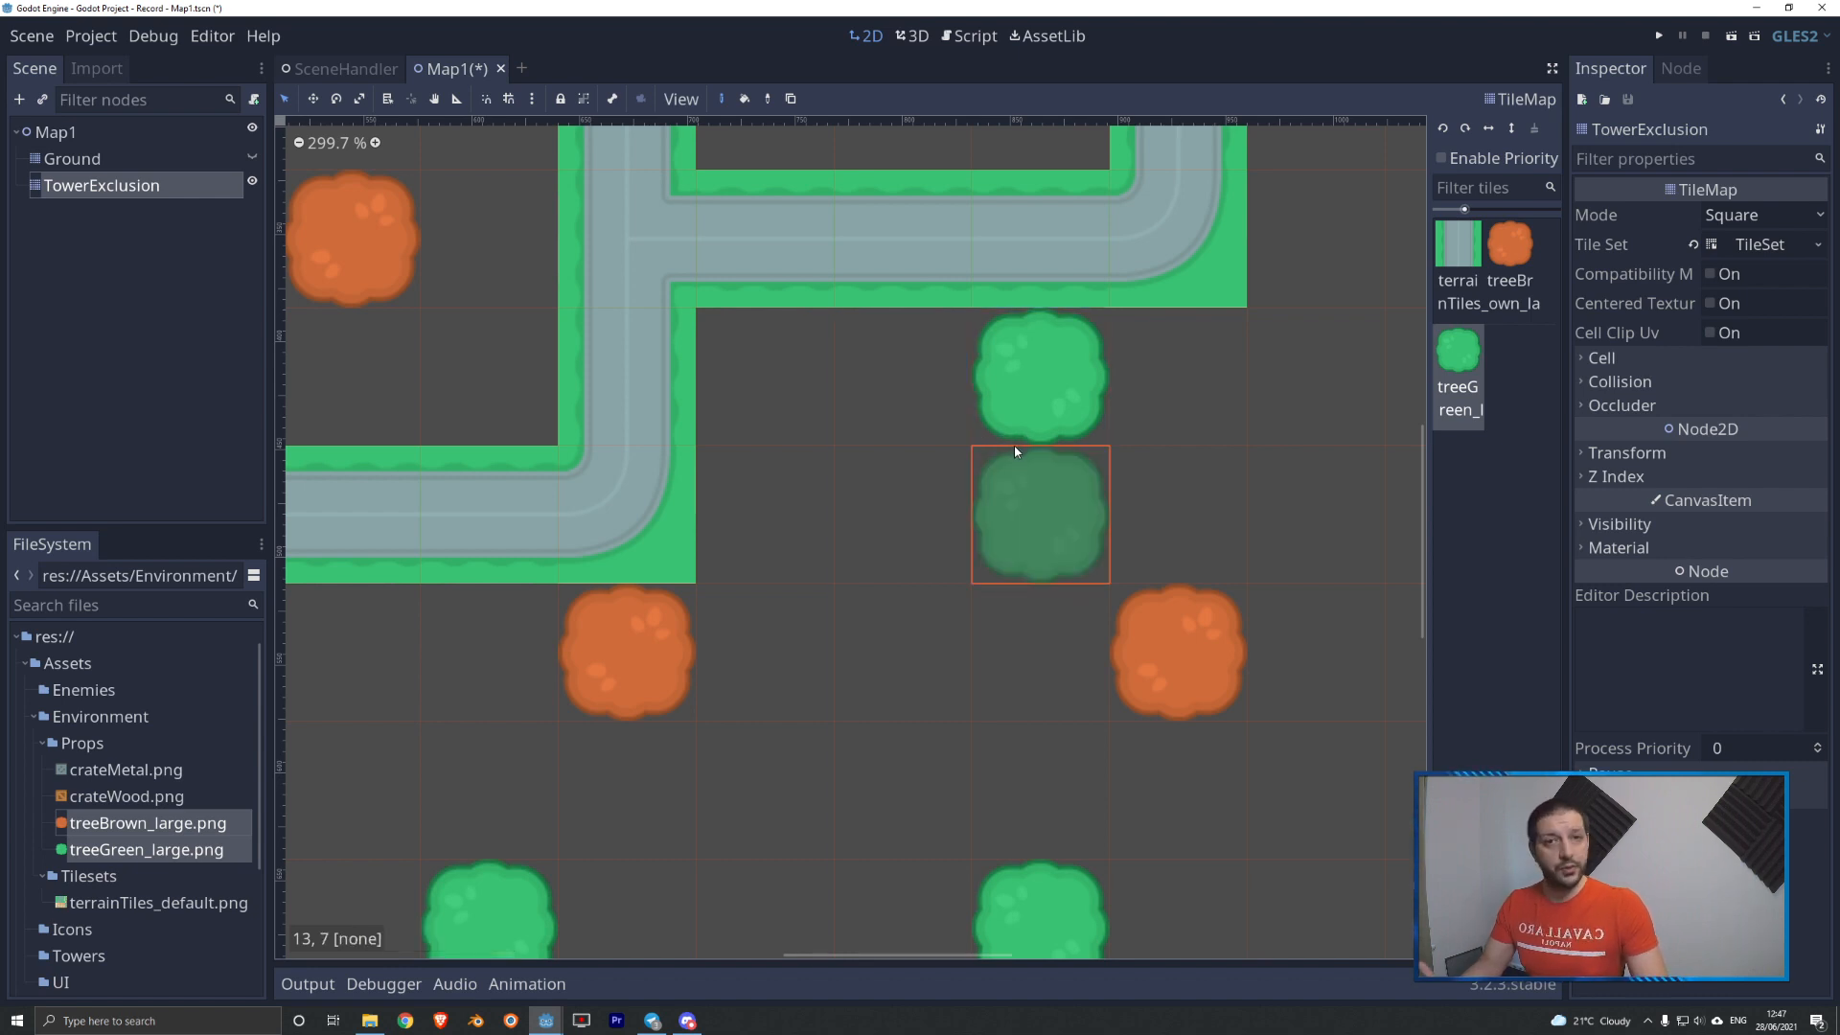
{"action": "left_click", "coordinate": [252, 158]}
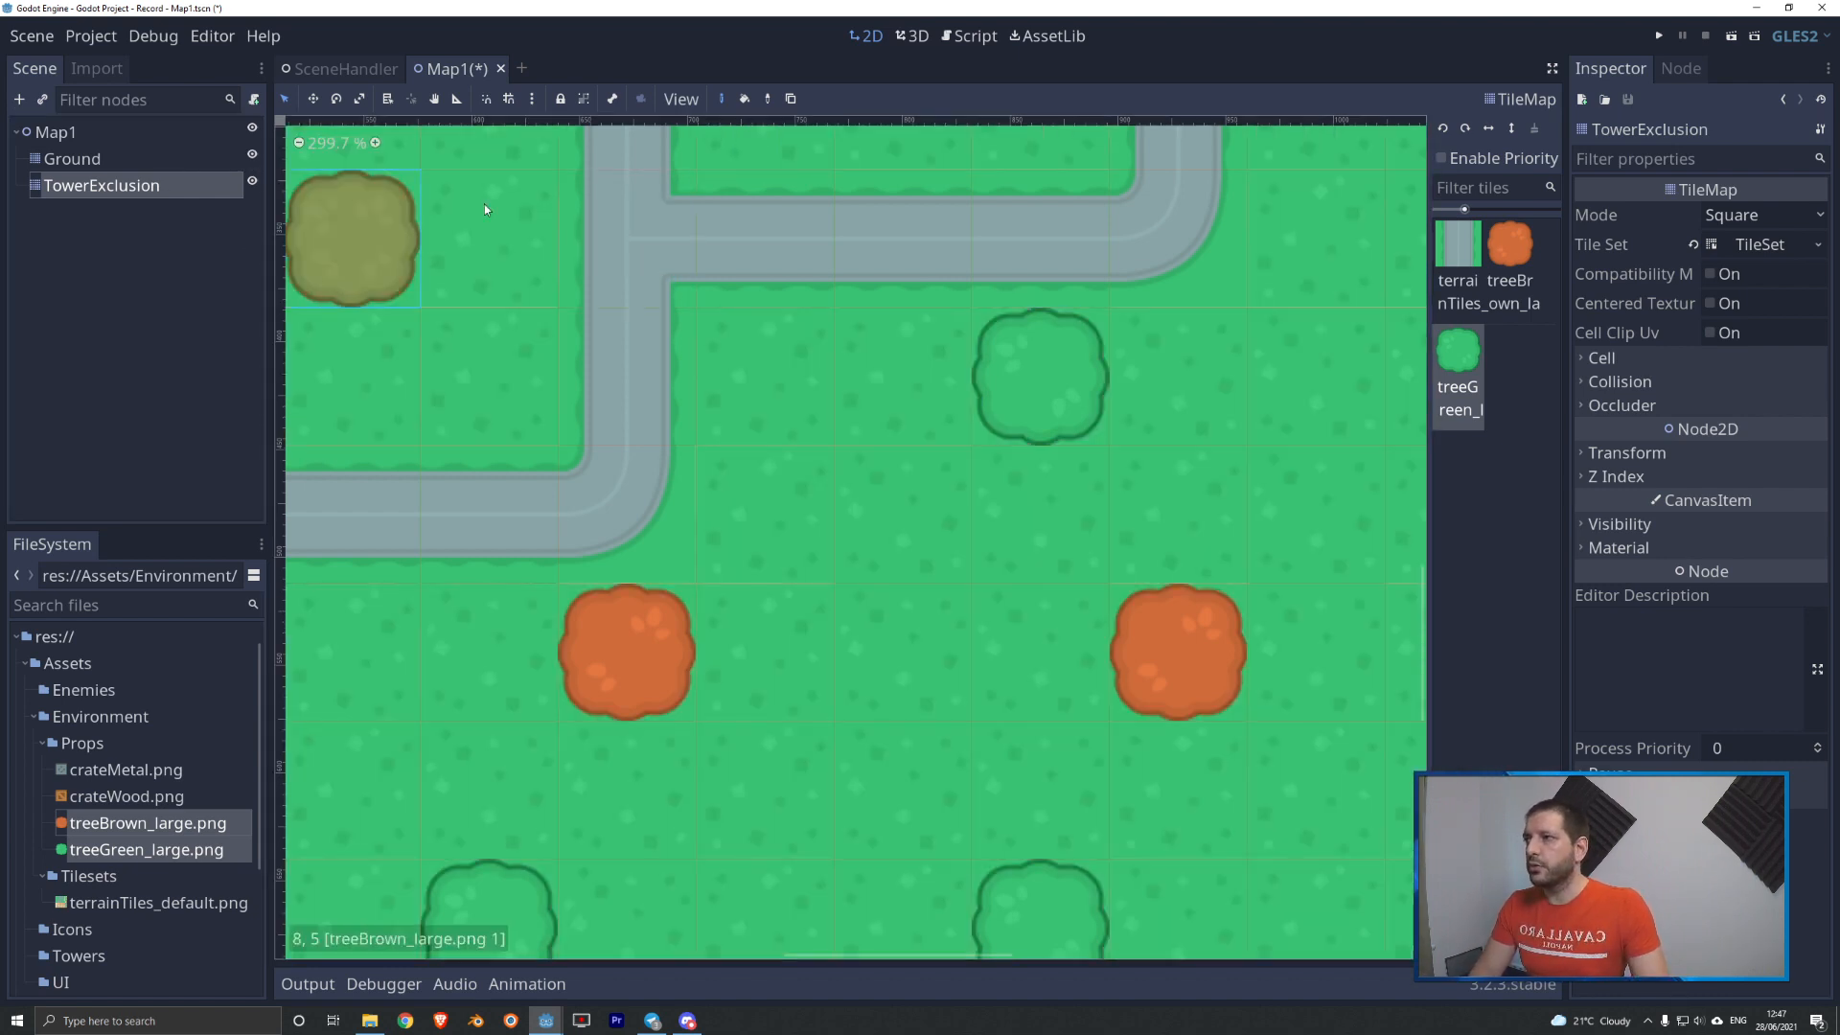
- Move the Ground layer below TowerExclusion in the scene tree and return it to its original place above
{"action": "scroll", "coordinate": [625, 442], "scroll_direction": "down", "scroll_amount": 8}
{"action": "scroll", "coordinate": [663, 297], "scroll_direction": "up", "scroll_amount": 3}
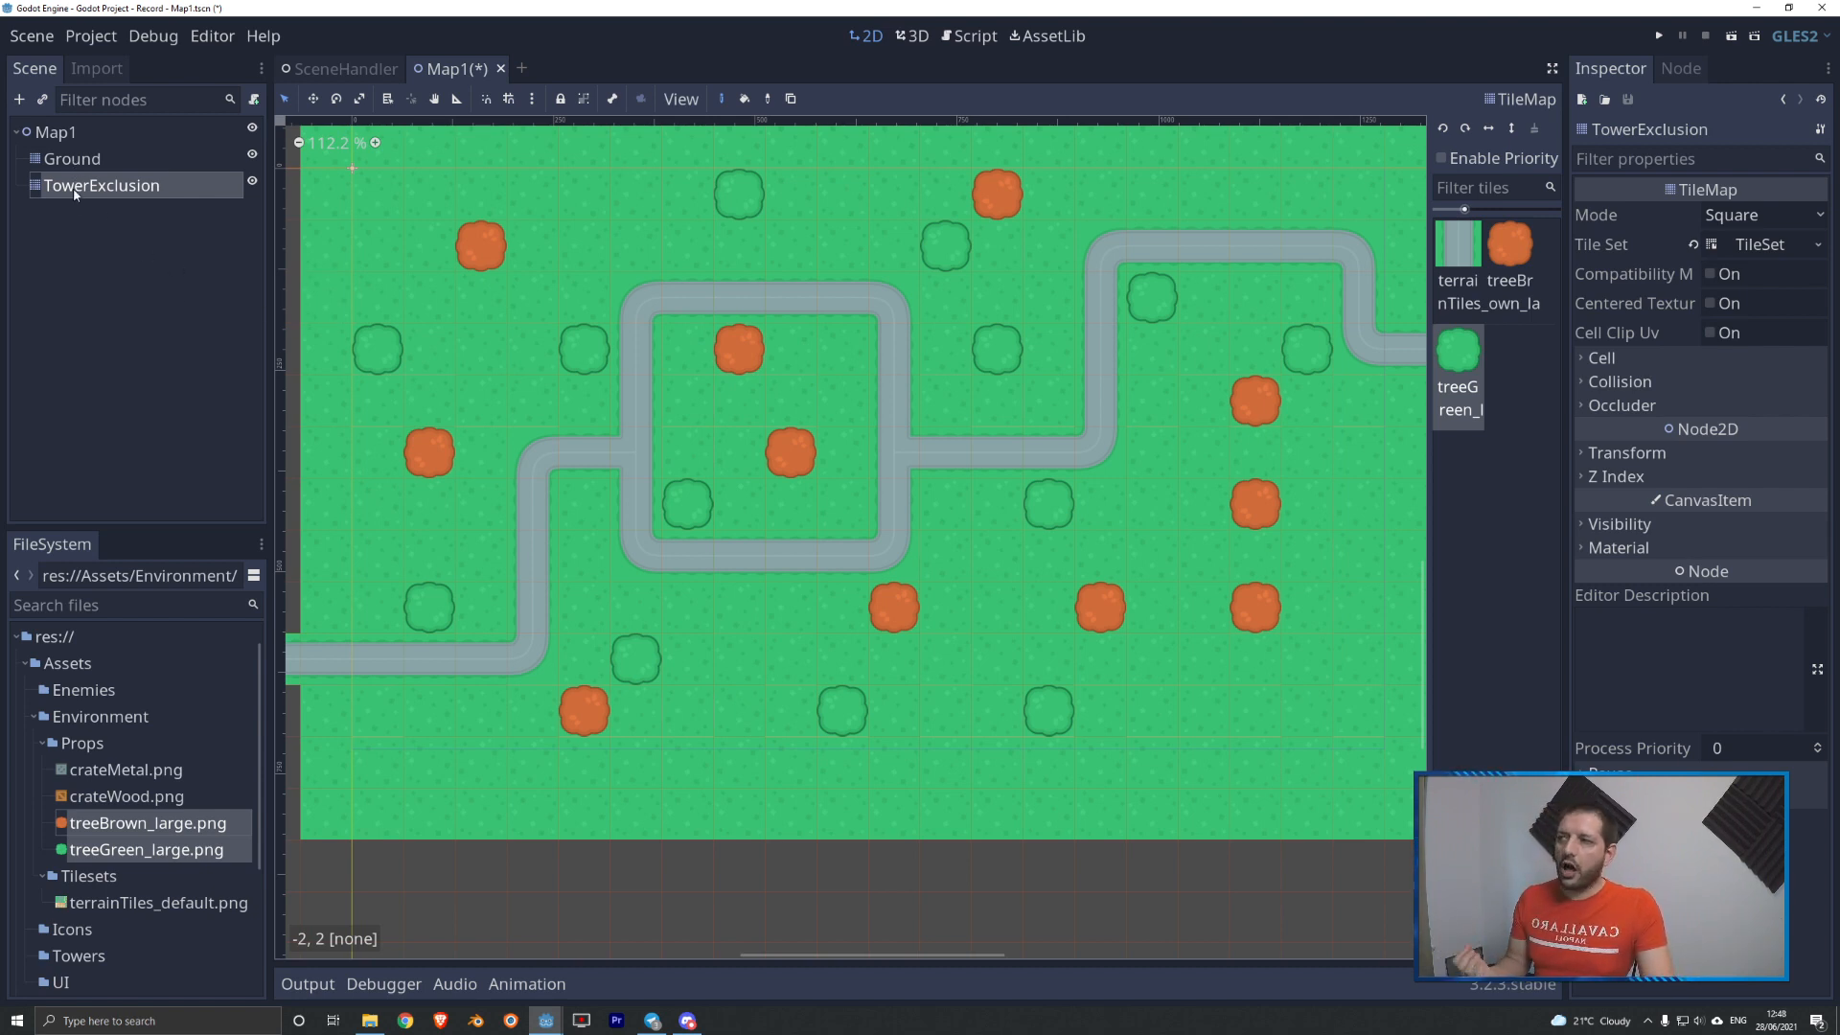
{"action": "left_click", "coordinate": [77, 163]}
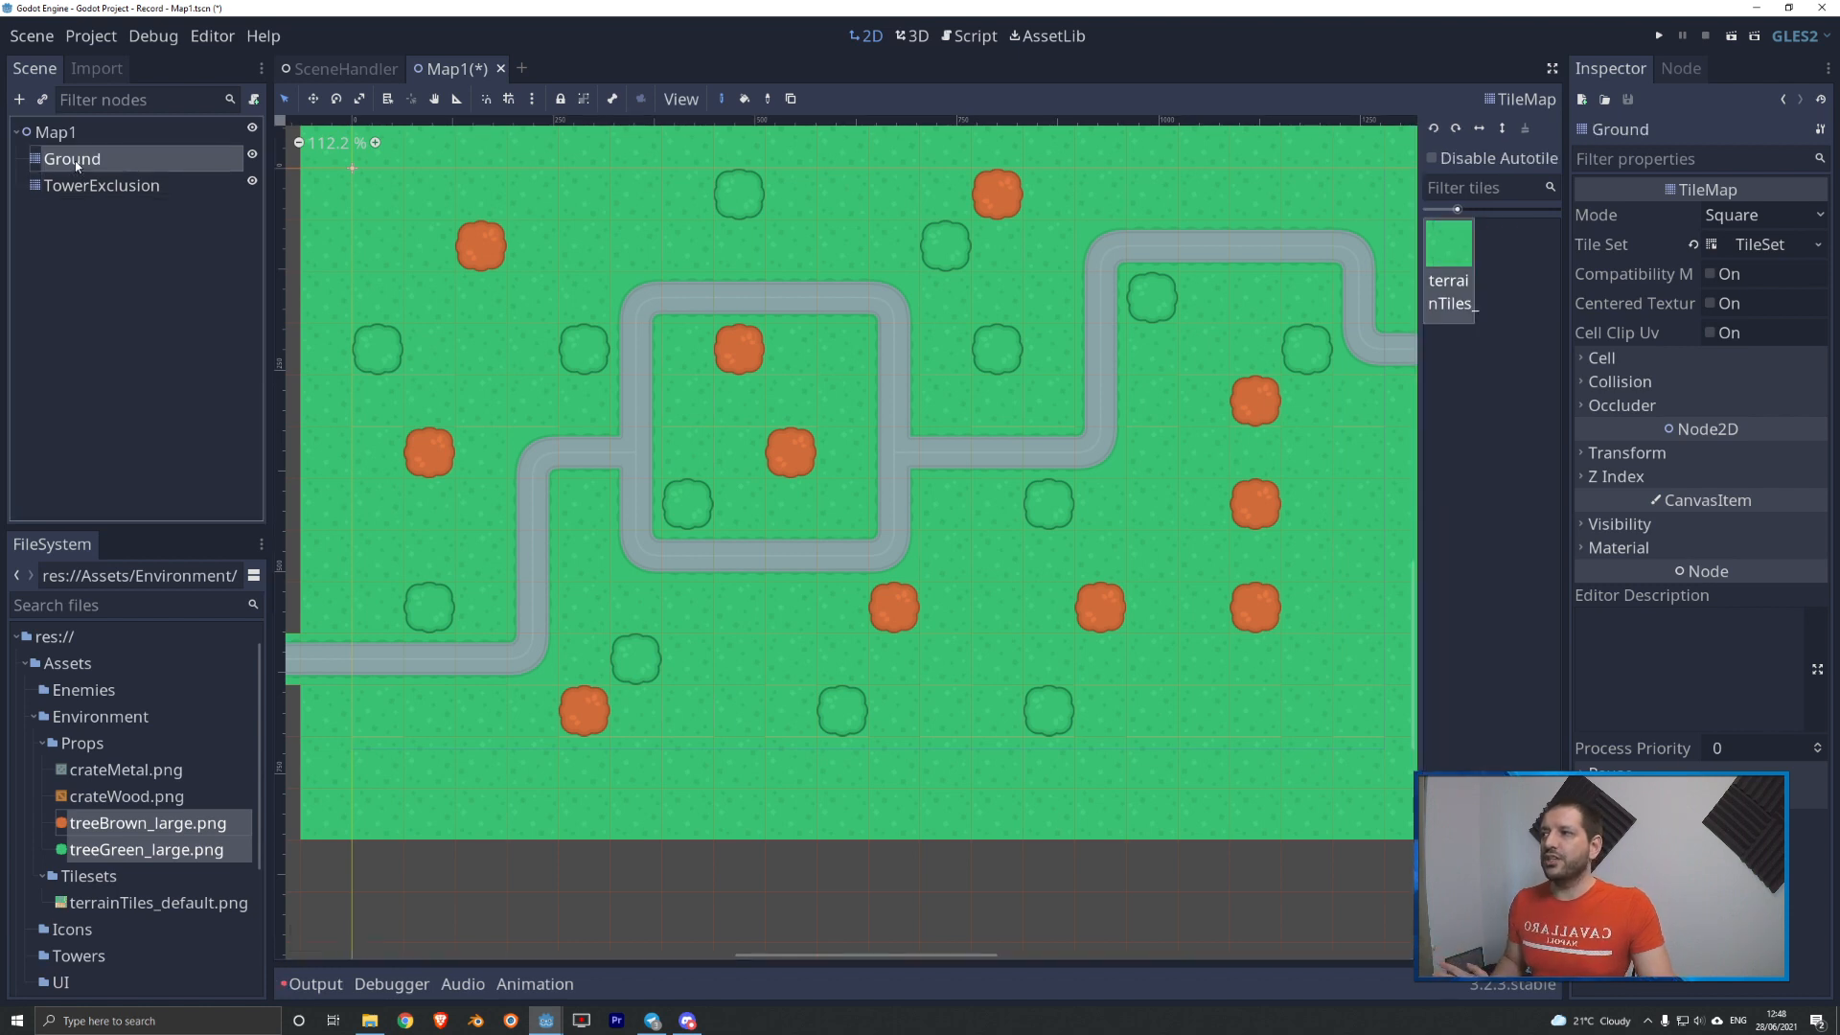
{"action": "left_click_drag", "start_coordinate": [77, 165], "coordinate": [76, 204]}
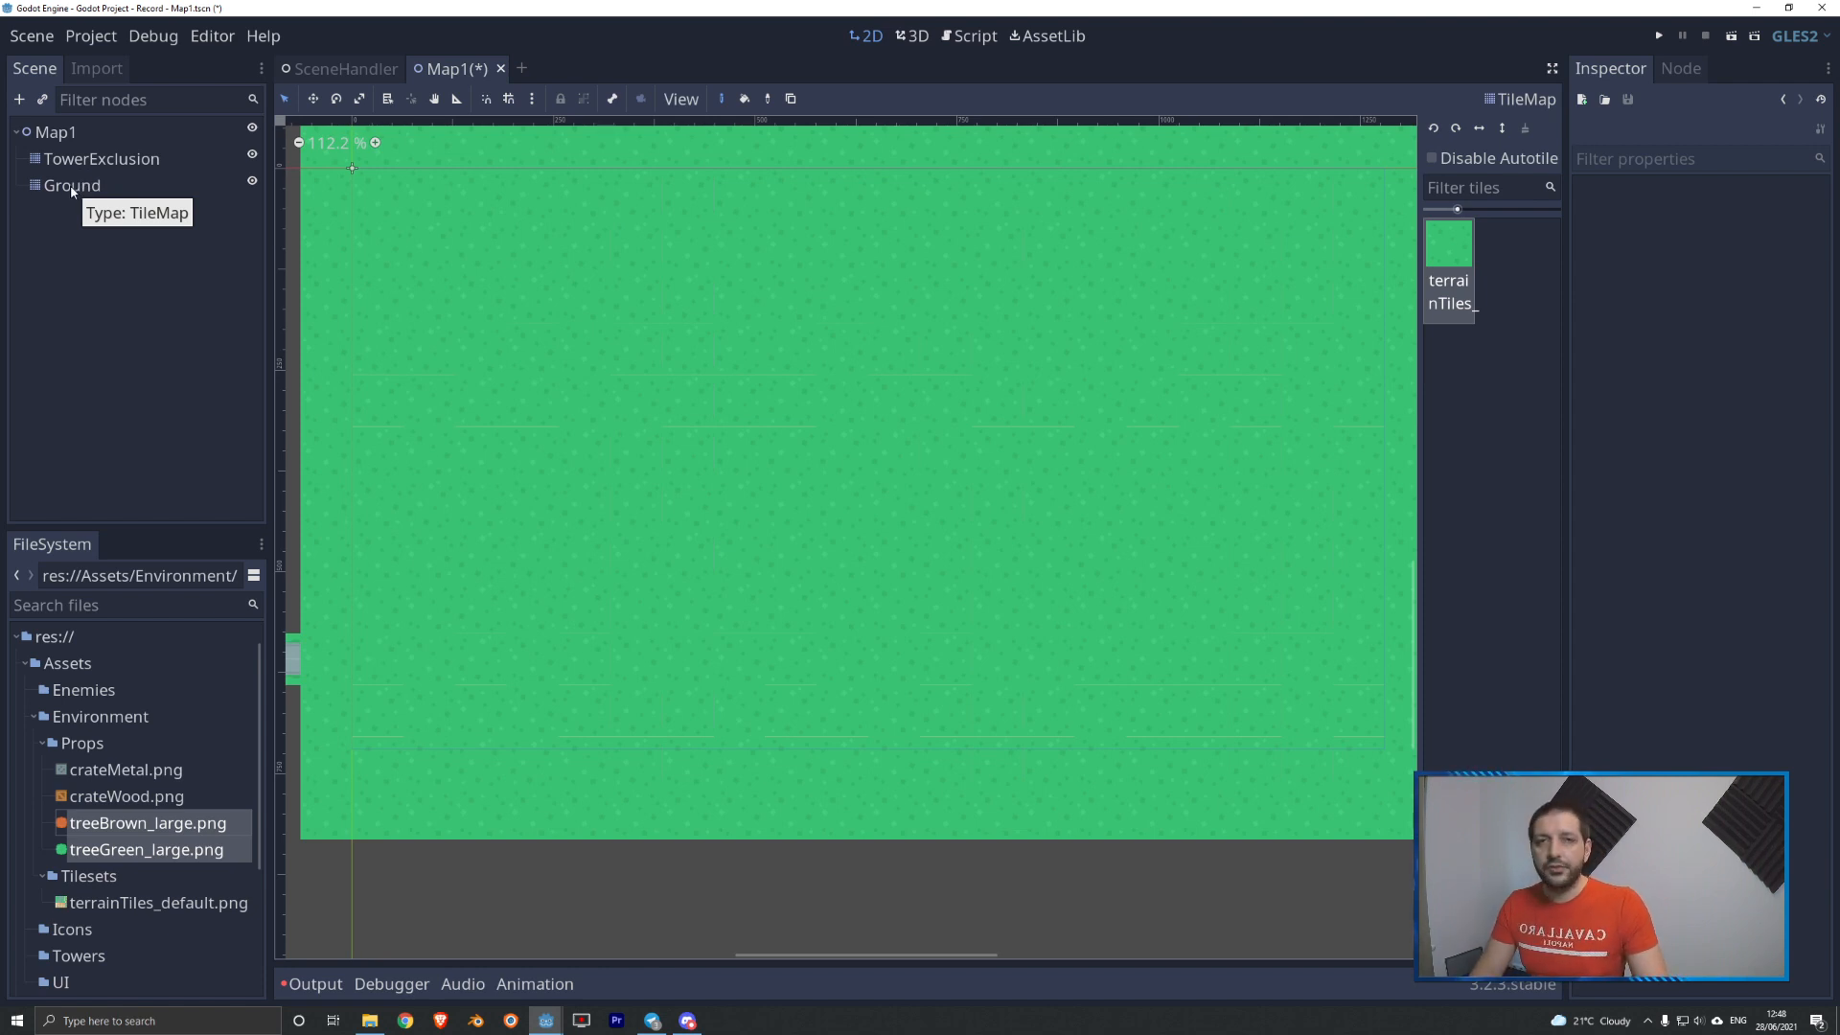
{"action": "left_click_drag", "start_coordinate": [73, 191], "coordinate": [69, 153]}
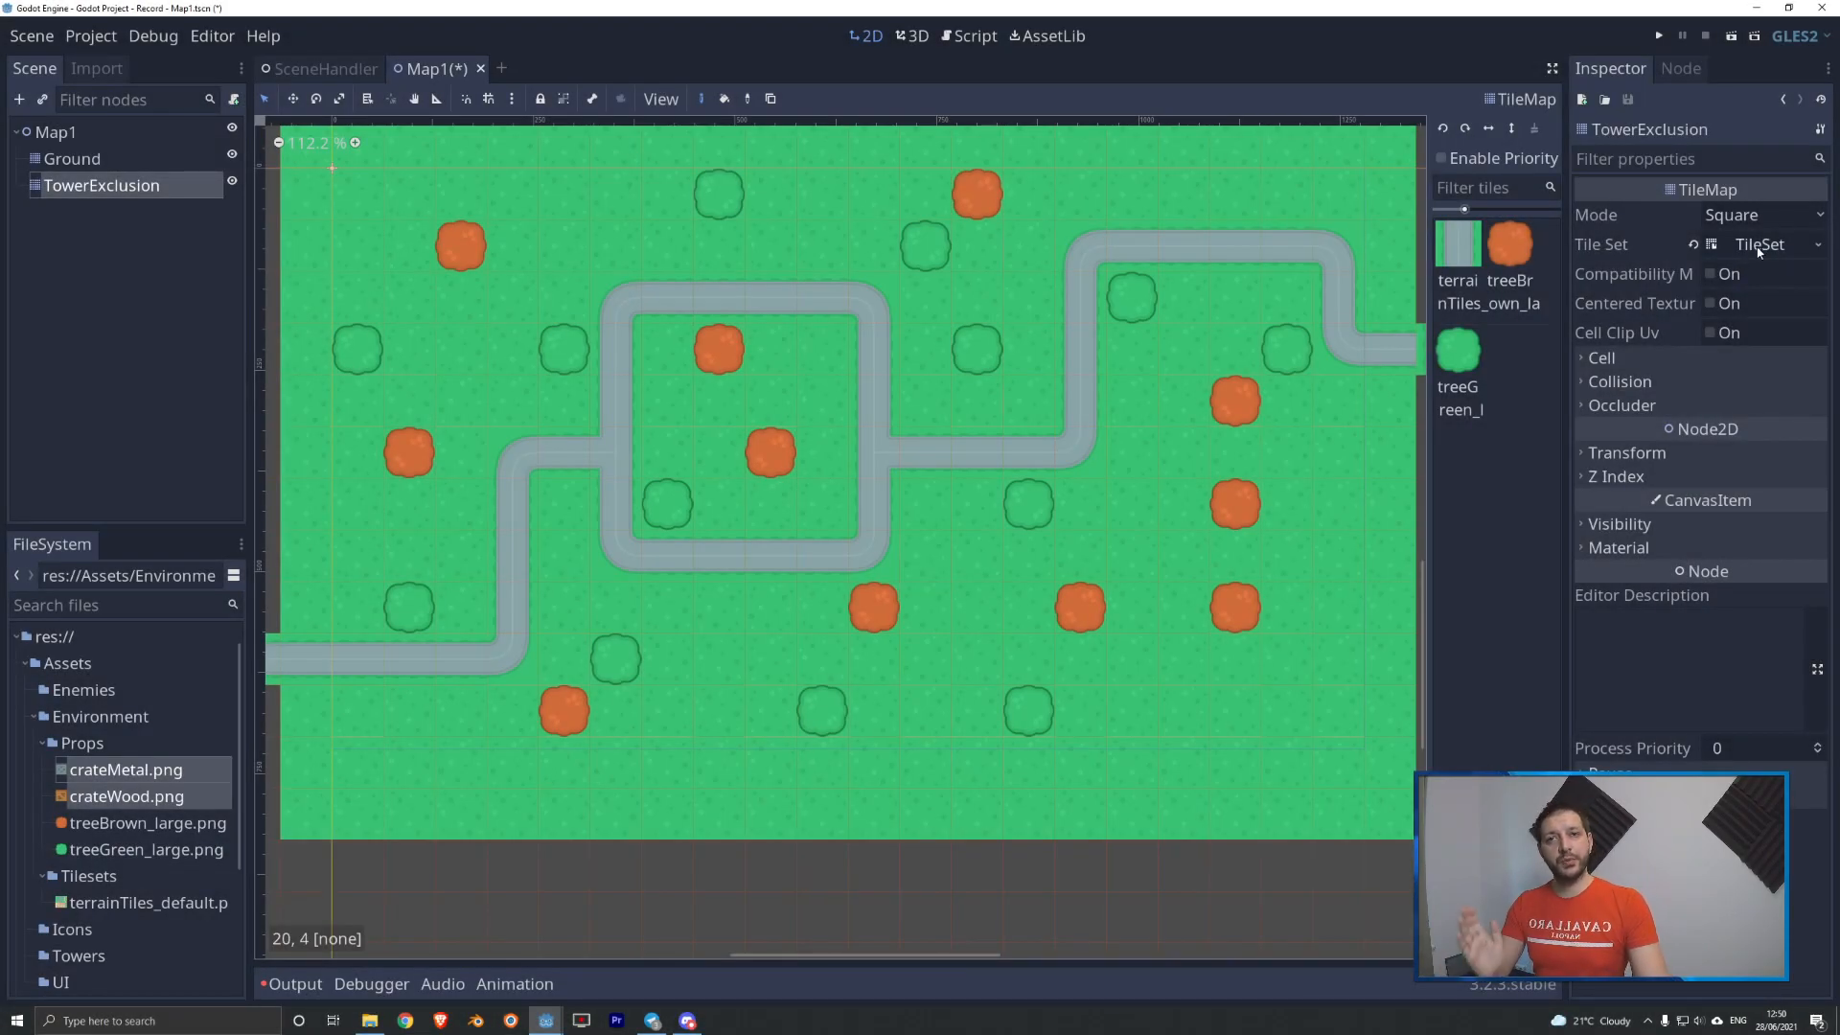
- Open the TowerExclusion TileSet for editing and add the crateMetal.png and crateWood.png textures to it
{"action": "left_click", "coordinate": [1760, 245]}
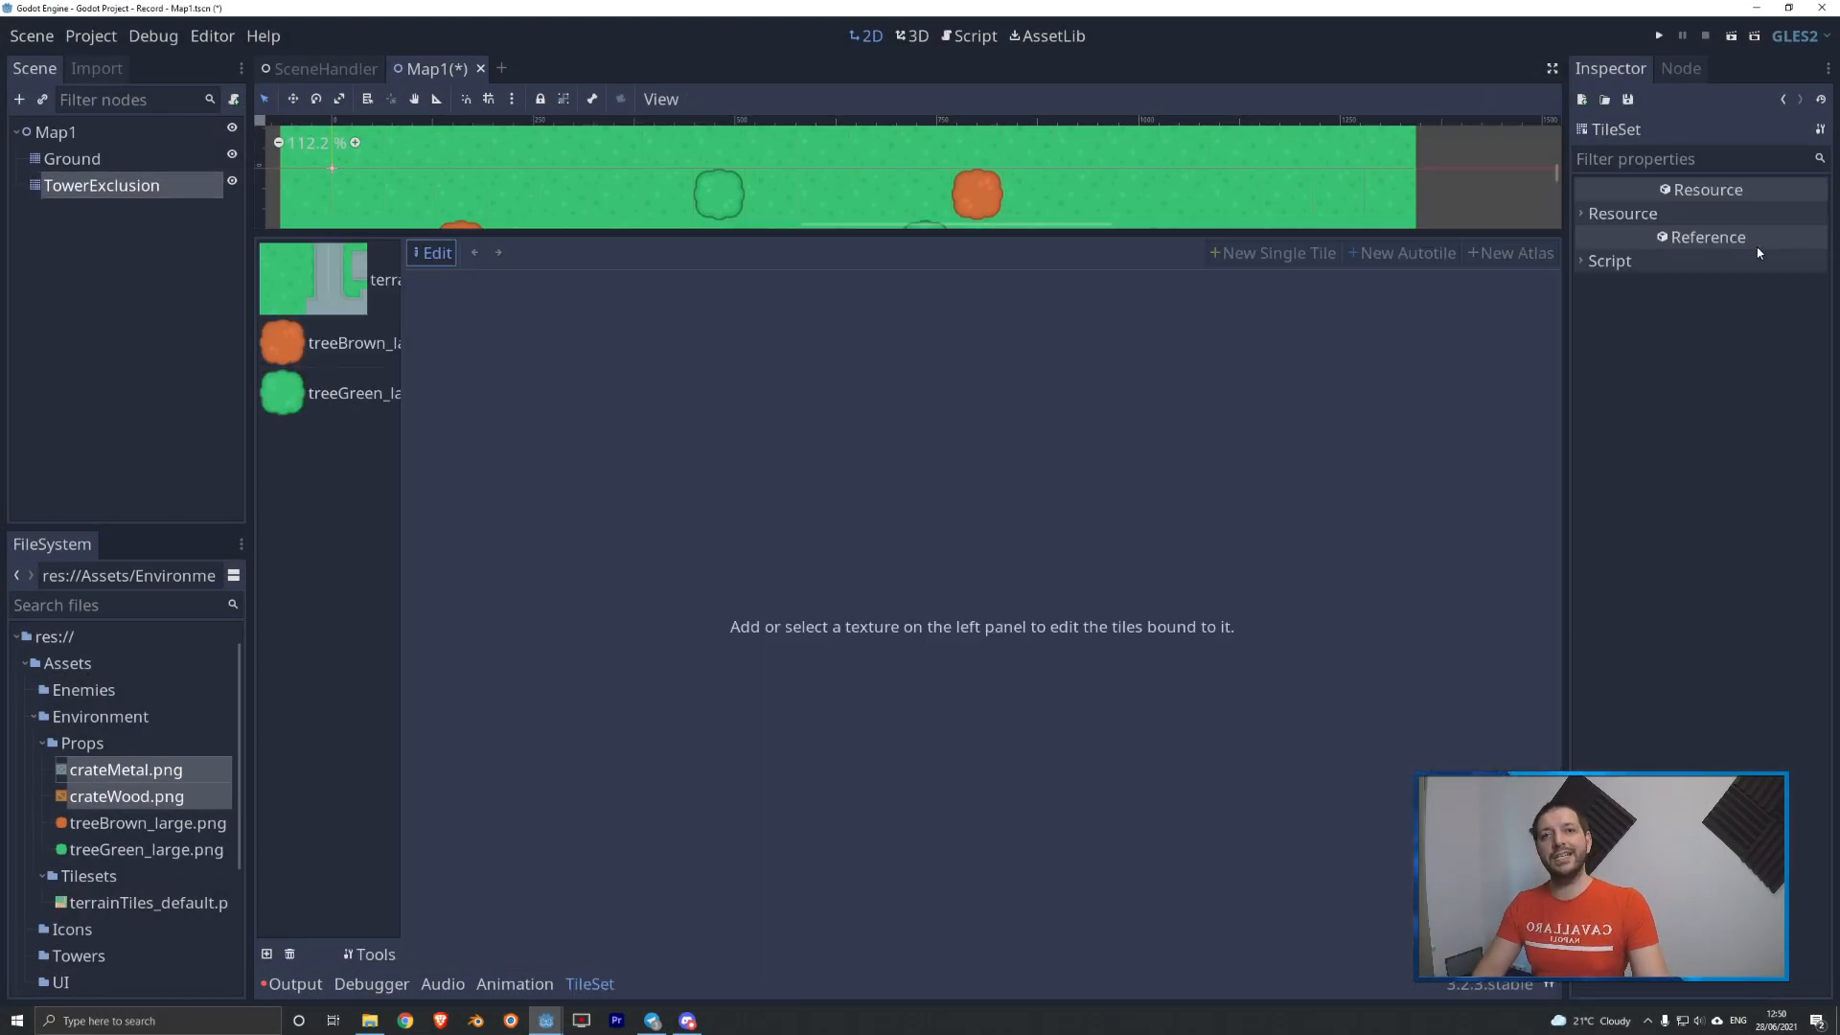
{"action": "left_click", "coordinate": [121, 773]}
{"action": "left_click", "coordinate": [121, 791], "text": "shift"}
{"action": "left_click_drag", "start_coordinate": [121, 769], "coordinate": [337, 510]}
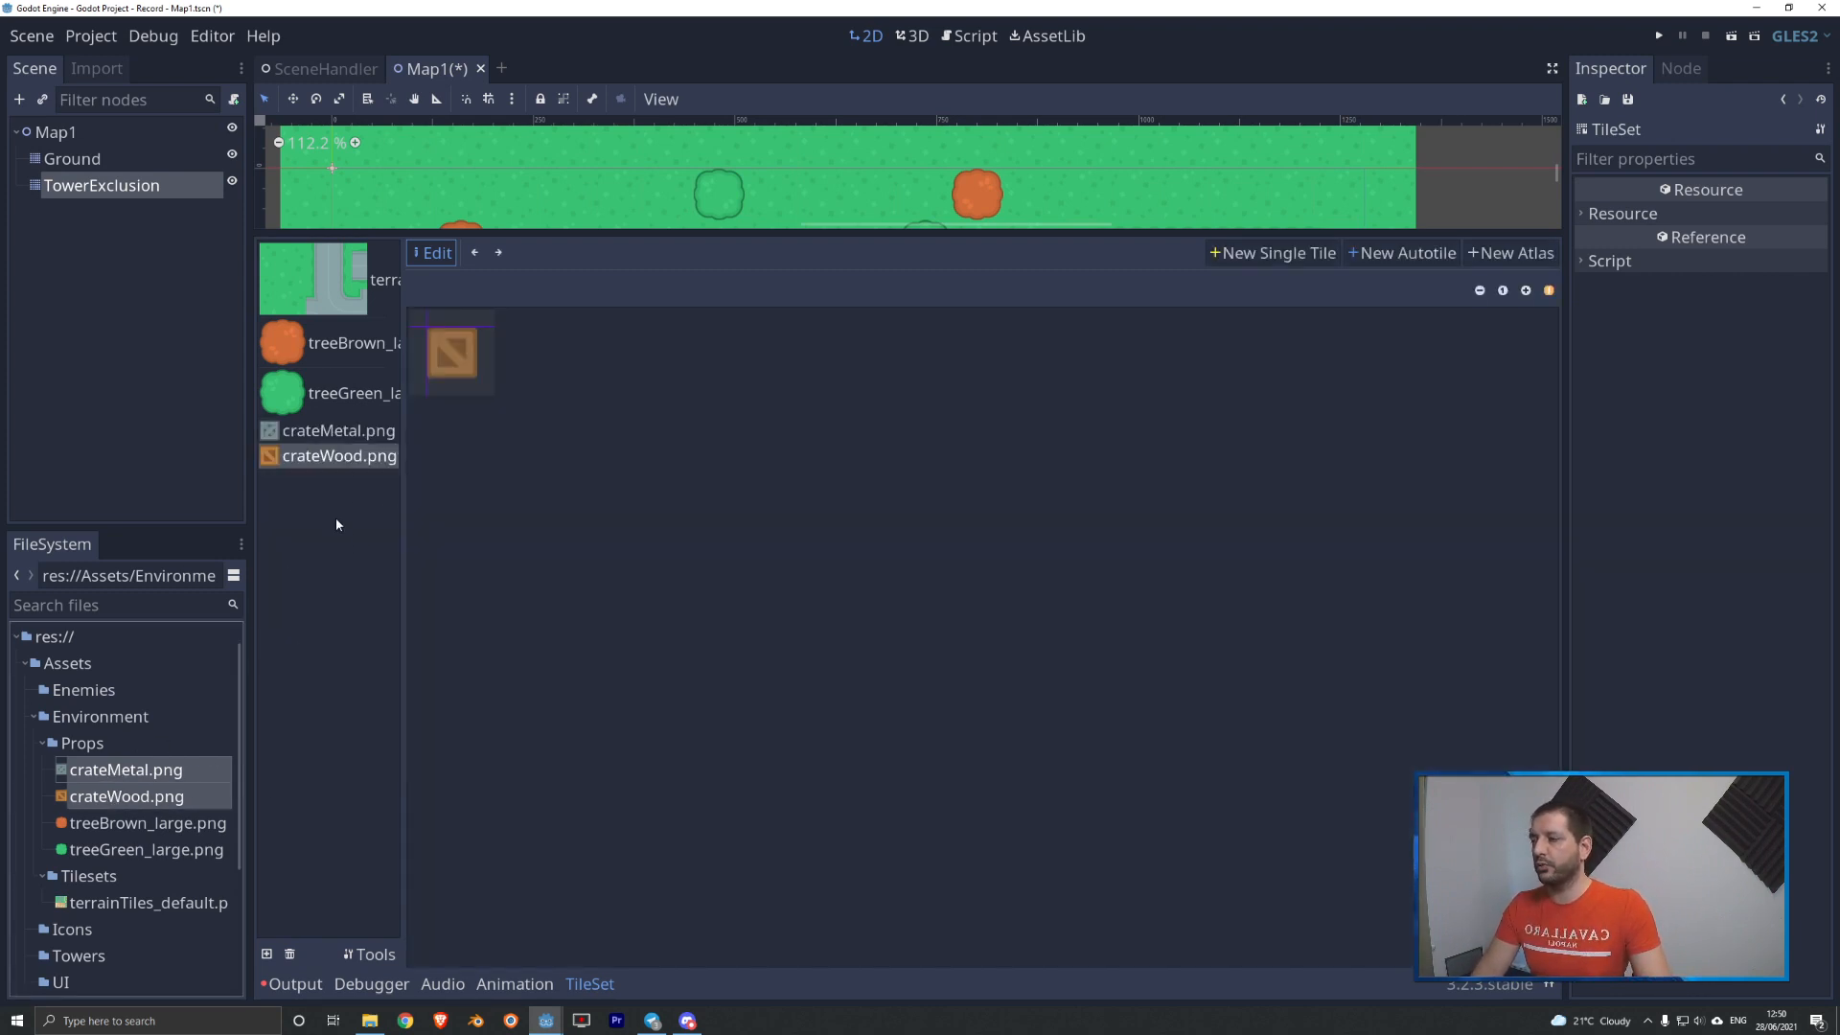
- Create a single tile from crateMetal.png, setting the snap step to 28 by 28 so its region fits the crate
{"action": "left_click", "coordinate": [324, 433]}
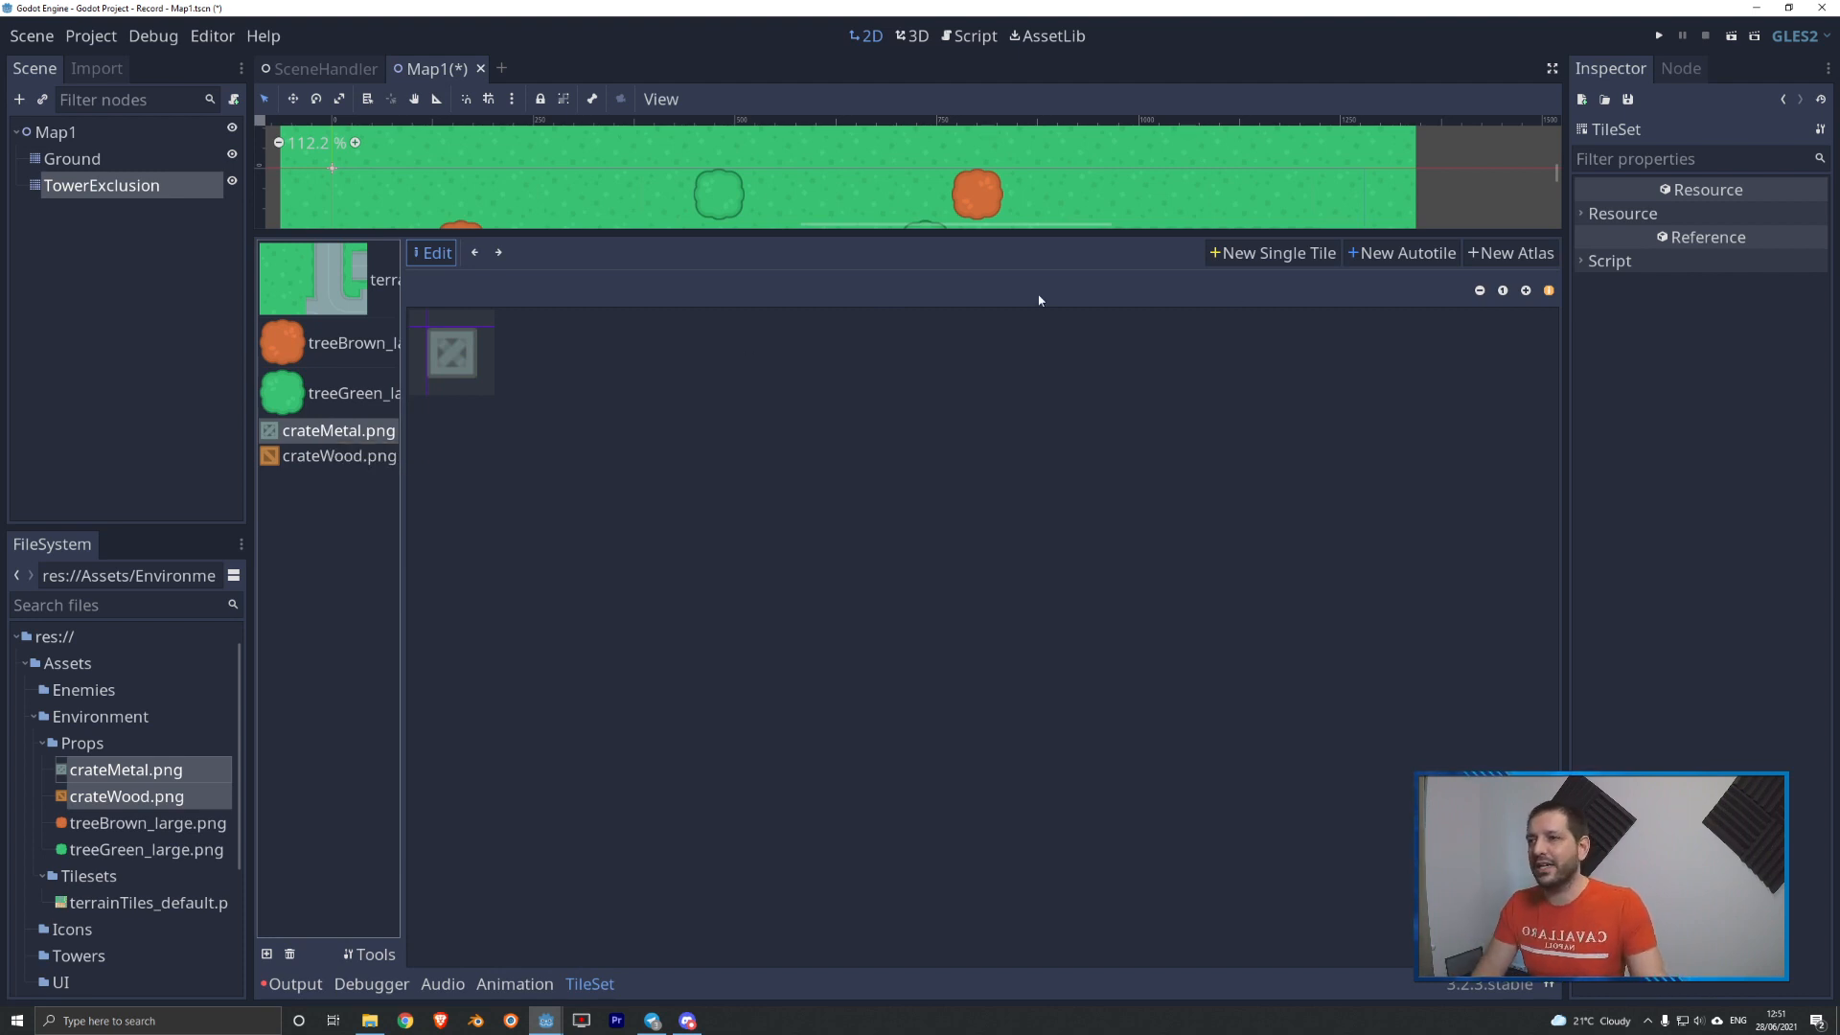
{"action": "left_click", "coordinate": [1274, 254]}
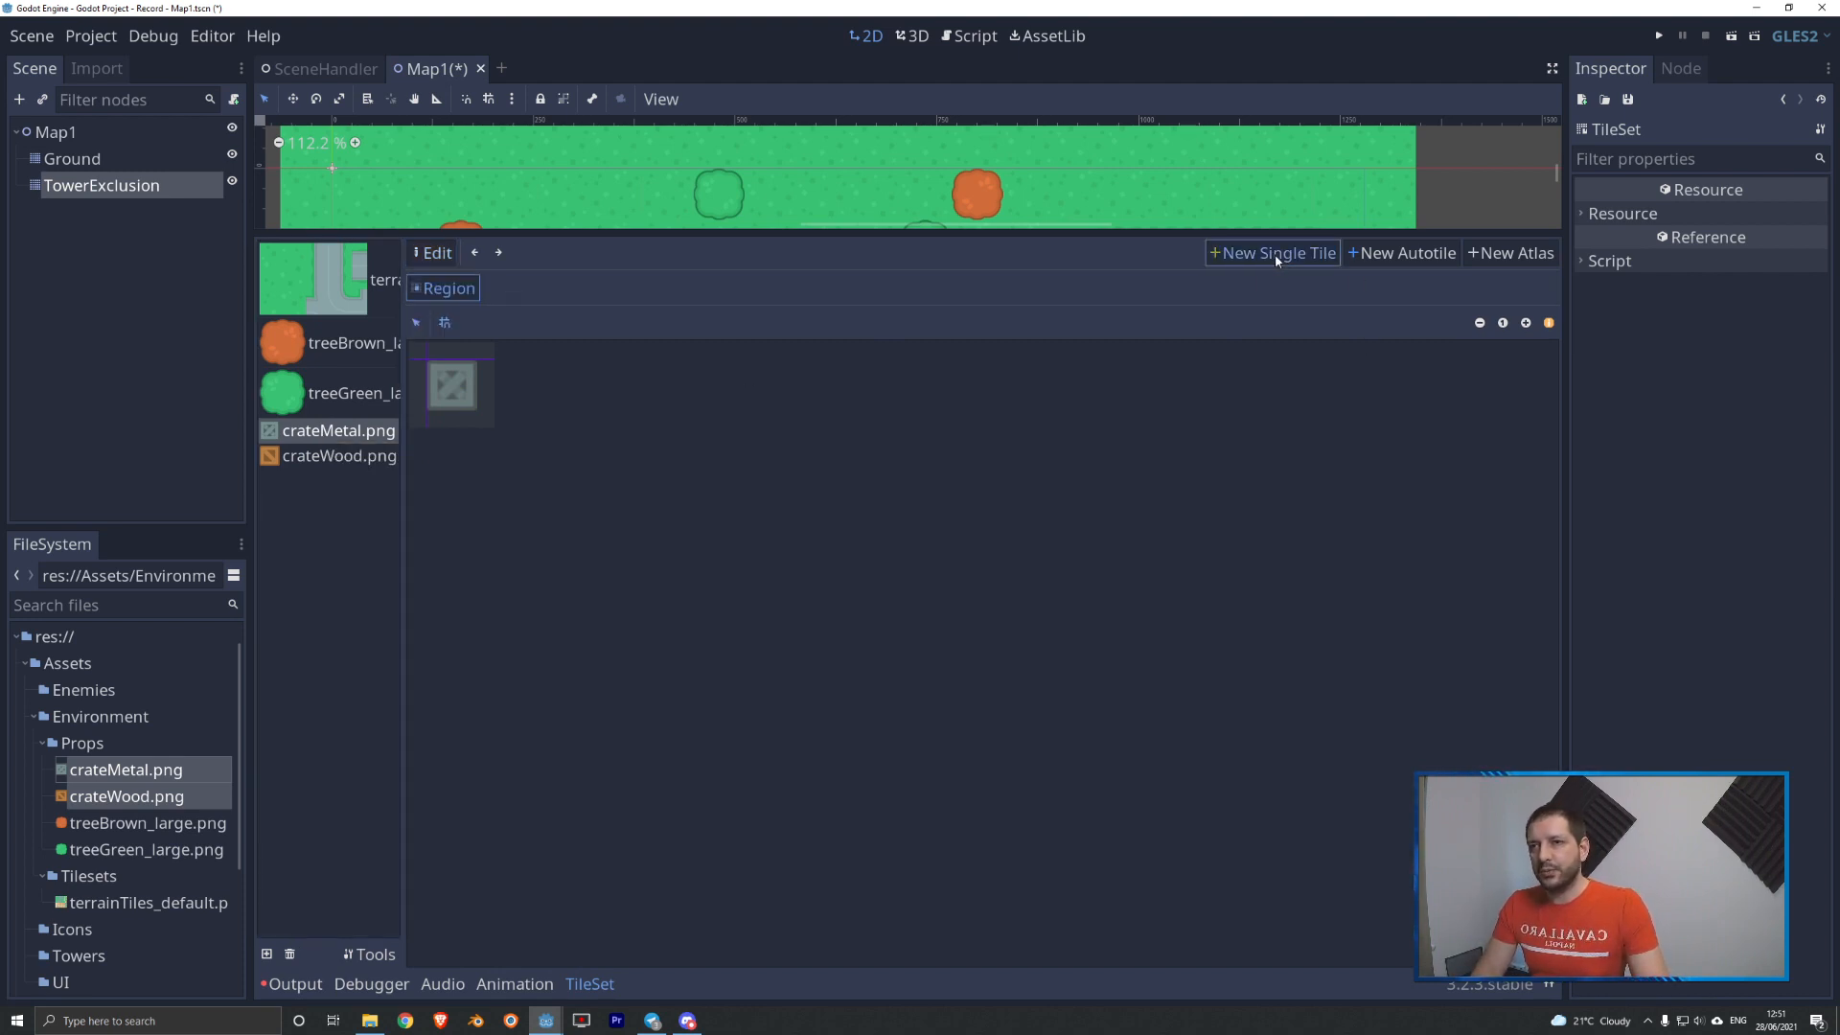
{"action": "left_click", "coordinate": [462, 393]}
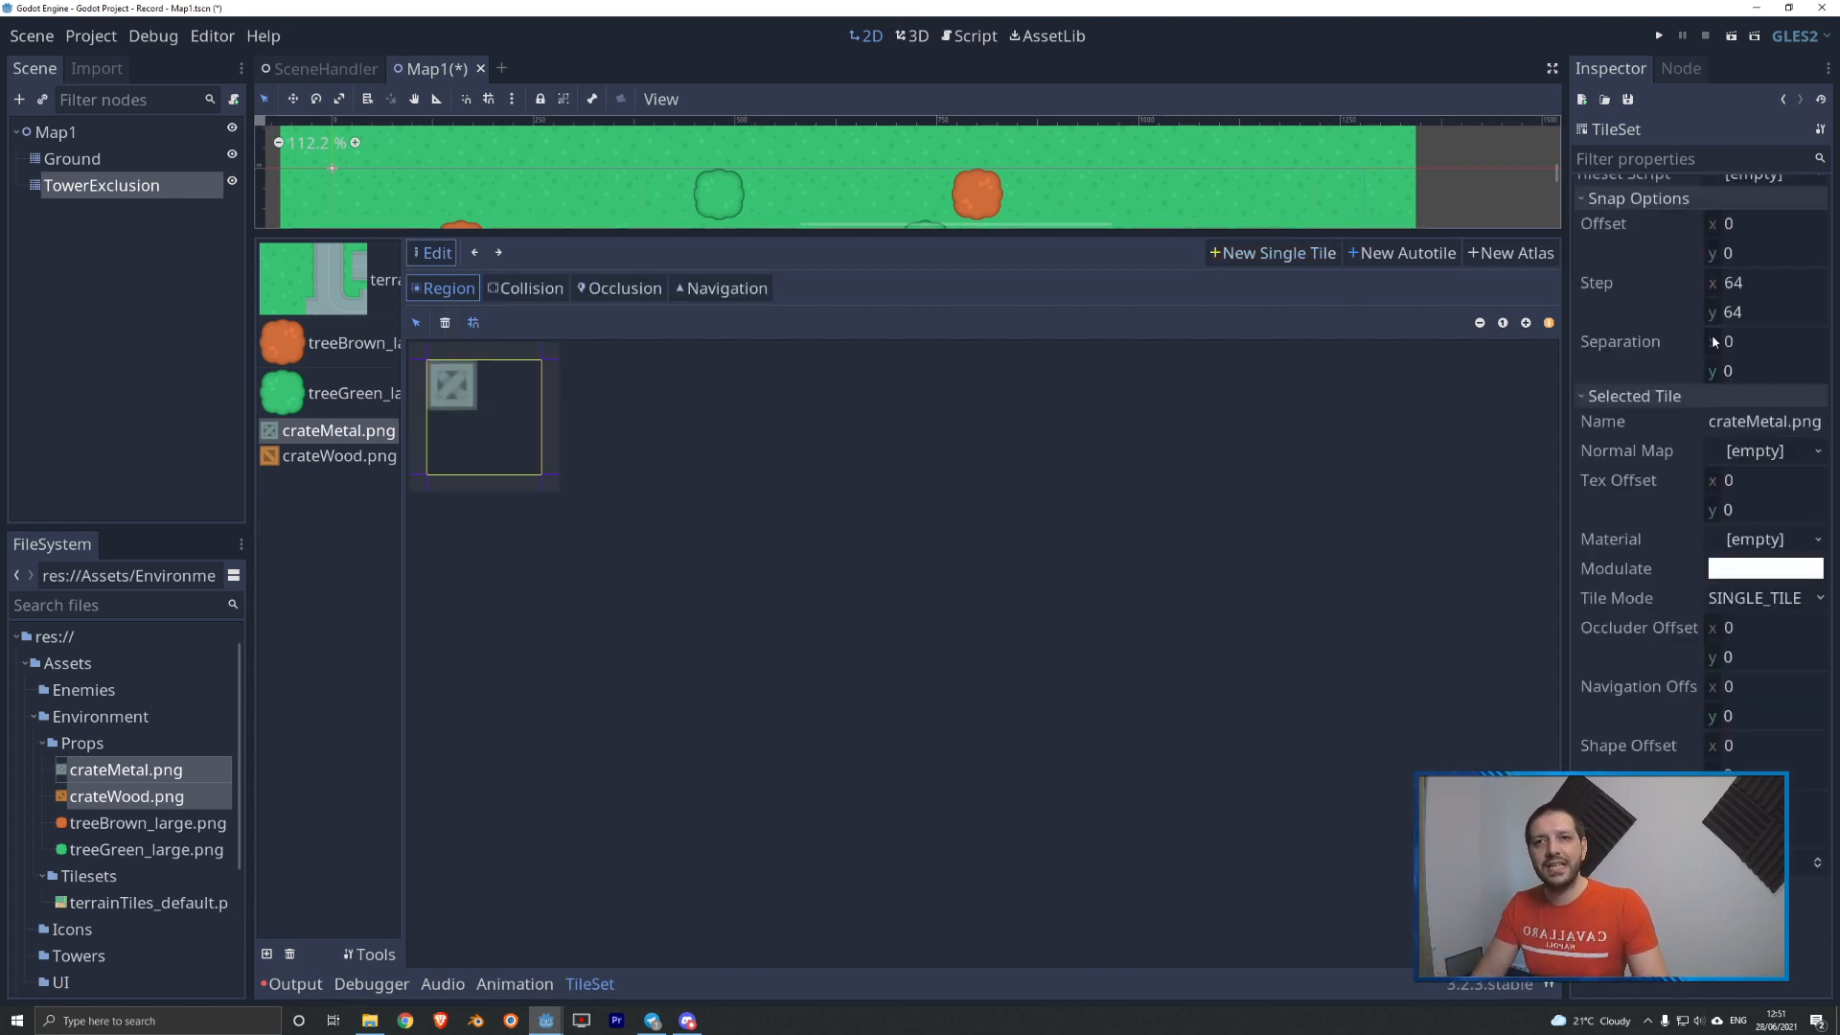
{"action": "left_click", "coordinate": [1742, 284]}
{"action": "type", "text": "28"}
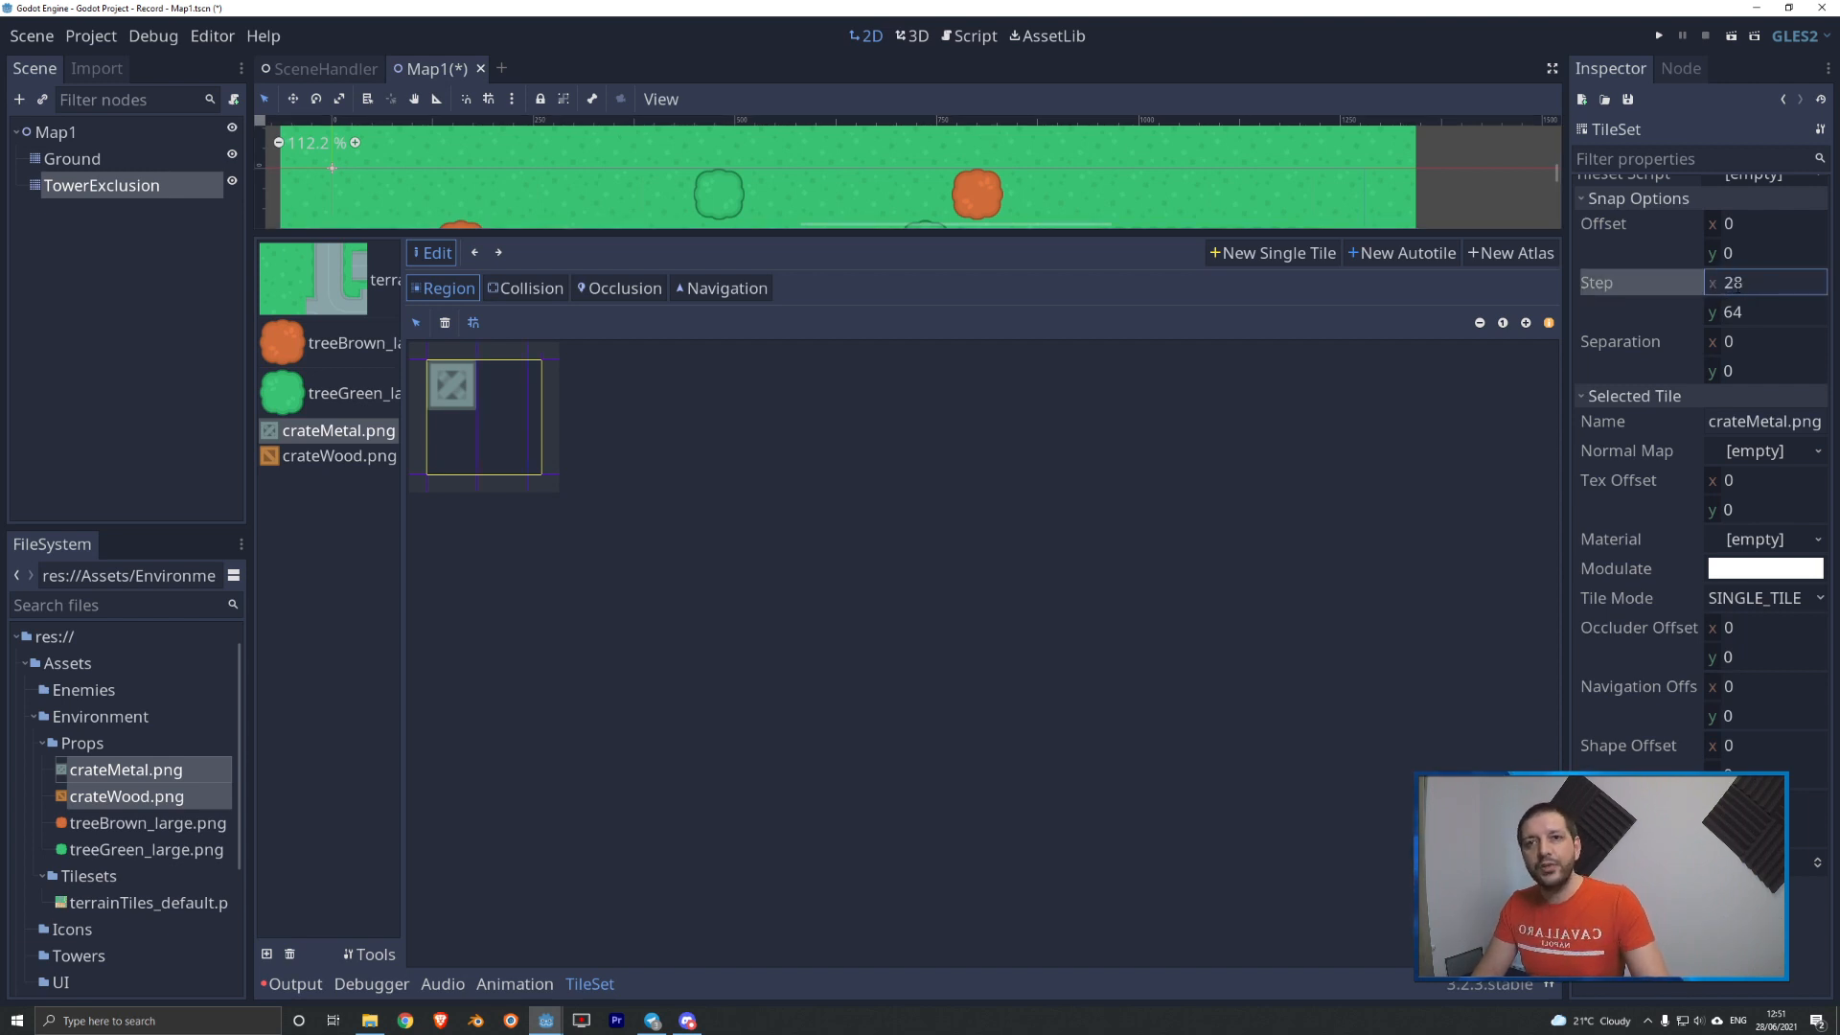
{"action": "key", "text": "Tab"}
{"action": "type", "text": "23"}
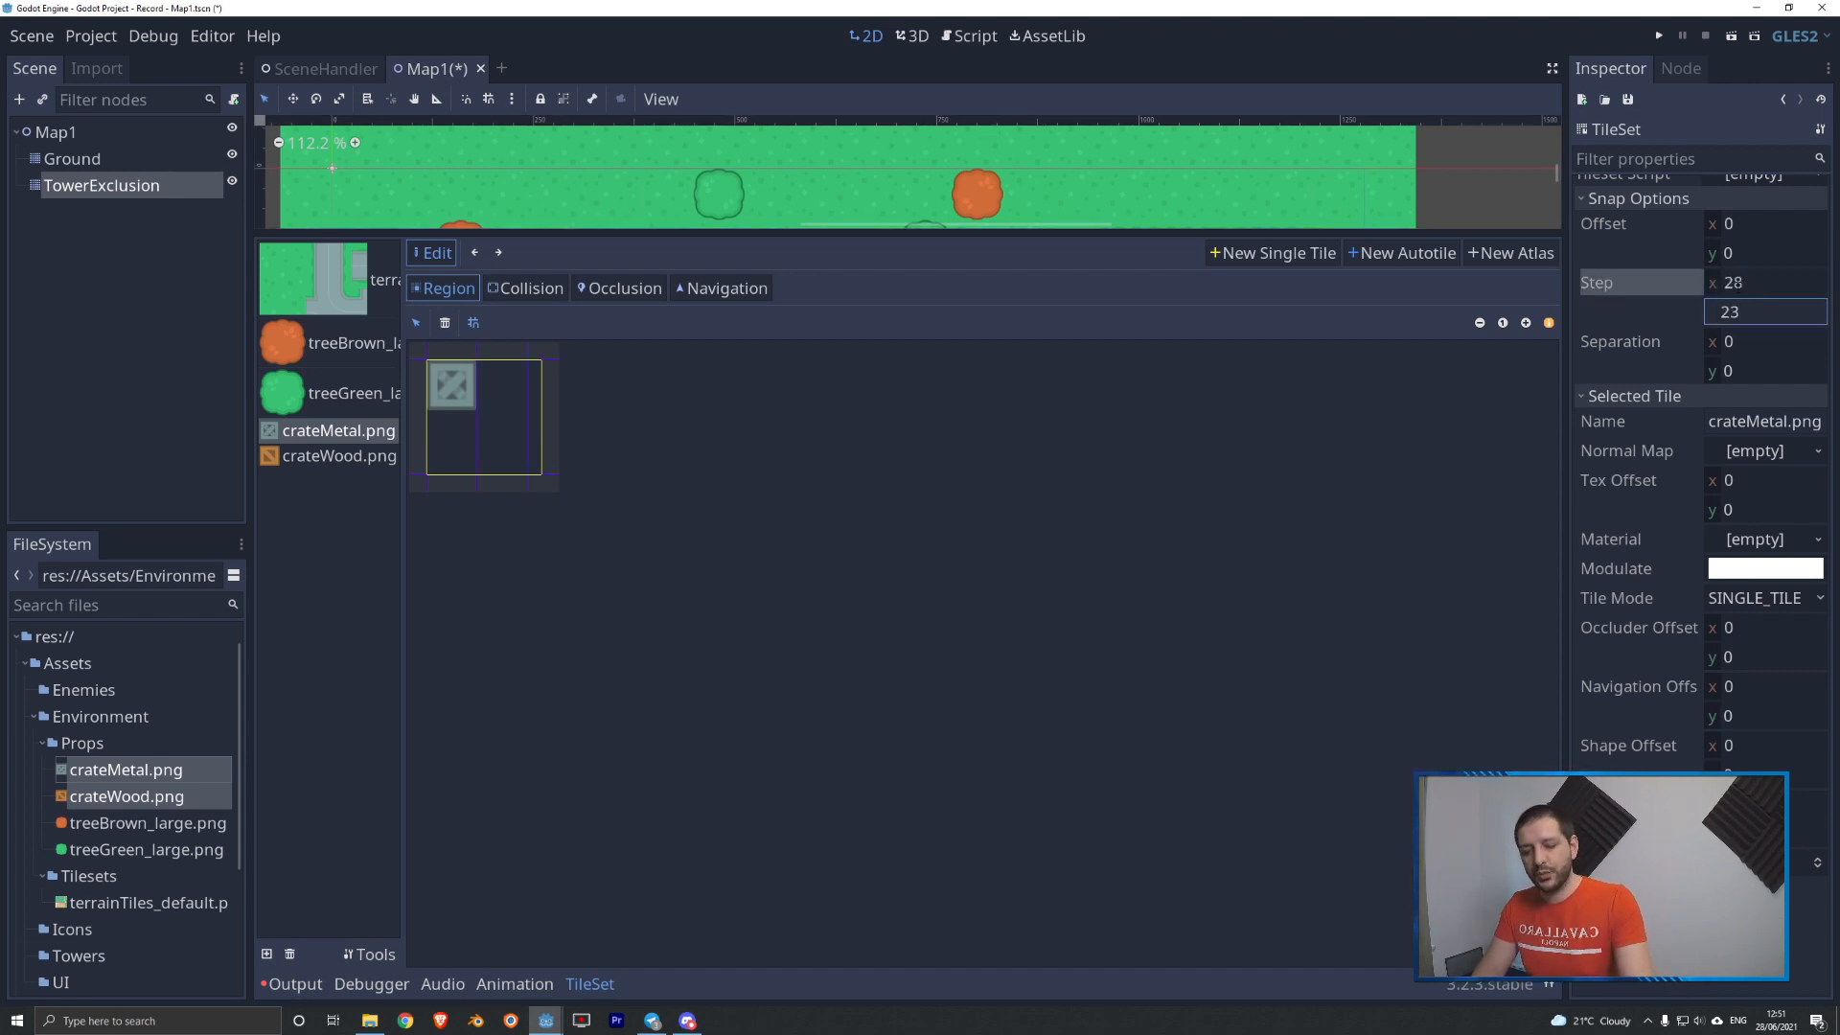
{"action": "key", "text": "BackSpace"}
{"action": "type", "text": "8"}
{"action": "key", "text": "Return"}
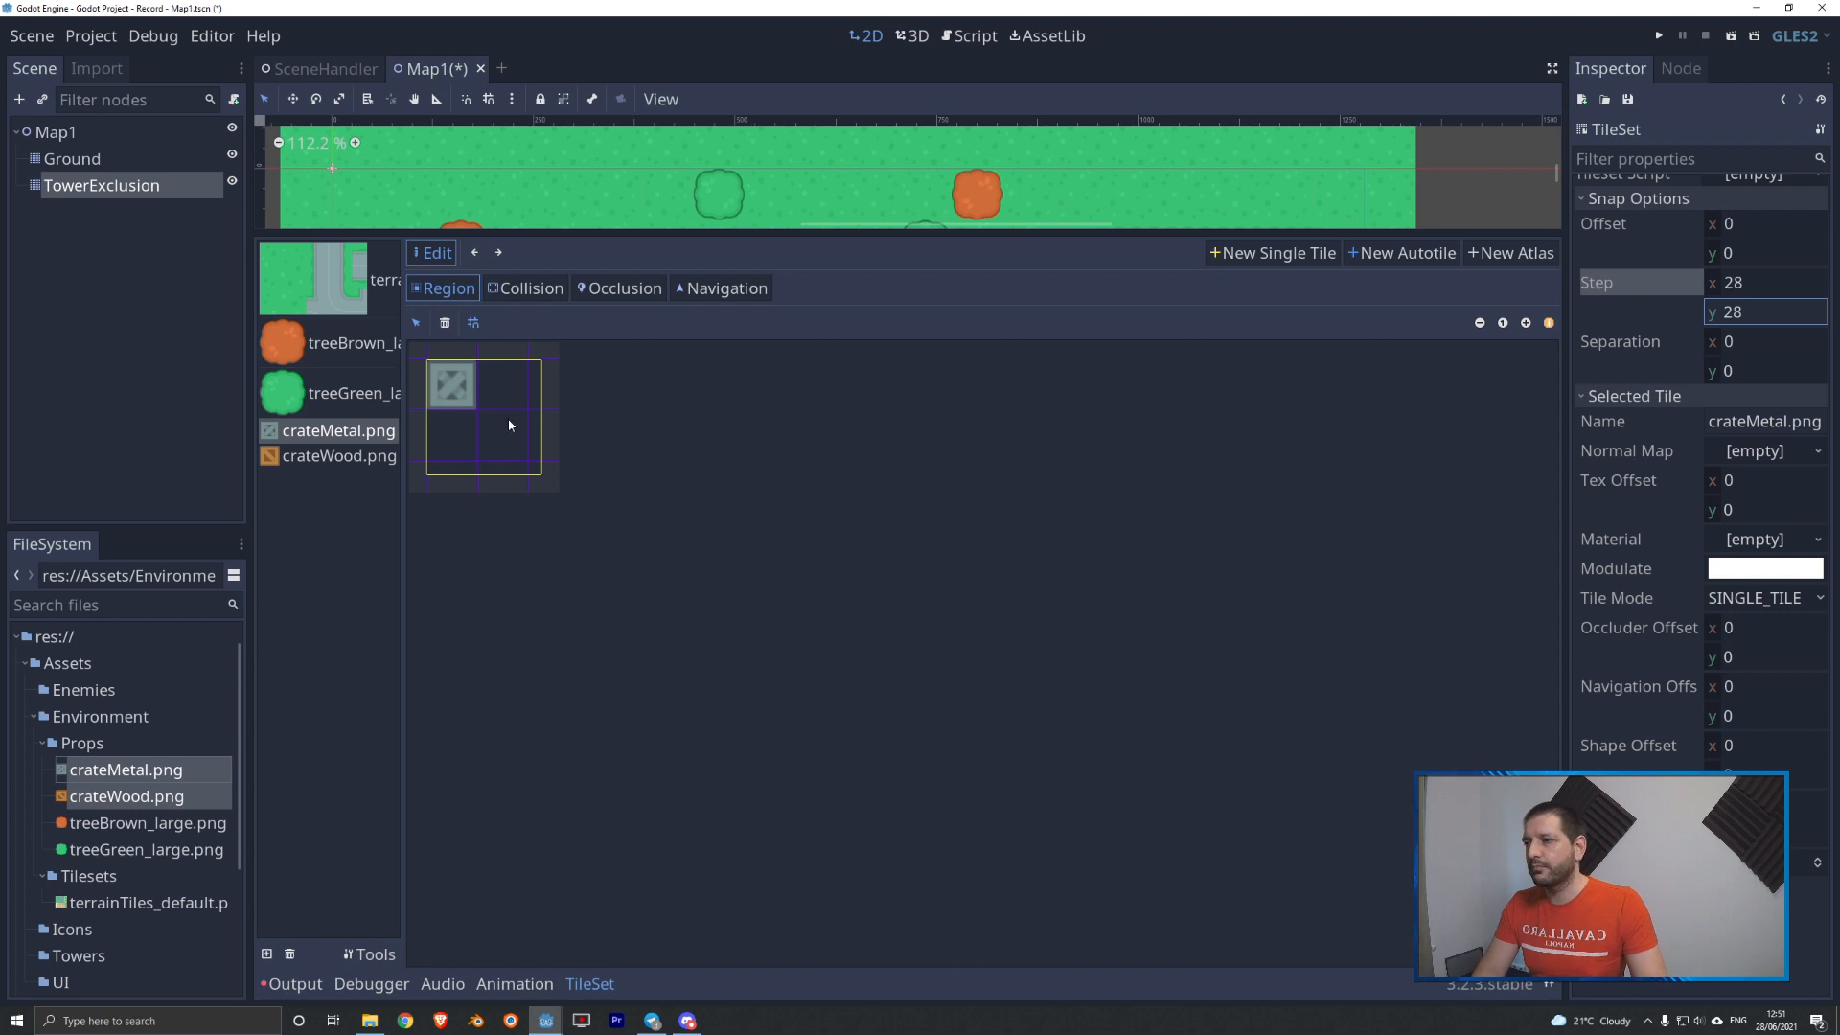
{"action": "left_click_drag", "start_coordinate": [452, 389], "coordinate": [454, 396]}
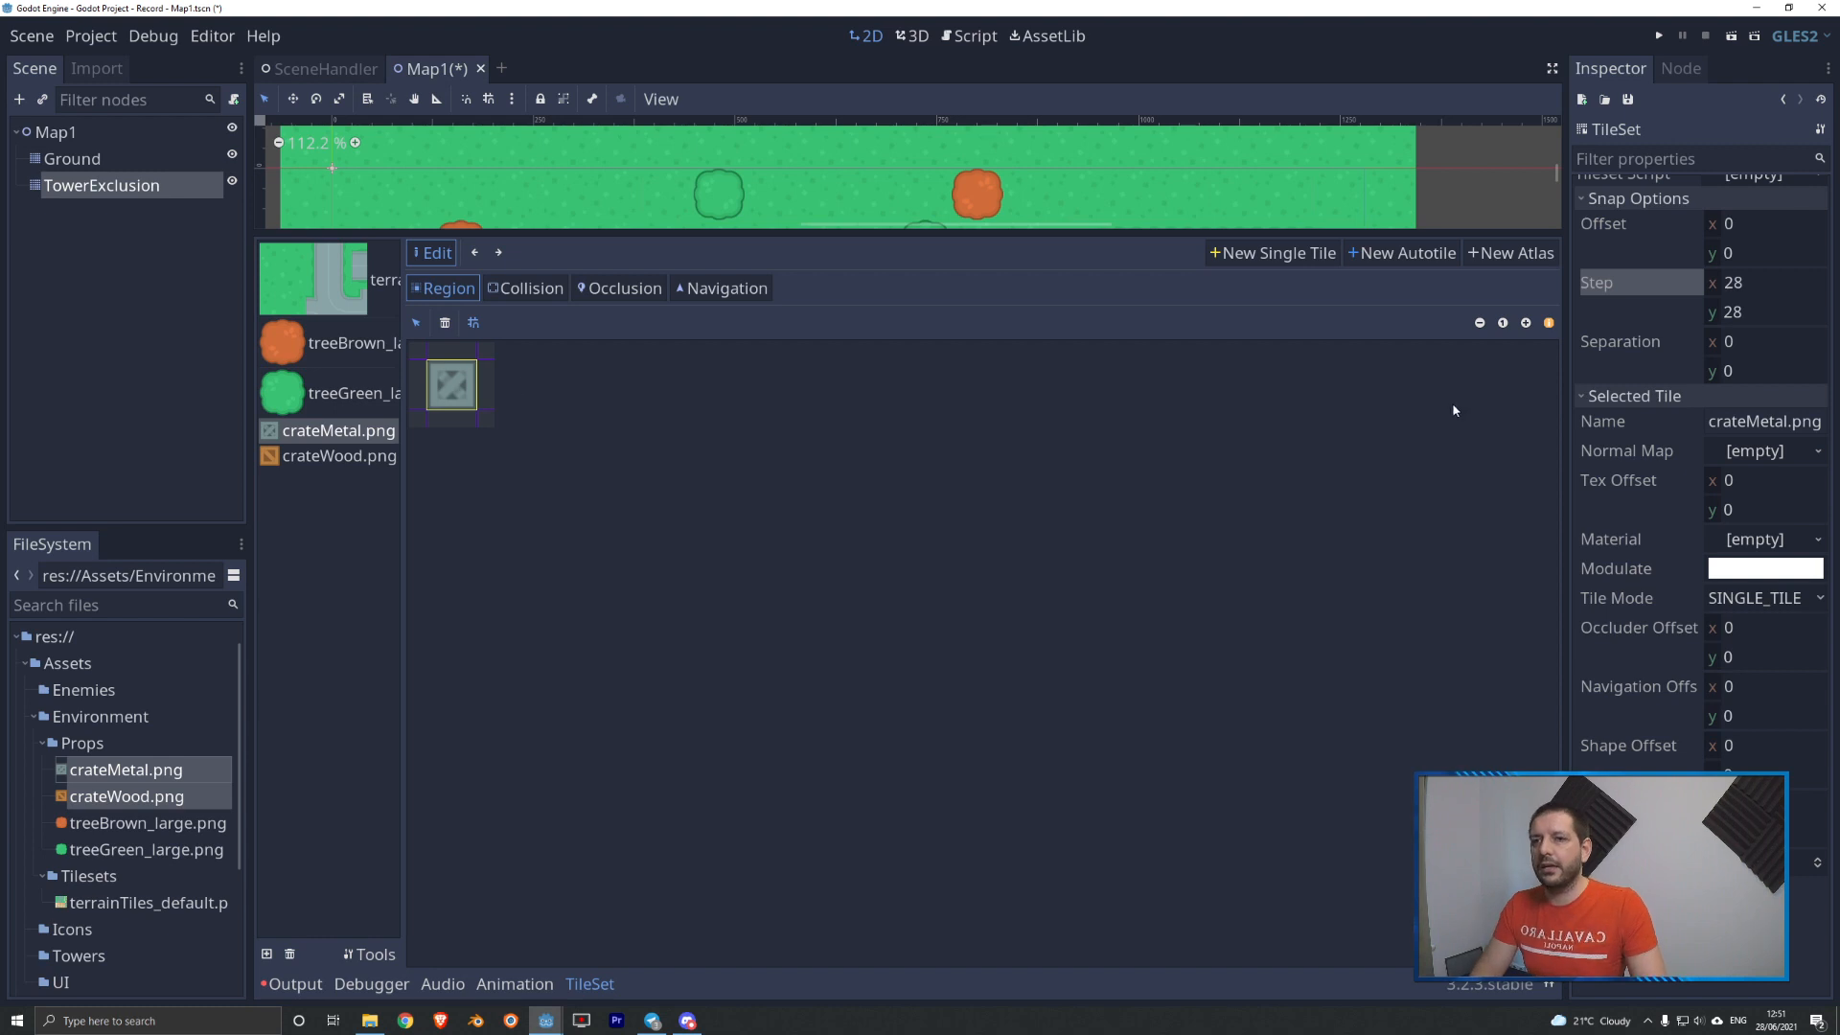
- Set the metal crate tile's texture offset to 18 in x and 18 in y
{"action": "left_click", "coordinate": [1724, 487]}
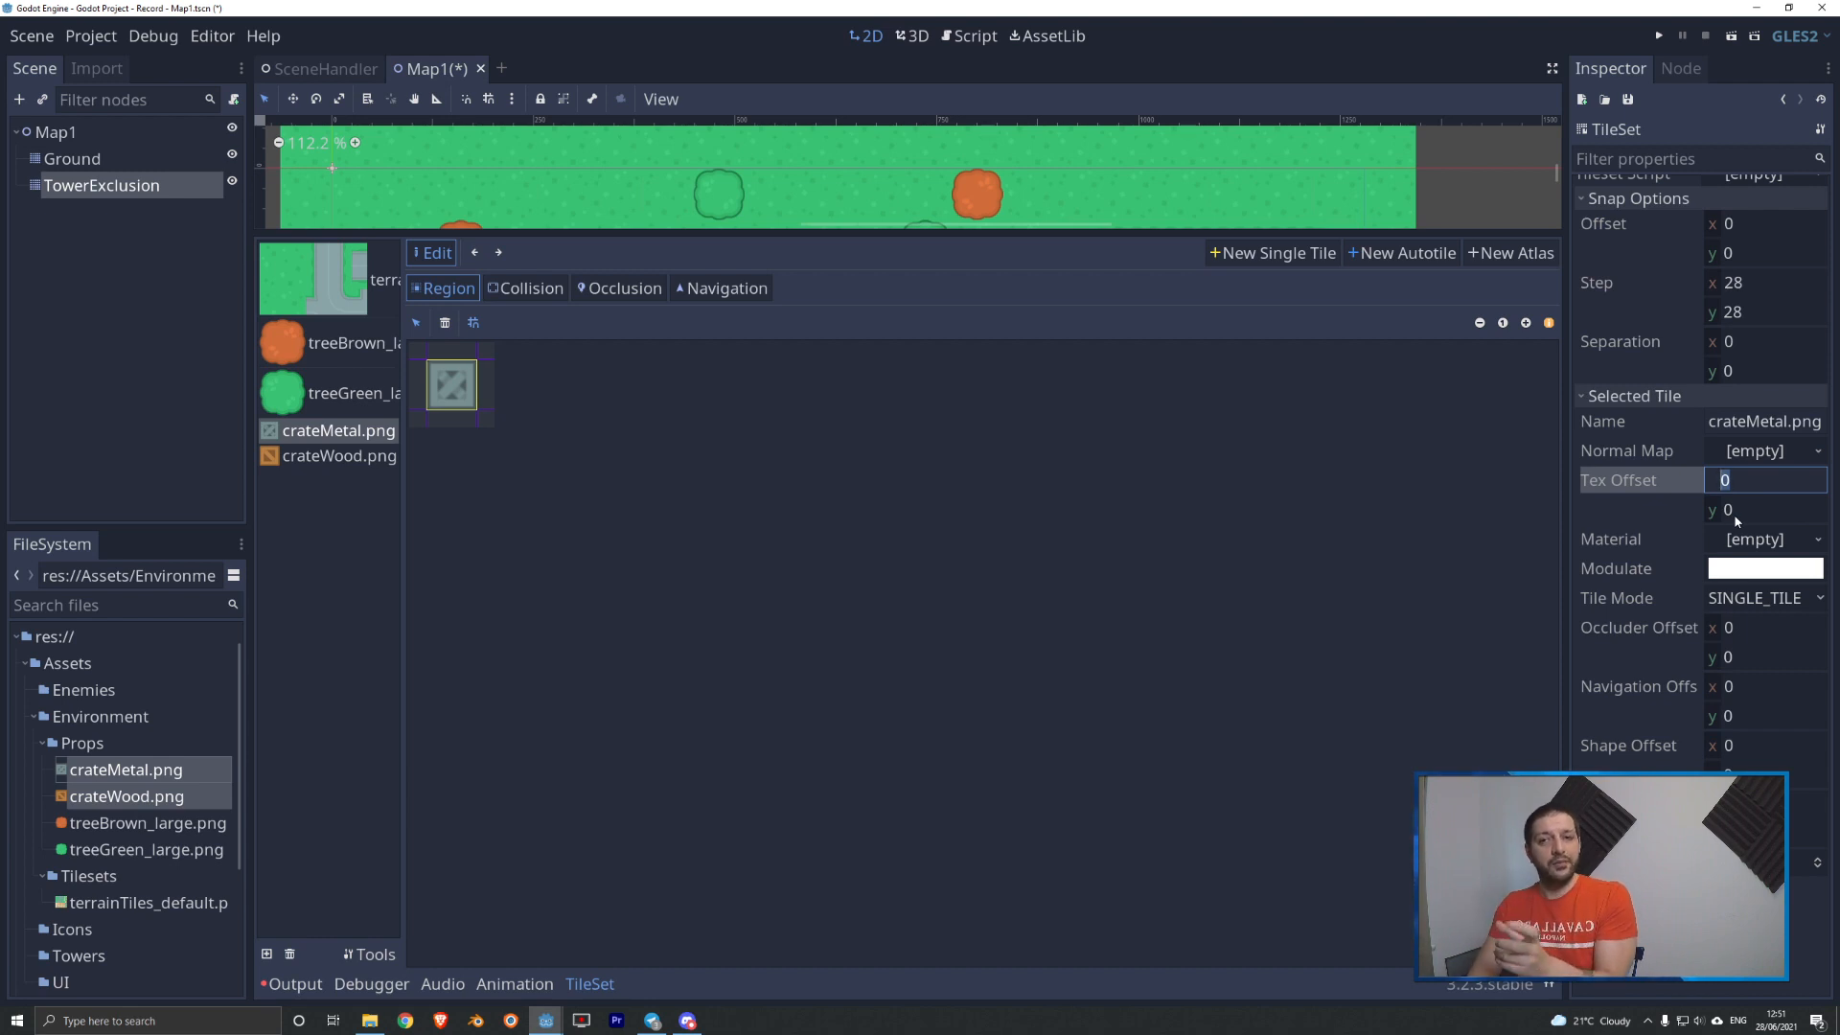
{"action": "type", "text": "18"}
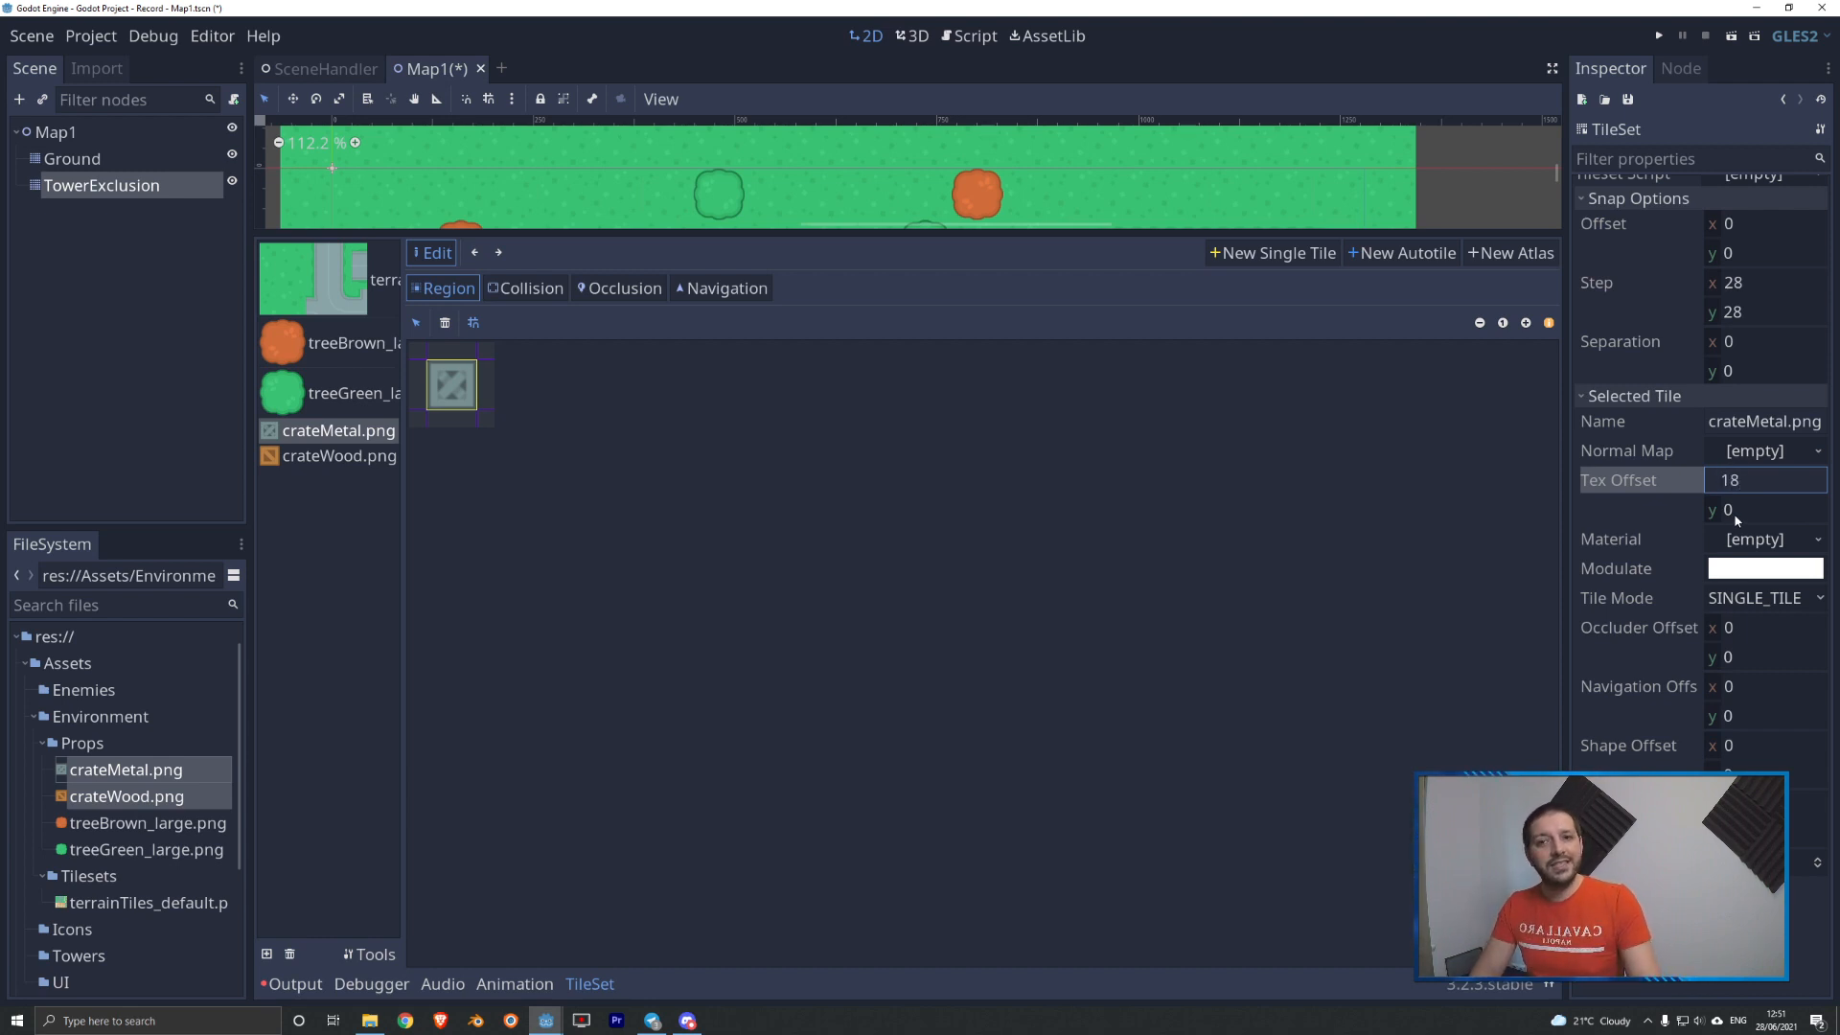
{"action": "left_click", "coordinate": [1725, 509]}
{"action": "type", "text": "18"}
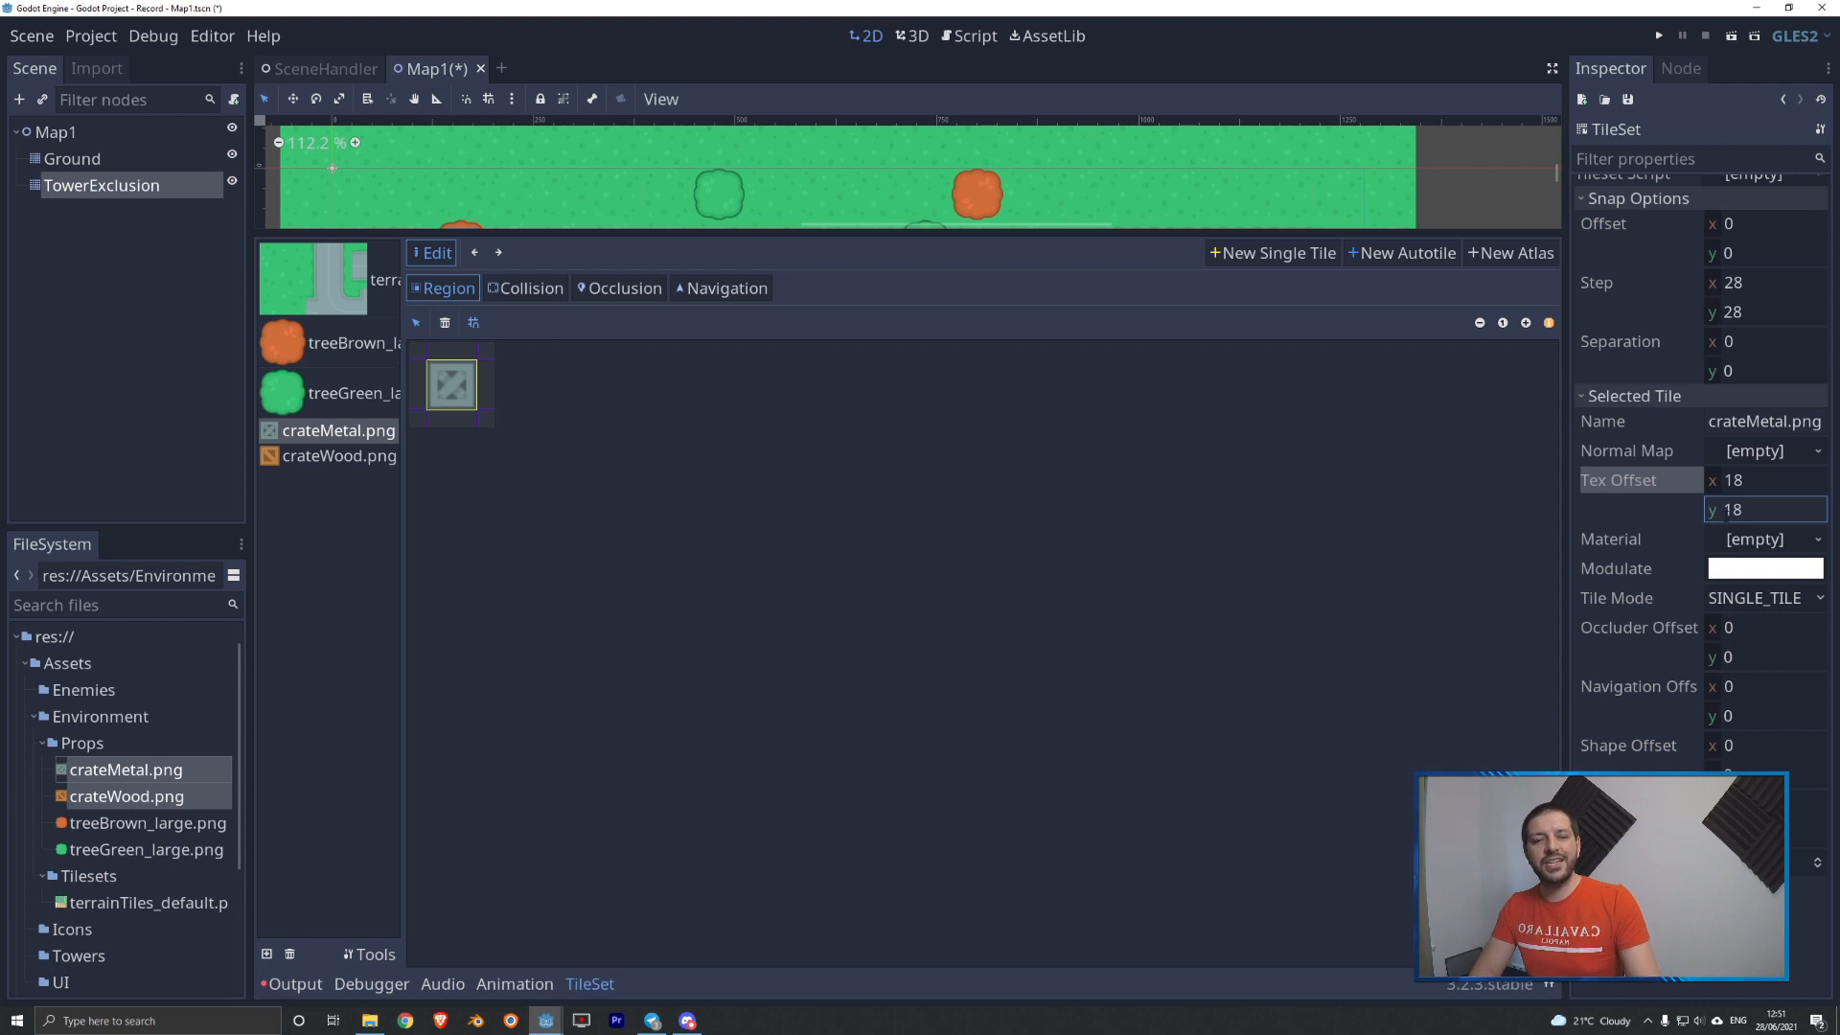
{"action": "key", "text": "Return"}
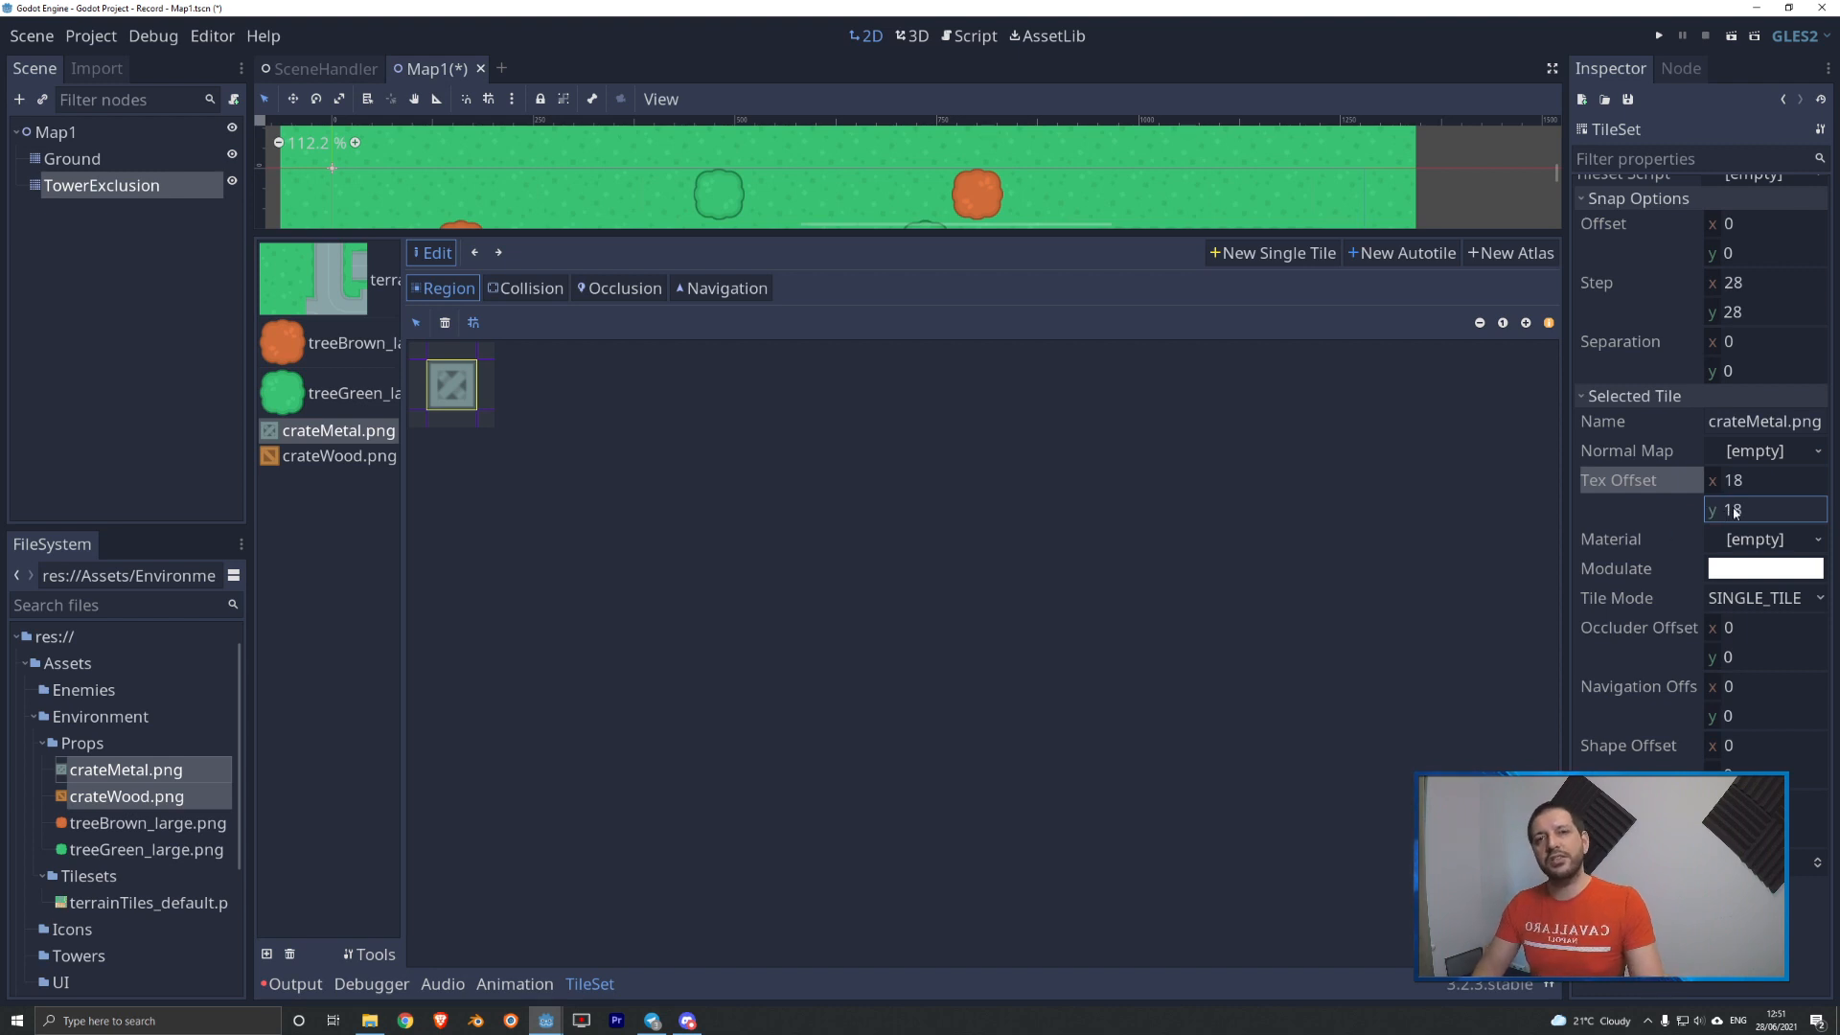
- Create a single tile covering the crateWood.png texture and set its texture offset to 18 in x and y
{"action": "left_click", "coordinate": [320, 462]}
{"action": "left_click", "coordinate": [1275, 253]}
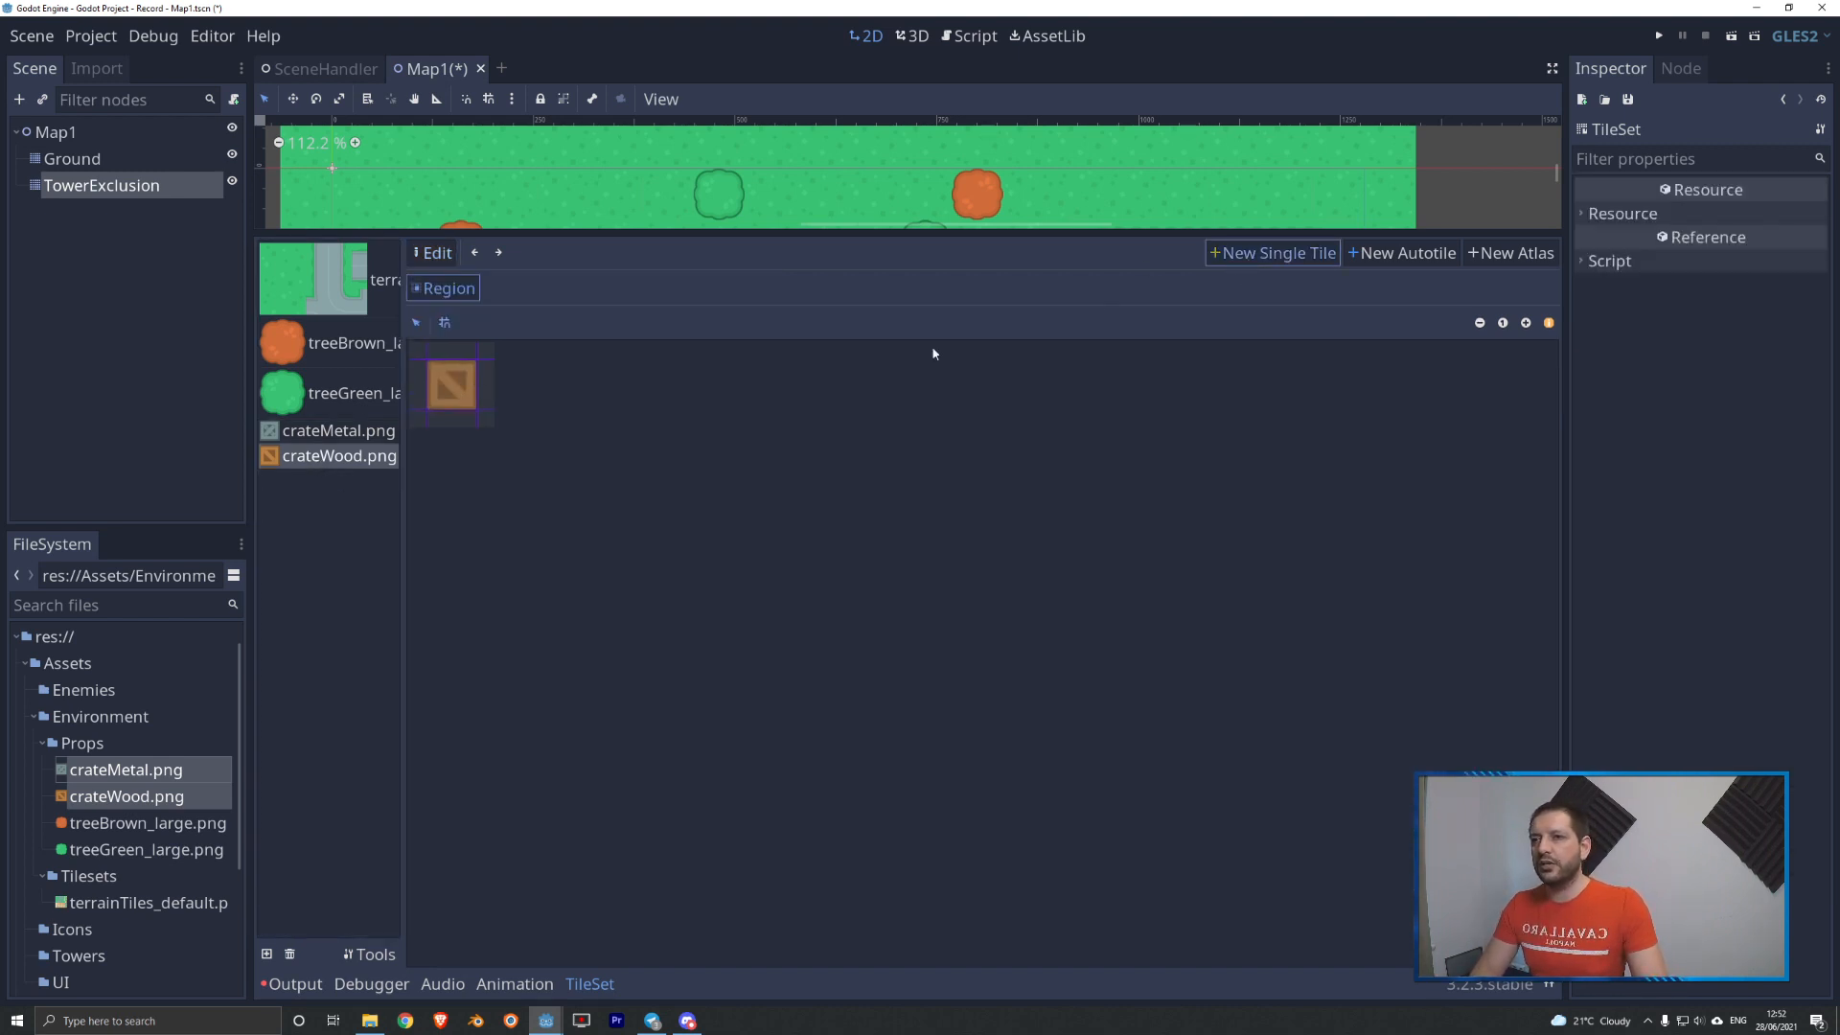
{"action": "left_click", "coordinate": [456, 382]}
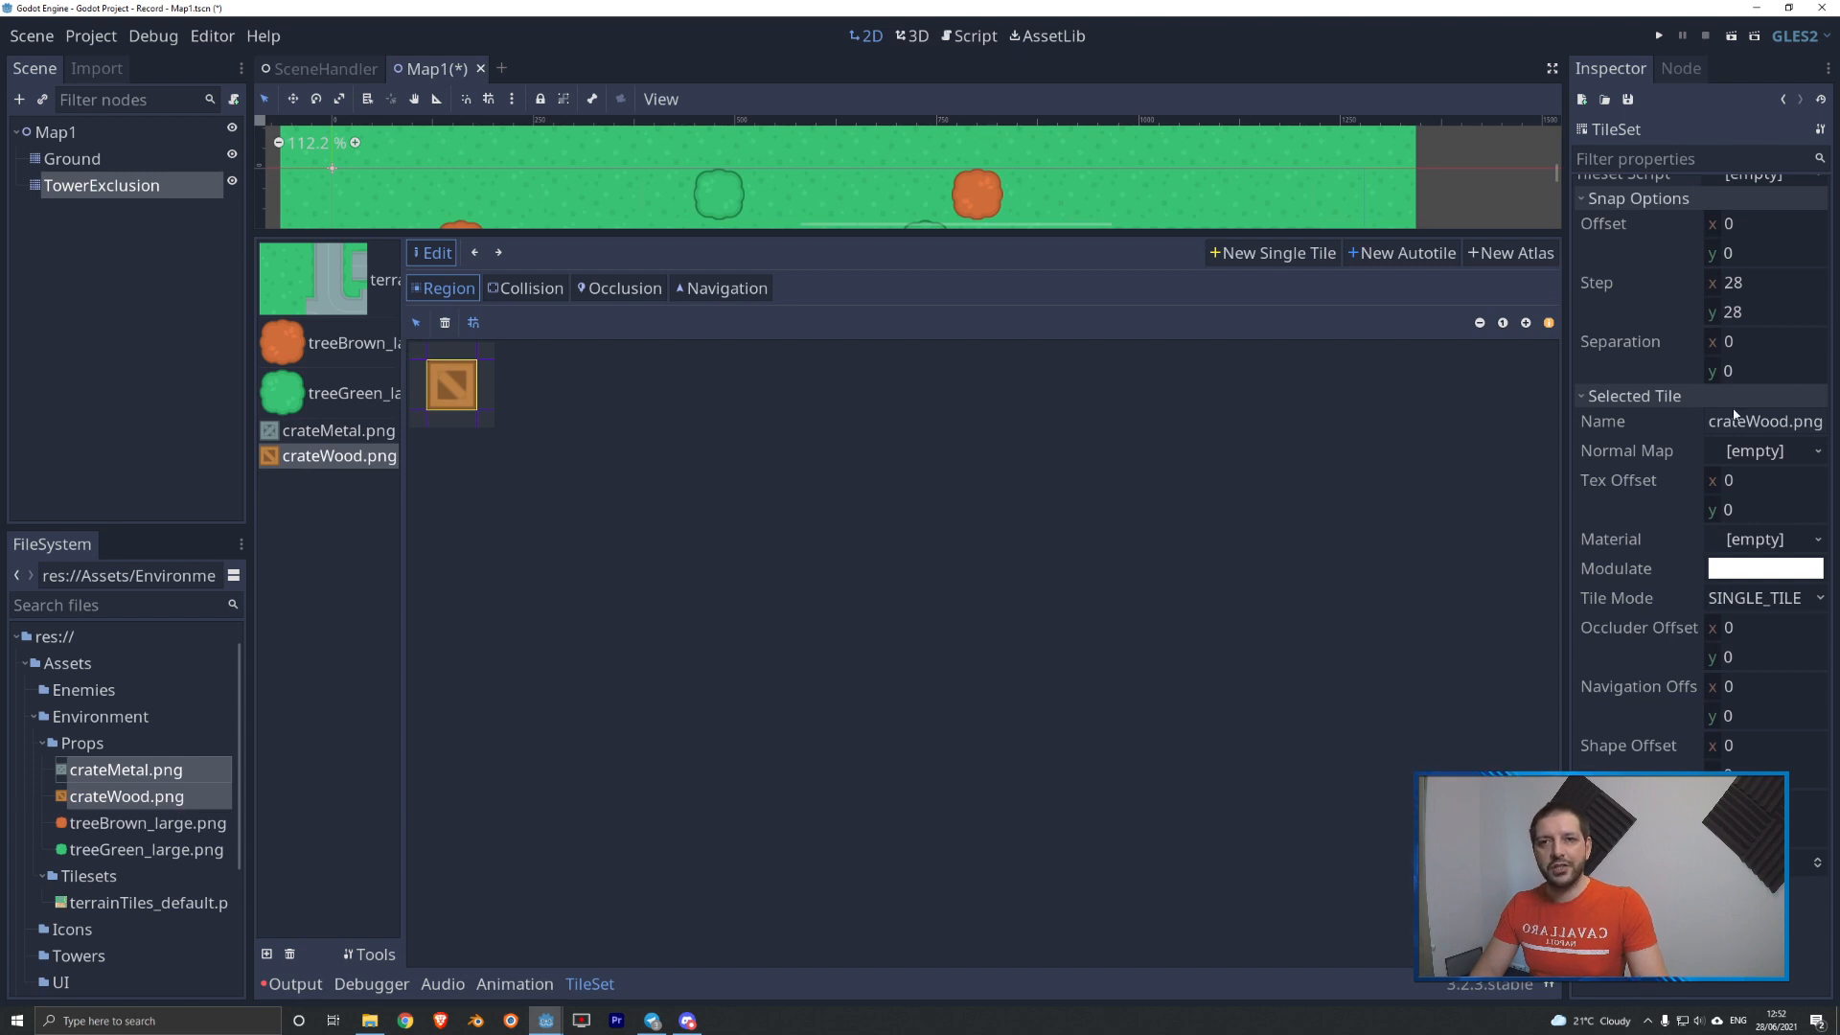
{"action": "left_click", "coordinate": [1725, 480]}
{"action": "type", "text": "18"}
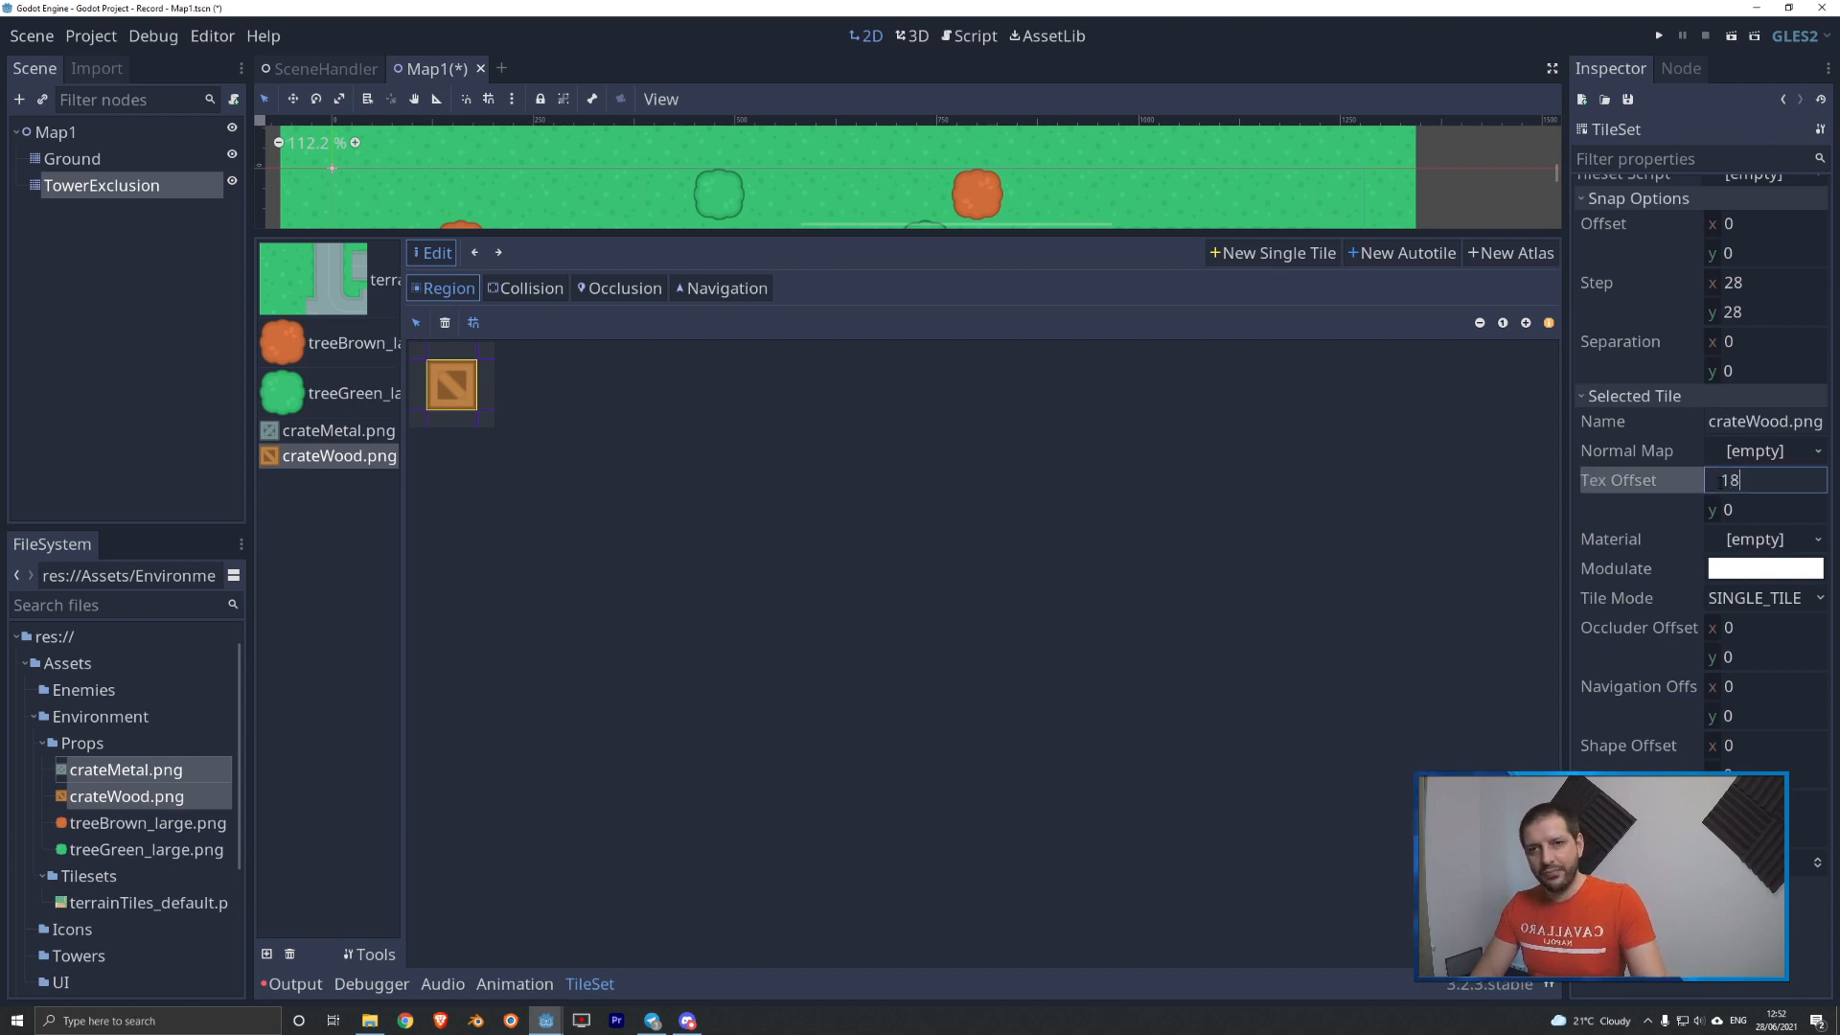
{"action": "key", "text": "Tab"}
{"action": "type", "text": "18"}
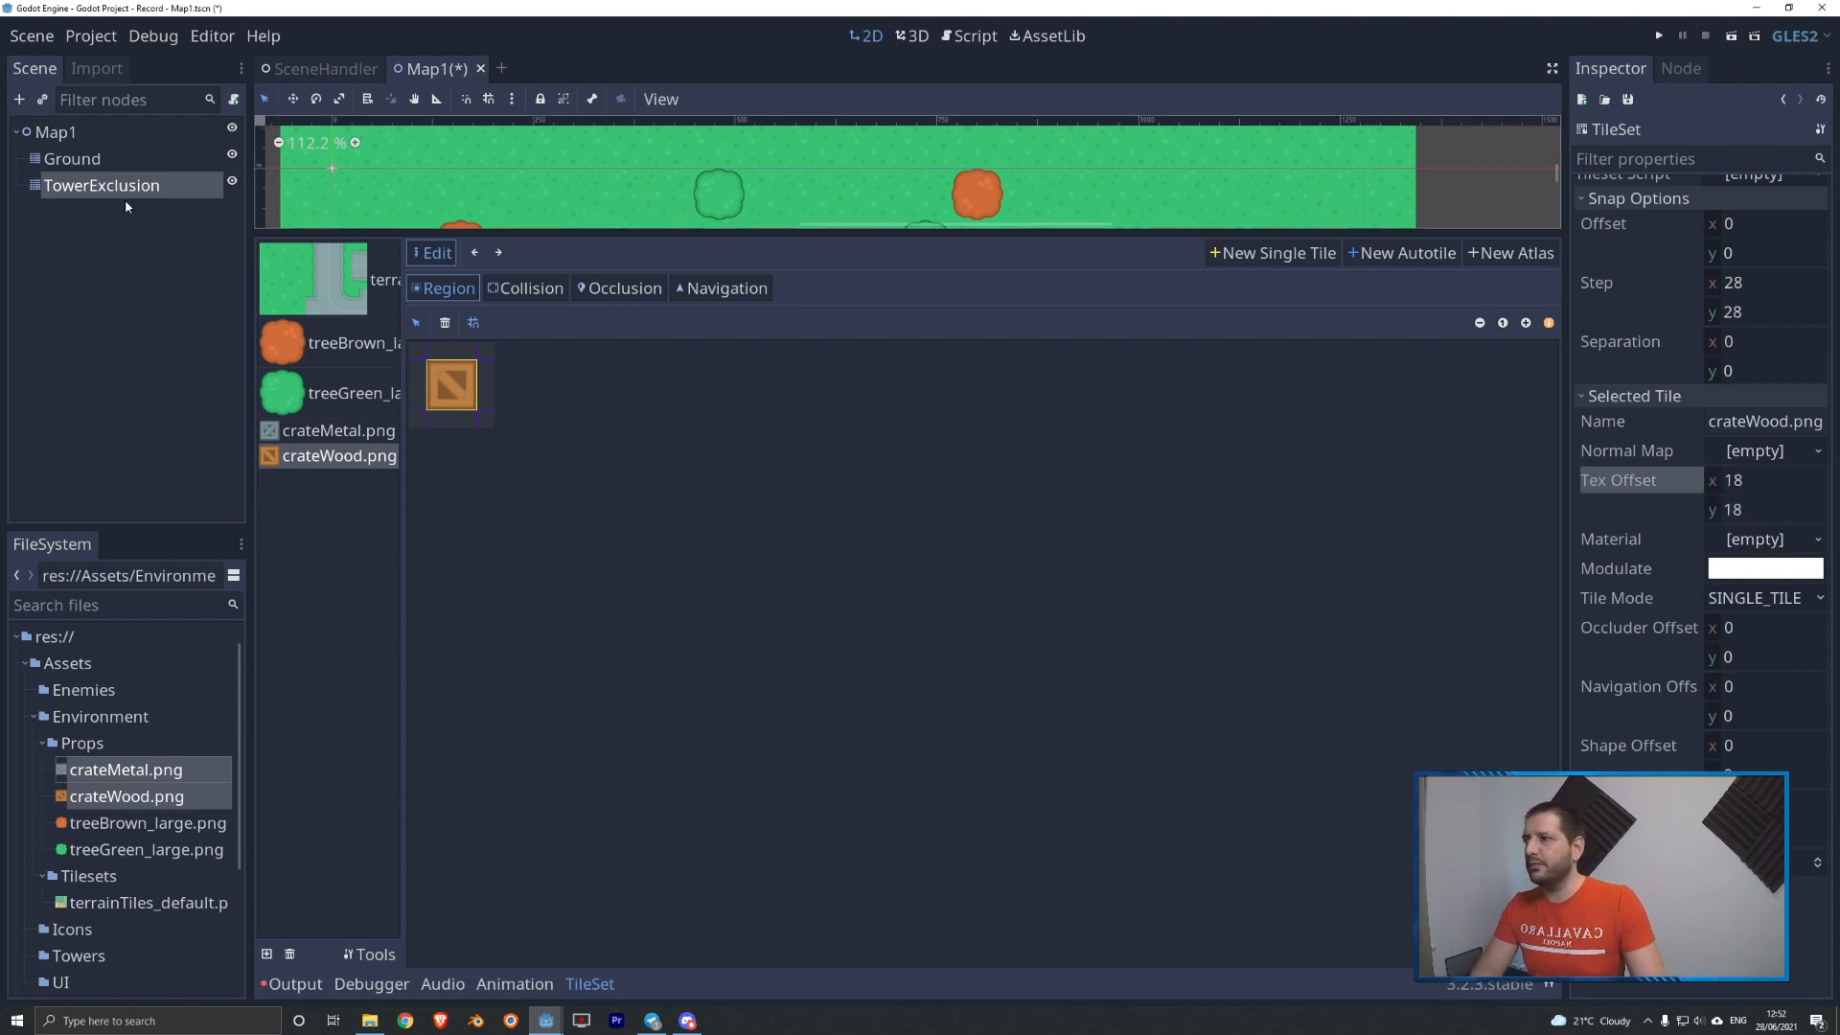
- Place wooden crates on TowerExclusion among the trees to the left of, inside, below and to the right of the square road loop
{"action": "left_click", "coordinate": [102, 185]}
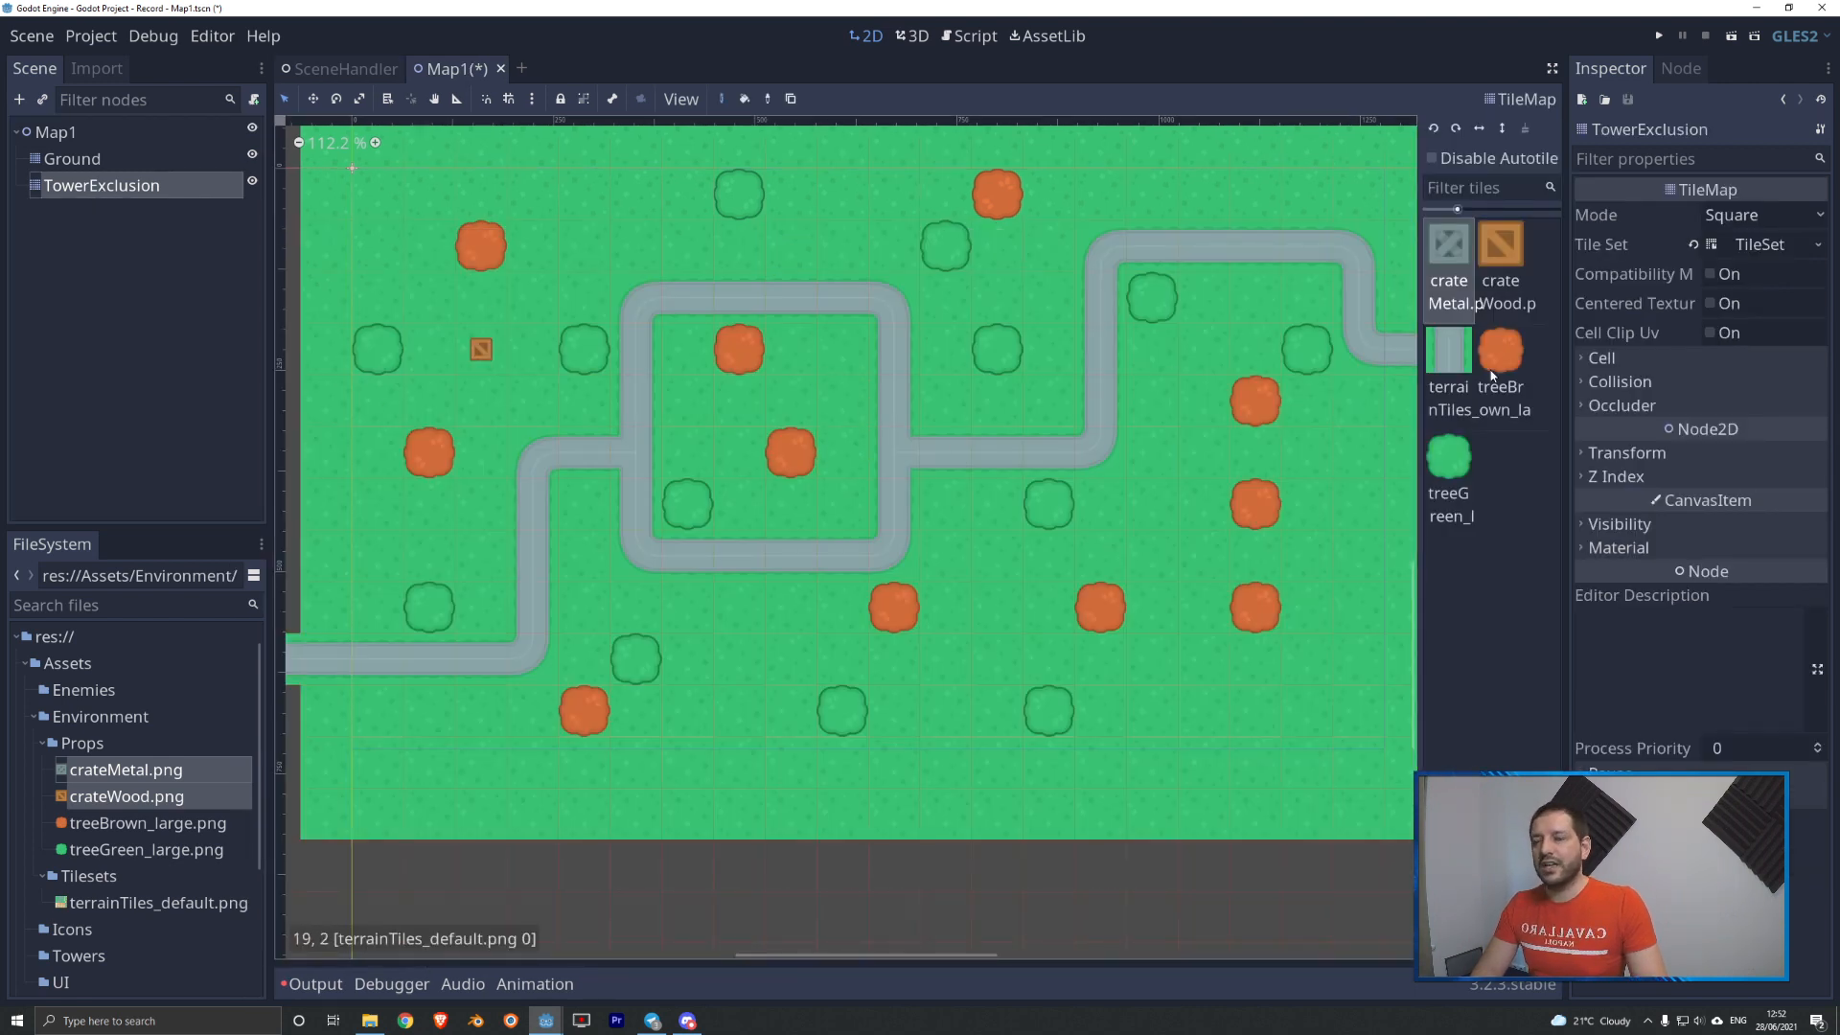
{"action": "left_click", "coordinate": [1492, 254]}
{"action": "scroll", "coordinate": [606, 412], "scroll_direction": "up", "scroll_amount": 1}
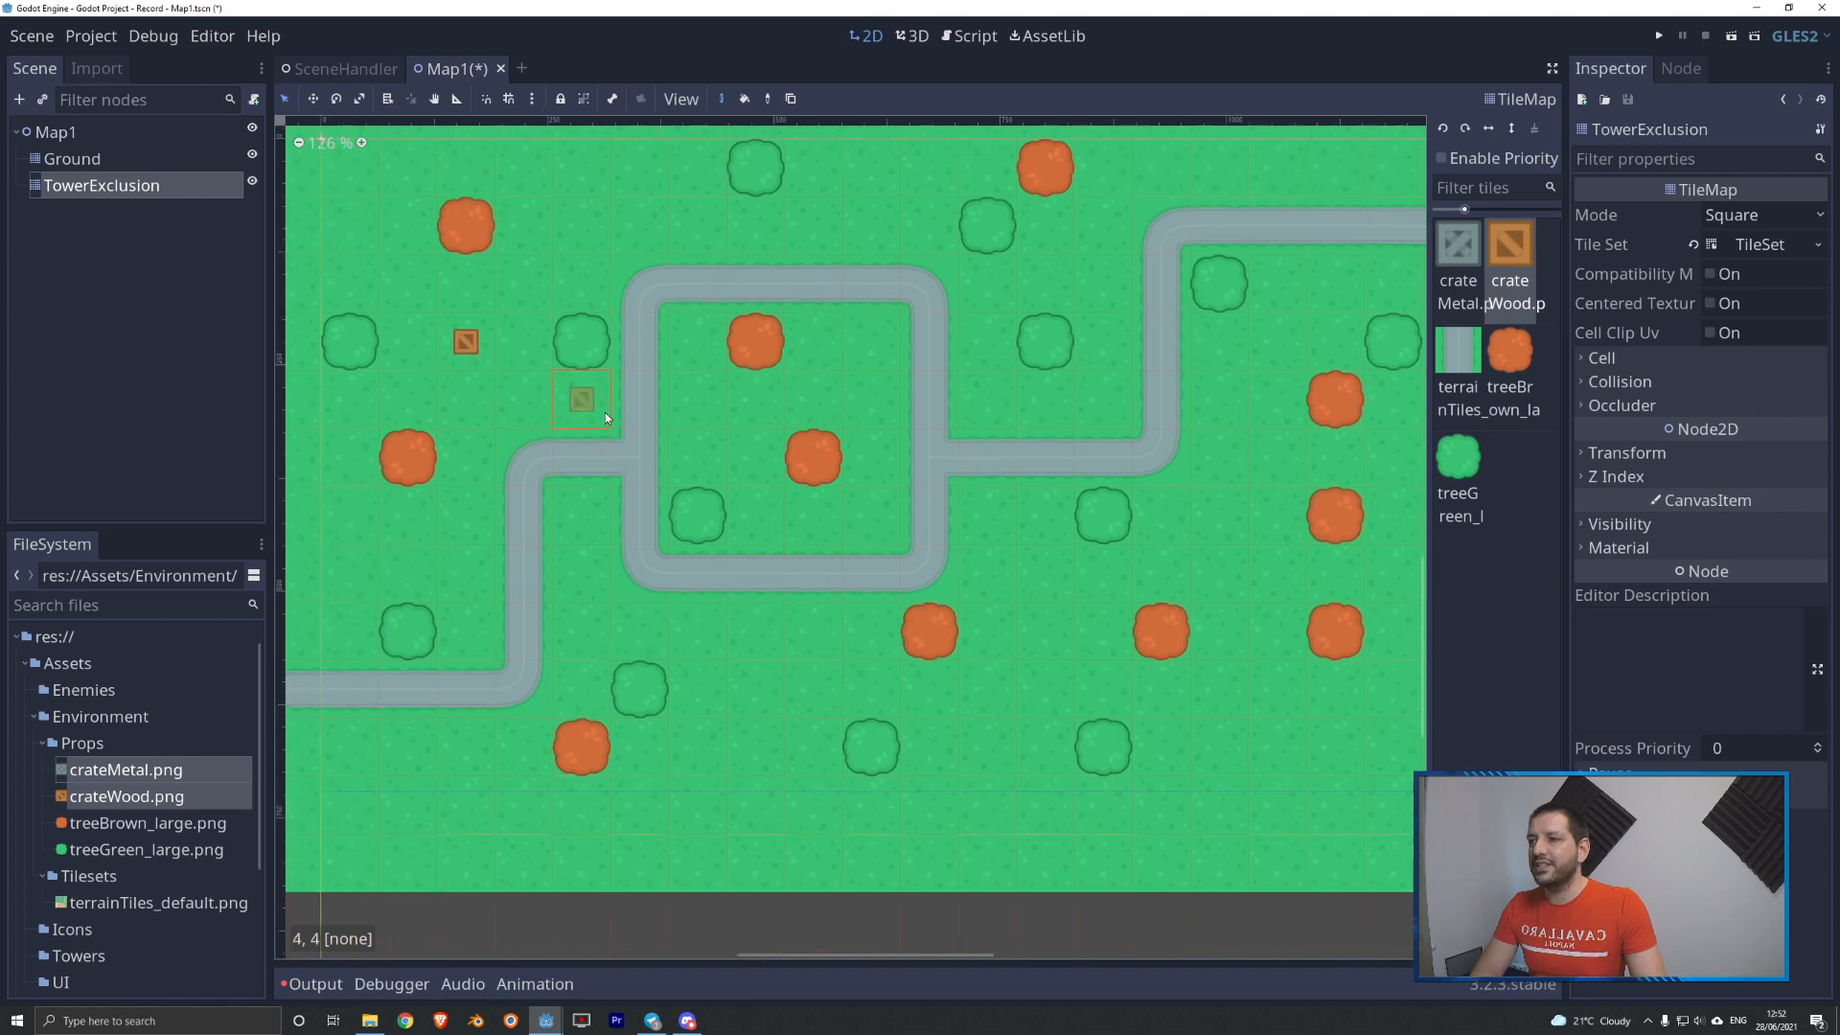
{"action": "left_click", "coordinate": [698, 412]}
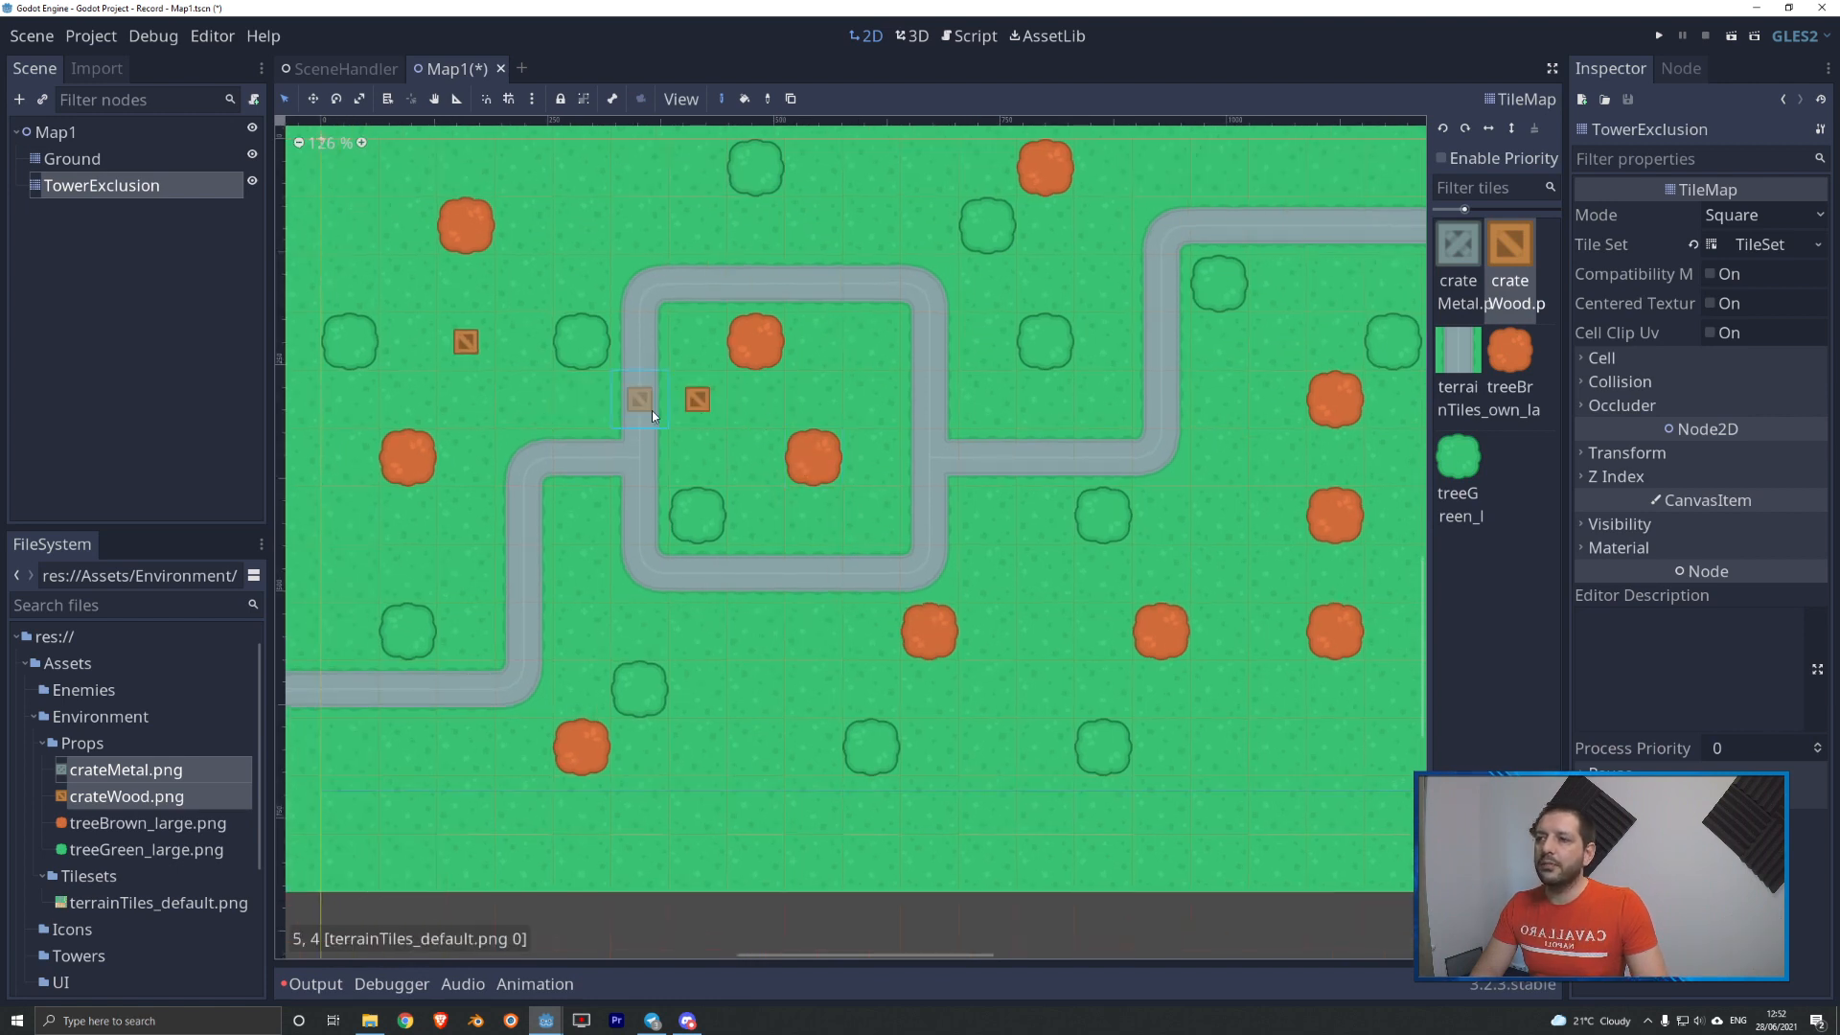
{"action": "left_click", "coordinate": [756, 646]}
{"action": "left_click", "coordinate": [977, 403]}
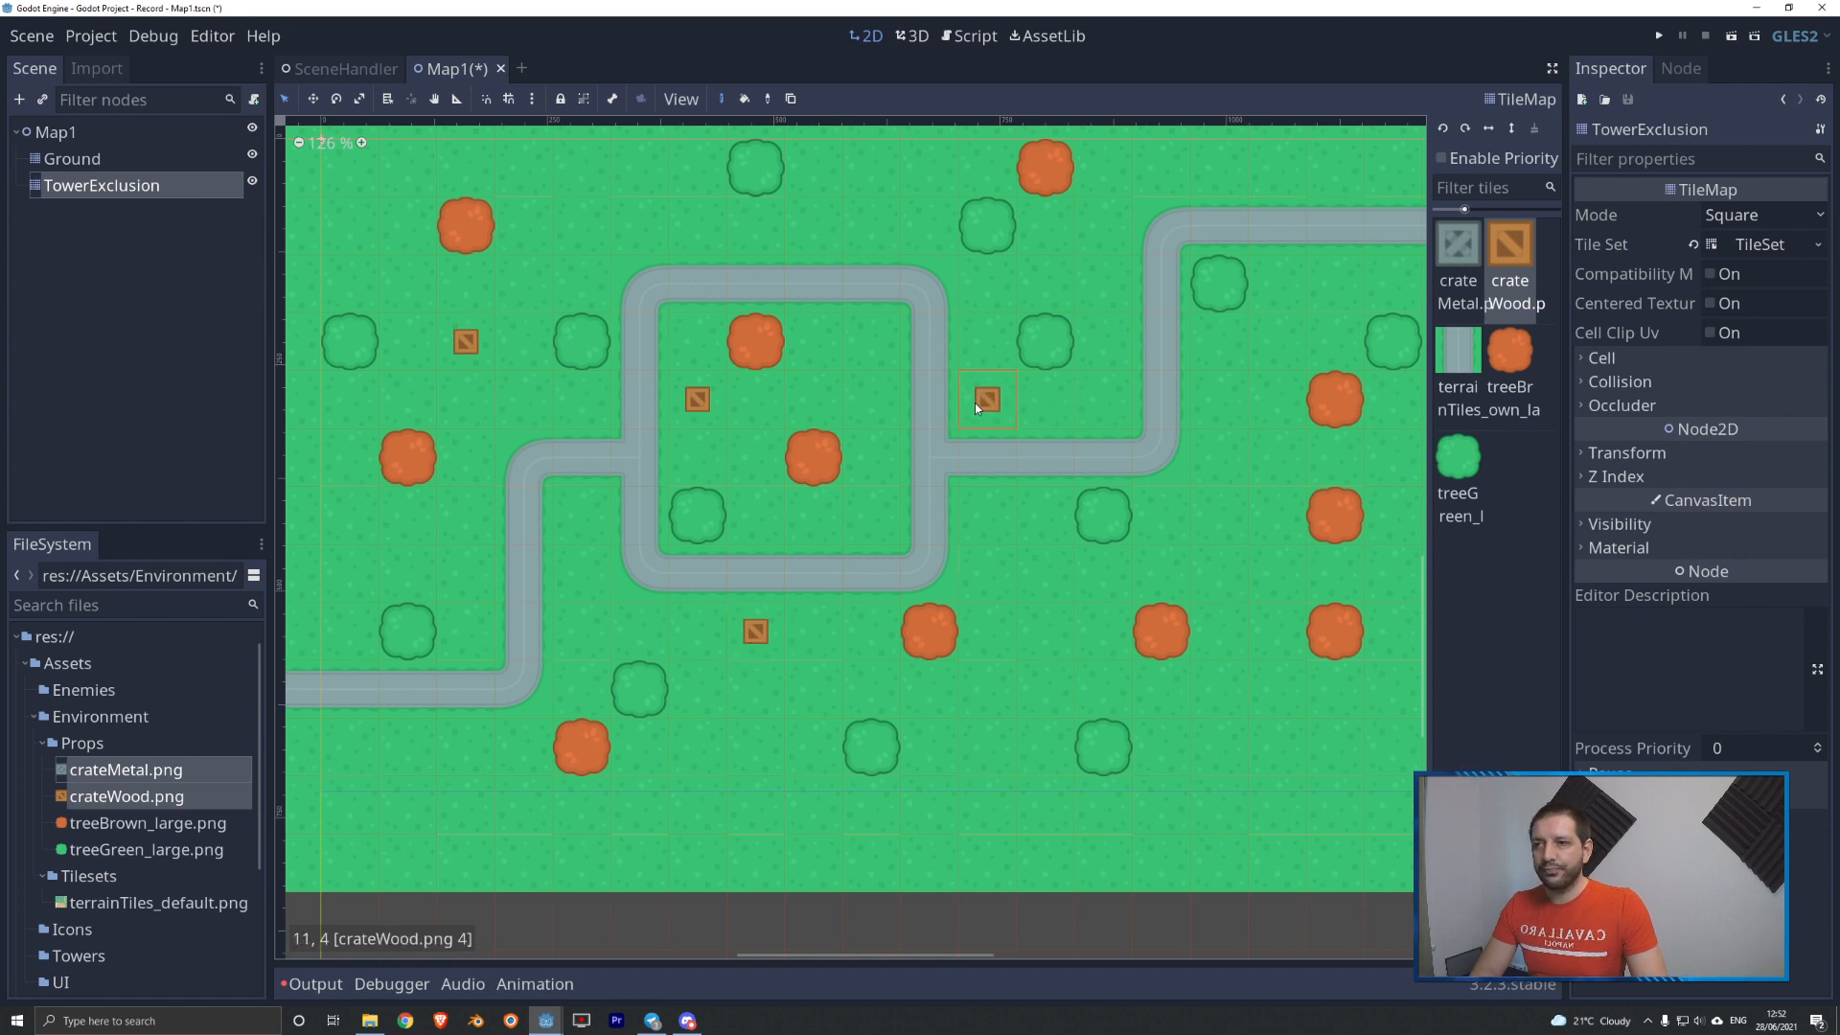
- Place metal crates above the loop, below the road's lower-left stretch and beside the right-hand brown trees, plus a wooden crate above the upper-right road
{"action": "left_click", "coordinate": [1463, 271]}
{"action": "left_click", "coordinate": [871, 185]}
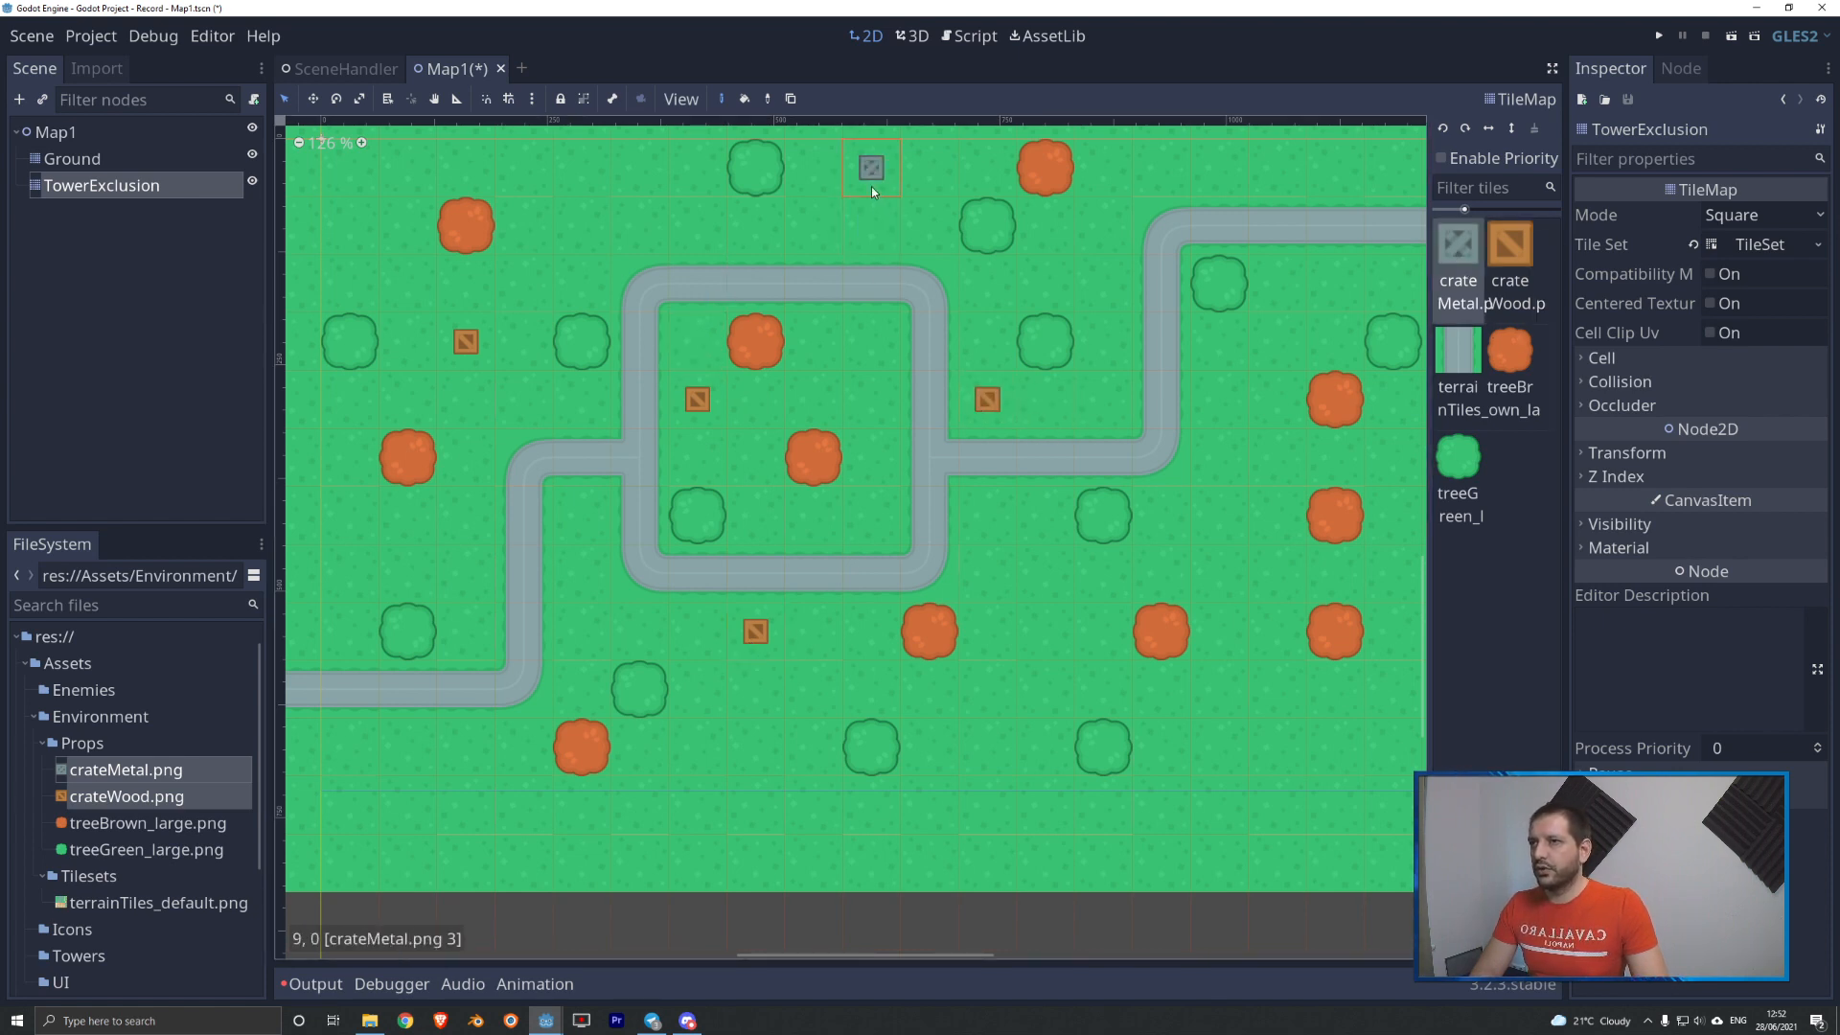
{"action": "left_click", "coordinate": [458, 749]}
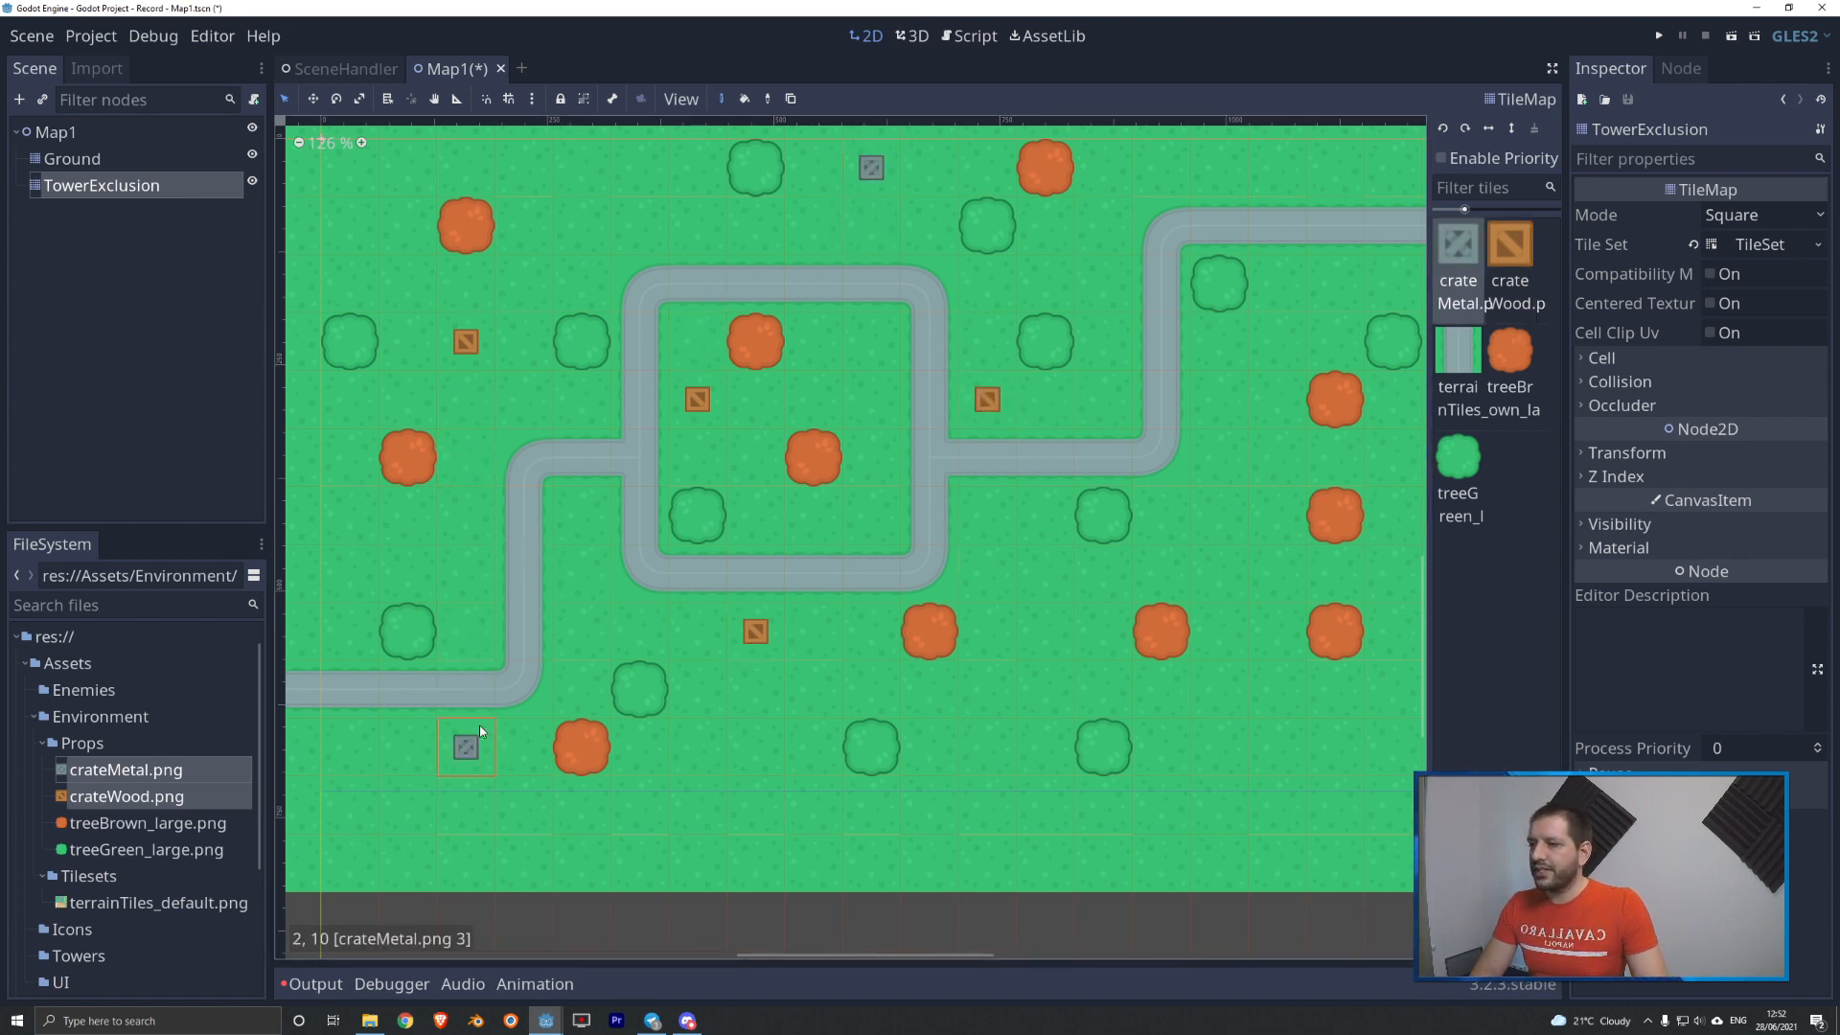
{"action": "left_click", "coordinate": [1273, 467]}
{"action": "left_click", "coordinate": [1509, 271]}
{"action": "left_click", "coordinate": [1219, 172]}
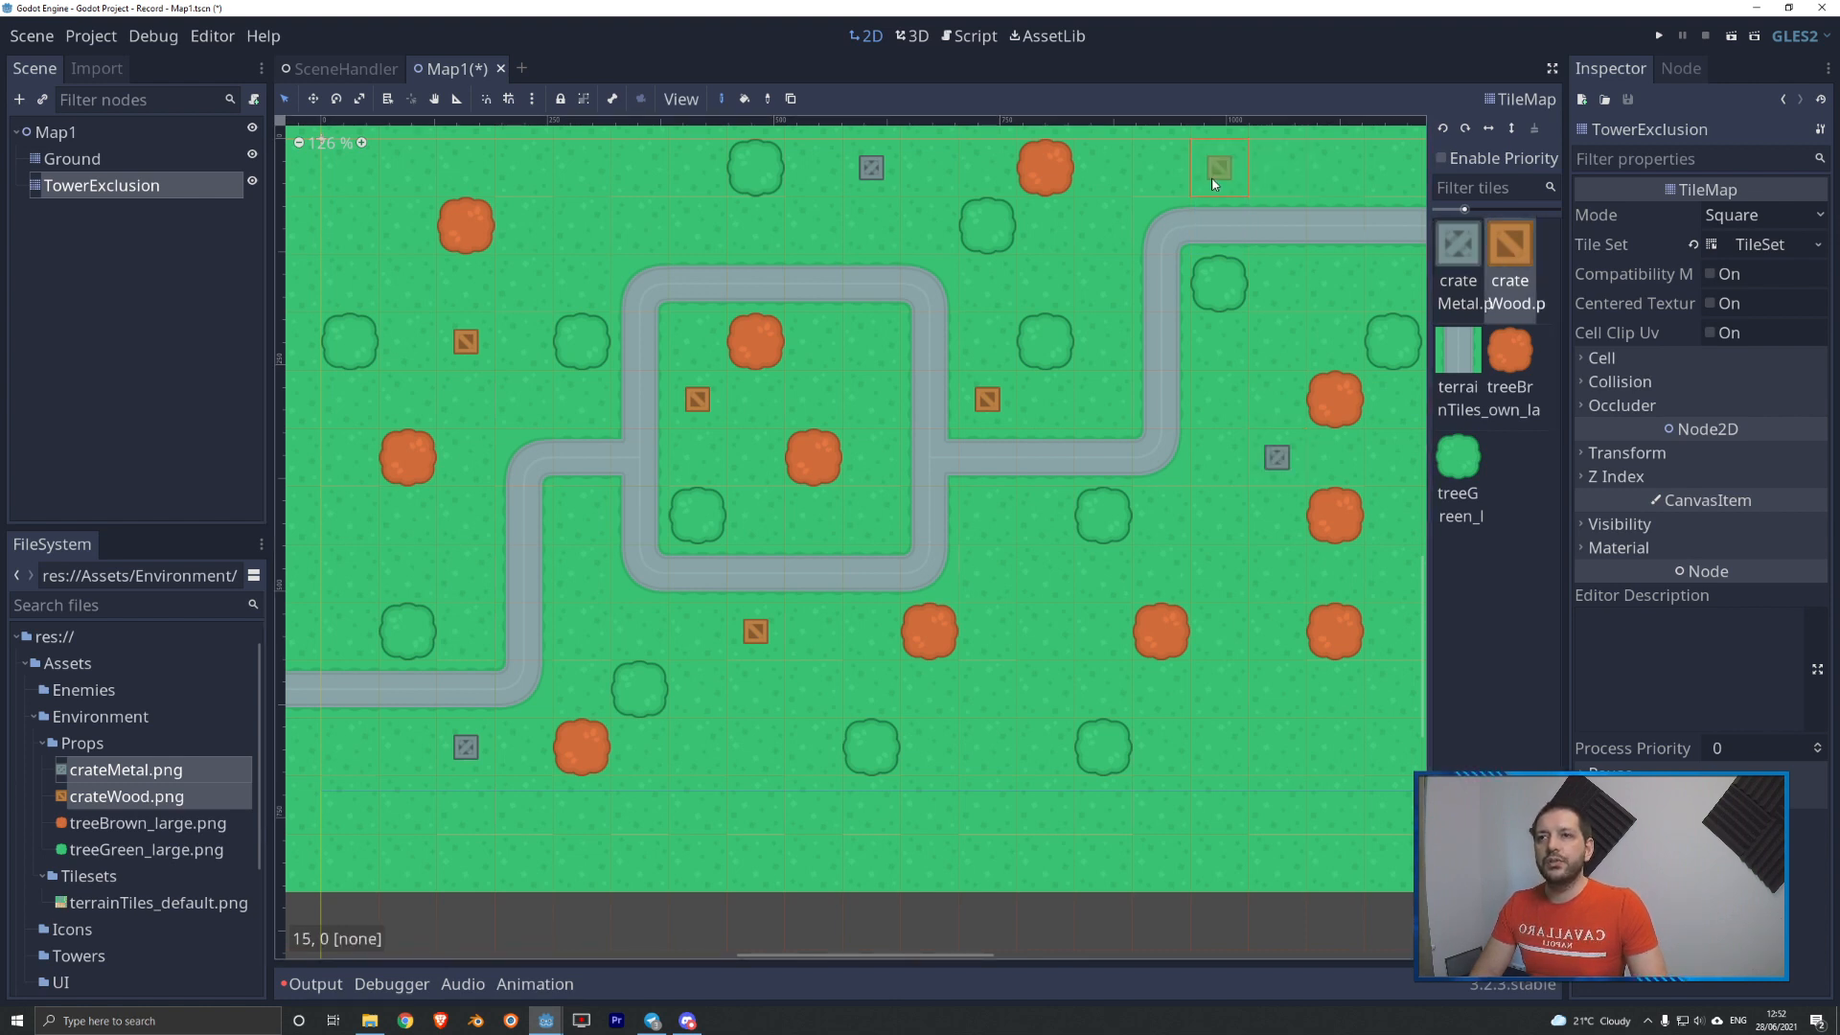